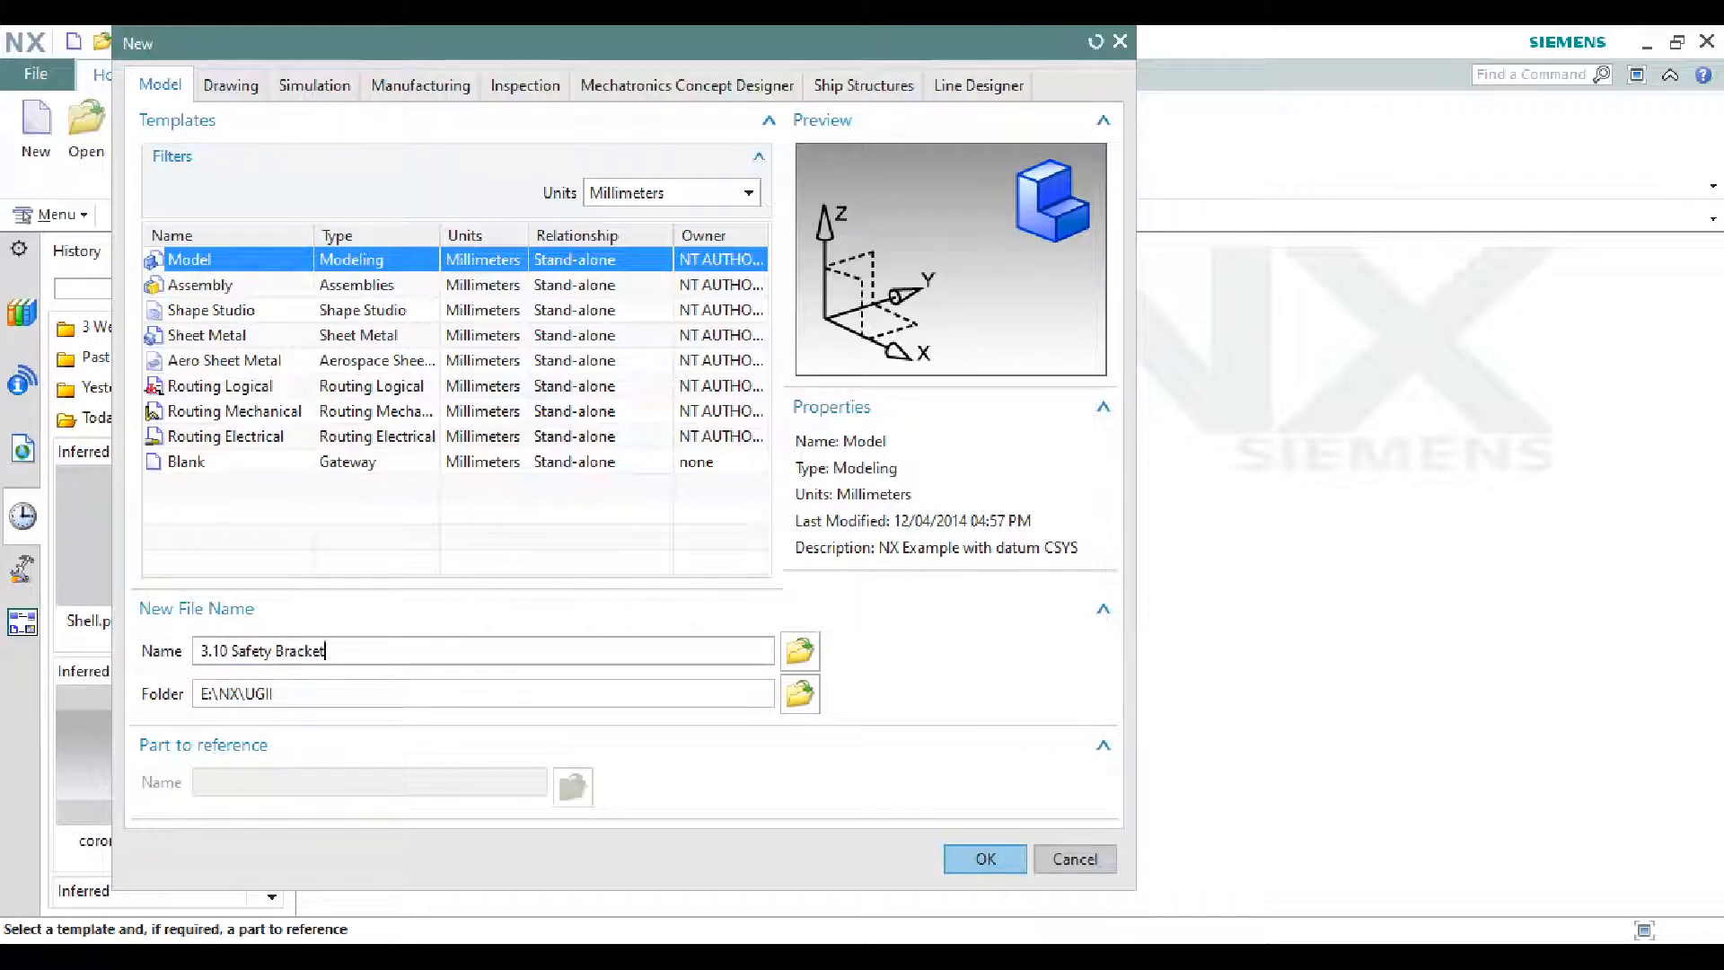
- Create the new model part as '3.10 Safety Bracket-e' after the file-exists warning
{"action": "key", "text": "Return"}
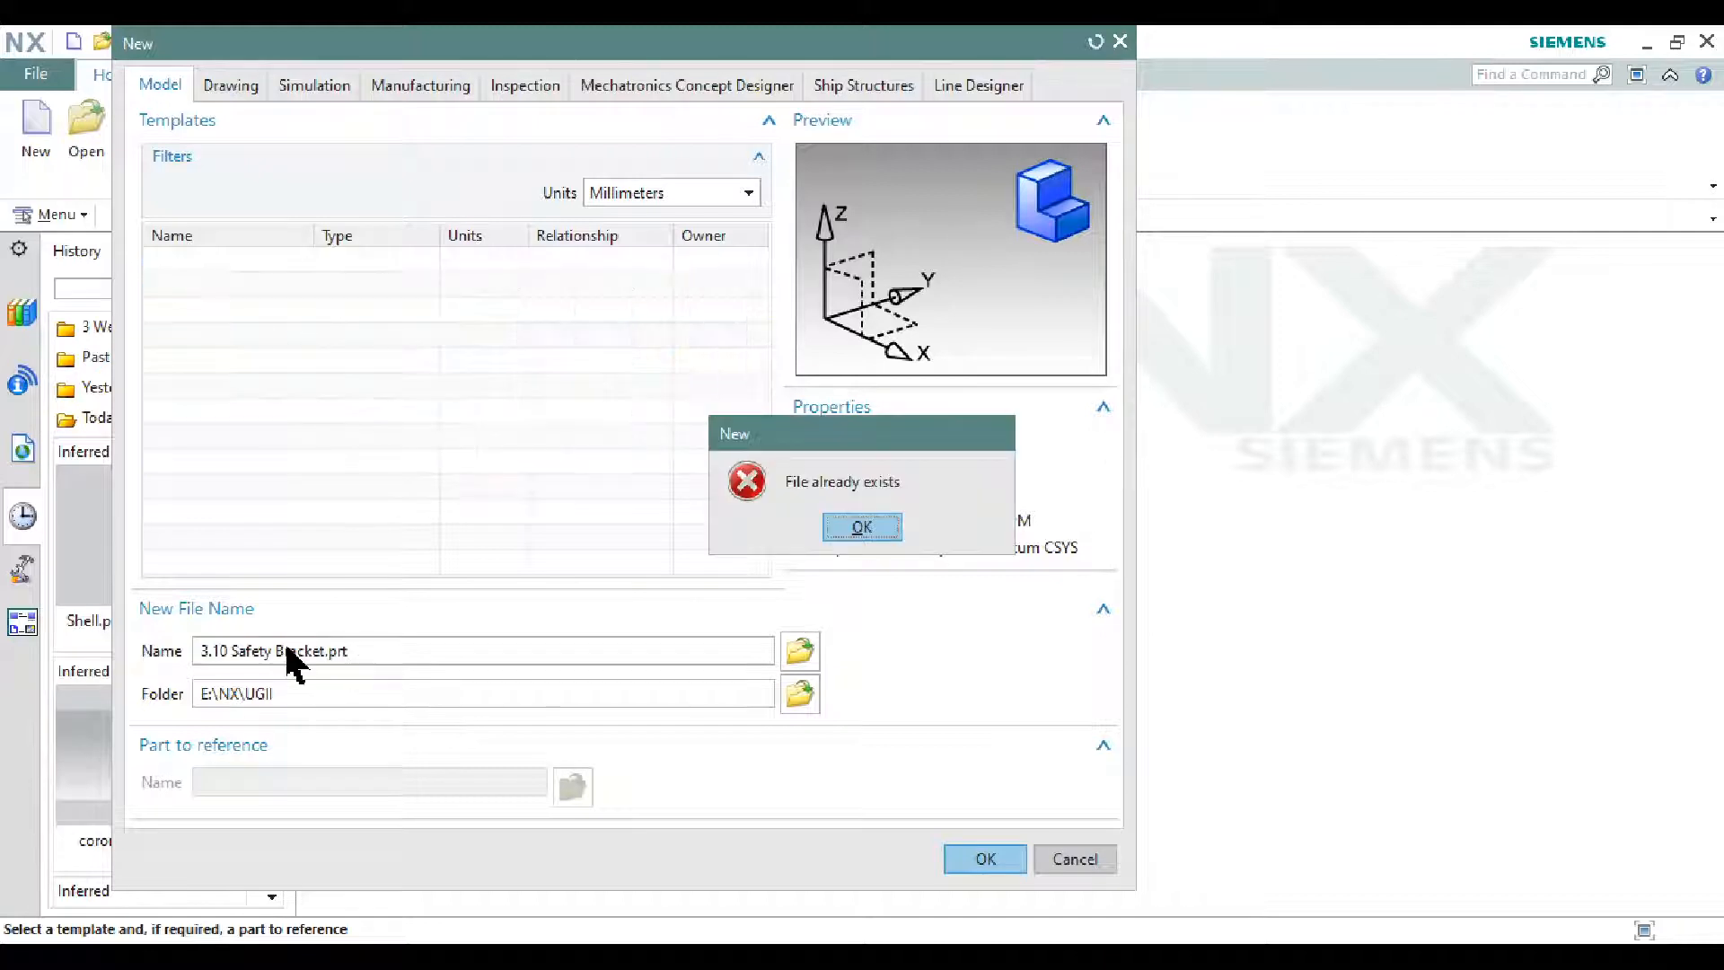
{"action": "left_click", "coordinate": [858, 528]}
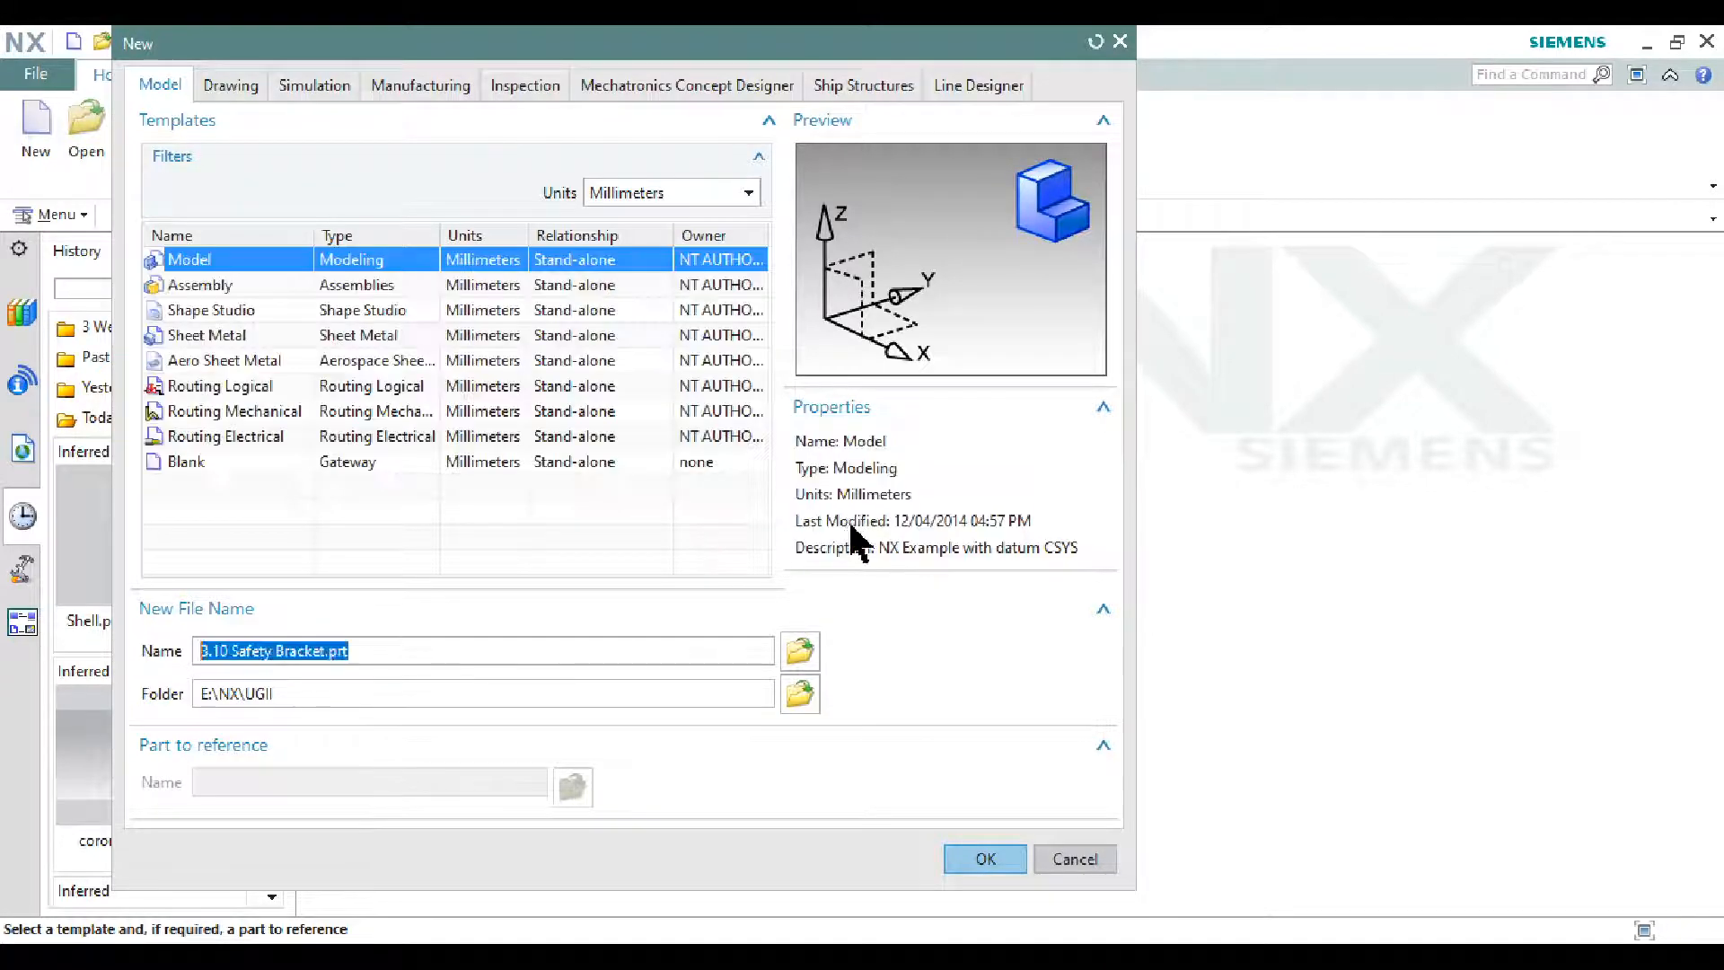
{"action": "left_click", "coordinate": [404, 650]}
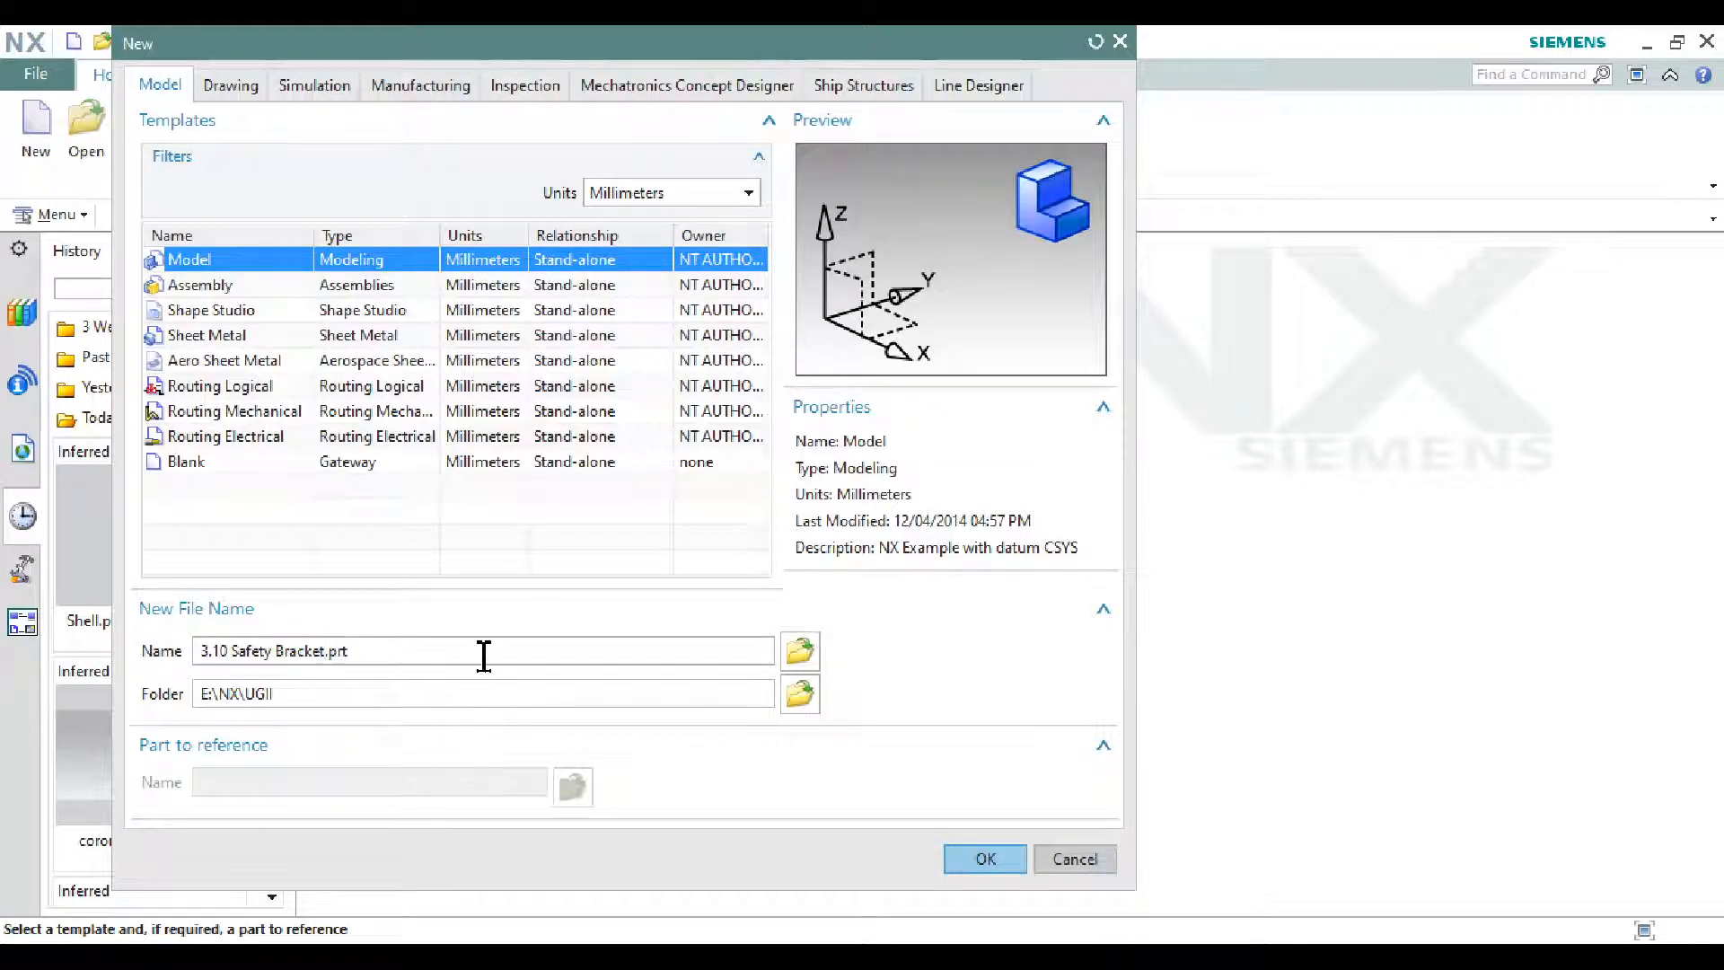
{"action": "type", "text": "-e"}
{"action": "key", "text": "Return"}
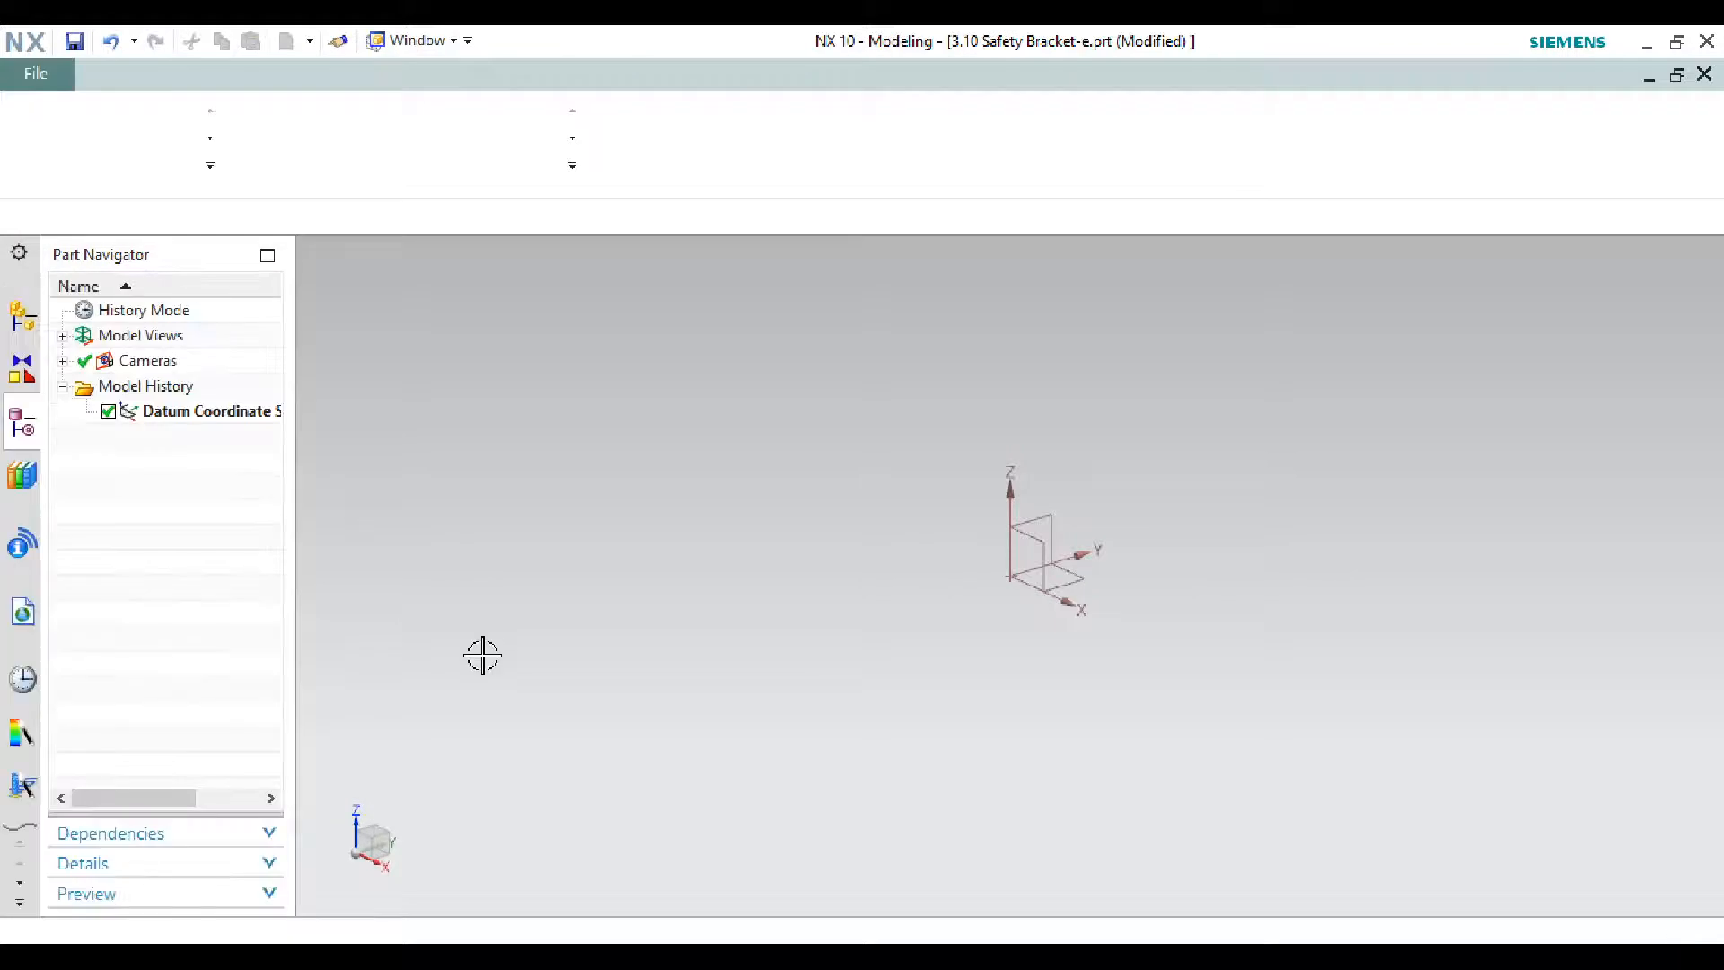
- Capture the 3.10 bracket drawing photo as a snip in Snipping Tool
{"action": "left_click", "coordinate": [1031, 955]}
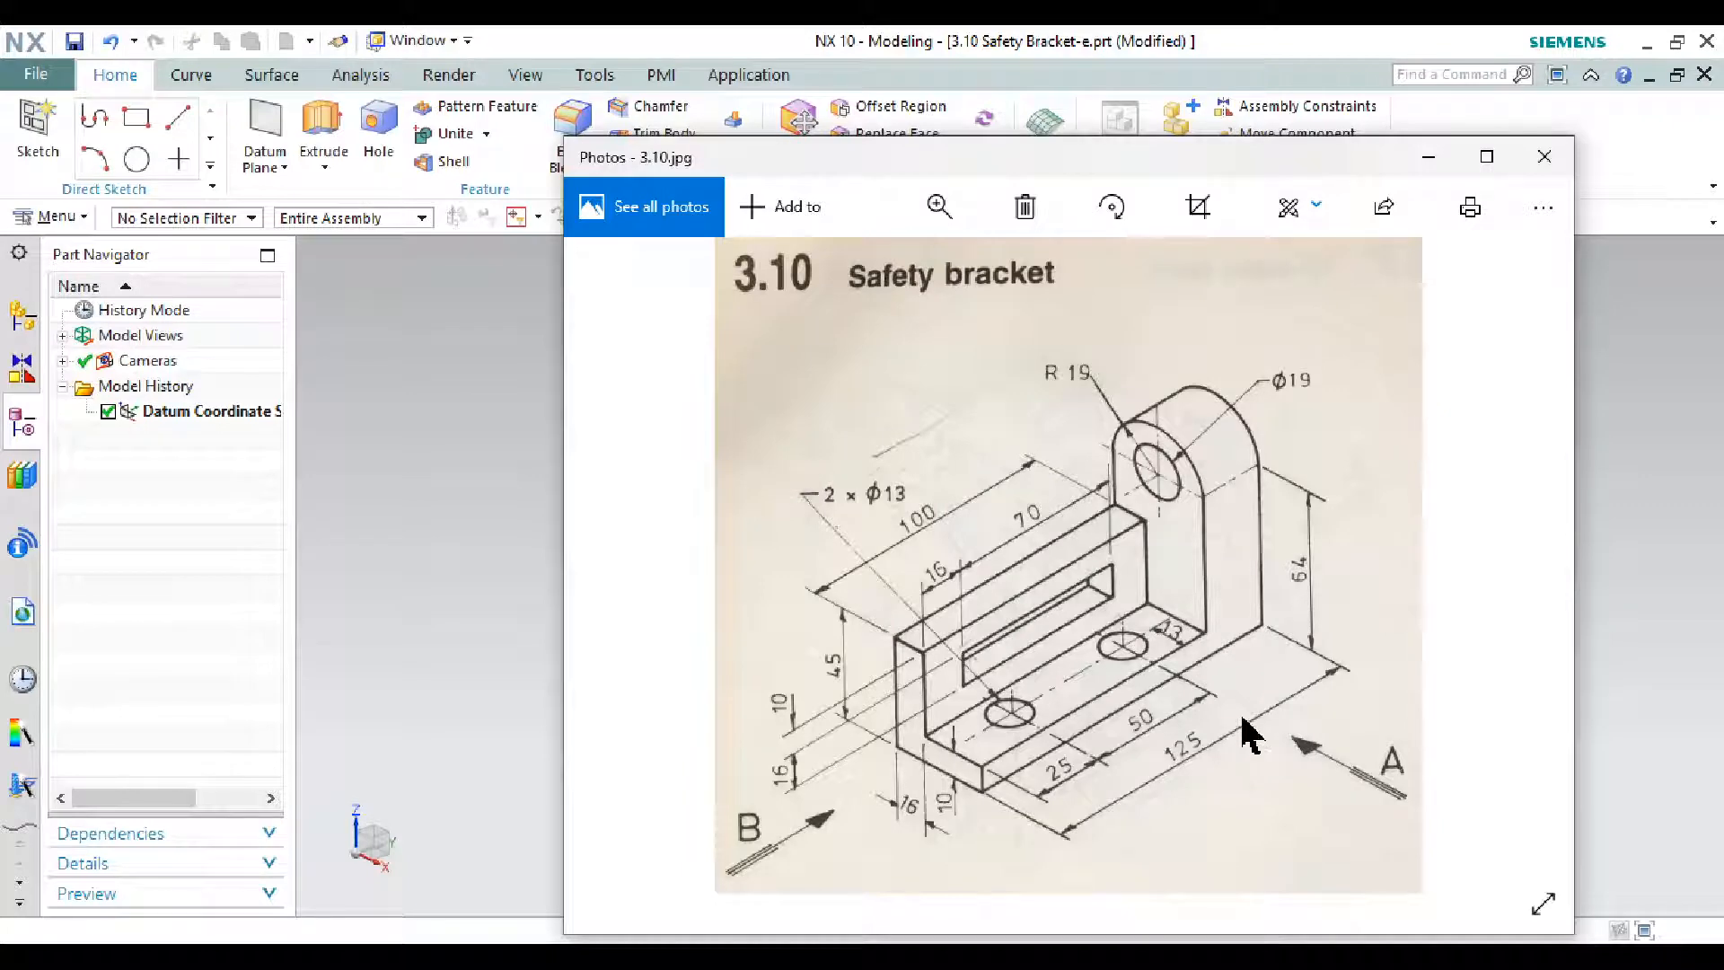
{"action": "key", "text": "super"}
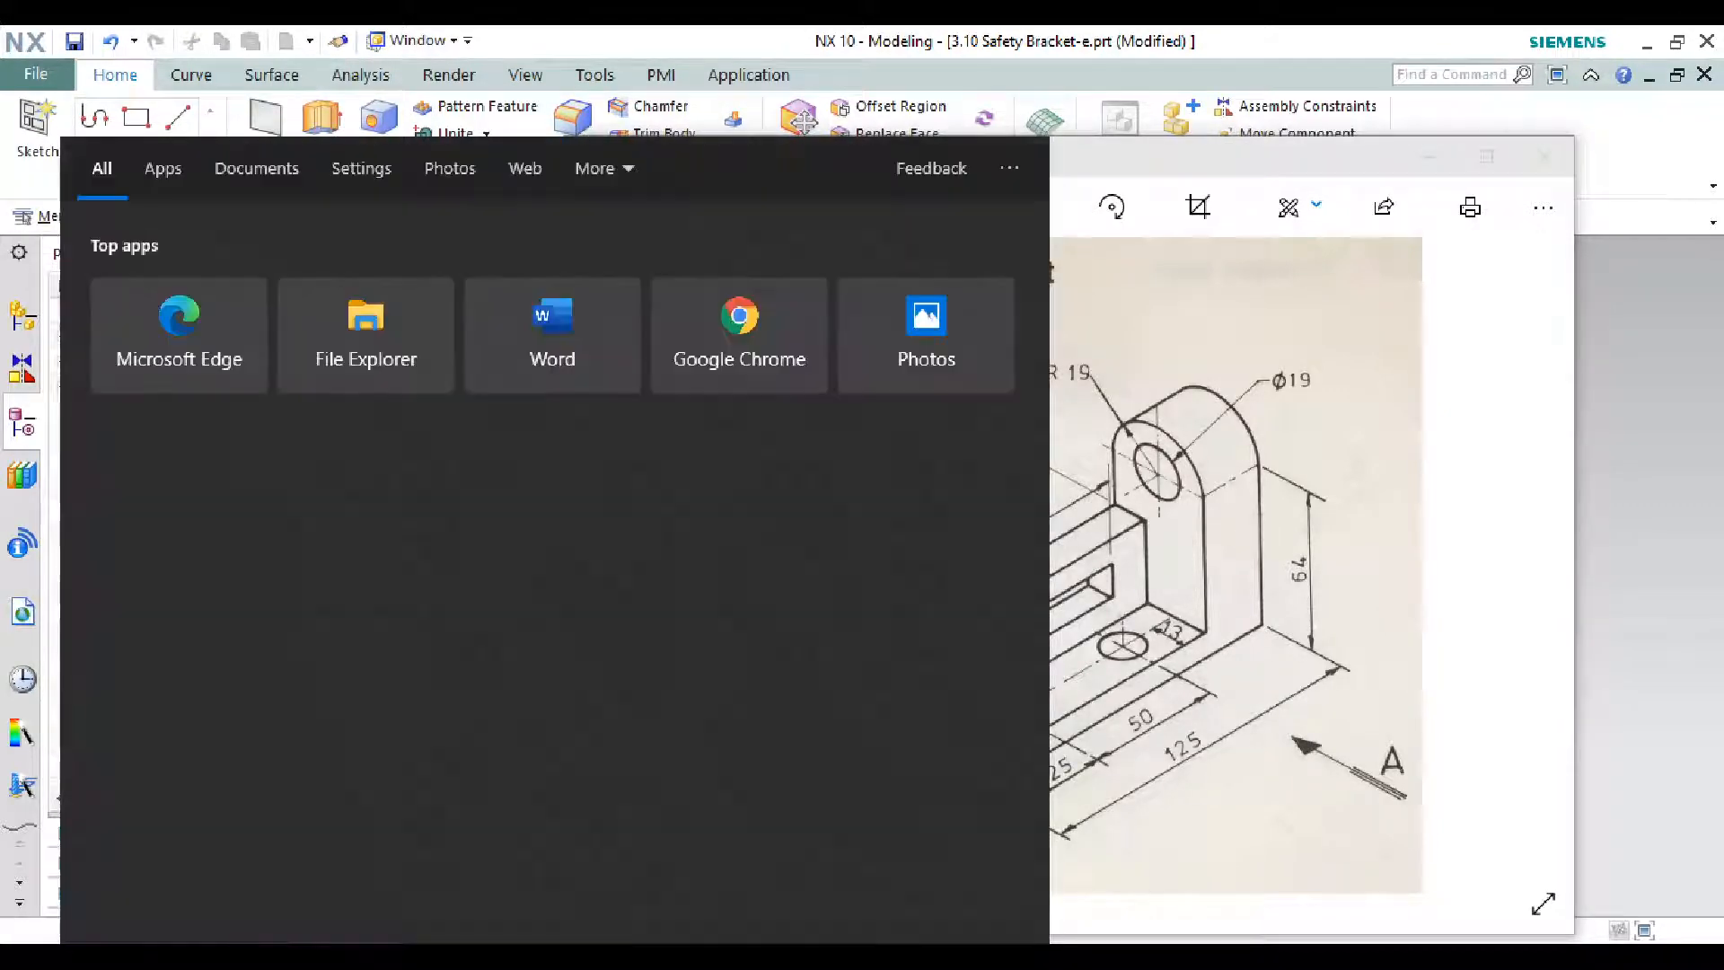
{"action": "type", "text": "snip"}
{"action": "key", "text": "Return"}
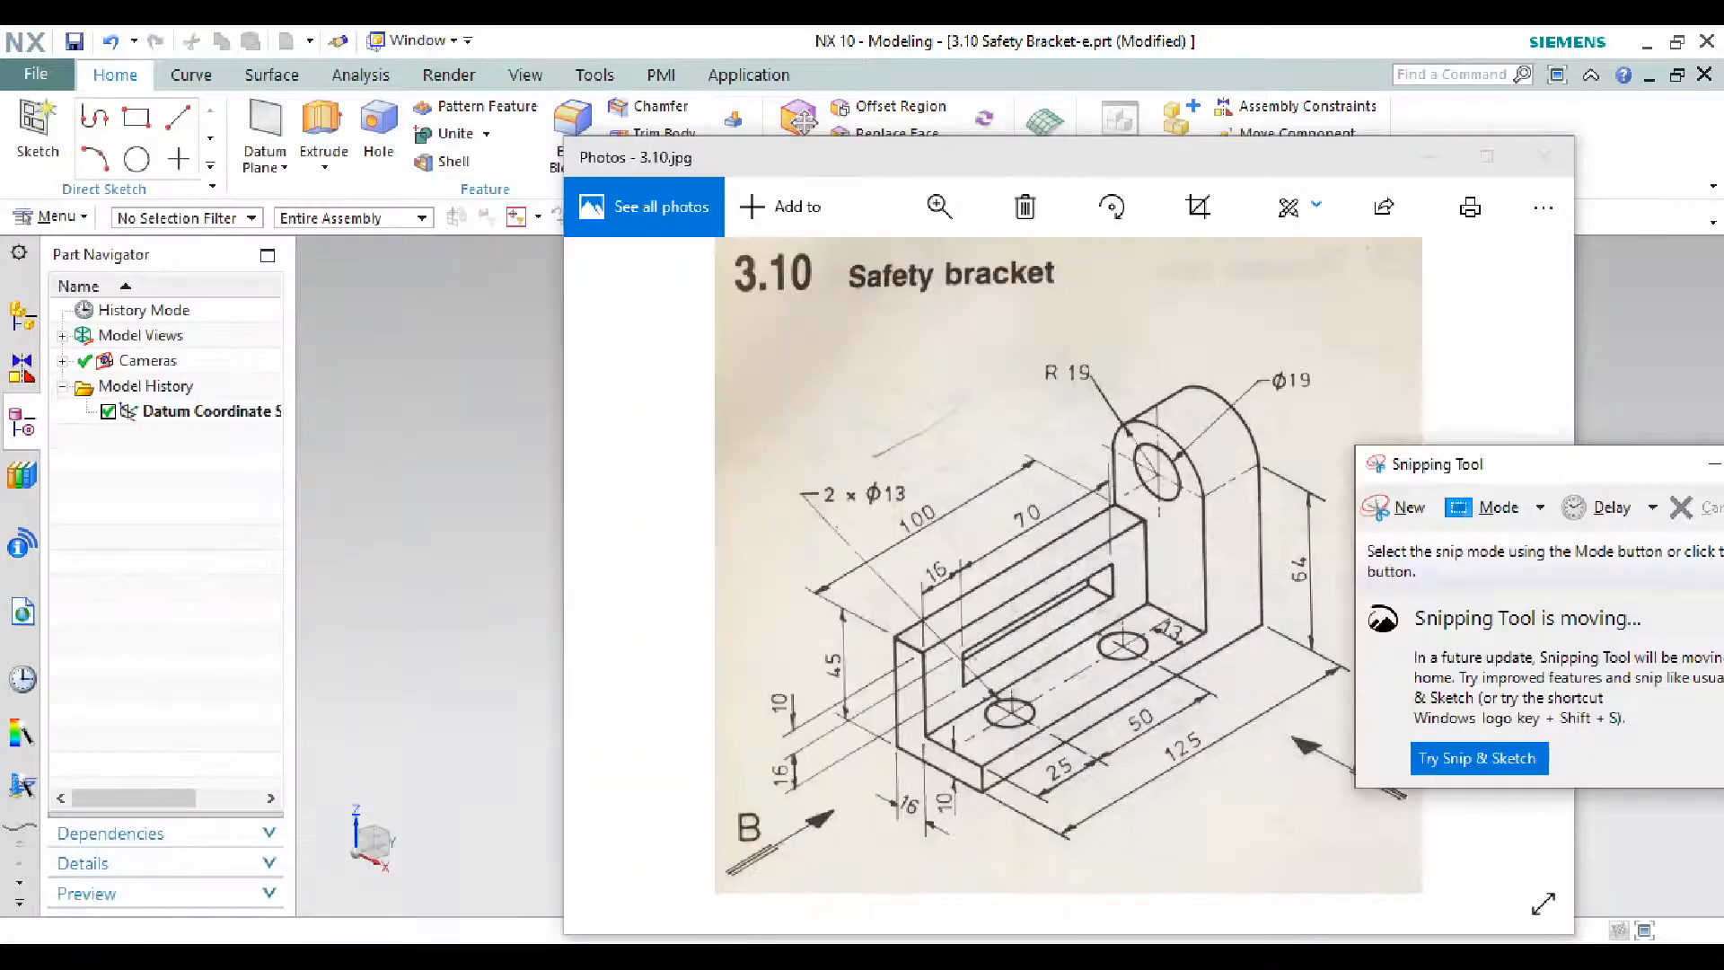
{"action": "left_click", "coordinate": [1405, 503]}
{"action": "mouse_move", "coordinate": [678, 227]}
{"action": "left_mouse_down"}
{"action": "mouse_move", "coordinate": [866, 584]}
{"action": "mouse_move", "coordinate": [1355, 912]}
{"action": "mouse_move", "coordinate": [1430, 930]}
{"action": "left_mouse_up"}
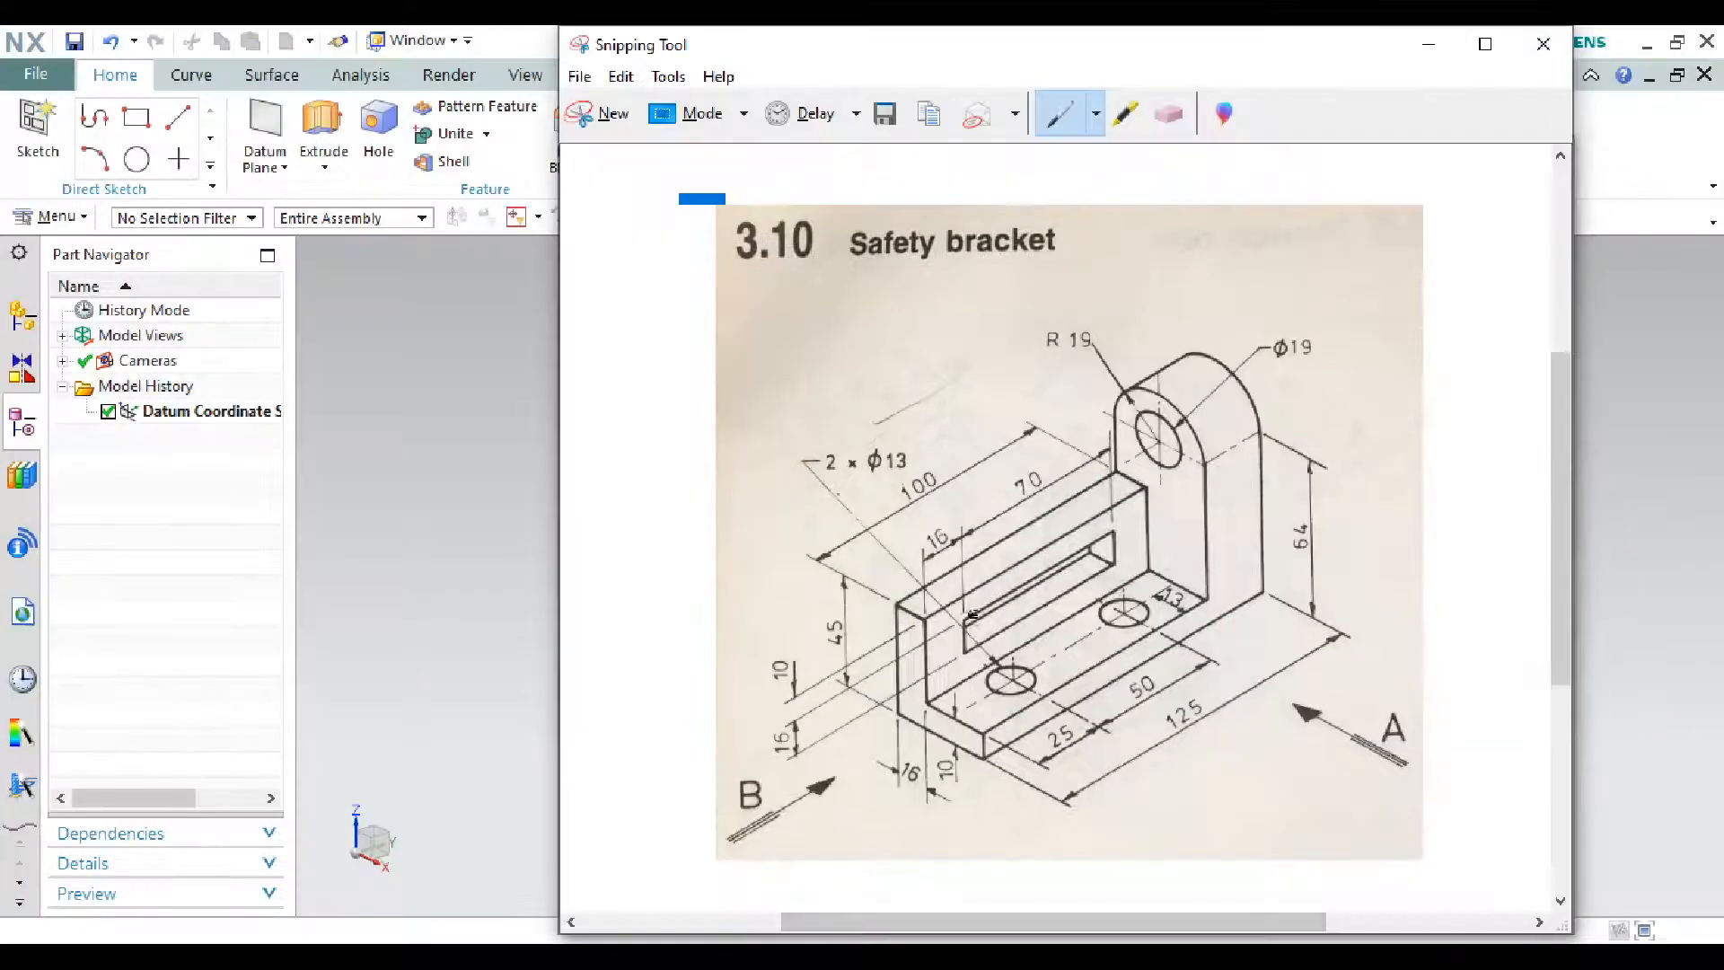
- Trace the bracket's L-shaped side profile in red and minimize both windows
{"action": "left_click_drag", "start_coordinate": [891, 728], "coordinate": [938, 748]}
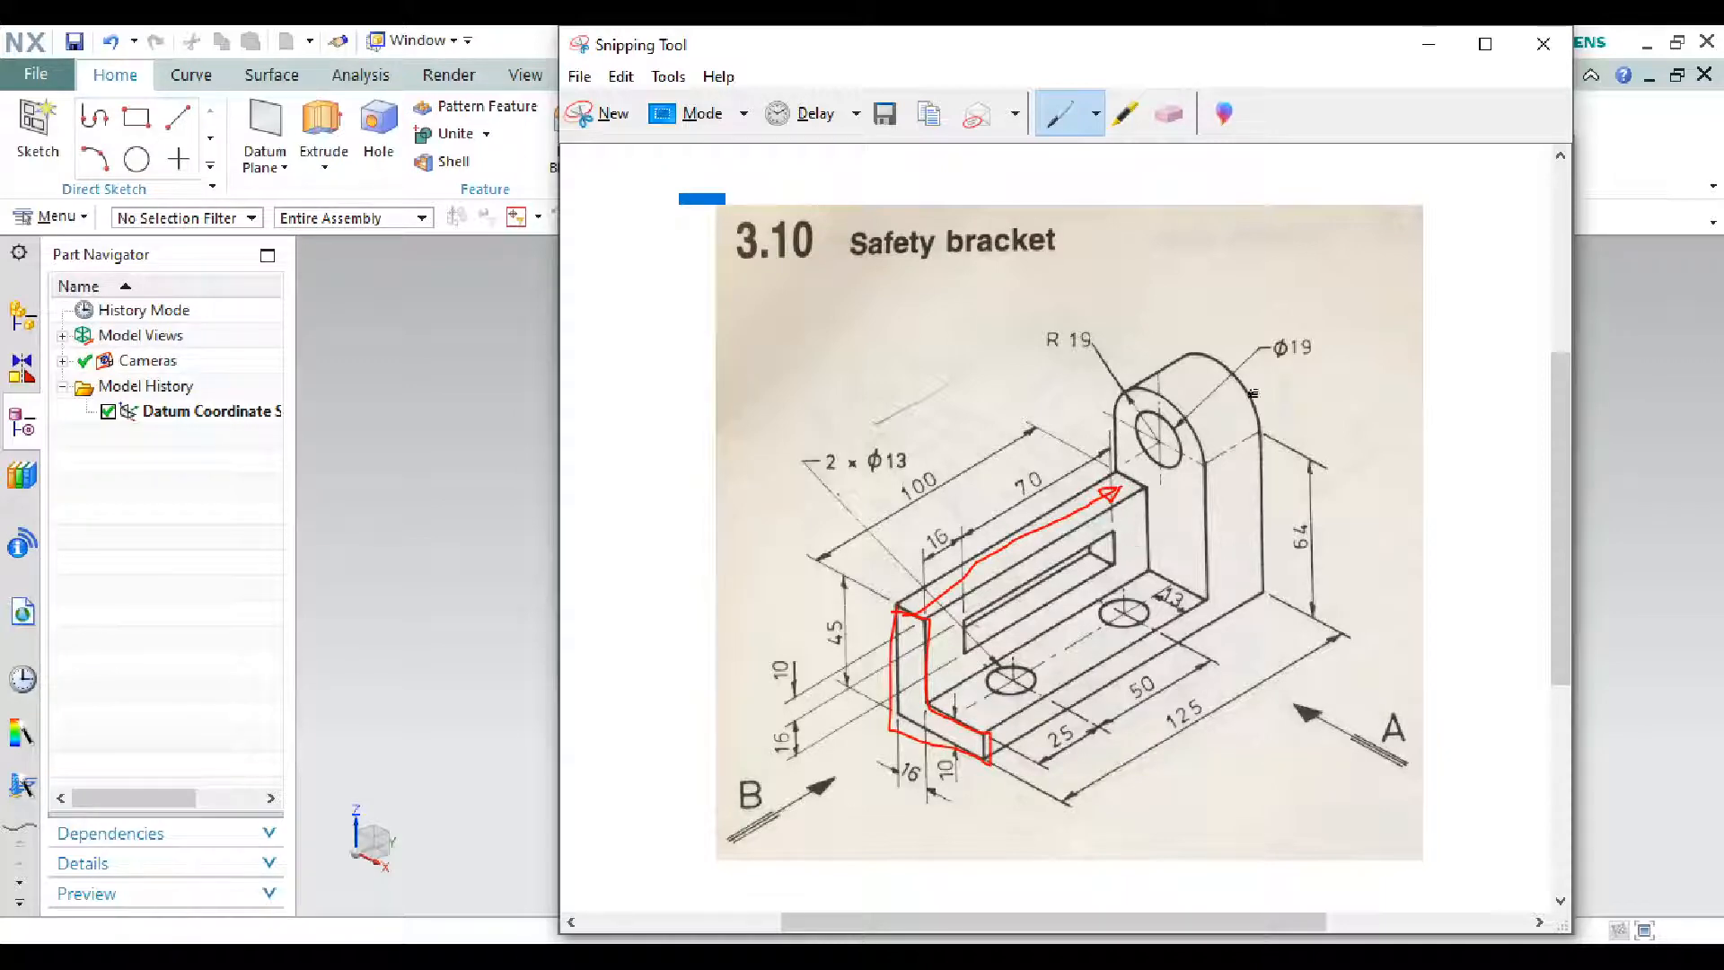
{"action": "left_click", "coordinate": [1436, 53]}
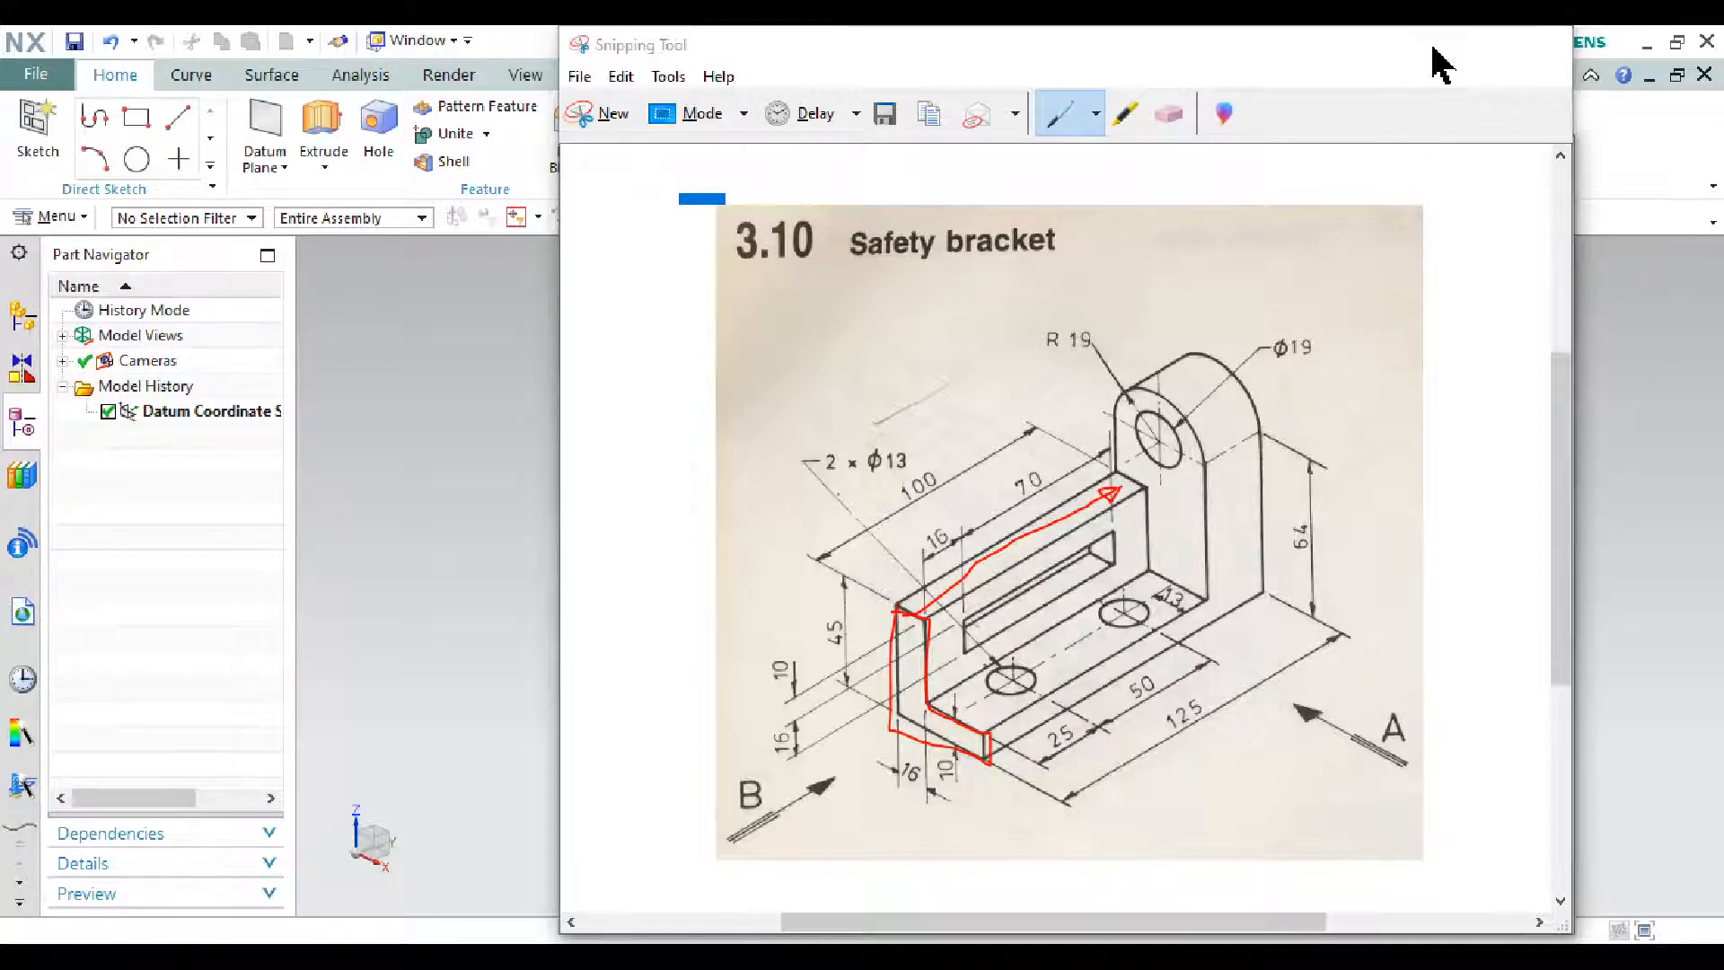
{"action": "left_click", "coordinate": [1434, 158]}
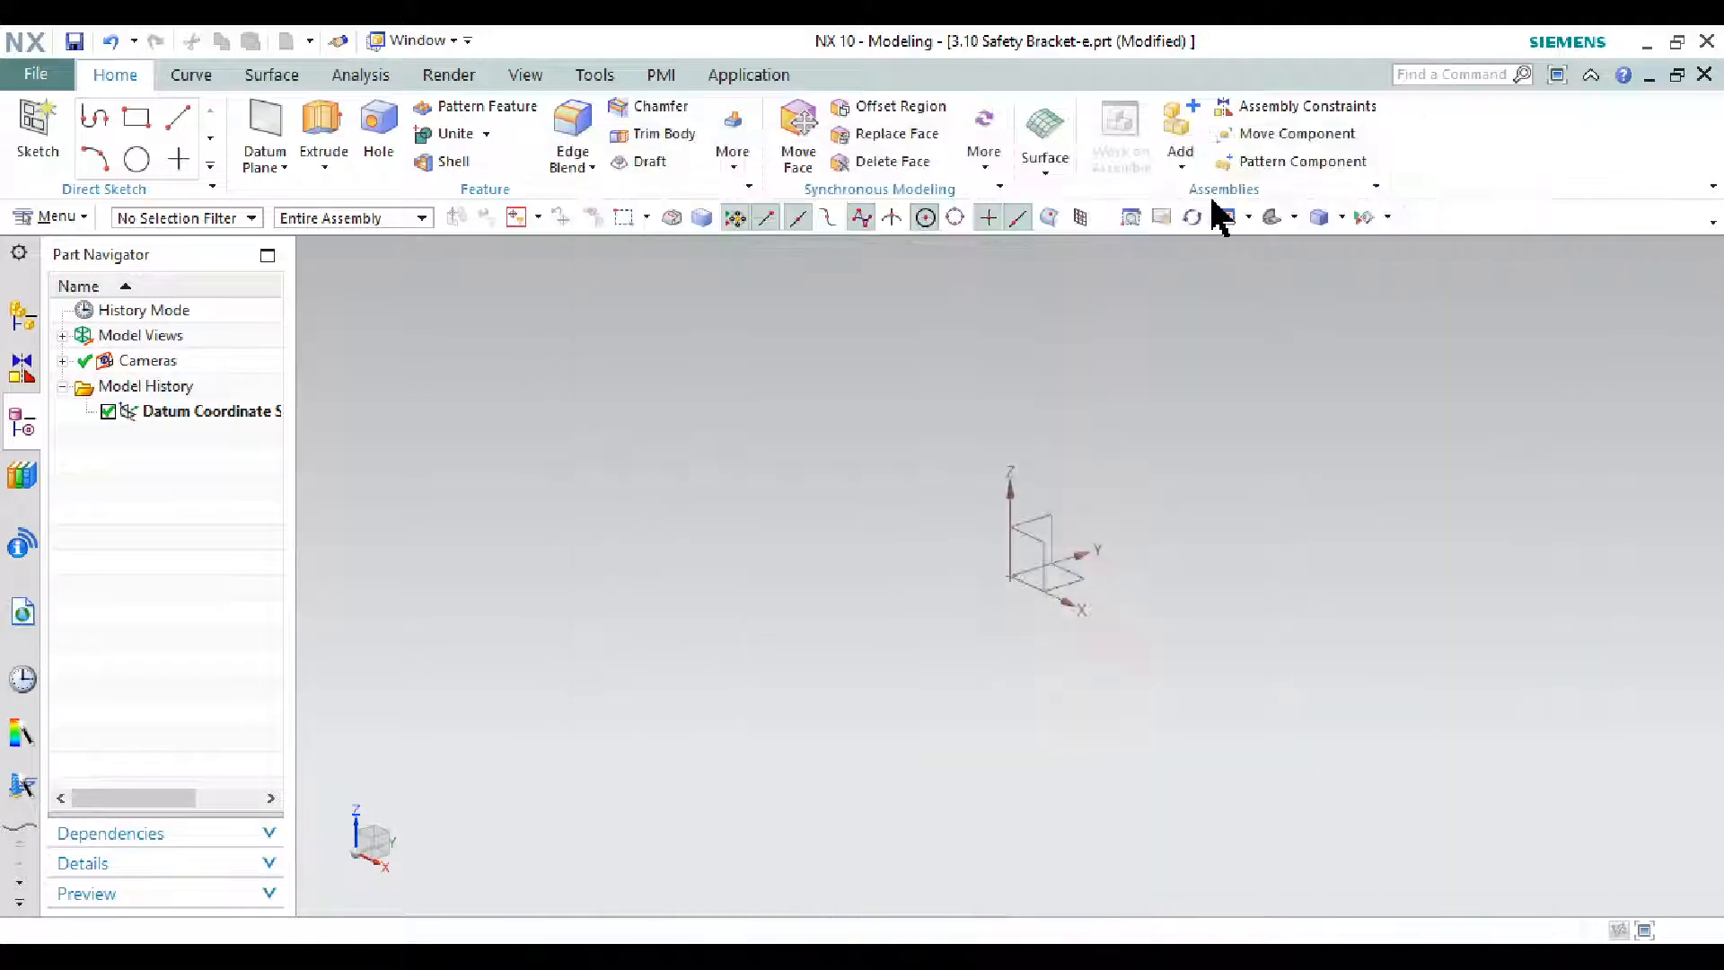
- Create a new sketch on the XZ datum plane
{"action": "left_click", "coordinate": [34, 121]}
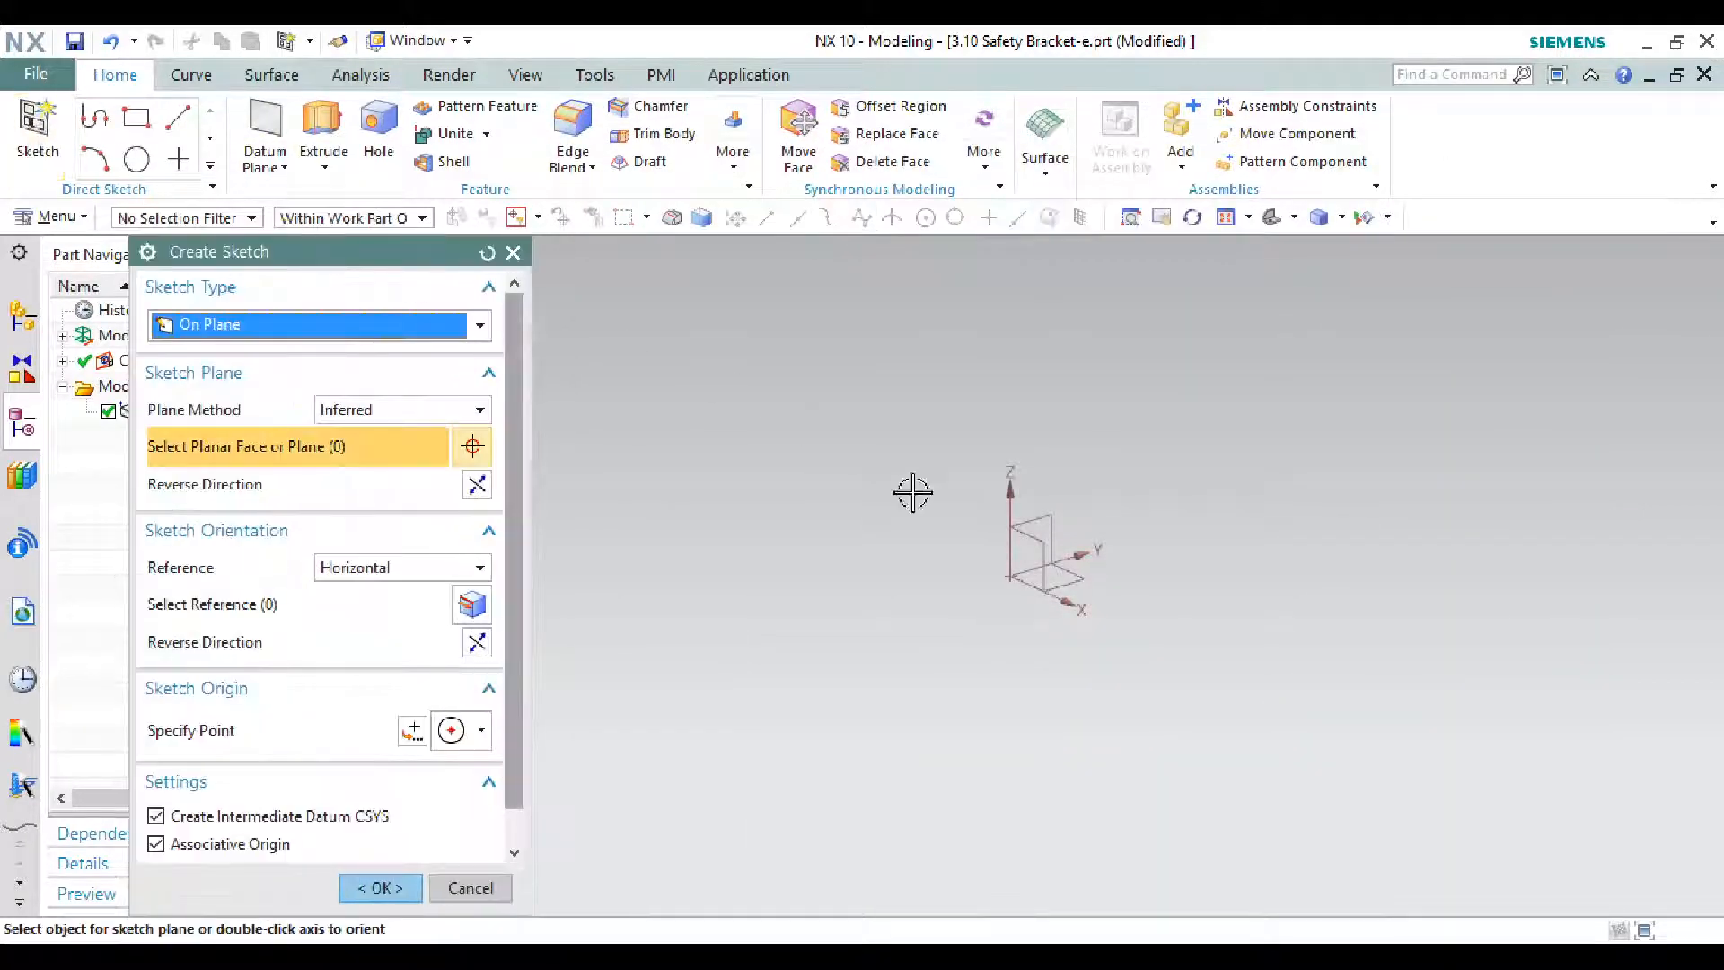
{"action": "left_click", "coordinate": [1032, 502]}
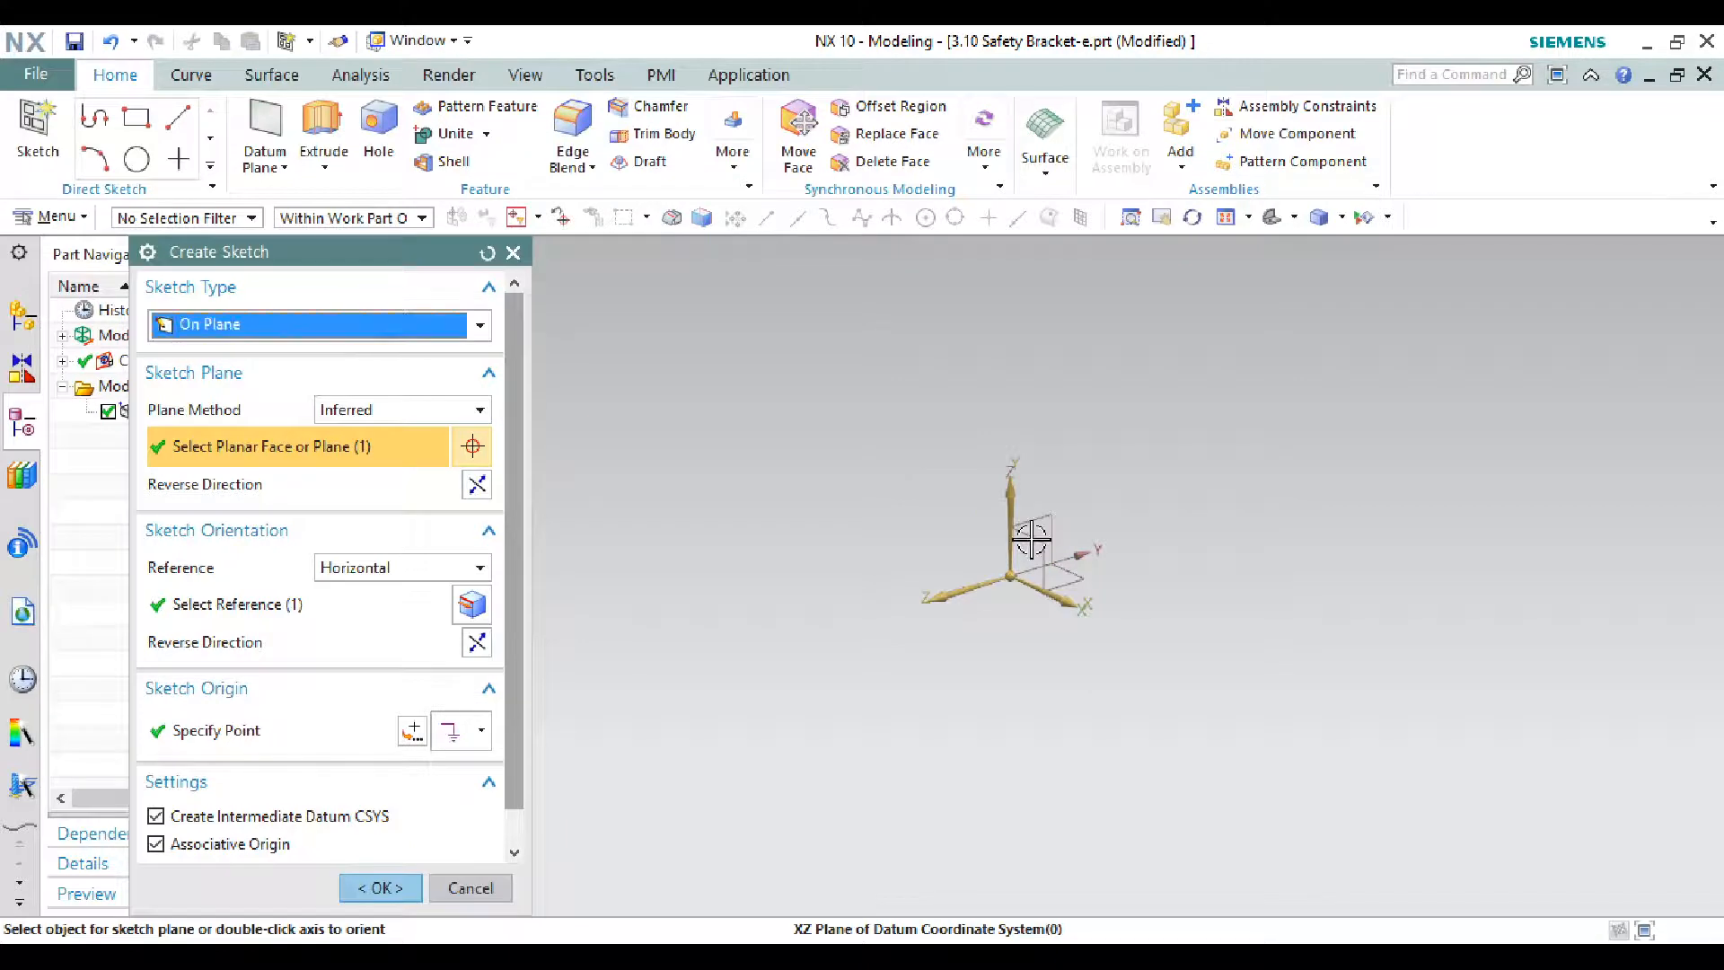
{"action": "left_click", "coordinate": [379, 889]}
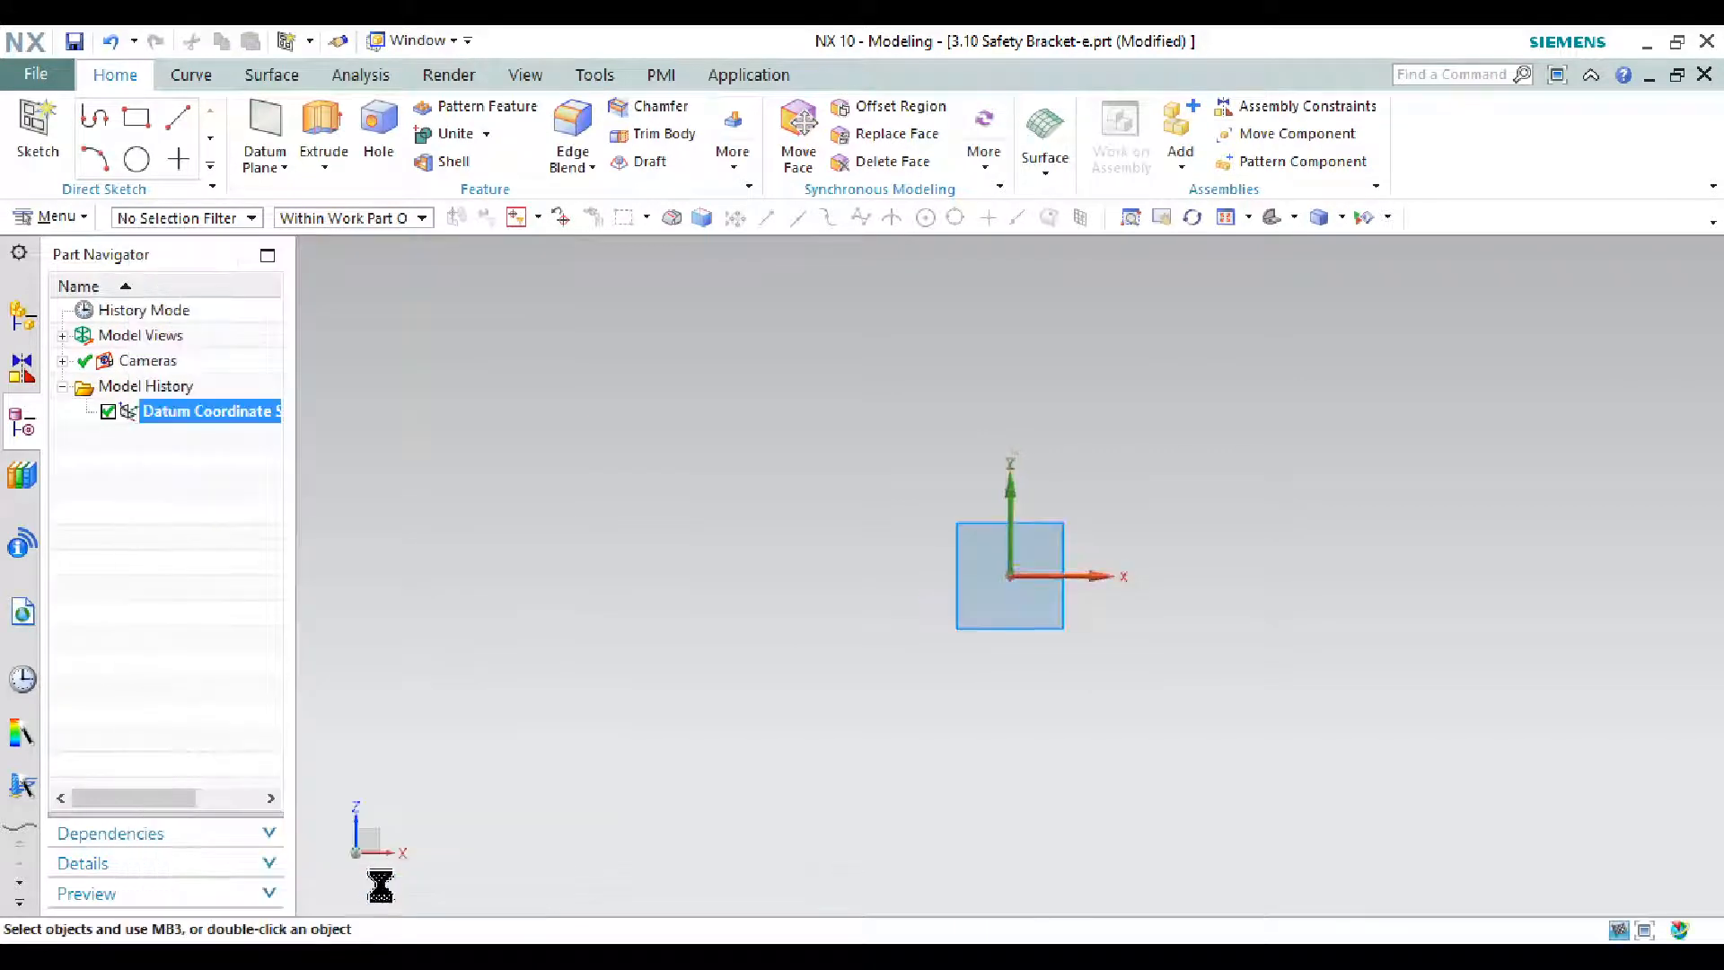
- Draw the closed L-shaped outline with Profile lines starting at the origin
{"action": "left_click", "coordinate": [153, 124]}
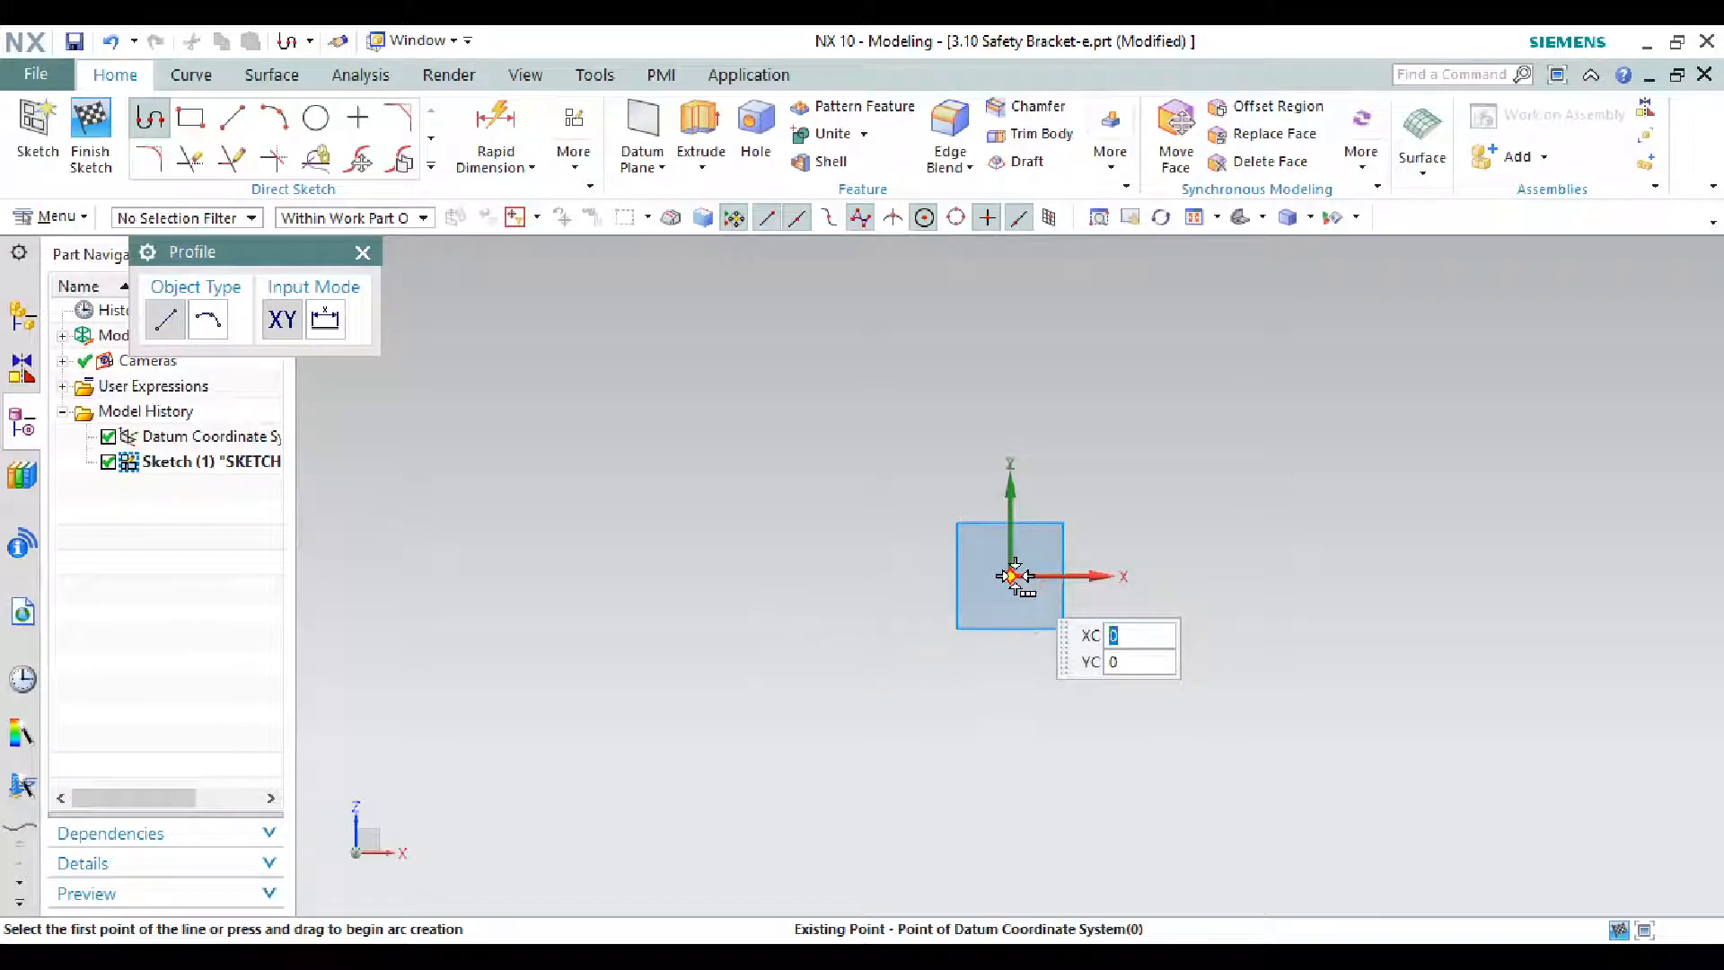
{"action": "mouse_move", "coordinate": [1013, 576]}
{"action": "left_click", "coordinate": [1123, 592]}
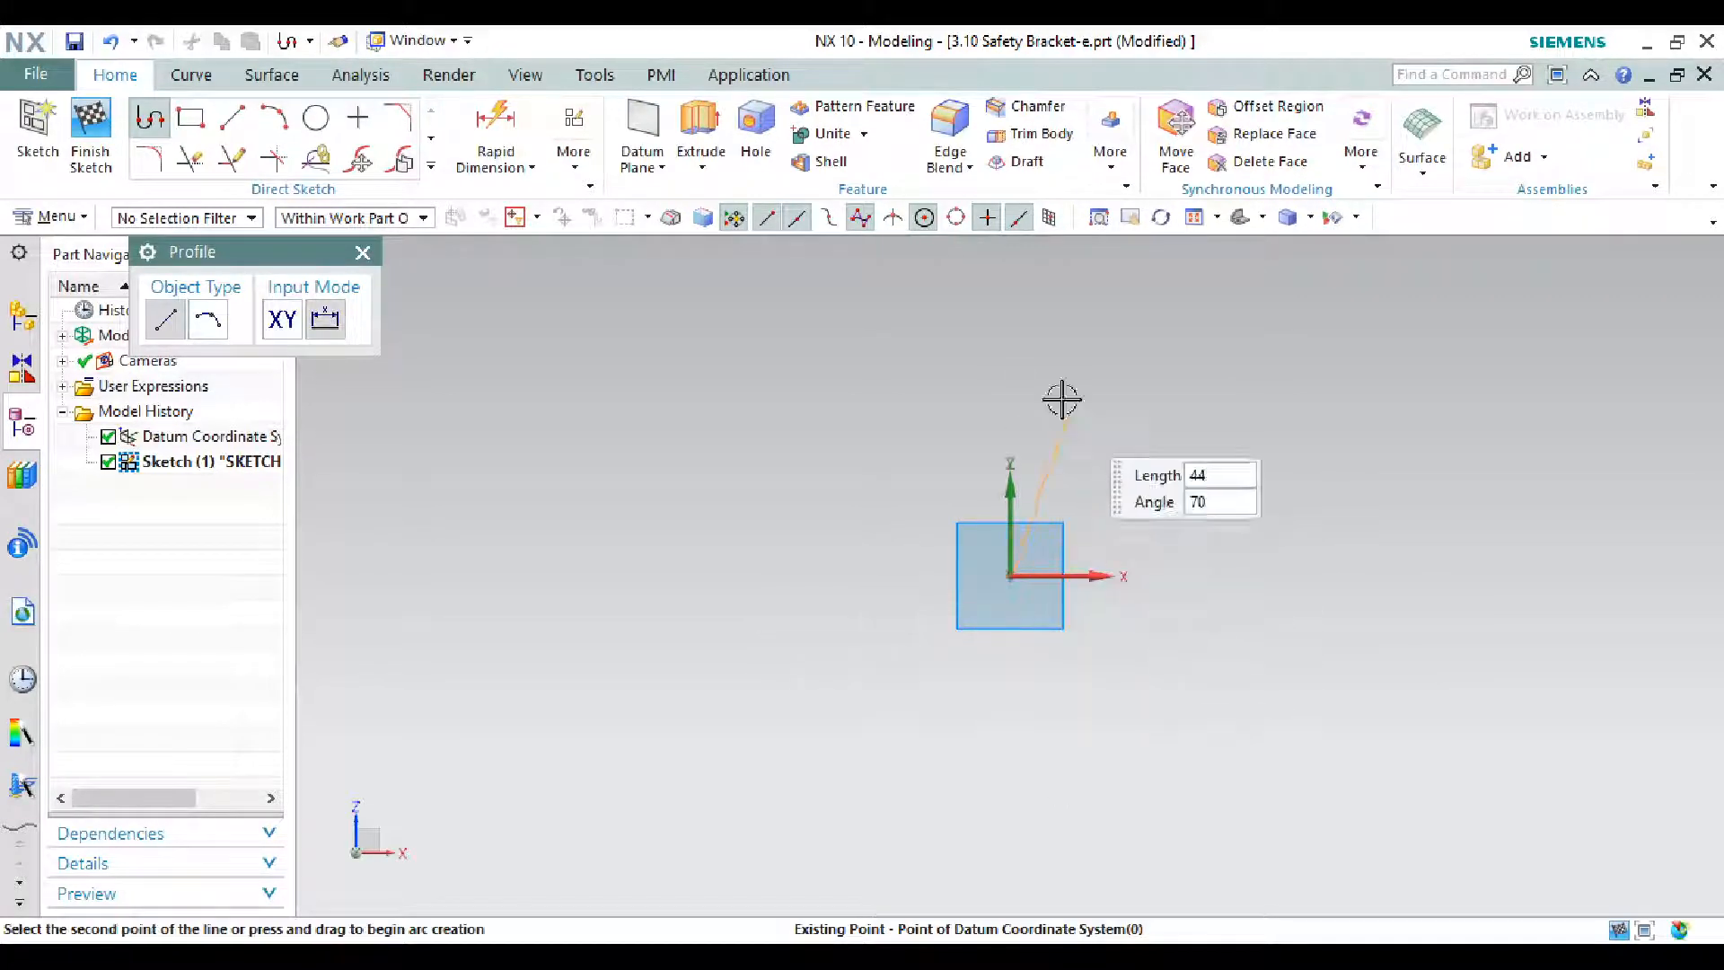
{"action": "left_click", "coordinate": [1011, 316]}
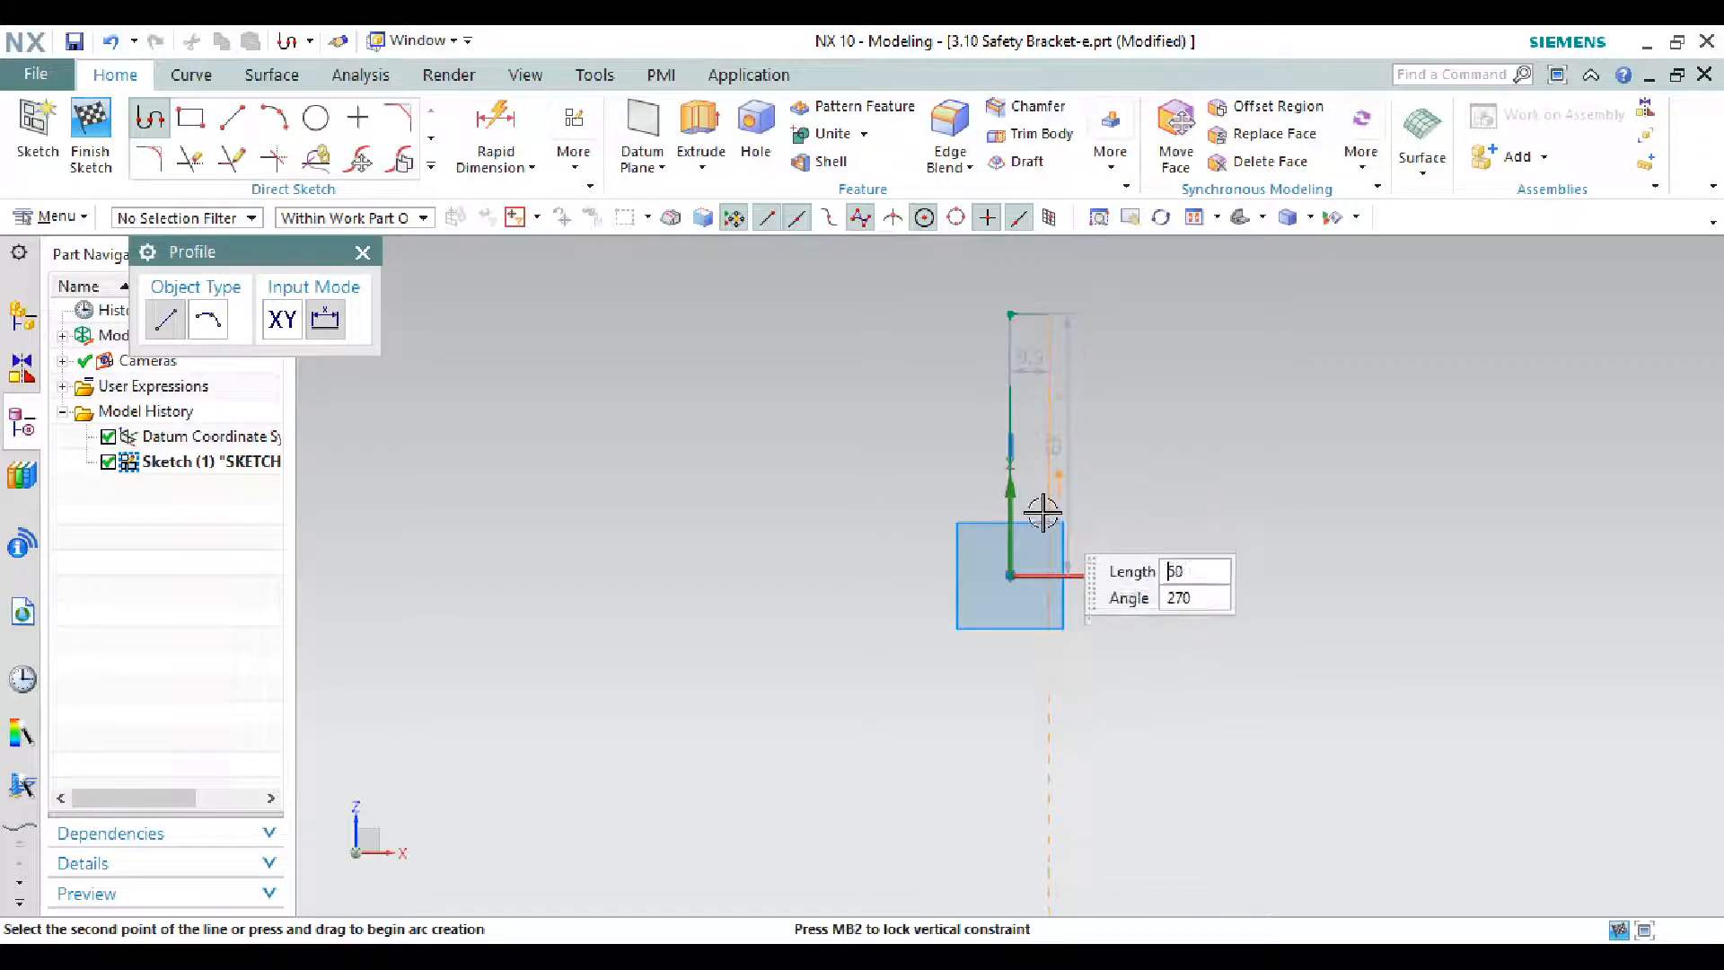
{"action": "left_click", "coordinate": [1048, 521]}
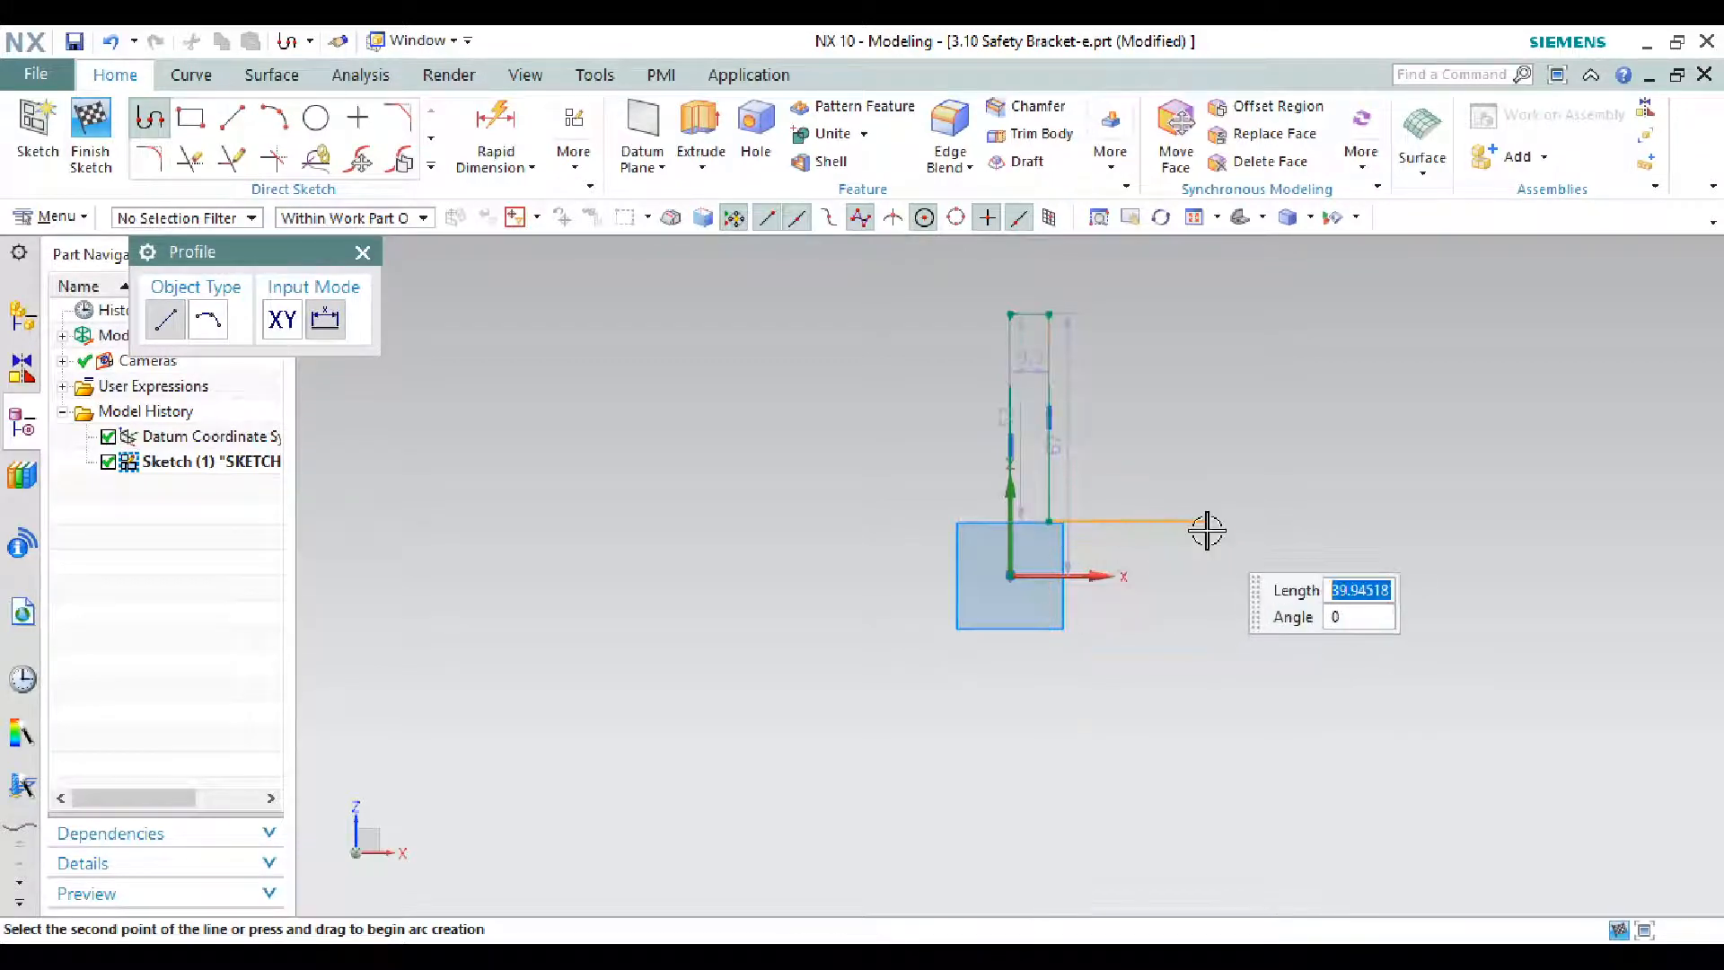
{"action": "left_click", "coordinate": [1204, 521]}
{"action": "left_click", "coordinate": [1202, 573]}
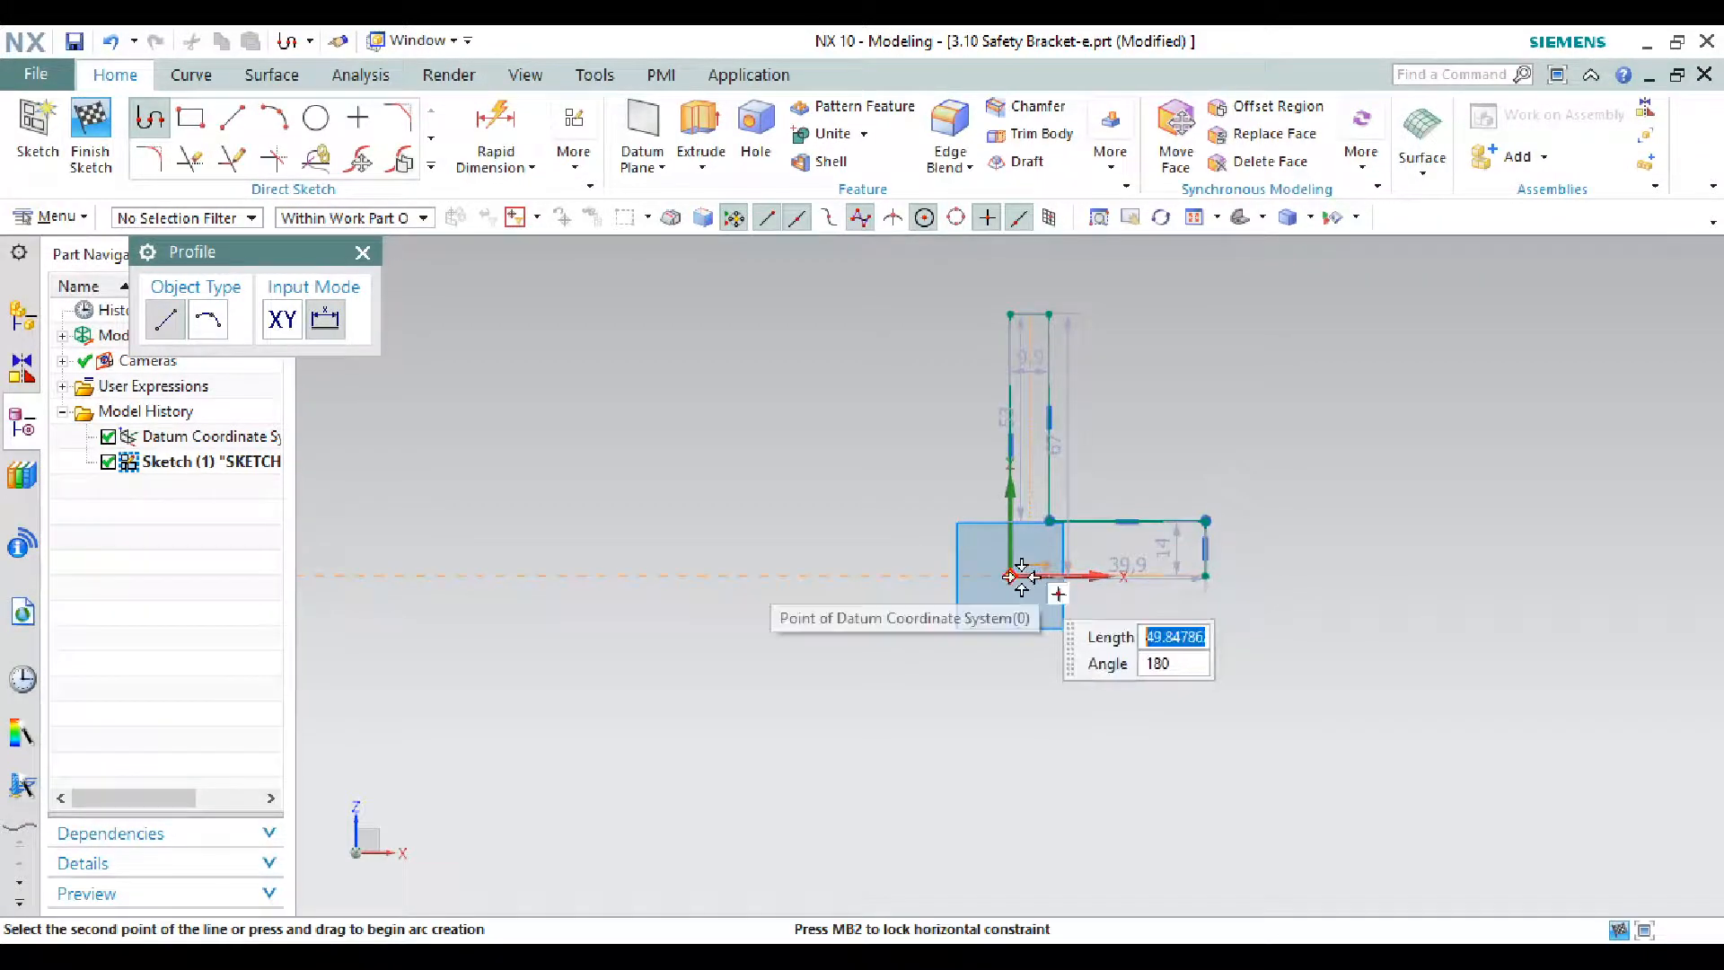
{"action": "key", "text": "Escape"}
{"action": "scroll", "coordinate": [1237, 599], "scroll_direction": "up", "scroll_amount": 5}
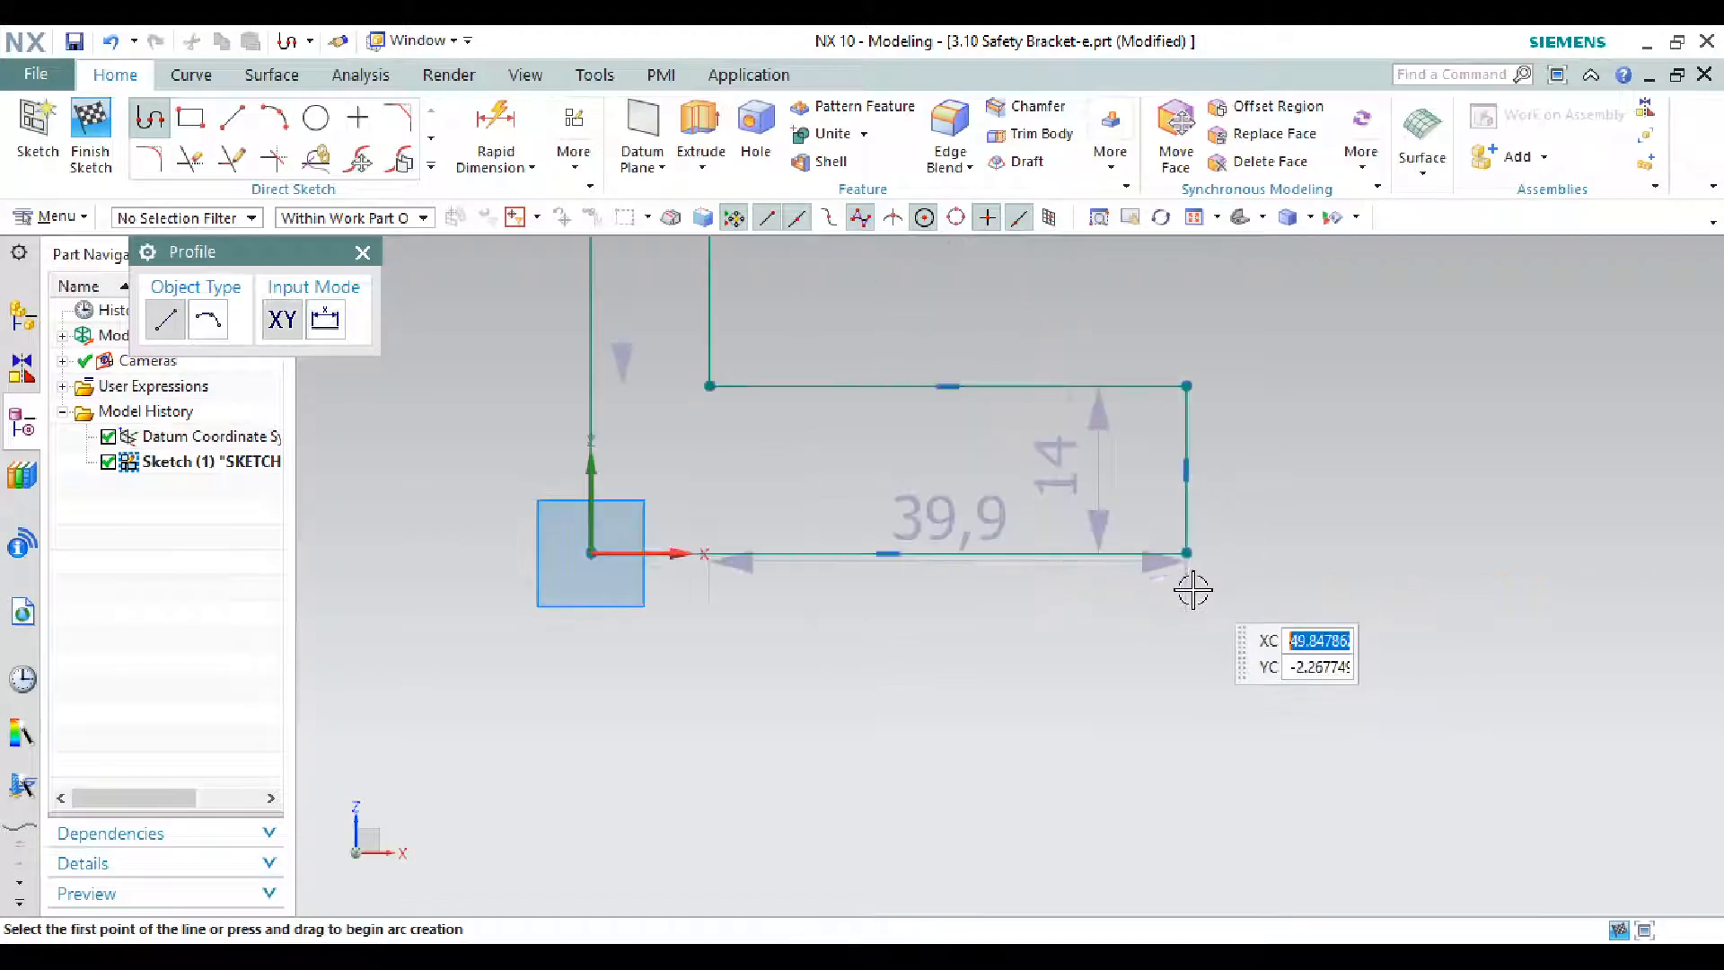
{"action": "key", "text": "Escape"}
{"action": "scroll", "coordinate": [1192, 617], "scroll_direction": "down", "scroll_amount": 4}
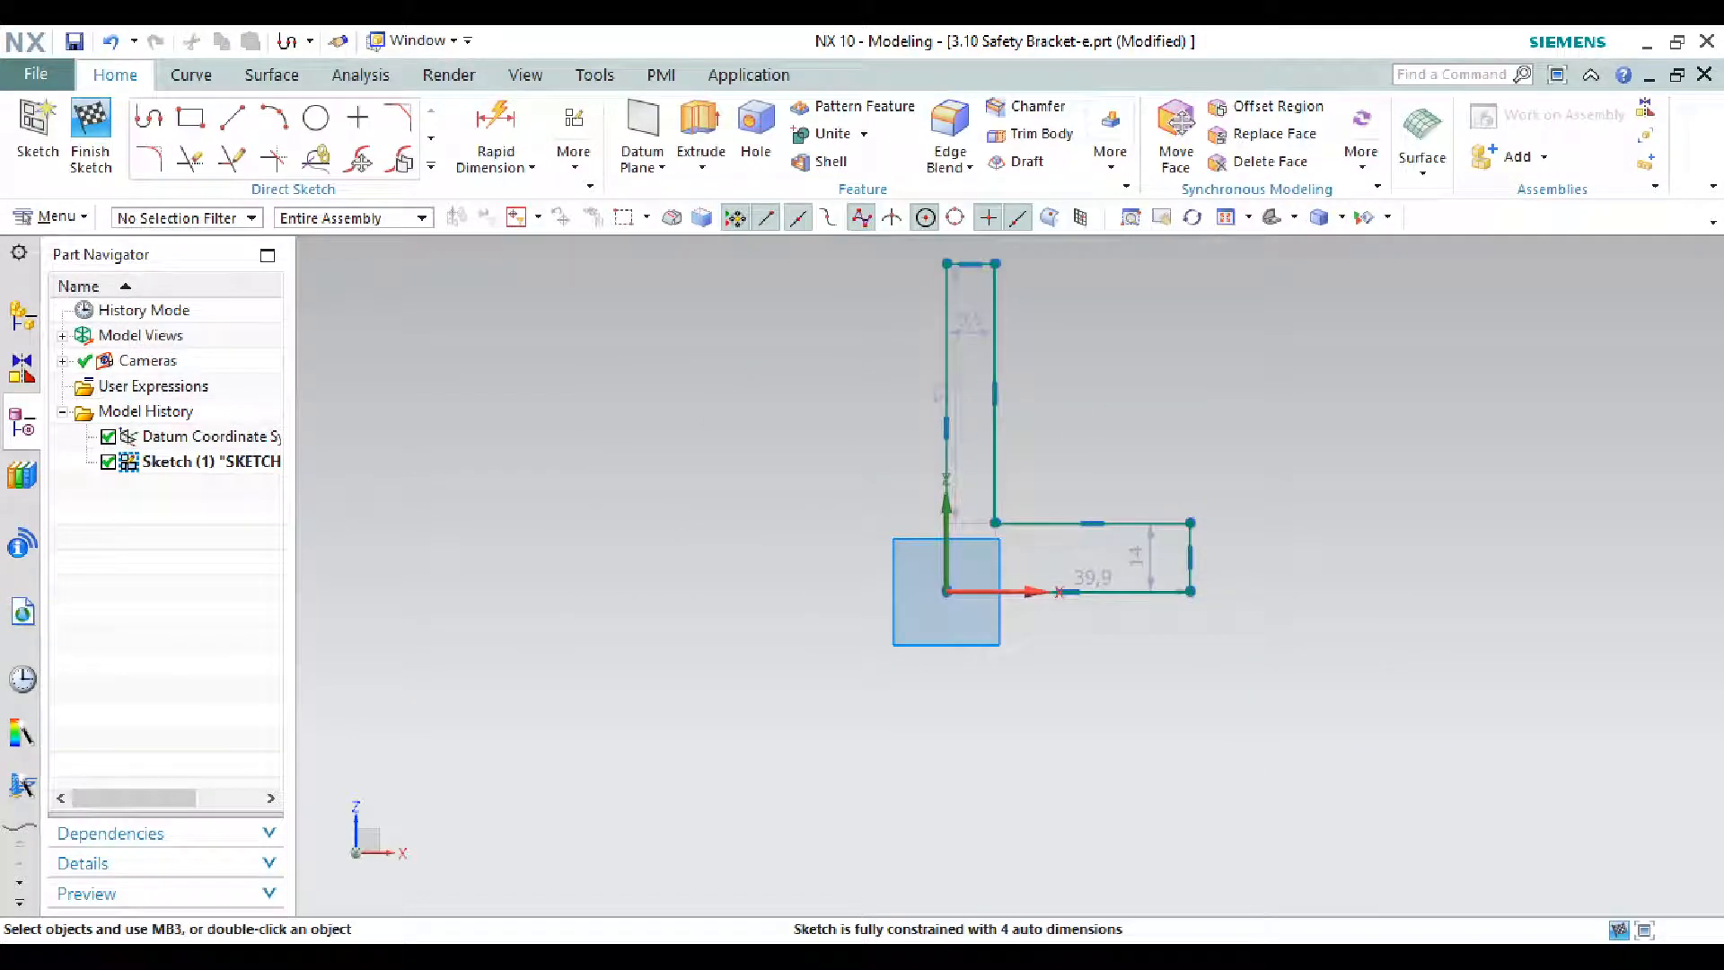
- Set the upright's top width dimension to 16 mm
{"action": "left_click", "coordinate": [1006, 955]}
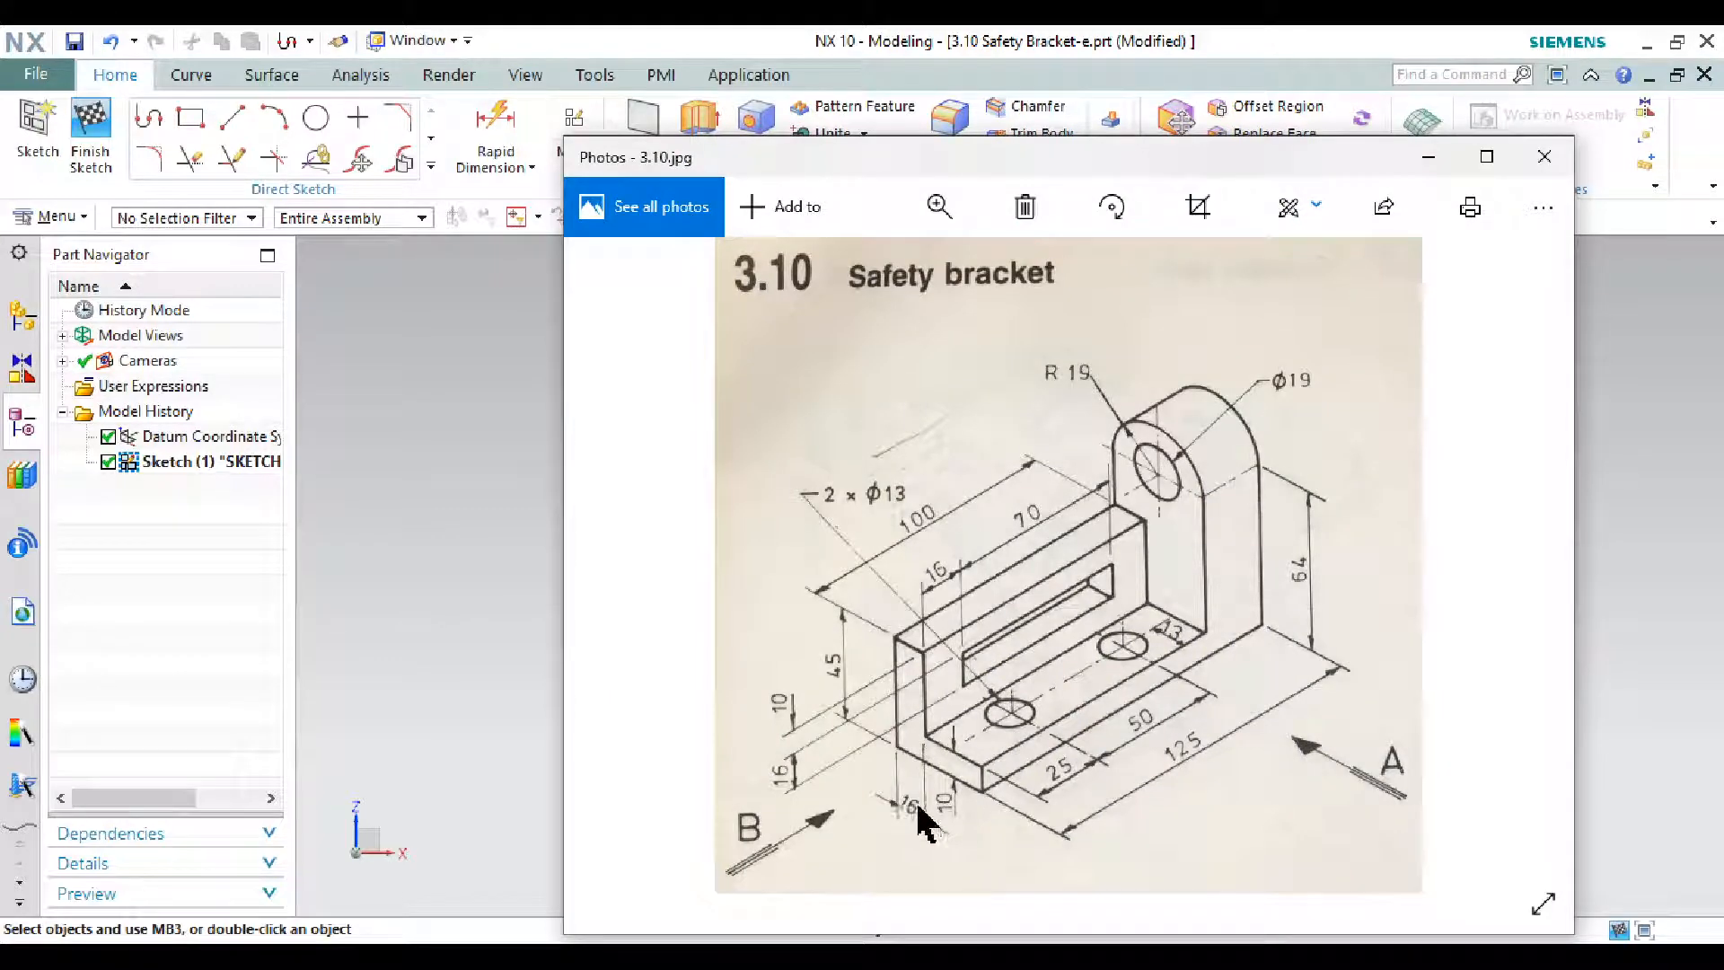
{"action": "left_click", "coordinate": [1426, 160]}
{"action": "left_click_drag", "start_coordinate": [985, 319], "coordinate": [887, 319]}
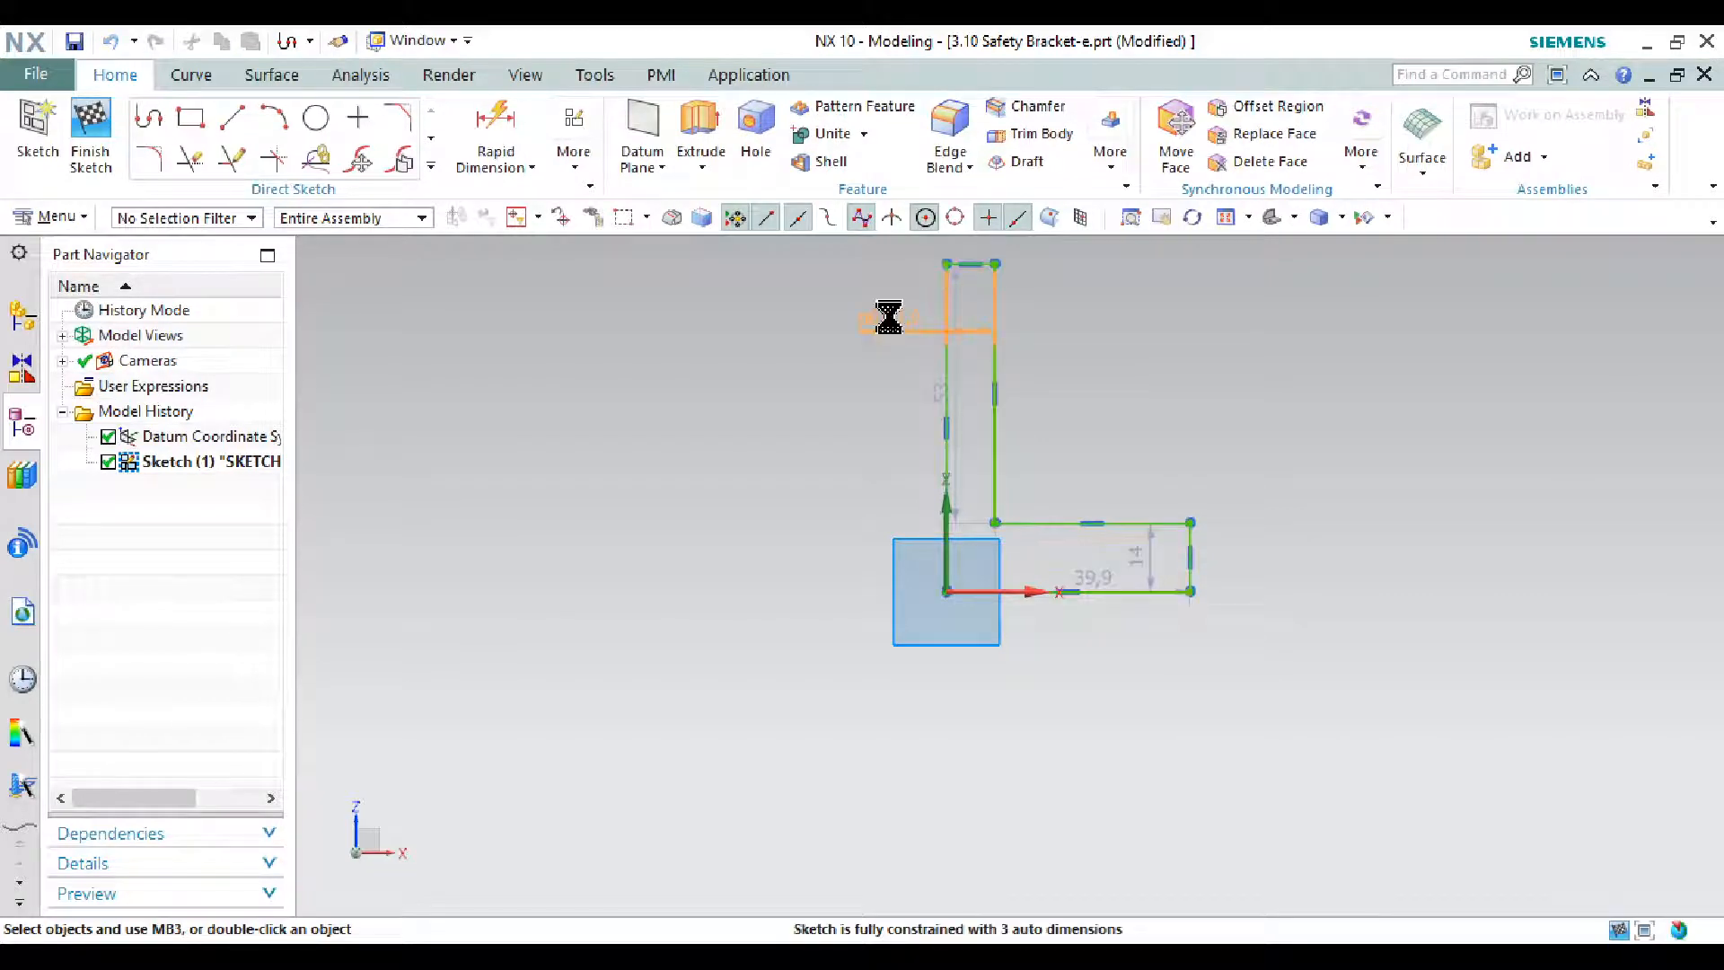
{"action": "double_click", "coordinate": [888, 317]}
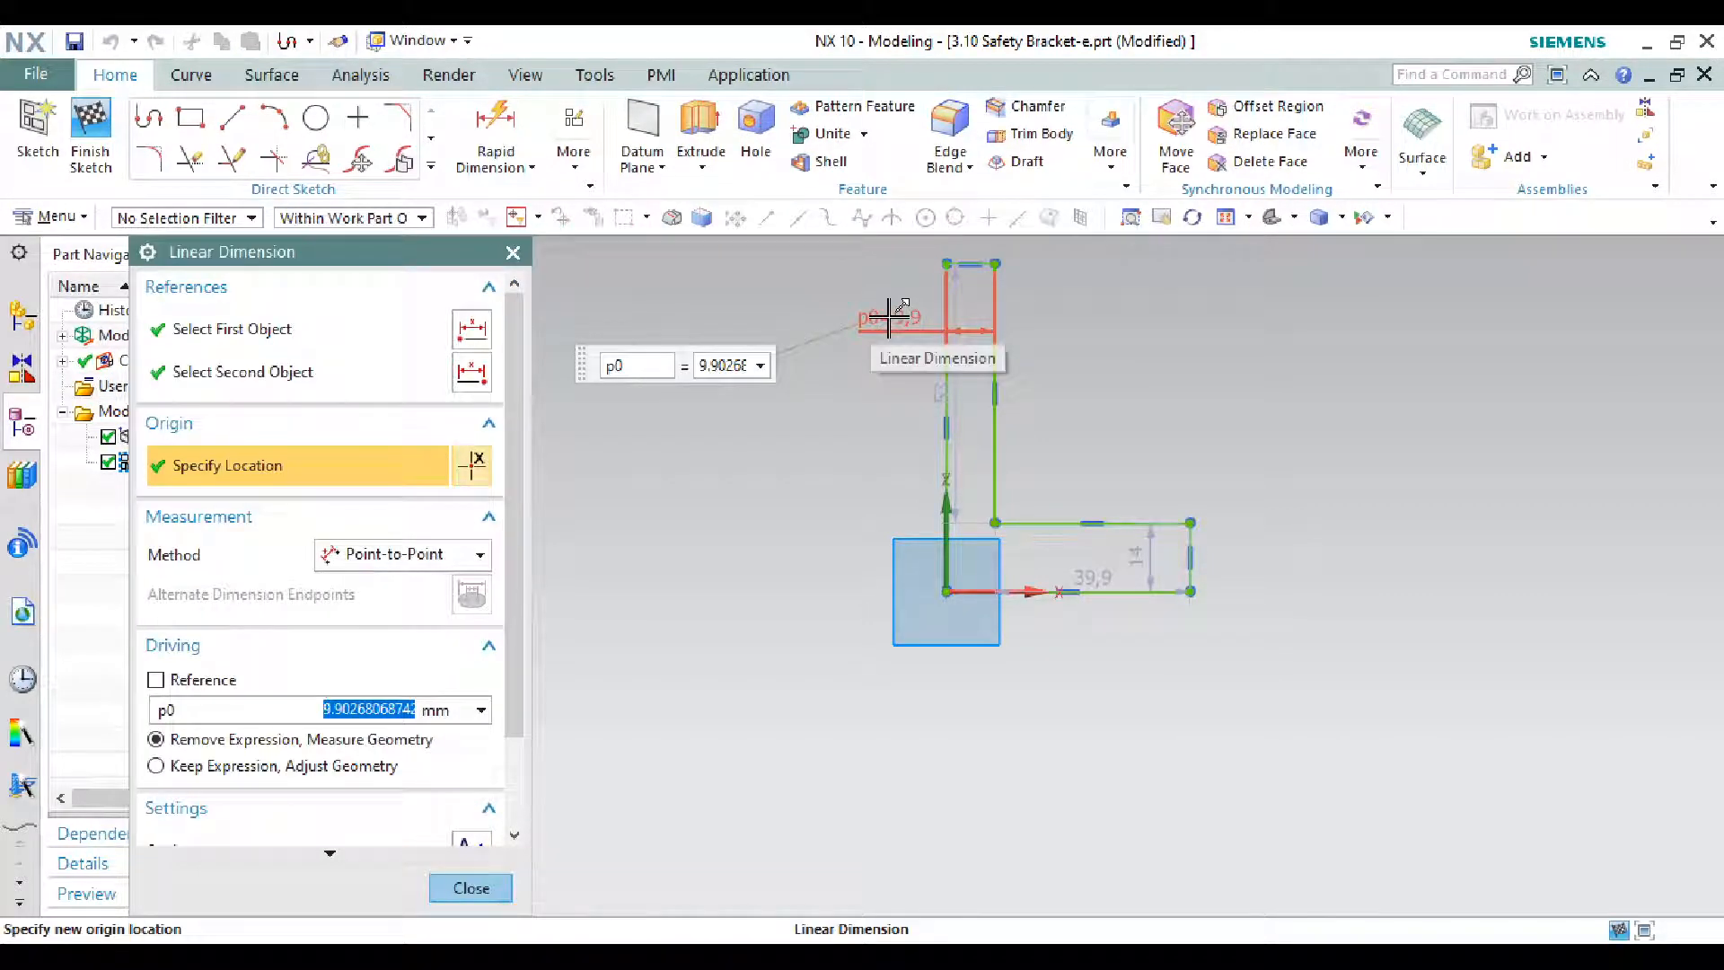
{"action": "type", "text": "16"}
{"action": "key", "text": "Return"}
{"action": "key", "text": "Return"}
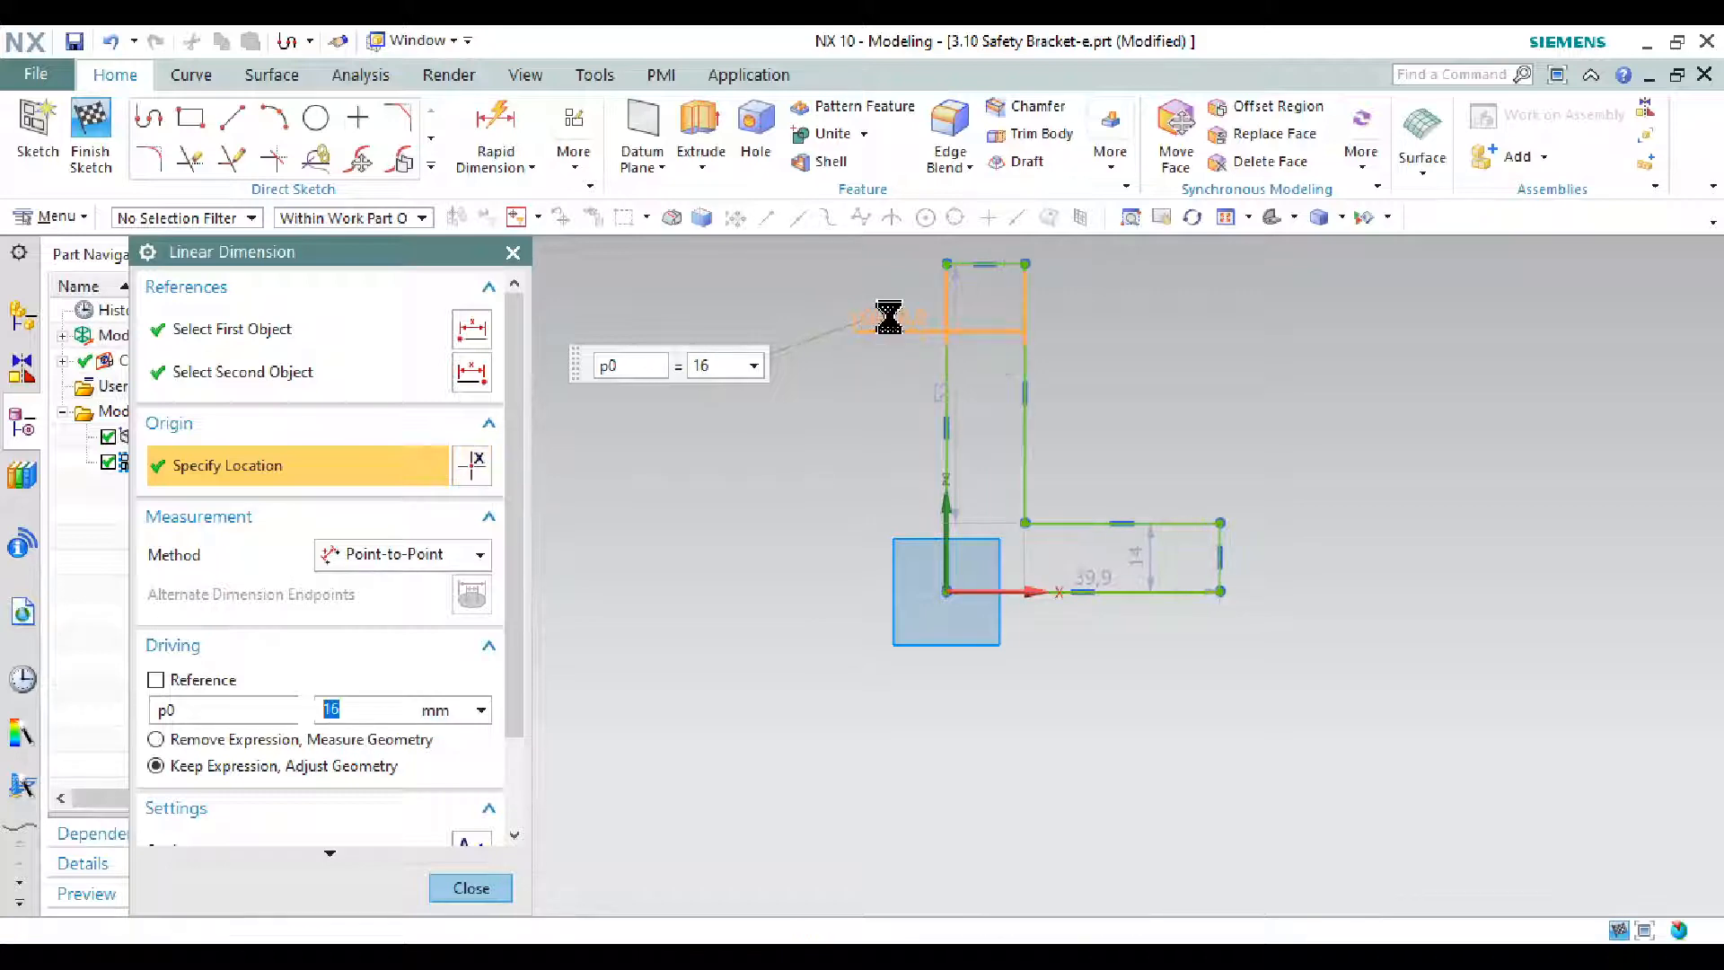
- Add a 45 mm height dimension between the top and bottom lines
{"action": "key", "text": "alt+Tab"}
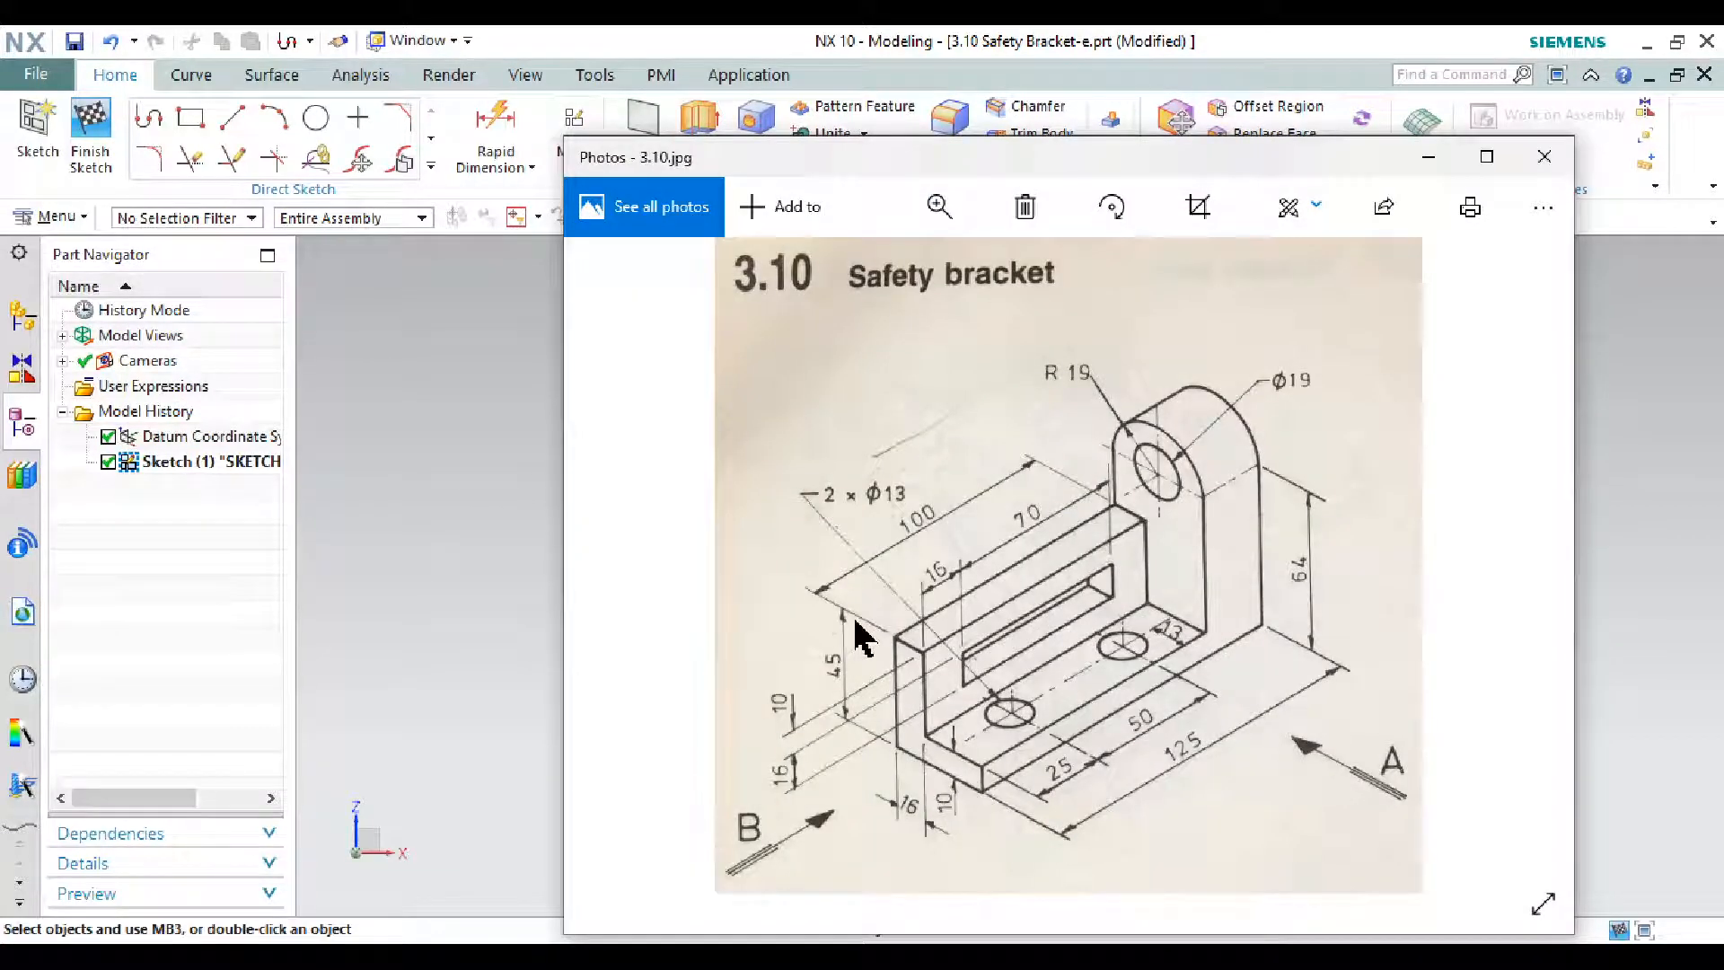
{"action": "left_click", "coordinate": [1429, 158]}
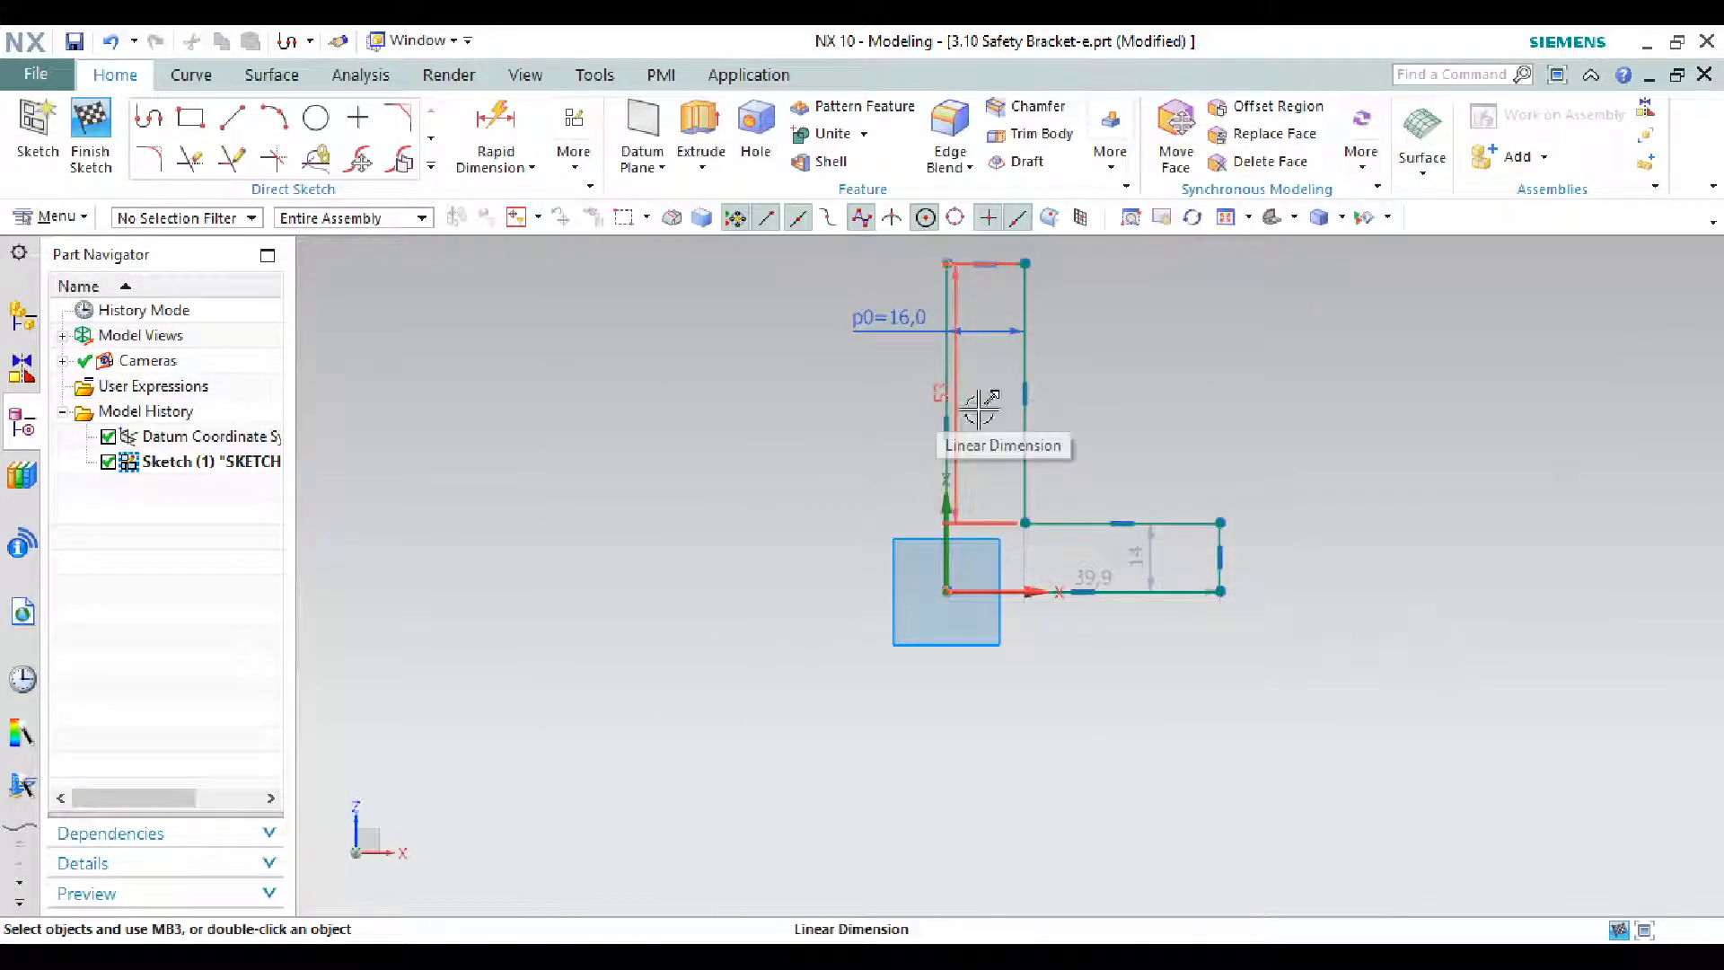
{"action": "key", "text": "d"}
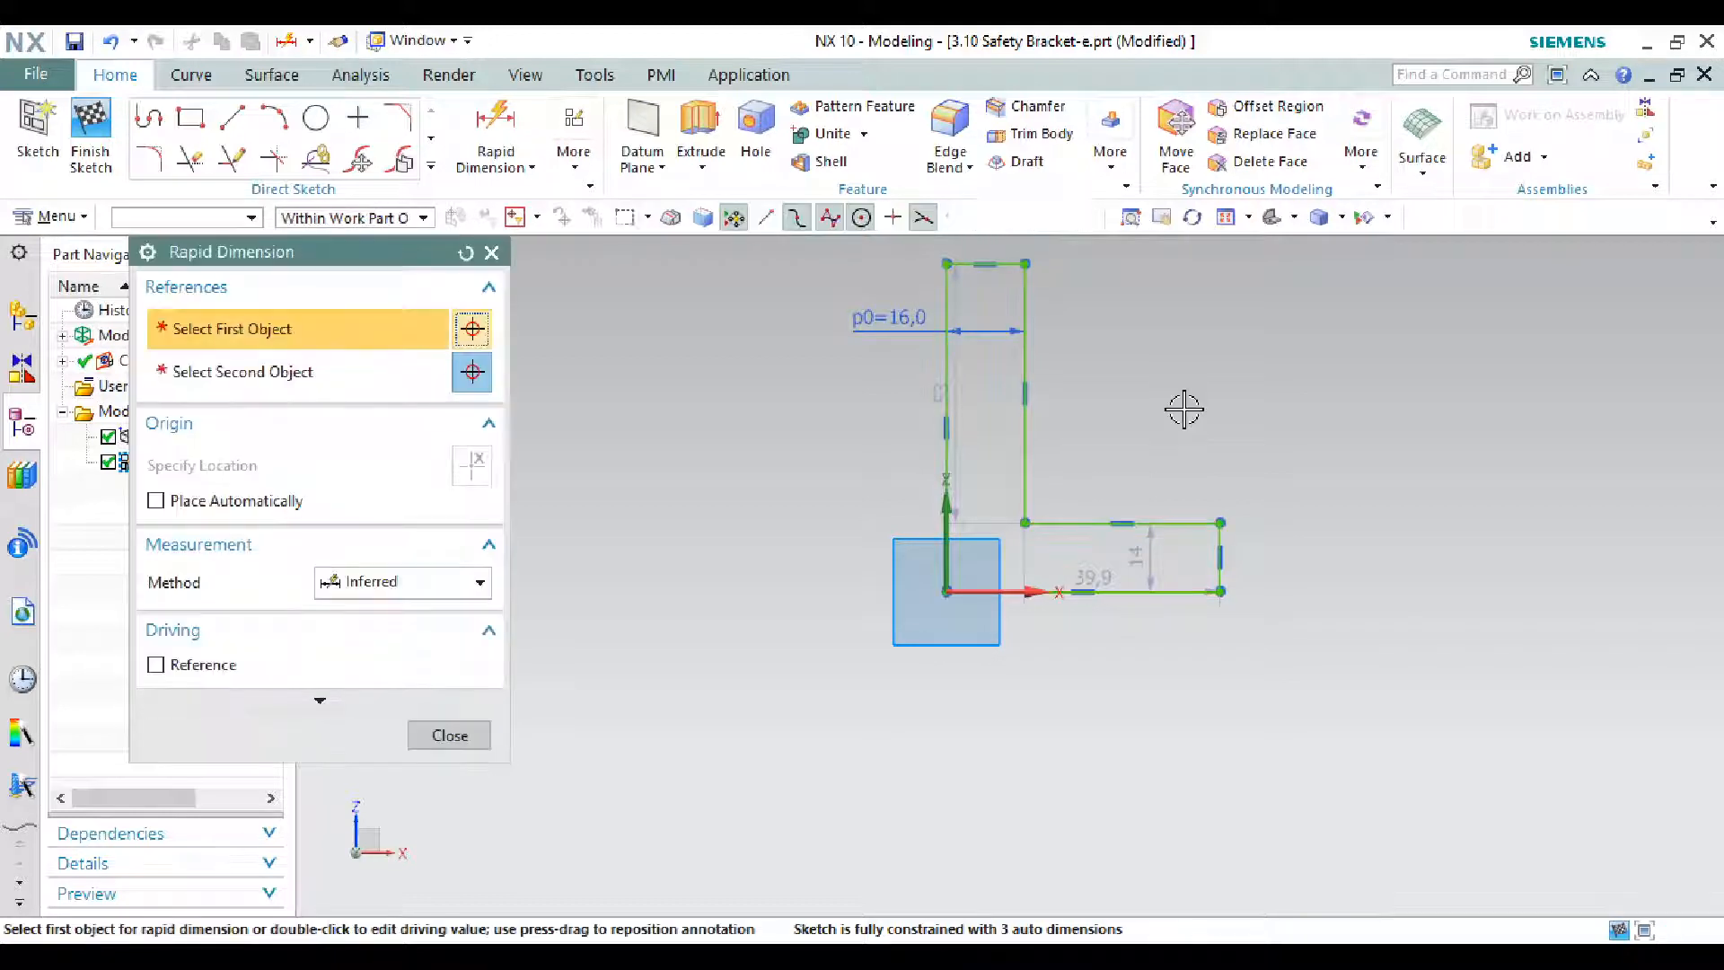
{"action": "left_click", "coordinate": [1013, 266]}
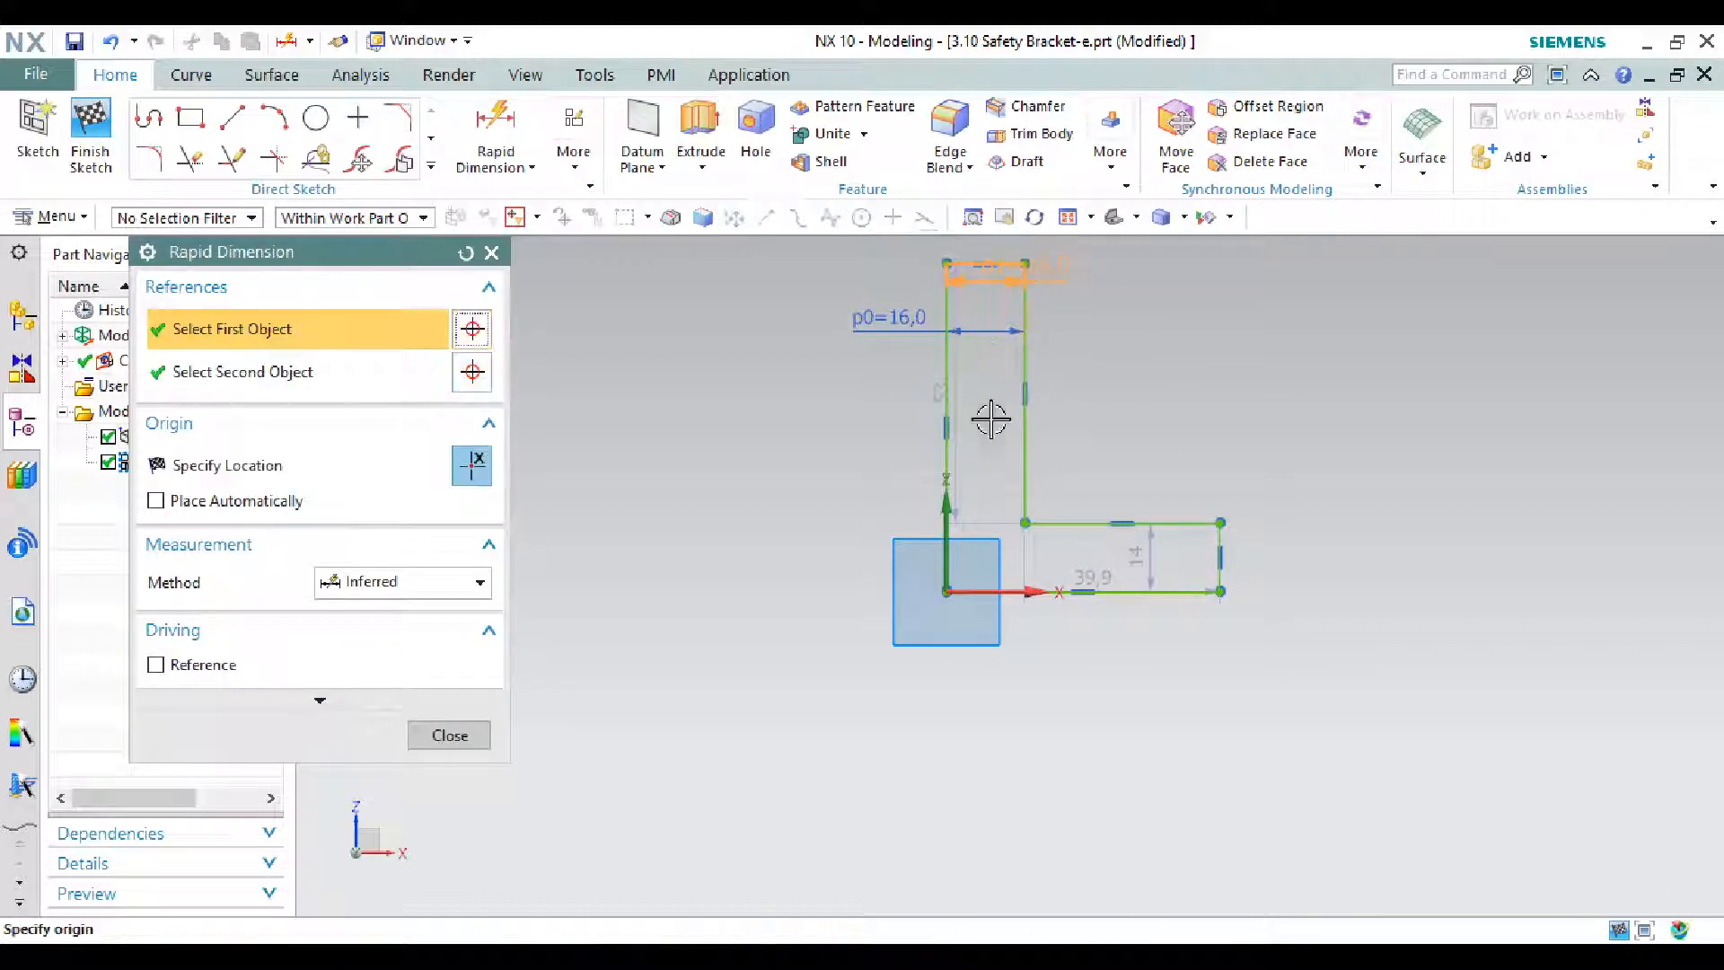
{"action": "left_click", "coordinate": [1024, 588]}
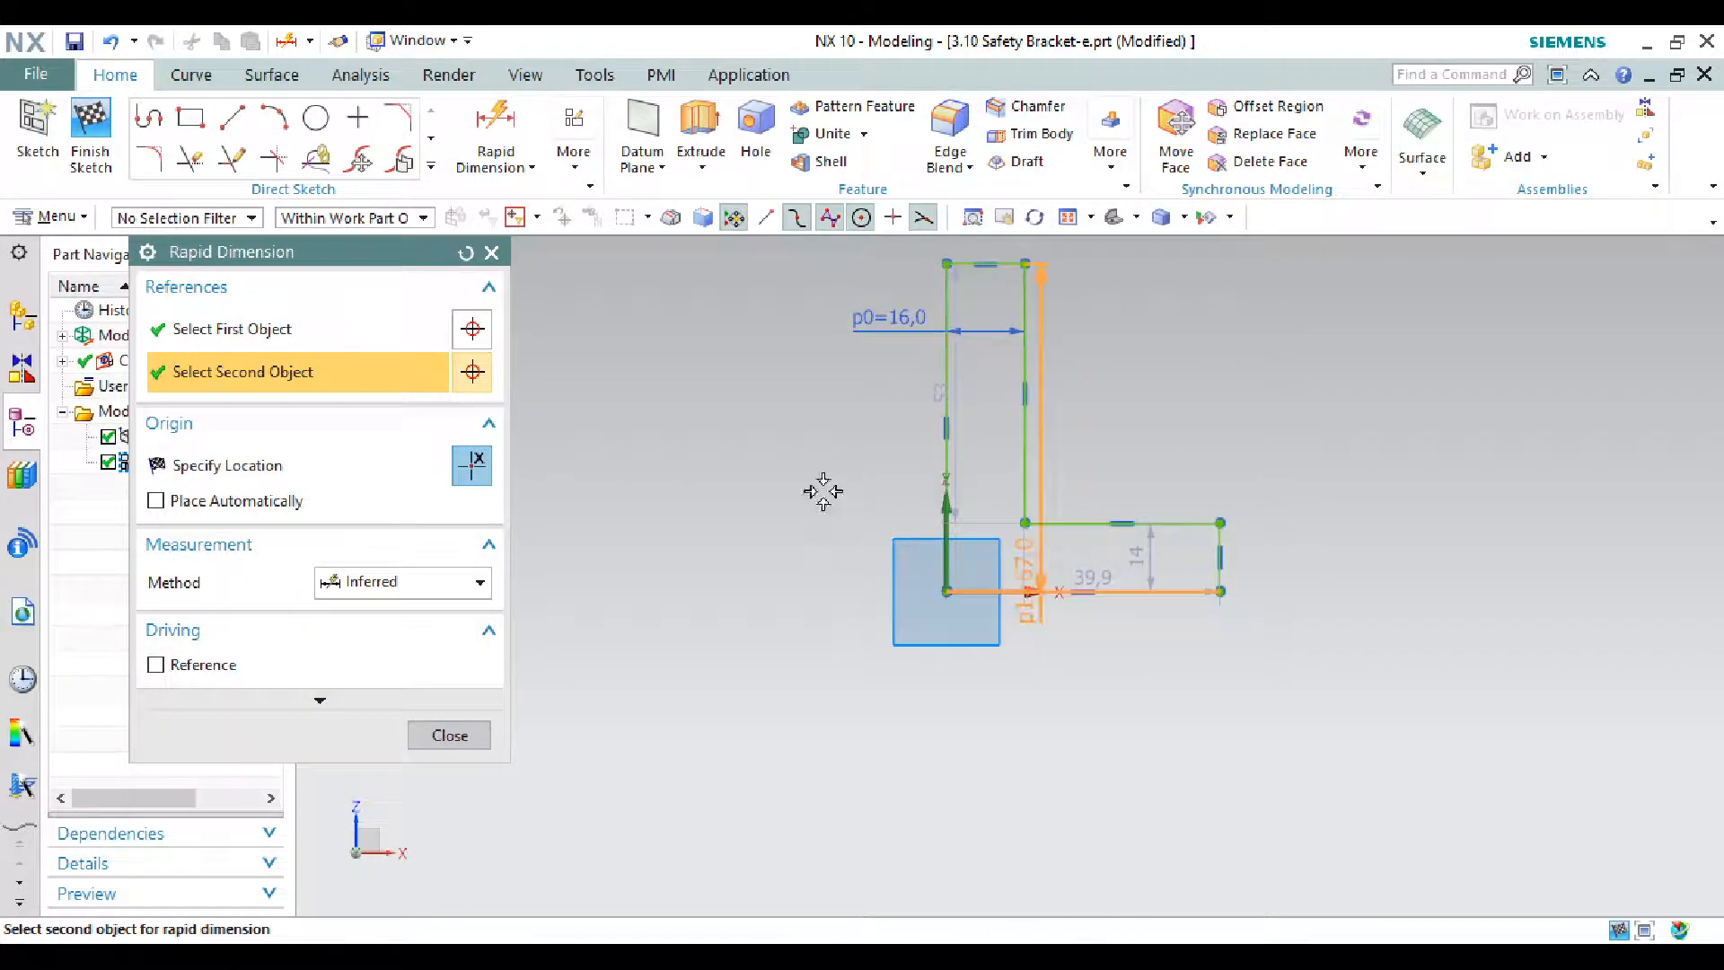
{"action": "left_click", "coordinate": [799, 449]}
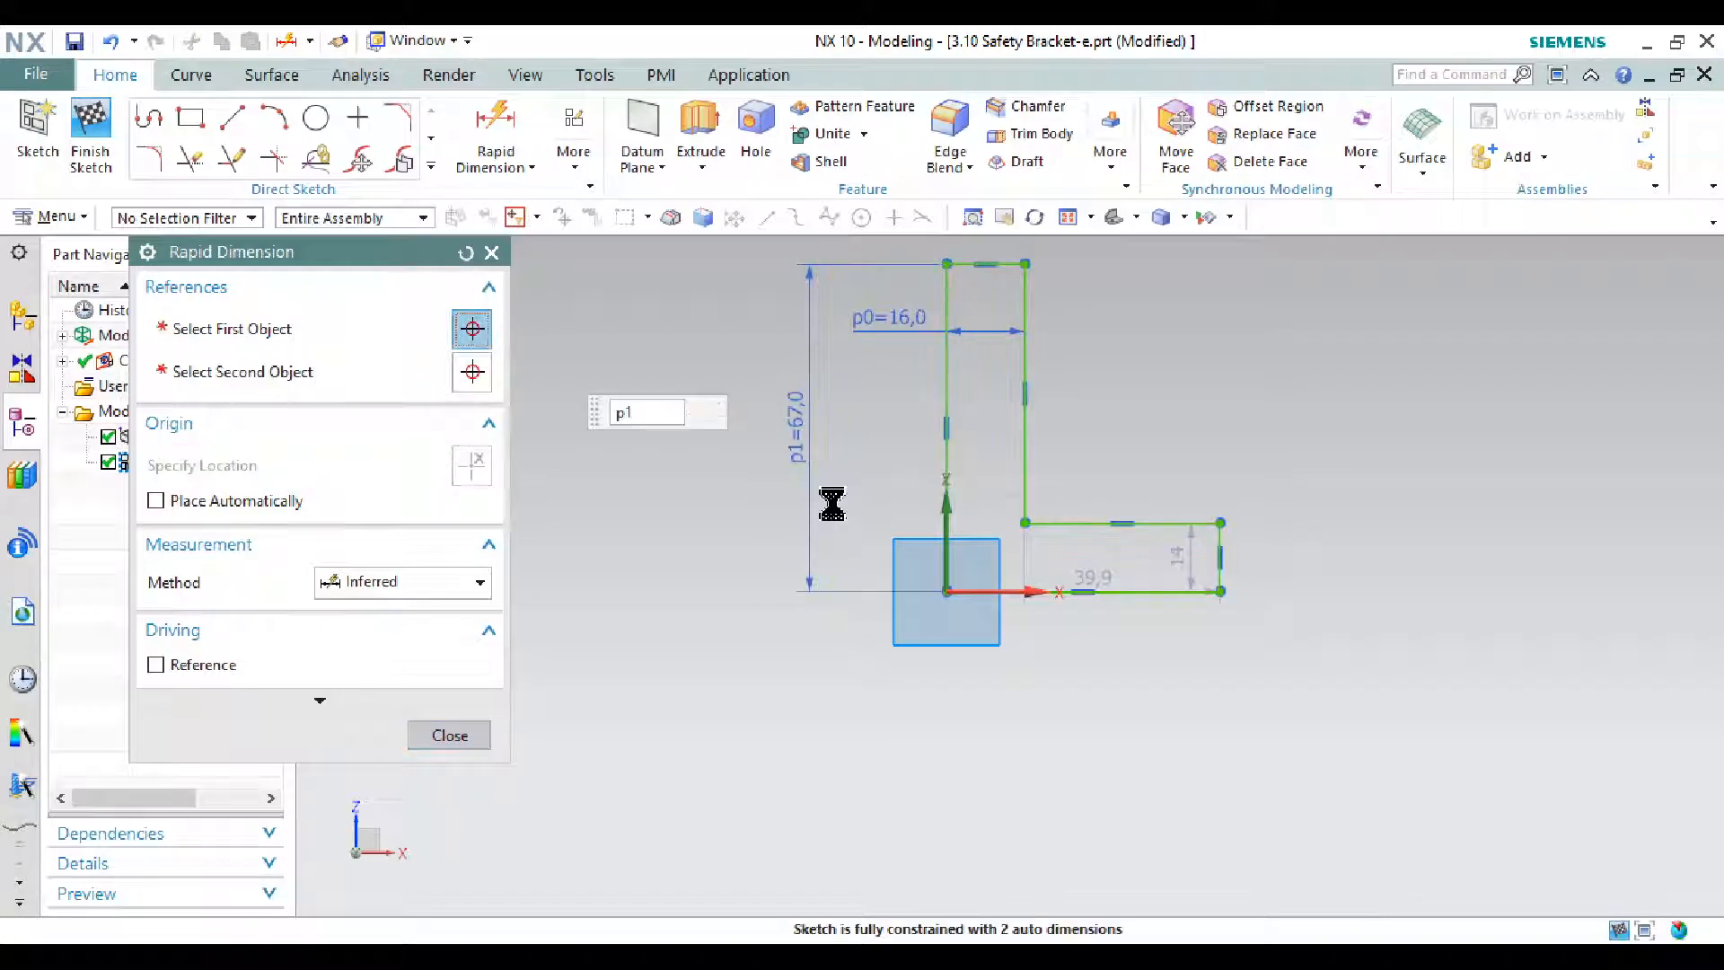
{"action": "key", "text": "Return"}
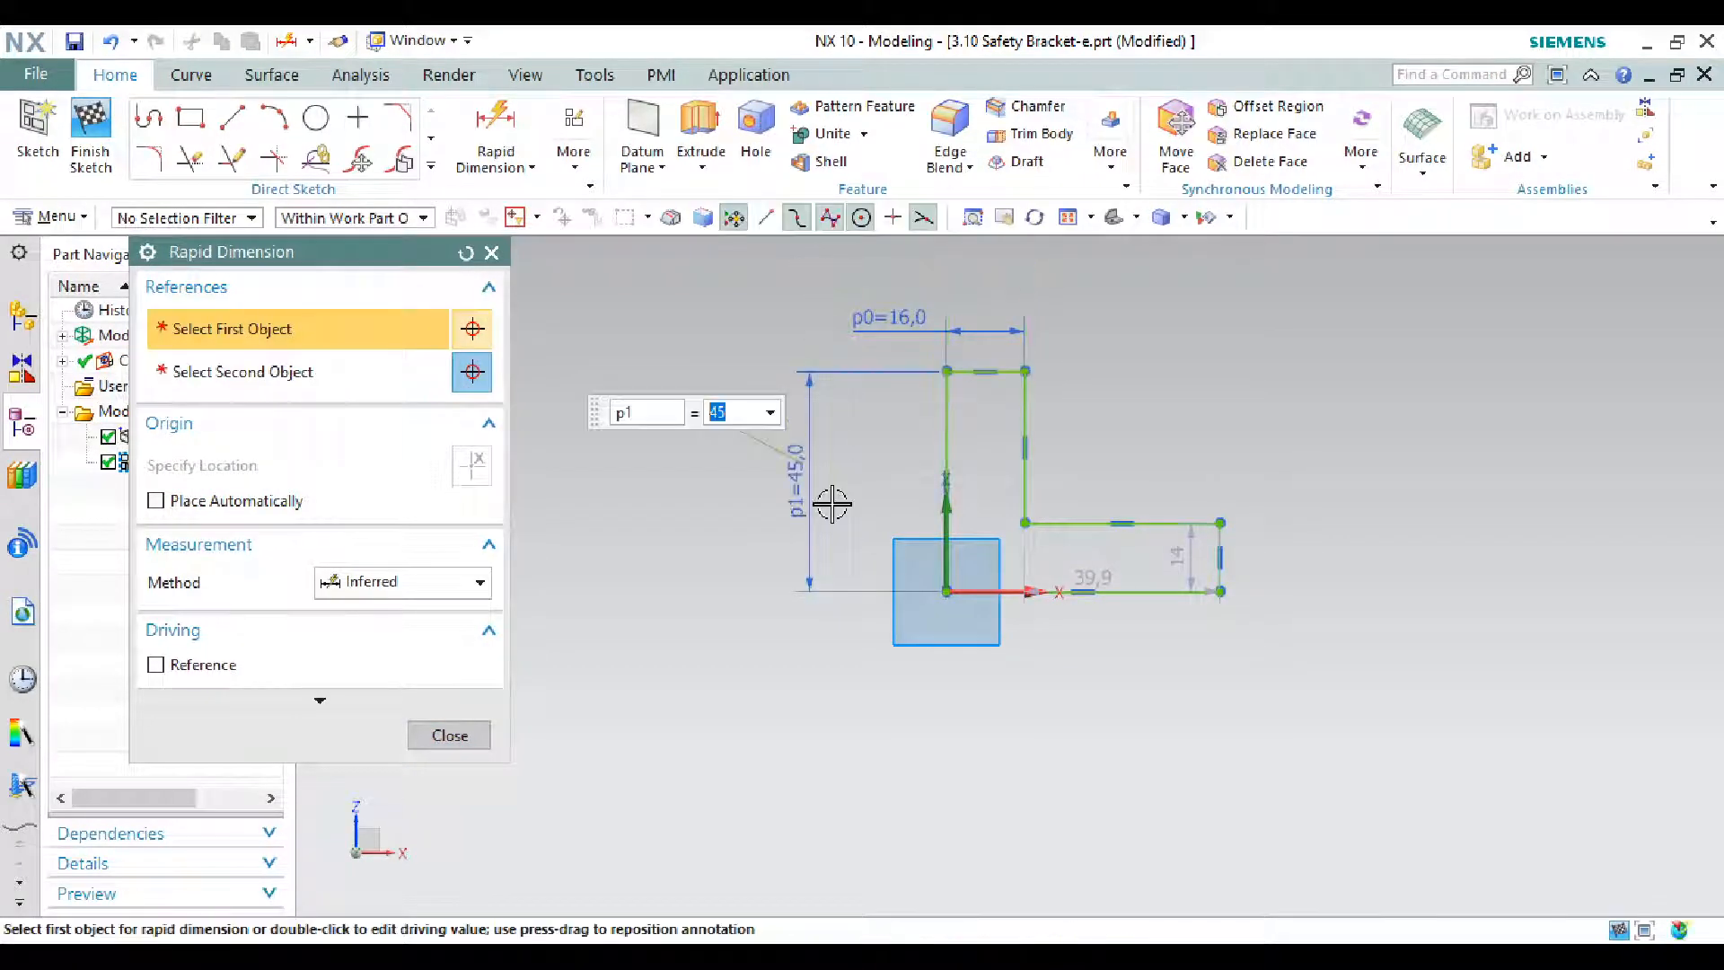
{"action": "key", "text": "Escape"}
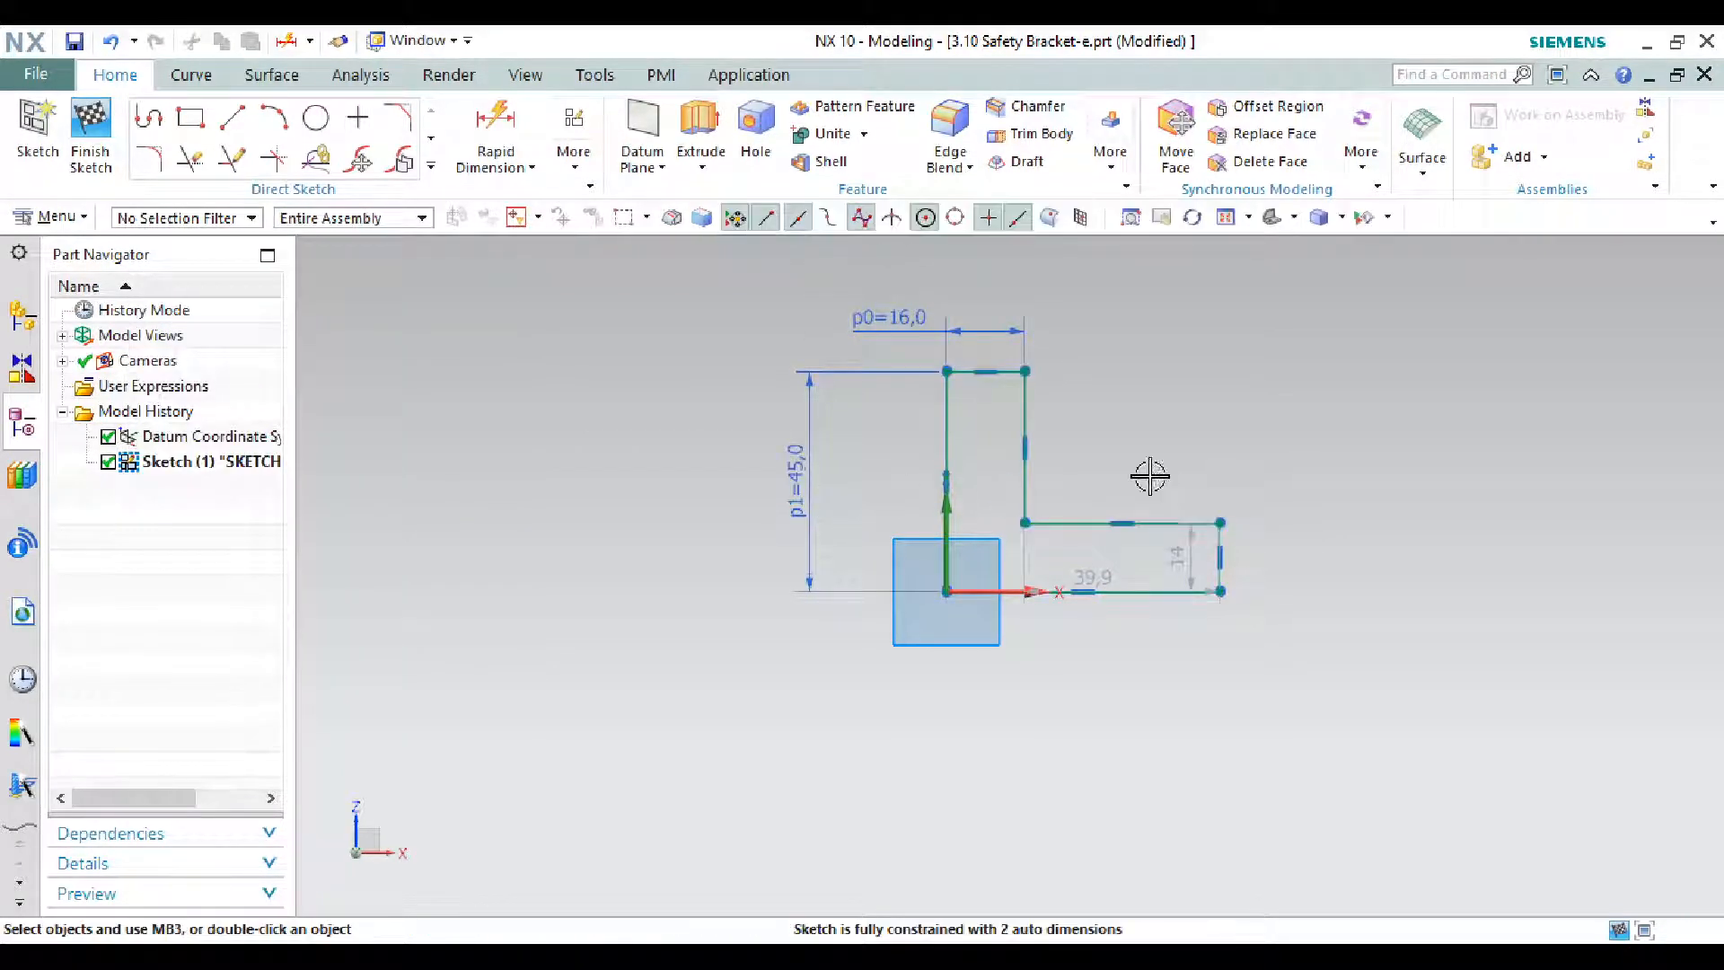
{"action": "scroll", "coordinate": [1150, 477], "scroll_direction": "up", "scroll_amount": 1}
- Dimension the base leg thickness to 10 mm and move the 39,9 dimension clear
{"action": "key", "text": "alt+Tab"}
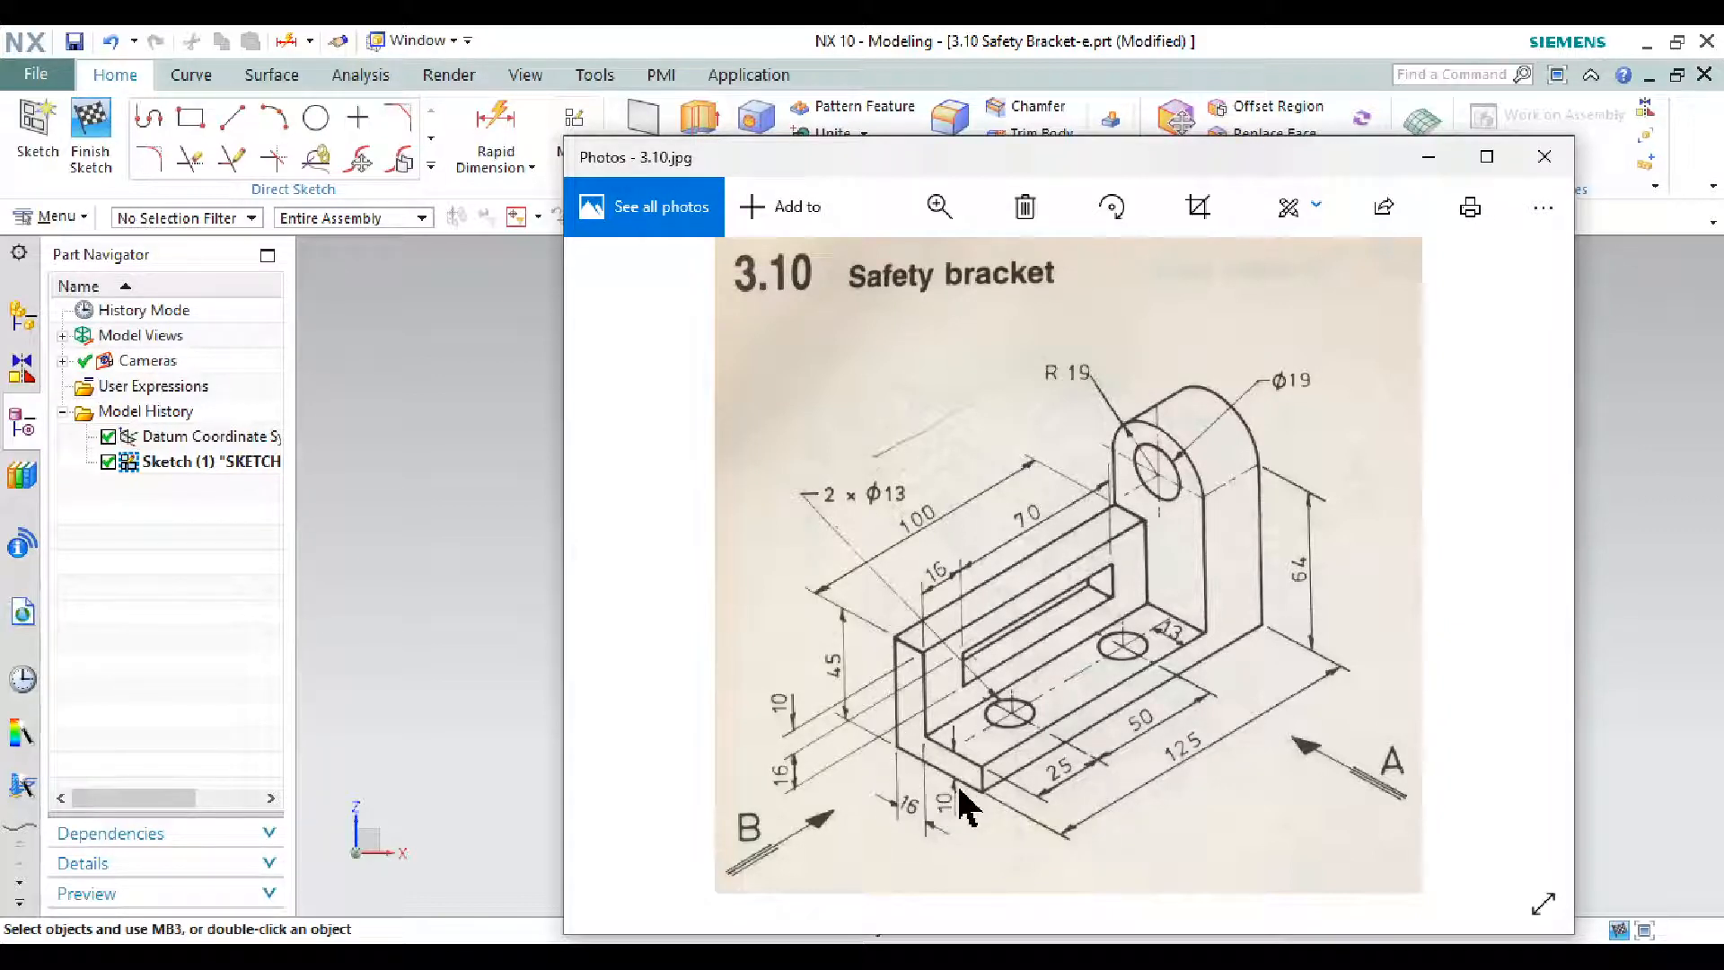
{"action": "left_click", "coordinate": [1428, 156]}
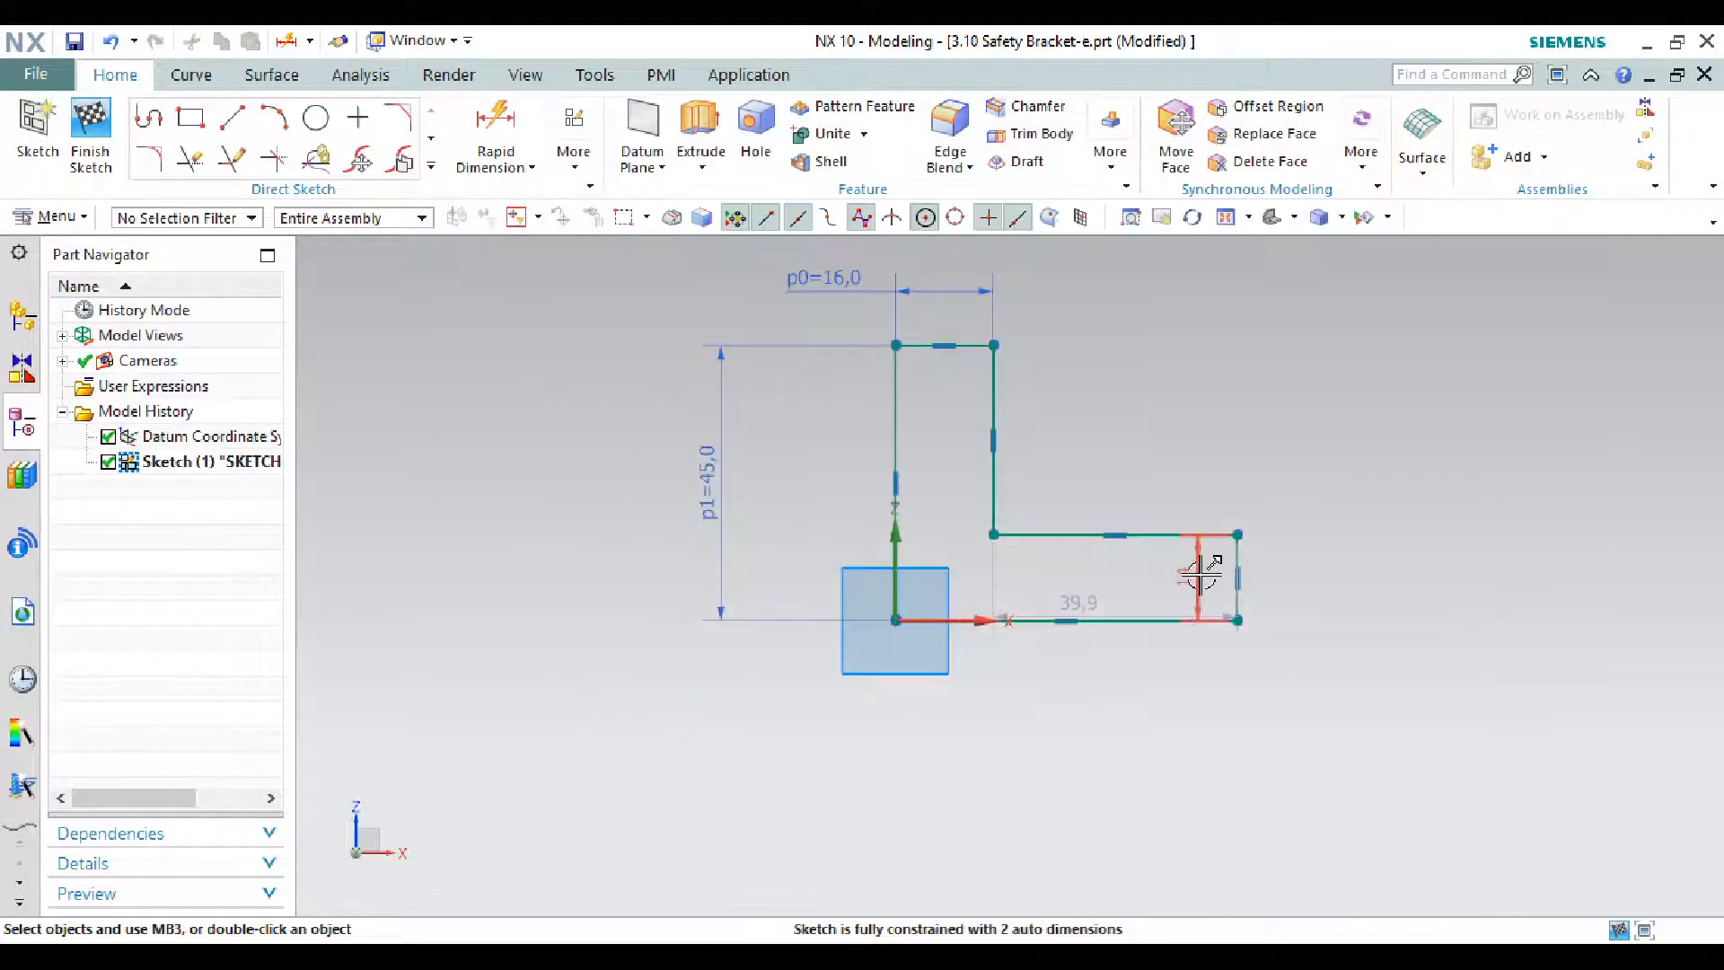
{"action": "left_click", "coordinate": [1312, 581]}
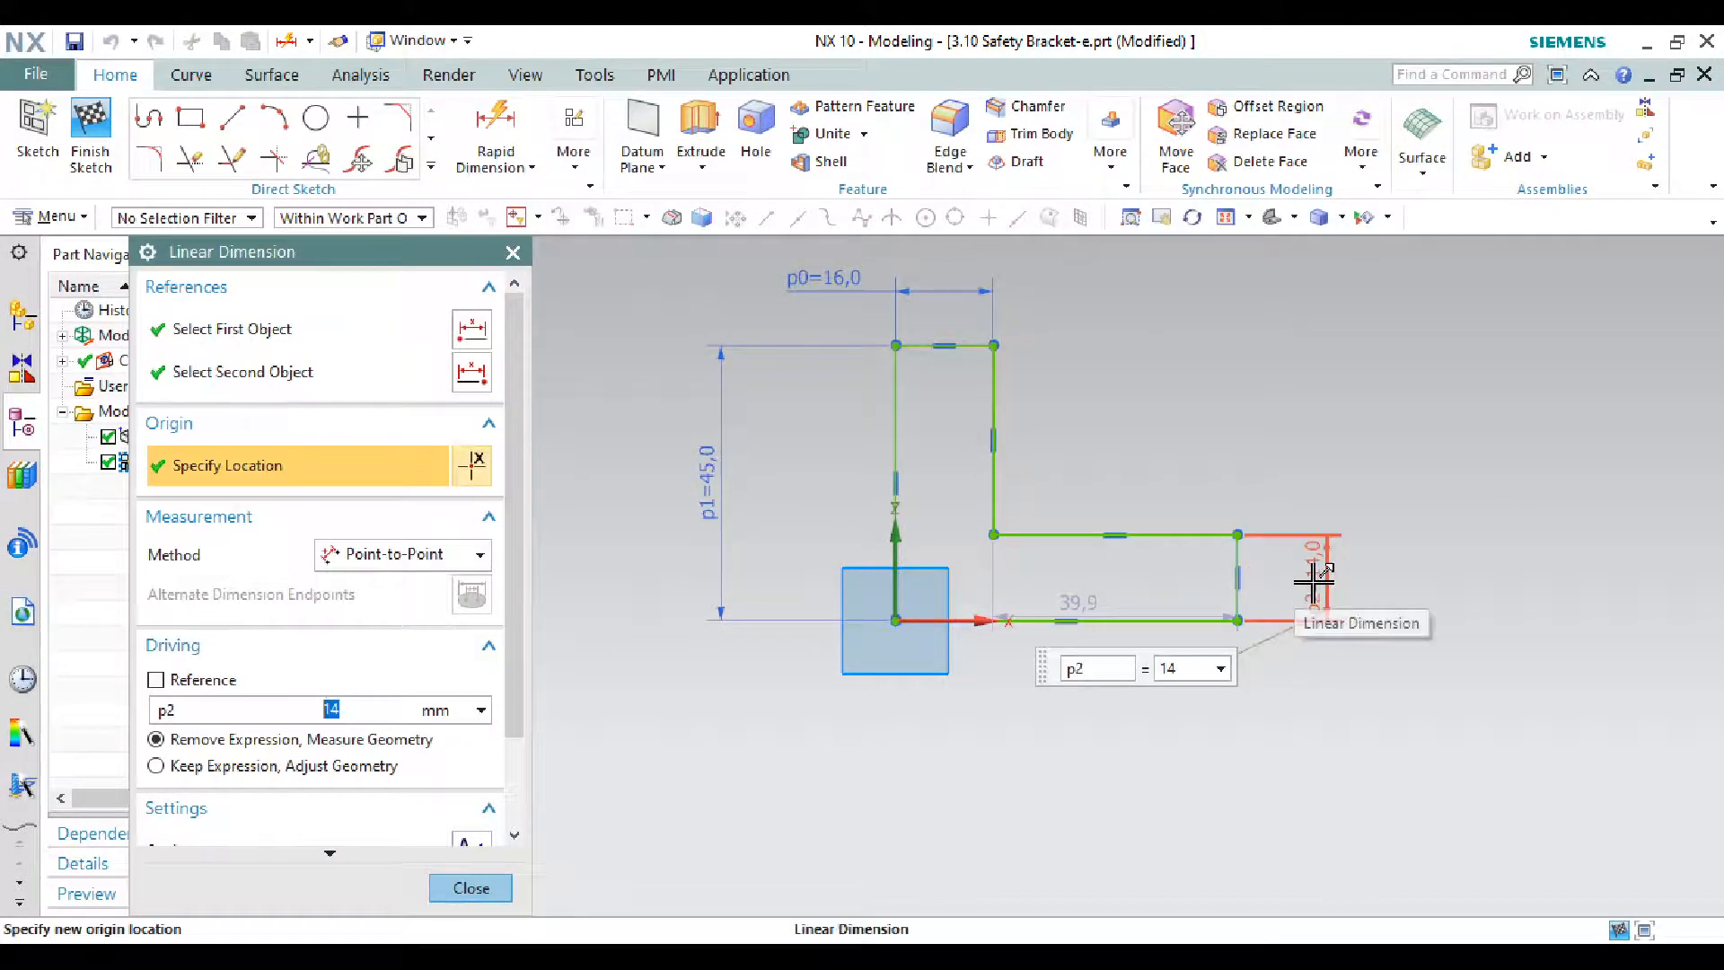
{"action": "key", "text": "Return"}
{"action": "key", "text": "Return"}
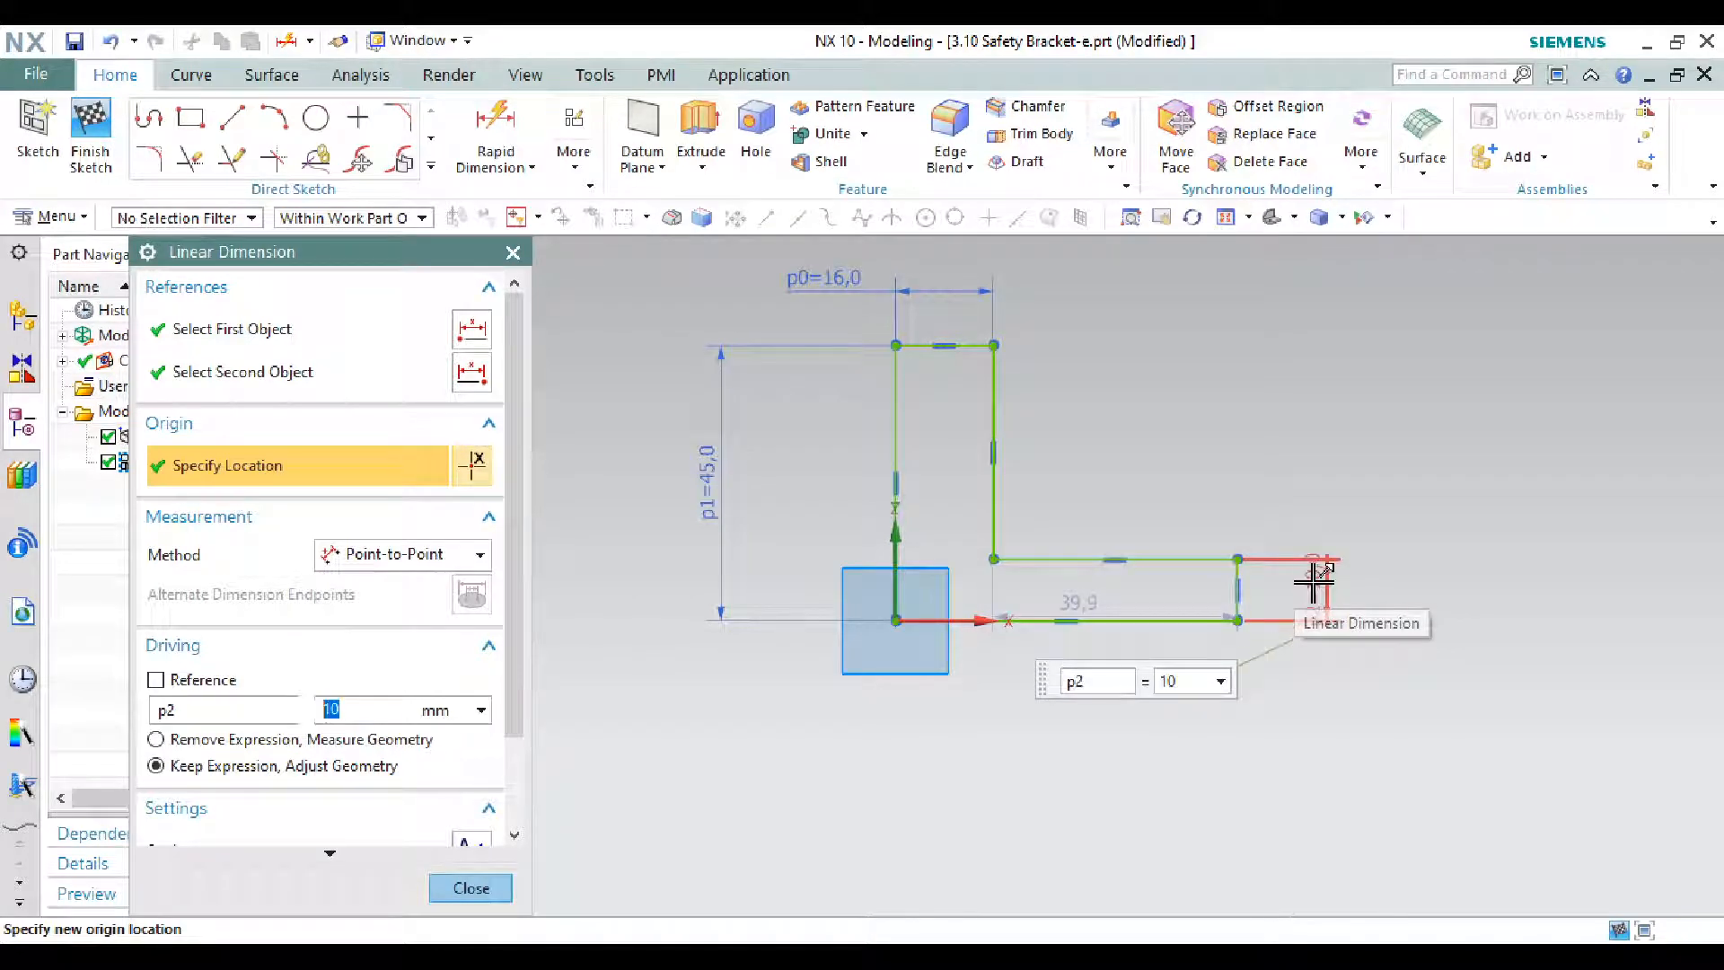
{"action": "scroll", "coordinate": [1160, 633], "scroll_direction": "up", "scroll_amount": 1}
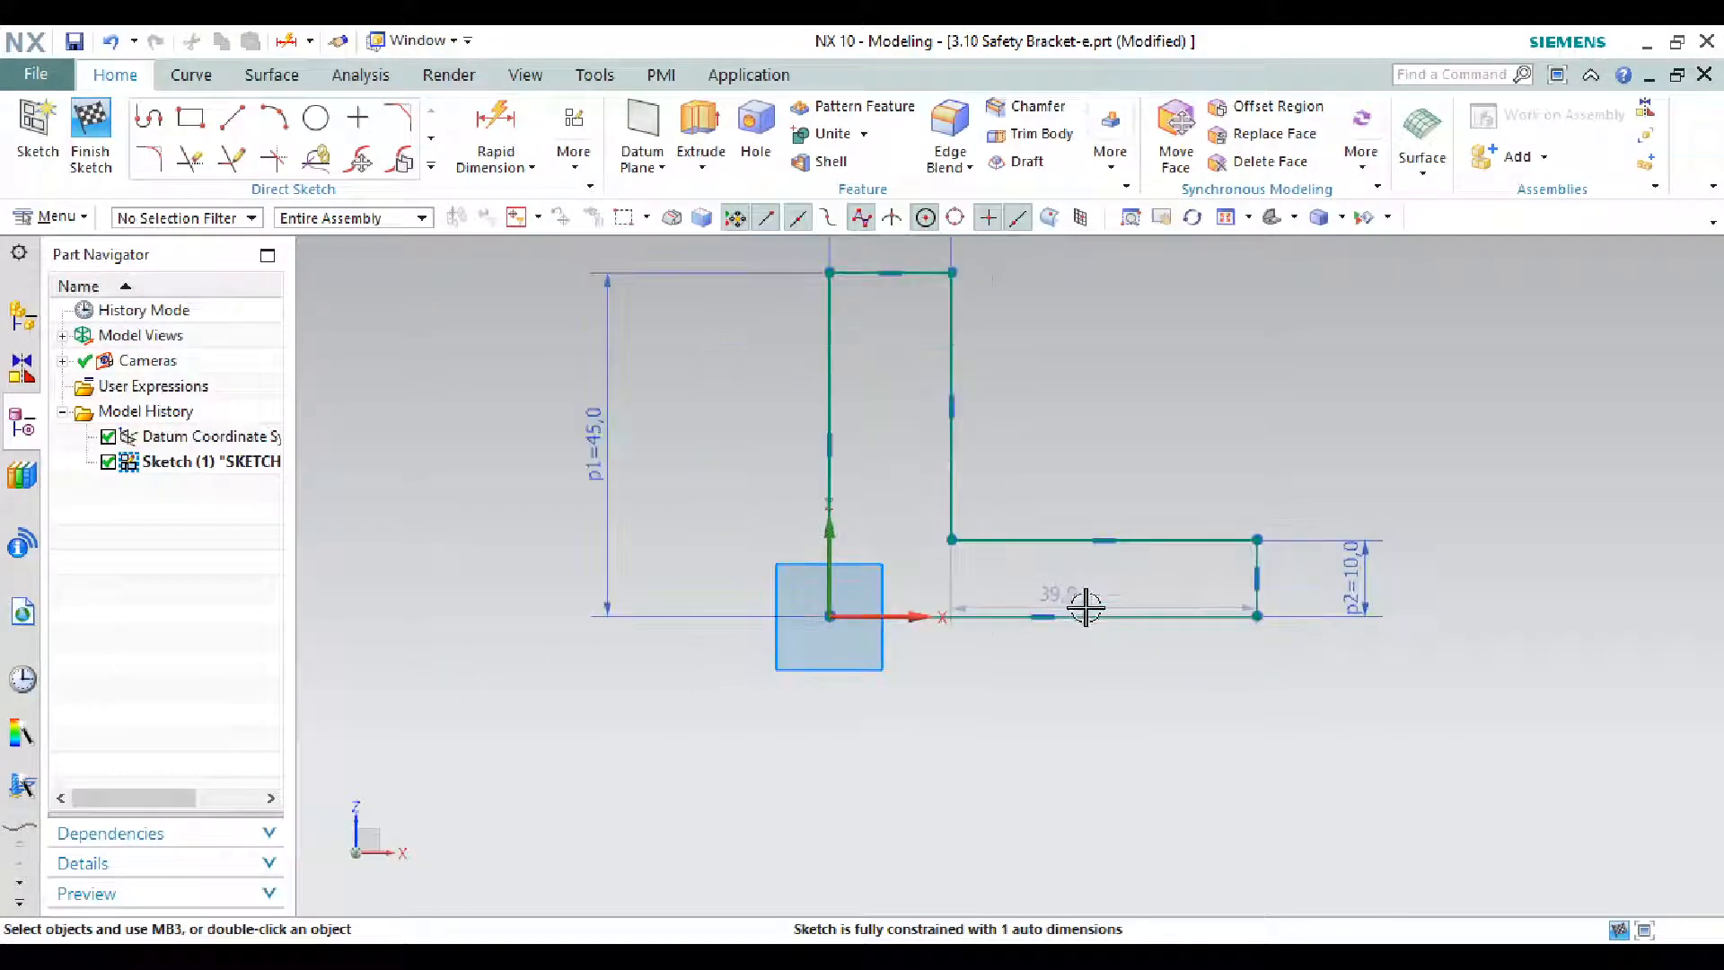
{"action": "mouse_move", "coordinate": [1089, 610]}
{"action": "left_mouse_down"}
{"action": "mouse_move", "coordinate": [1078, 723]}
{"action": "mouse_move", "coordinate": [1111, 754]}
{"action": "mouse_move", "coordinate": [1106, 454]}
{"action": "left_mouse_up"}
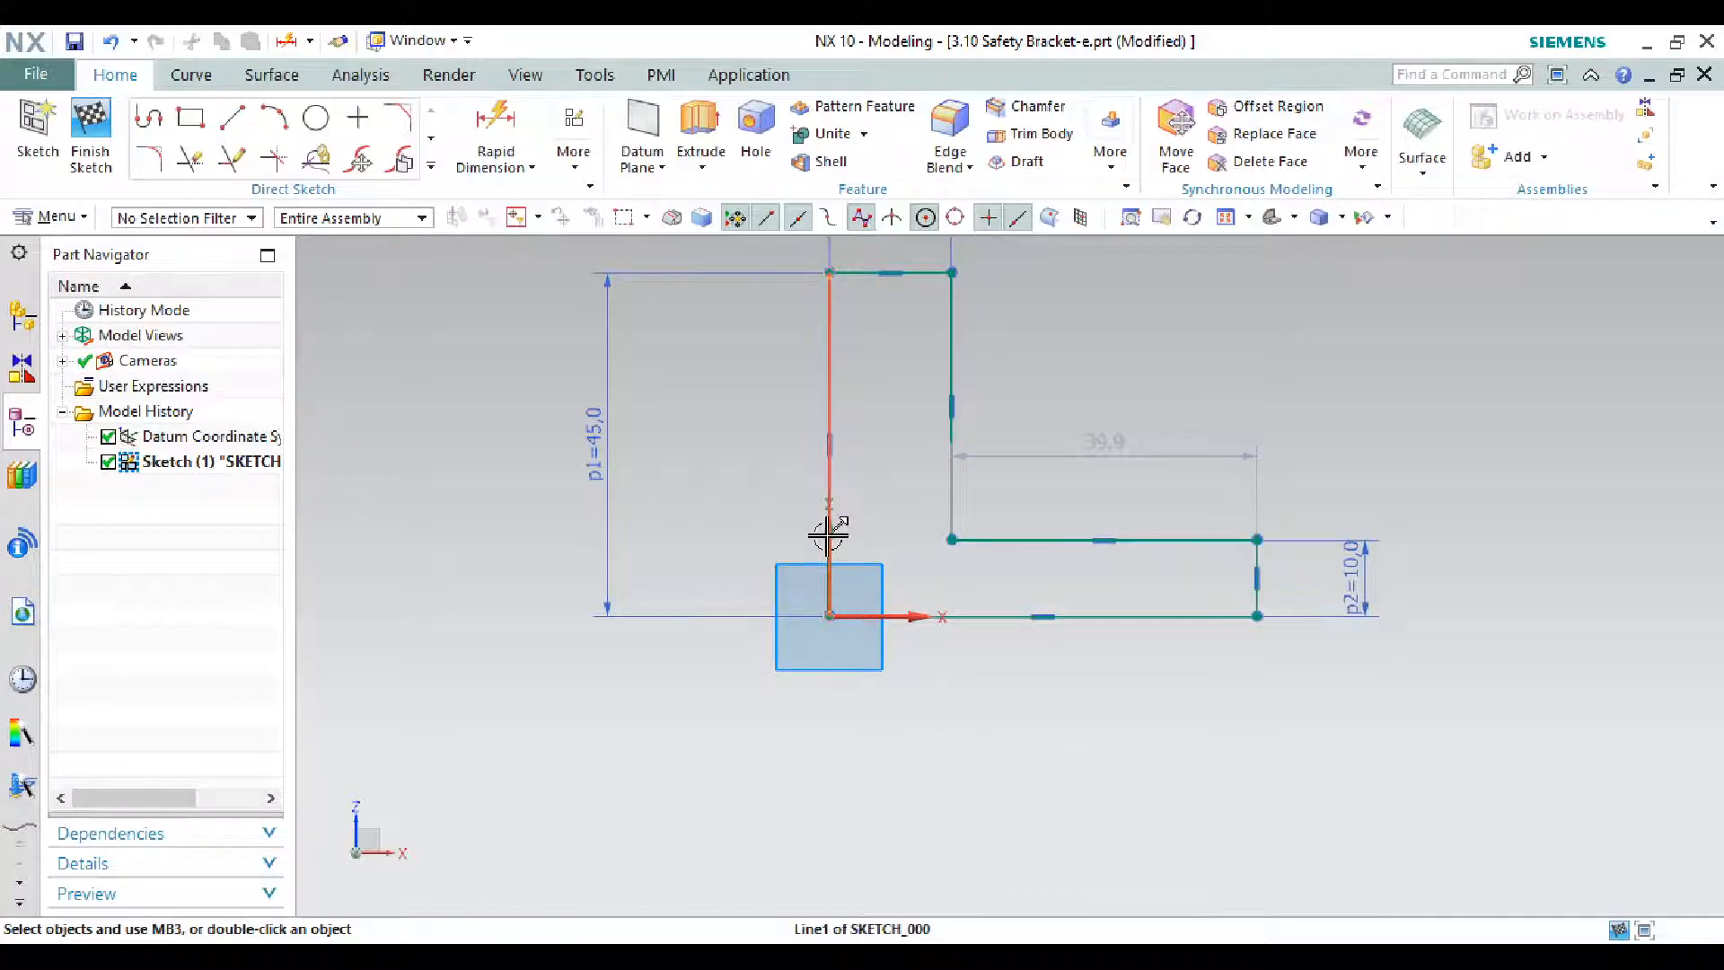
{"action": "left_click", "coordinate": [965, 955]}
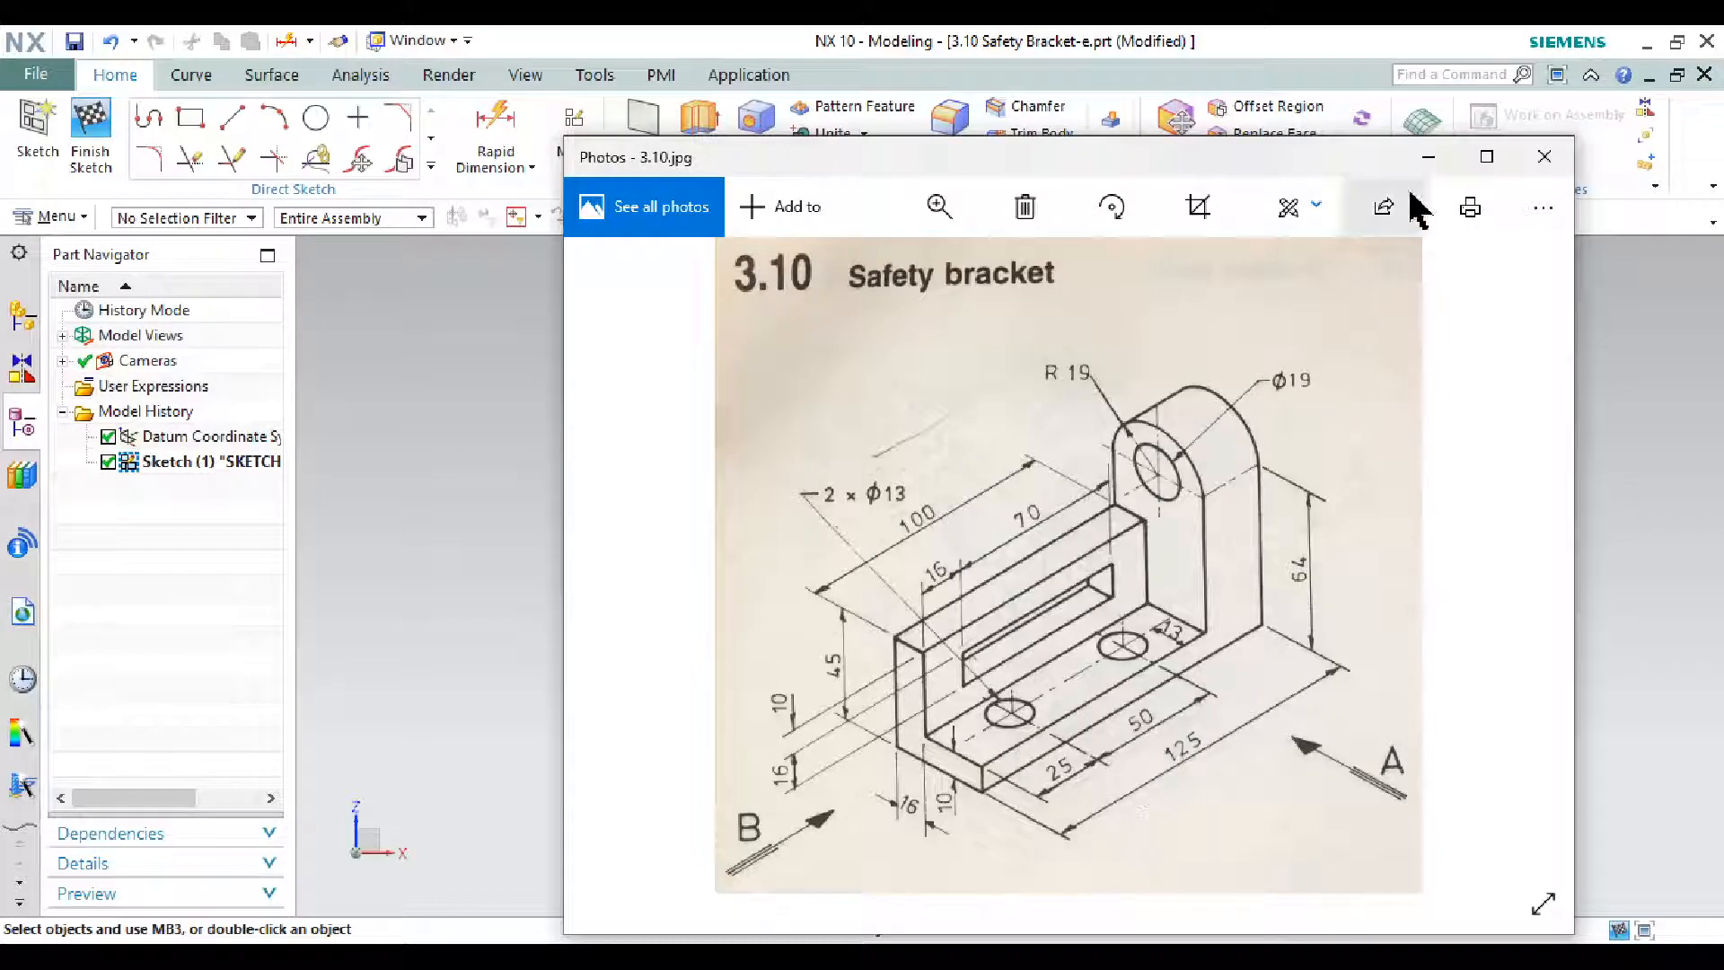
{"action": "left_click", "coordinate": [1428, 158]}
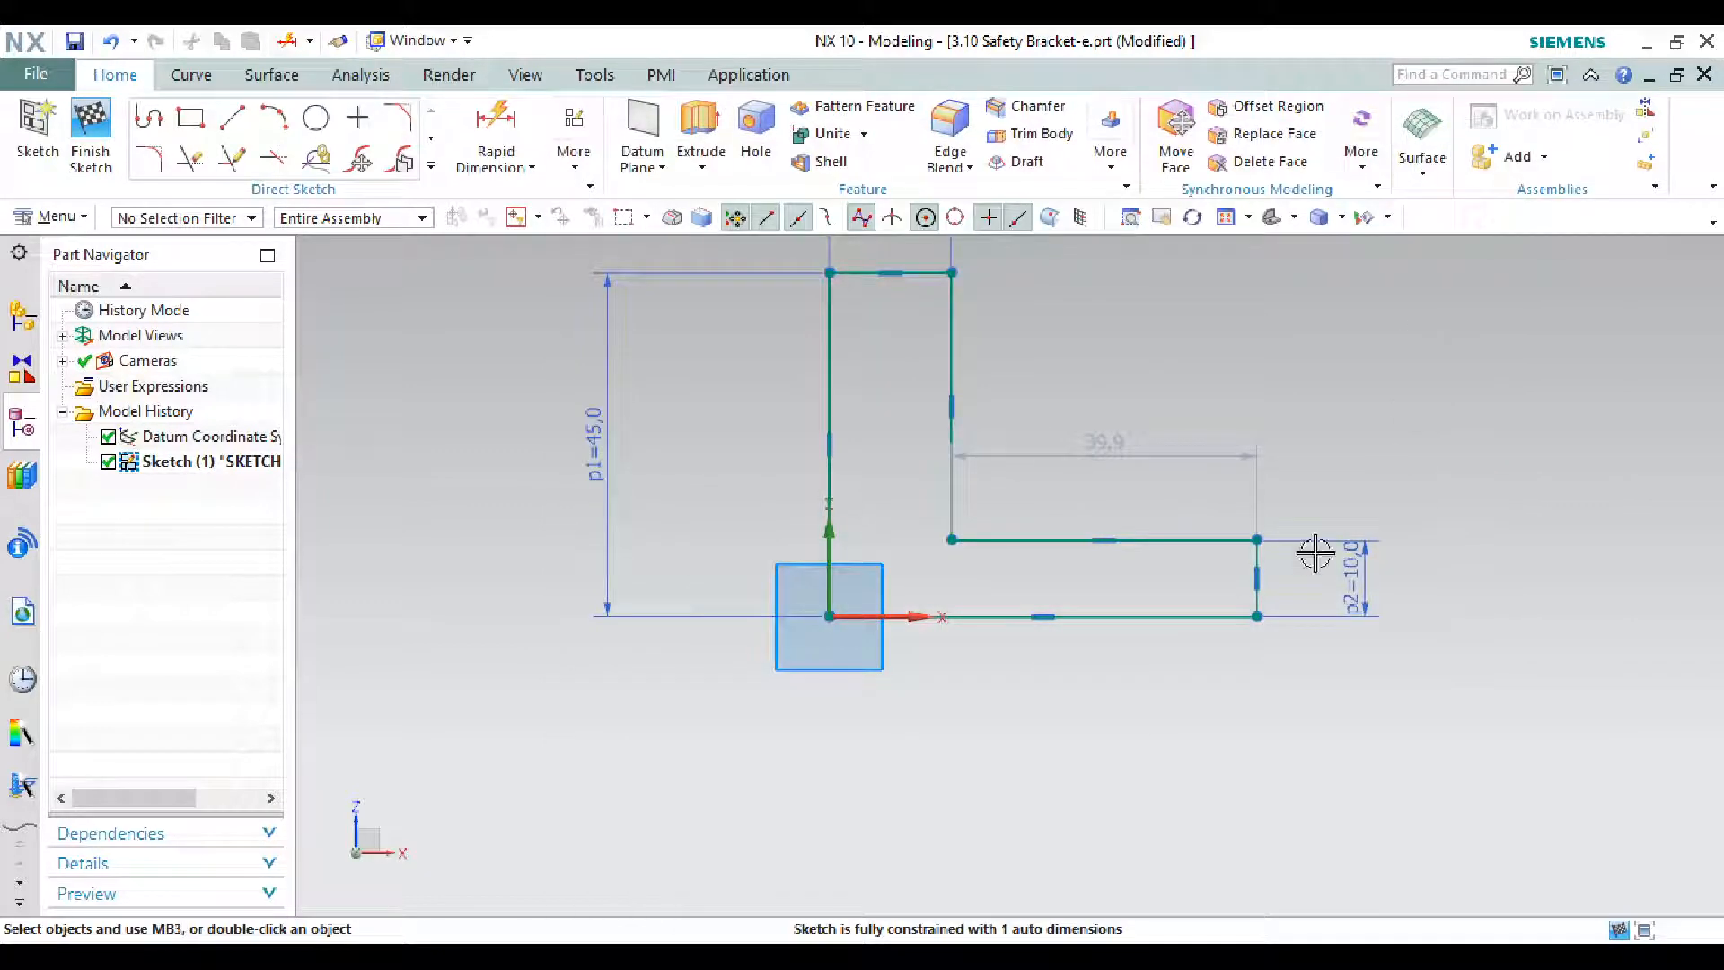
- Dimension the base length to 38 mm (19+19) and finish Sketch (1)
{"action": "left_click", "coordinate": [494, 126]}
{"action": "left_click", "coordinate": [828, 471]}
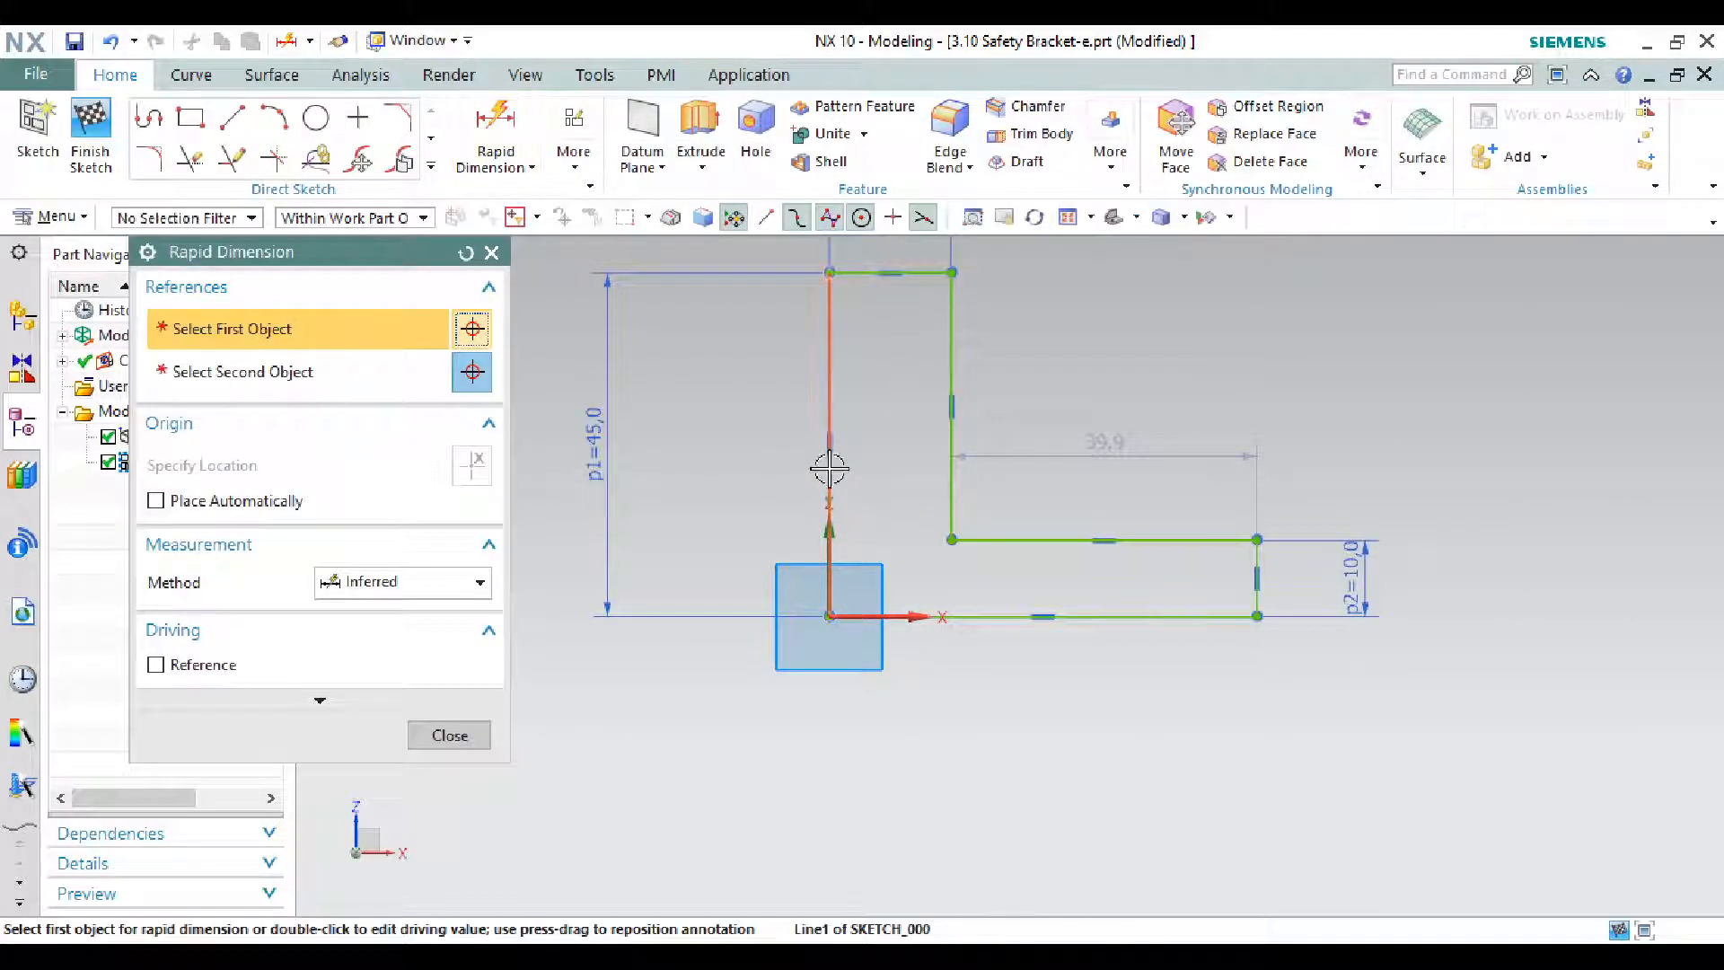
{"action": "left_click", "coordinate": [1259, 573]}
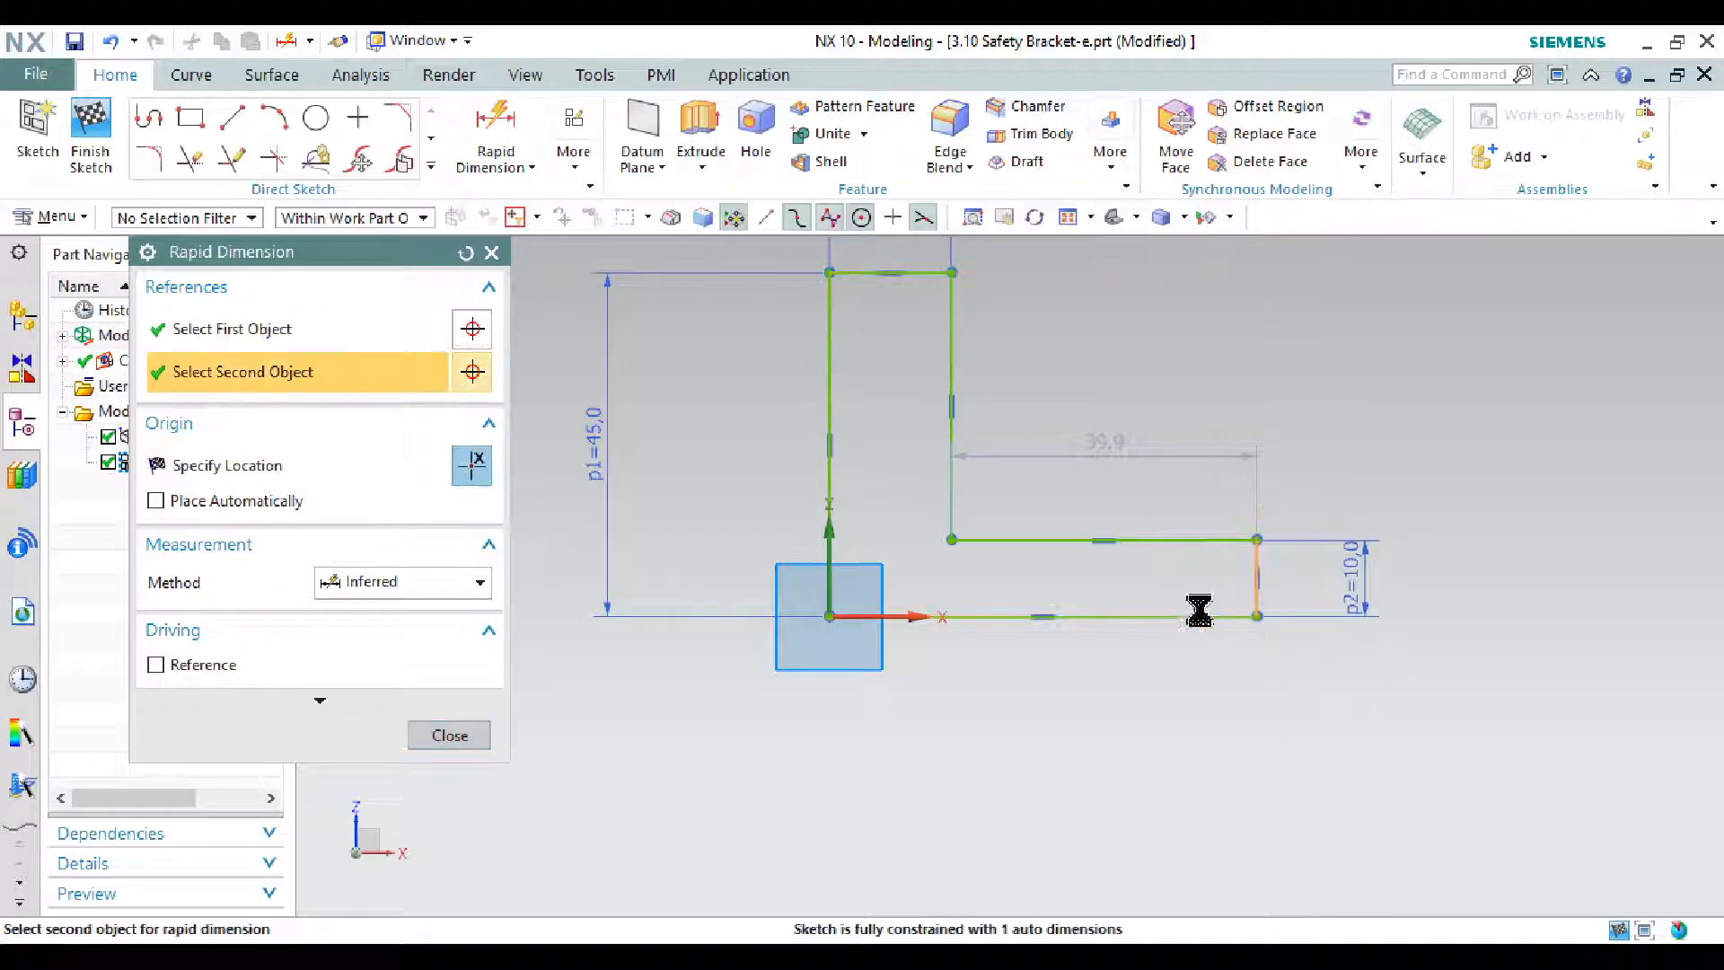
{"action": "left_click", "coordinate": [1022, 729]}
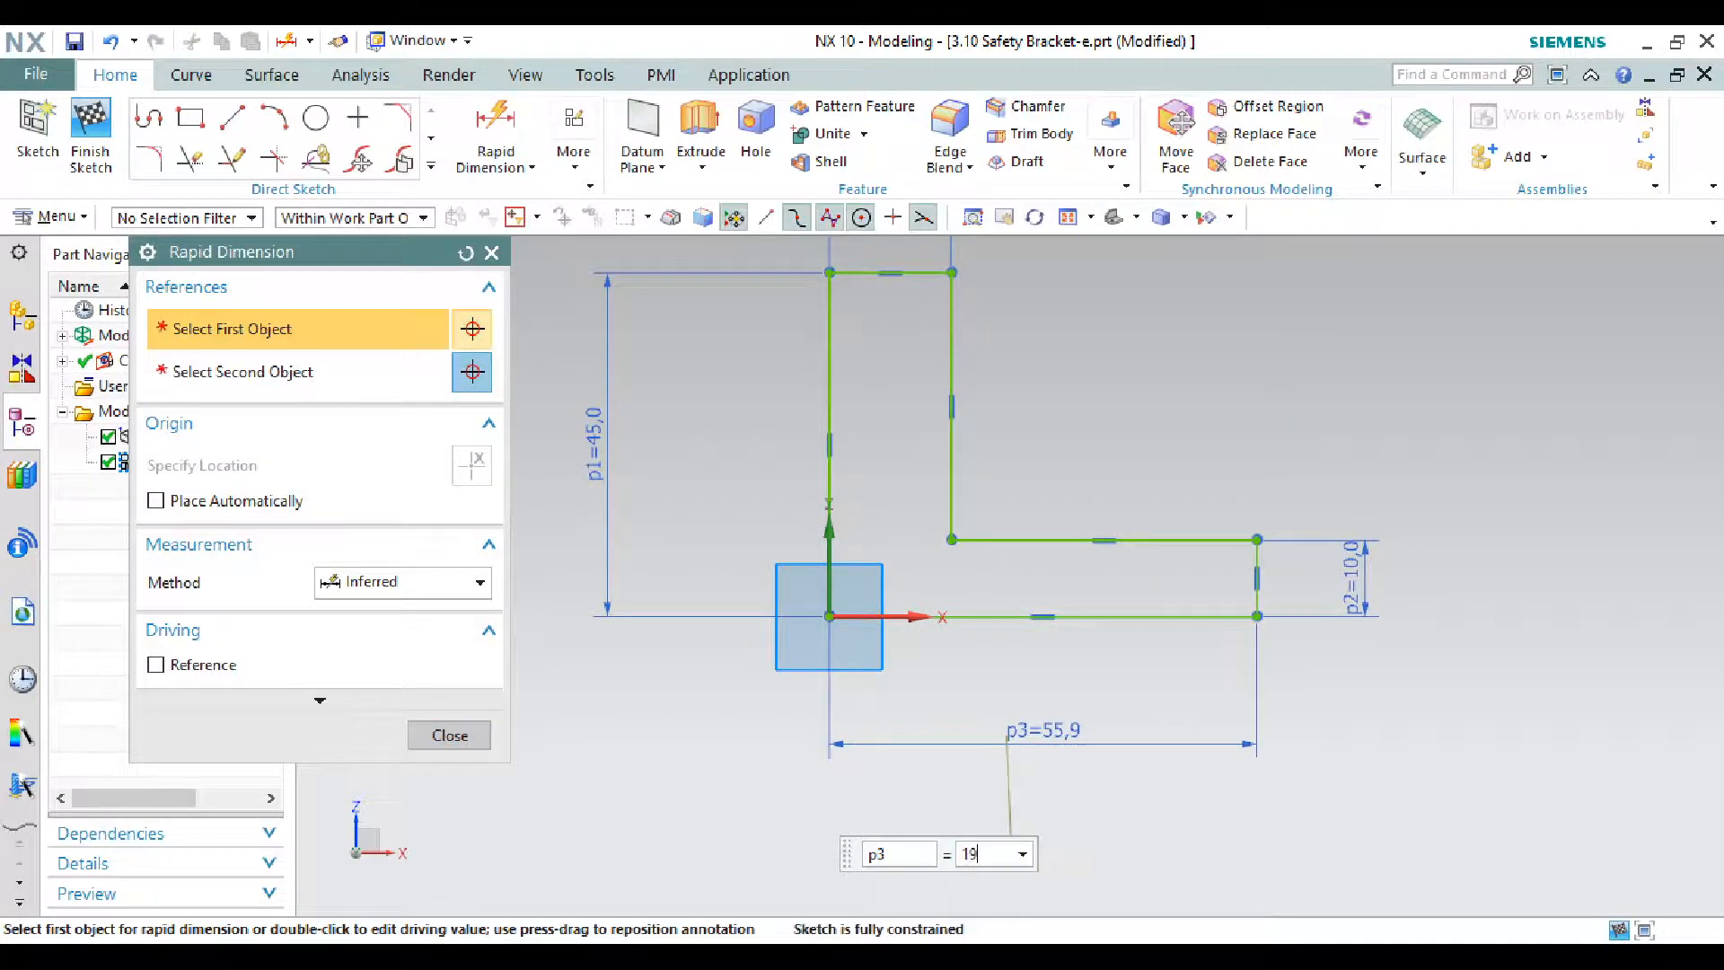
{"action": "key", "text": "Return"}
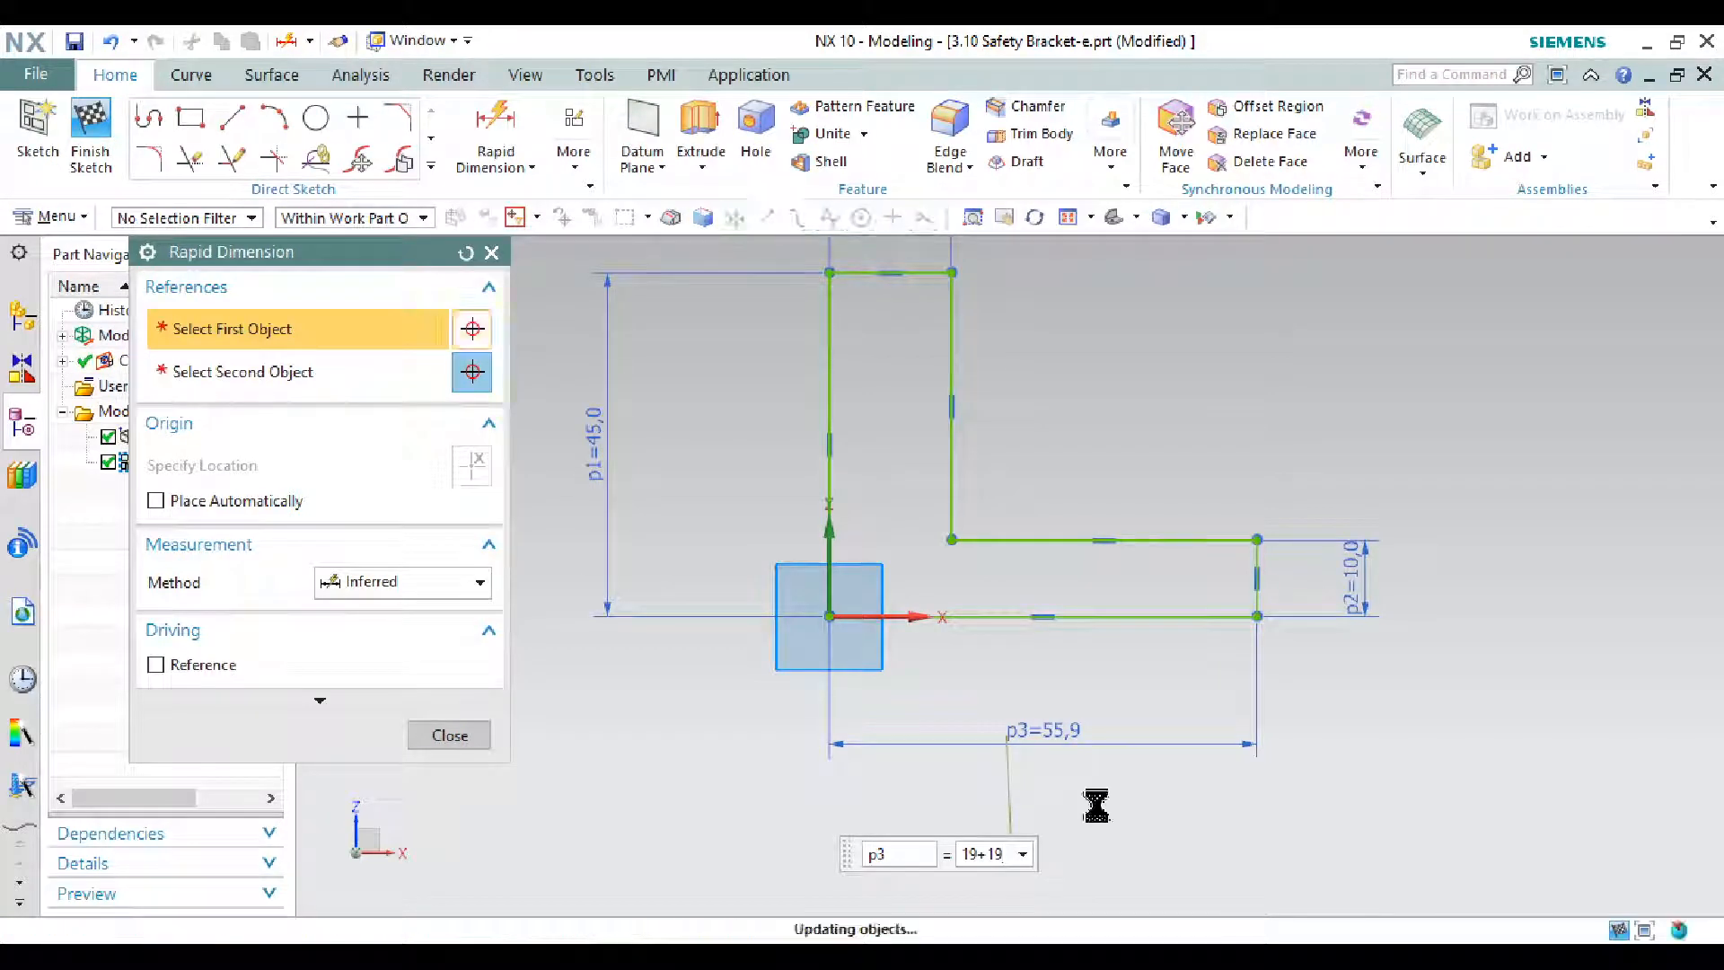
{"action": "key", "text": "ctrl+q"}
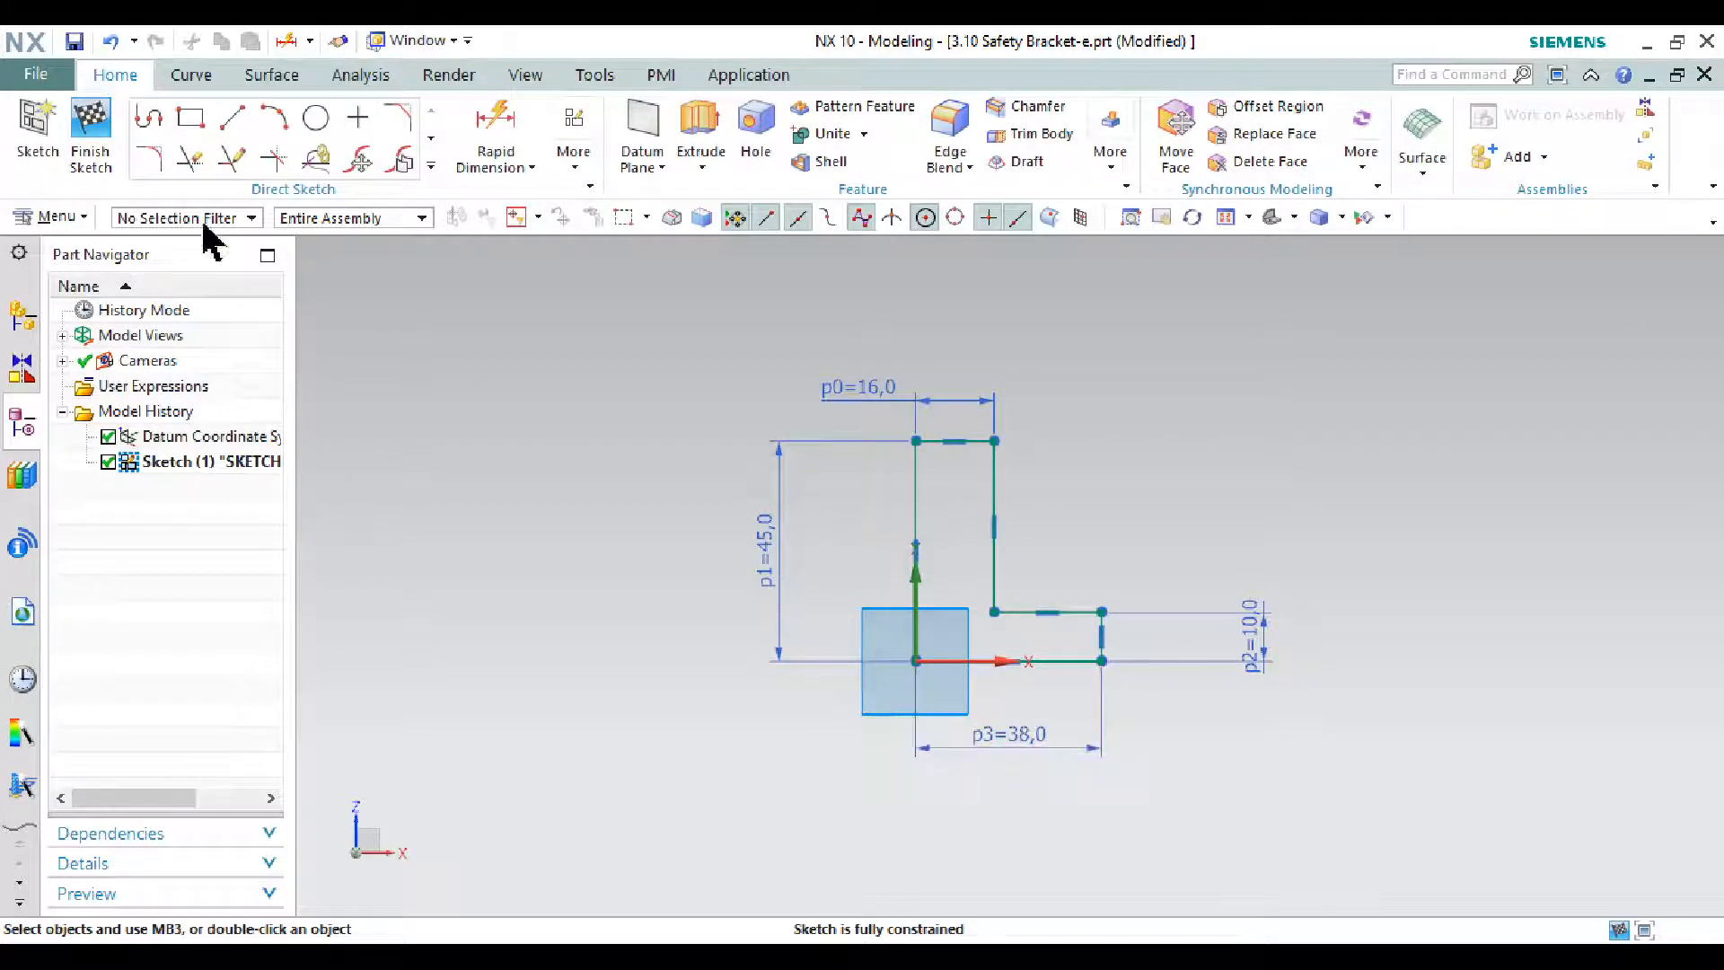
{"action": "left_click", "coordinate": [90, 137]}
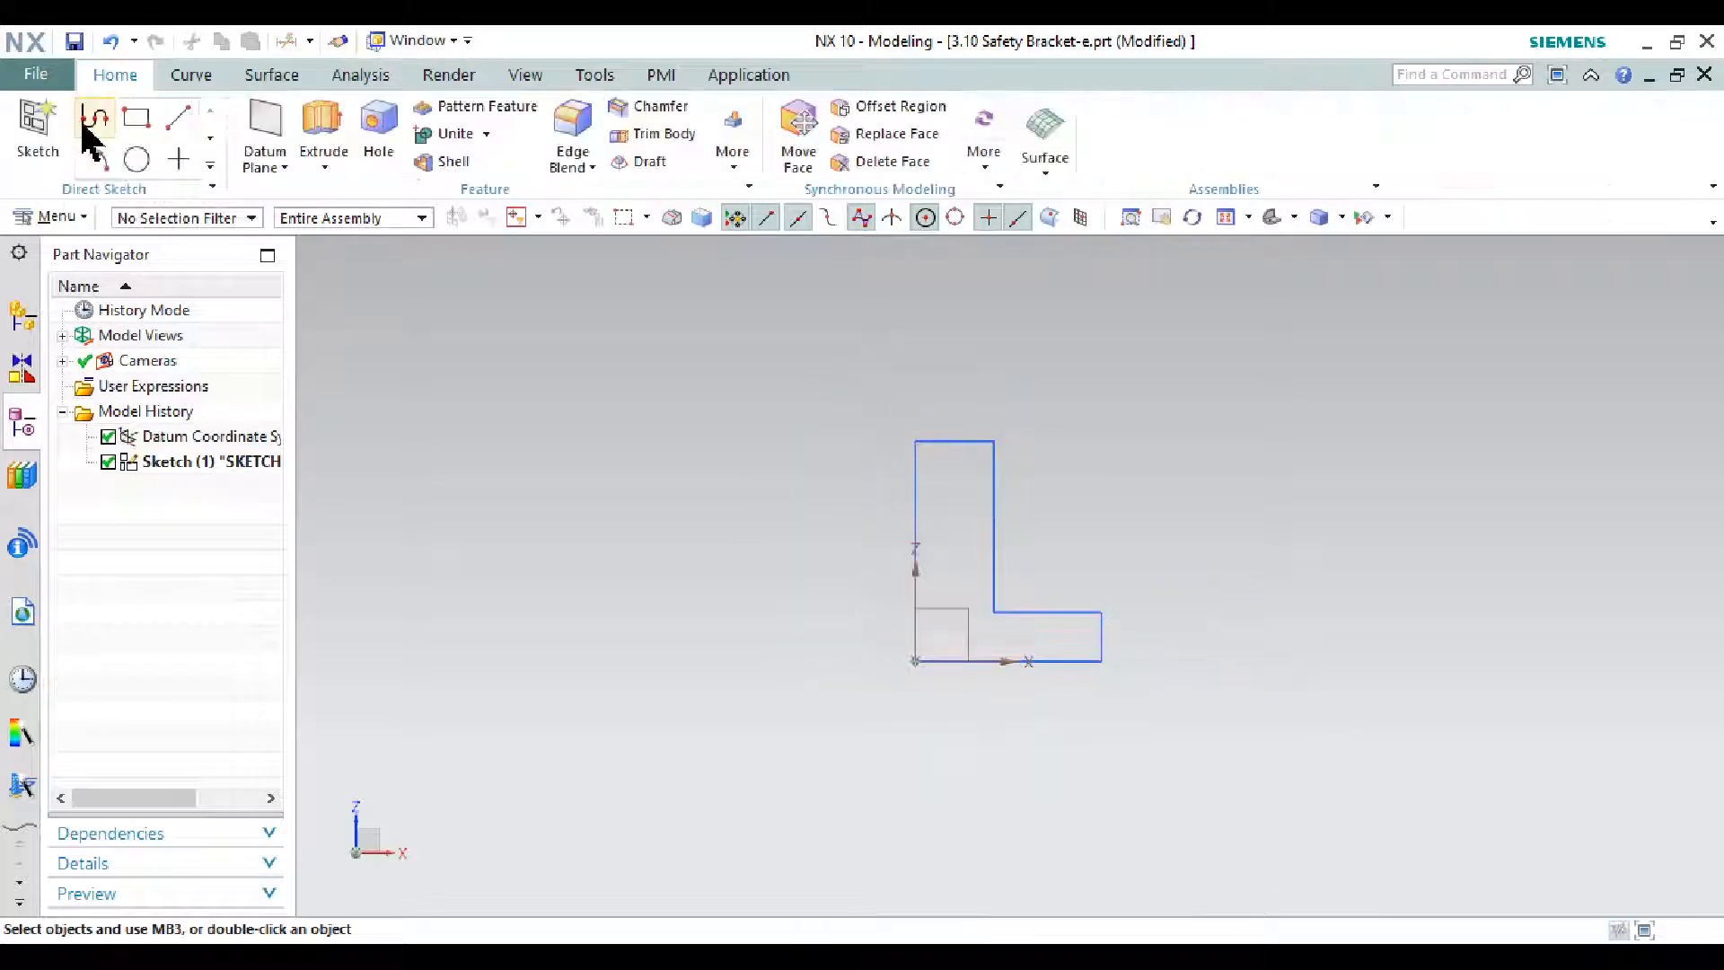
{"action": "left_click", "coordinate": [1271, 218]}
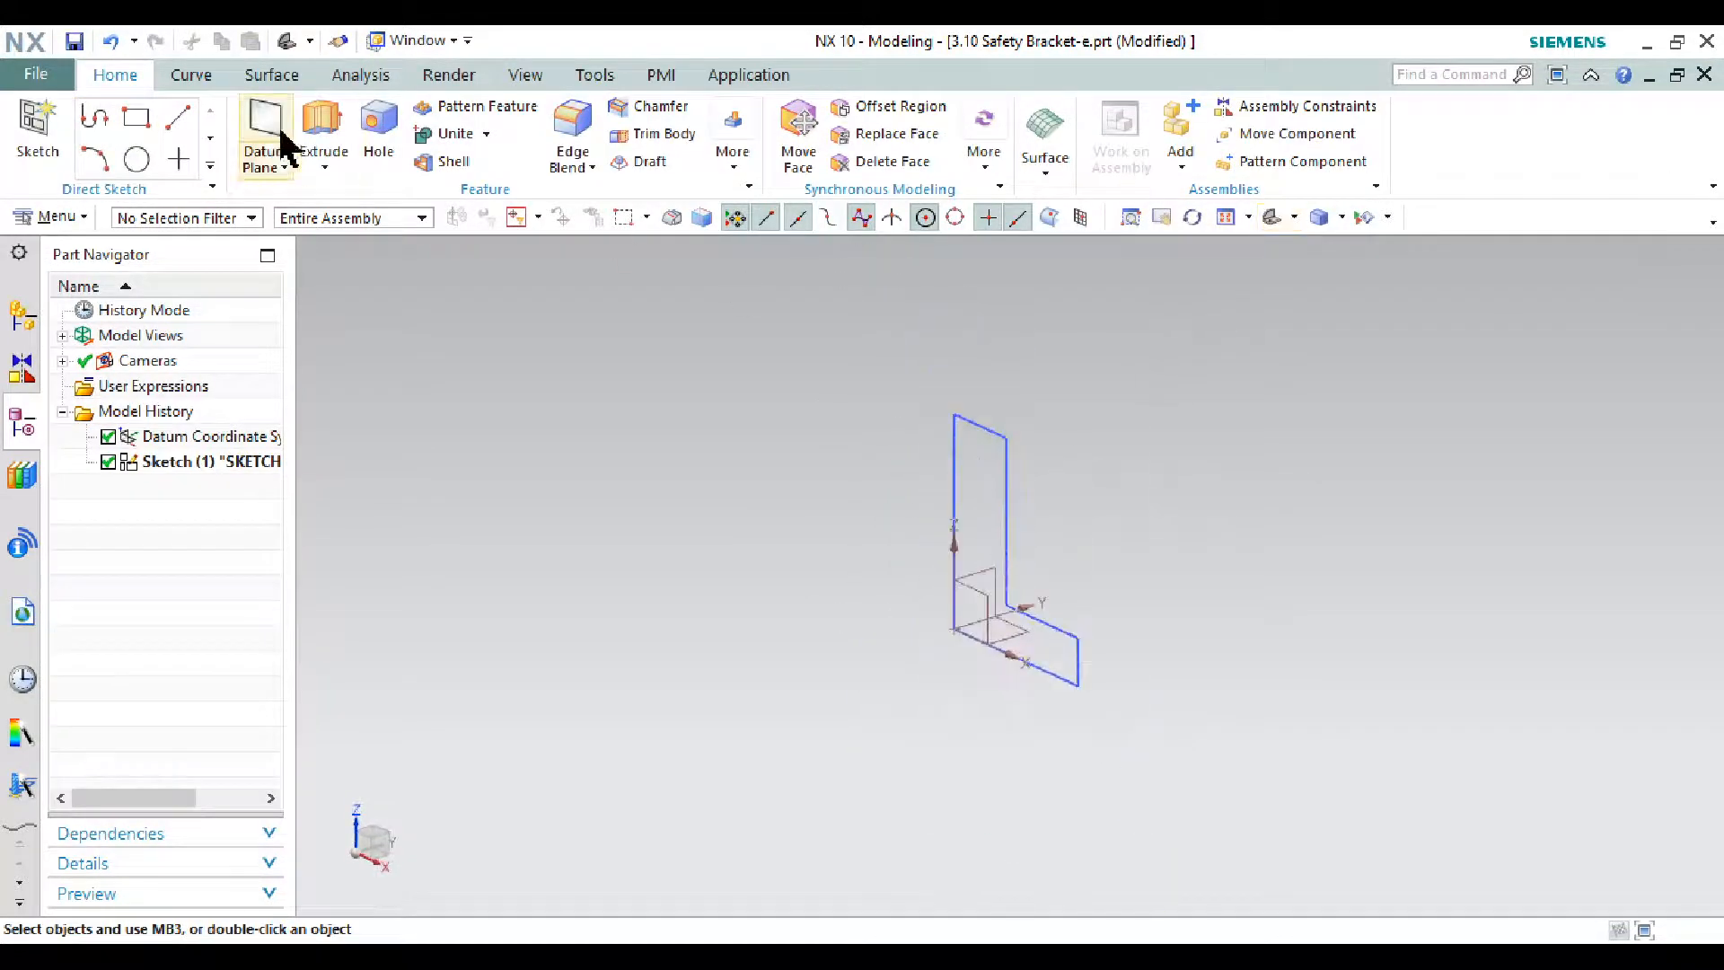
- Extrude the L-shaped sketch 100 mm into a solid body
{"action": "left_click", "coordinate": [323, 124]}
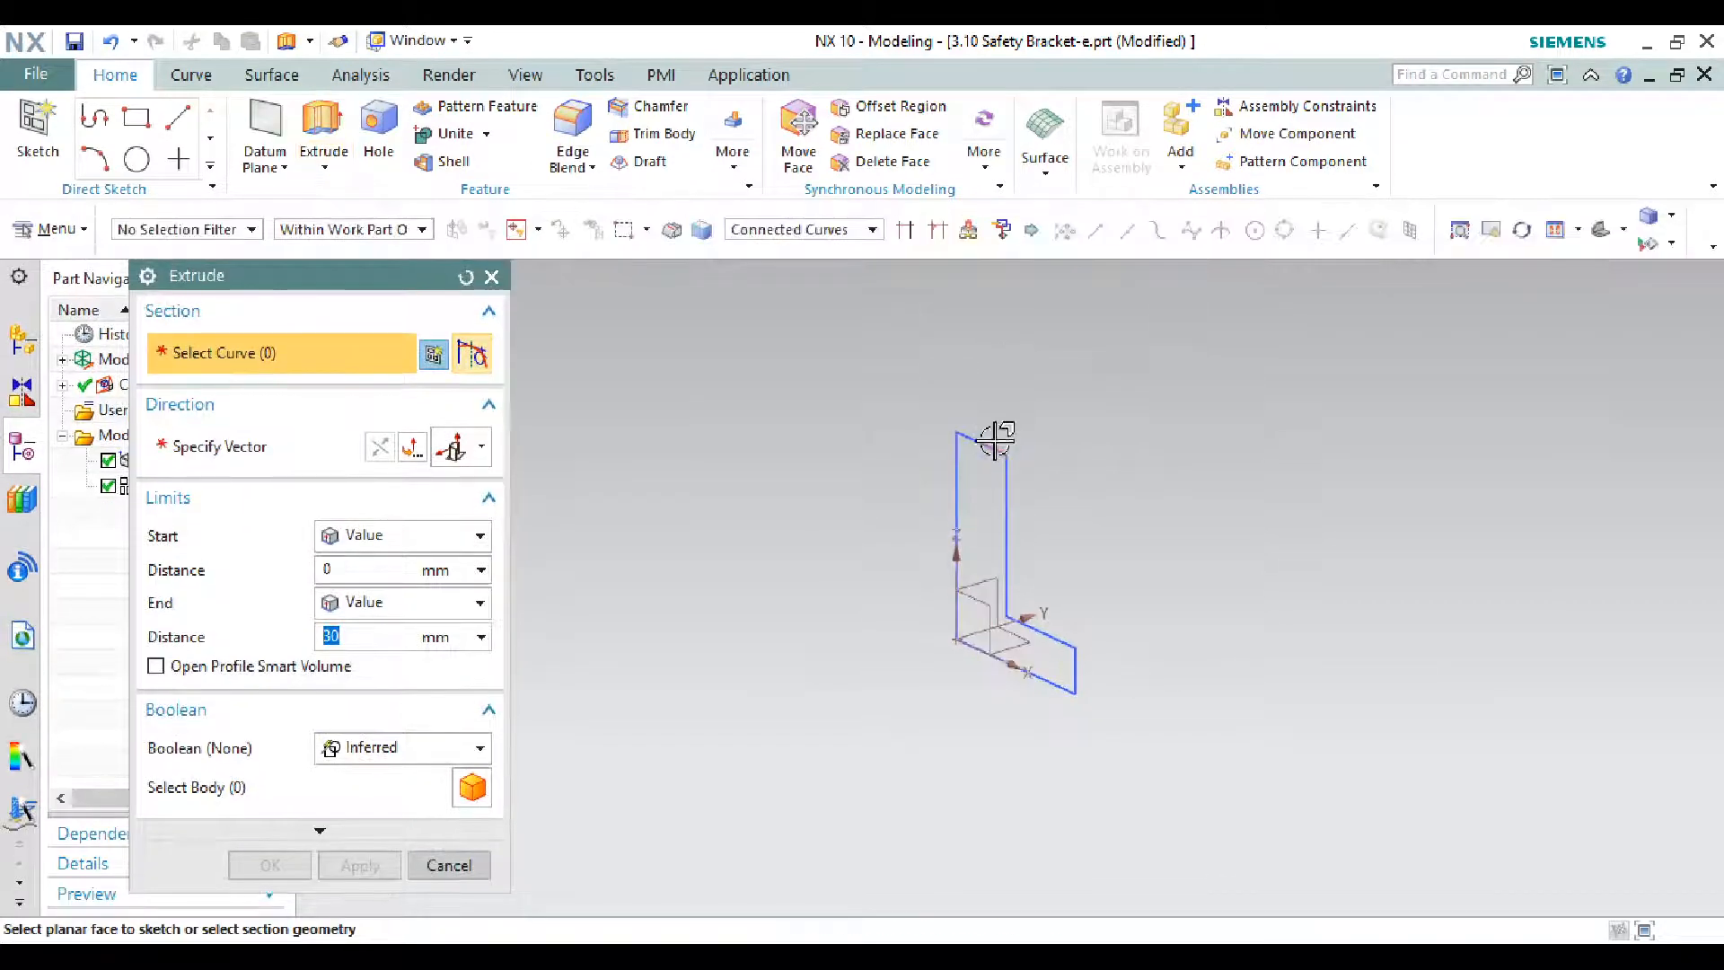
{"action": "left_click", "coordinate": [993, 442]}
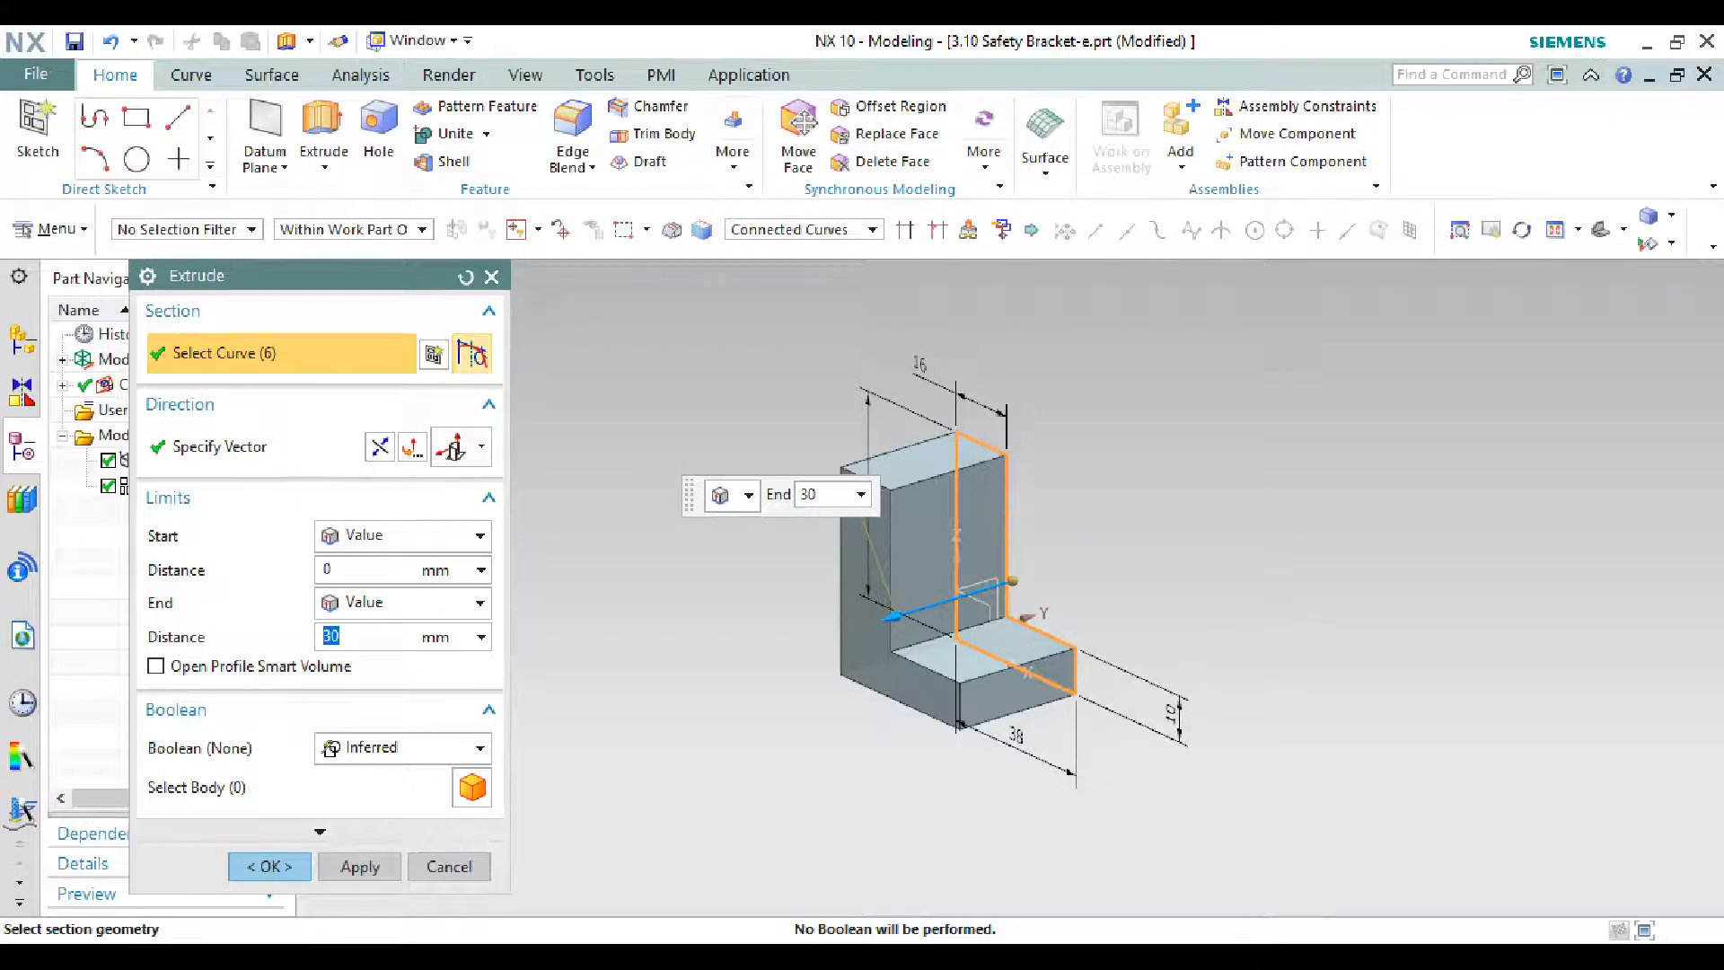
{"action": "key", "text": "alt+Tab"}
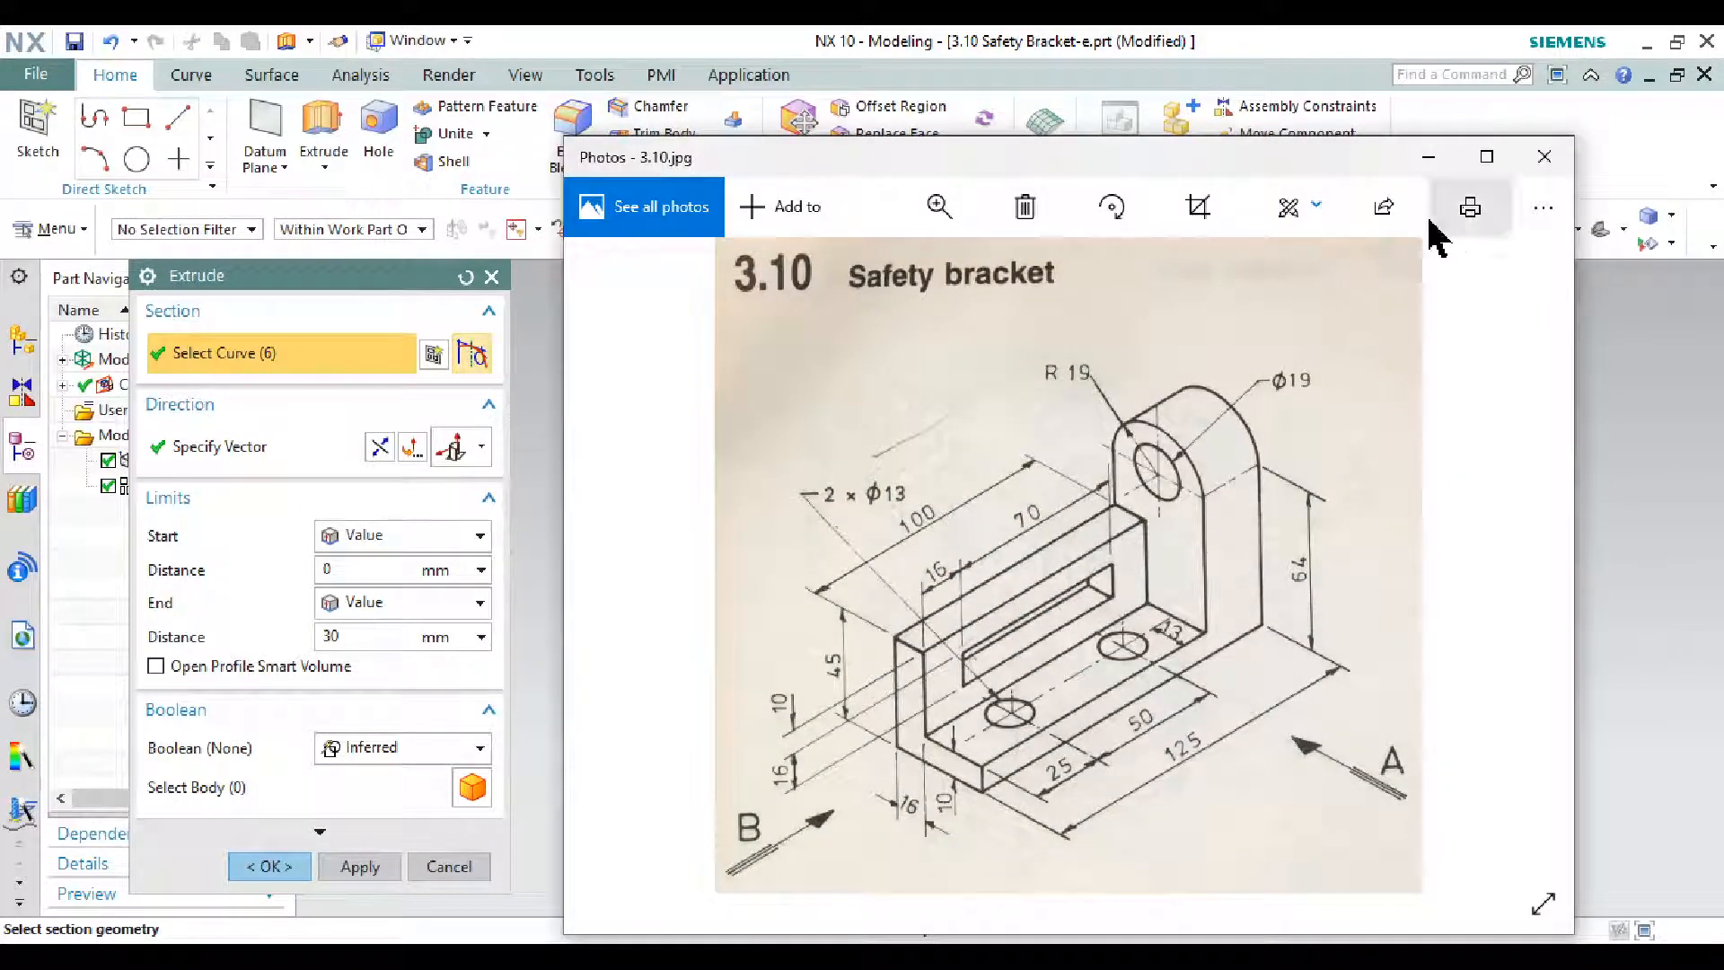
{"action": "left_click", "coordinate": [1428, 159]}
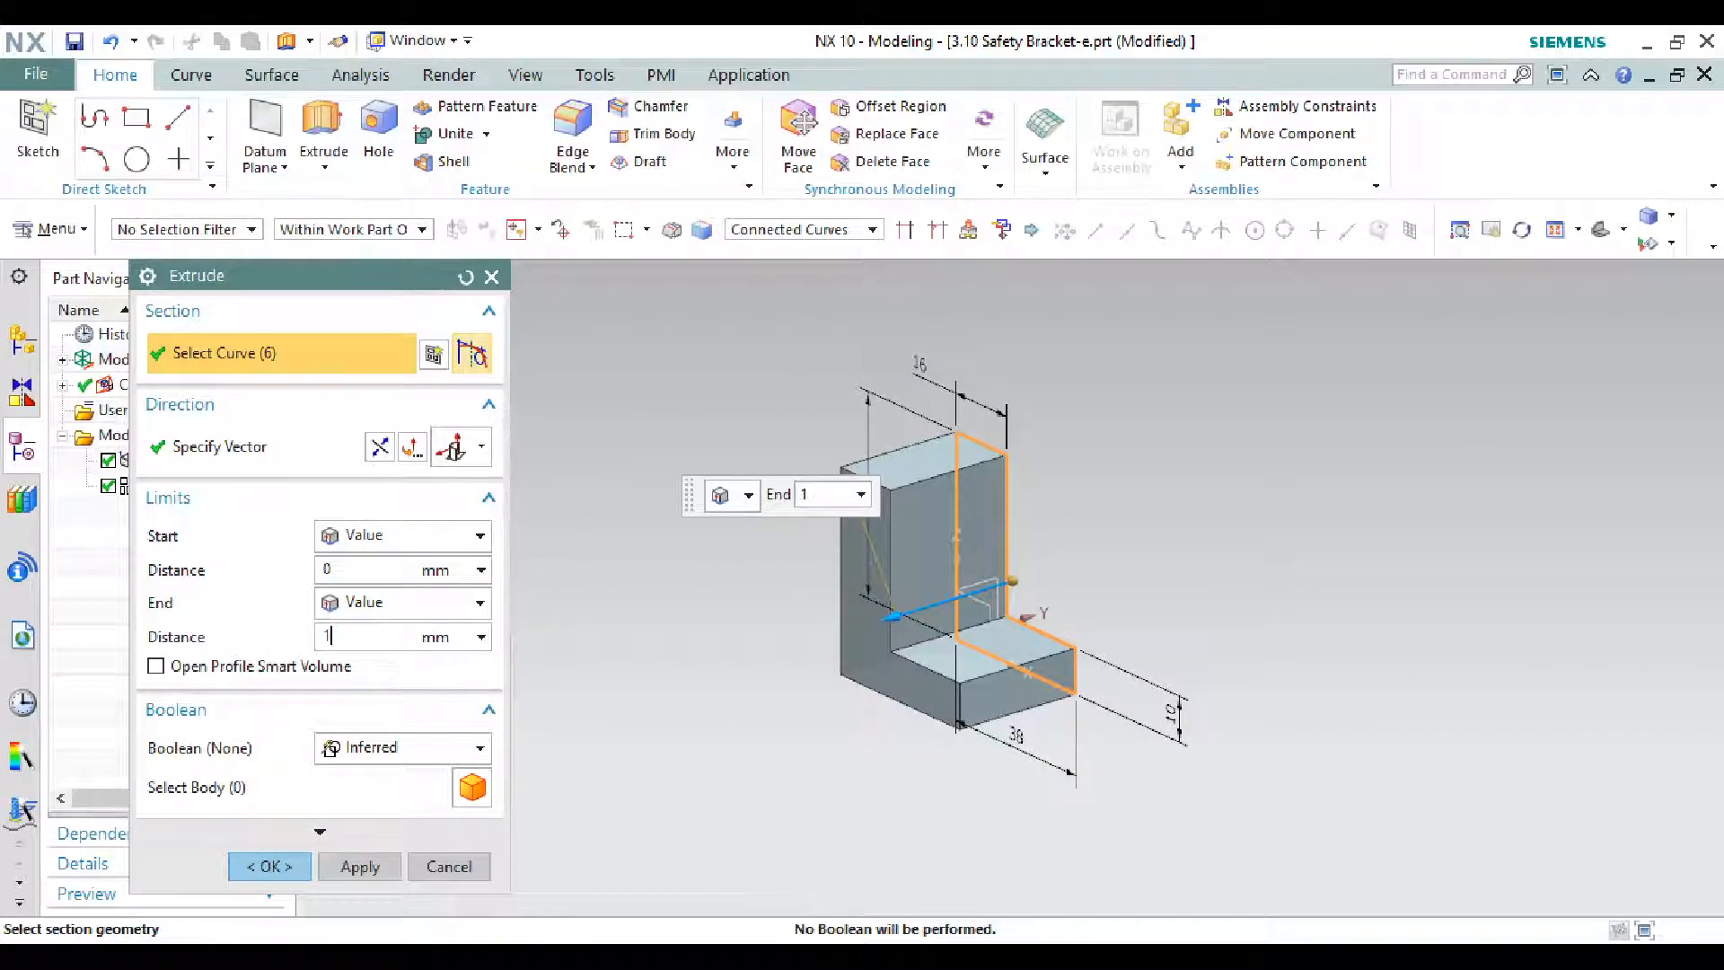
{"action": "key", "text": "Return"}
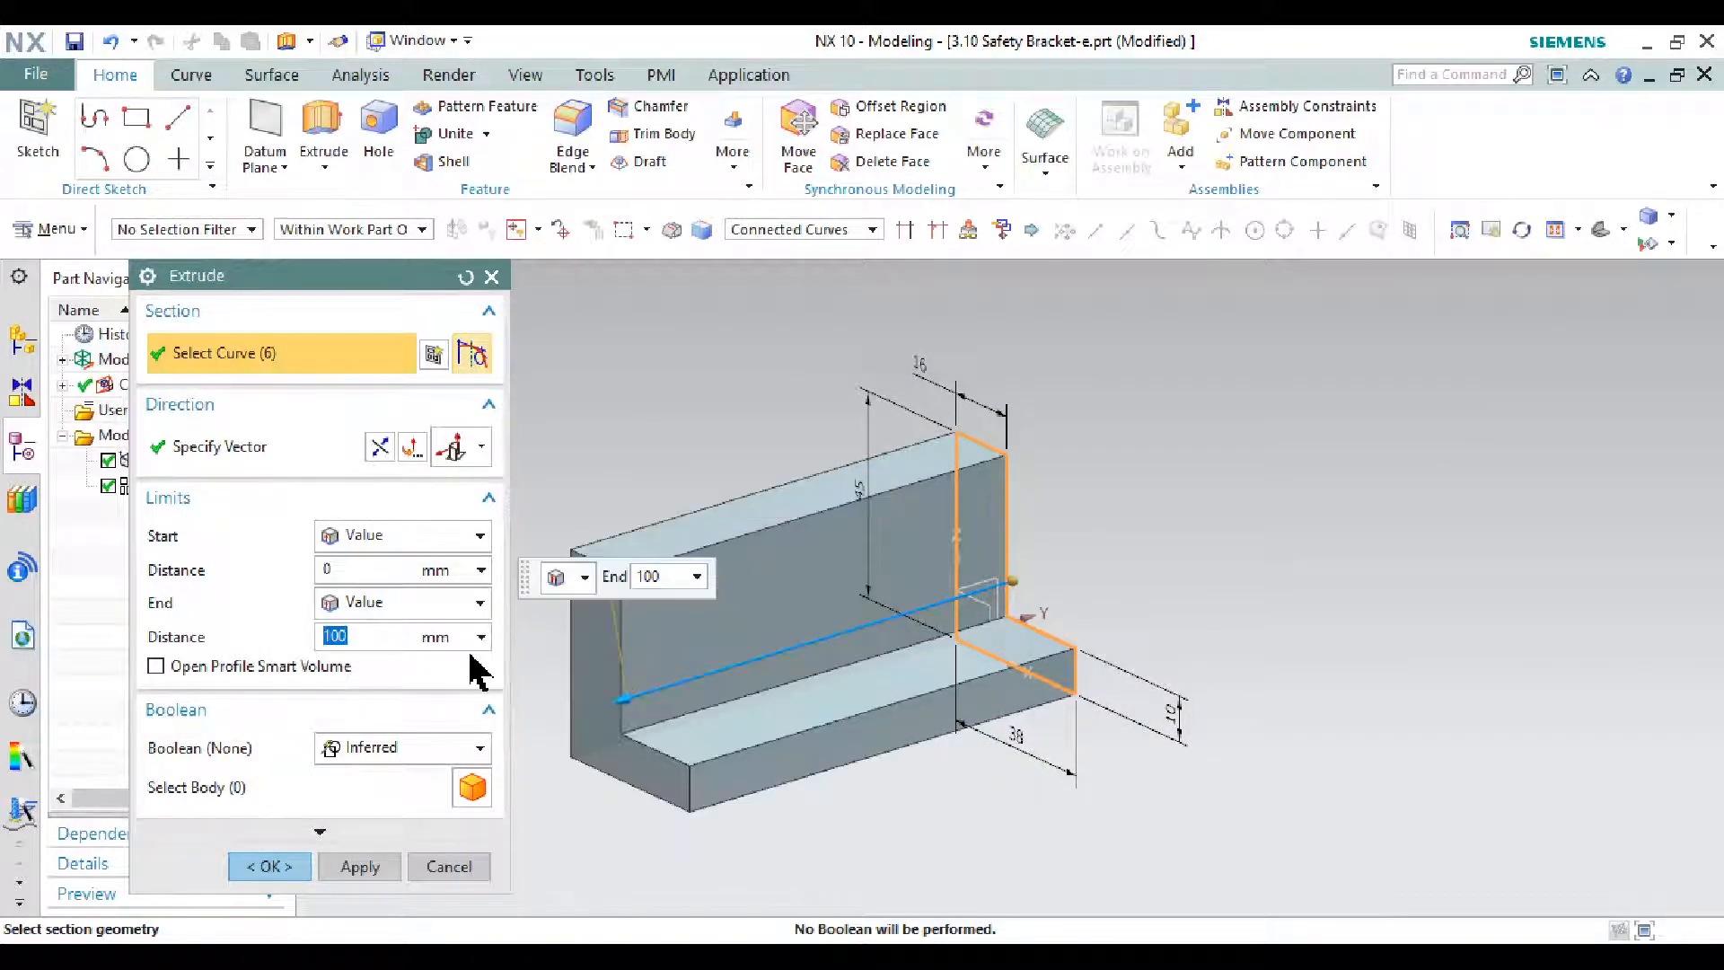
{"action": "left_click", "coordinate": [360, 867]}
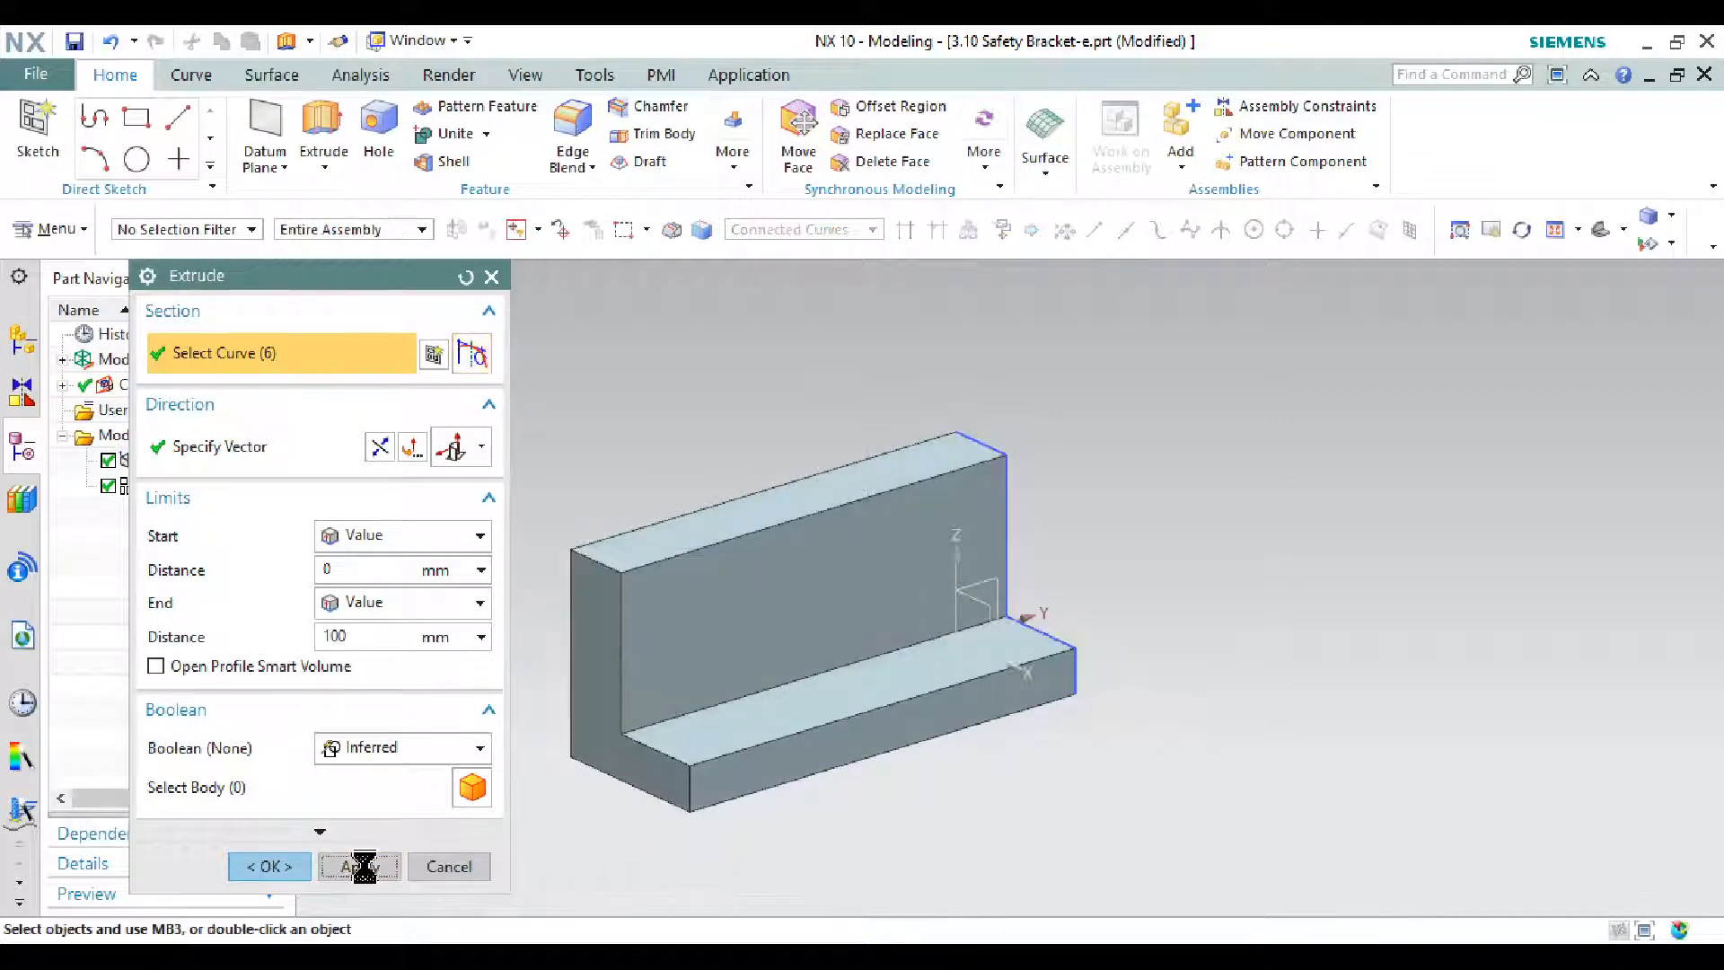
{"action": "left_click", "coordinate": [449, 866]}
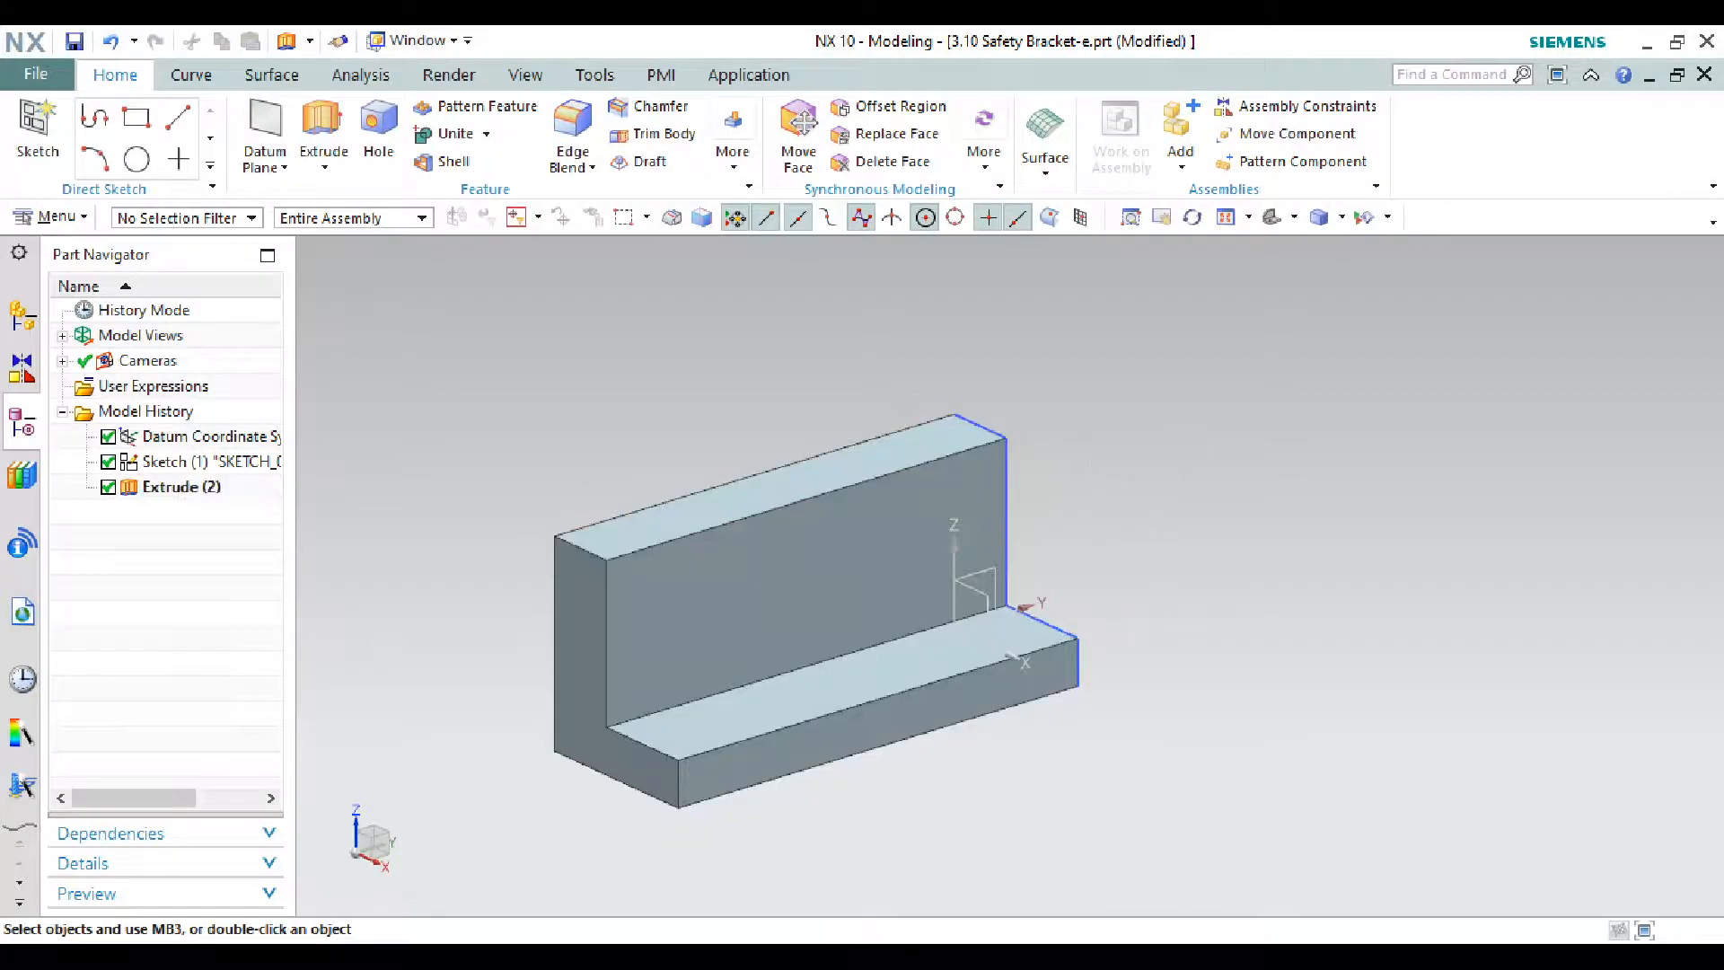
{"action": "left_click", "coordinate": [951, 959]}
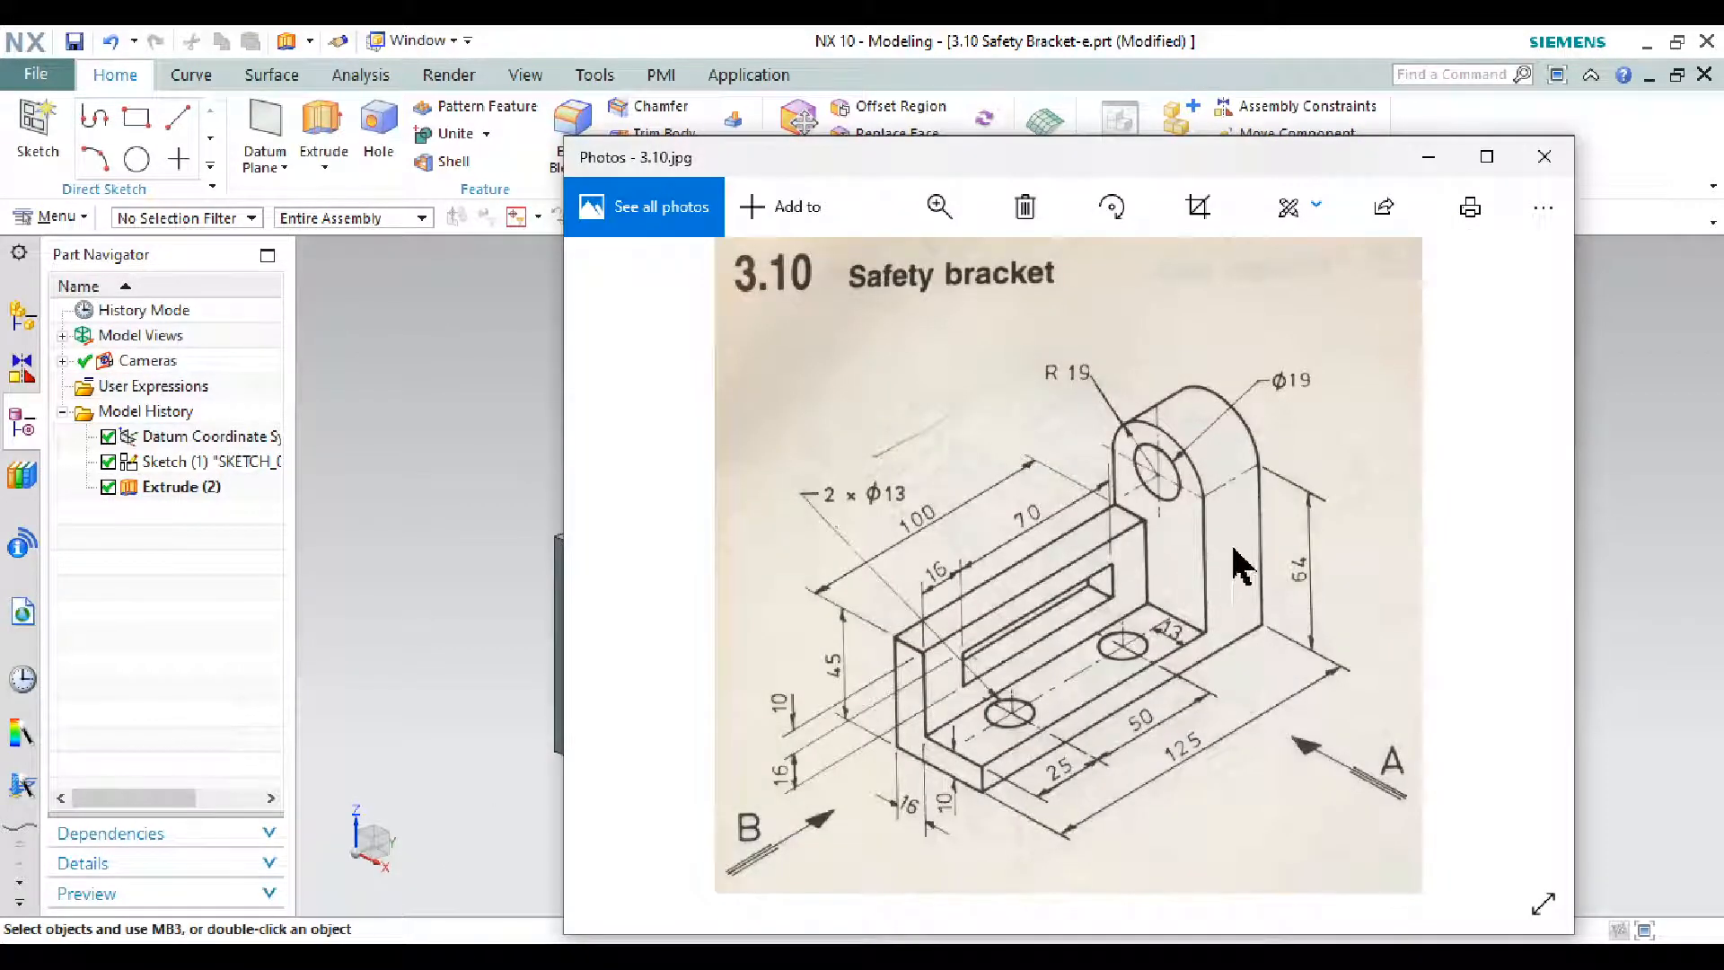
{"action": "left_click", "coordinate": [1429, 160]}
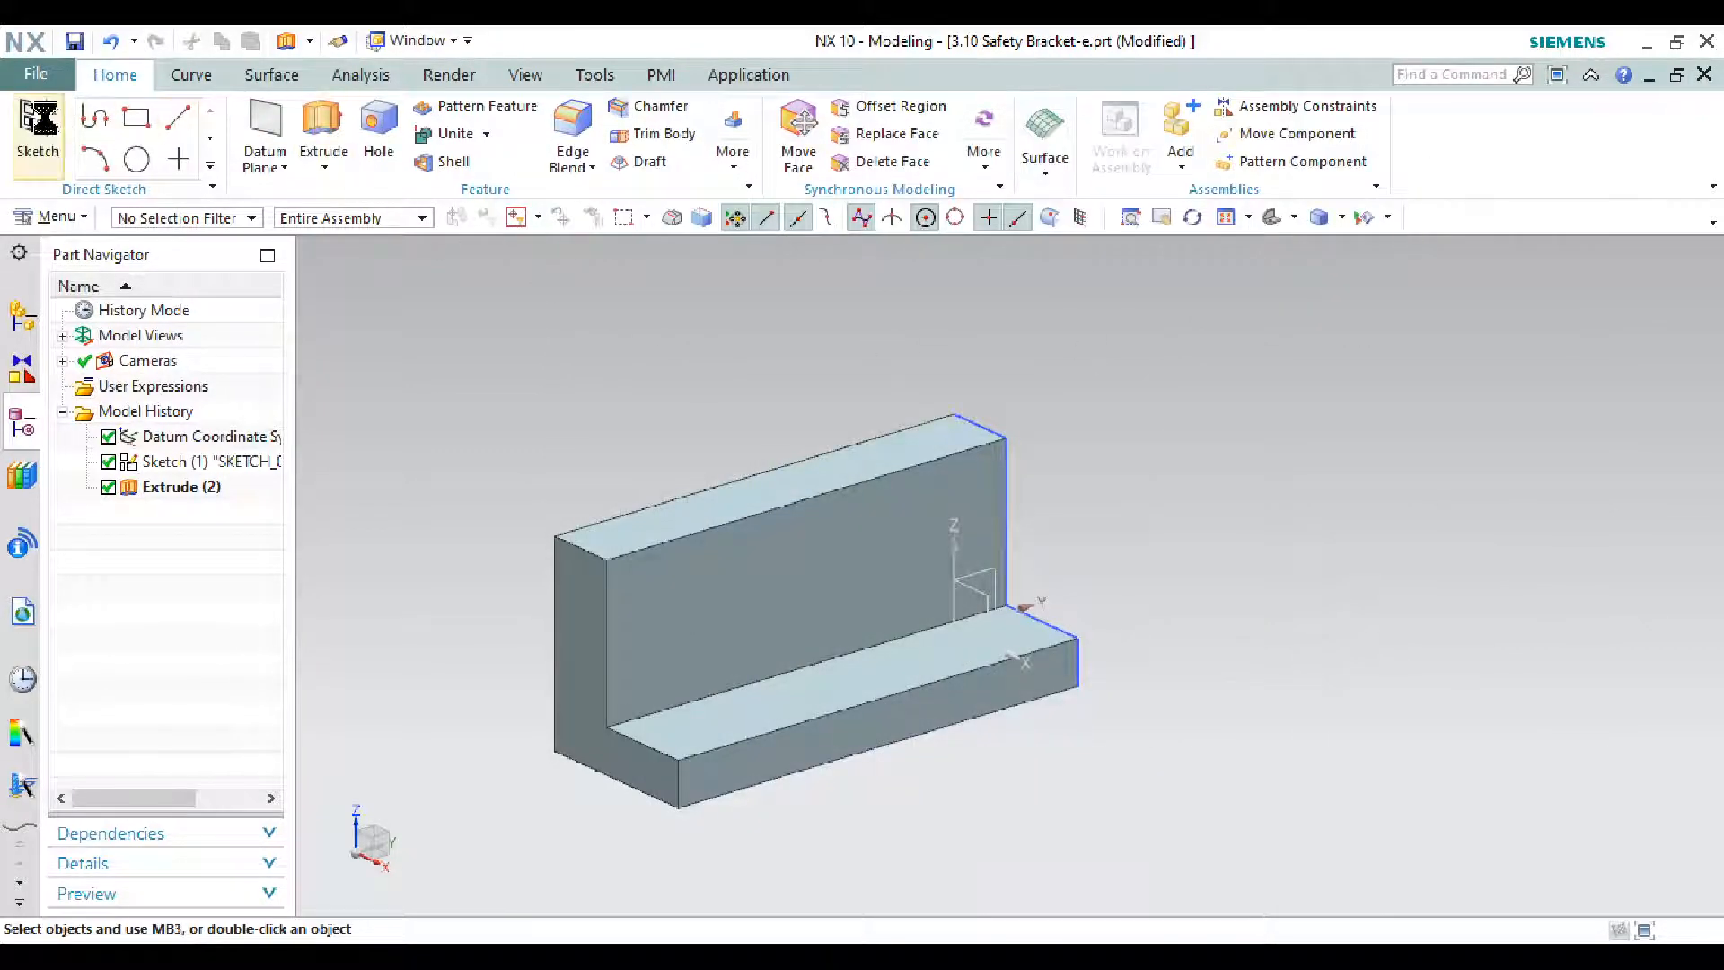
- Start a sketch on the bracket's L-shaped end face and reopen the 3.10 drawing
{"action": "left_click", "coordinate": [38, 126]}
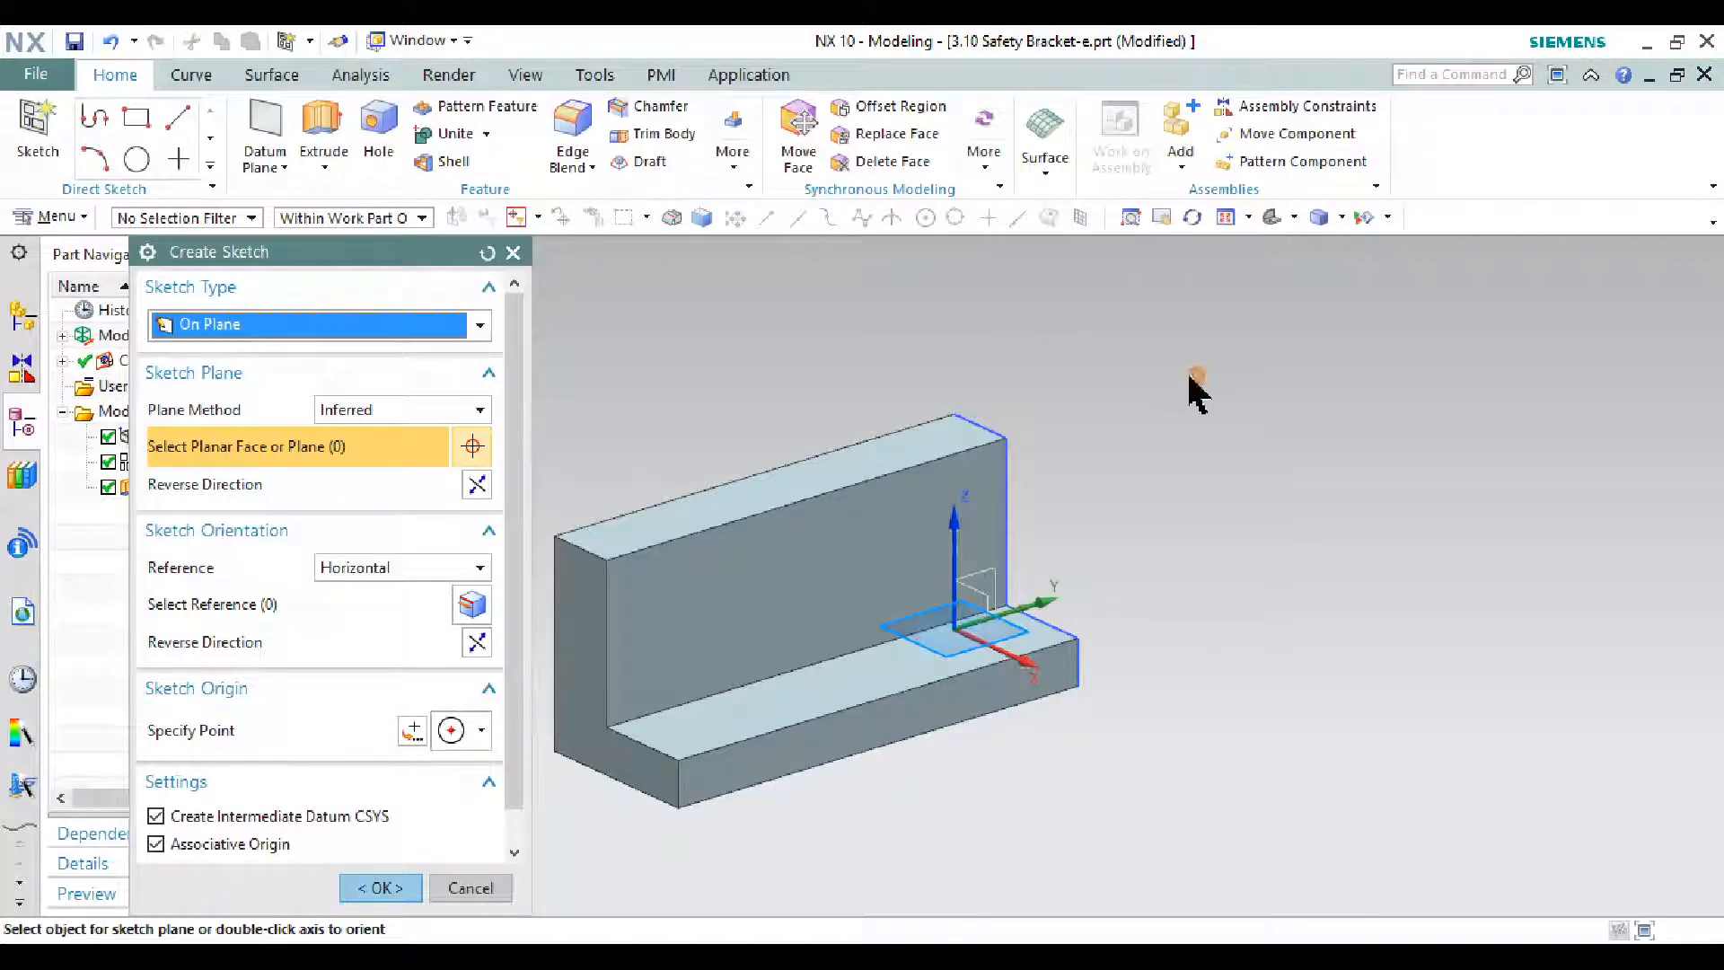
{"action": "mouse_move", "coordinate": [1196, 386]}
{"action": "middle_mouse_down"}
{"action": "mouse_move", "coordinate": [1093, 393]}
{"action": "mouse_move", "coordinate": [1106, 406]}
{"action": "middle_mouse_up"}
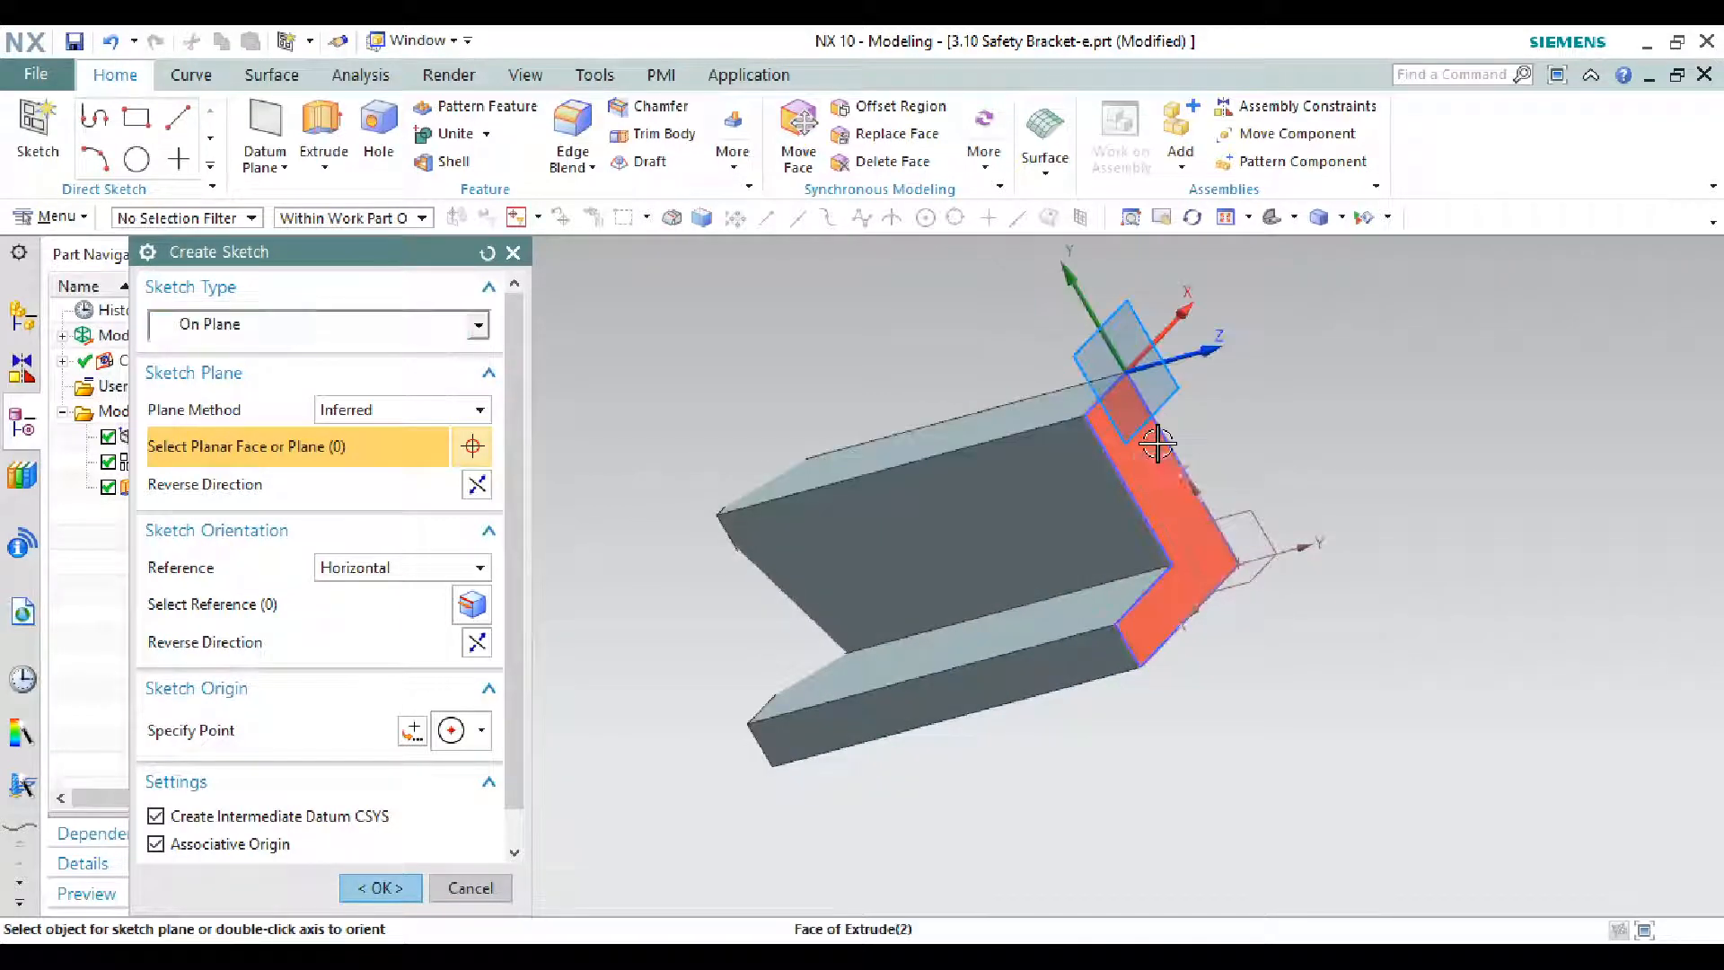
{"action": "left_click", "coordinate": [1158, 443]}
{"action": "left_click", "coordinate": [377, 887]}
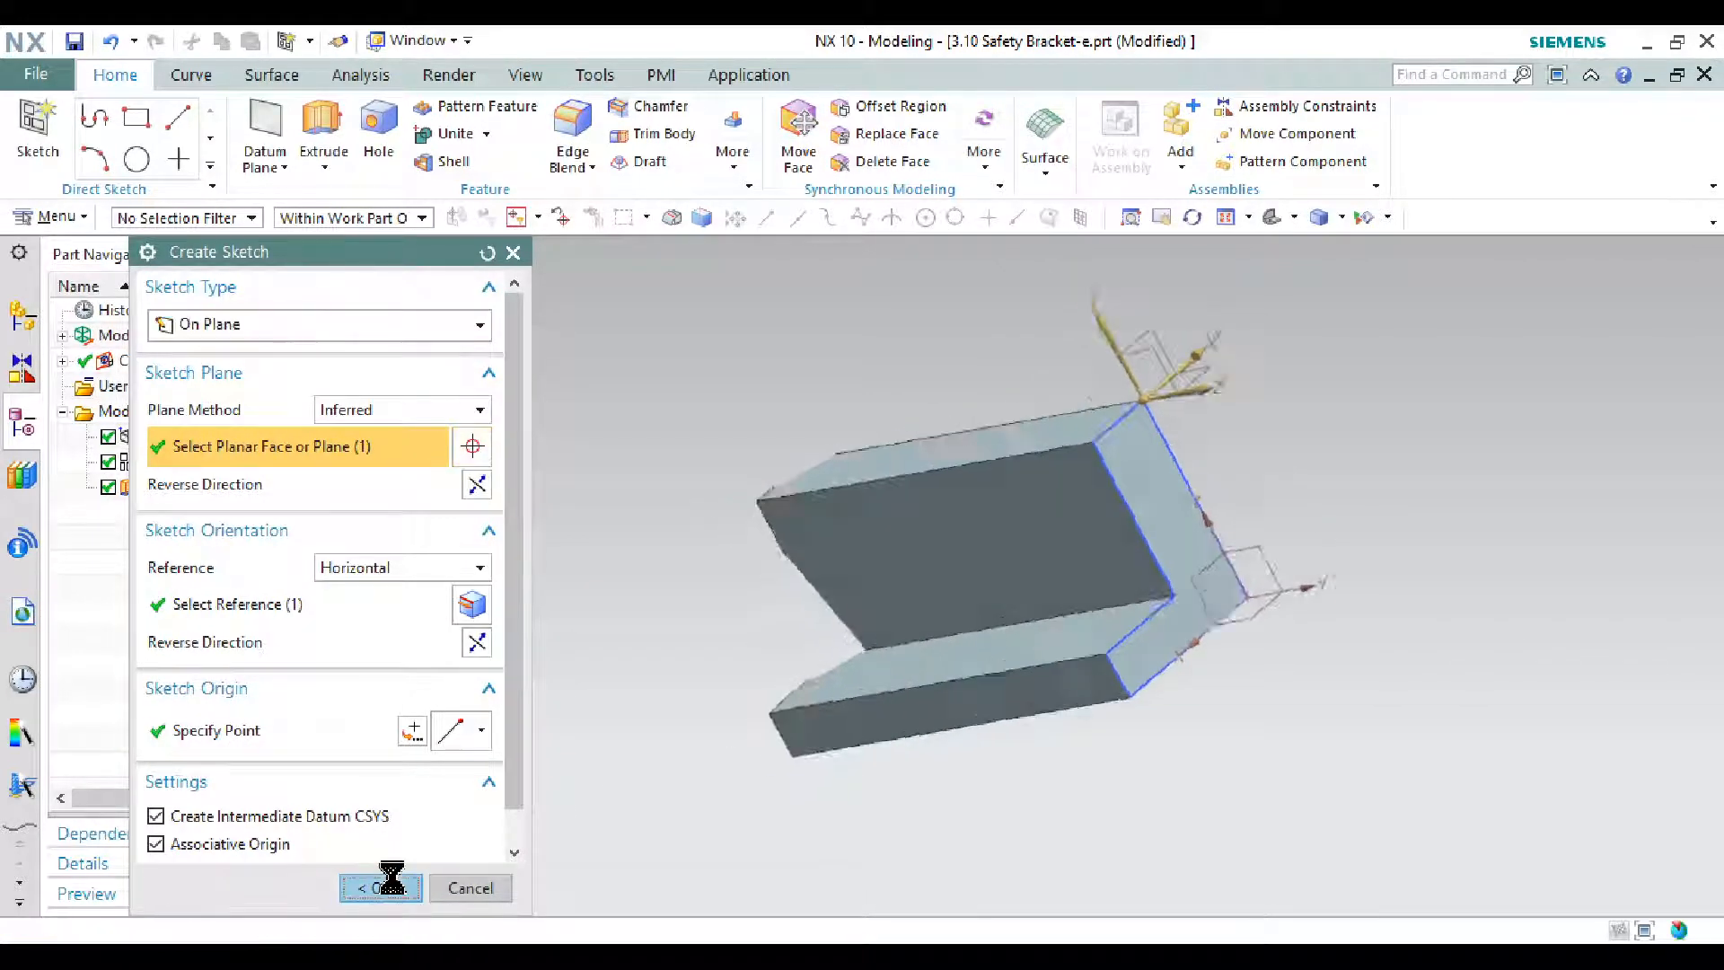
{"action": "left_click", "coordinate": [1123, 960]}
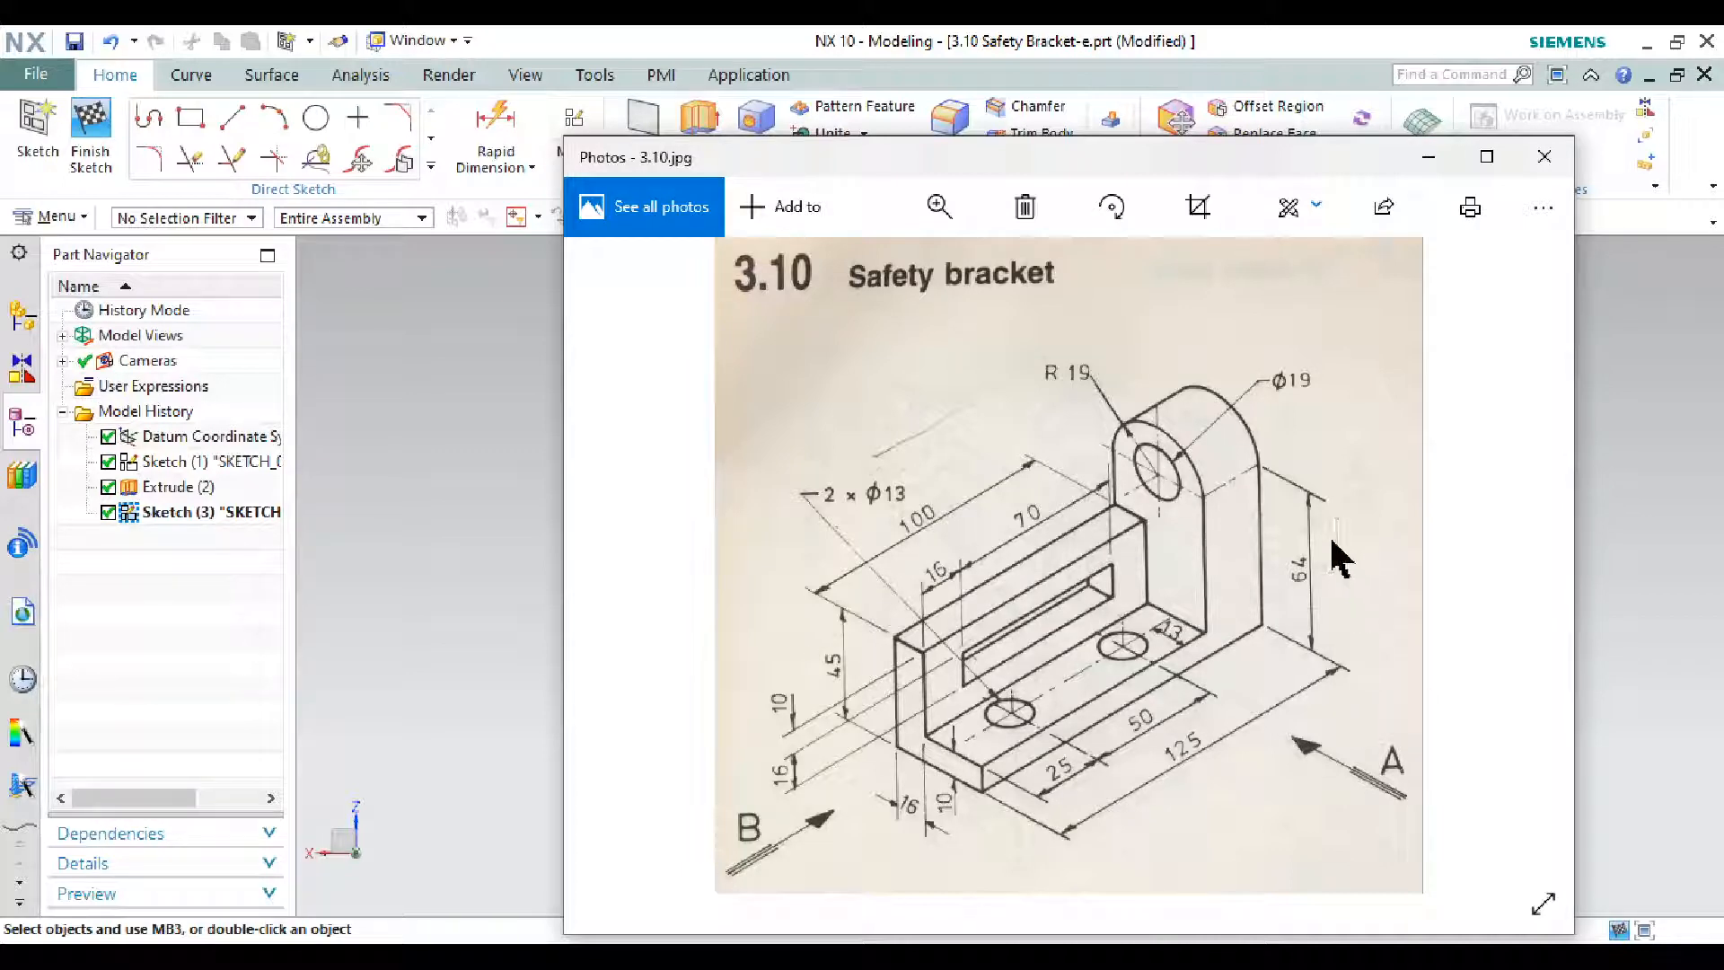
- Draw a tall rectangle from the profile's bottom corner up over the upright
{"action": "left_click", "coordinate": [1428, 158]}
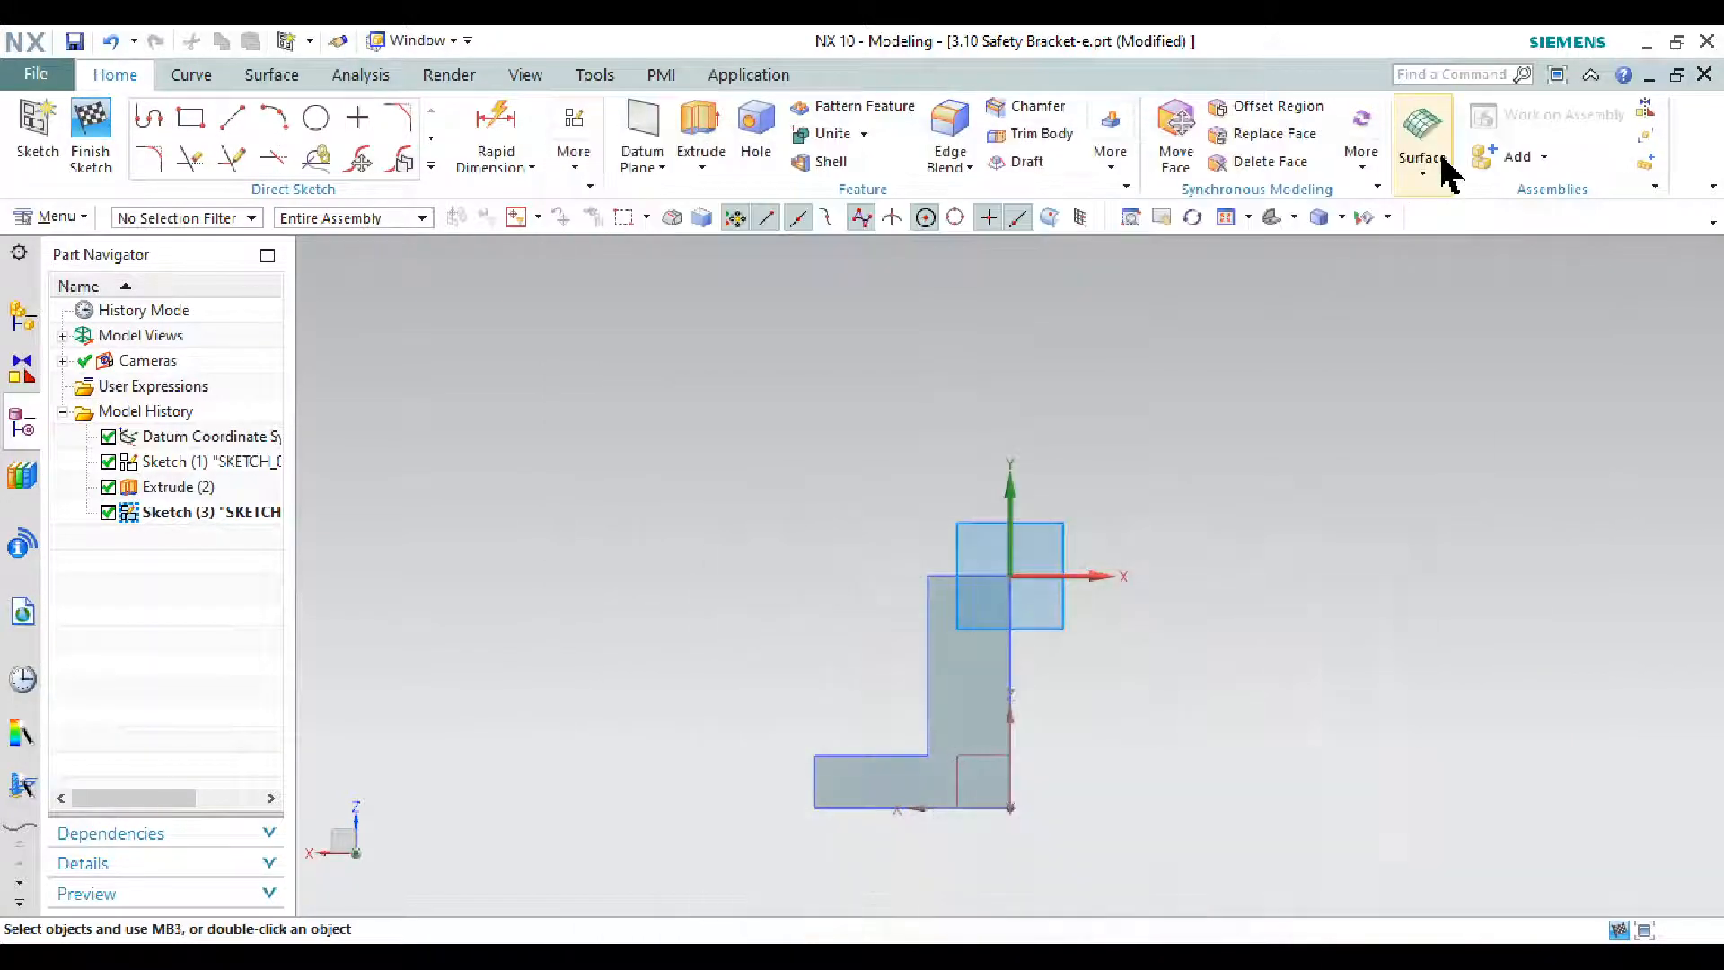
{"action": "left_click", "coordinate": [179, 120]}
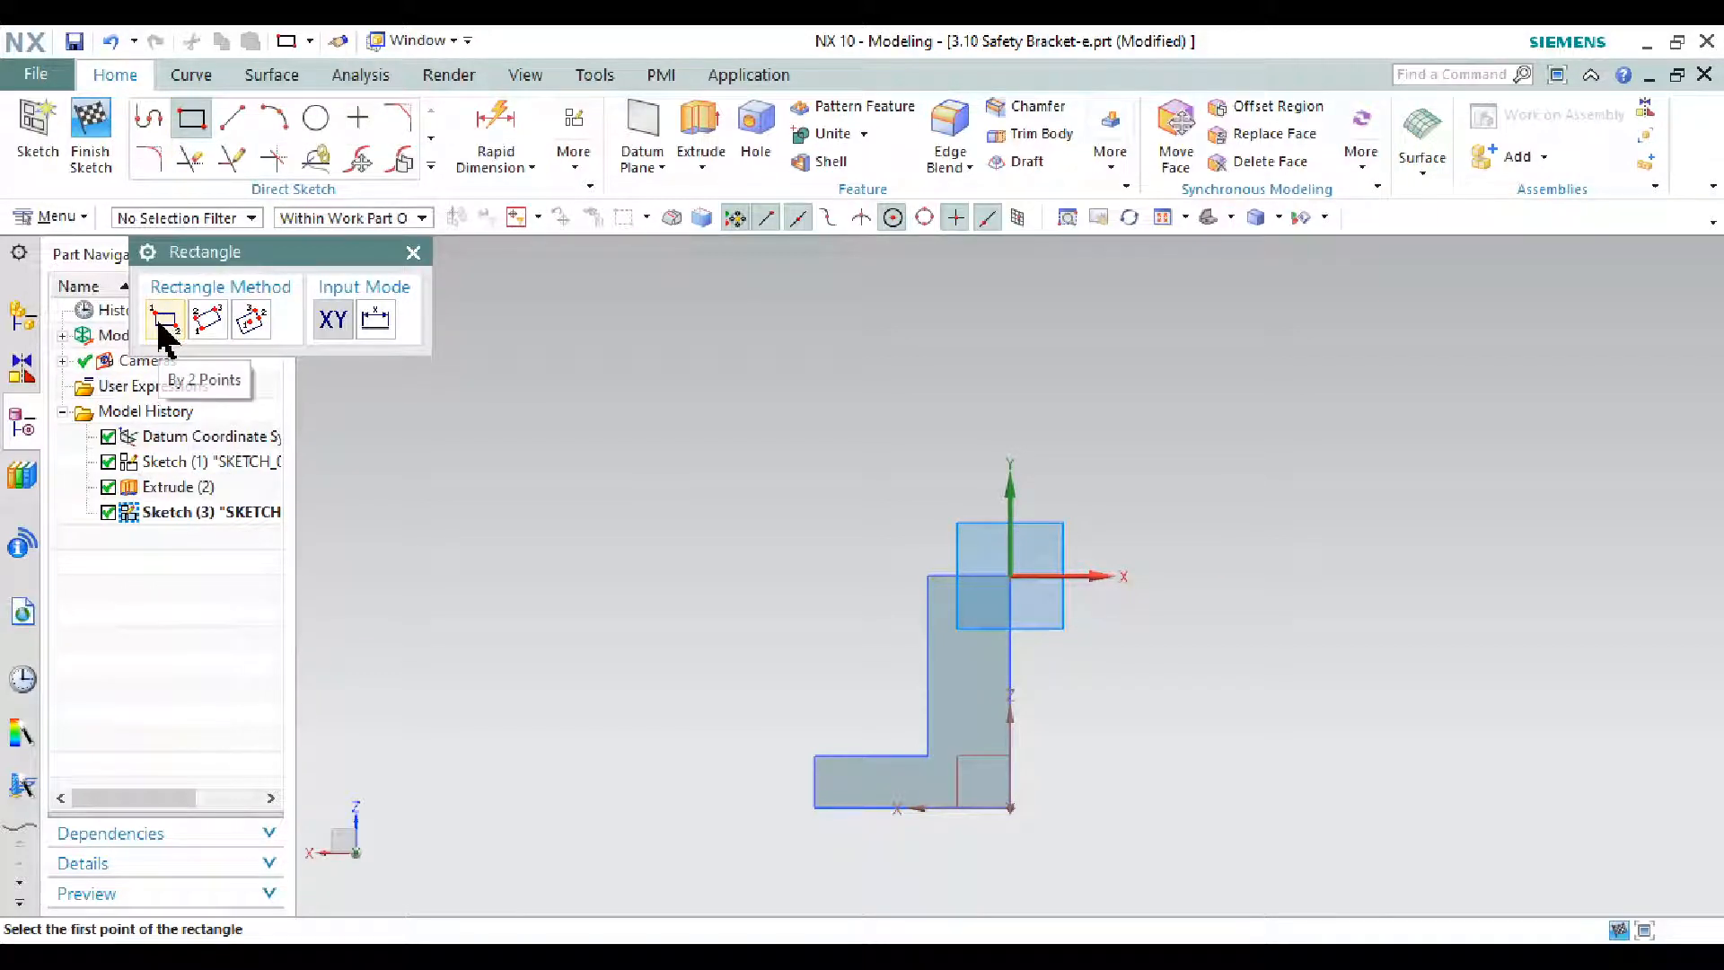
{"action": "left_click", "coordinate": [1011, 810]}
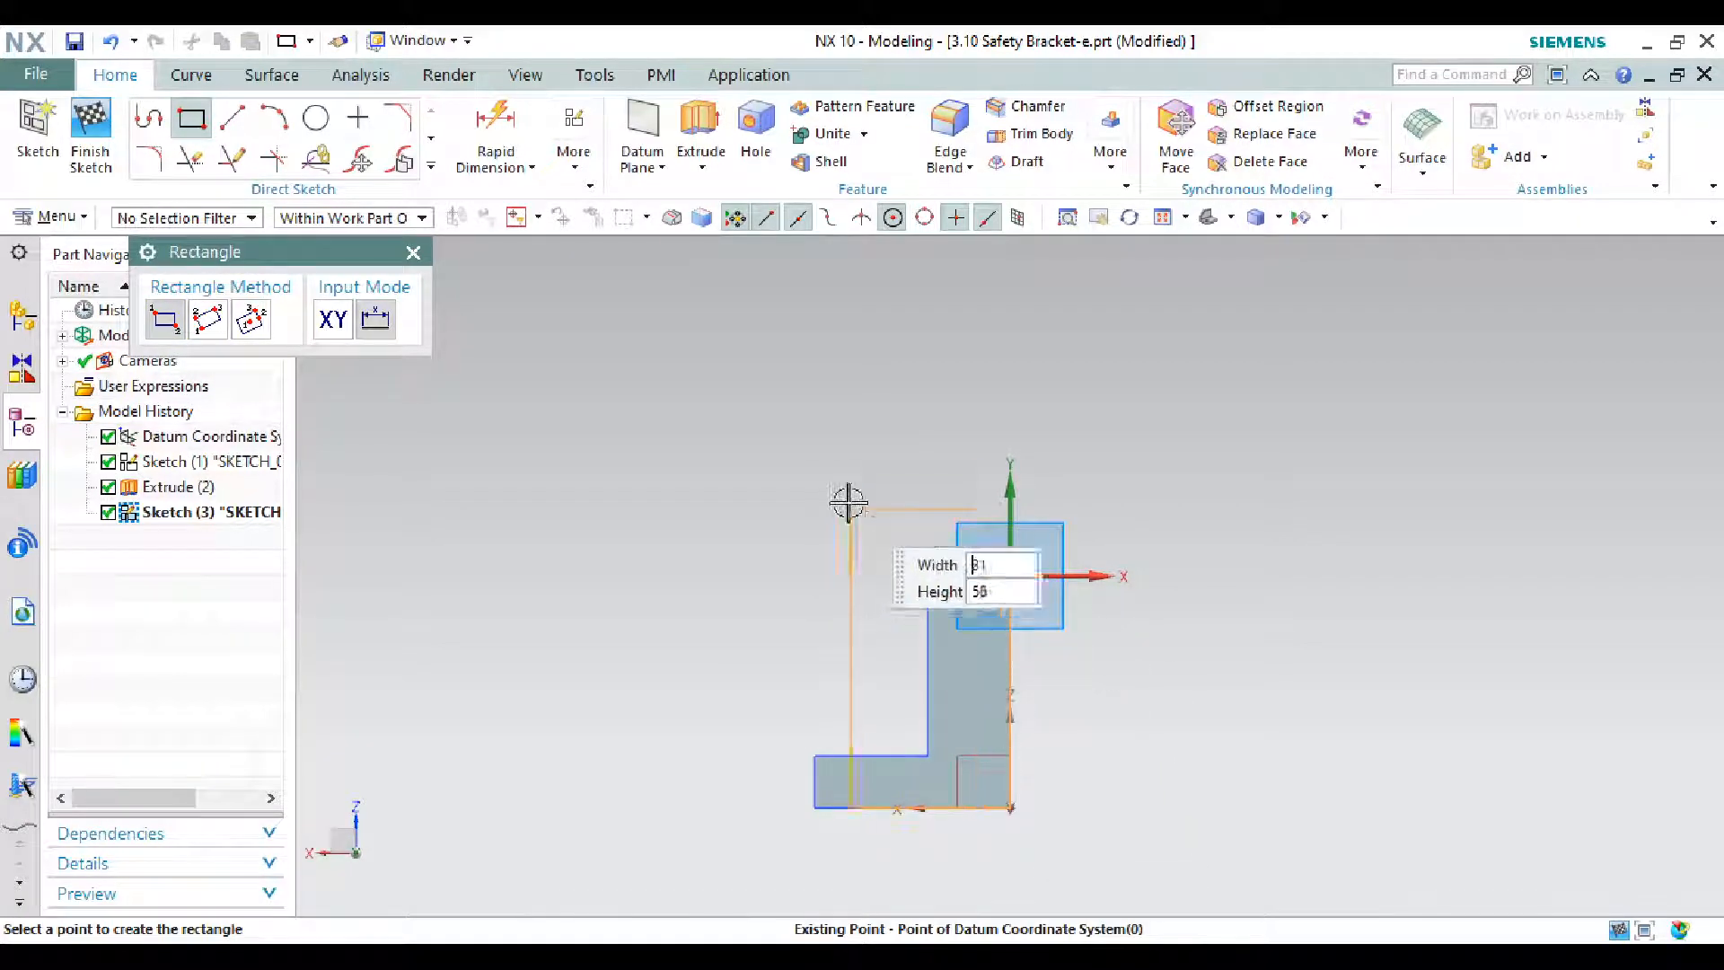
{"action": "left_click", "coordinate": [812, 373]}
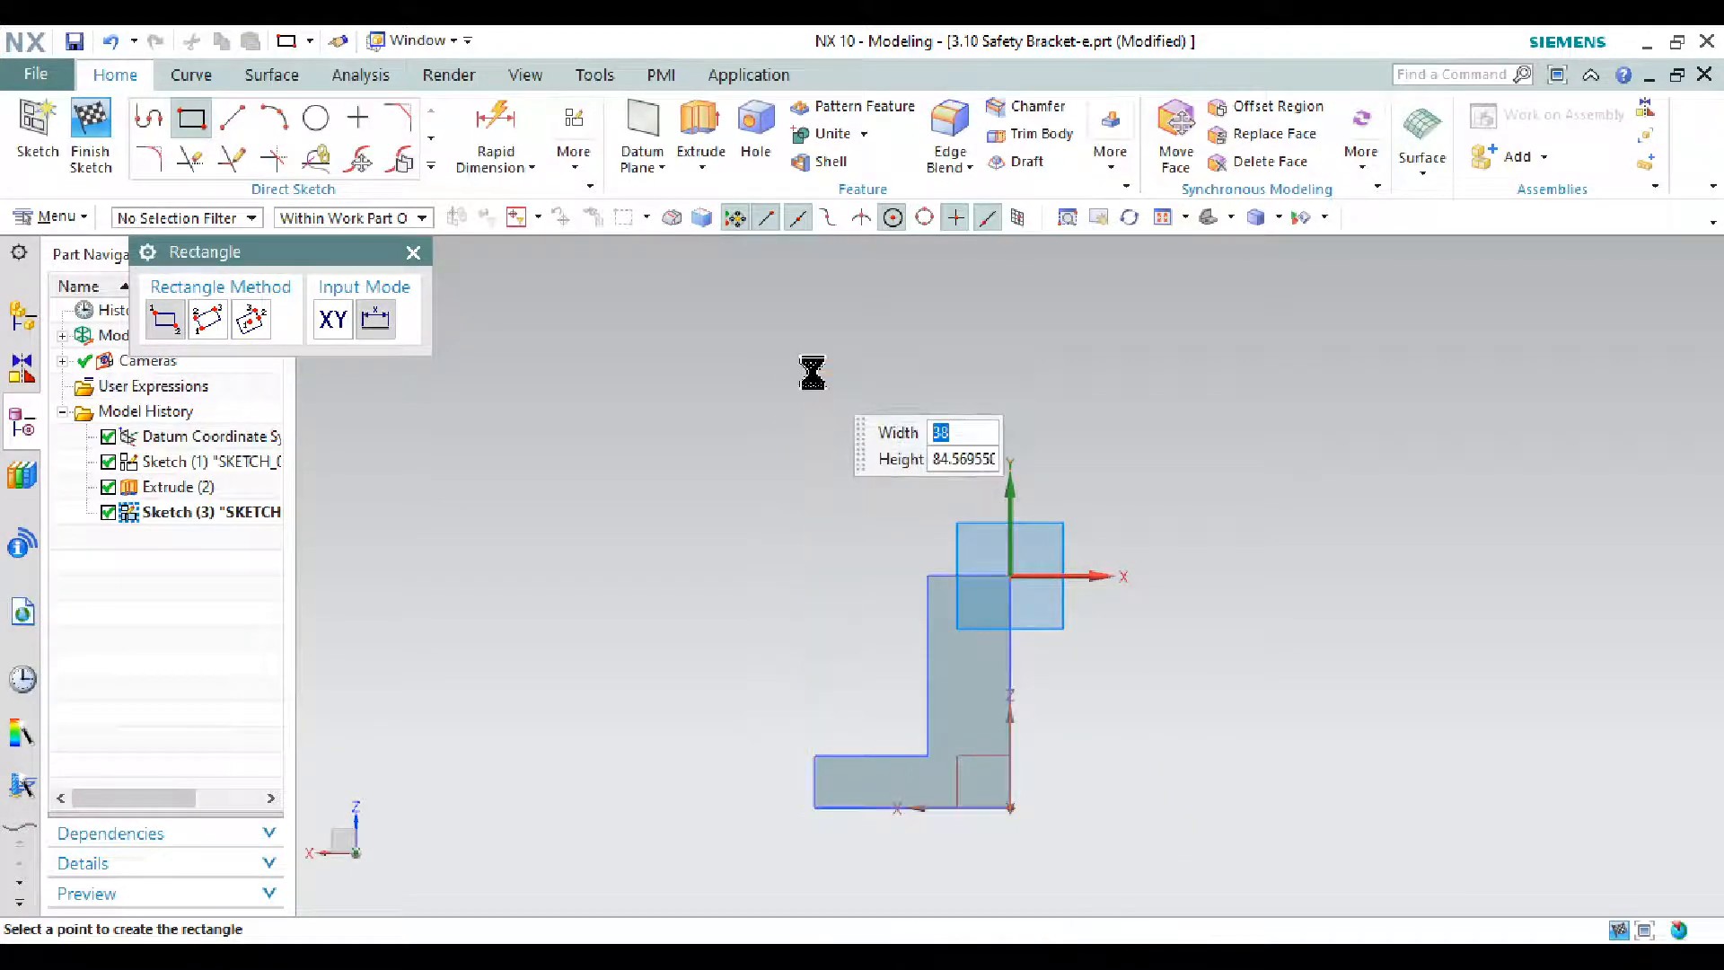
{"action": "left_click", "coordinate": [413, 252]}
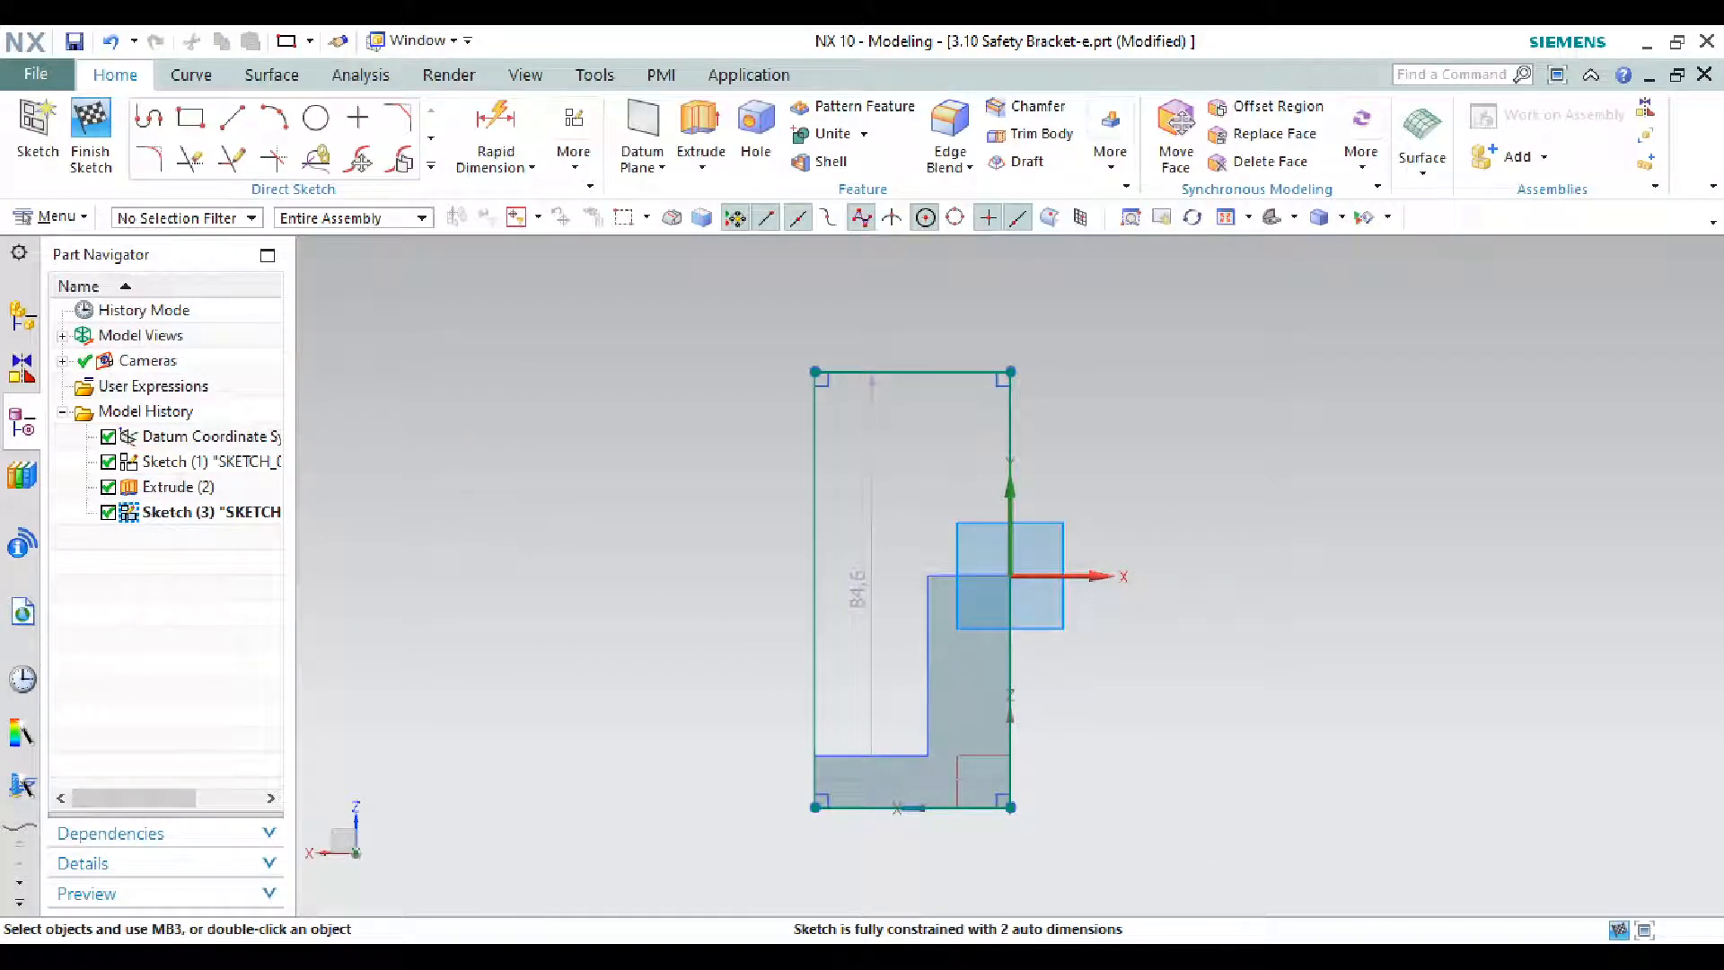
{"action": "left_click", "coordinate": [941, 954]}
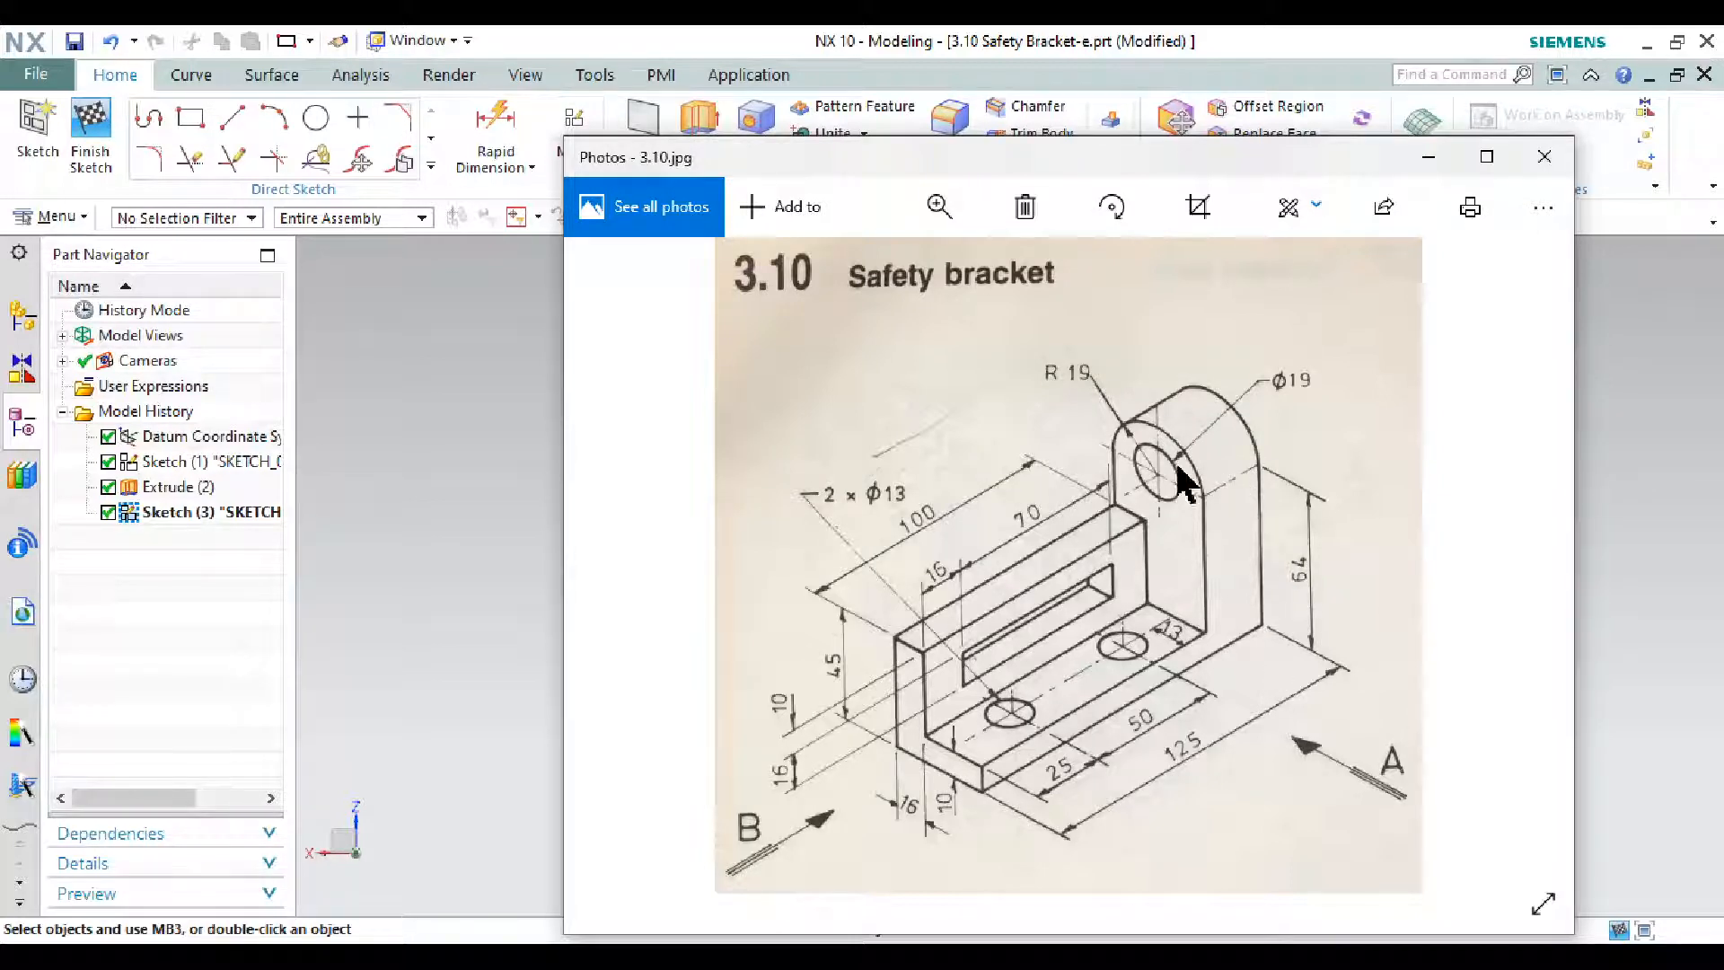
{"action": "left_click", "coordinate": [1429, 158]}
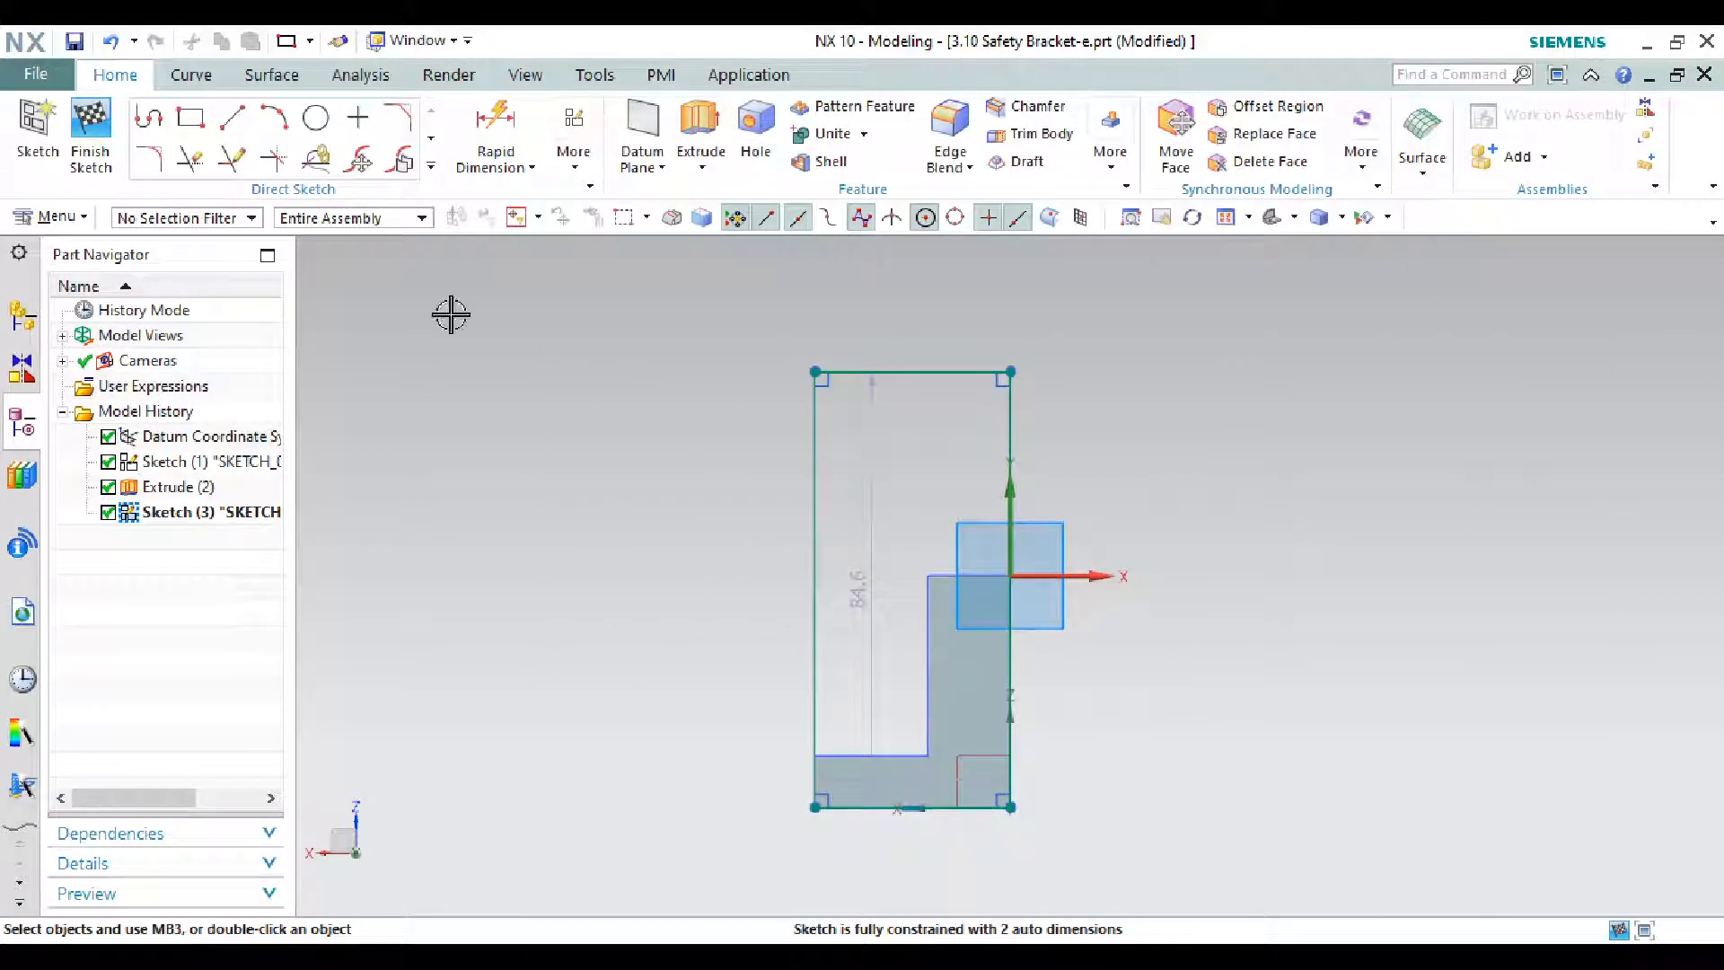
- Set the rectangle height to the expression 64+19 (83), keeping the expression
{"action": "left_click_drag", "start_coordinate": [871, 575], "coordinate": [747, 557]}
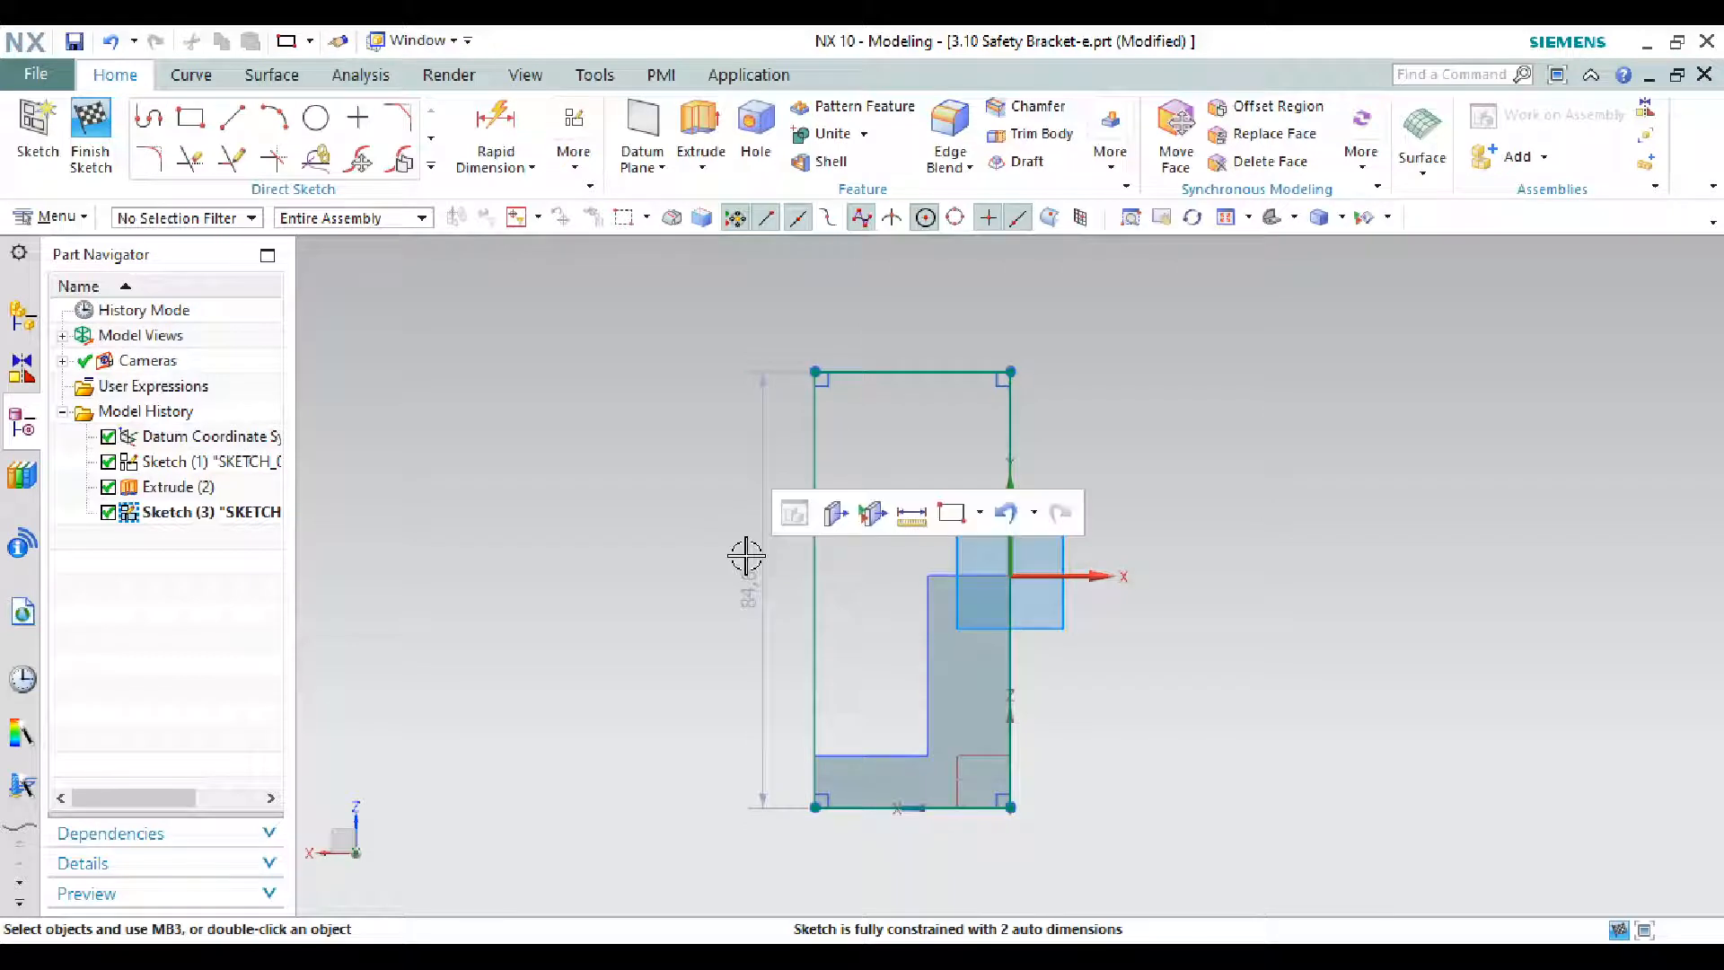
{"action": "double_click", "coordinate": [748, 584]}
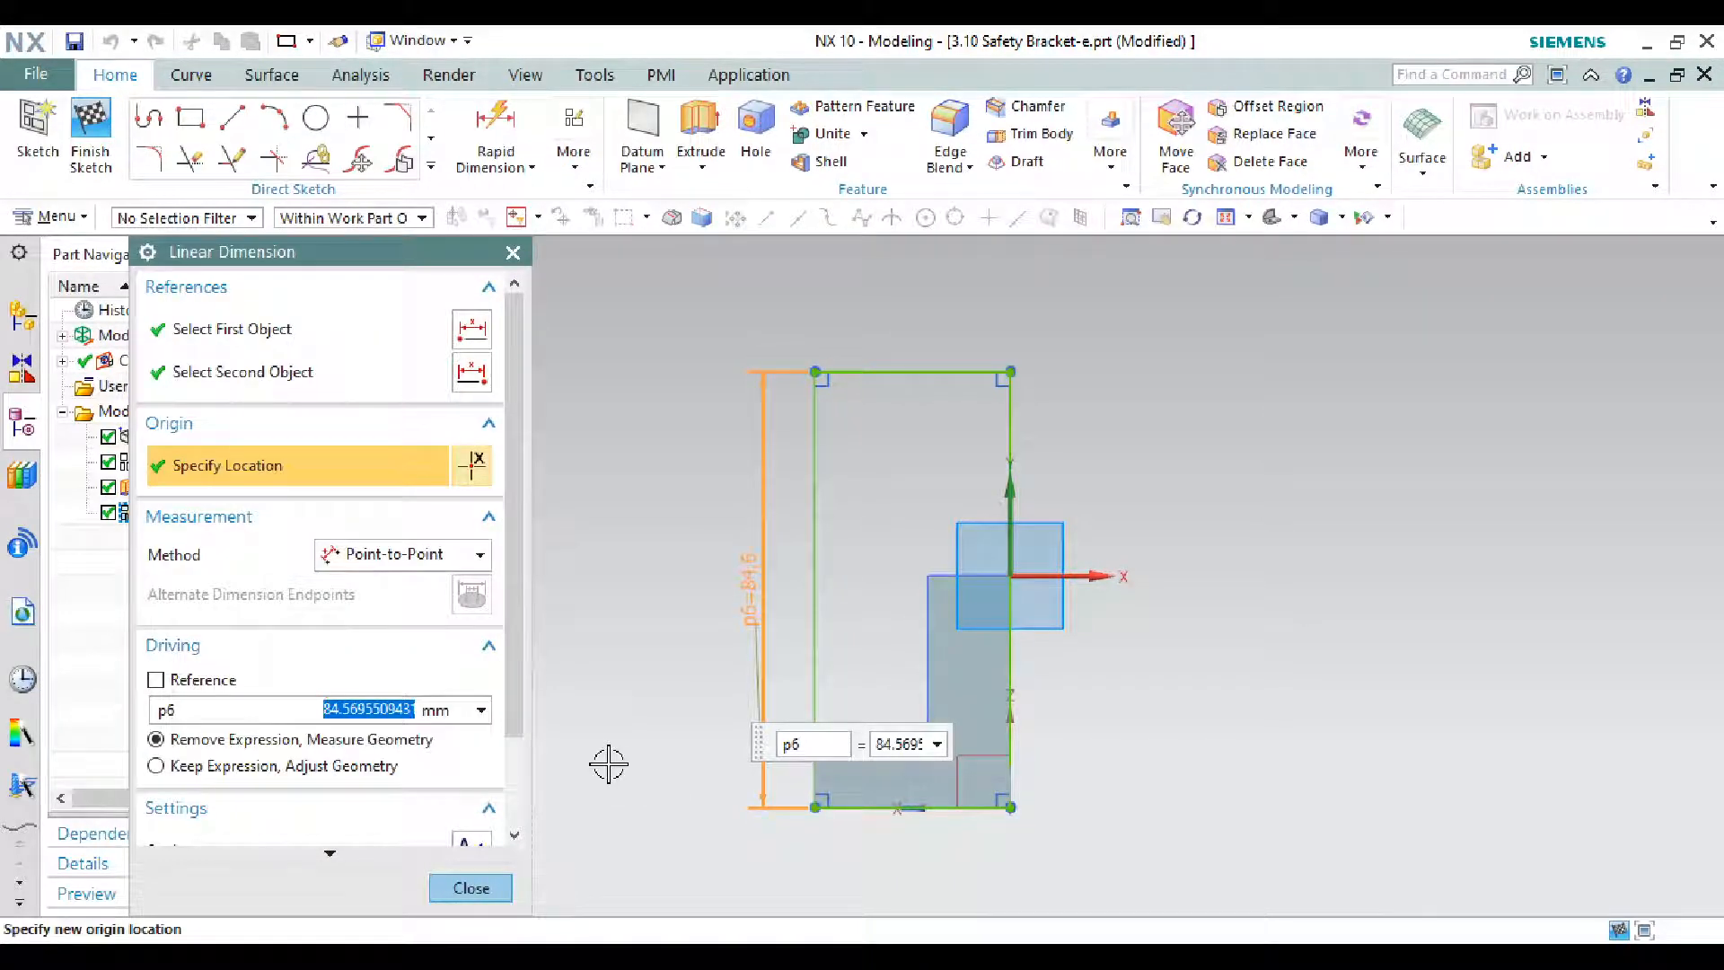
{"action": "key", "text": "BackSpace"}
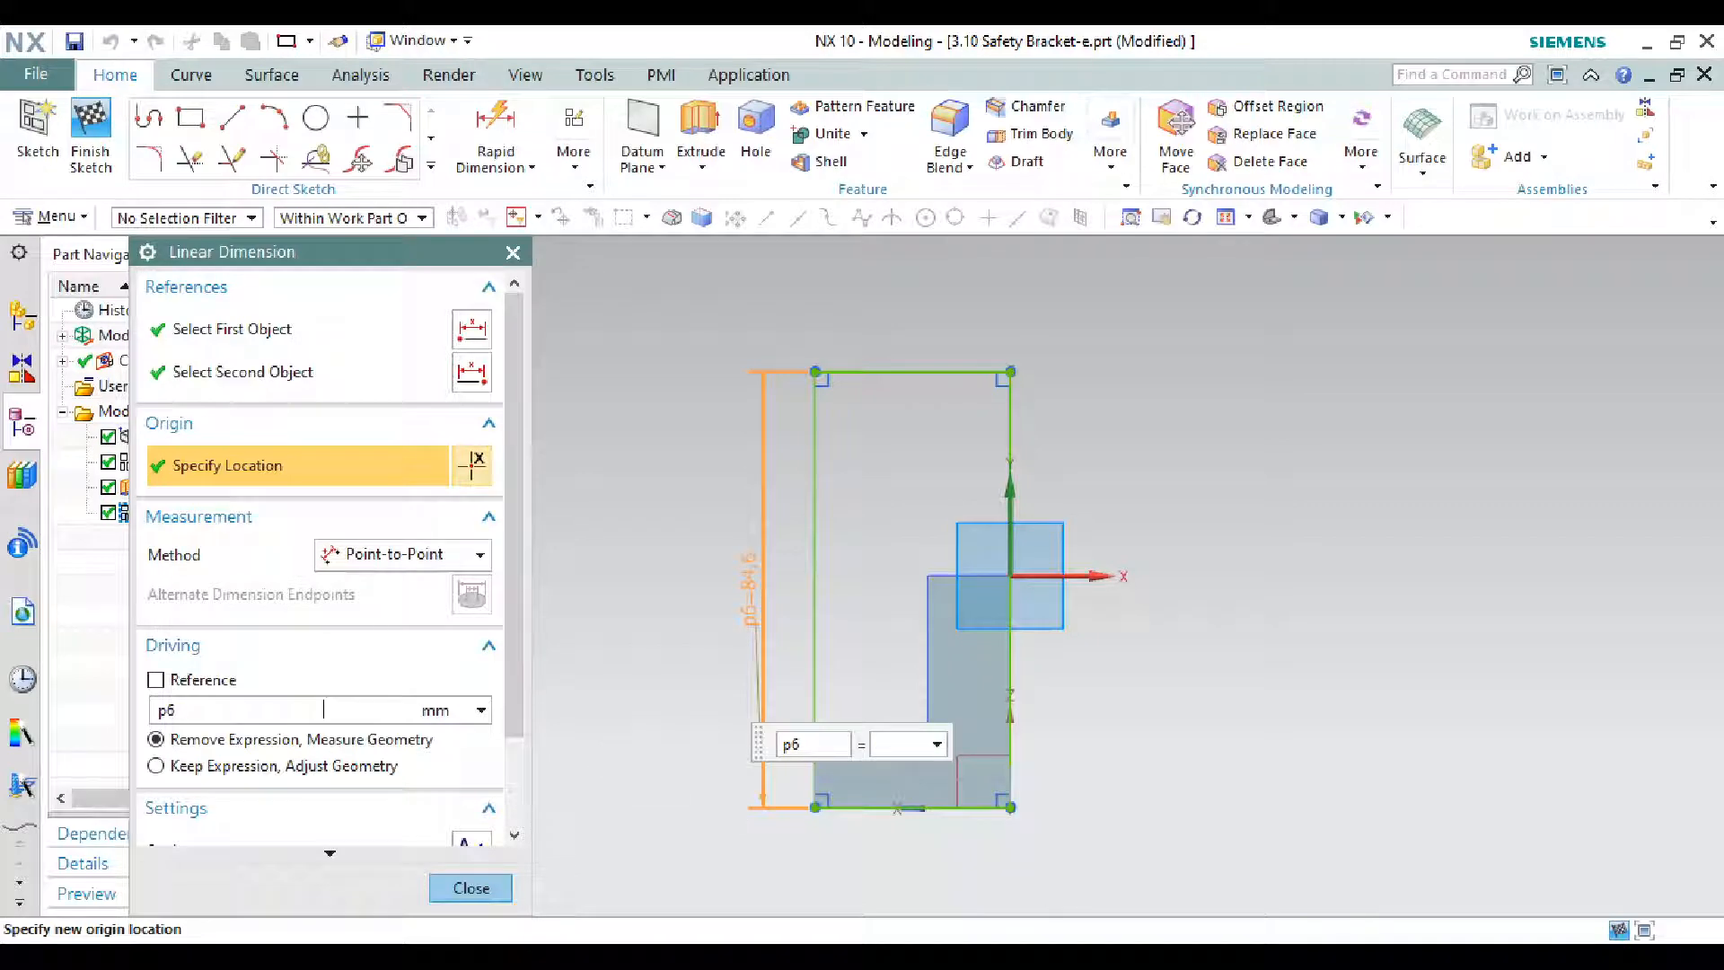
{"action": "key", "text": "alt+Tab"}
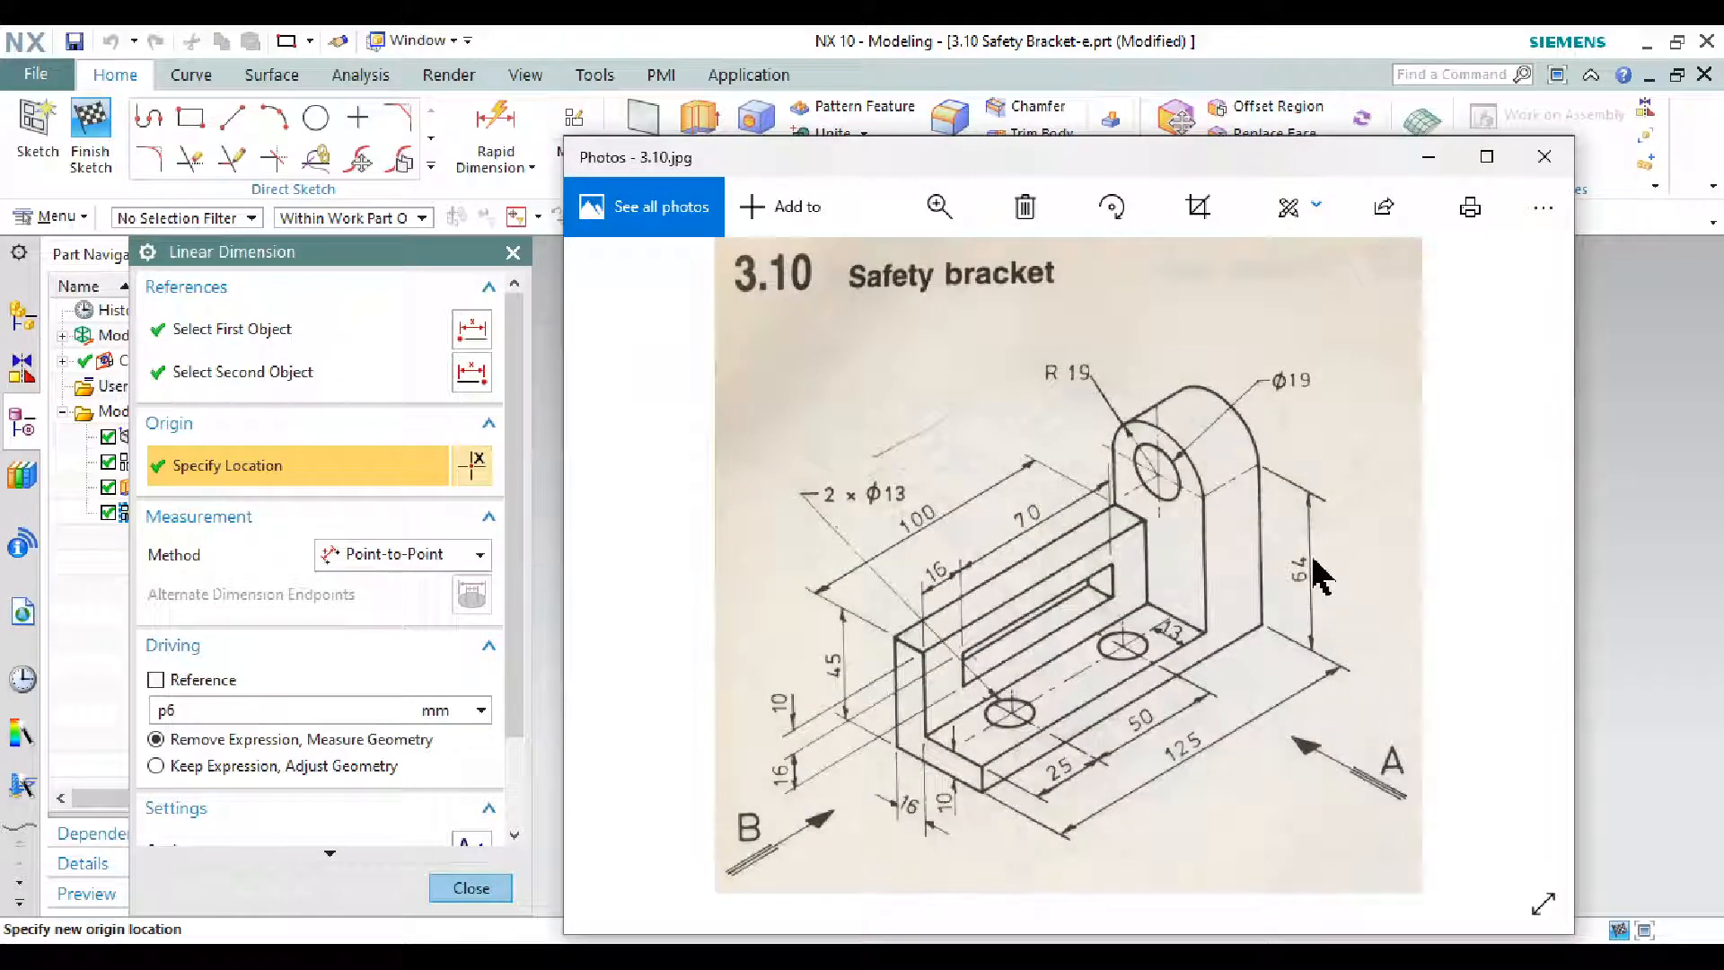
{"action": "left_click", "coordinate": [1424, 160]}
{"action": "left_click", "coordinate": [316, 705]}
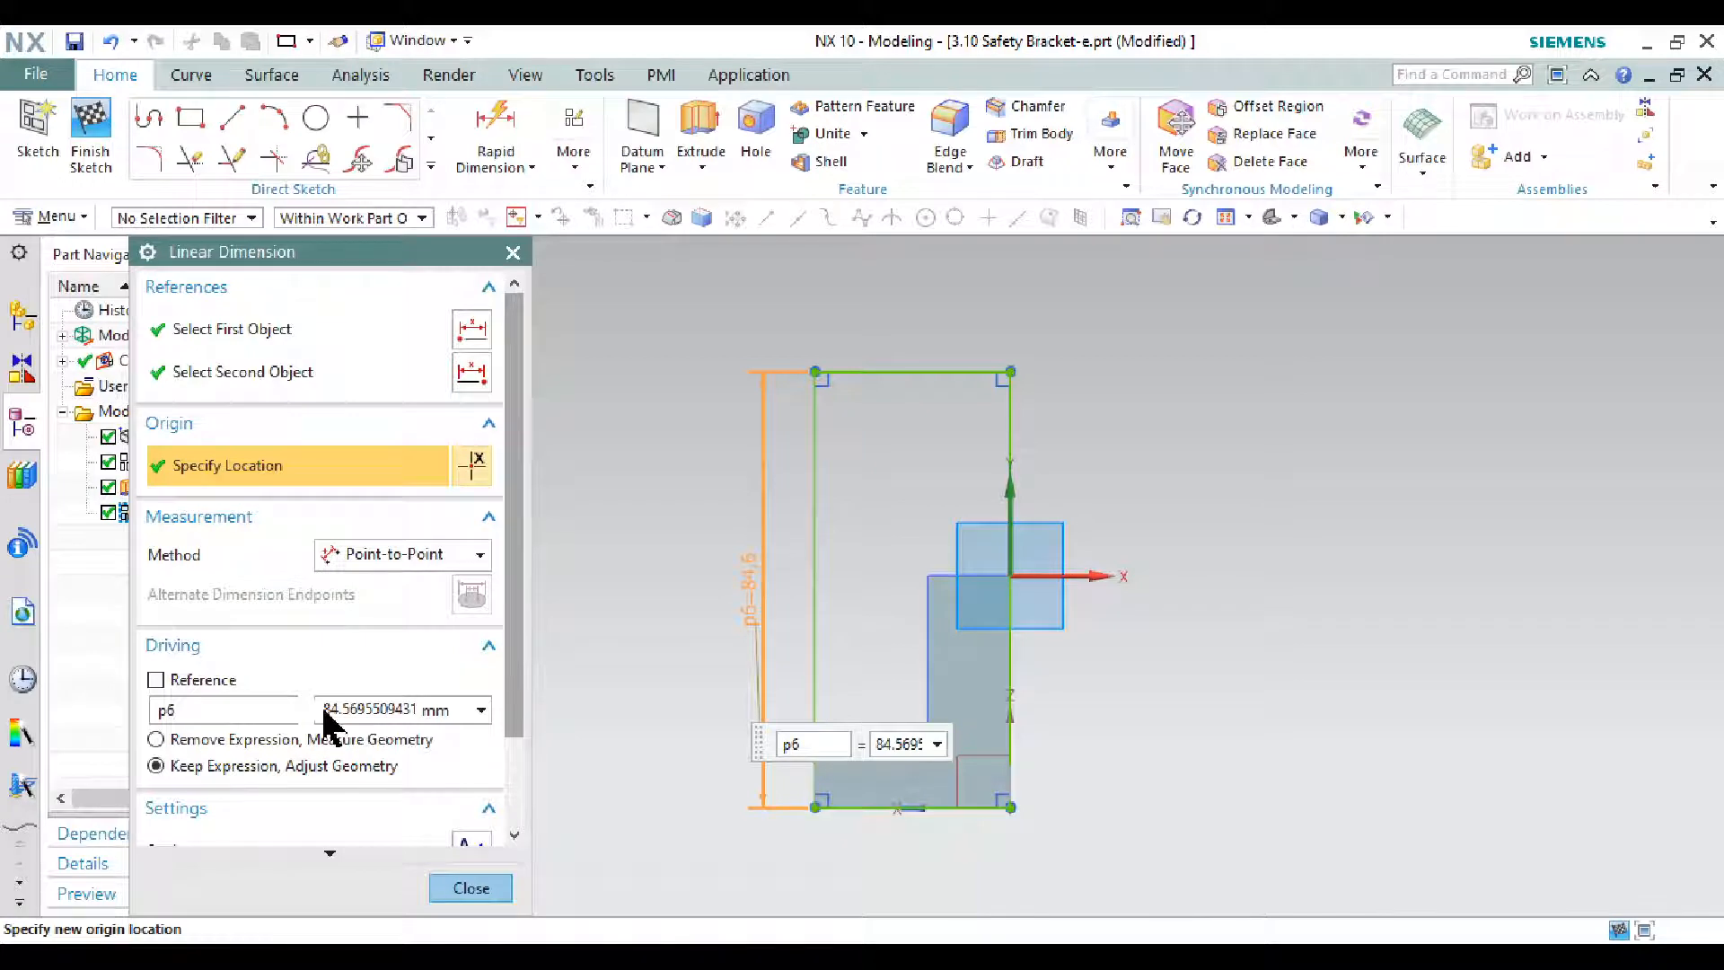
{"action": "left_click_drag", "start_coordinate": [328, 710], "coordinate": [538, 719]}
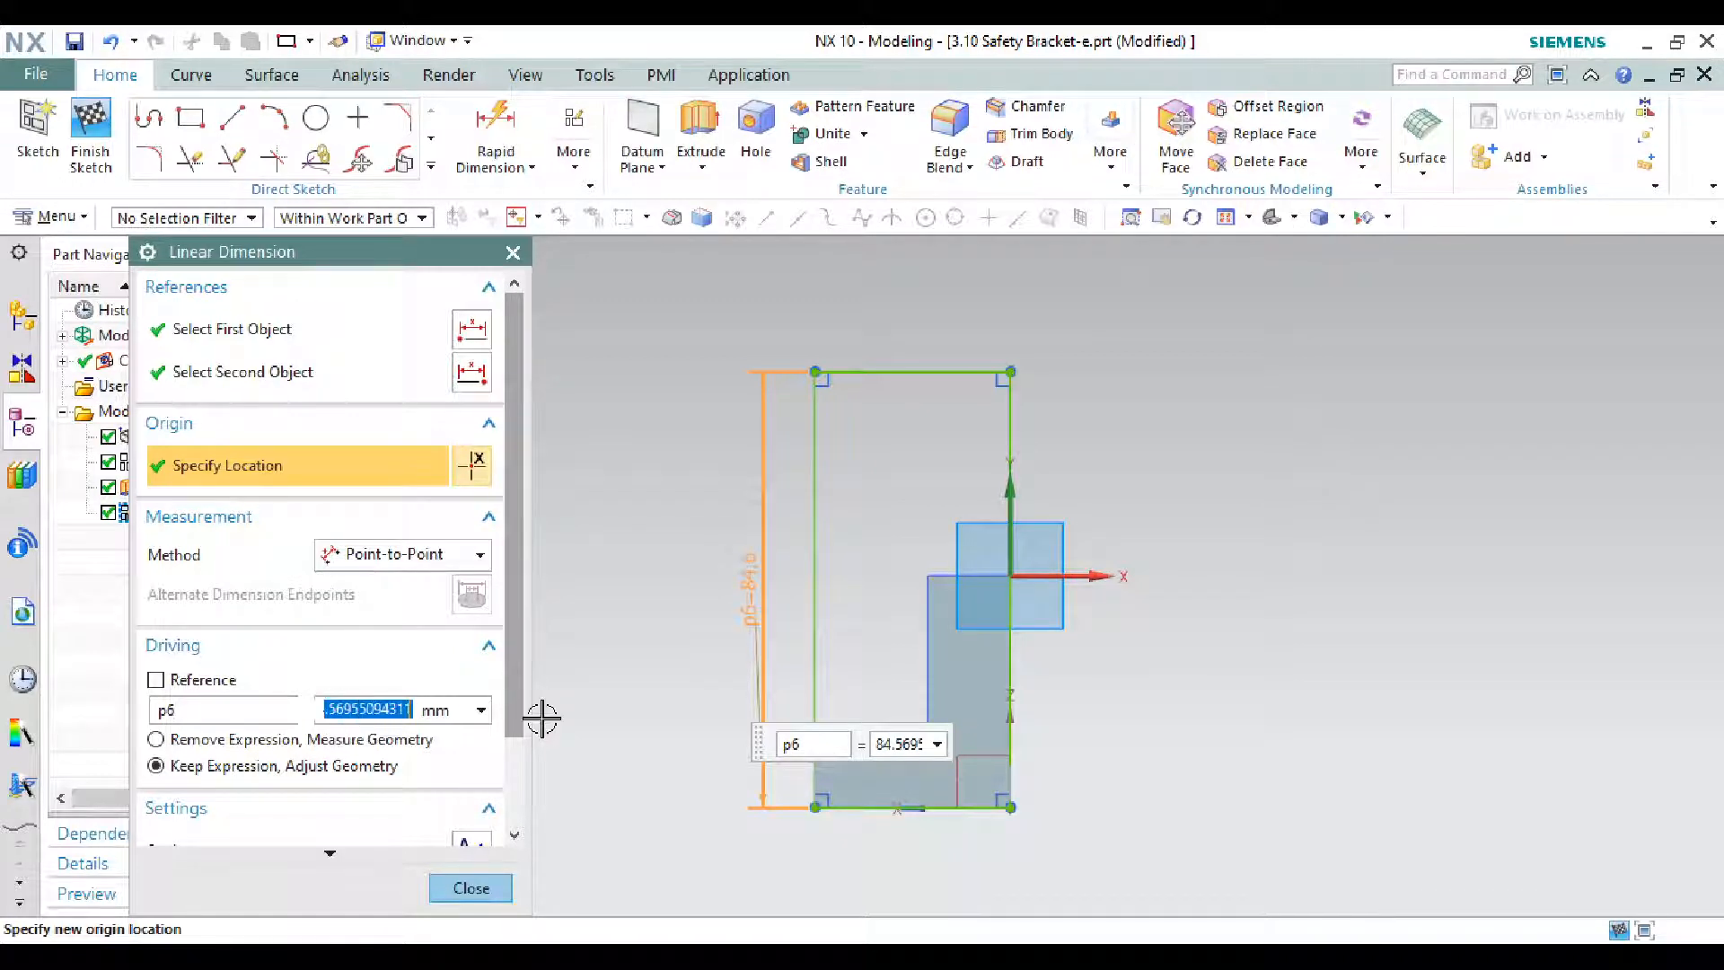
{"action": "type", "text": "84"}
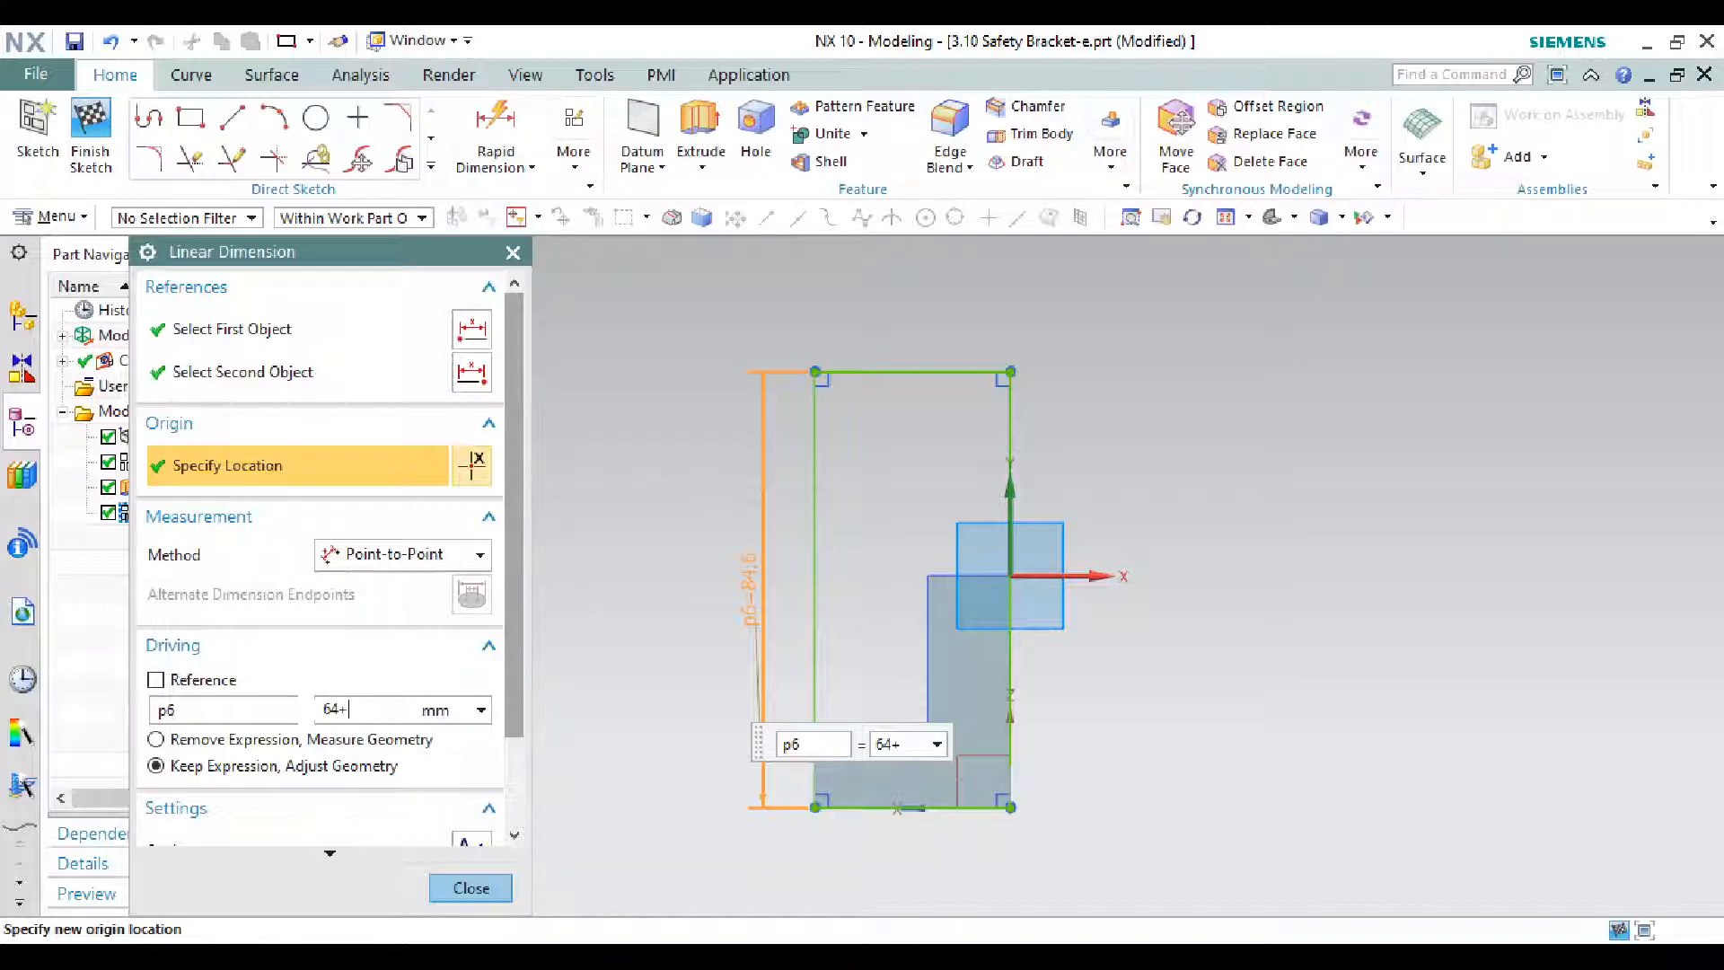
{"action": "type", "text": "+19"}
{"action": "key", "text": "Return"}
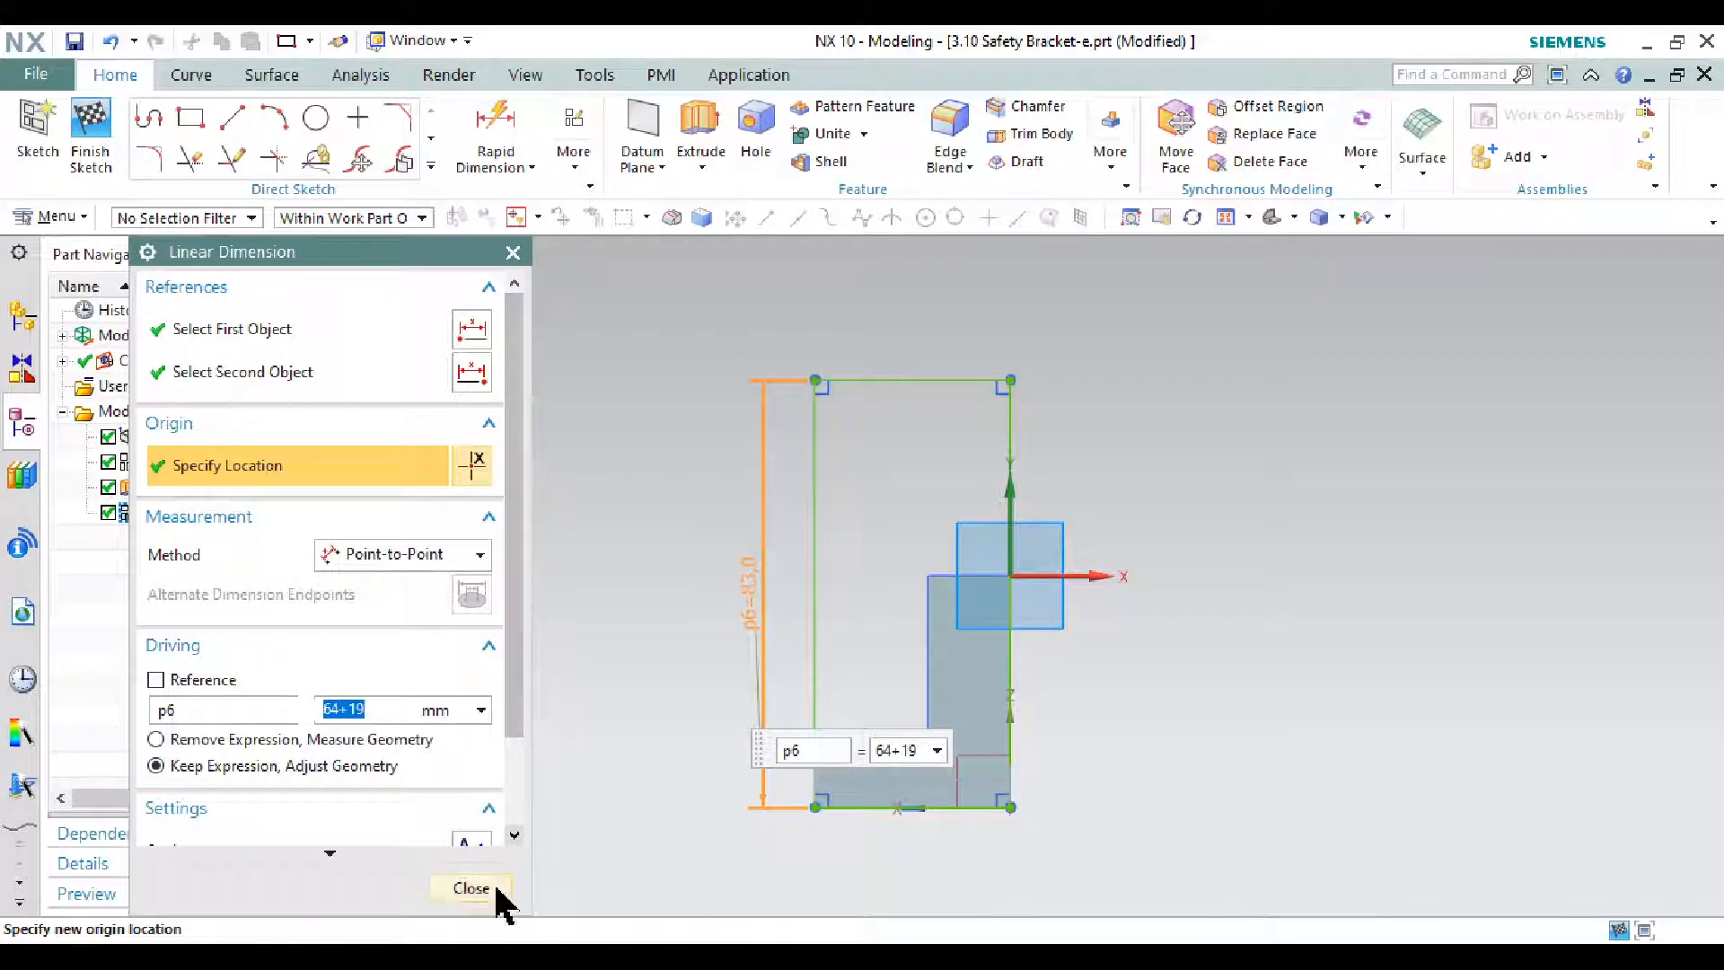
{"action": "left_click", "coordinate": [492, 889]}
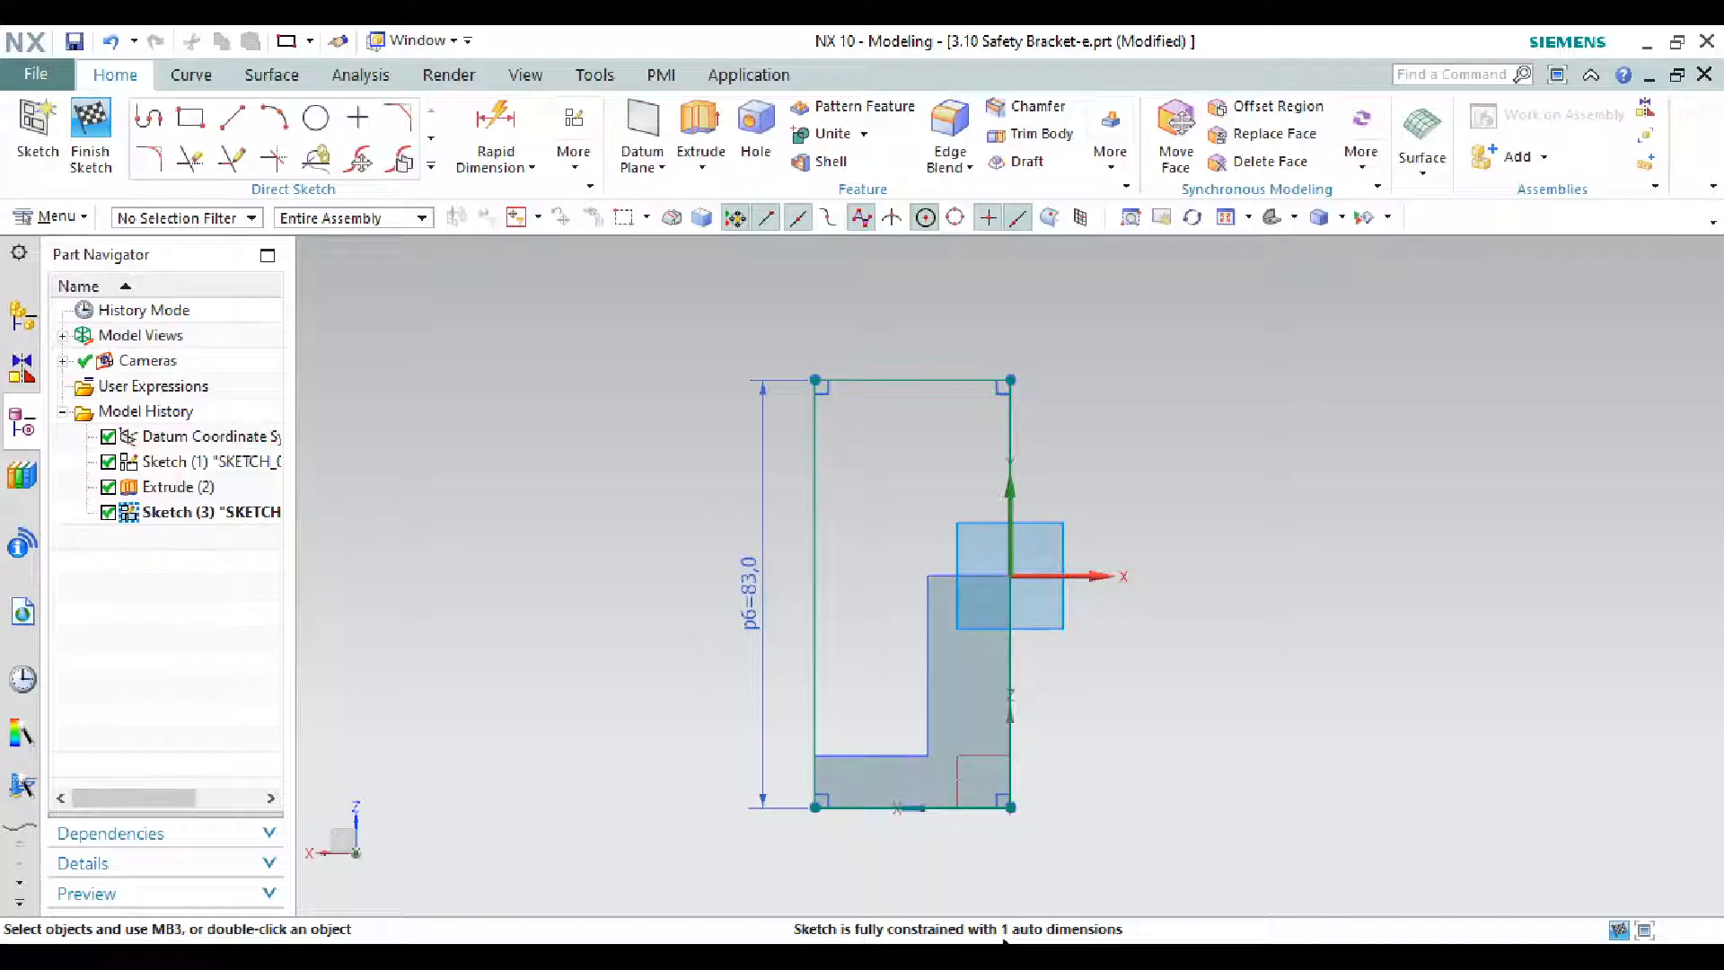
- Make the rectangle's lower-left corner coincident with the profile's lower-left corner
{"action": "scroll", "coordinate": [954, 789], "scroll_direction": "up", "scroll_amount": 3}
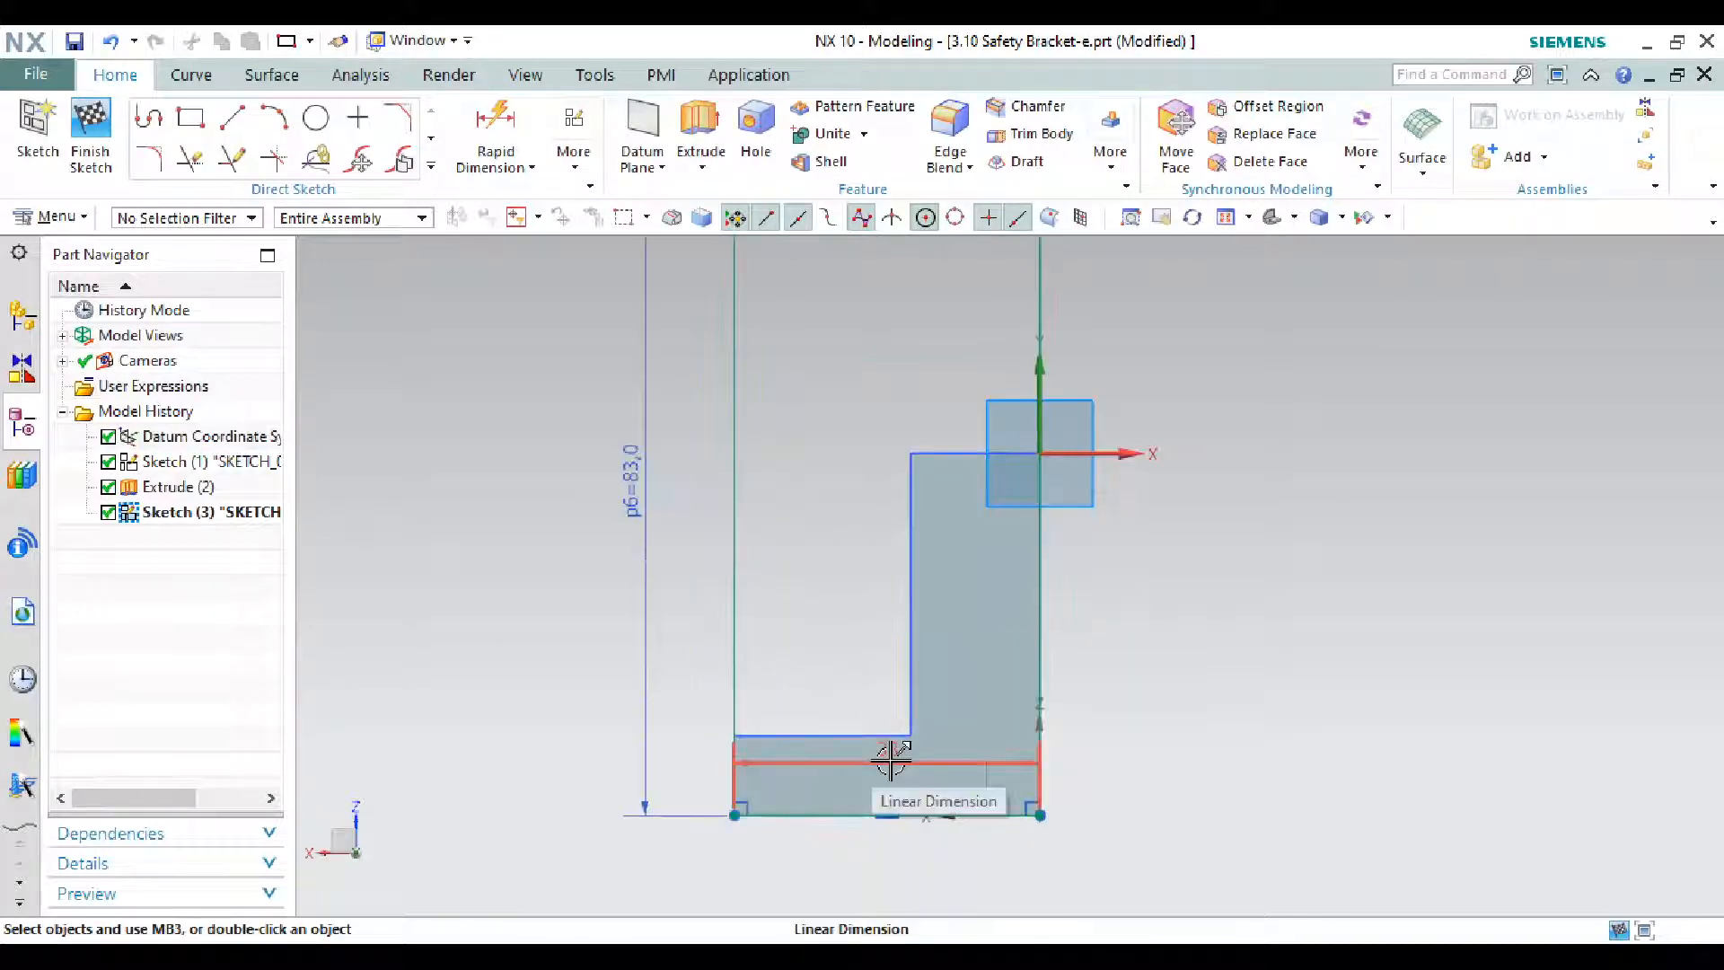
{"action": "left_click_drag", "start_coordinate": [735, 816], "coordinate": [665, 814]}
{"action": "scroll", "coordinate": [696, 861], "scroll_direction": "up", "scroll_amount": 3}
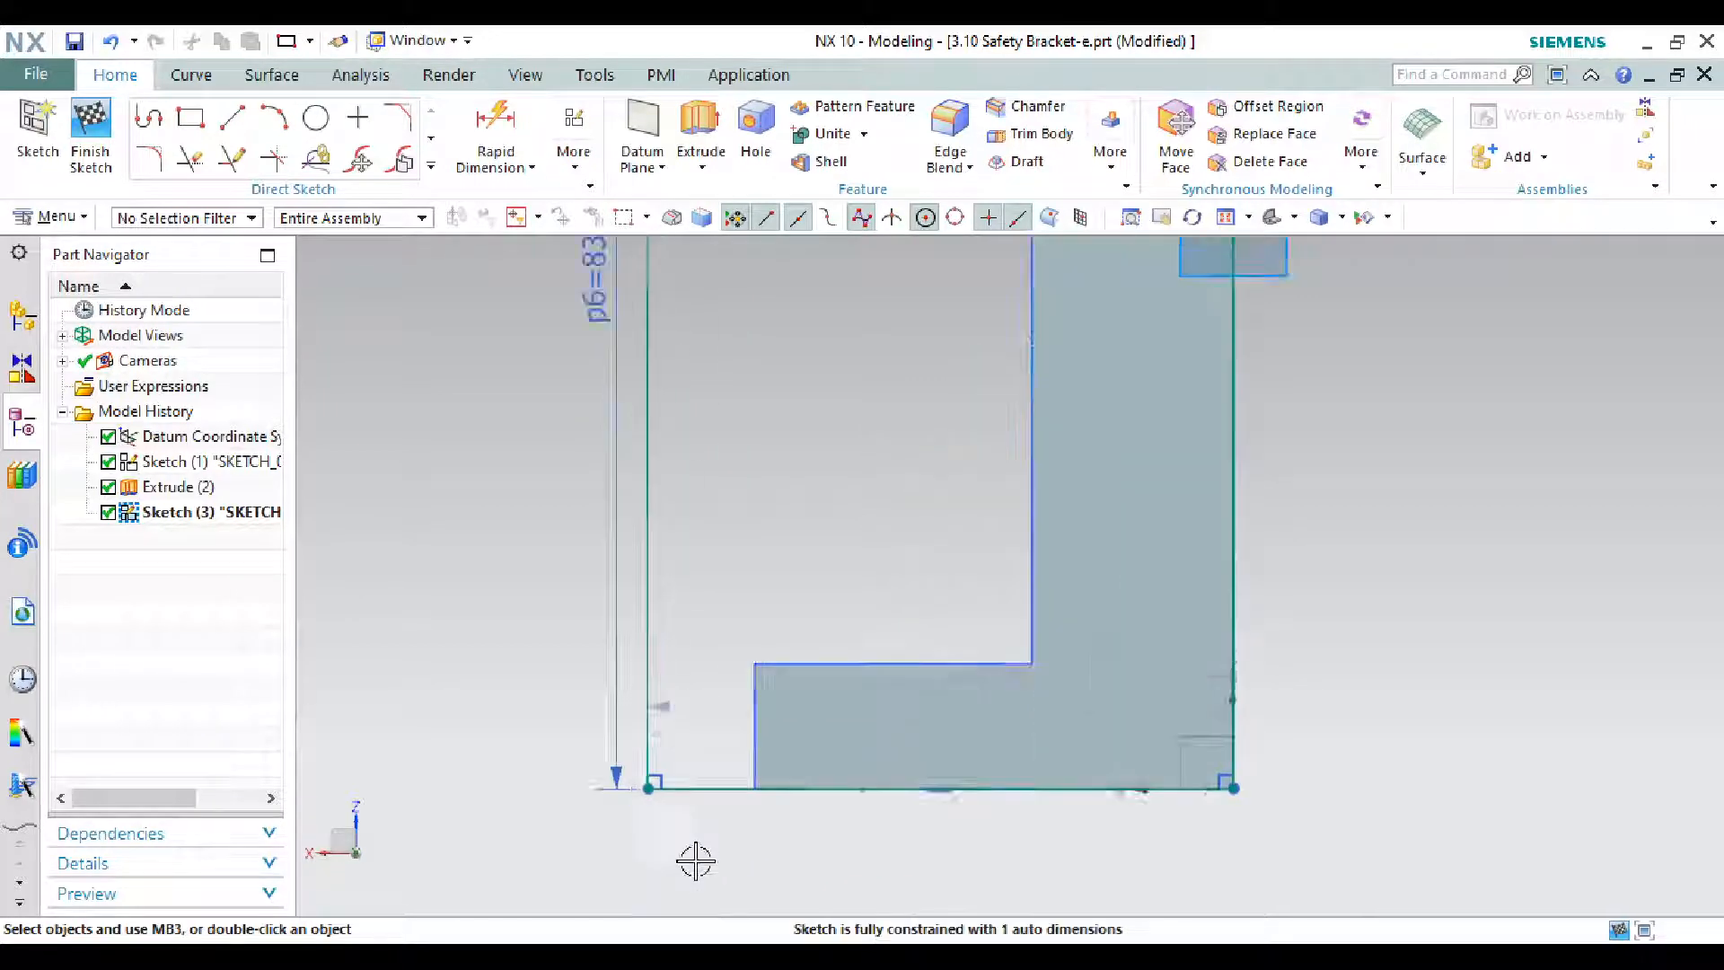
{"action": "left_click", "coordinate": [638, 773]}
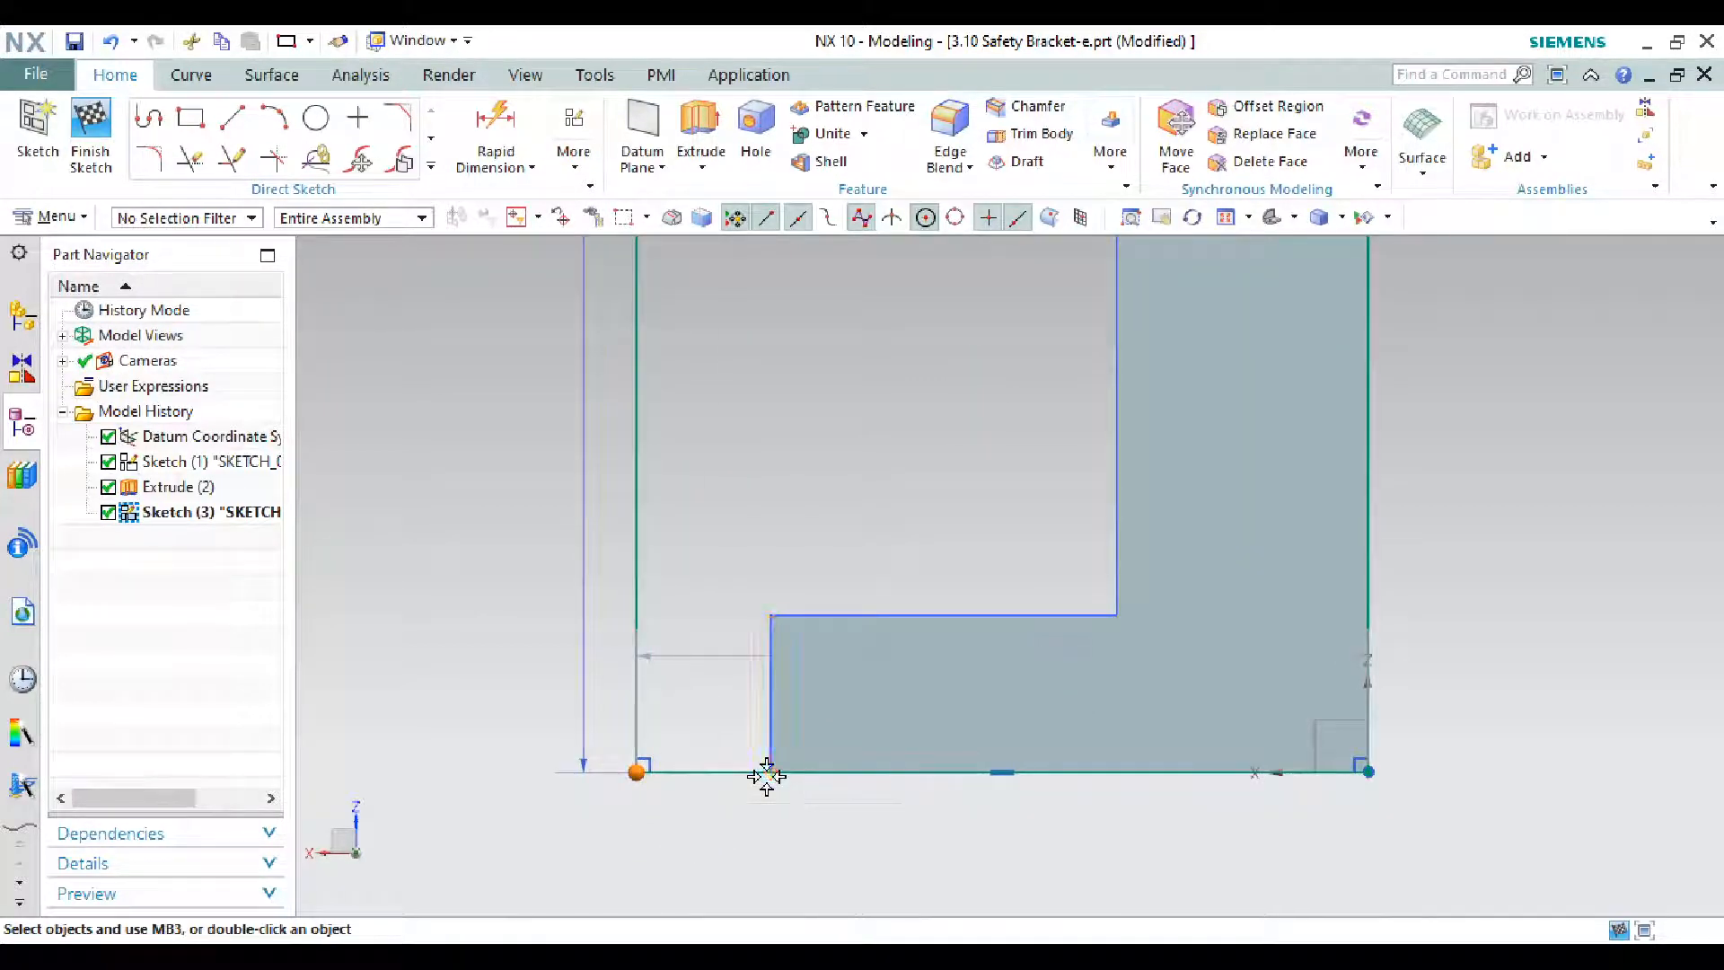
{"action": "left_click", "coordinate": [768, 772]}
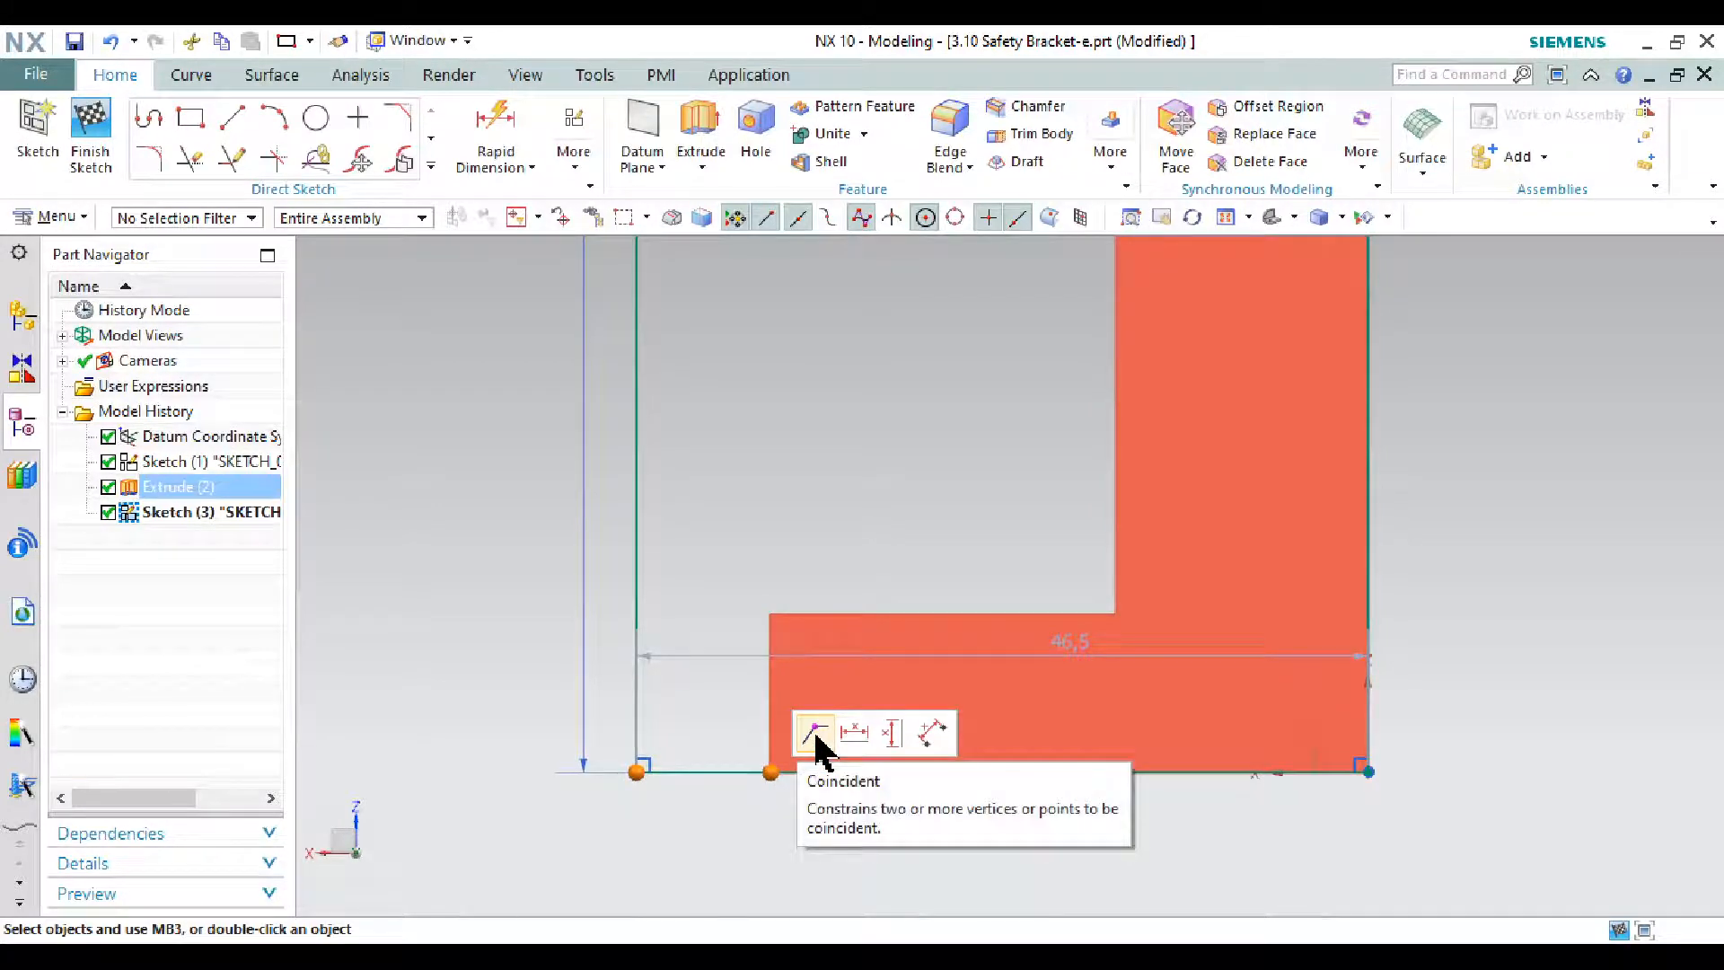
{"action": "left_click", "coordinate": [816, 735]}
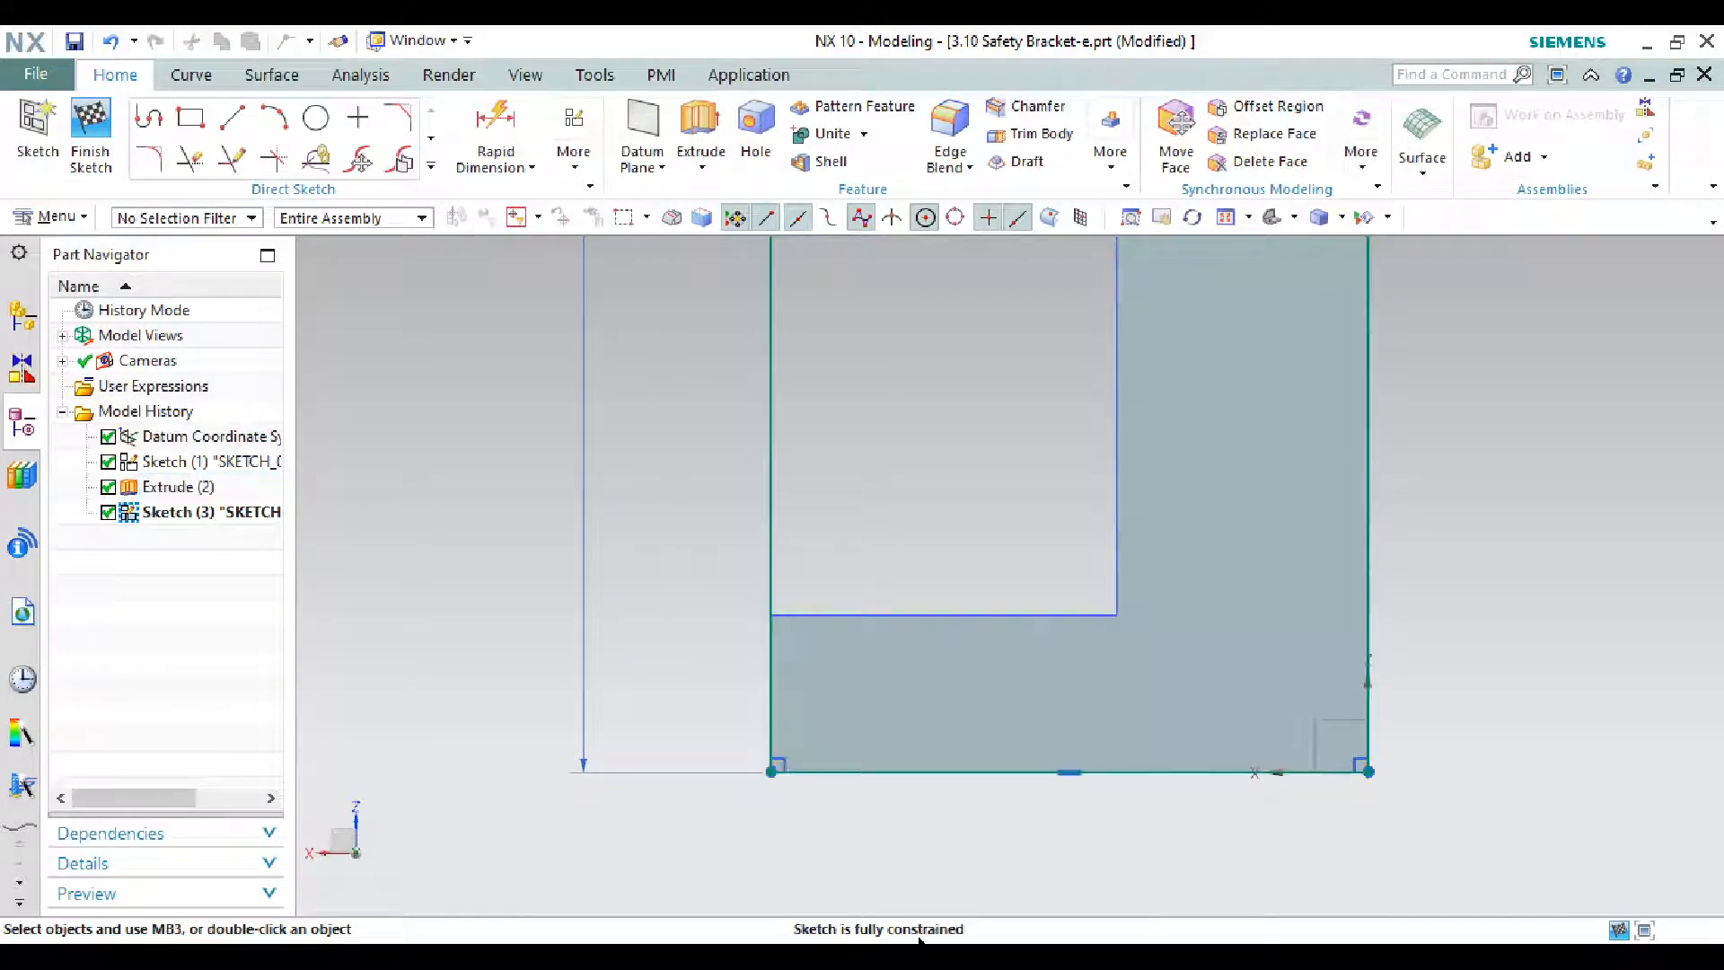
{"action": "key", "text": "alt+Tab"}
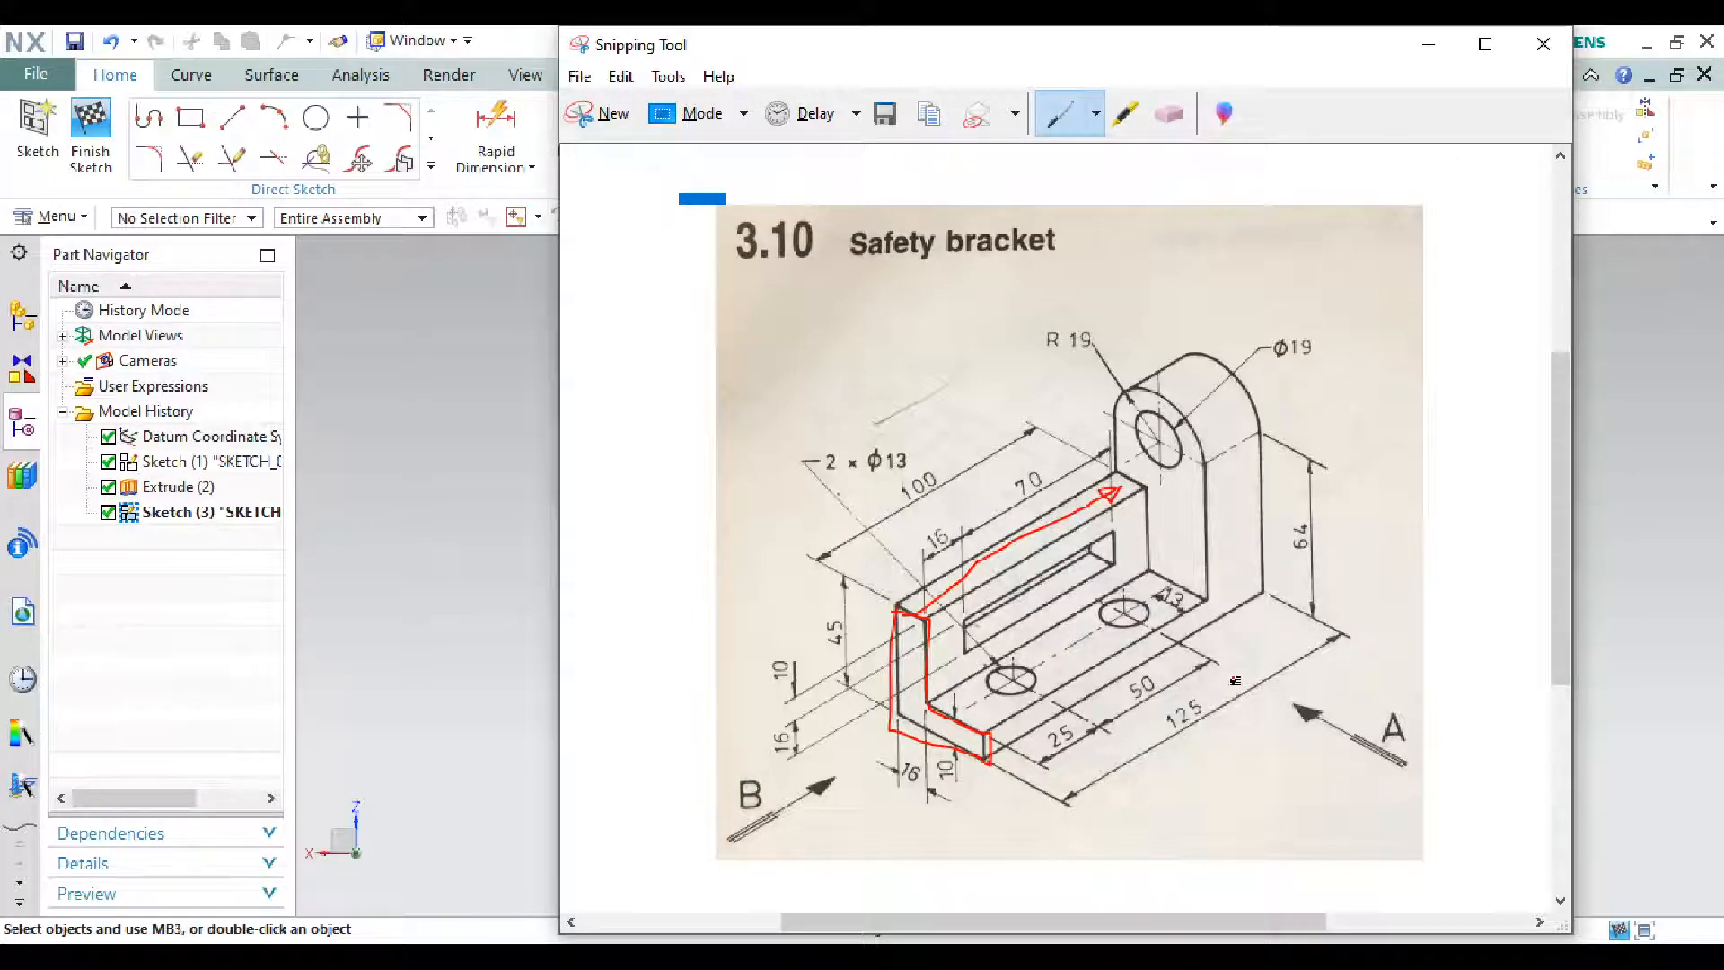
- Circle the 125 and 100 dimensions in red on the bracket drawing, then minimize it
{"action": "left_click_drag", "start_coordinate": [1121, 729], "coordinate": [1235, 689]}
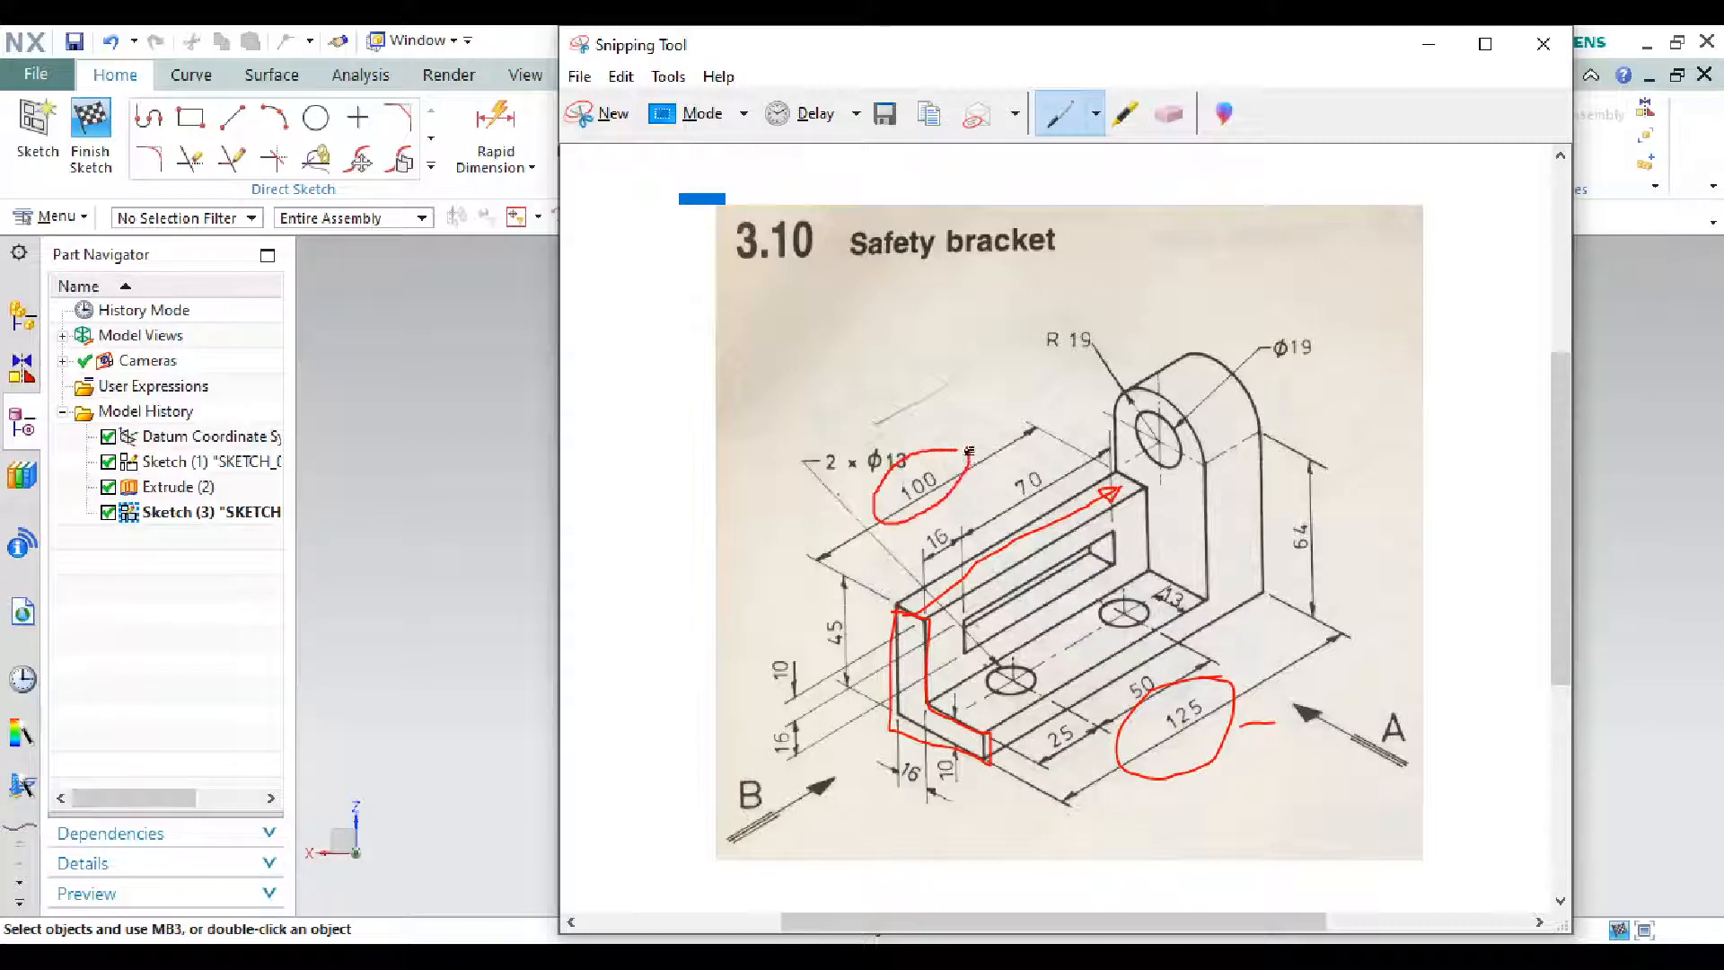
{"action": "left_click_drag", "start_coordinate": [969, 452], "coordinate": [968, 459]}
{"action": "left_click", "coordinate": [1427, 45]}
- Extrude the upright wall rectangle 25 mm (125-100), uniting it with the base
{"action": "scroll", "coordinate": [1043, 772], "scroll_direction": "down", "scroll_amount": 1}
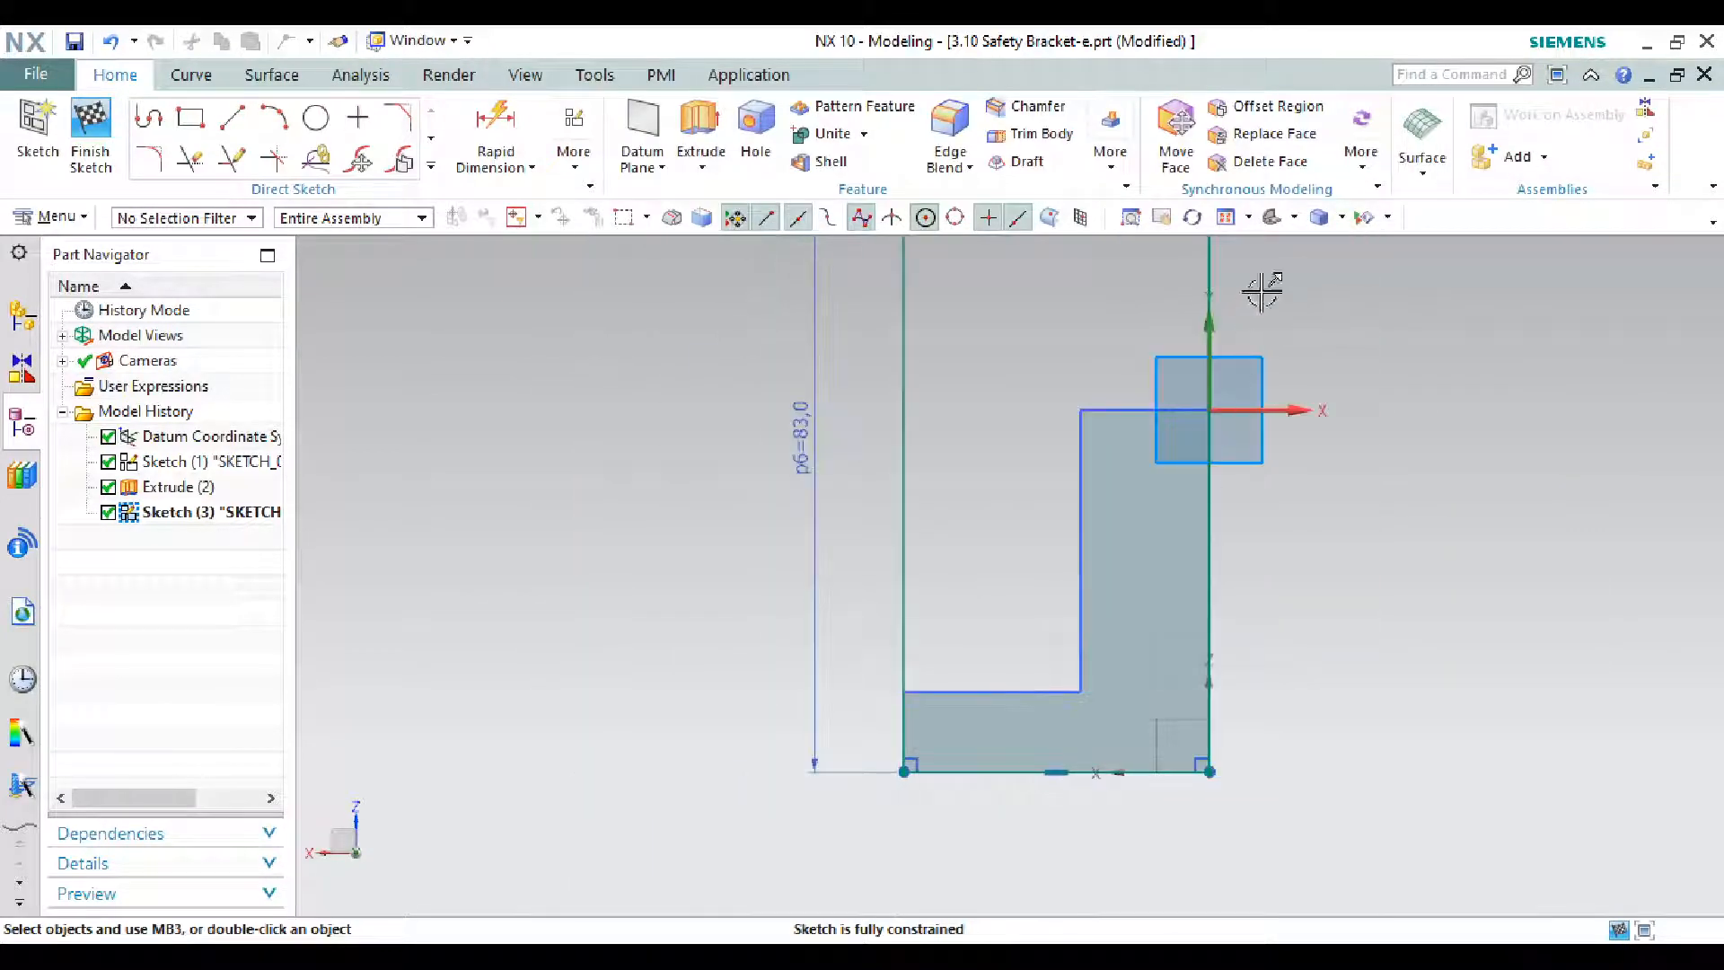
{"action": "left_click", "coordinate": [1271, 218]}
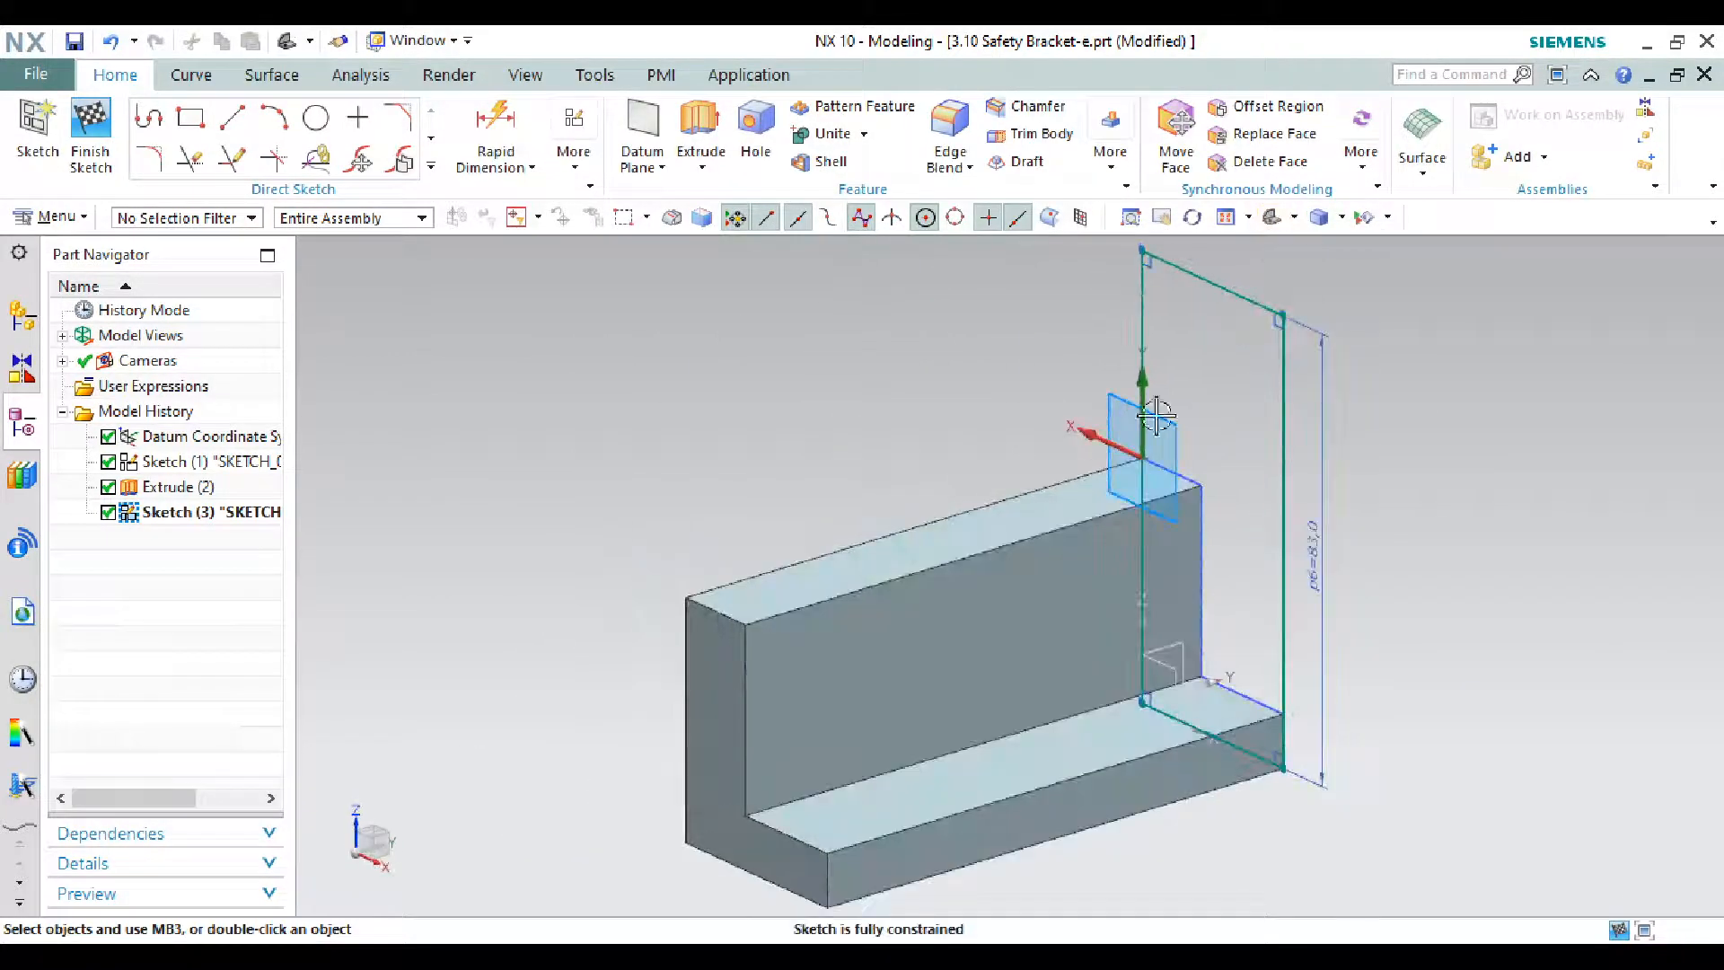
{"action": "left_click", "coordinate": [92, 139]}
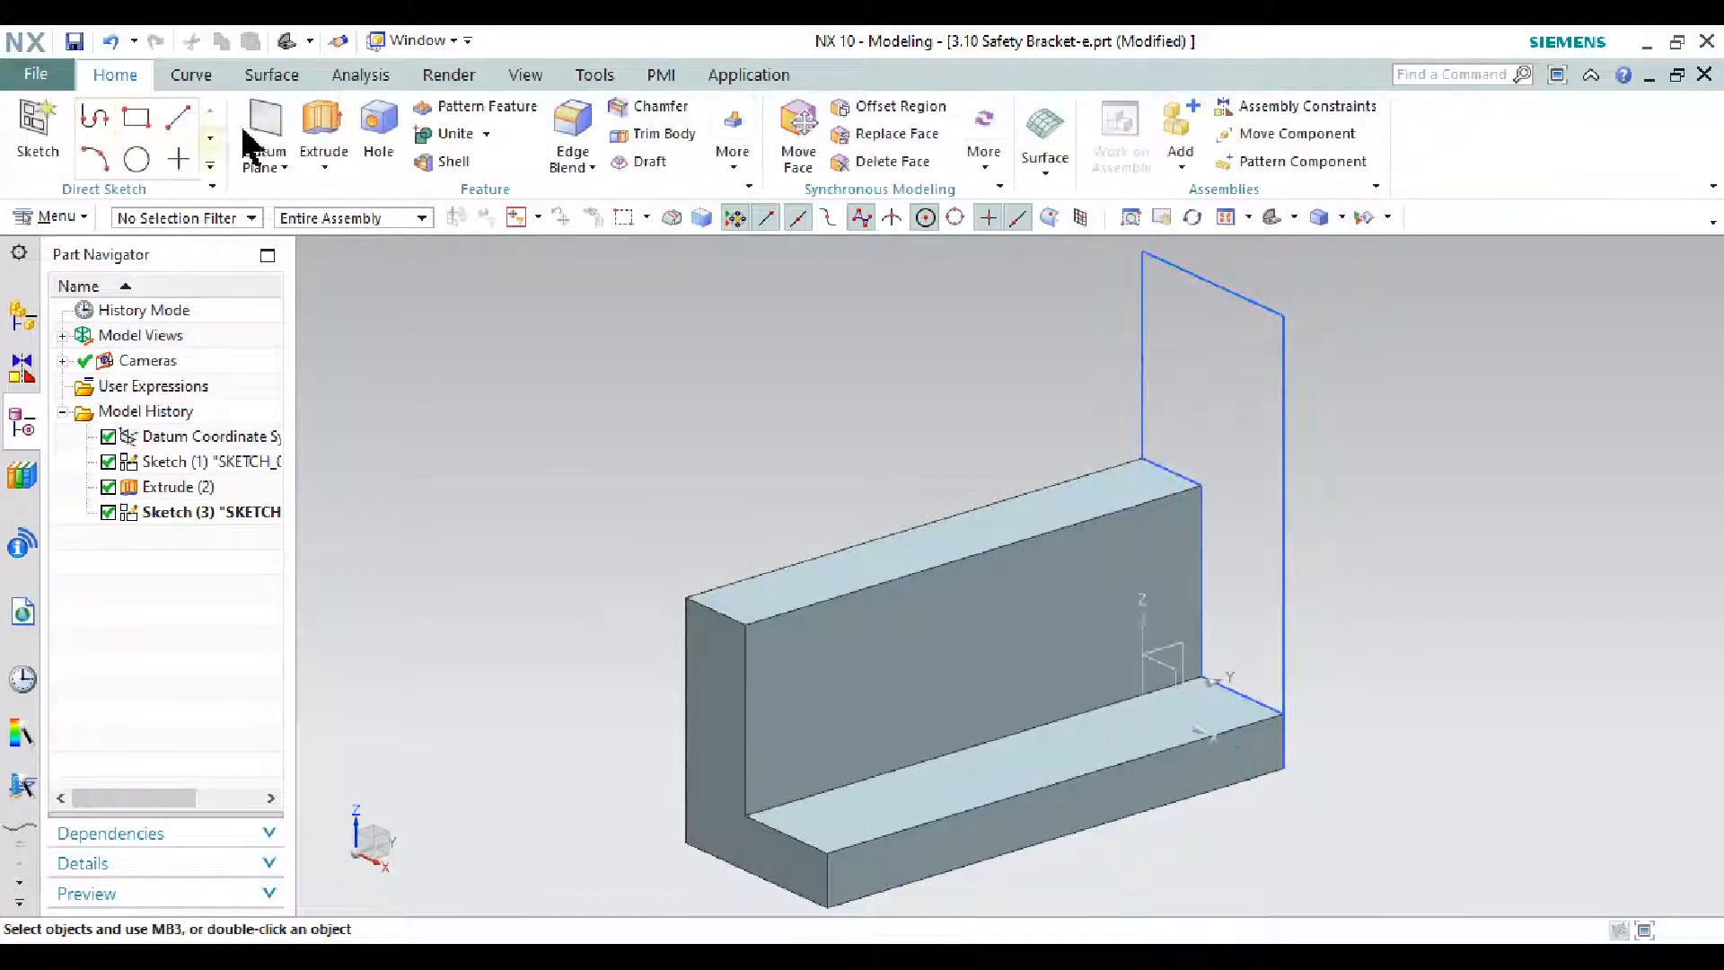
{"action": "left_click", "coordinate": [324, 135]}
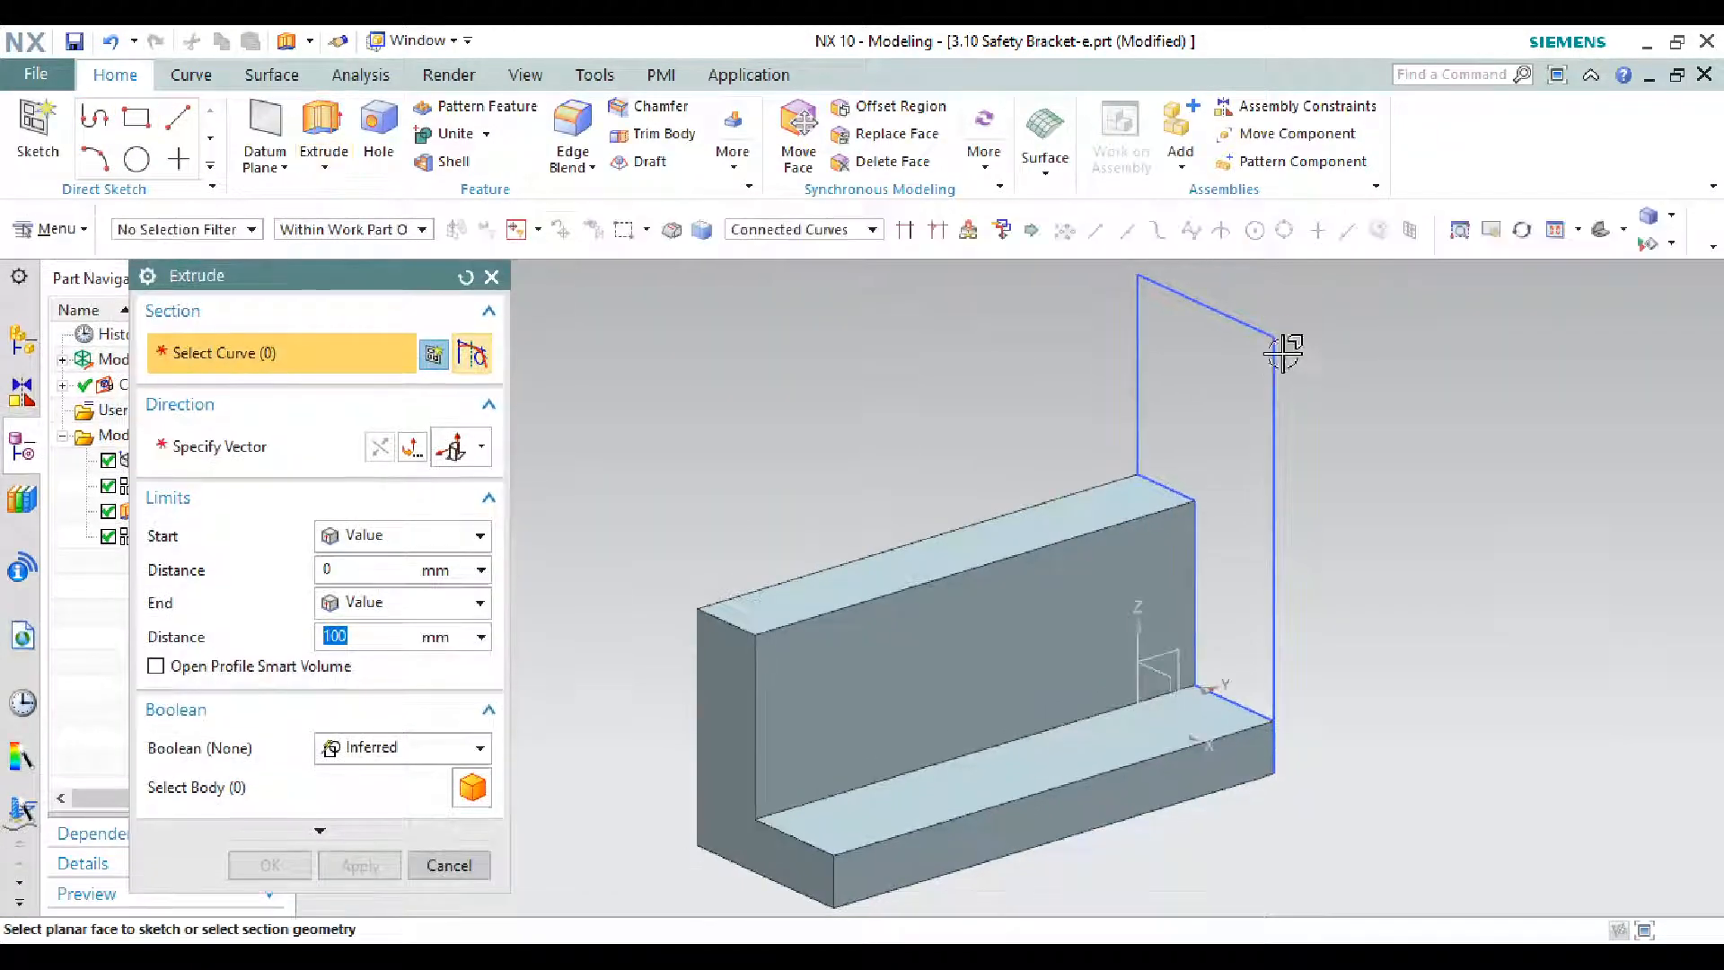
{"action": "left_click", "coordinate": [1273, 361]}
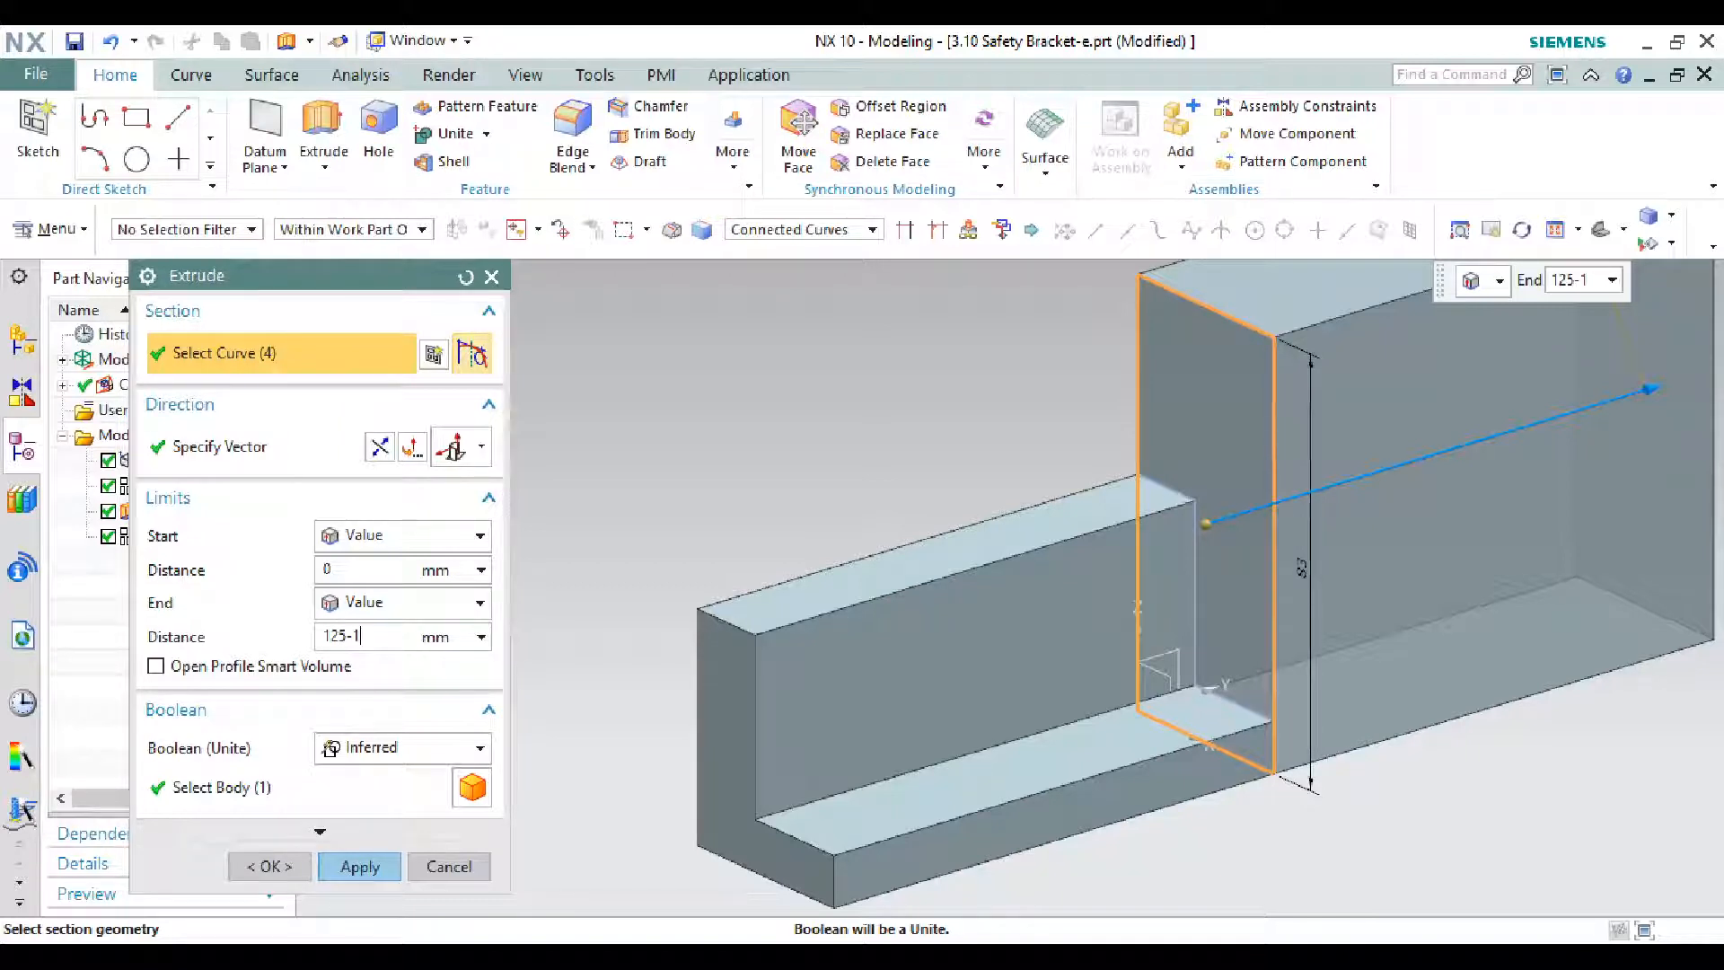
{"action": "key", "text": "Return"}
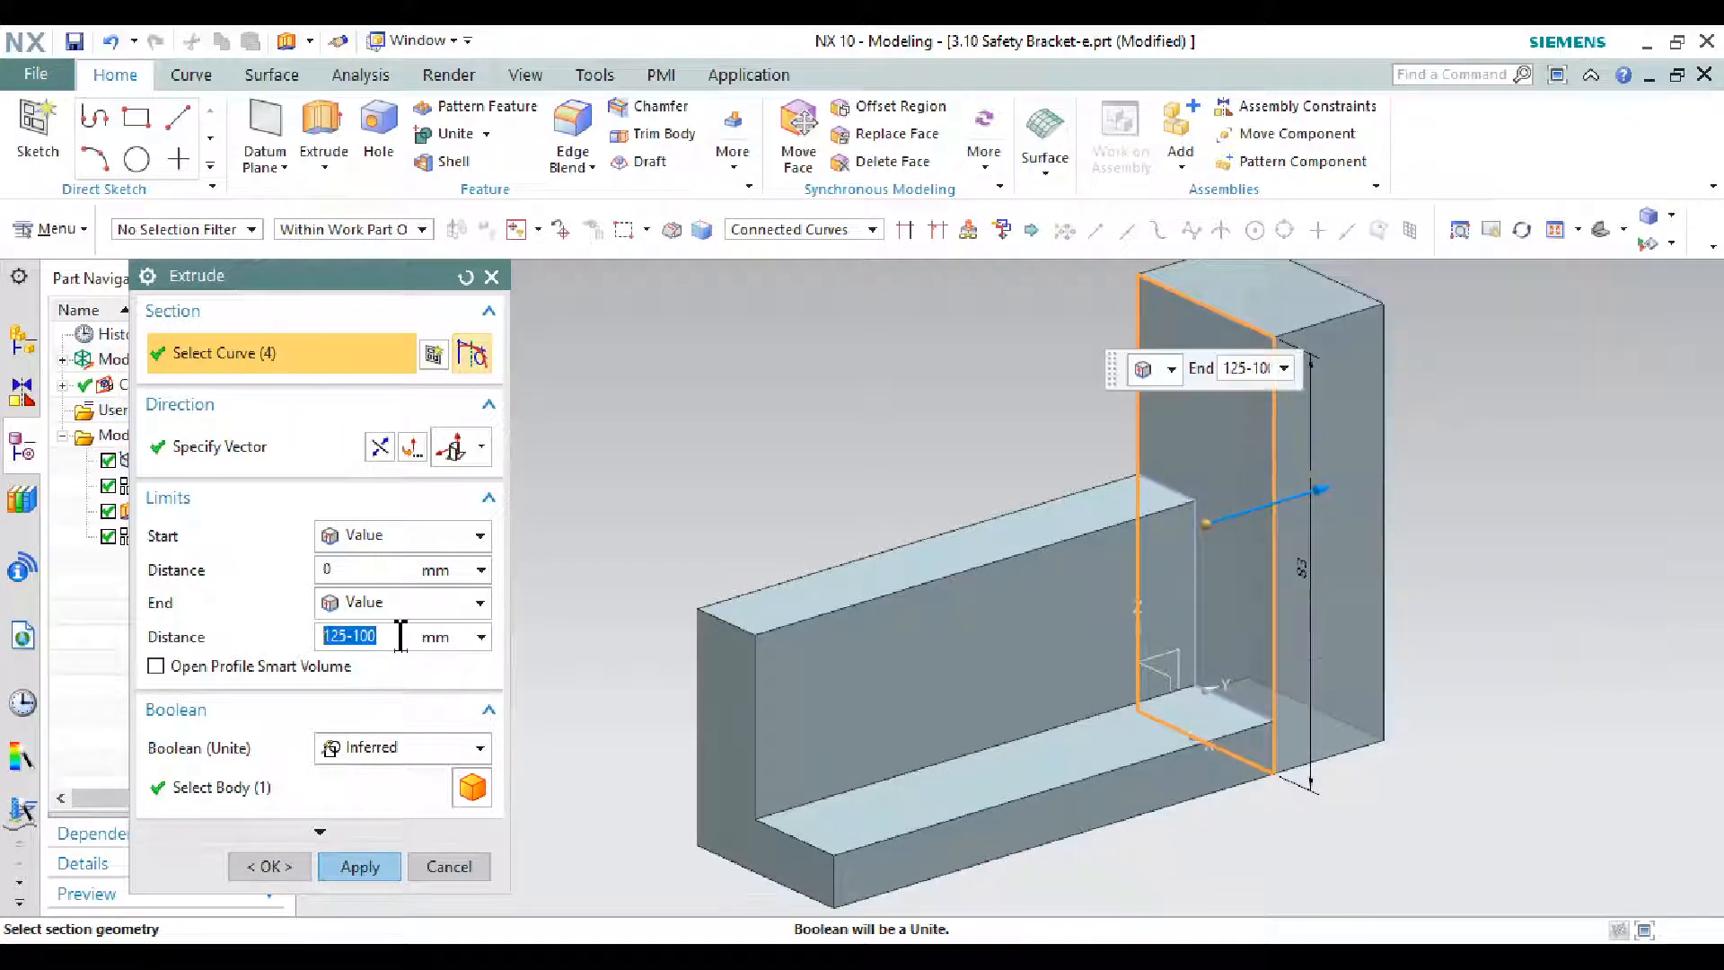
{"action": "left_click", "coordinate": [364, 866]}
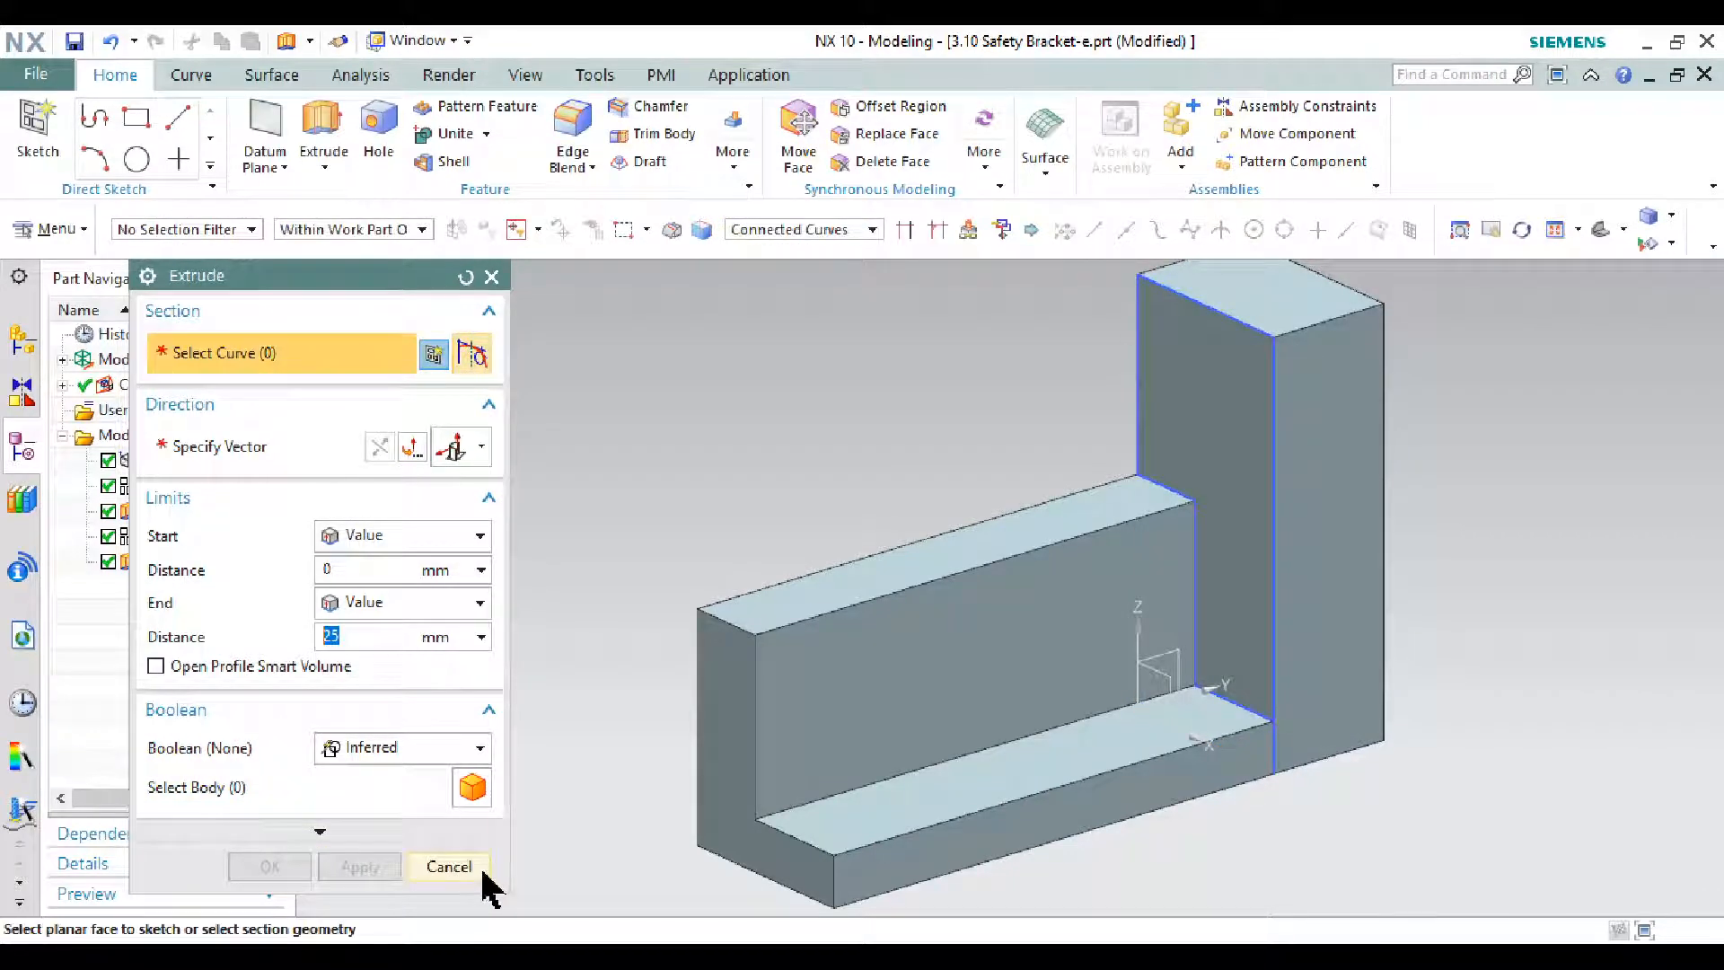
{"action": "left_click", "coordinate": [483, 875]}
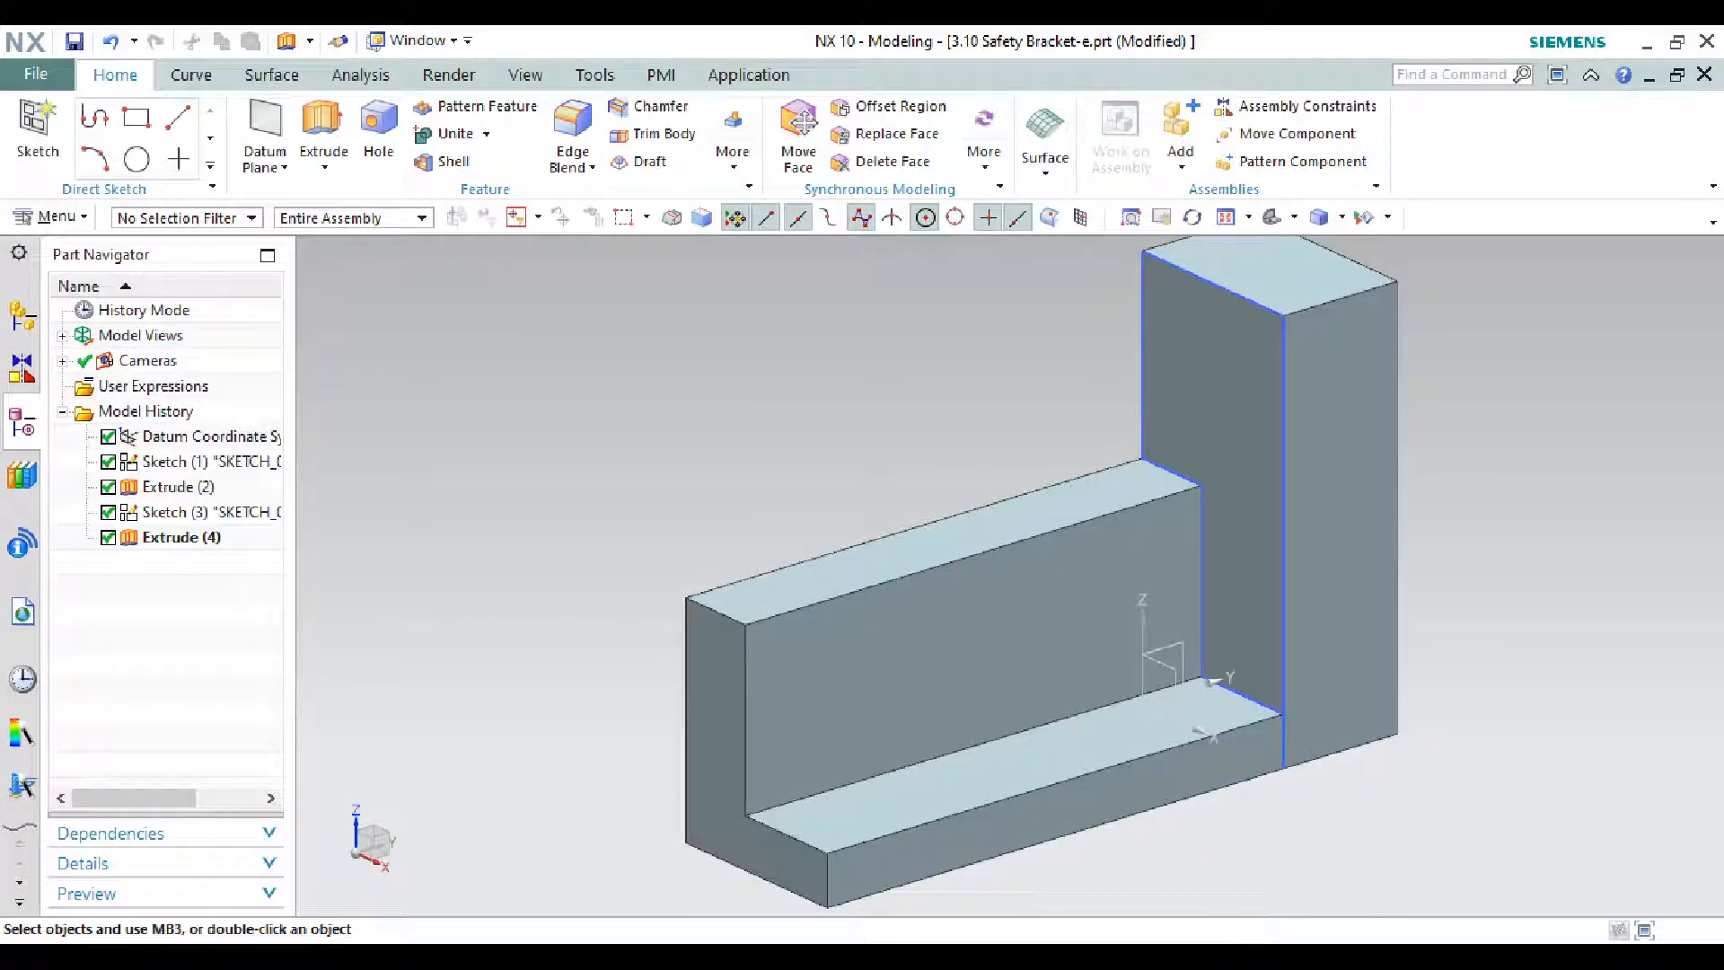
- Bring up the bracket drawing and circle the R19 lug hole in red
{"action": "left_click", "coordinate": [1363, 902]}
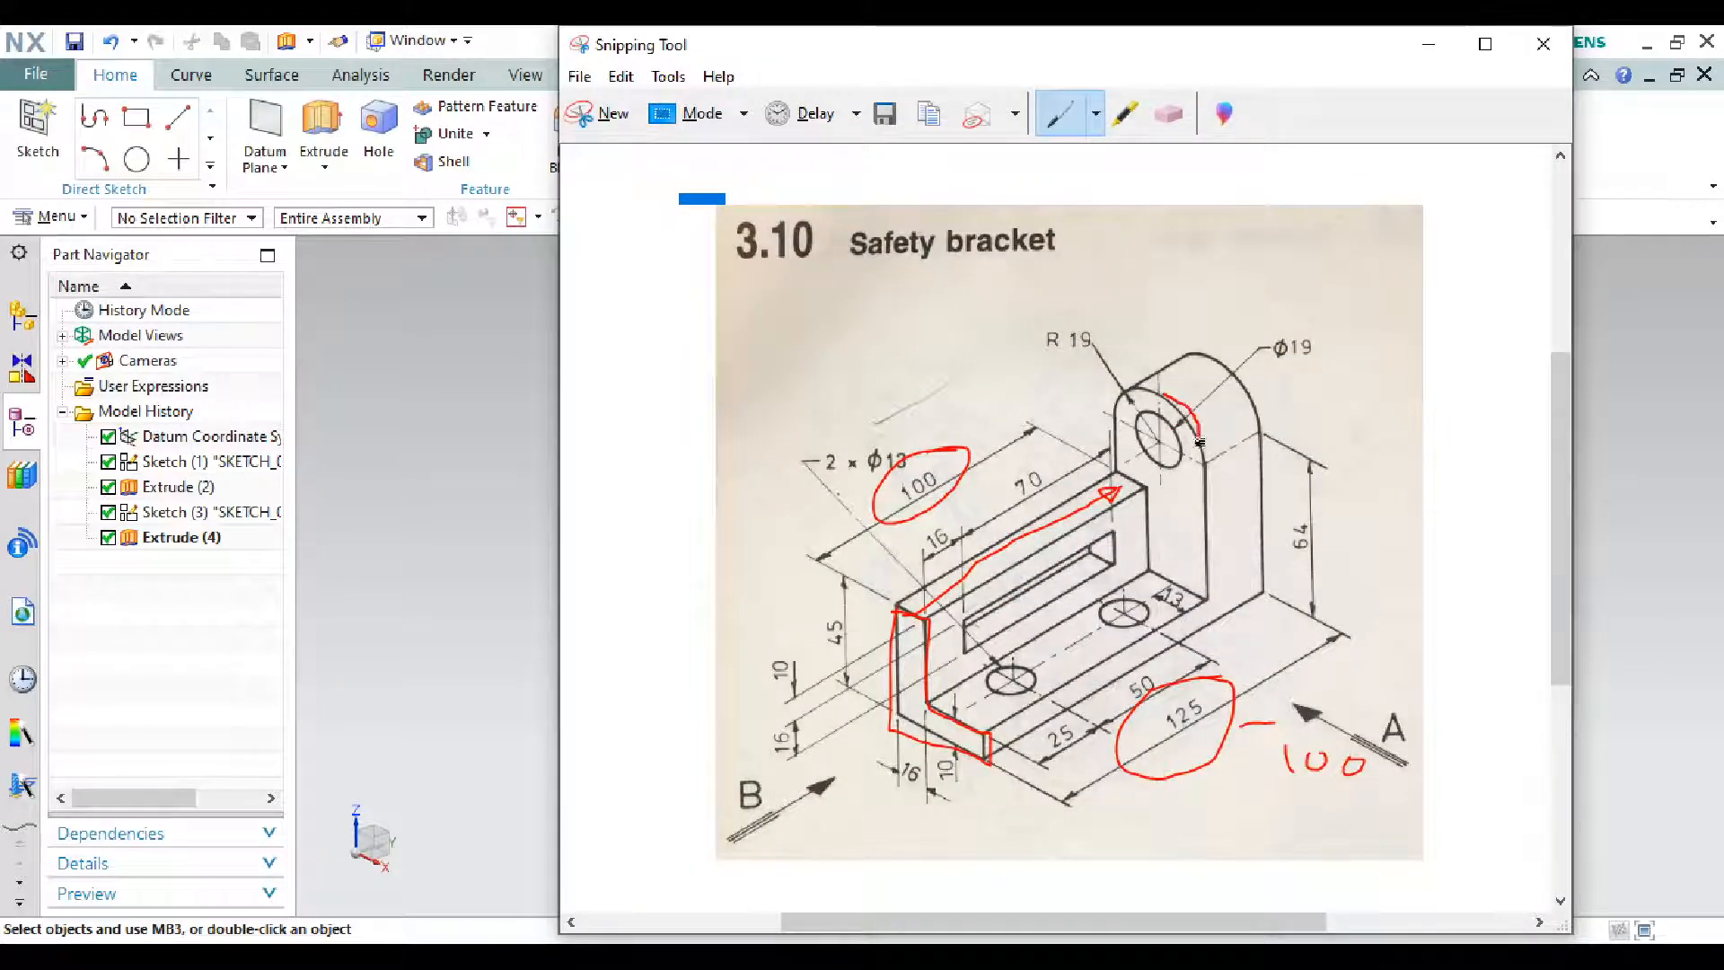
{"action": "left_click_drag", "start_coordinate": [1200, 442], "coordinate": [1205, 465]}
{"action": "left_click_drag", "start_coordinate": [1154, 406], "coordinate": [1118, 431]}
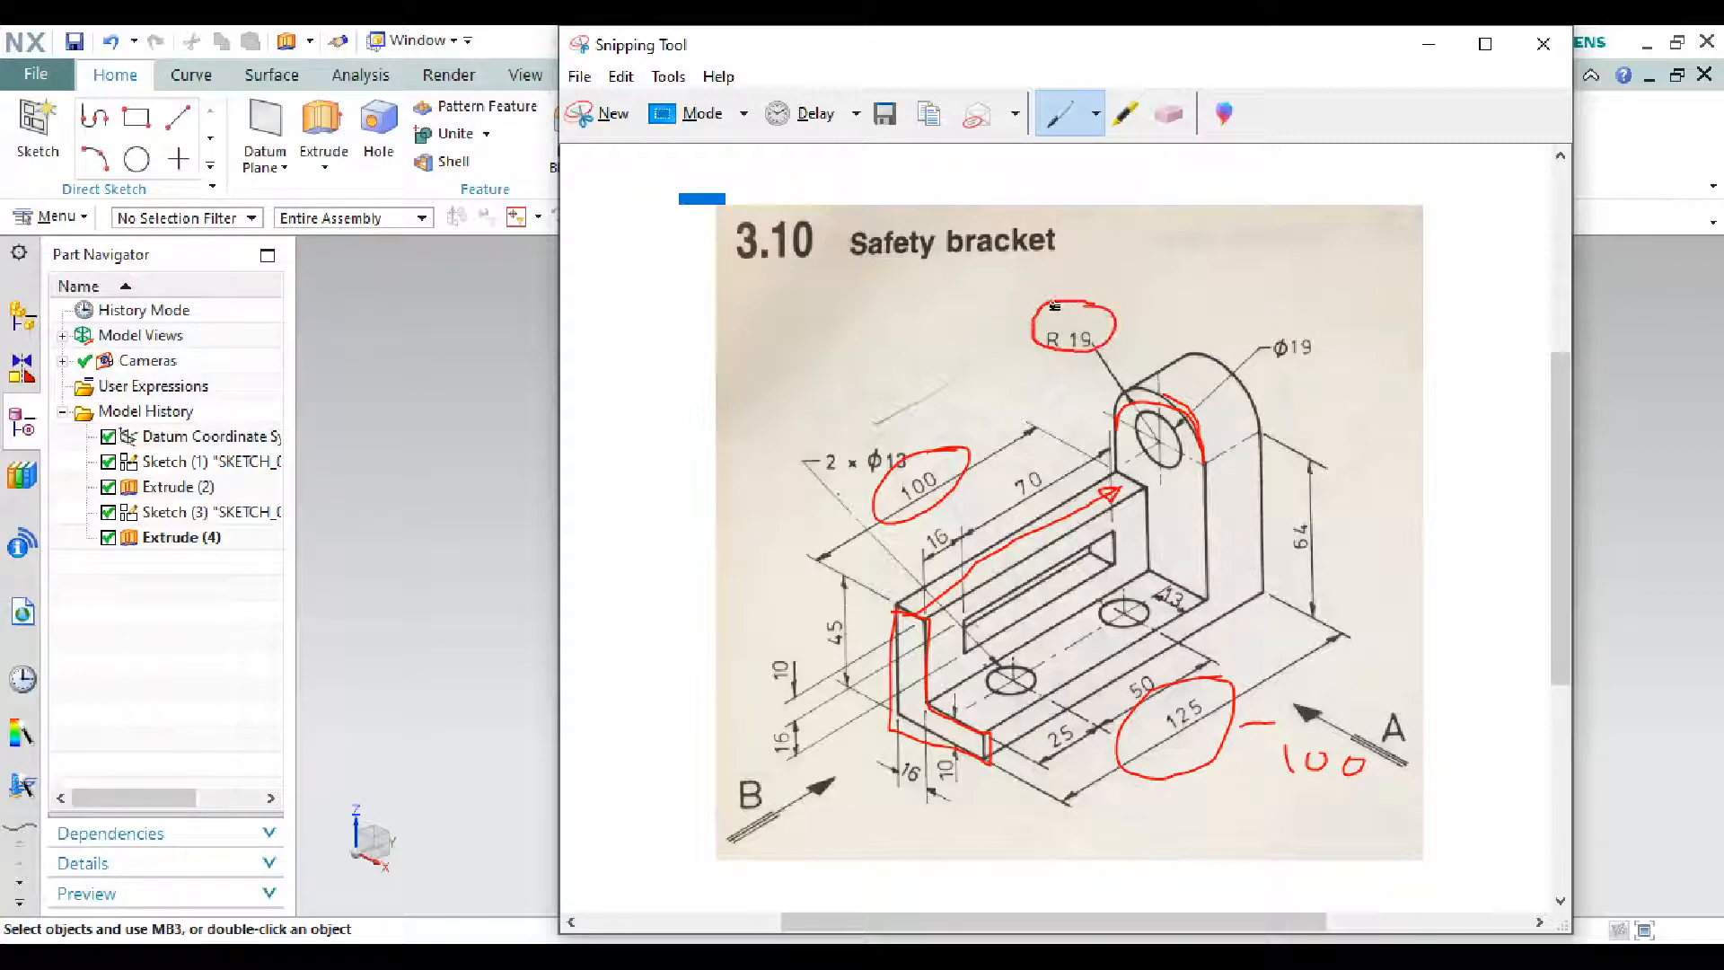
- Apply a 19 mm edge blend to the upright's two top edges
{"action": "left_click", "coordinate": [1428, 44]}
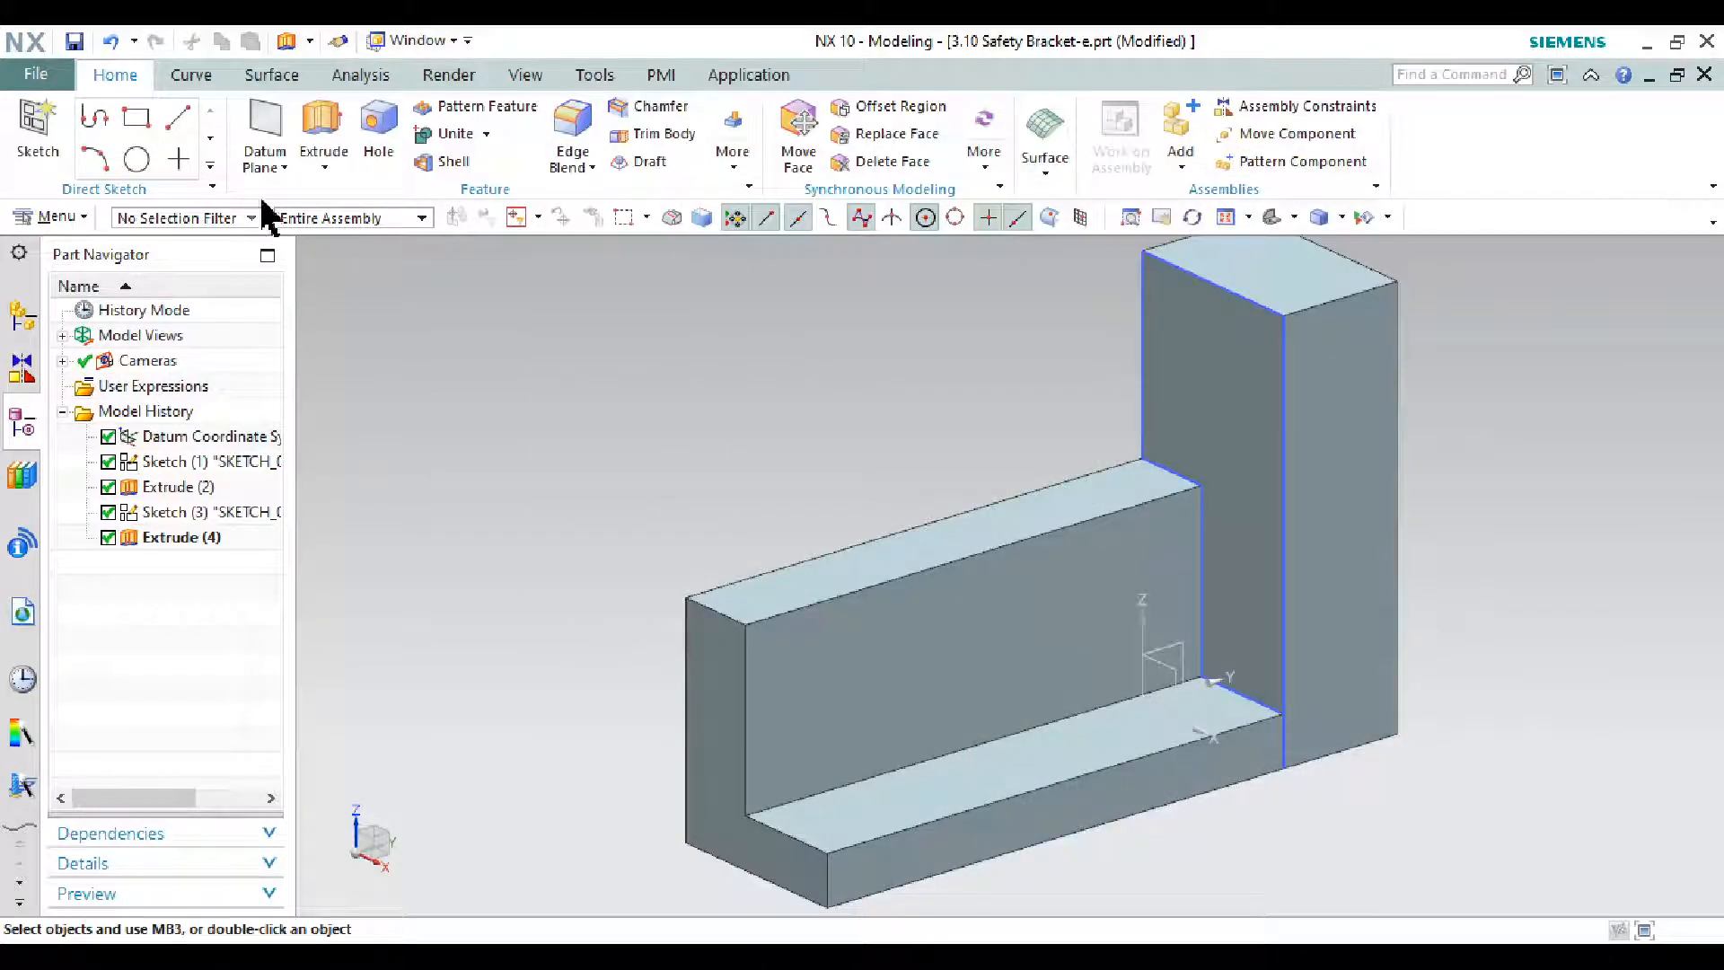
{"action": "left_click", "coordinate": [588, 168]}
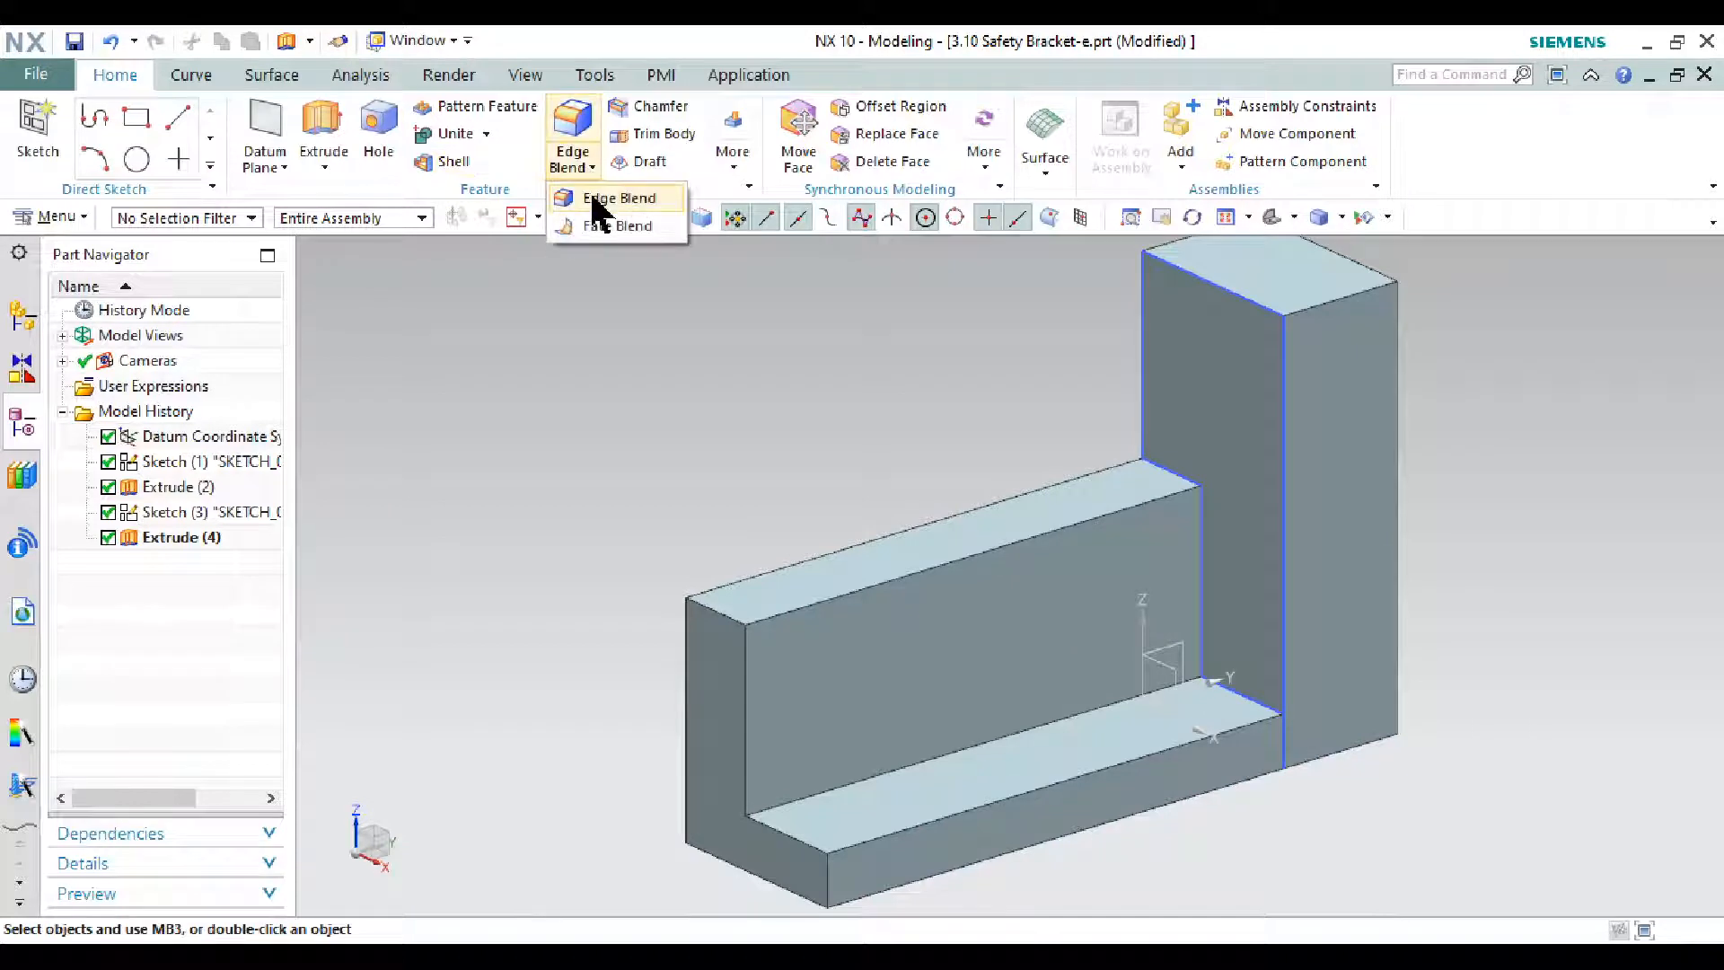
{"action": "left_click", "coordinate": [594, 201]}
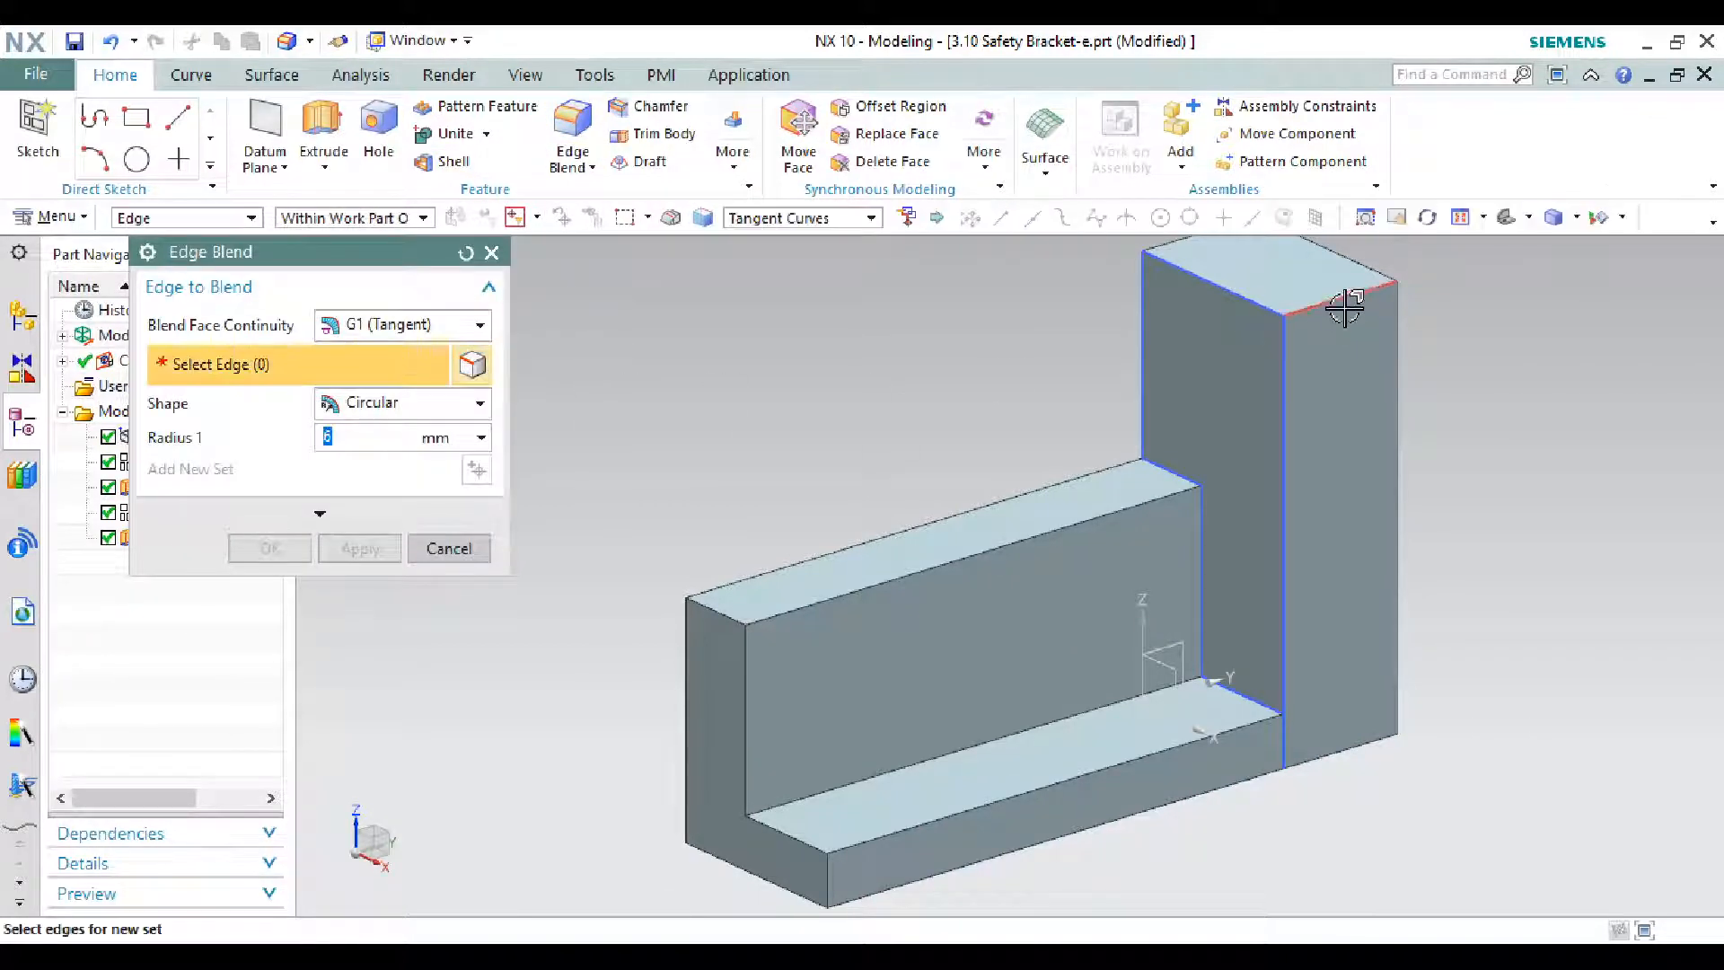
{"action": "left_click", "coordinate": [1344, 305]}
{"action": "scroll", "coordinate": [1340, 425], "scroll_direction": "down", "scroll_amount": 2}
{"action": "scroll", "coordinate": [1283, 316], "scroll_direction": "up", "scroll_amount": 2}
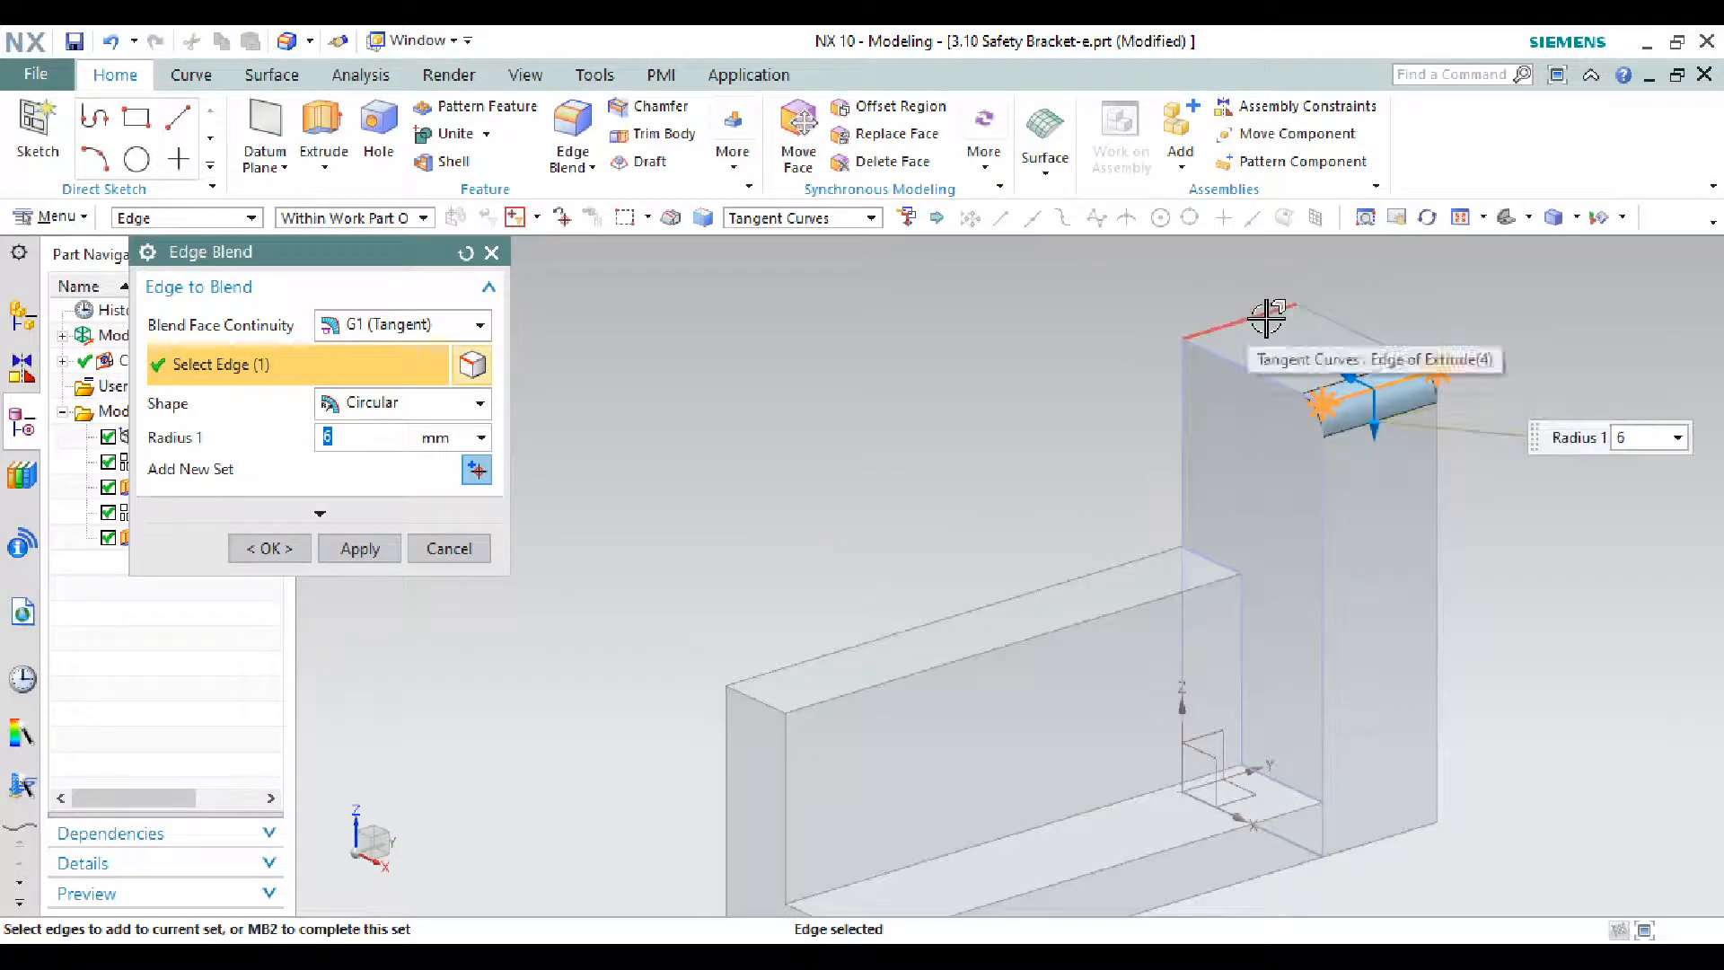
{"action": "left_click", "coordinate": [1266, 319]}
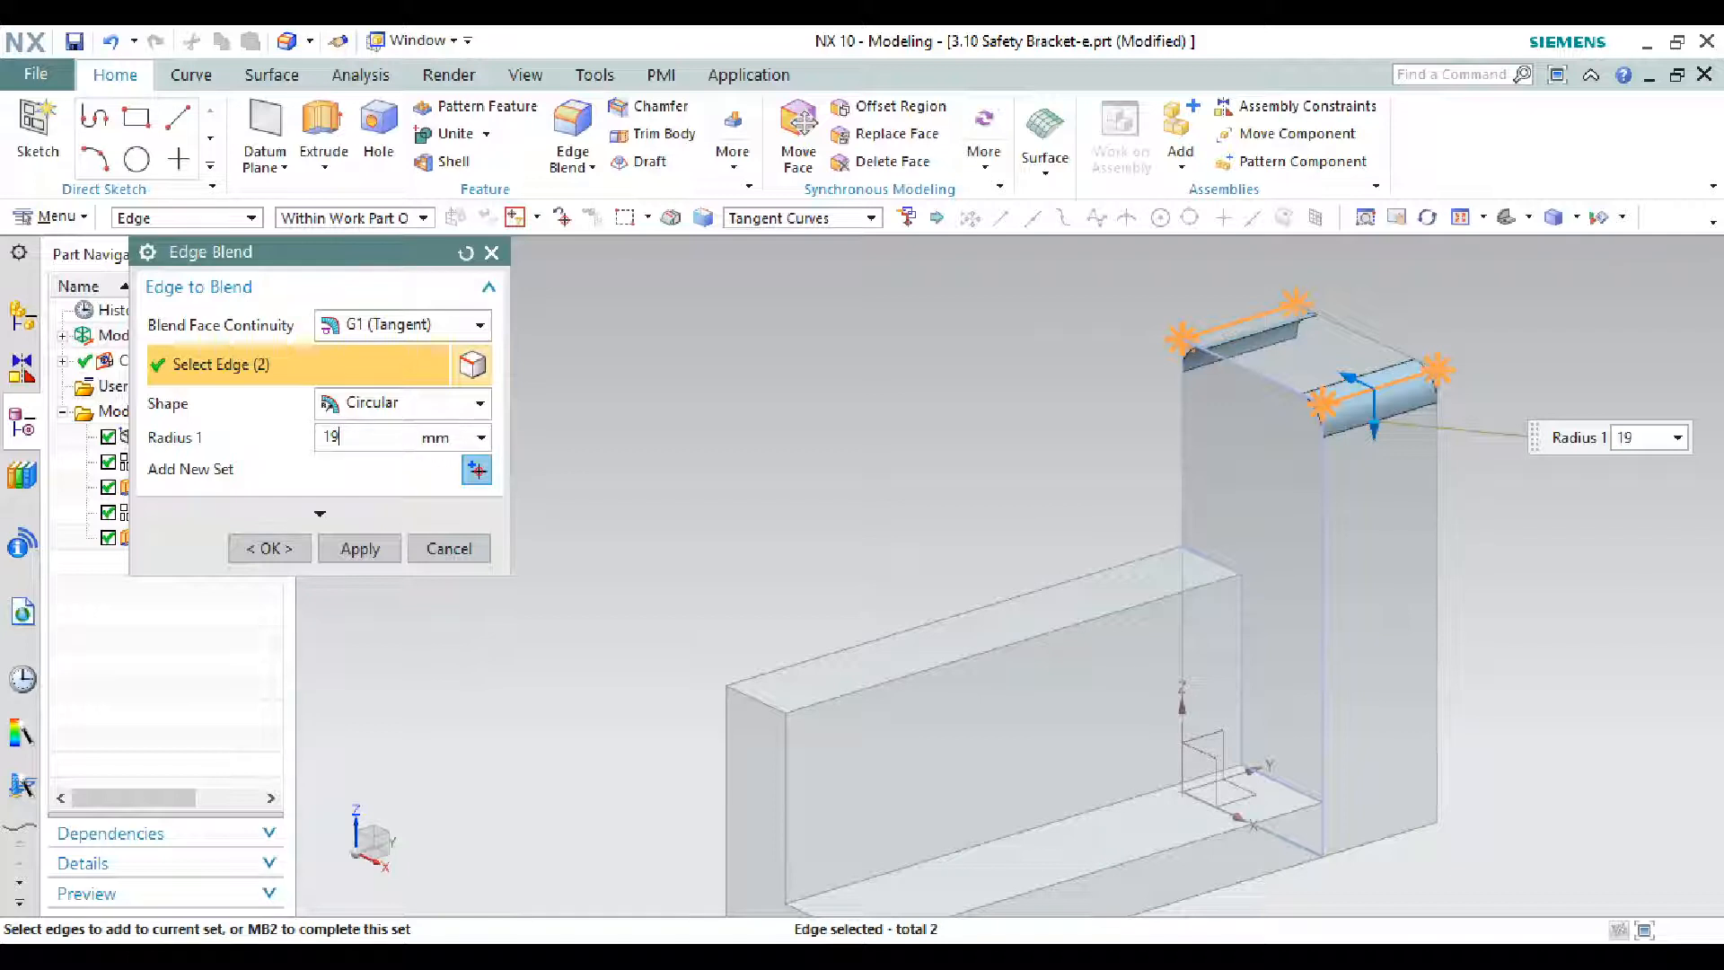
{"action": "type", "text": "19"}
{"action": "key", "text": "Return"}
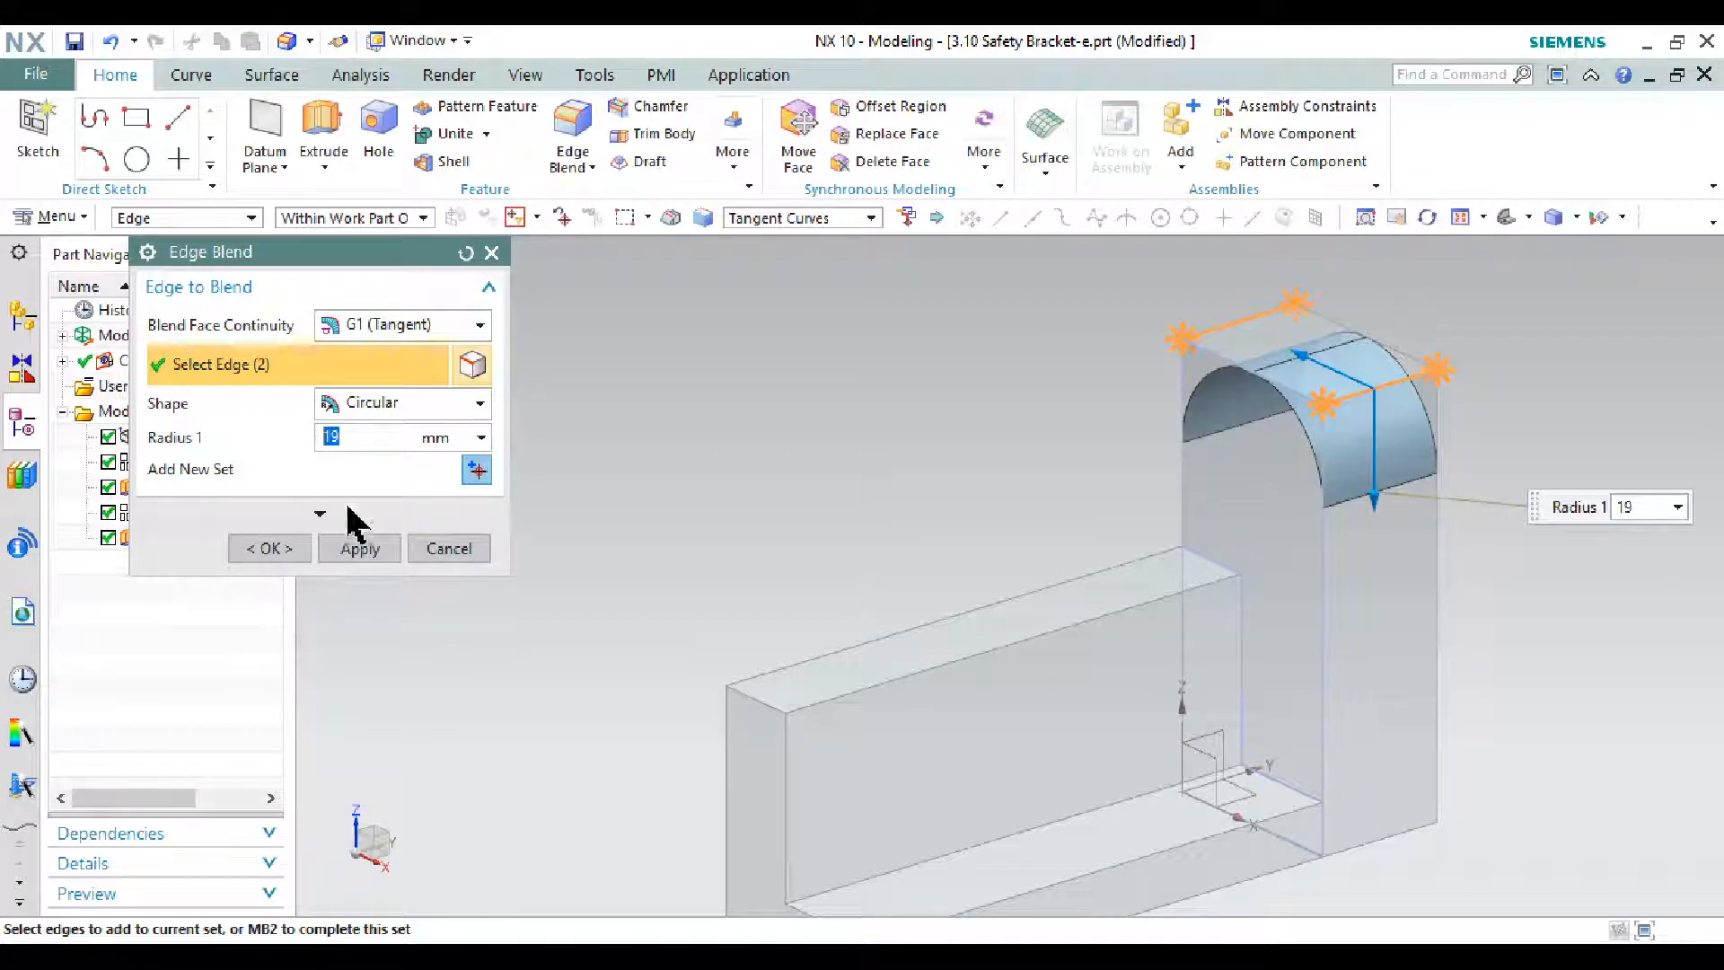
{"action": "left_click", "coordinate": [363, 549]}
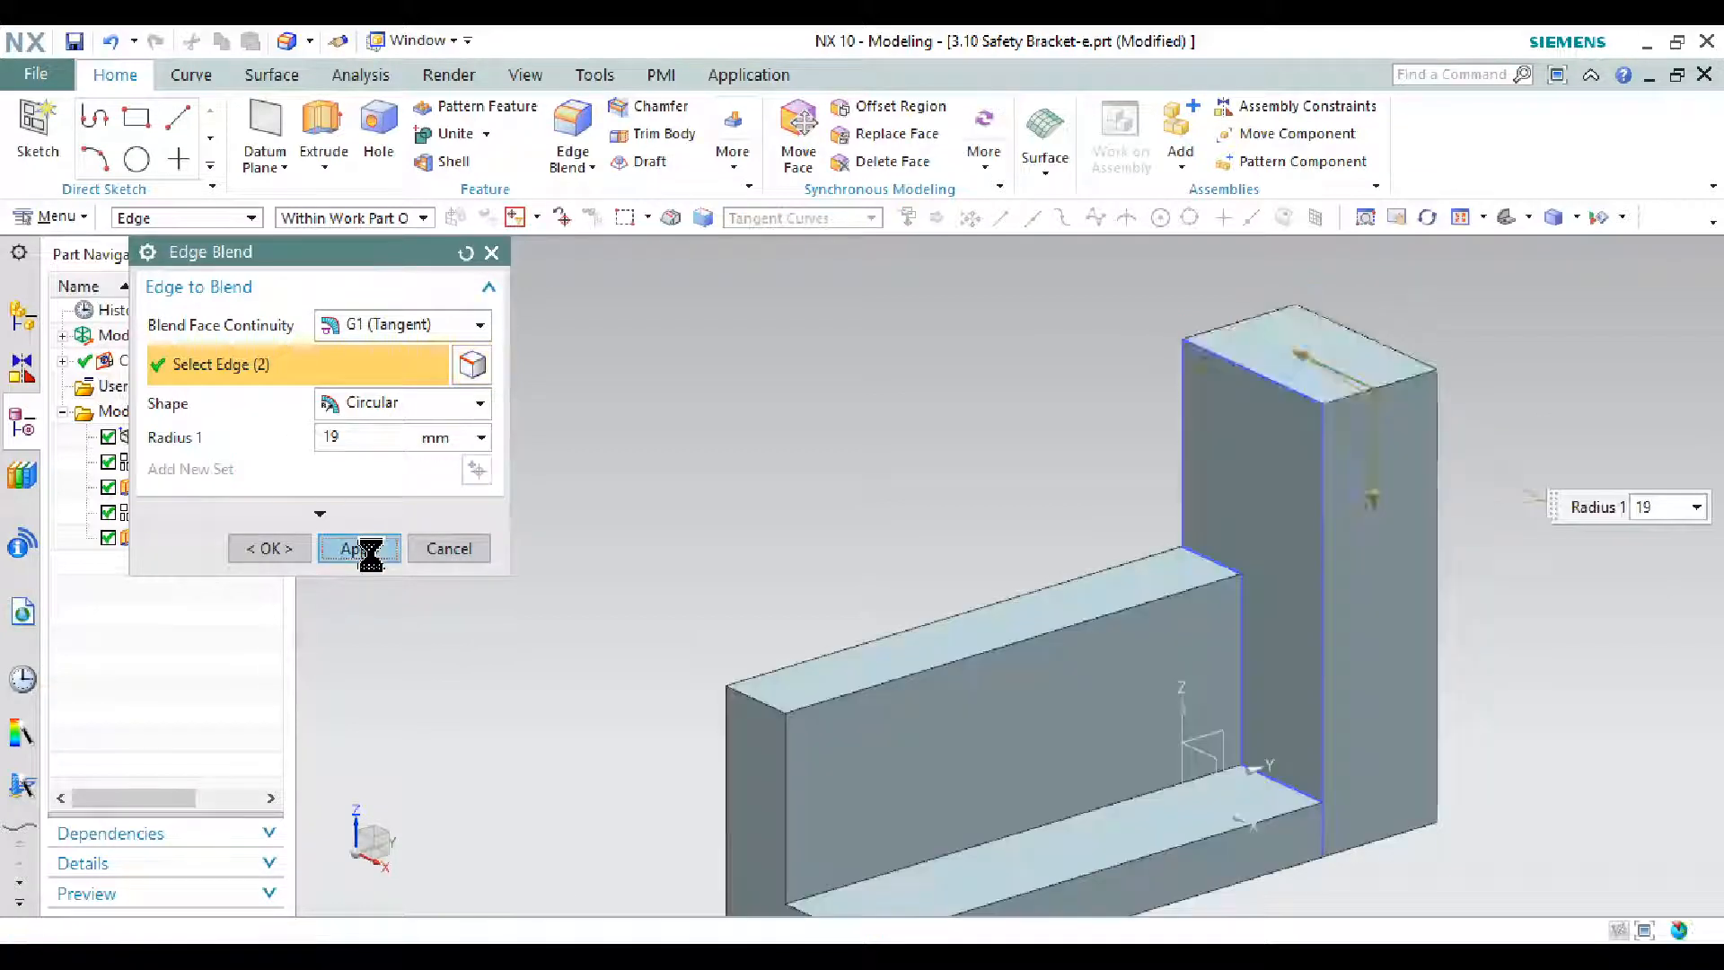
{"action": "left_click", "coordinate": [481, 550]}
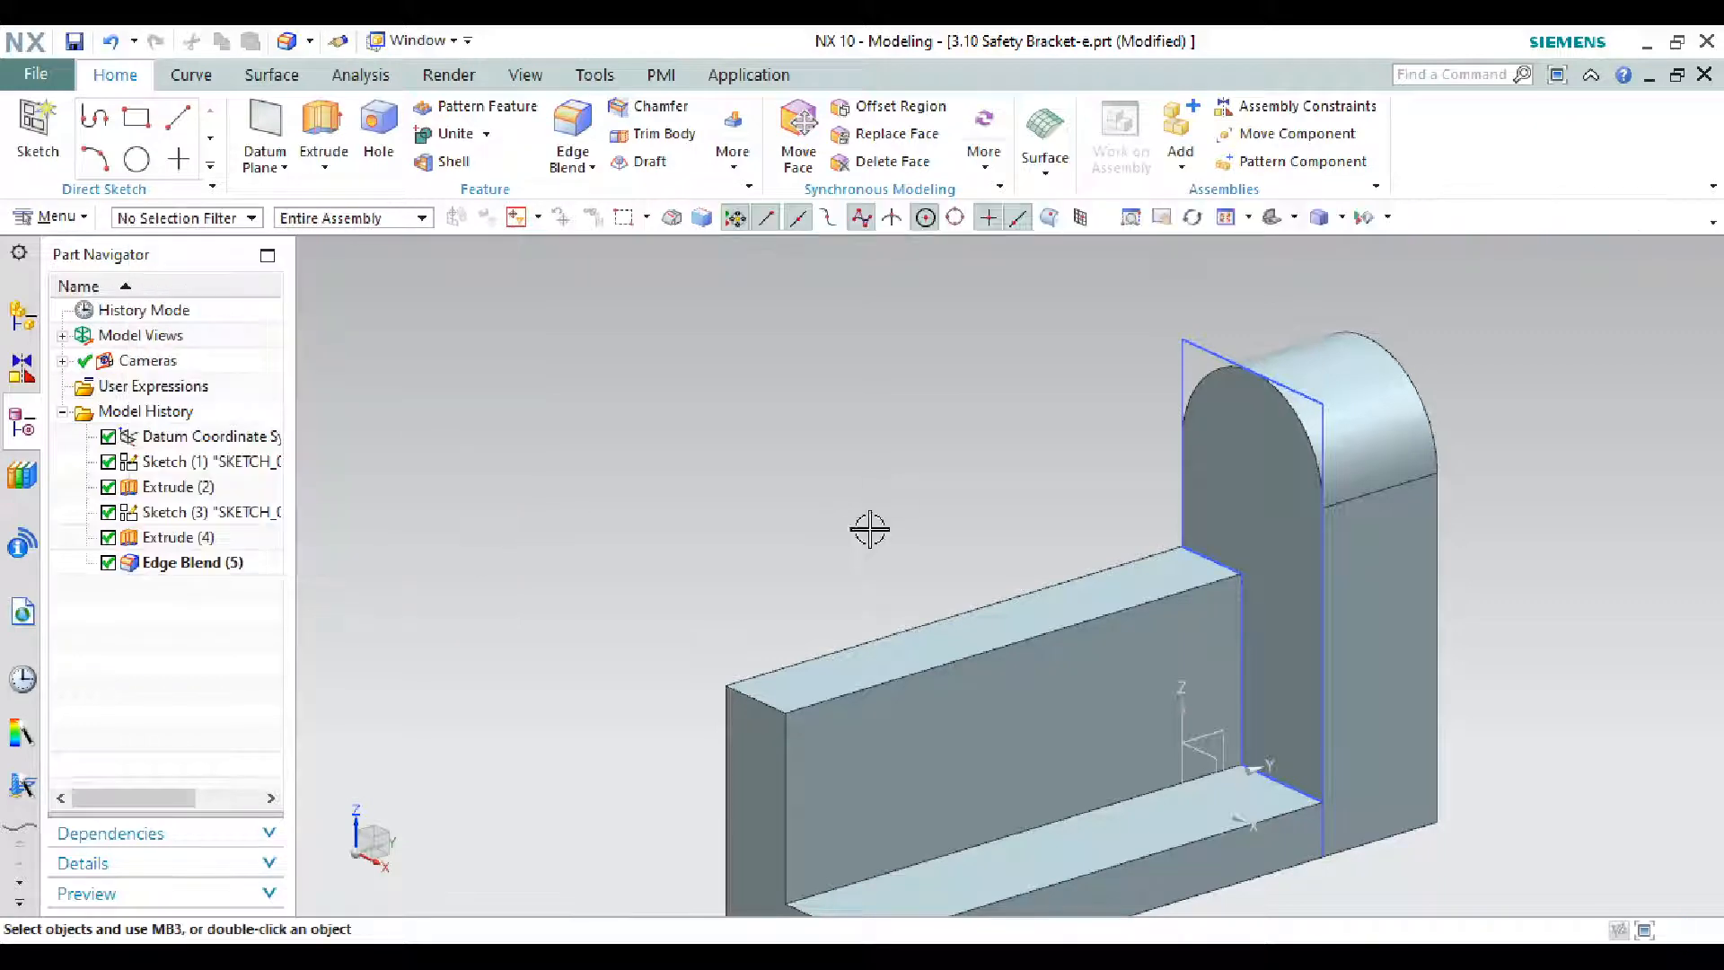
- Check the R19 and Ø19 lug callouts on the drawing, then minimize it
{"action": "key", "text": "alt+Tab"}
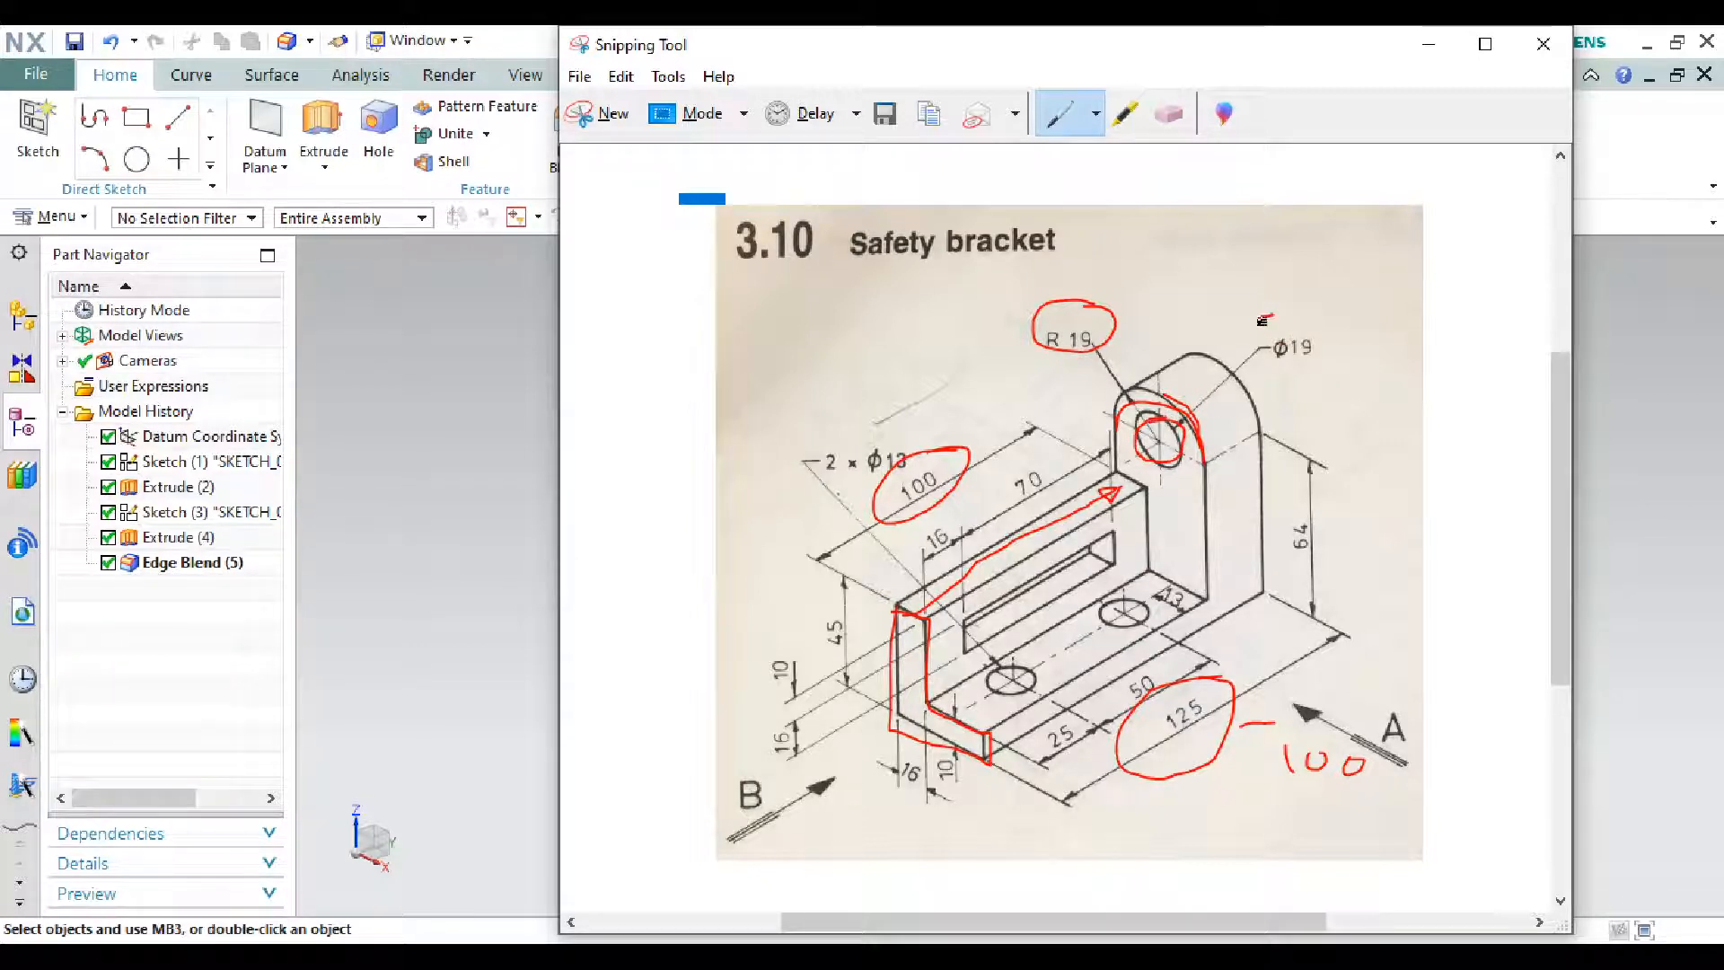
{"action": "left_click", "coordinate": [1431, 44]}
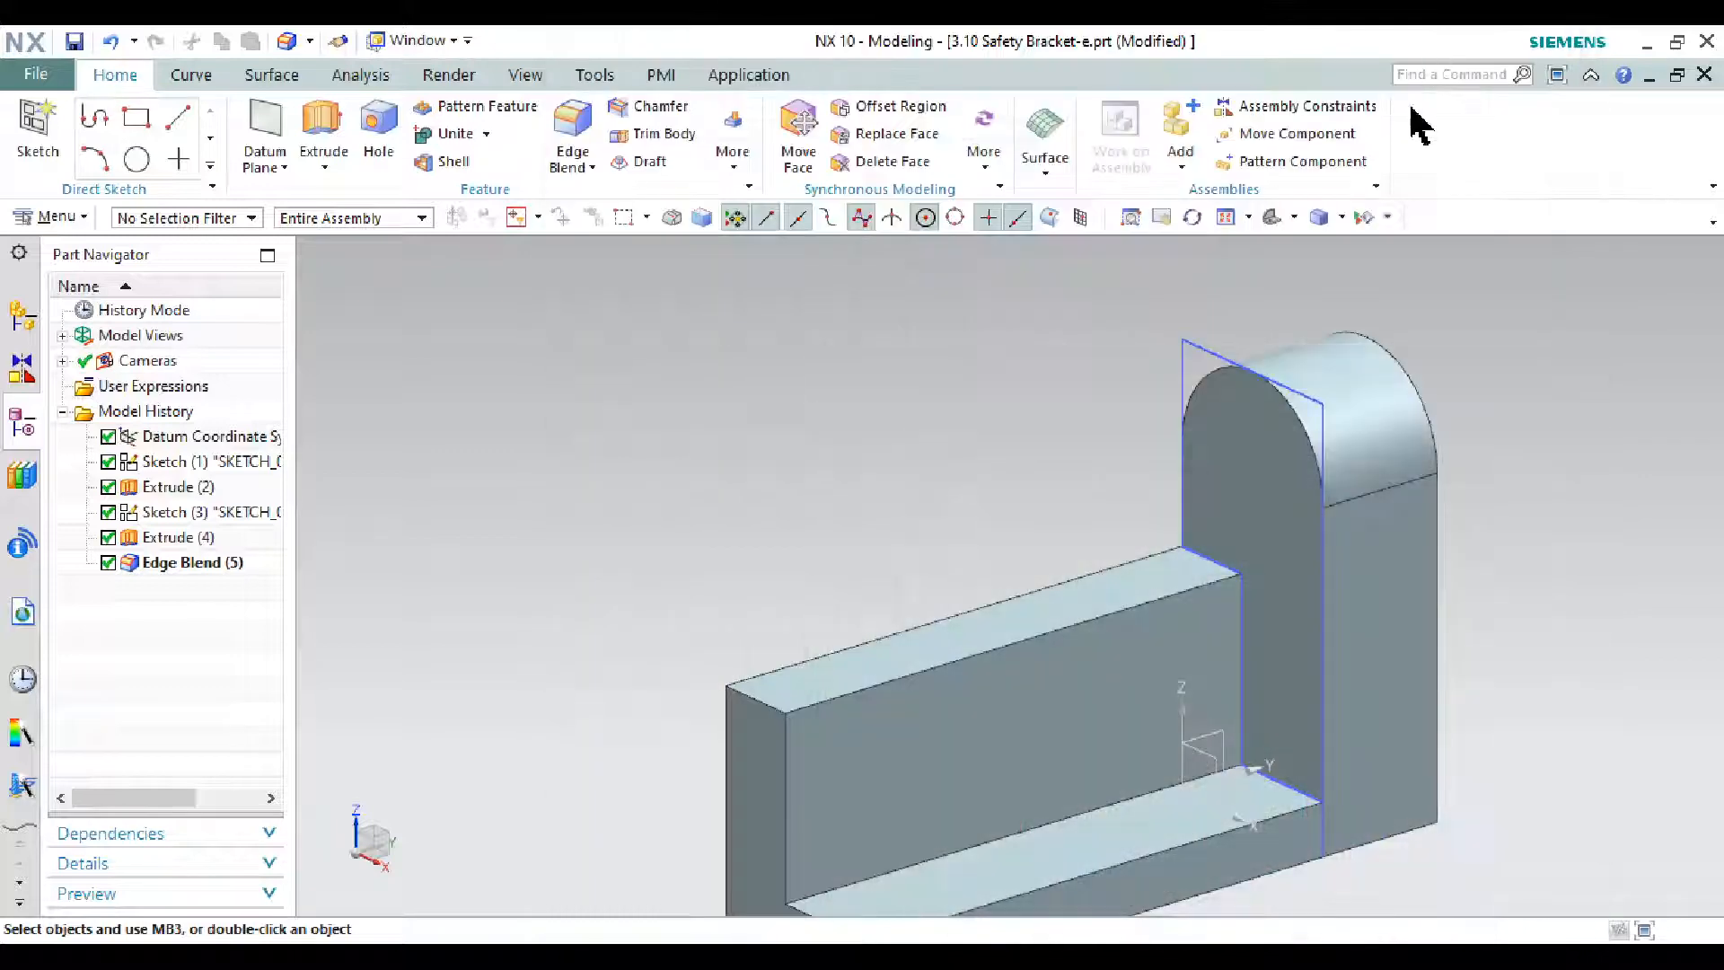
{"action": "left_click", "coordinate": [36, 126]}
- Sketch a 19 mm circle on the lug's front face, centred on its rounded arc
{"action": "left_click", "coordinate": [1257, 416]}
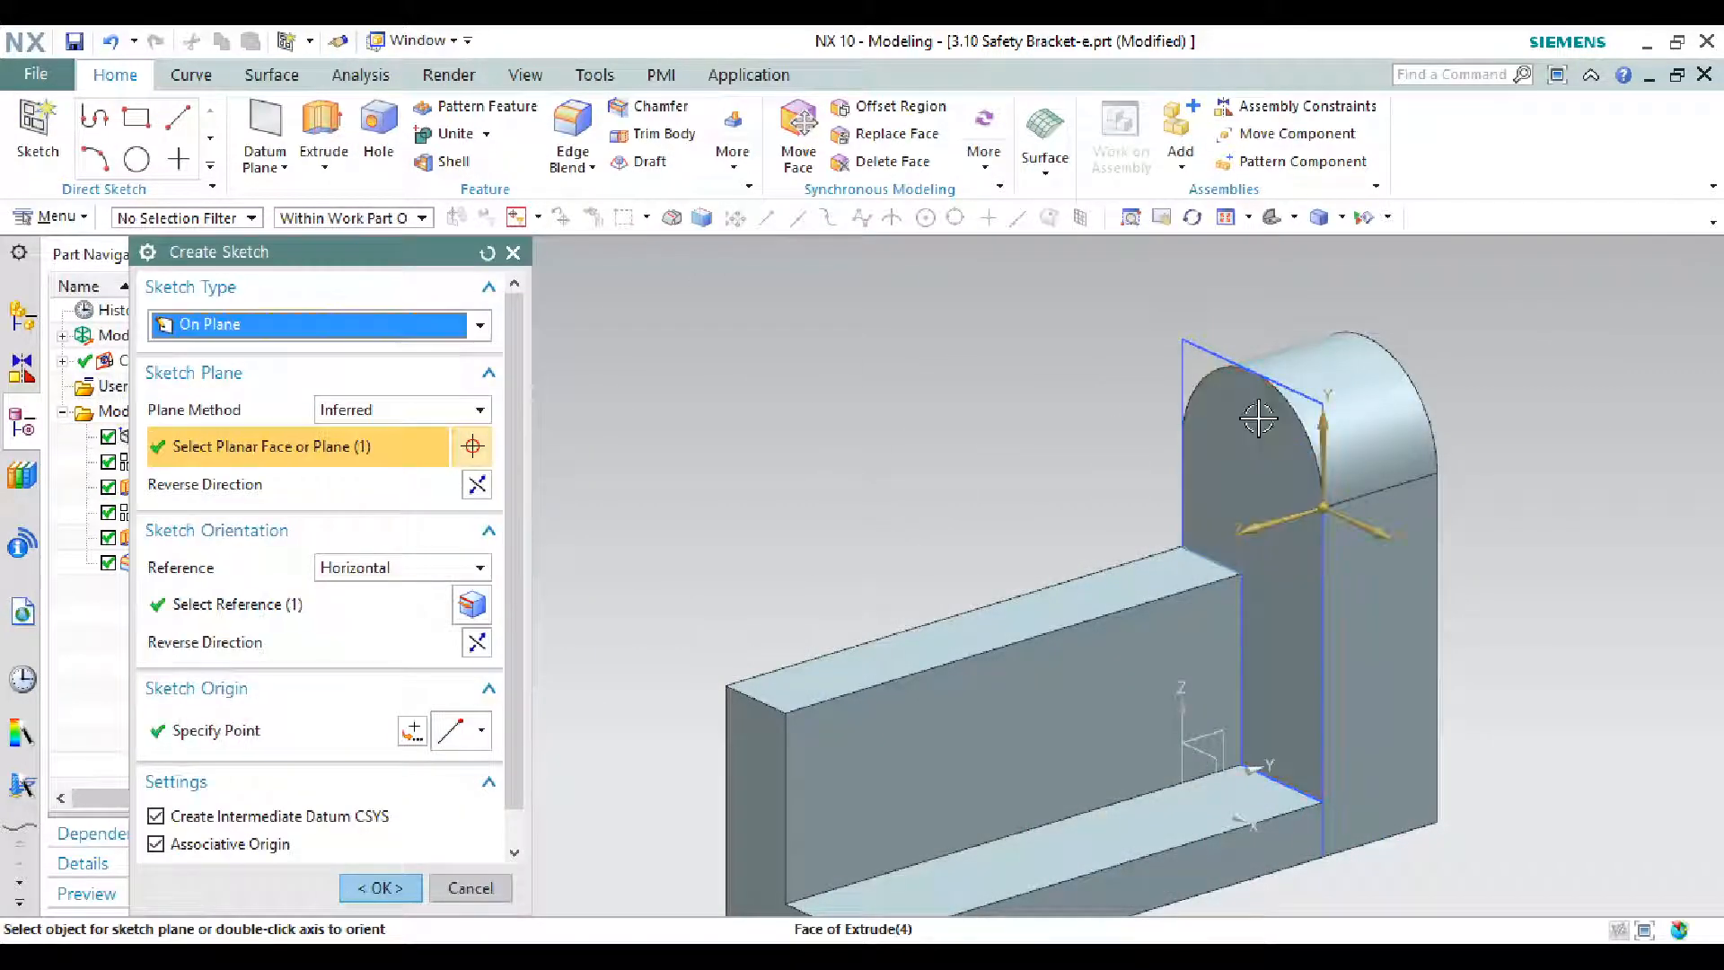
{"action": "left_click", "coordinate": [386, 887]}
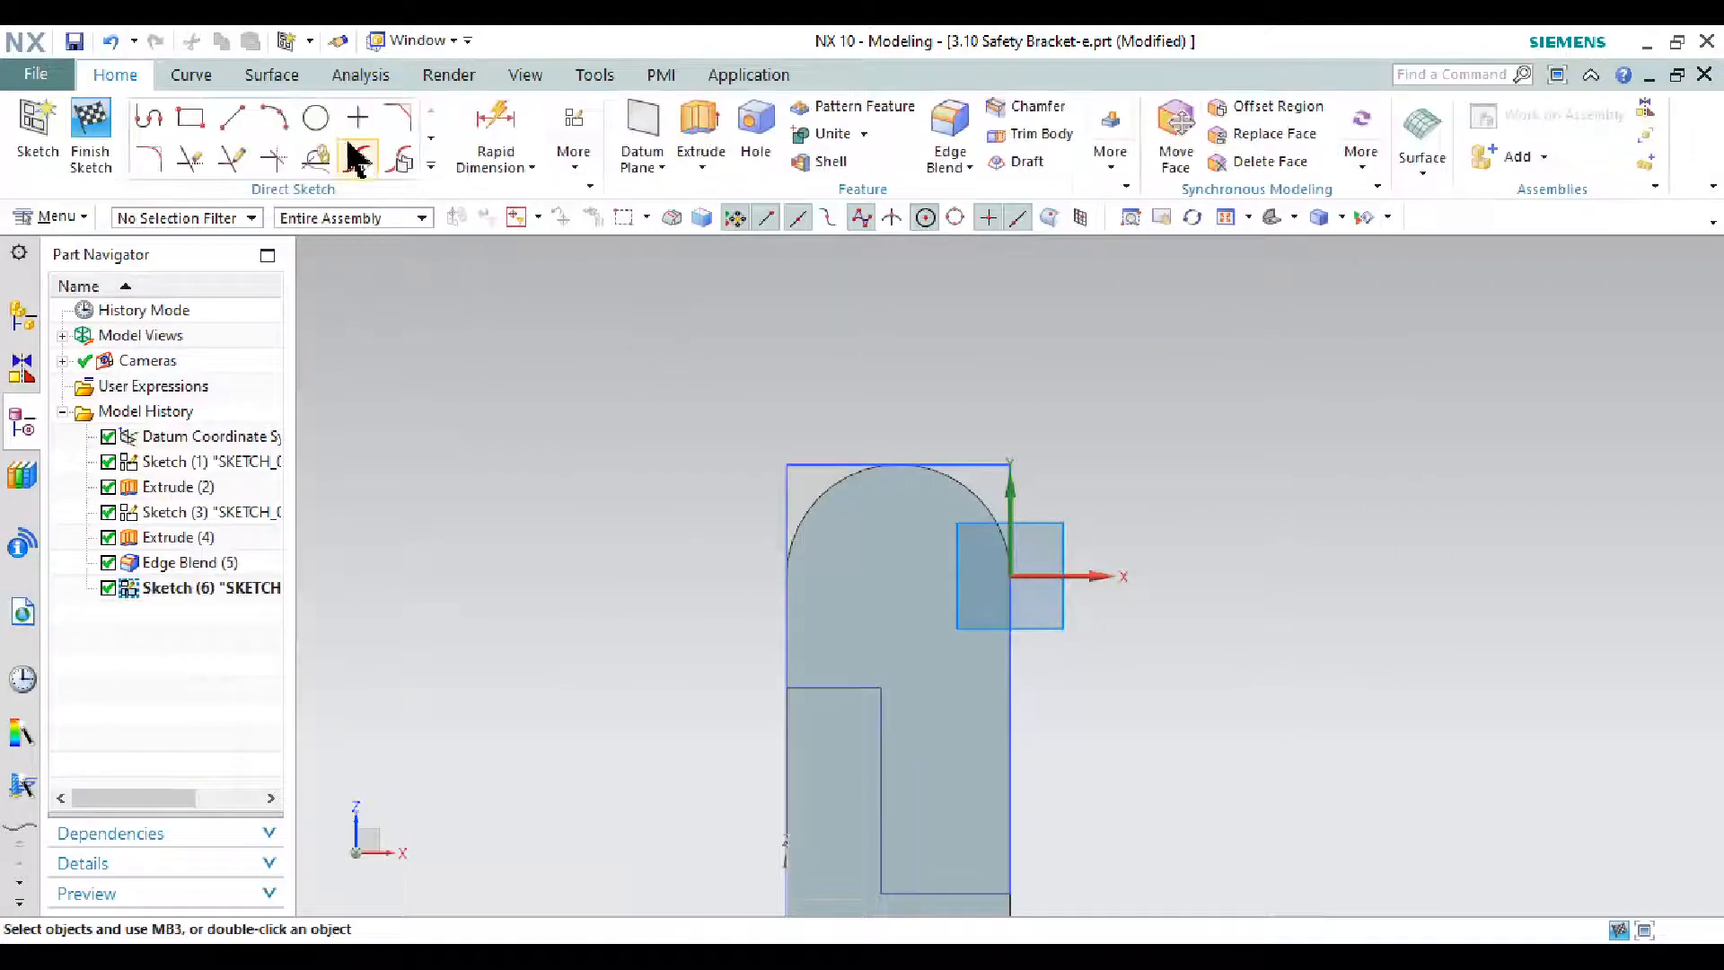
{"action": "left_click", "coordinate": [316, 118]}
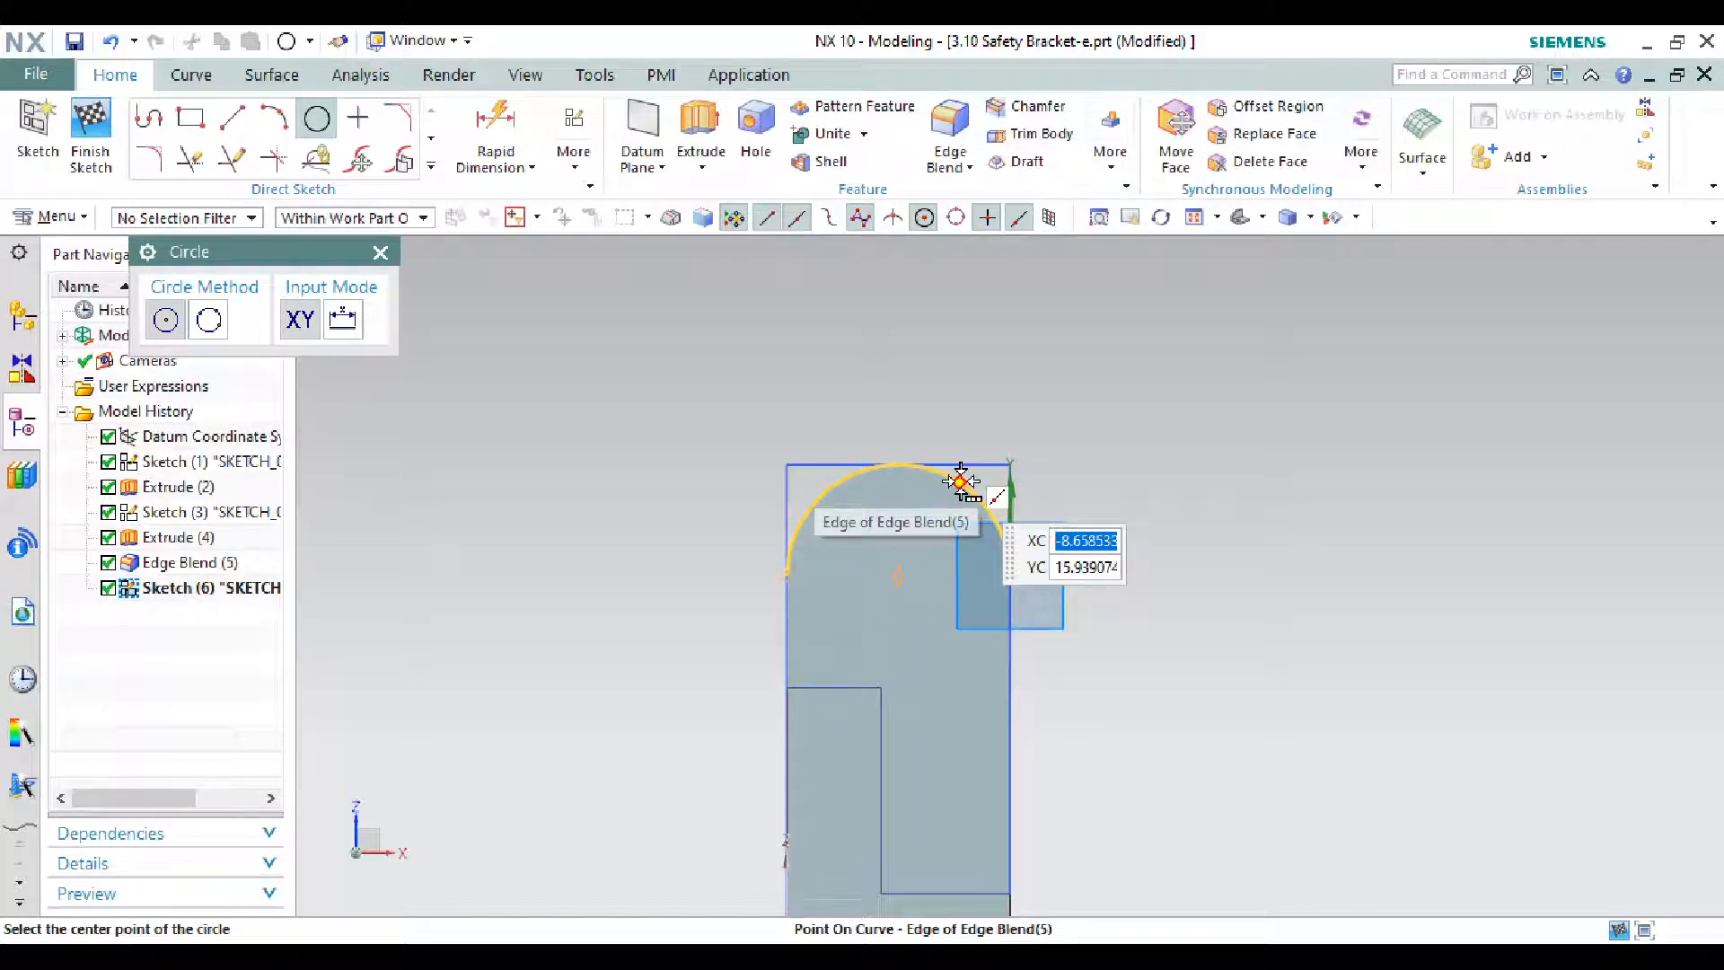
{"action": "left_click", "coordinate": [901, 575]}
{"action": "key", "text": "Escape"}
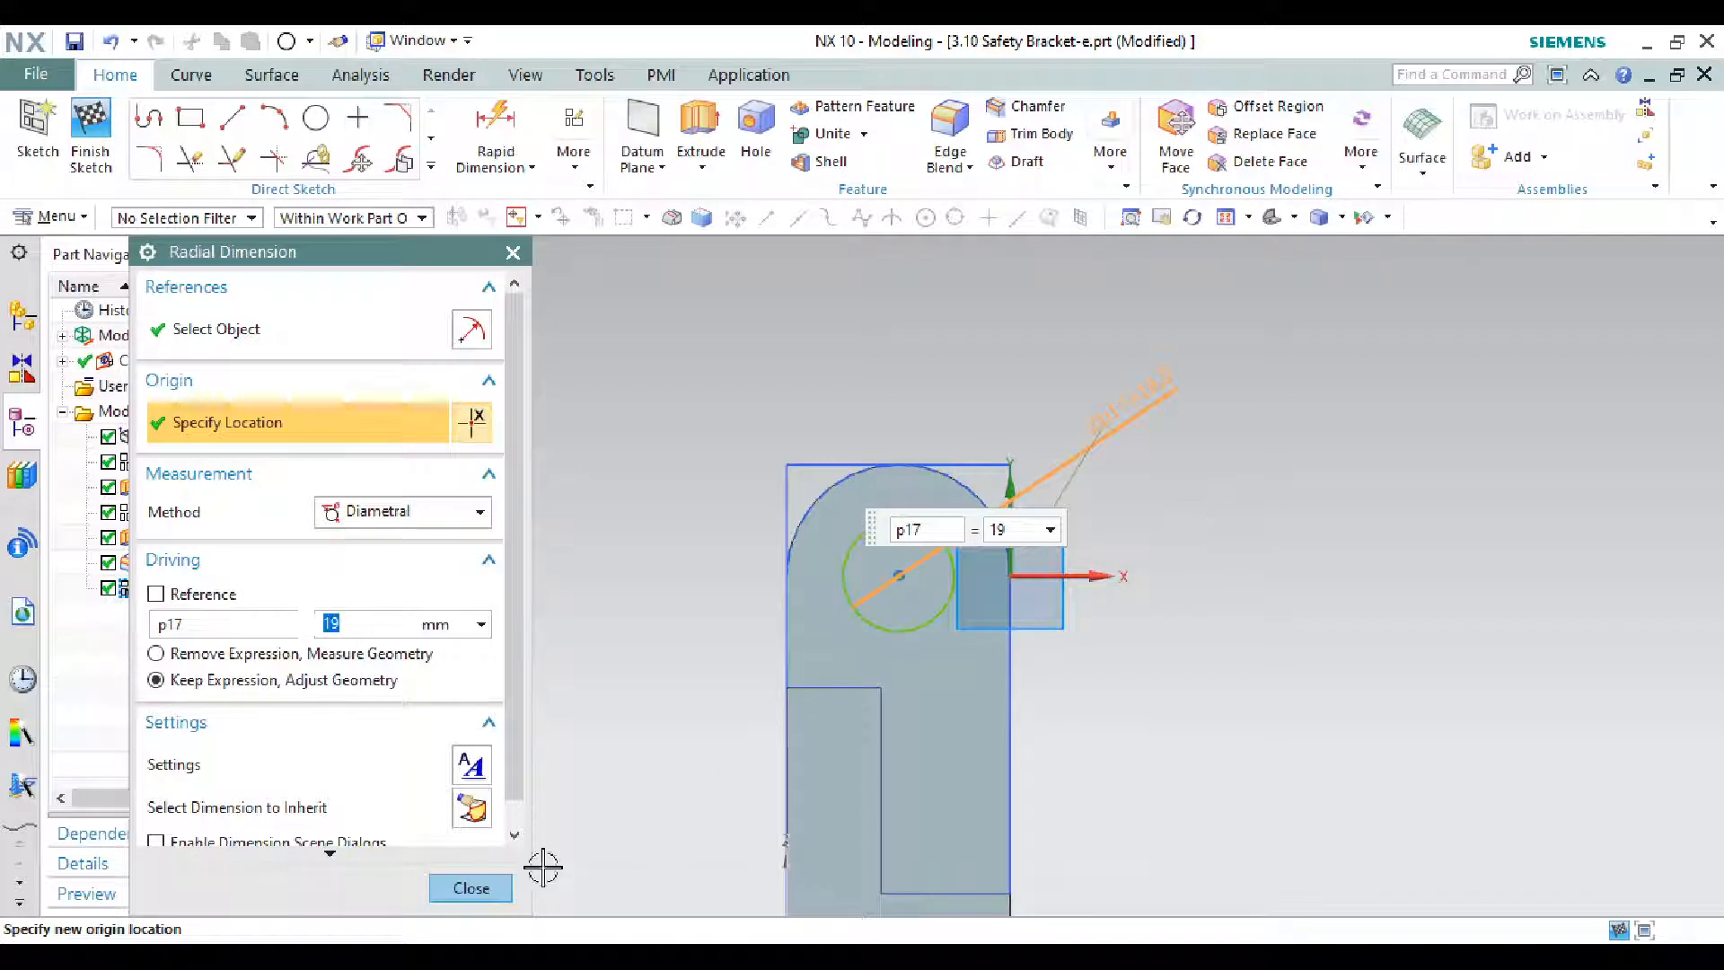
{"action": "left_click", "coordinate": [93, 135]}
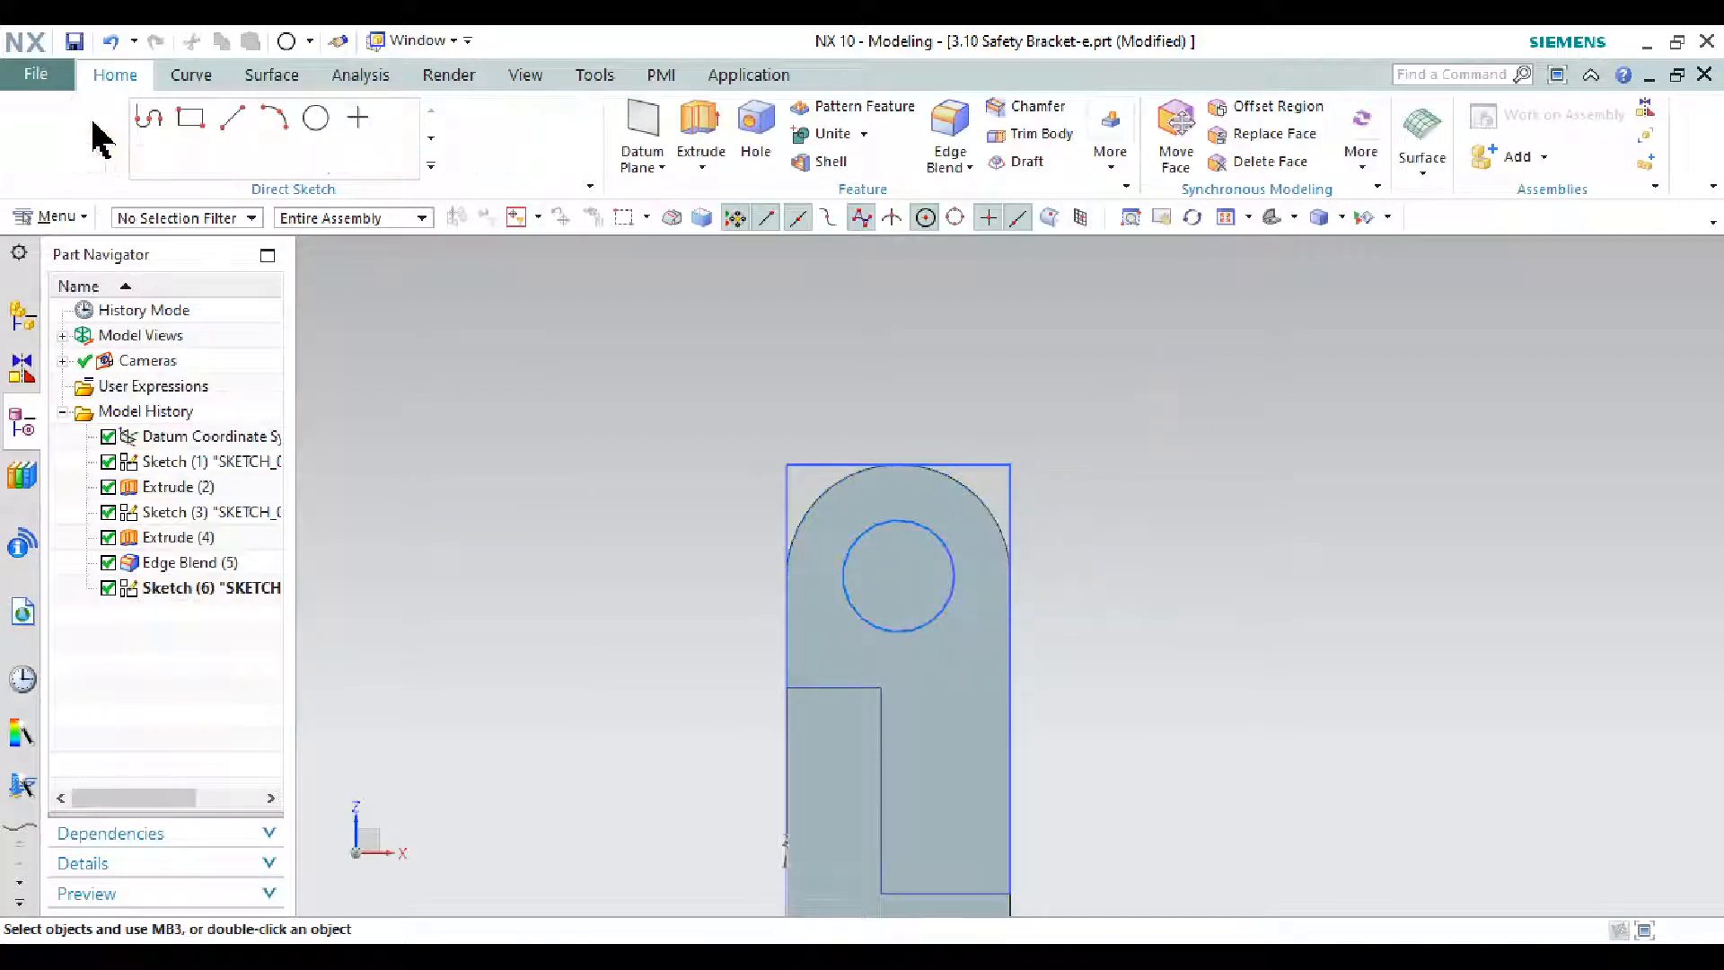
{"action": "left_click", "coordinate": [1271, 217]}
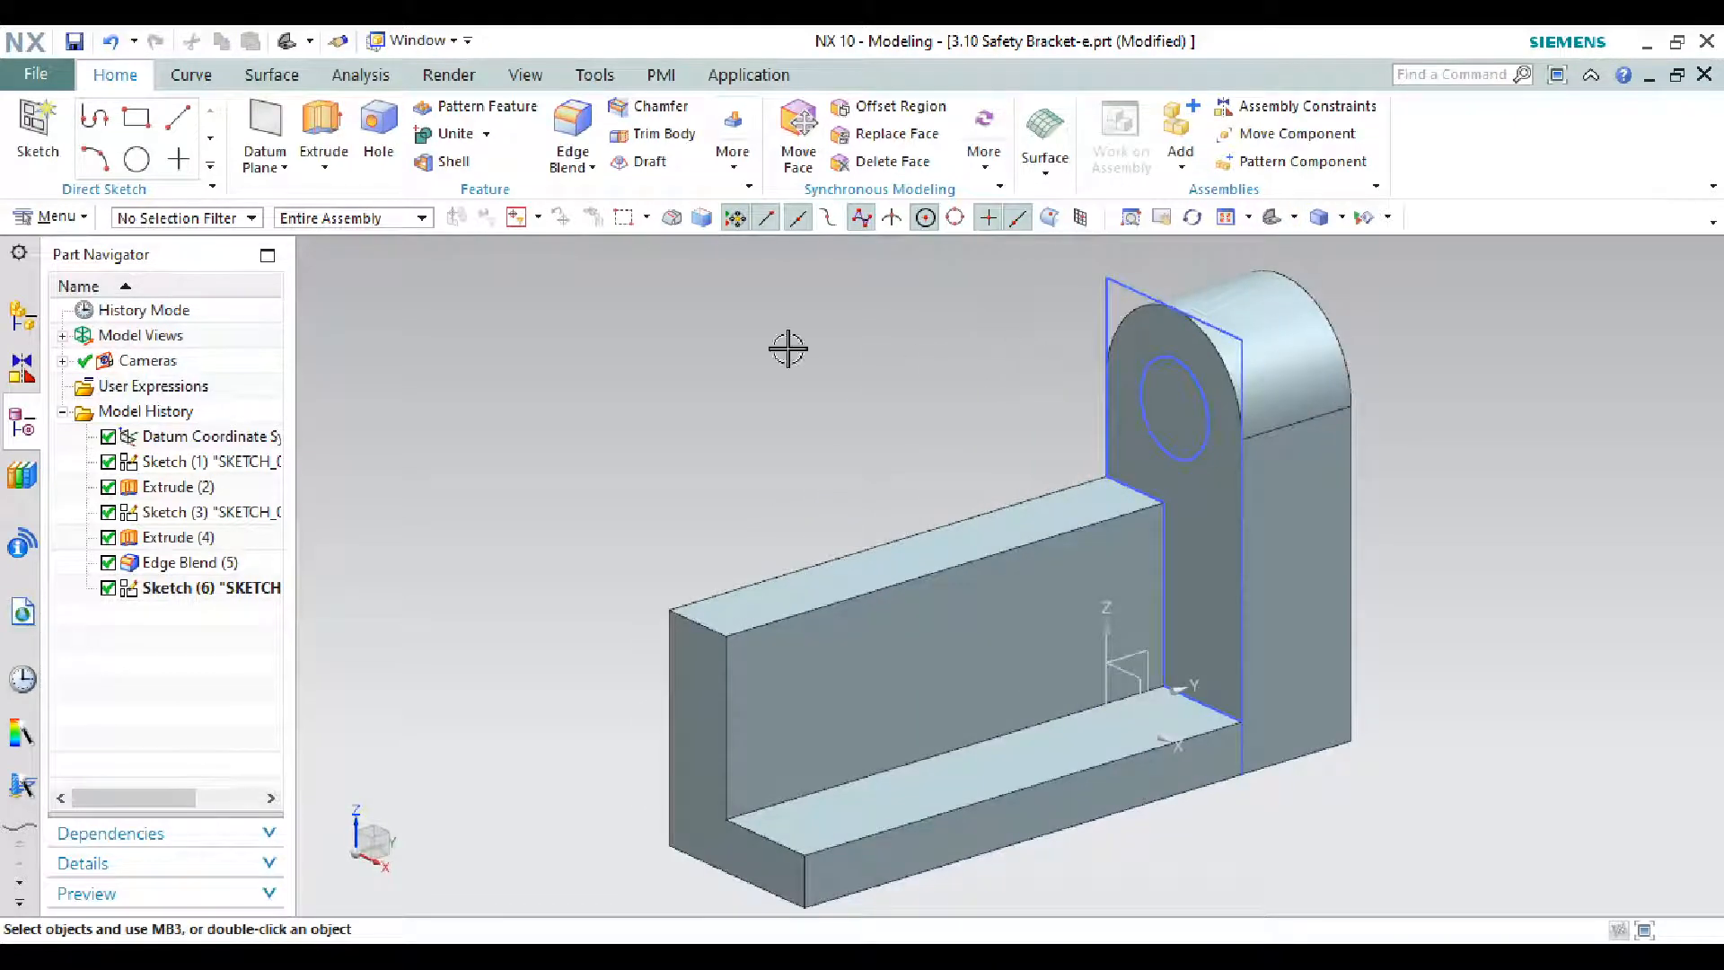
- Back out of an empty sketch accidentally started from the Extrude command
{"action": "left_click", "coordinate": [321, 119]}
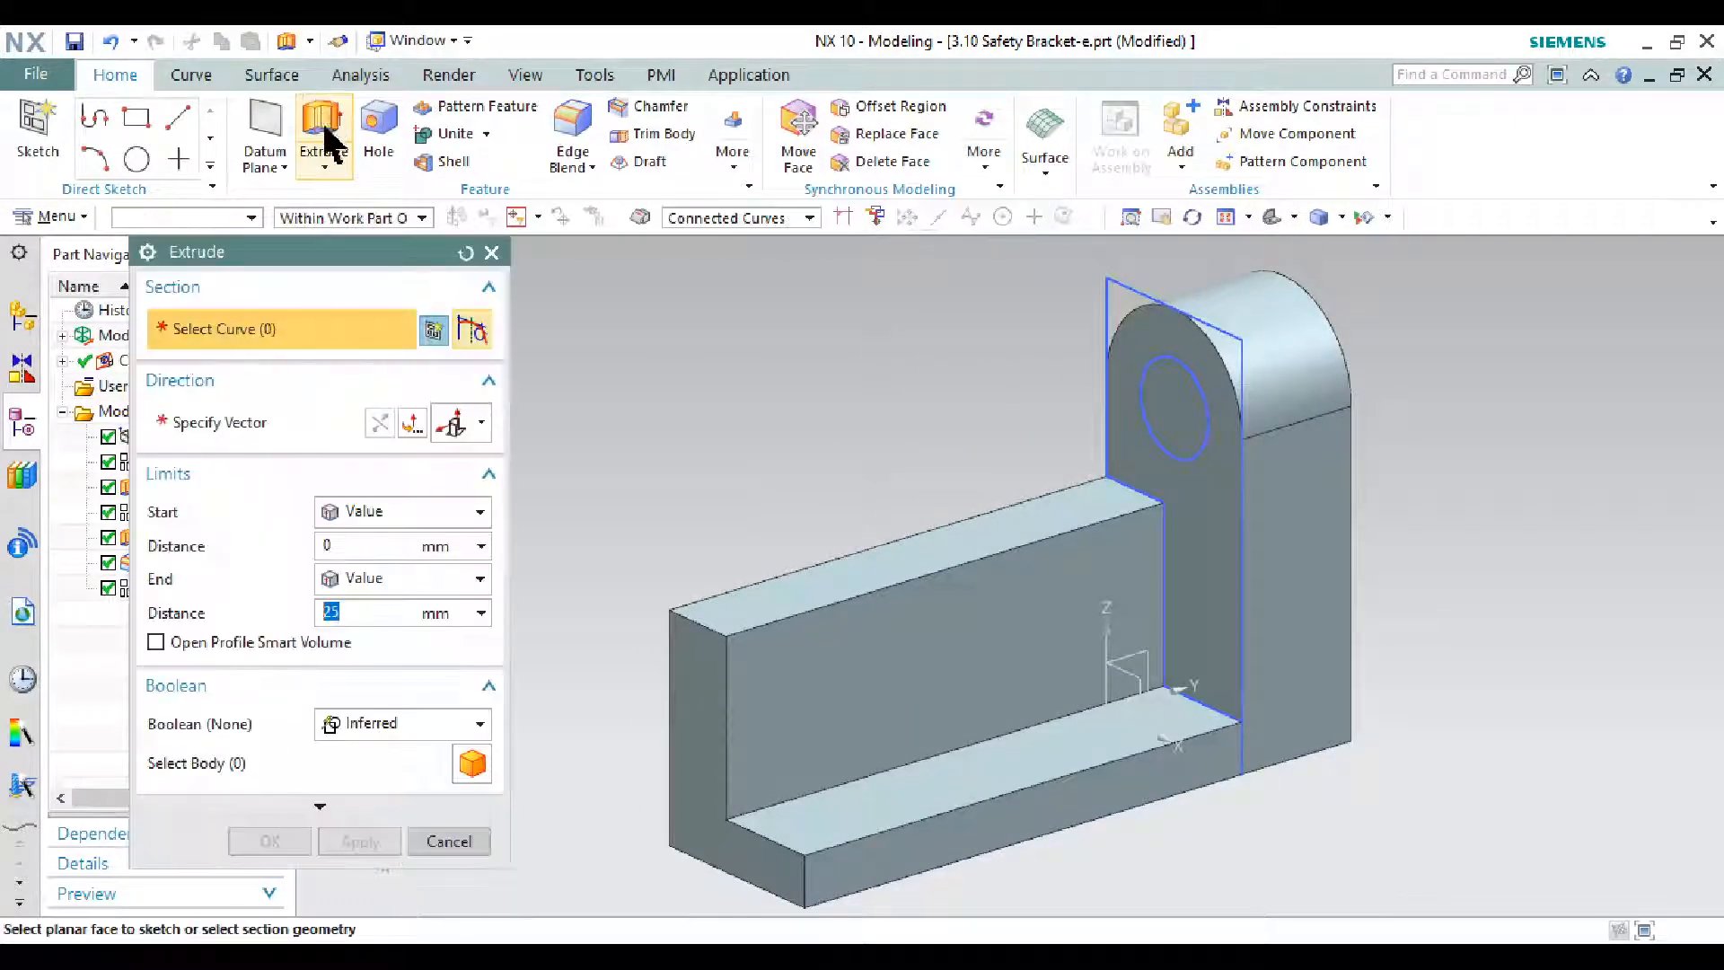
{"action": "left_click", "coordinate": [1167, 385]}
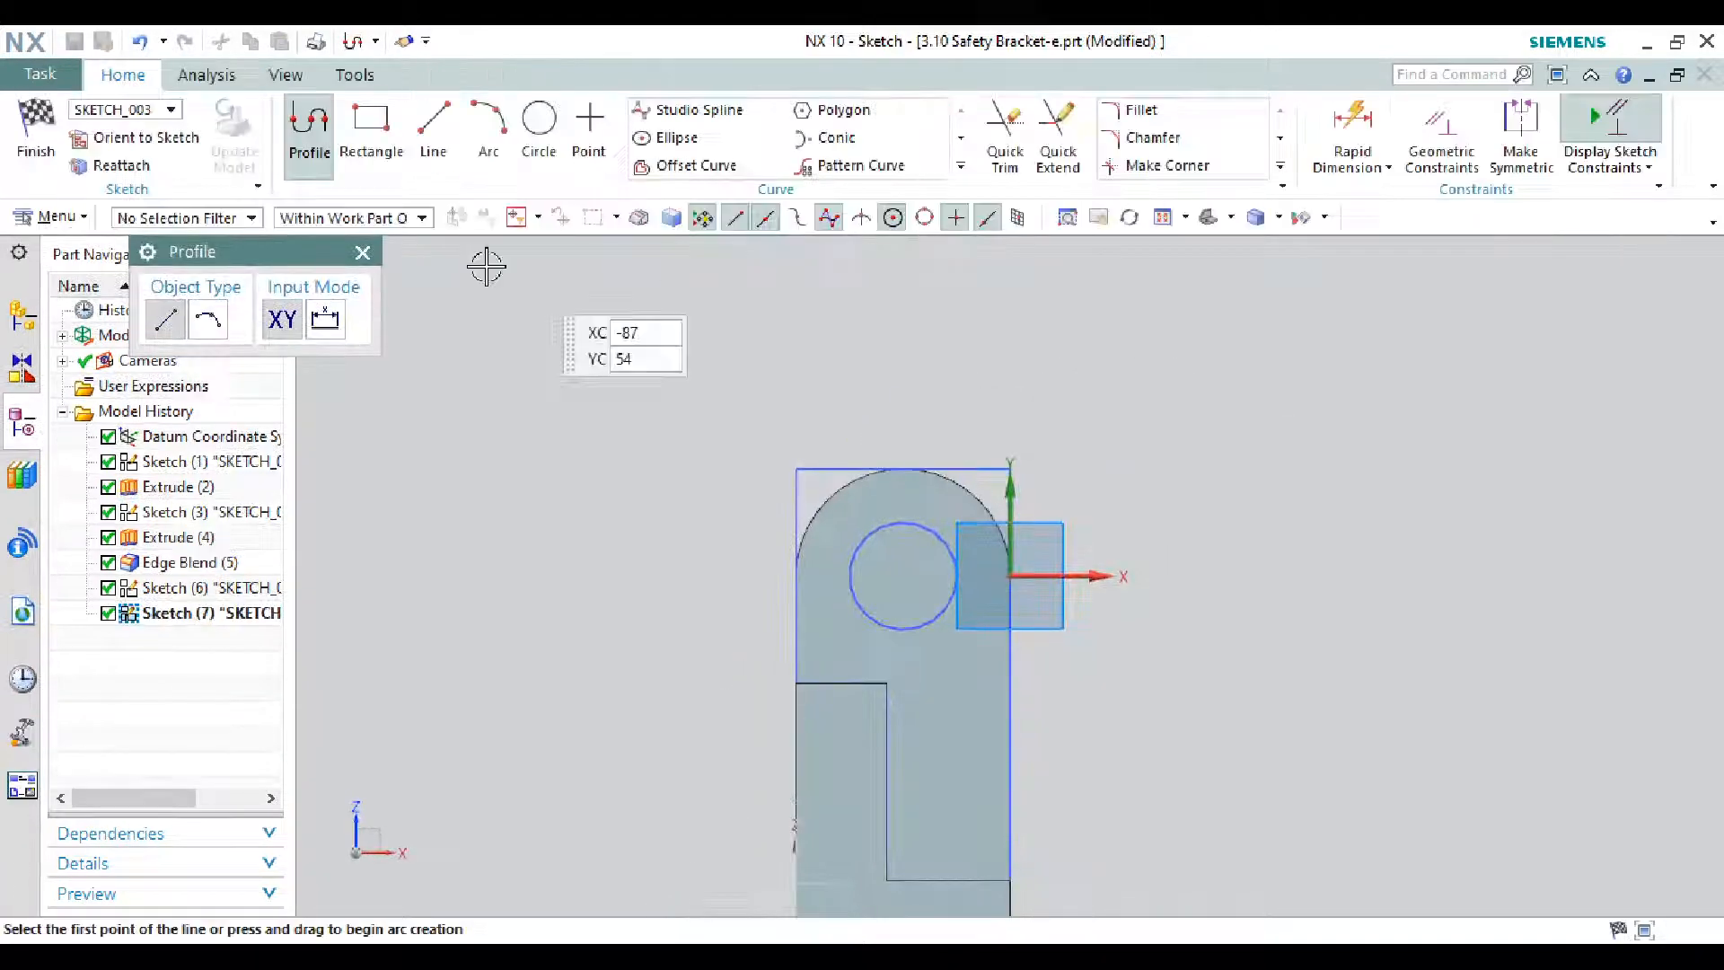
{"action": "left_click", "coordinate": [363, 252]}
{"action": "left_click", "coordinate": [36, 134]}
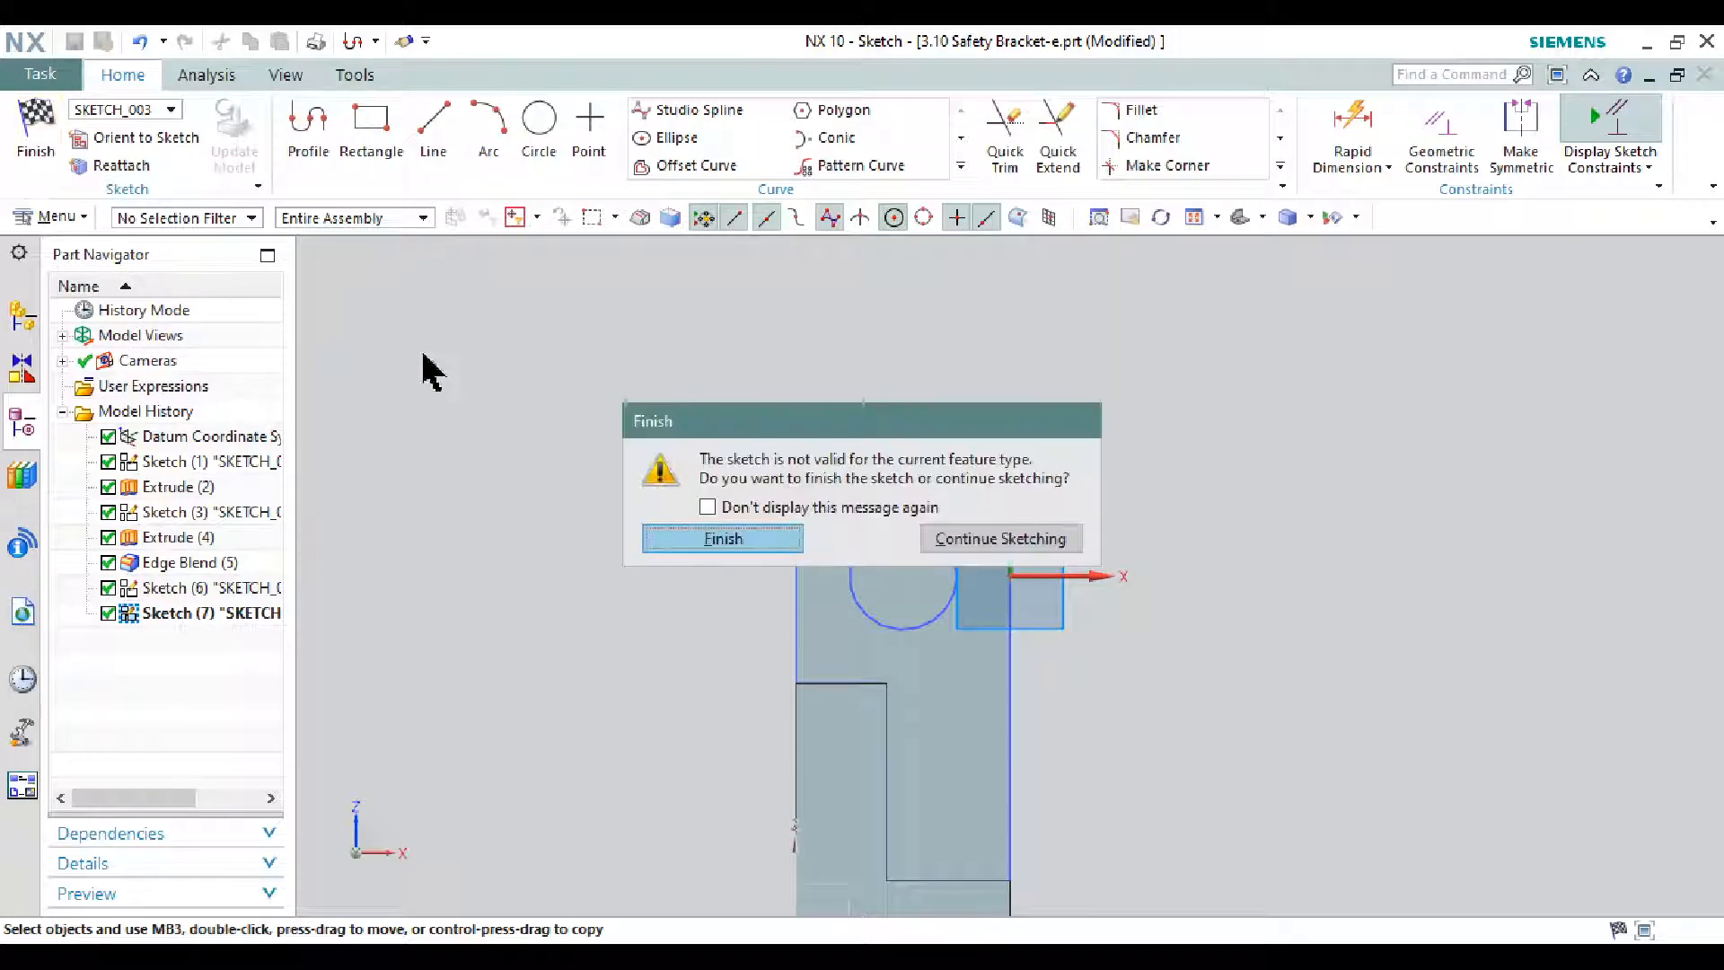
{"action": "left_click", "coordinate": [710, 537]}
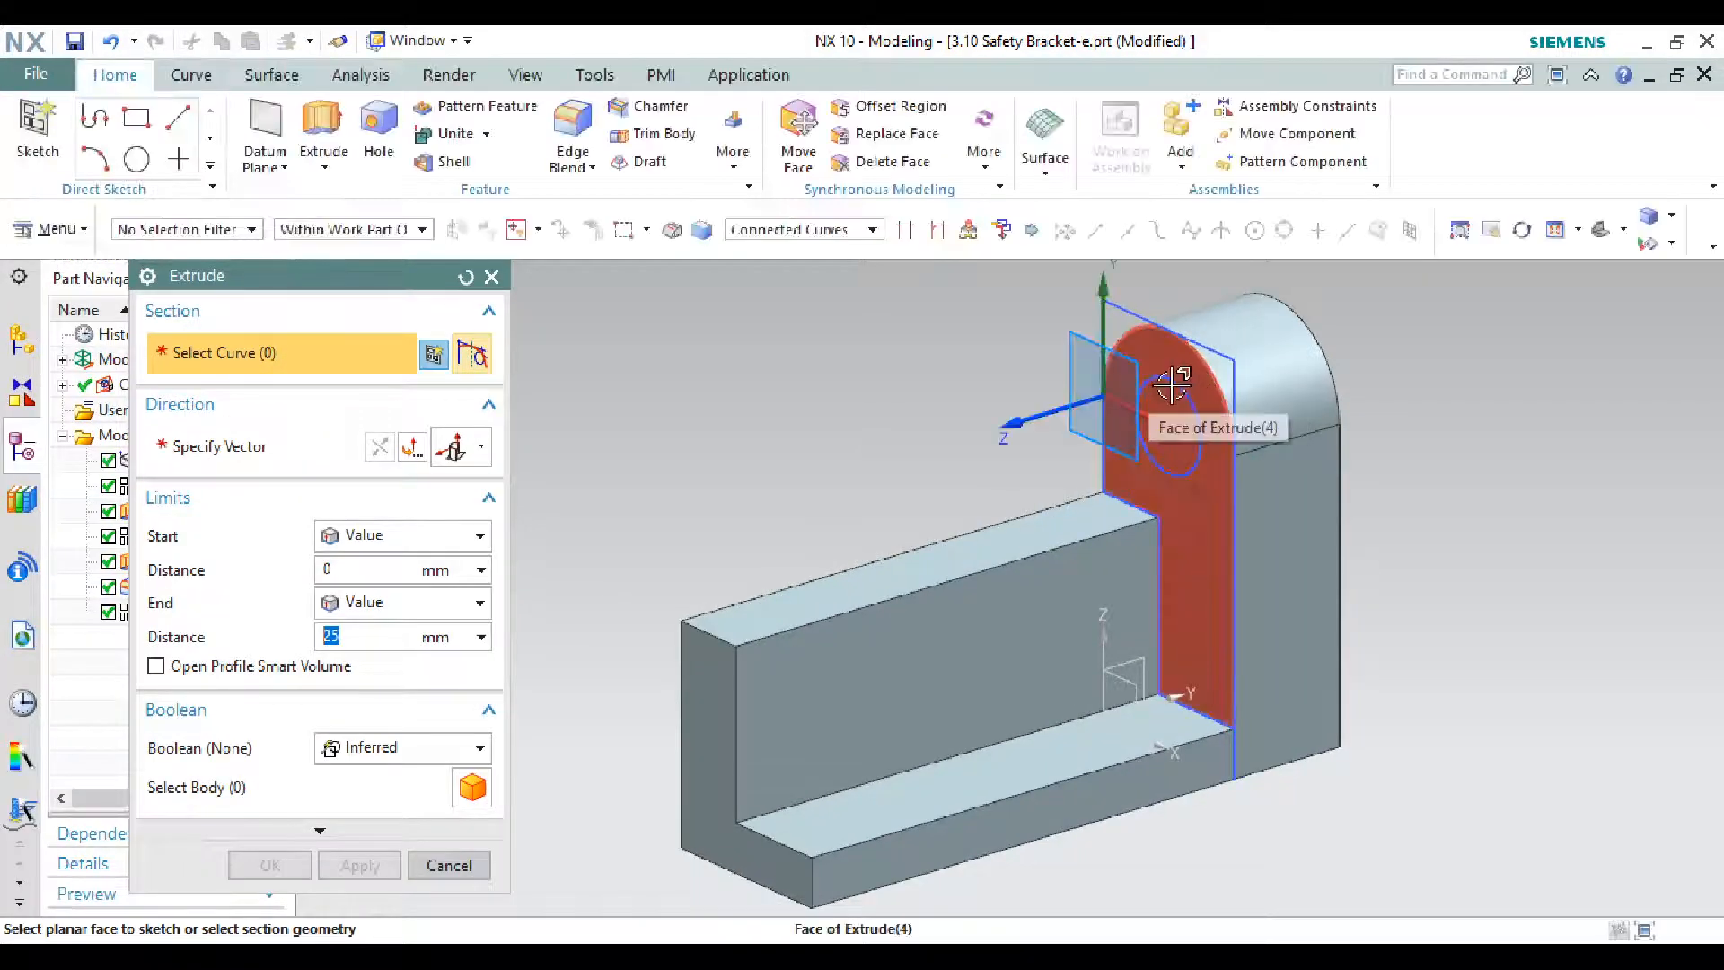
{"action": "left_click", "coordinate": [491, 276]}
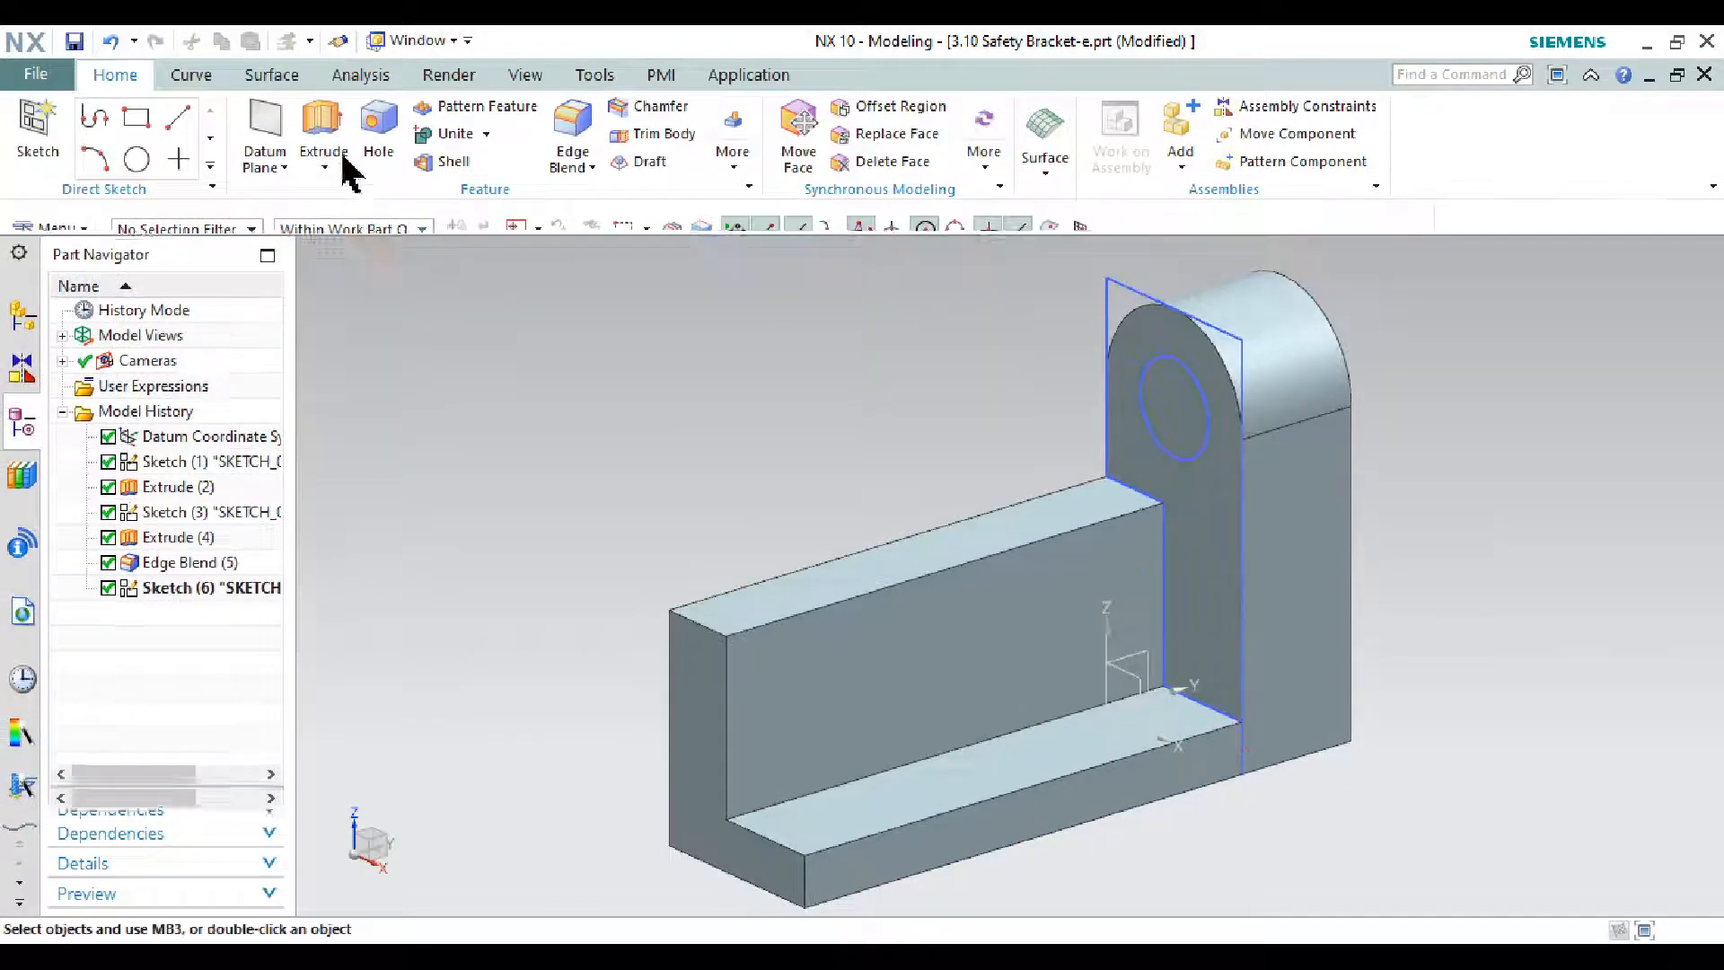
- Extrude the 19 mm circle reversed as a Subtract, 44 mm deep, cutting through the lug
{"action": "left_click", "coordinate": [323, 126]}
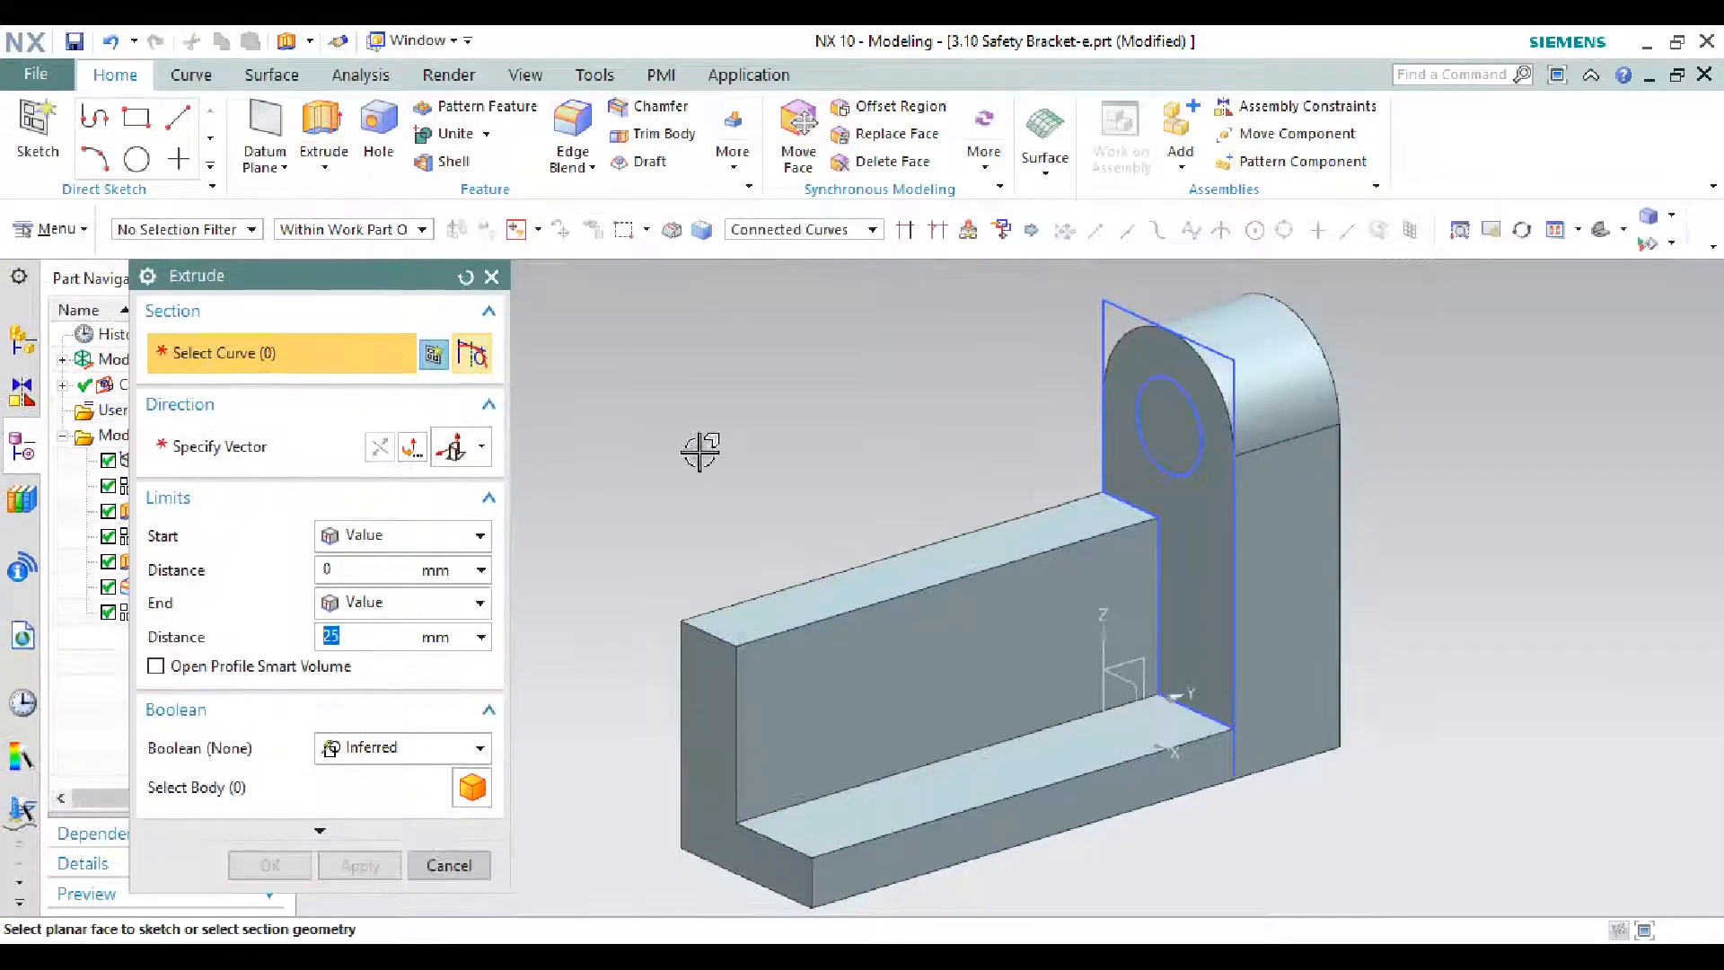
{"action": "scroll", "coordinate": [1189, 383], "scroll_direction": "up", "scroll_amount": 3}
{"action": "left_click", "coordinate": [1165, 378]}
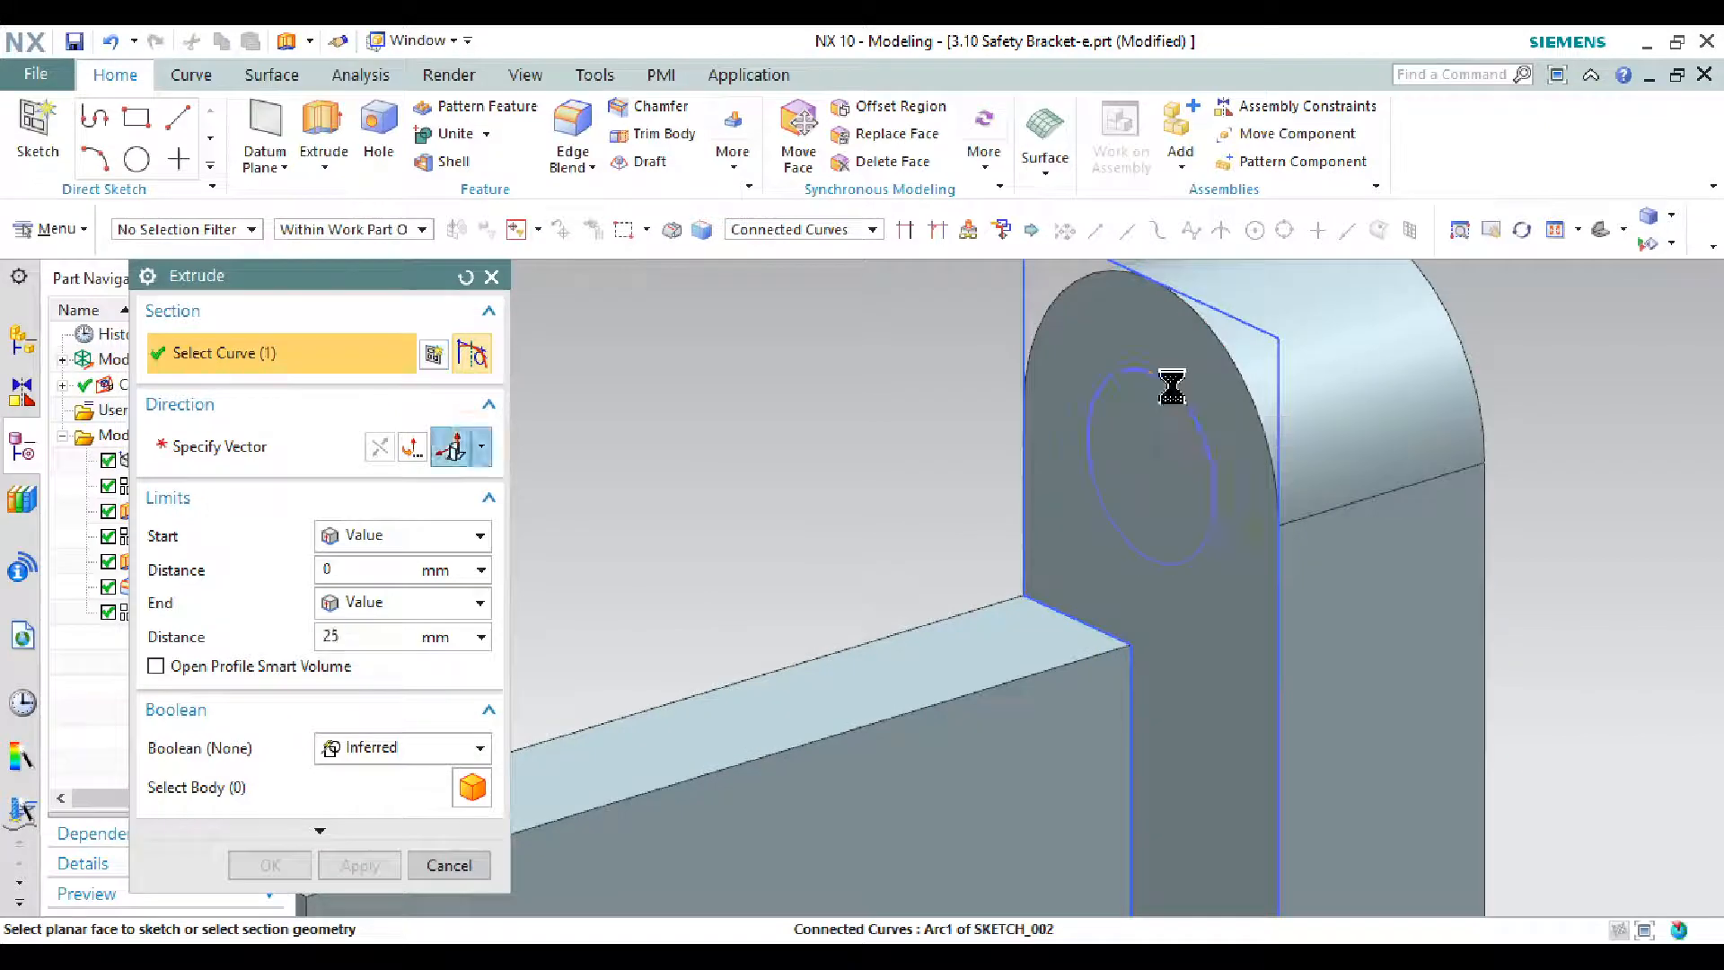
{"action": "left_click", "coordinate": [415, 747]}
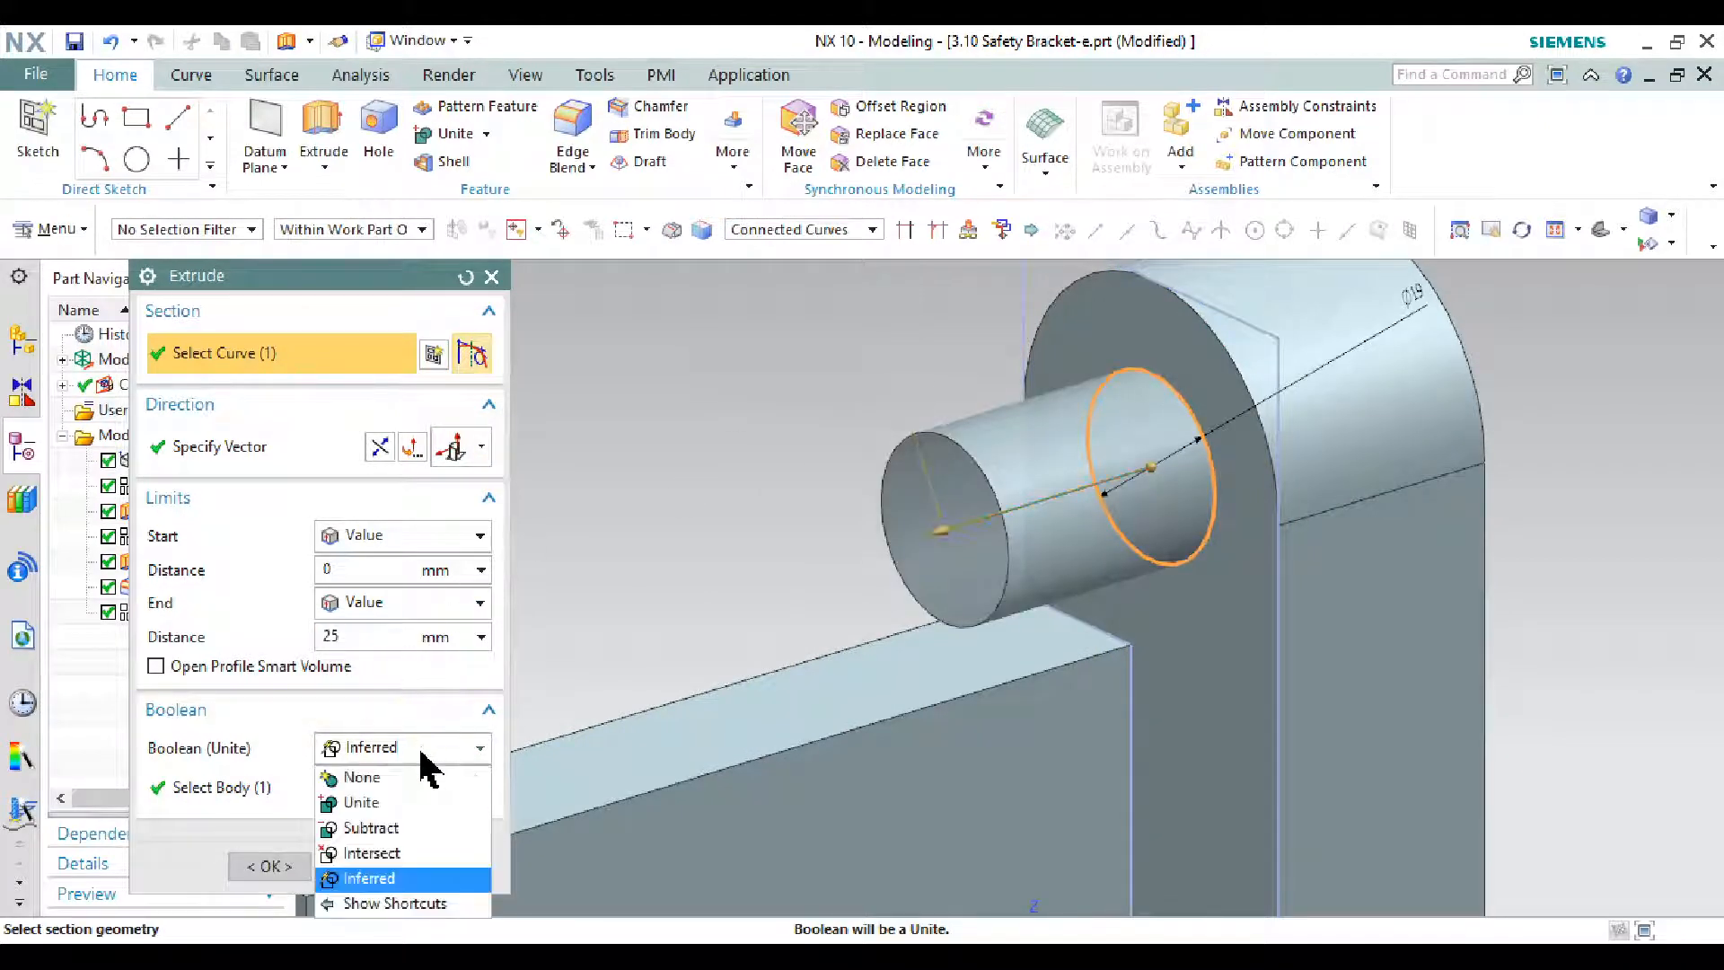
{"action": "left_click", "coordinate": [415, 828]}
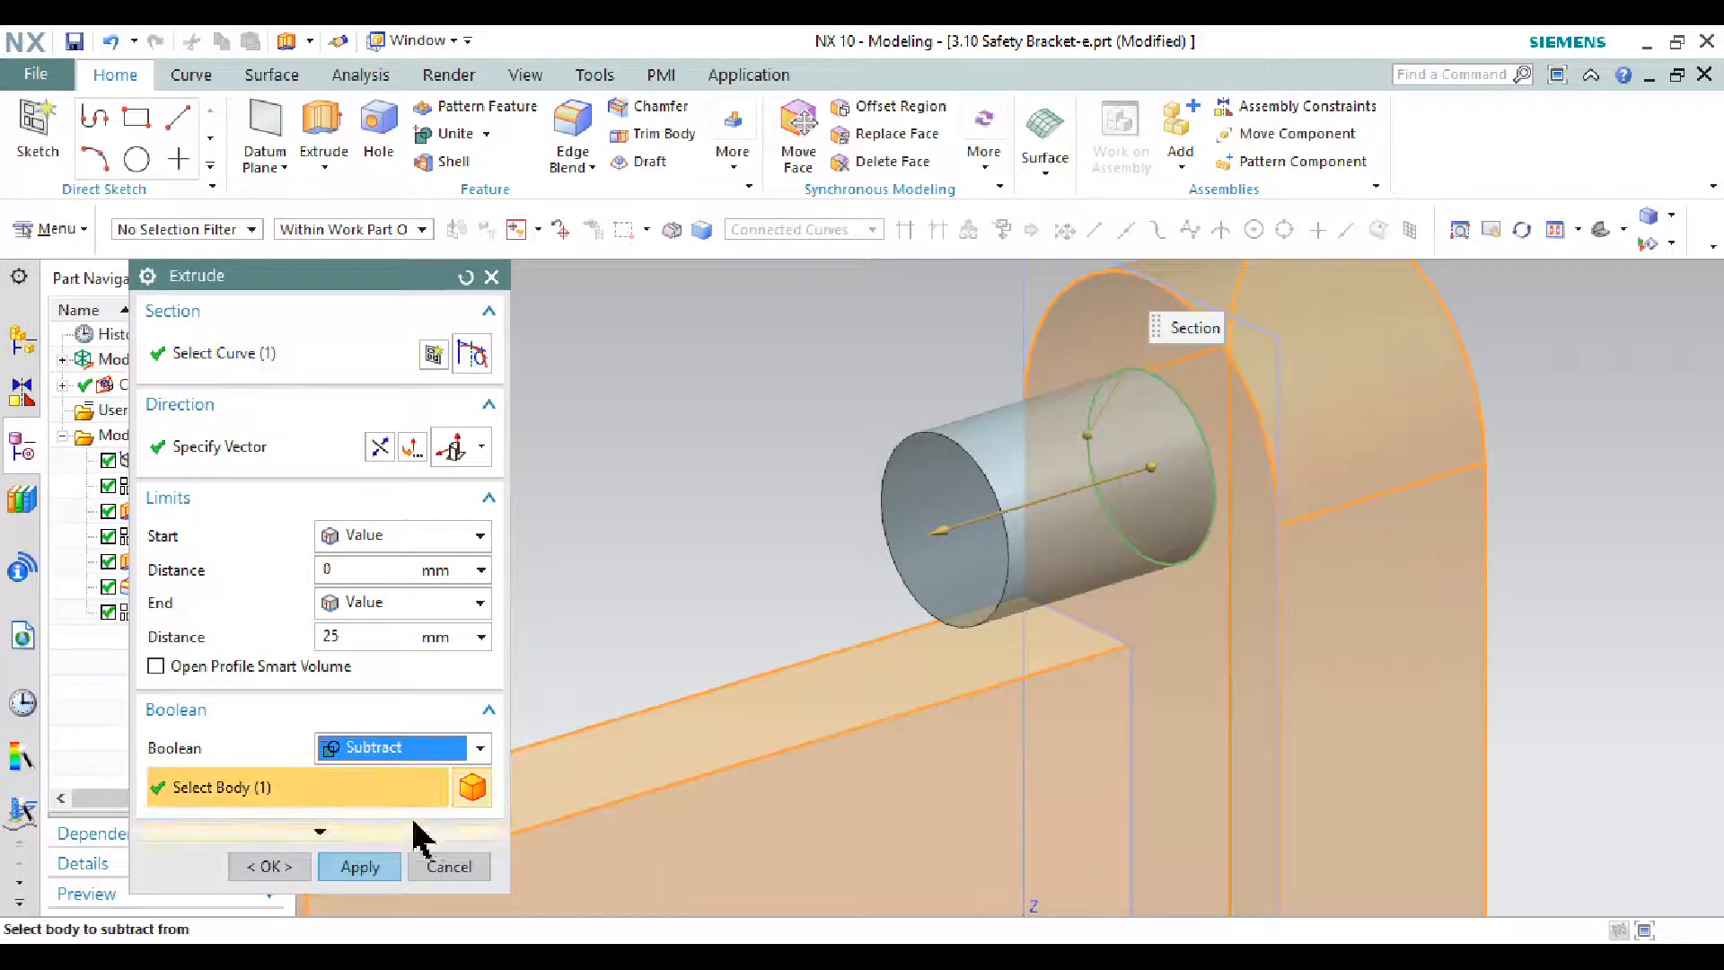
{"action": "left_click", "coordinate": [379, 447]}
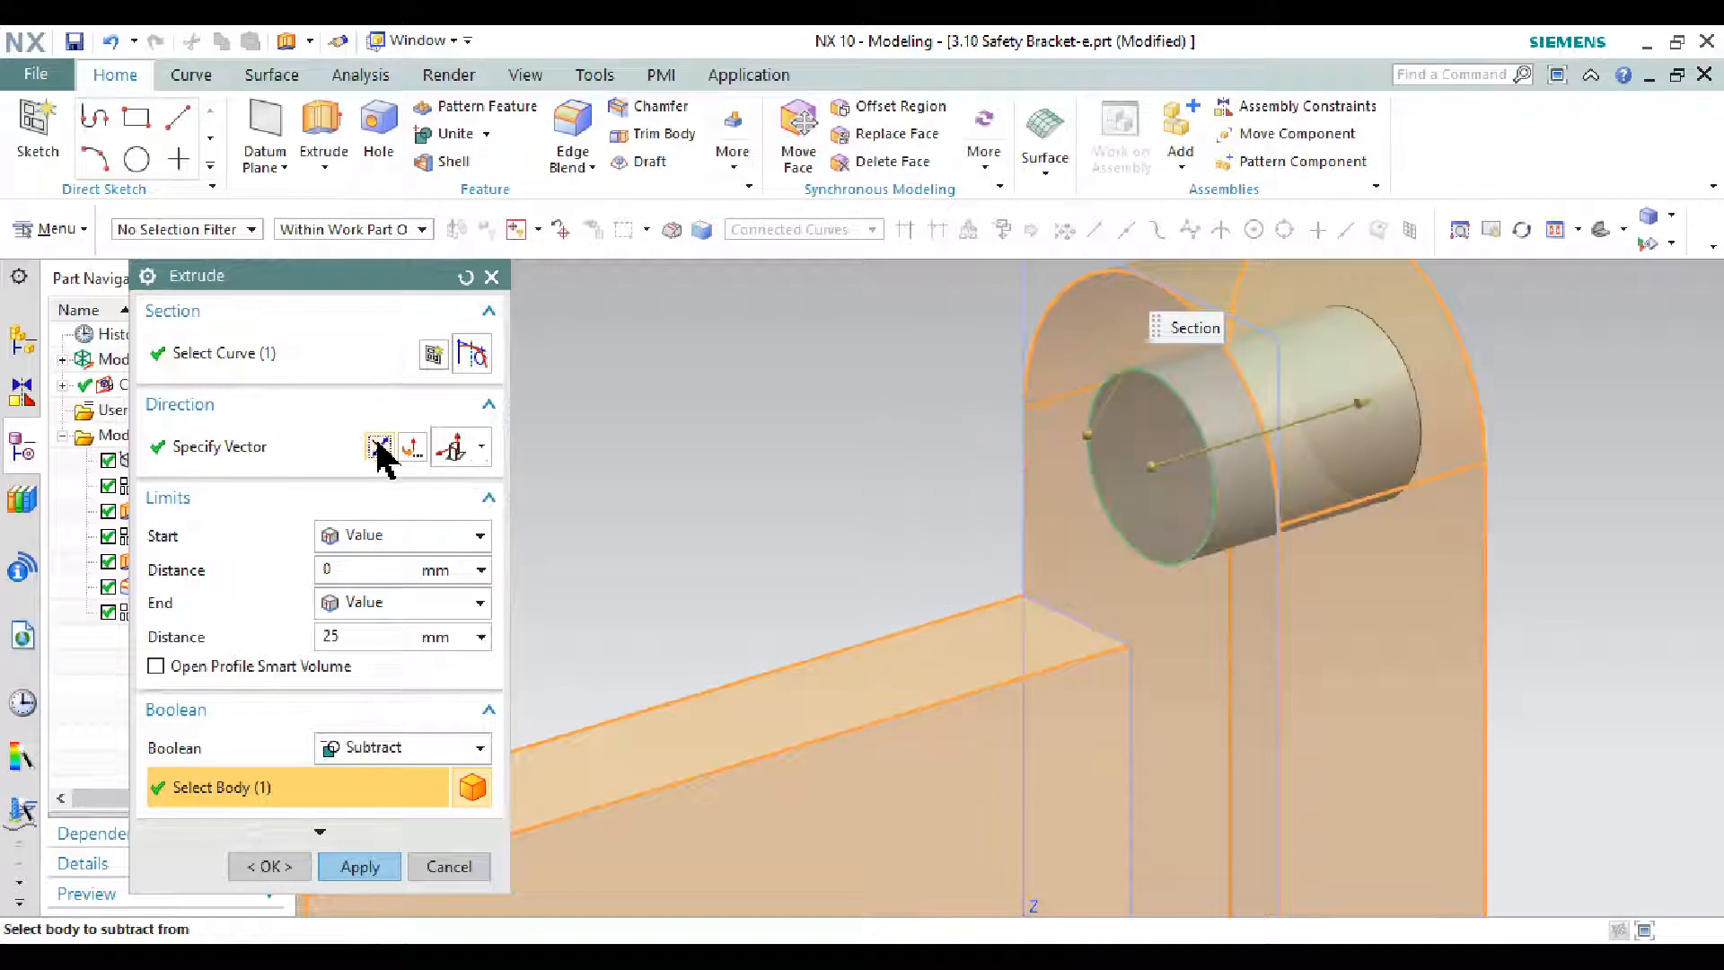
{"action": "scroll", "coordinate": [993, 432], "scroll_direction": "down", "scroll_amount": 2}
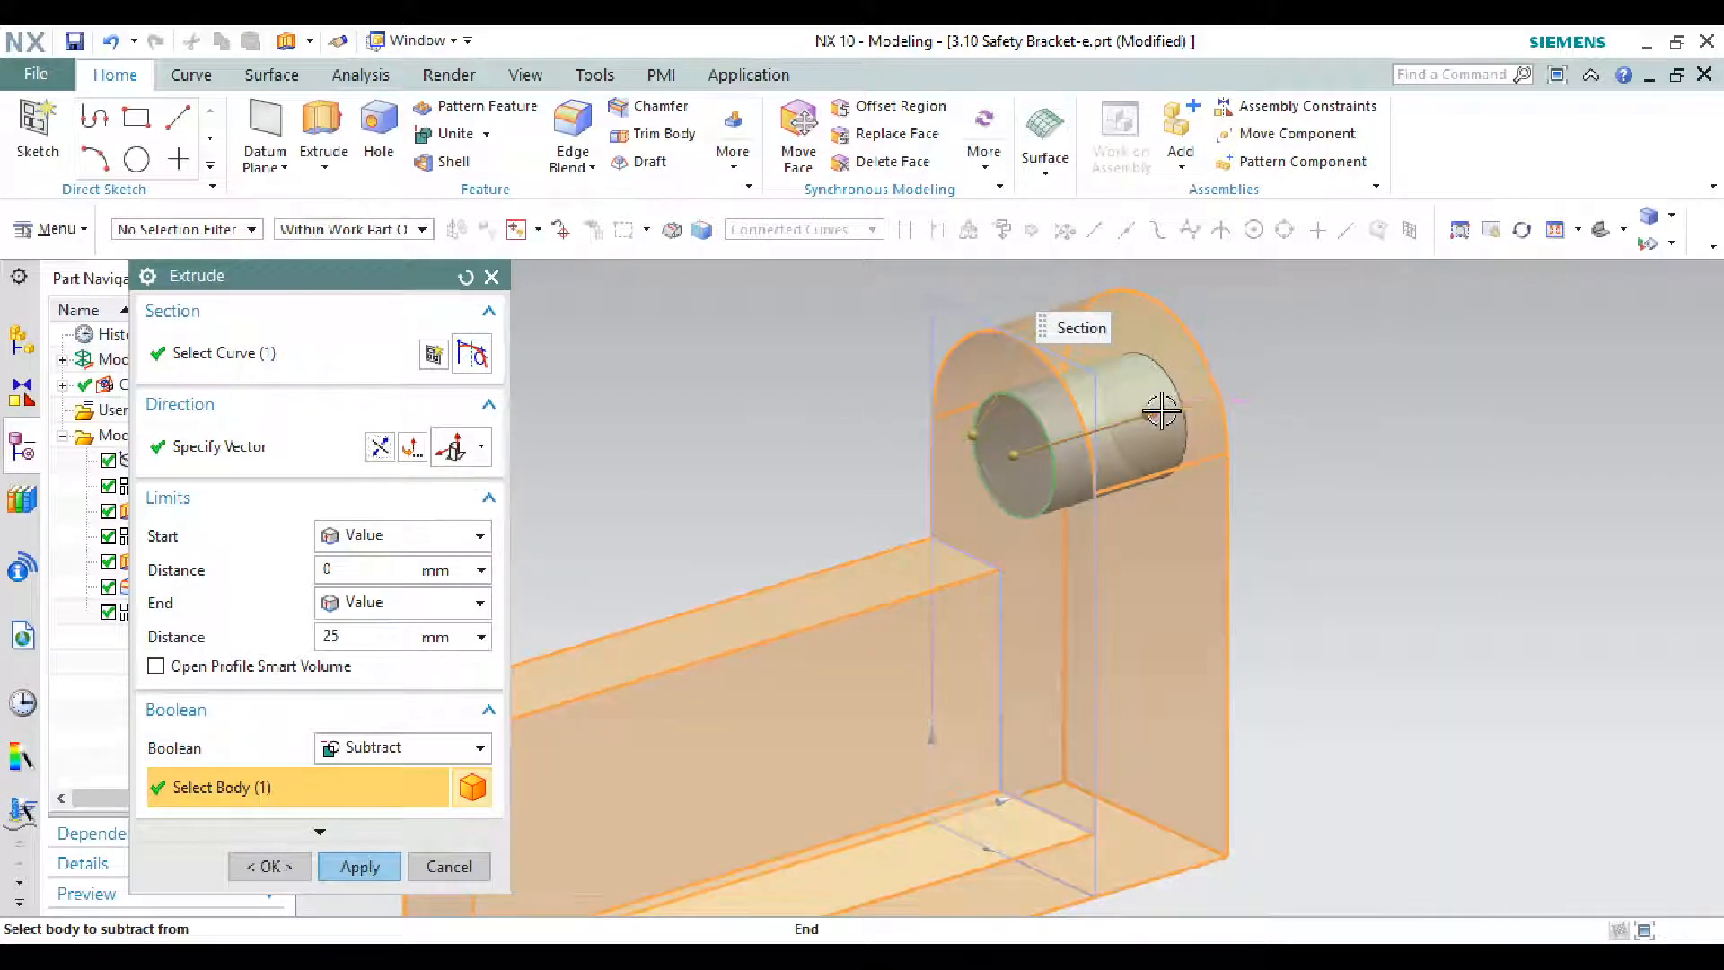
{"action": "left_click_drag", "start_coordinate": [1160, 411], "coordinate": [1251, 375]}
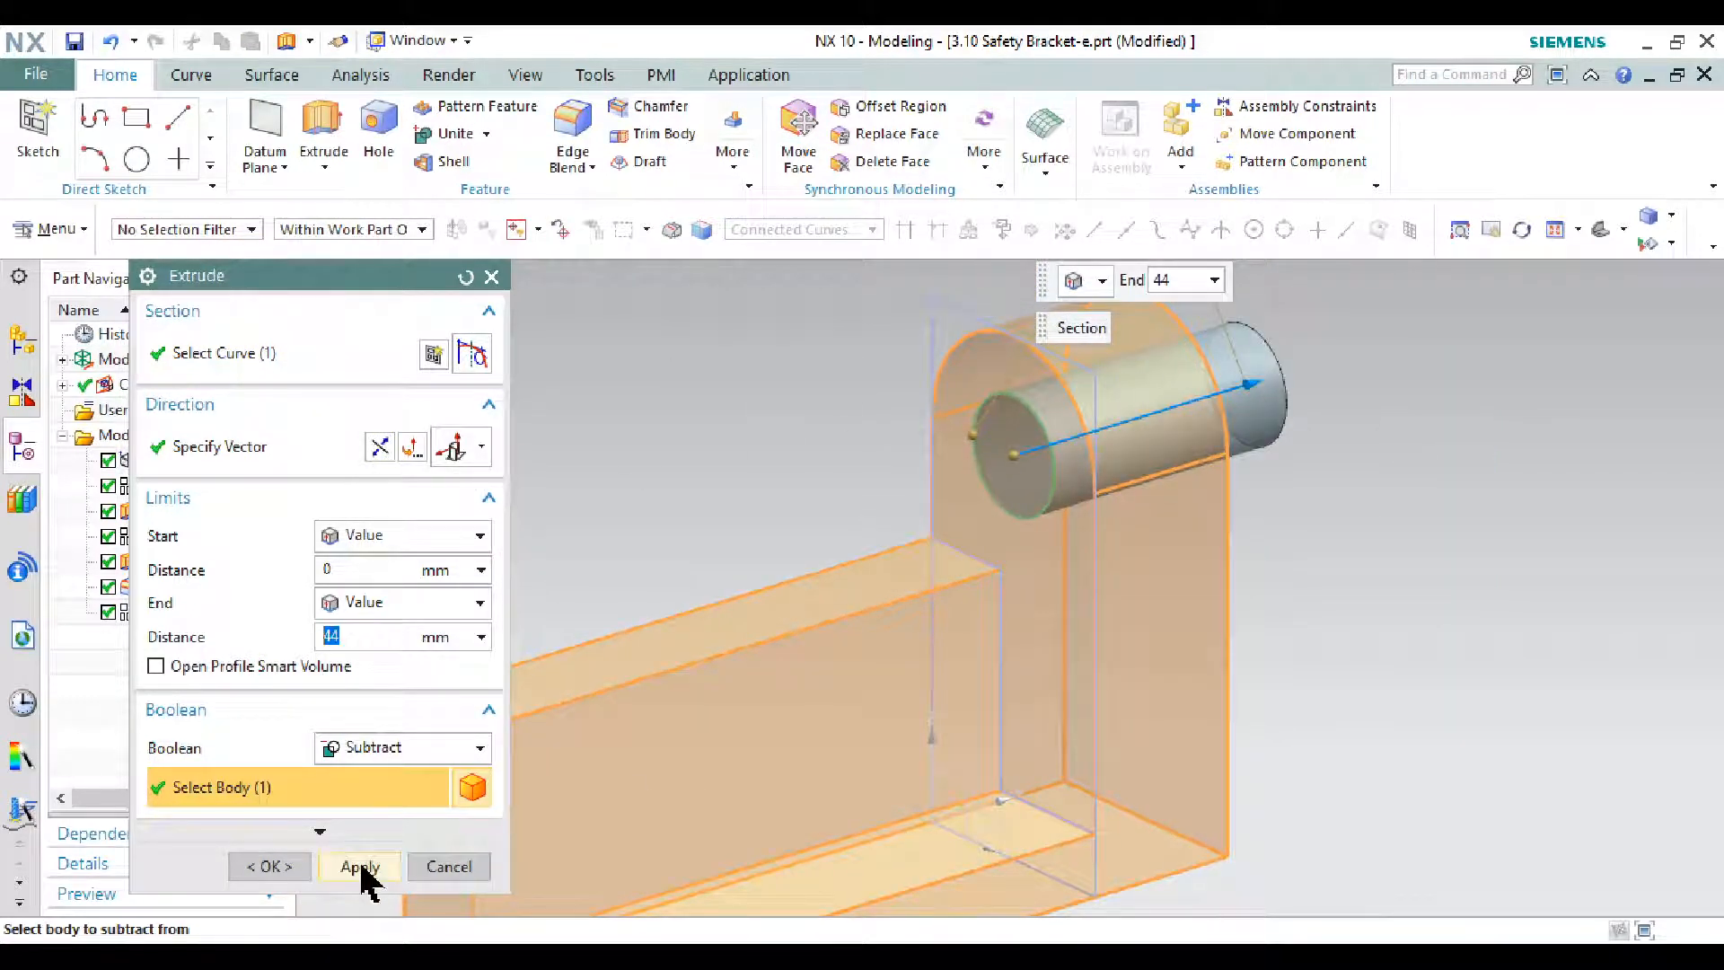
{"action": "left_click", "coordinate": [360, 866]}
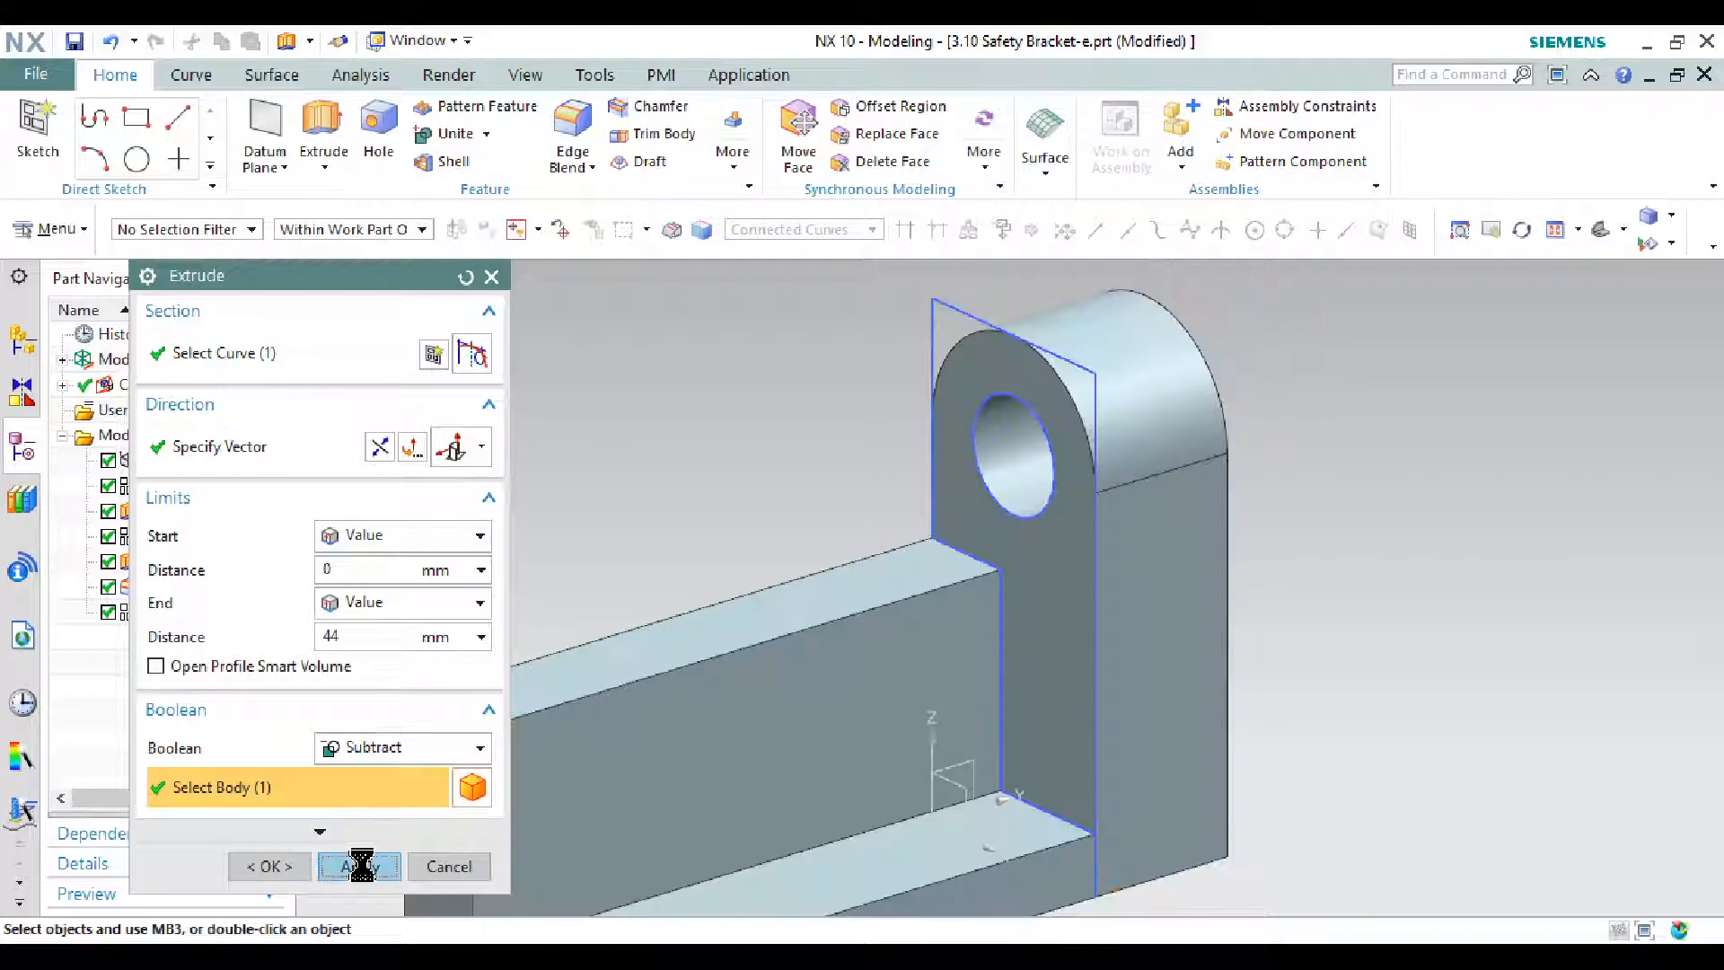
{"action": "left_click", "coordinate": [448, 867]}
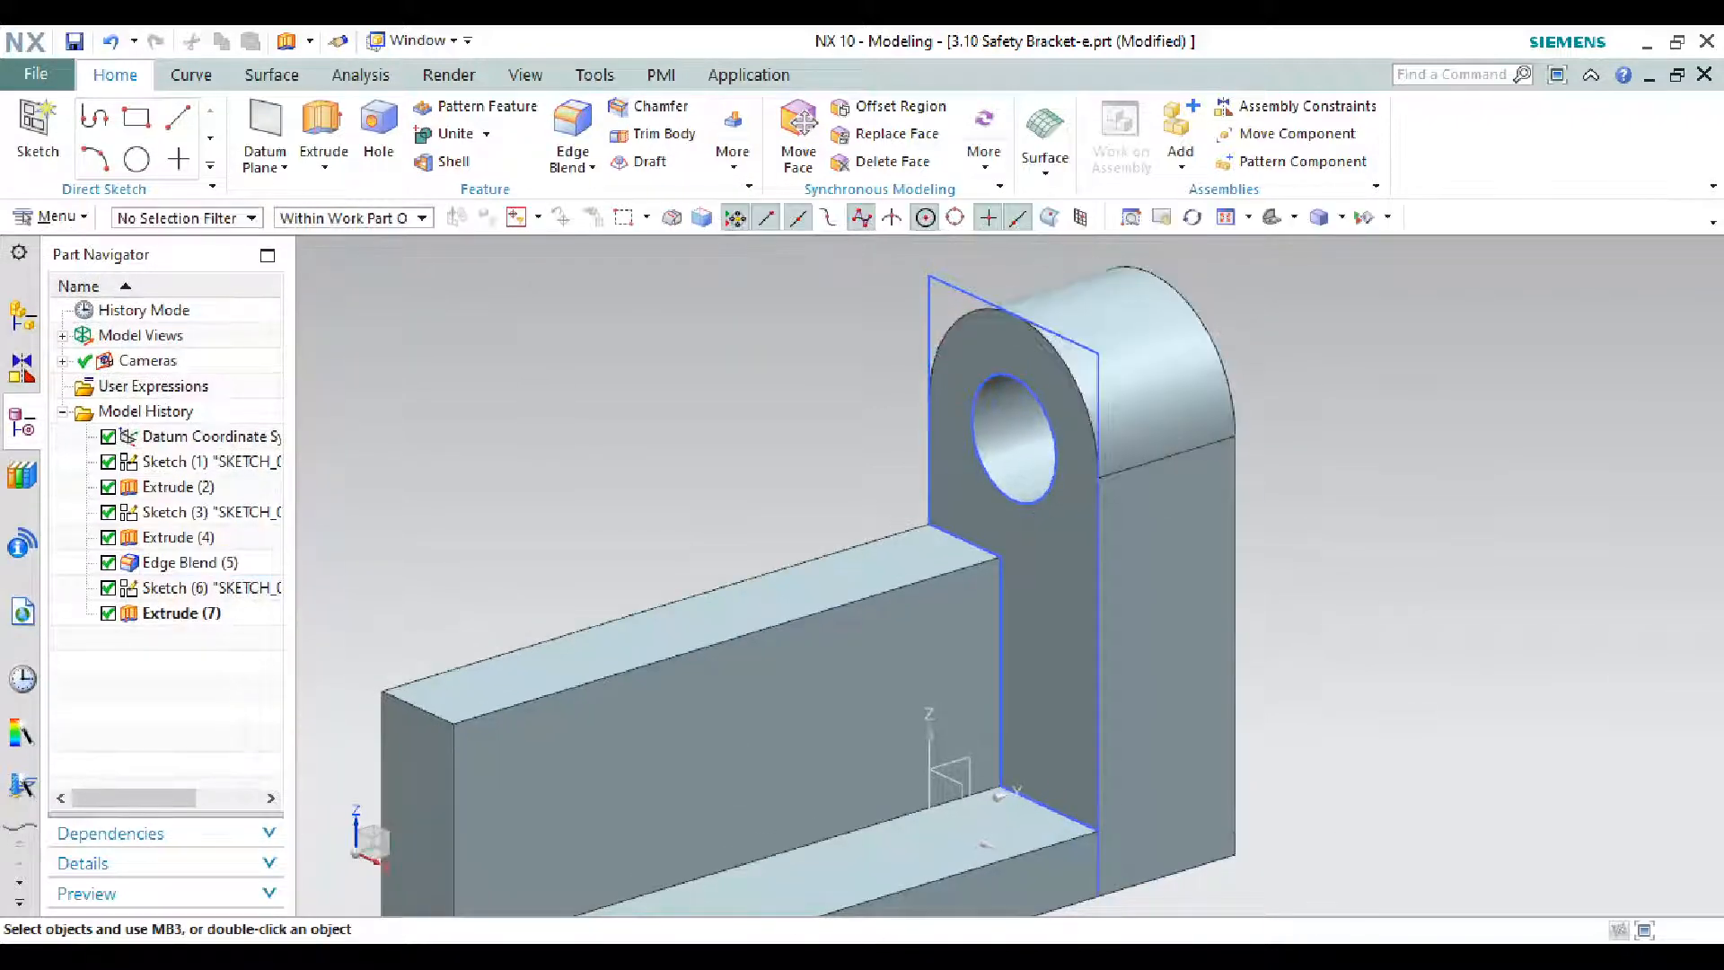
{"action": "left_click", "coordinate": [1362, 951]}
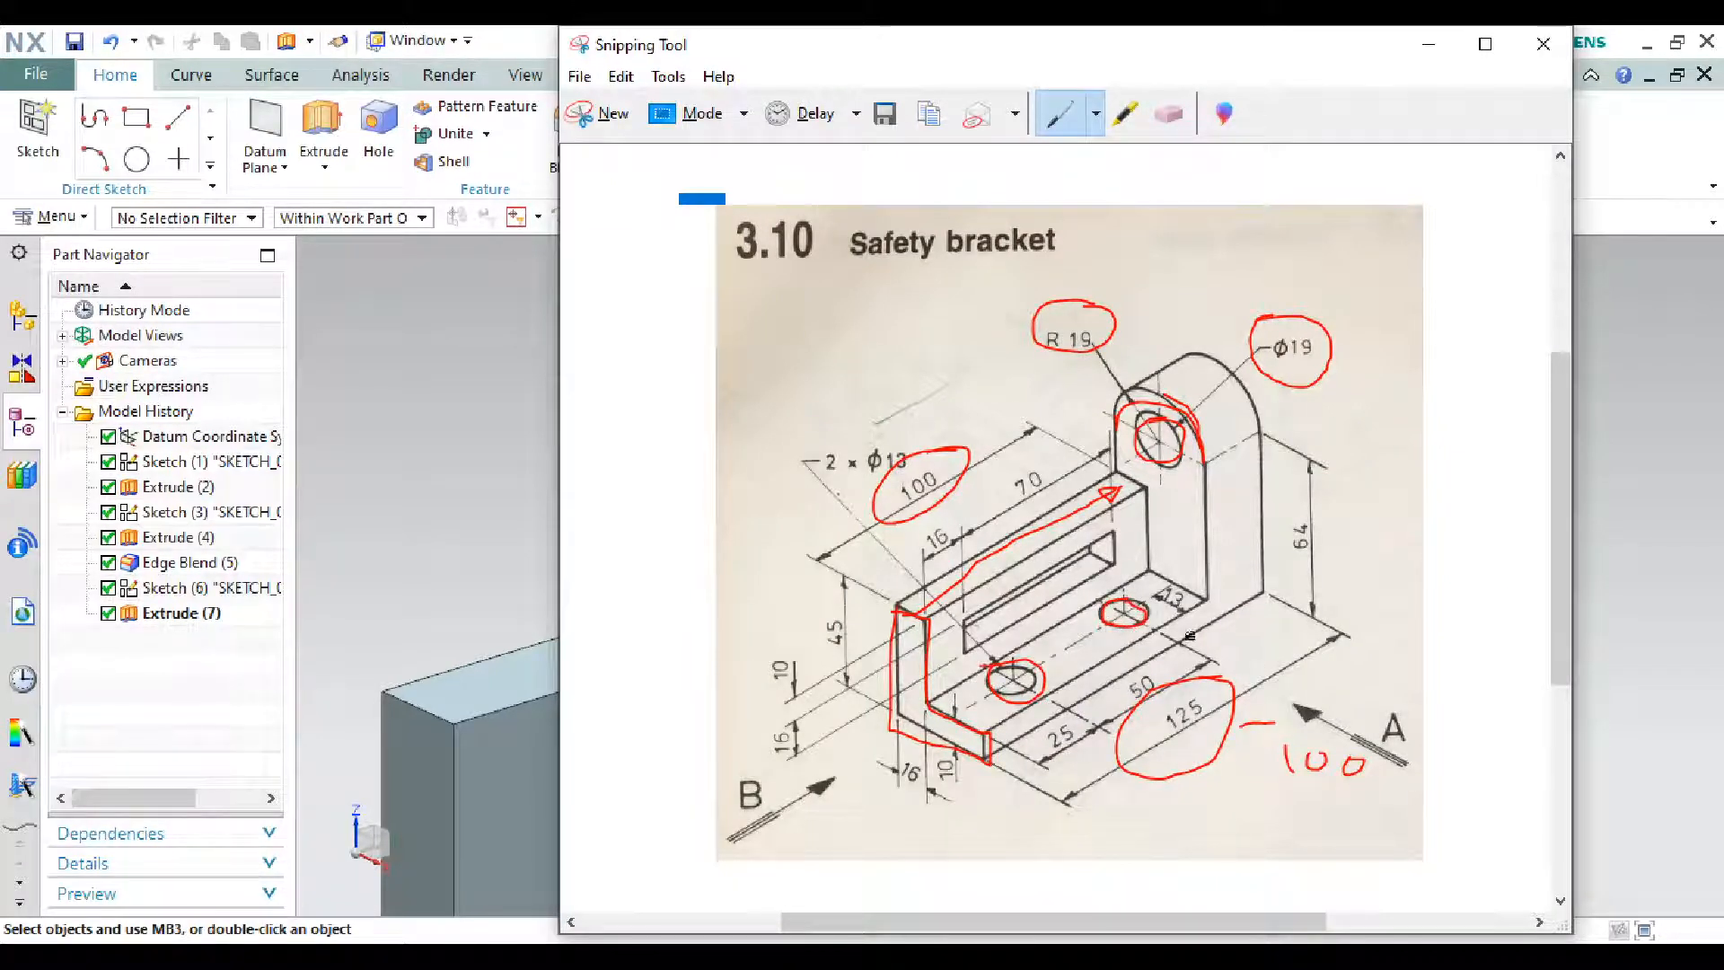
{"action": "left_click", "coordinate": [1431, 47]}
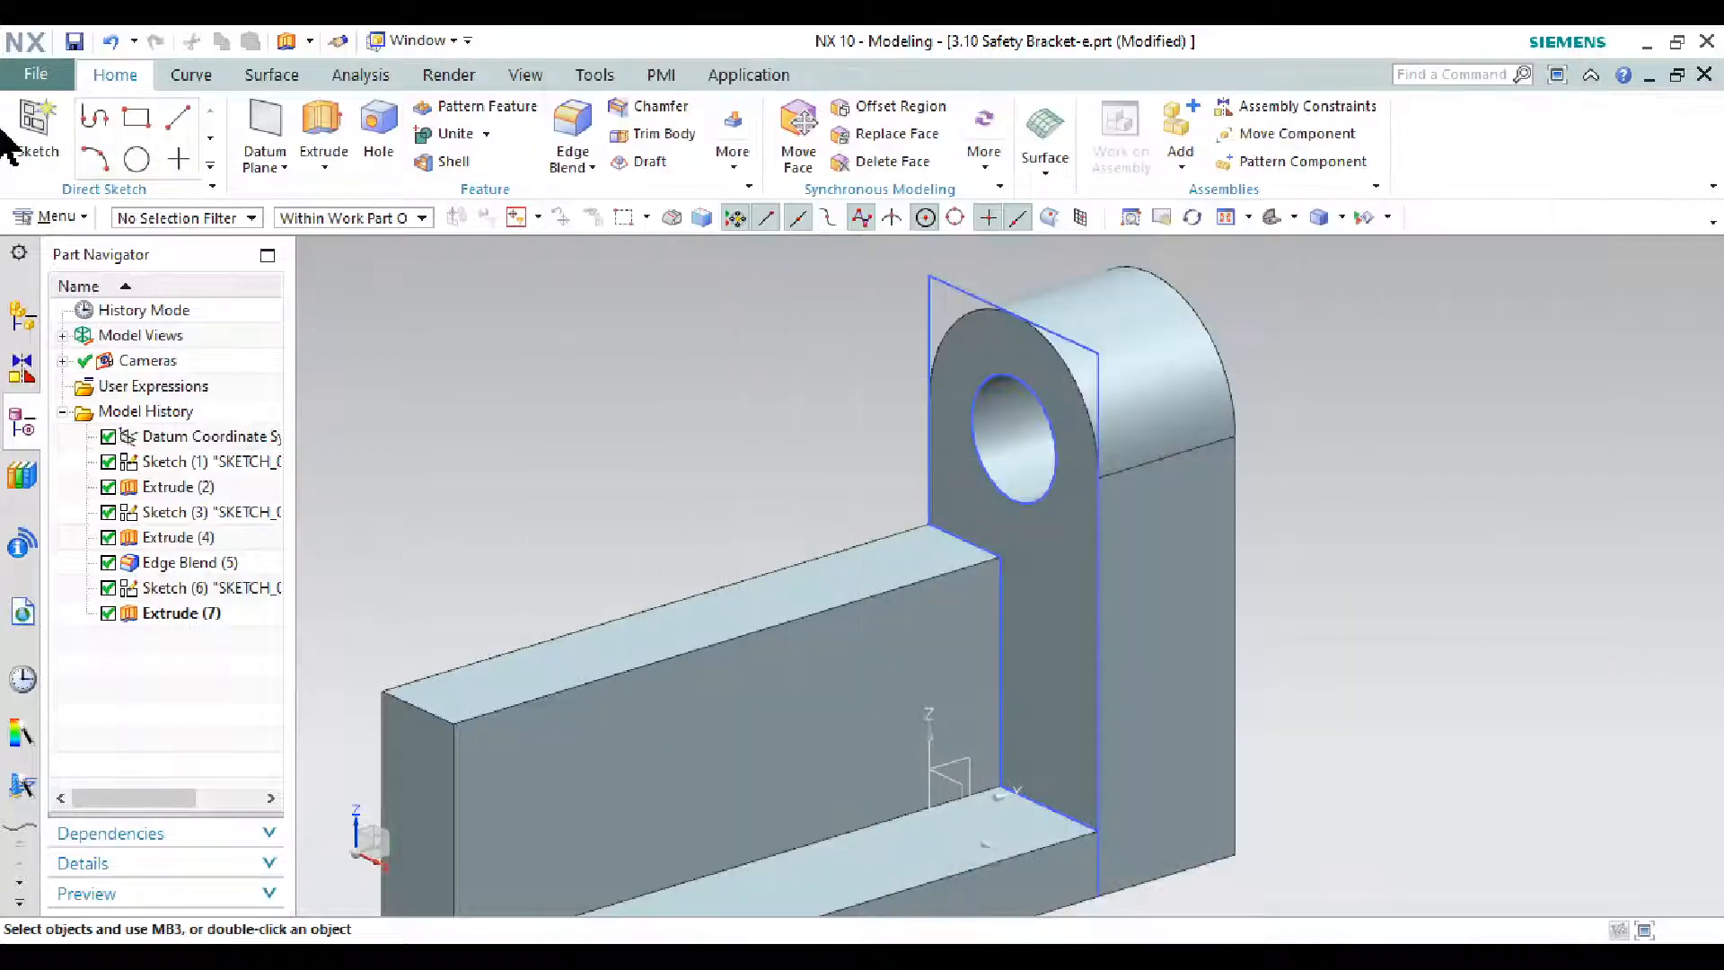
{"action": "scroll", "coordinate": [958, 297], "scroll_direction": "down", "scroll_amount": 3}
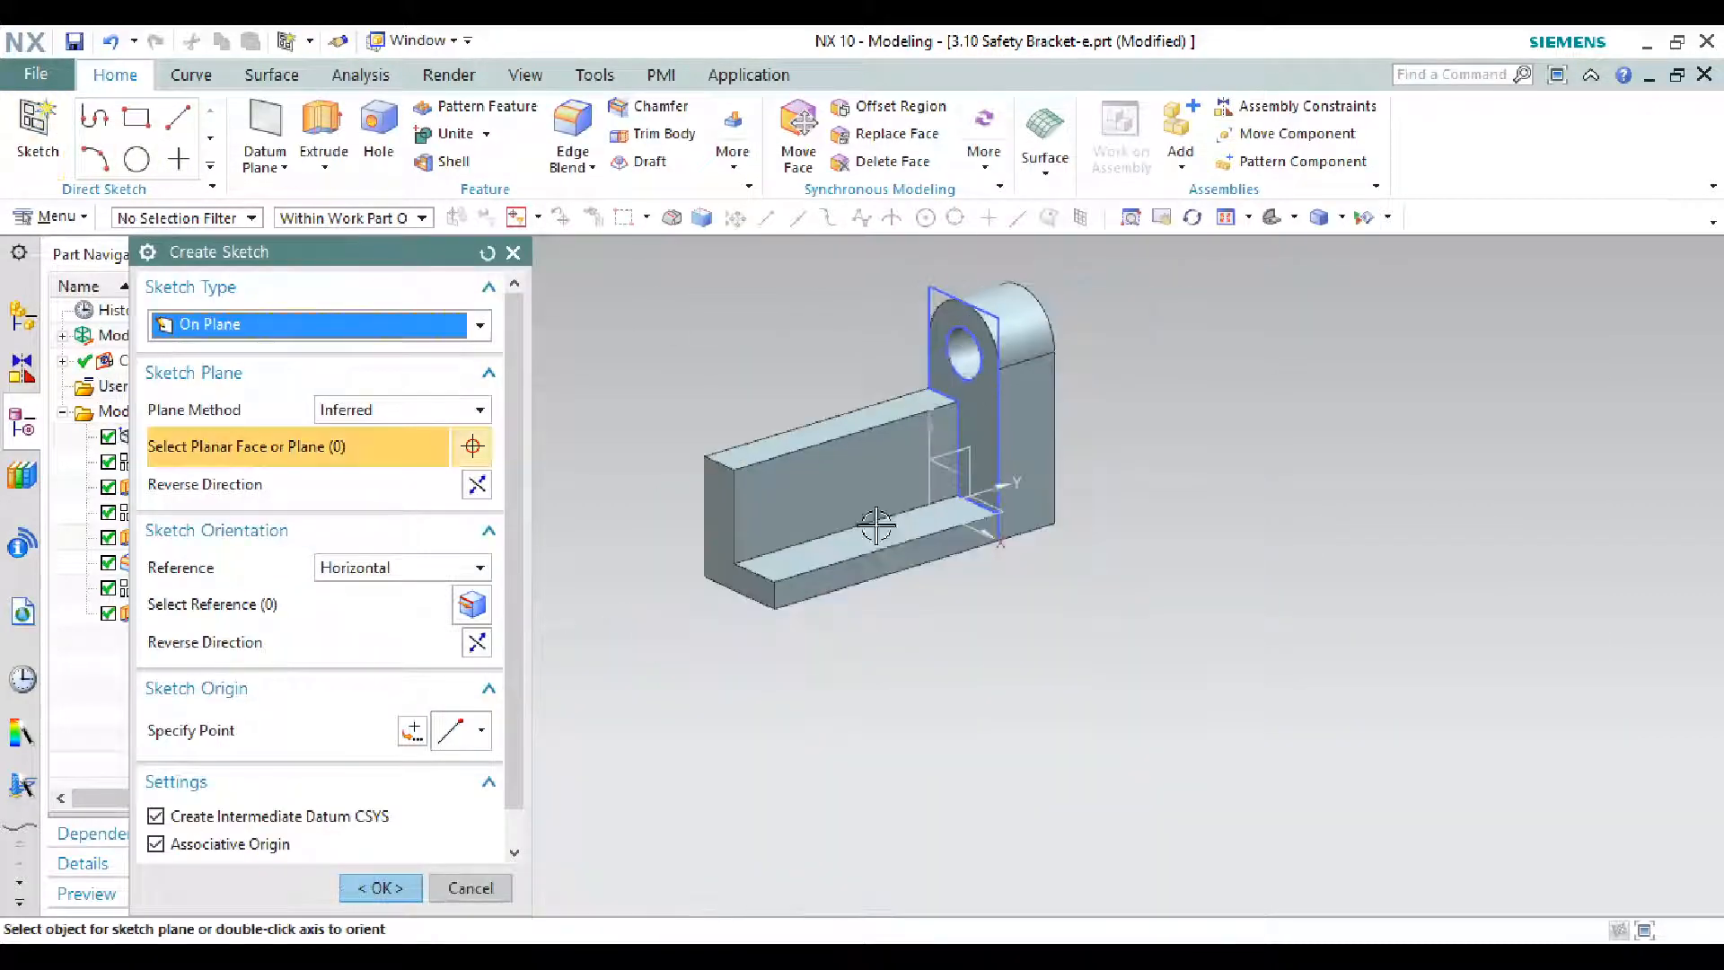
- Sketch two circles on the base plate's top face for the base holes
{"action": "scroll", "coordinate": [938, 515], "scroll_direction": "up", "scroll_amount": 2}
{"action": "left_click", "coordinate": [845, 510]}
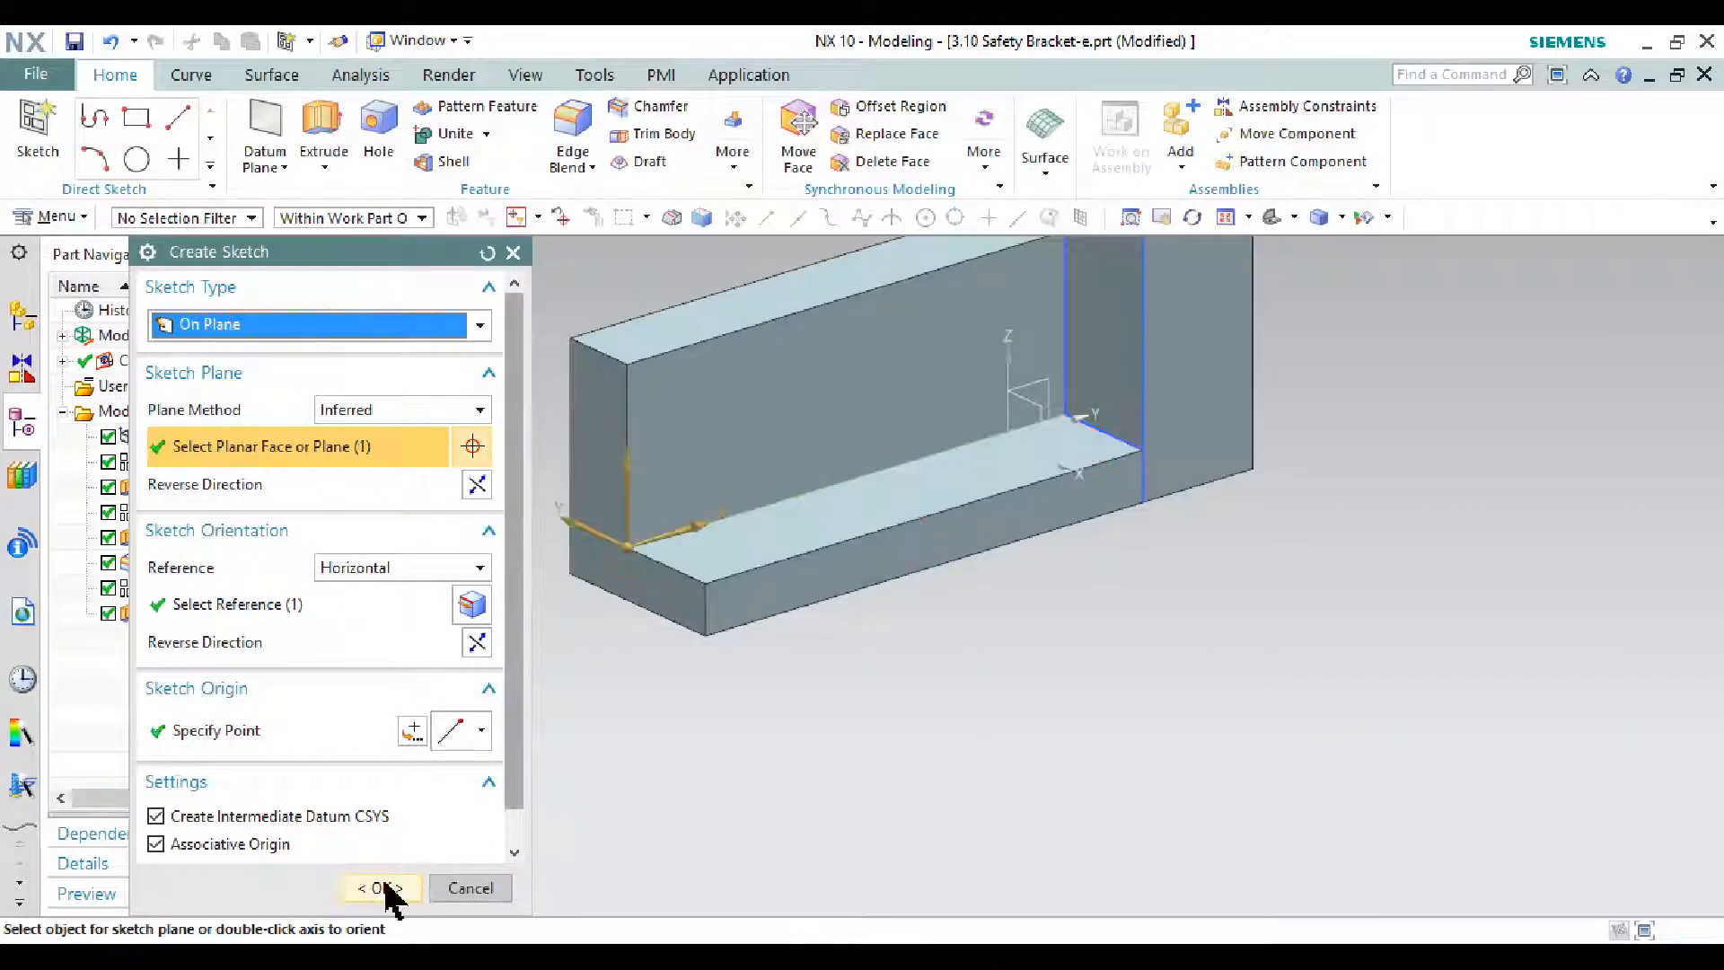
{"action": "left_click", "coordinate": [385, 887]}
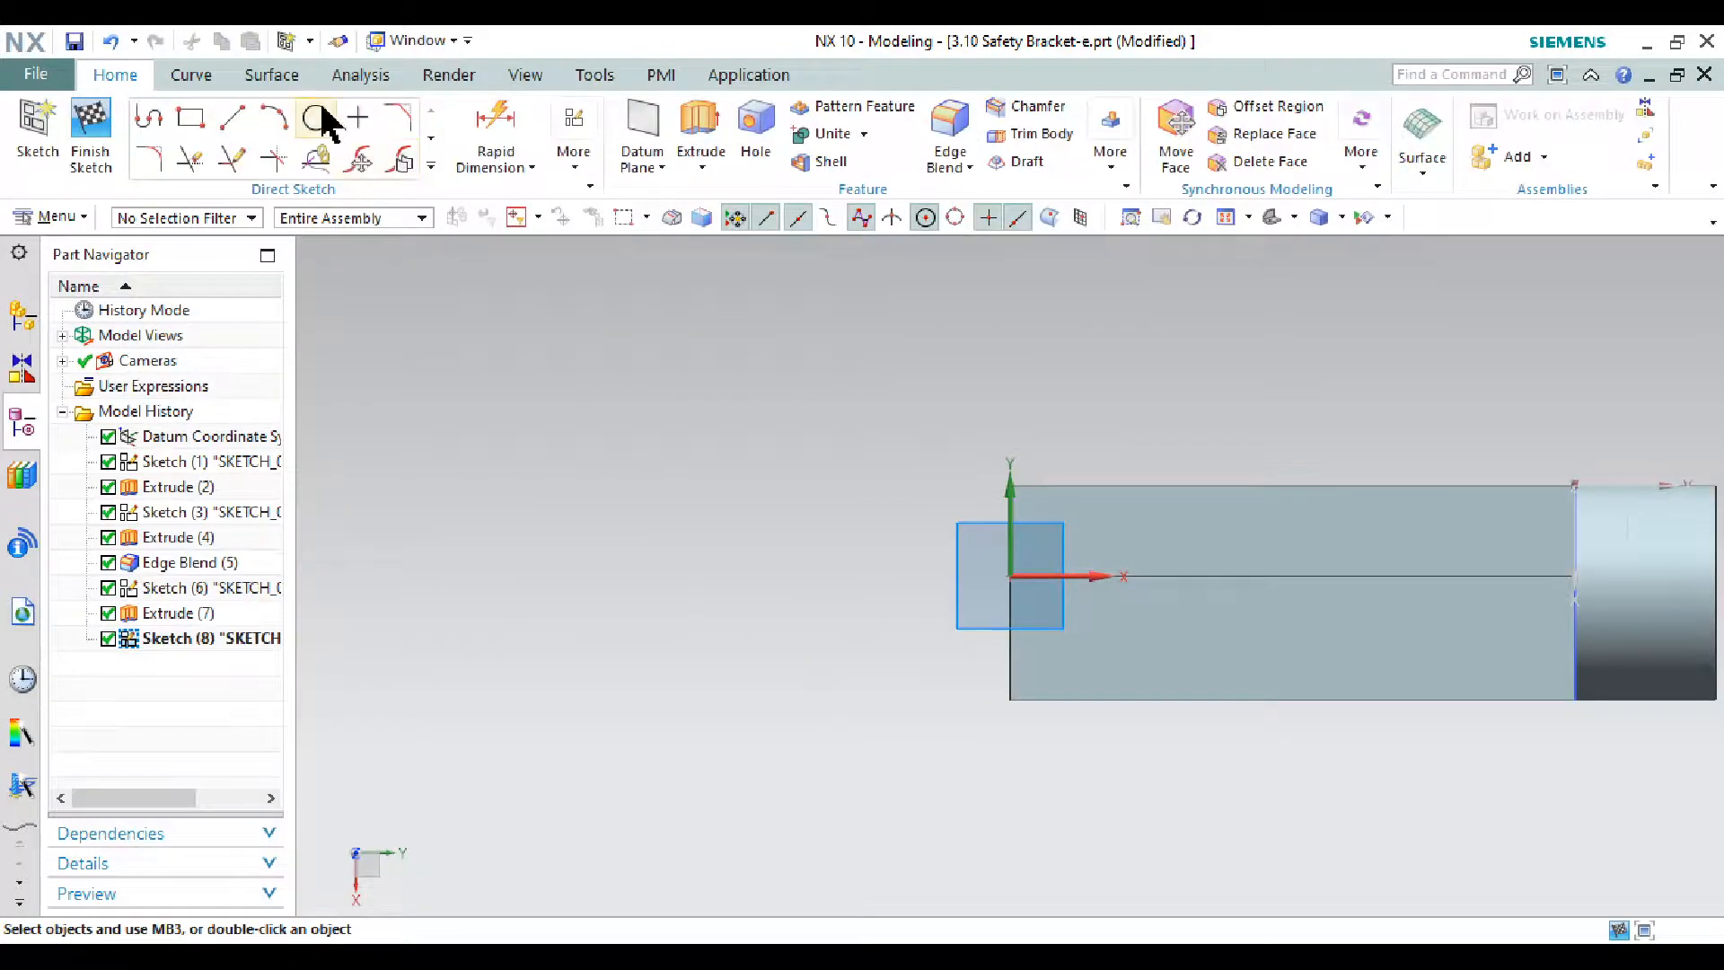
{"action": "left_click", "coordinate": [316, 118]}
{"action": "scroll", "coordinate": [1200, 633], "scroll_direction": "up", "scroll_amount": 3}
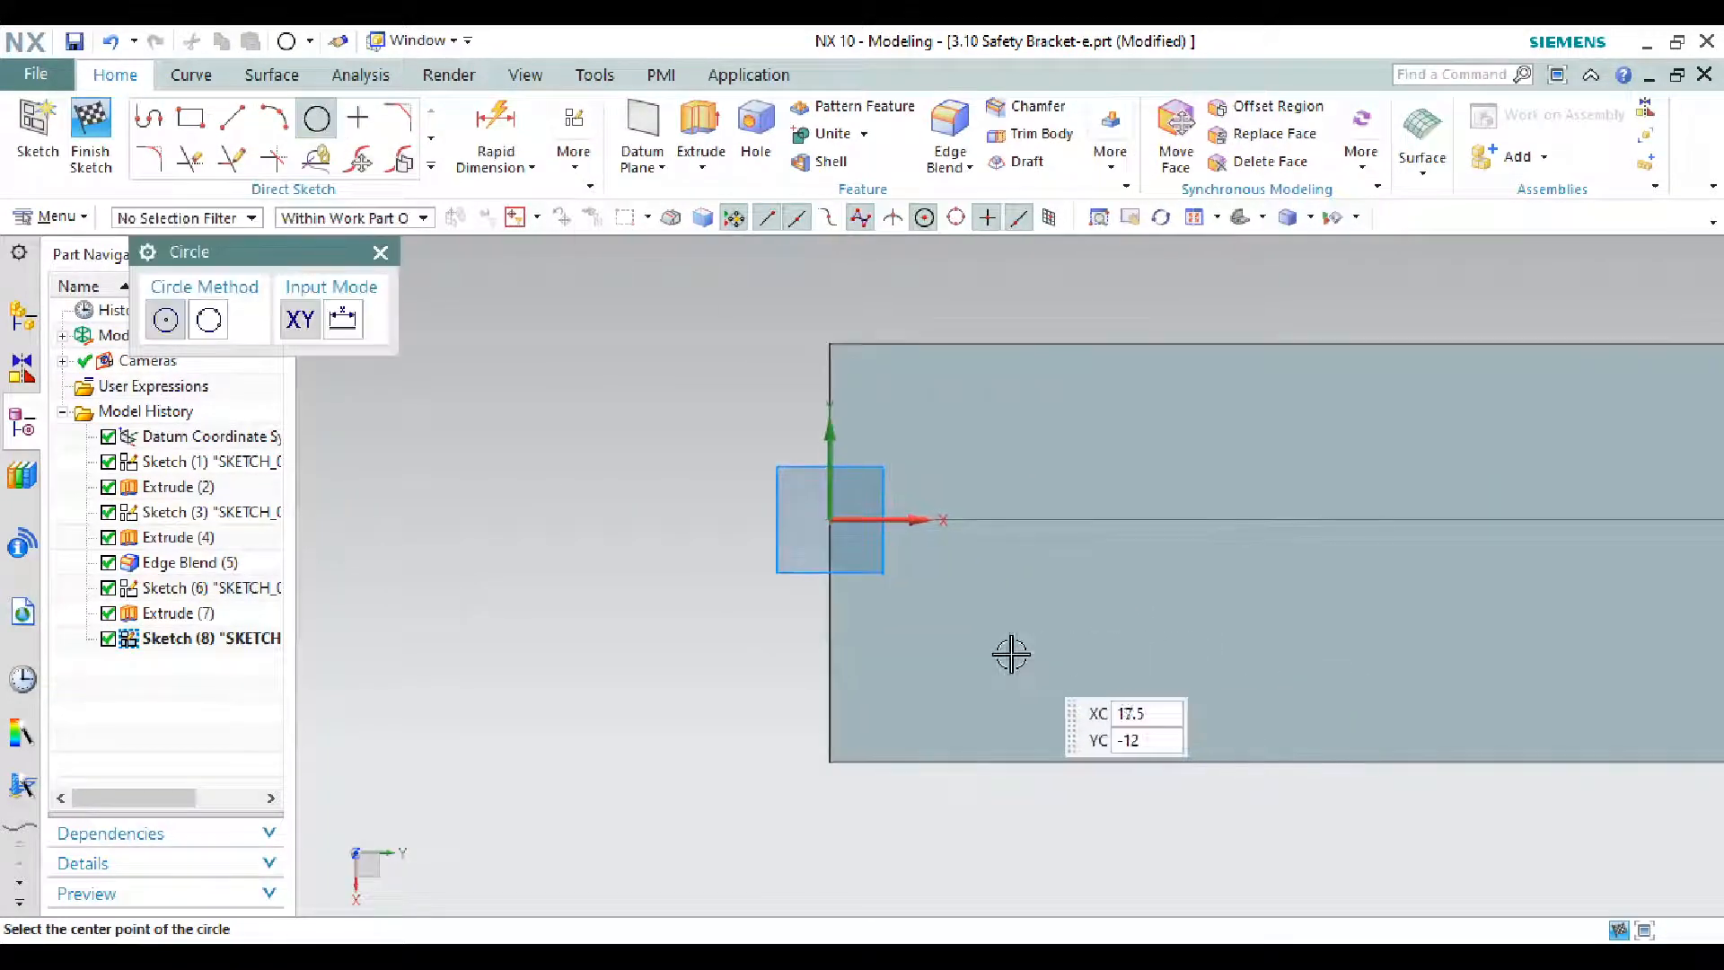
{"action": "left_click", "coordinate": [1106, 647]}
{"action": "left_click", "coordinate": [1031, 607]}
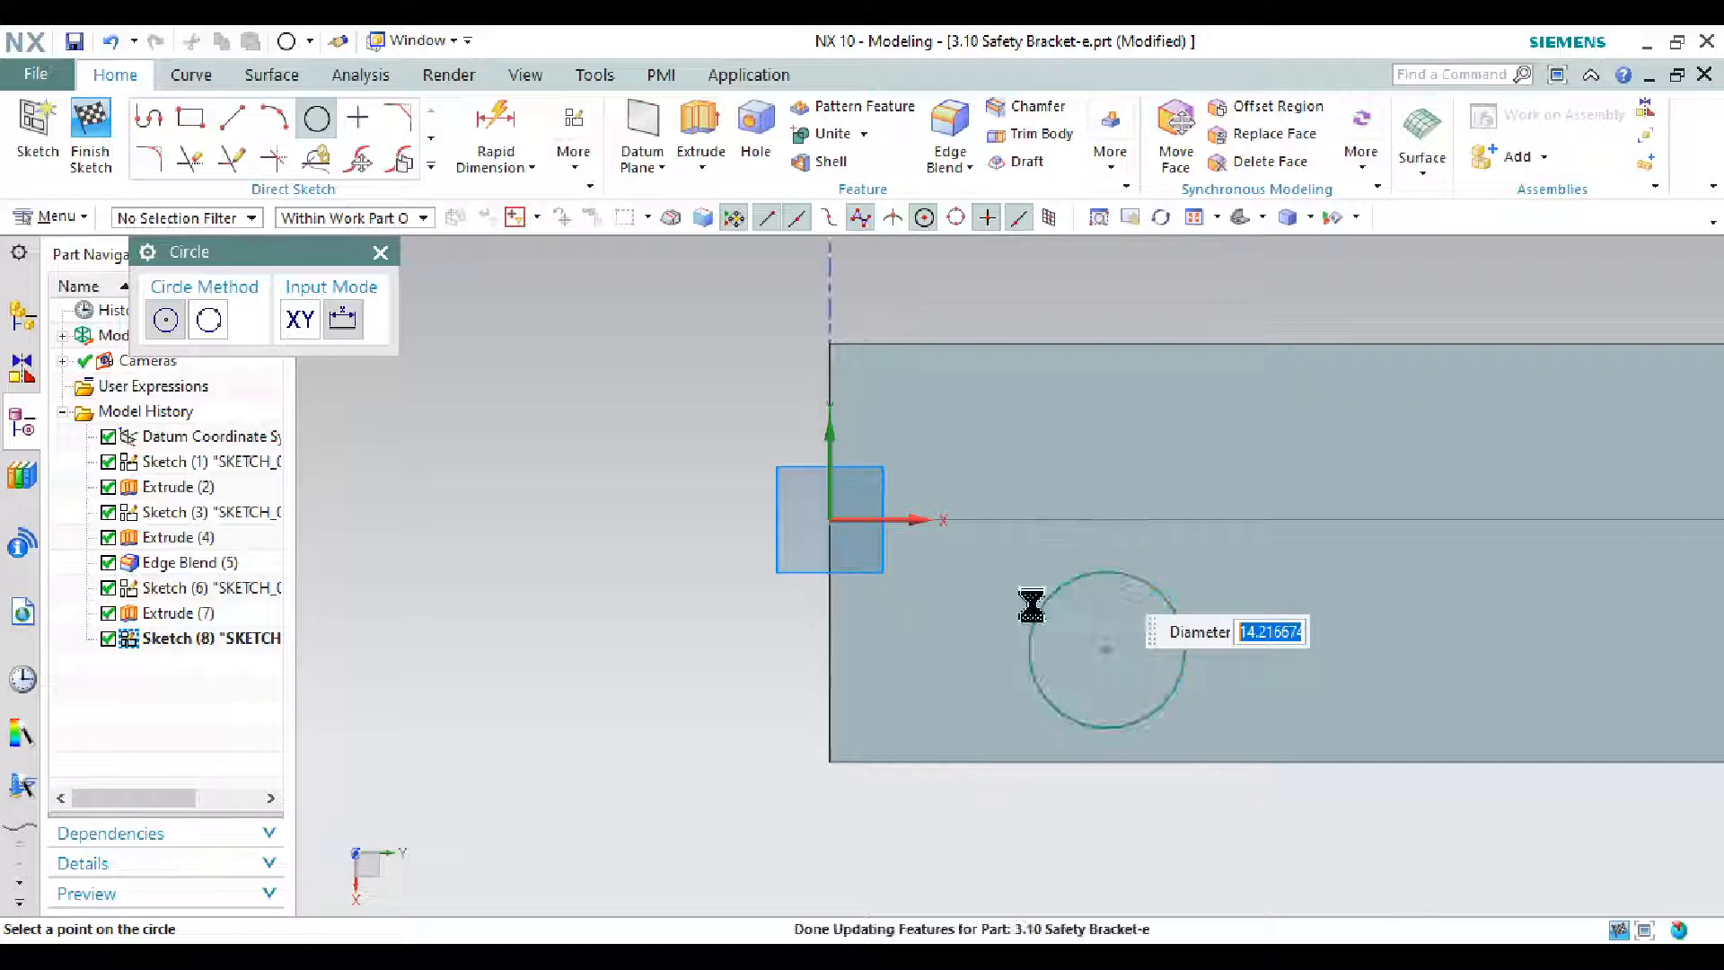
{"action": "scroll", "coordinate": [1315, 673], "scroll_direction": "down", "scroll_amount": 3}
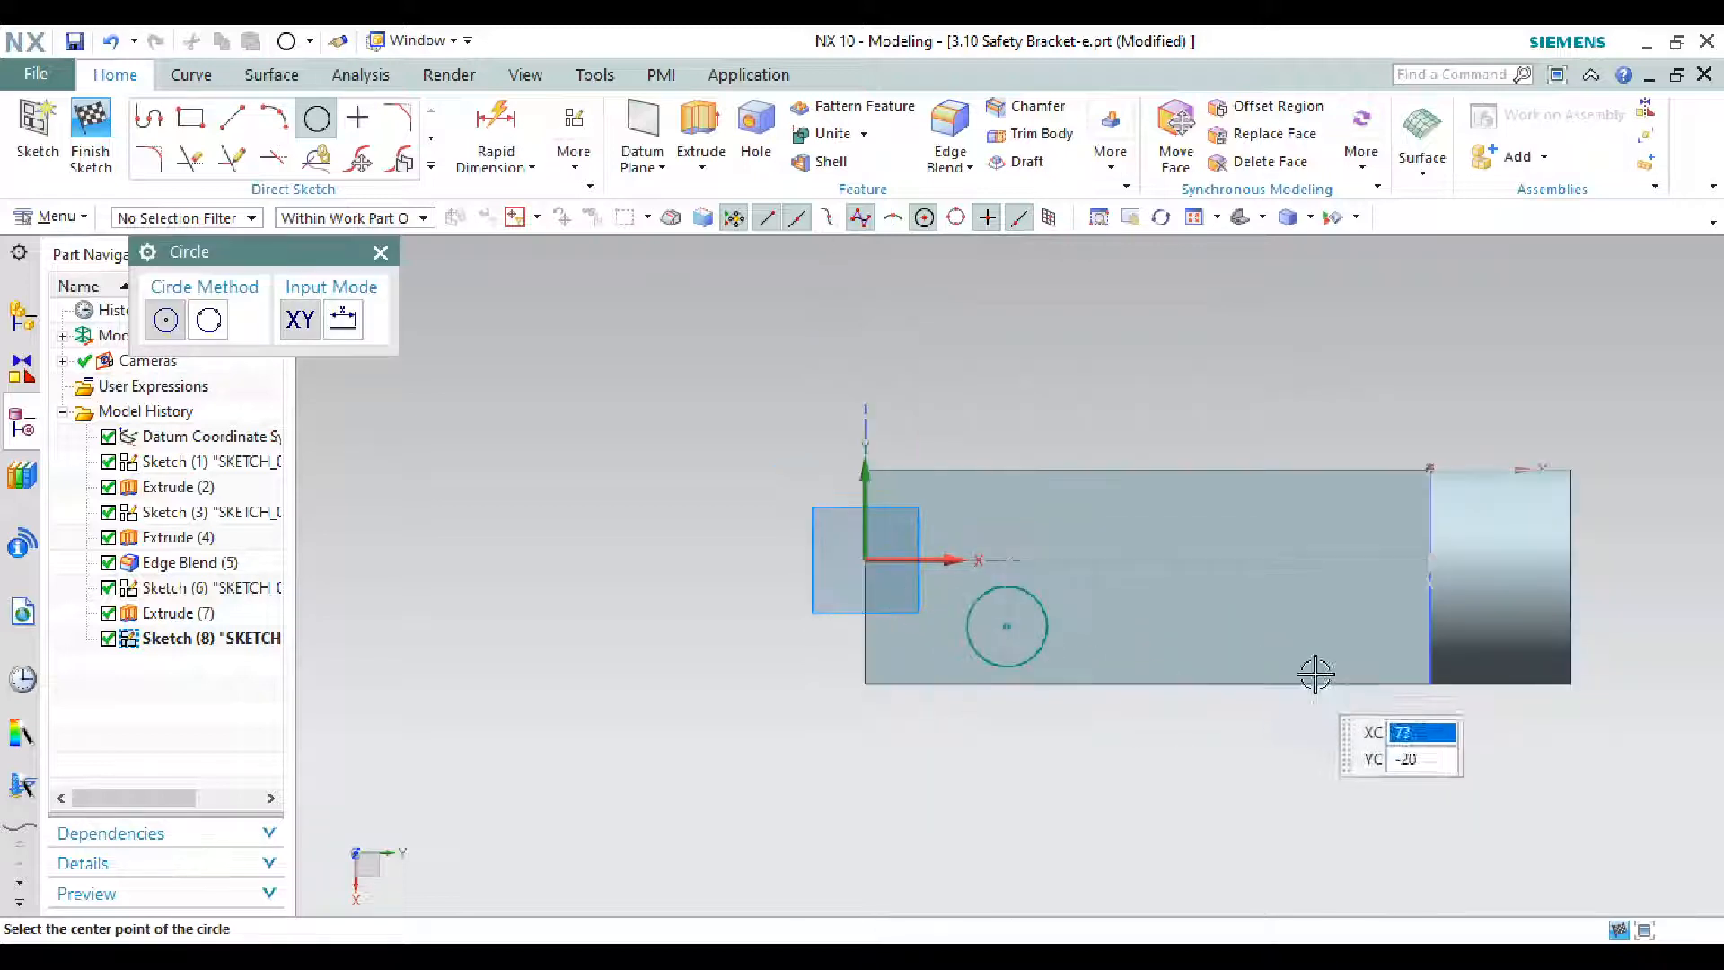
{"action": "left_click", "coordinate": [1208, 627]}
{"action": "left_click", "coordinate": [1231, 616]}
{"action": "key", "text": "Escape"}
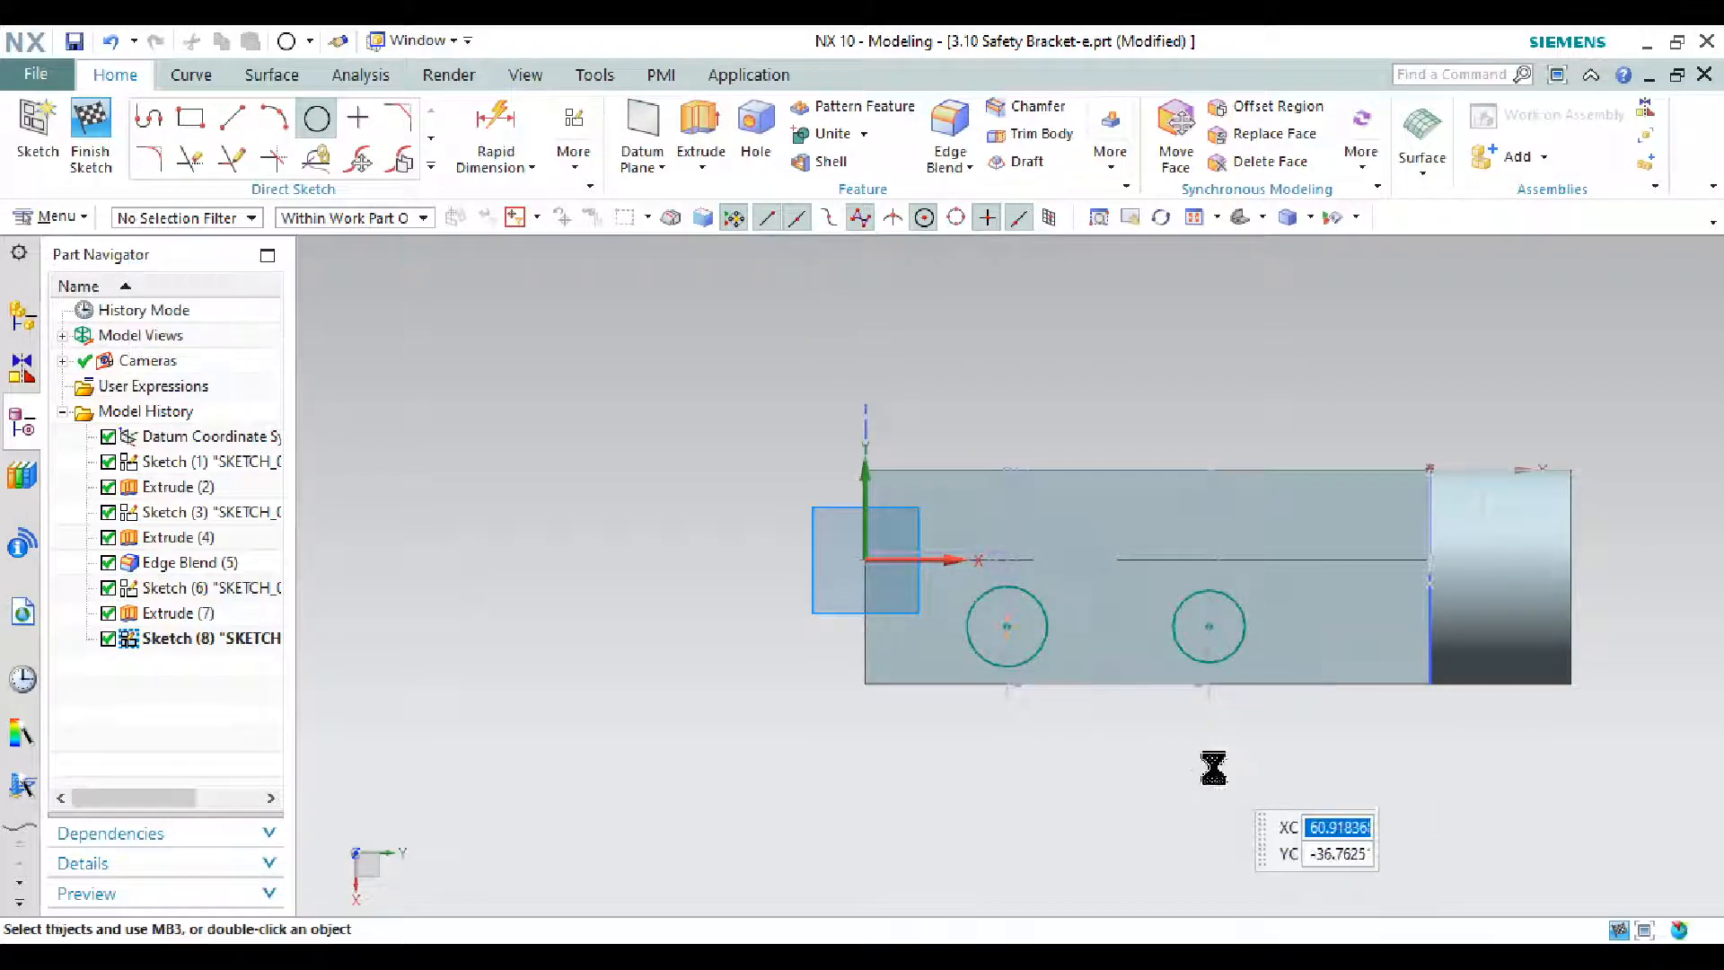
{"action": "key", "text": "alt+Tab"}
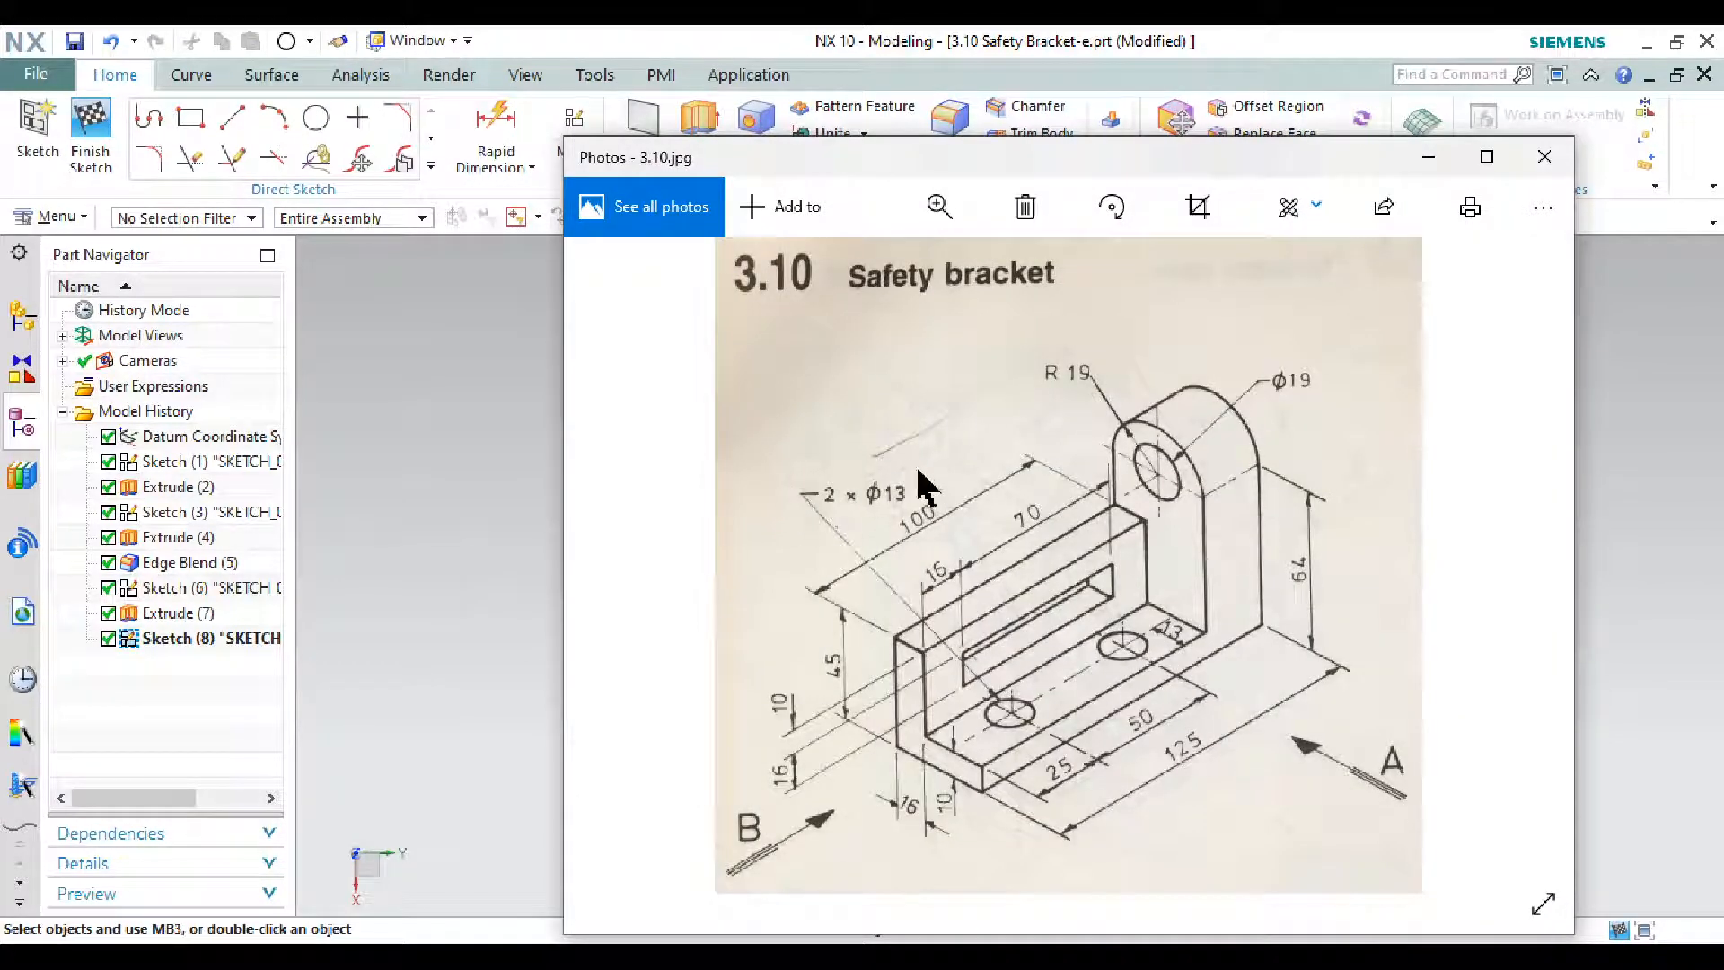
- Dimension both base-hole circles to 13 mm diameter
{"action": "left_click", "coordinate": [1428, 158]}
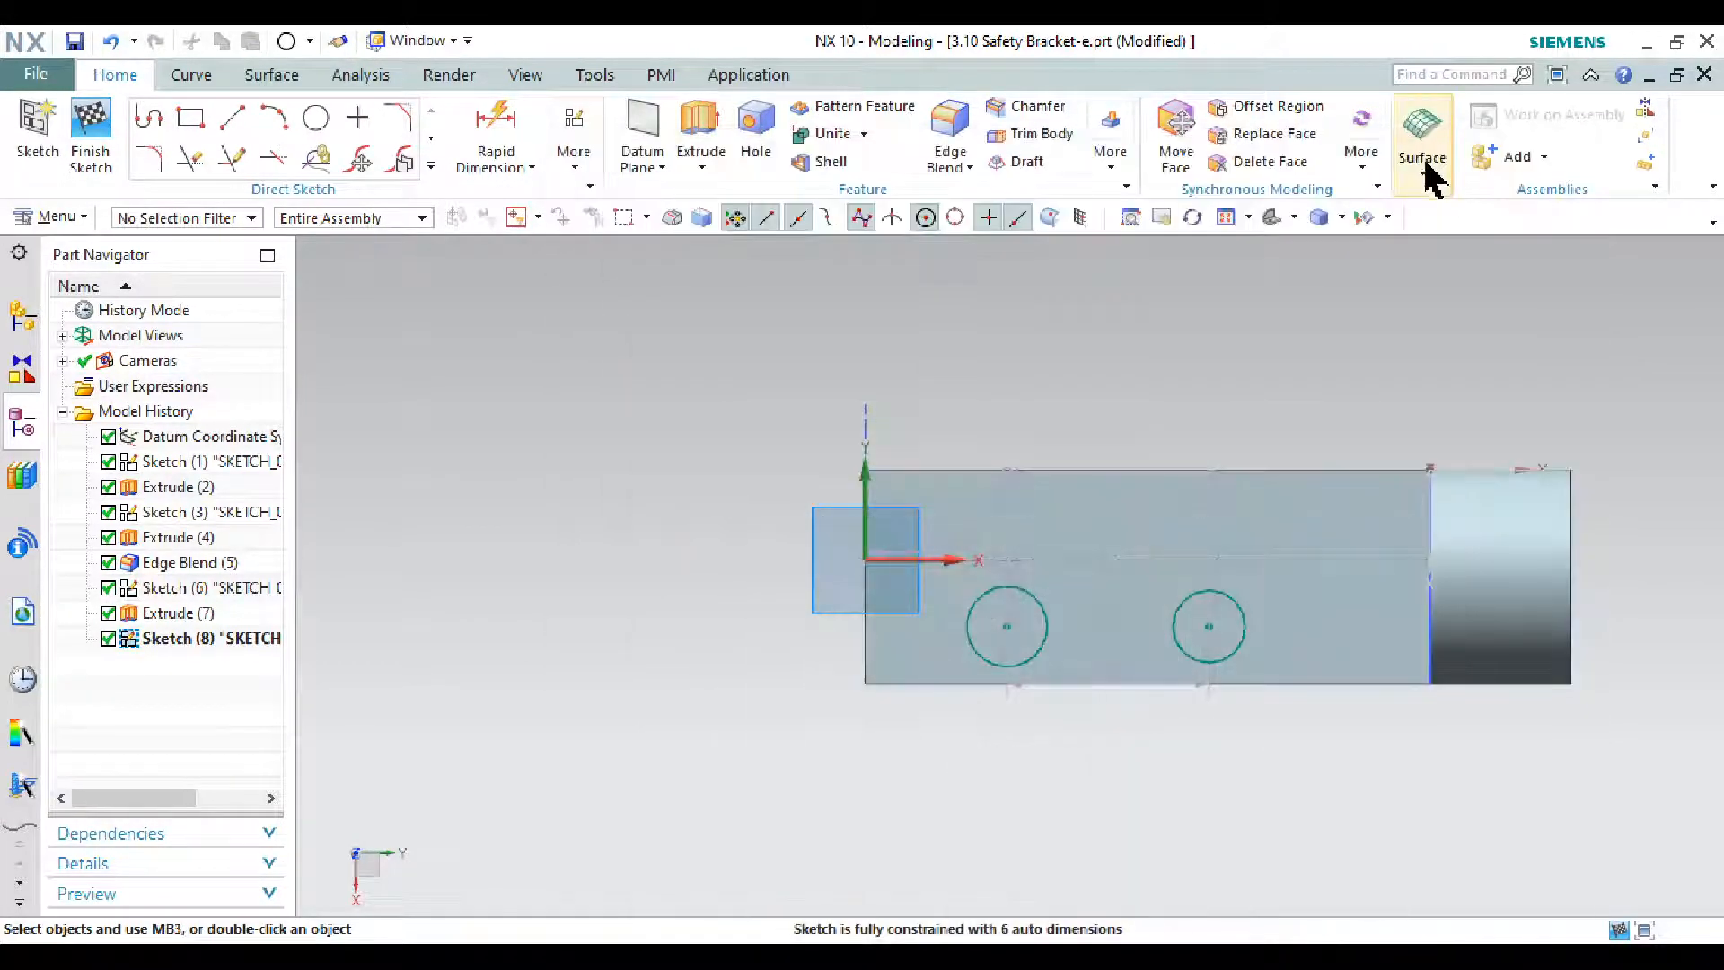
{"action": "scroll", "coordinate": [1084, 667], "scroll_direction": "down", "scroll_amount": 3}
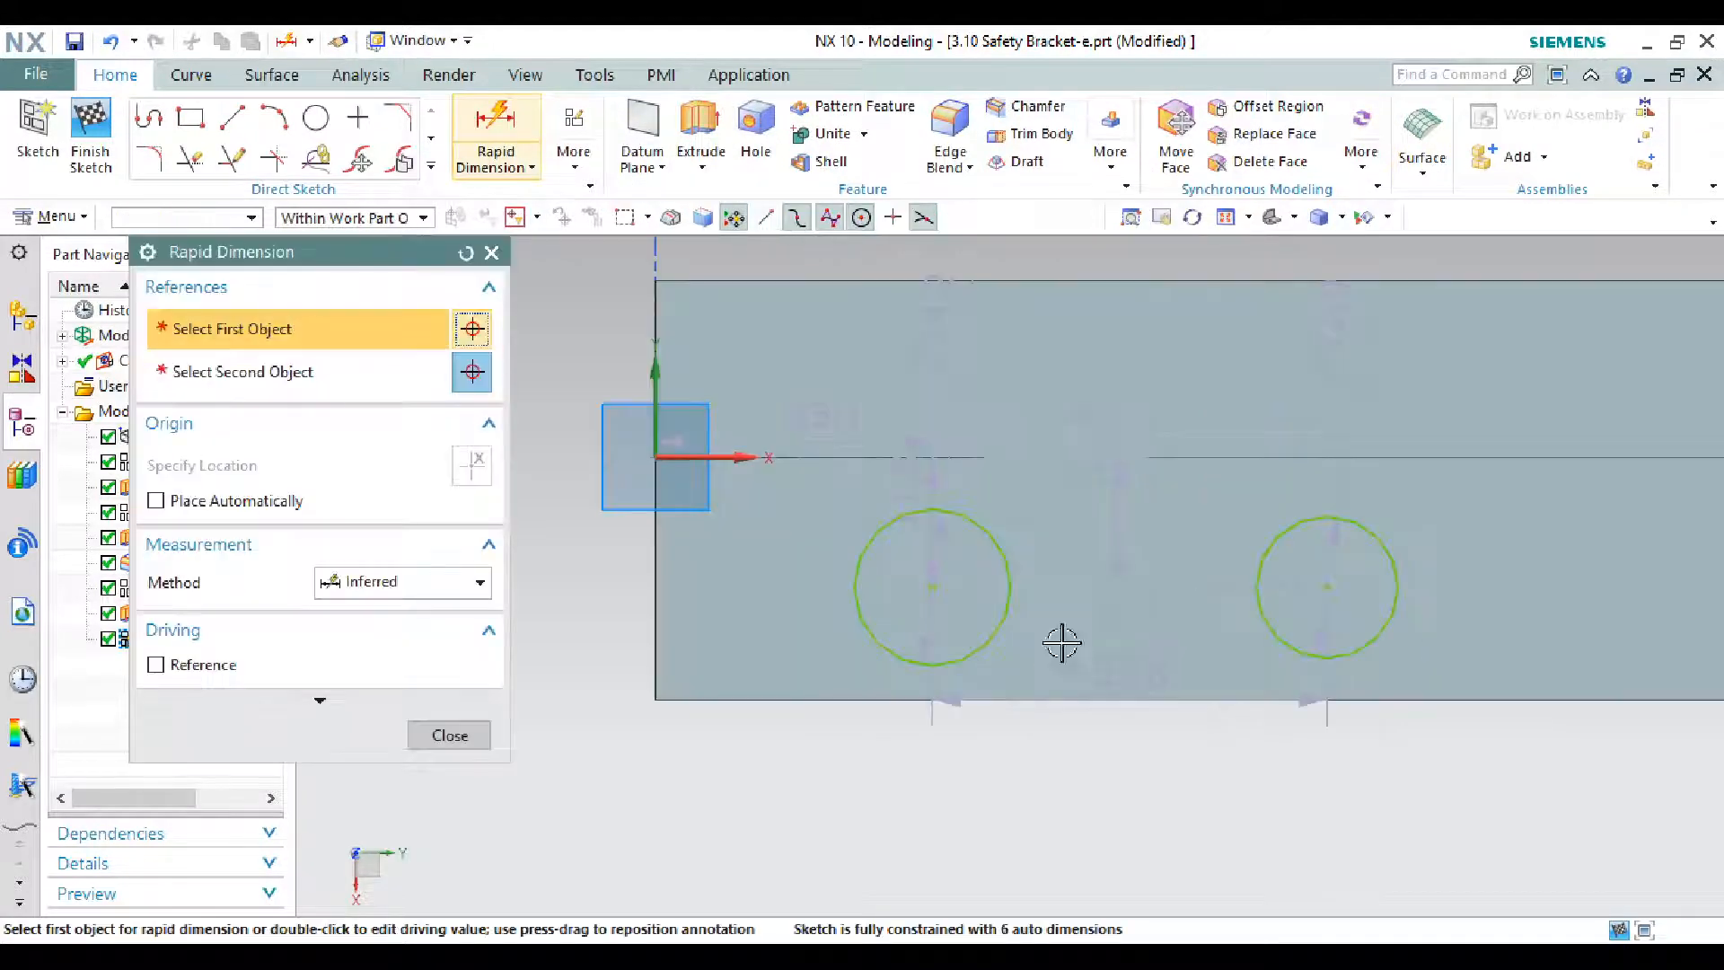
{"action": "left_click", "coordinate": [1009, 612]}
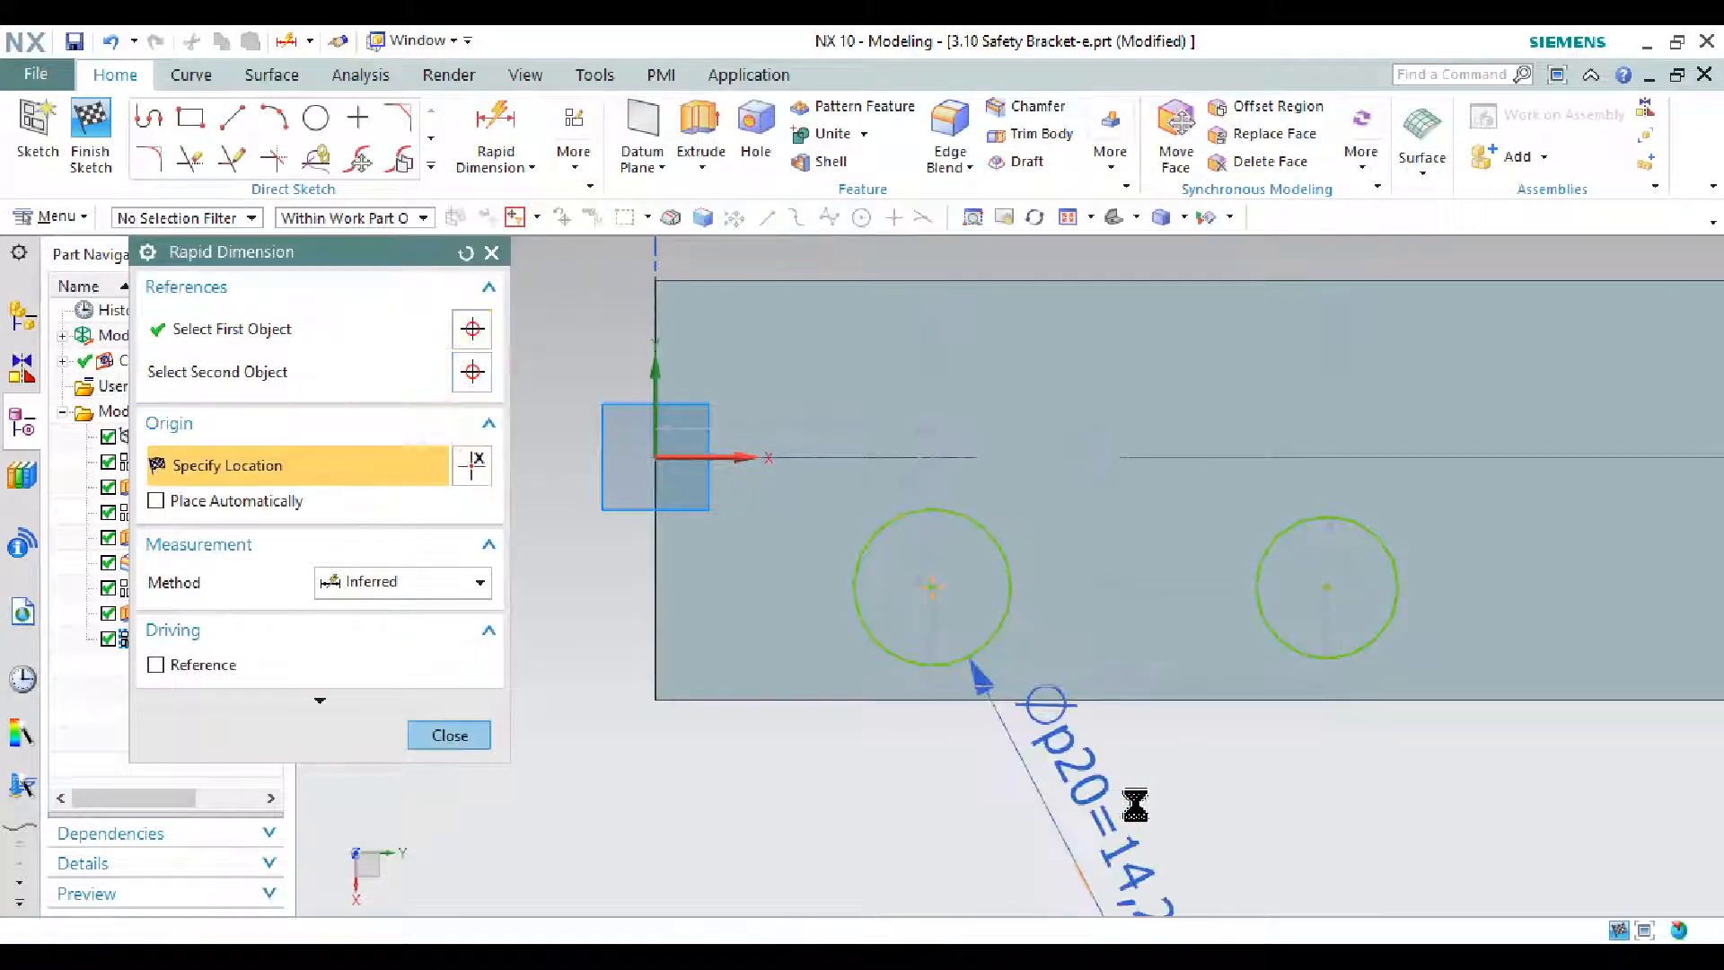
{"action": "left_click", "coordinate": [1090, 797]}
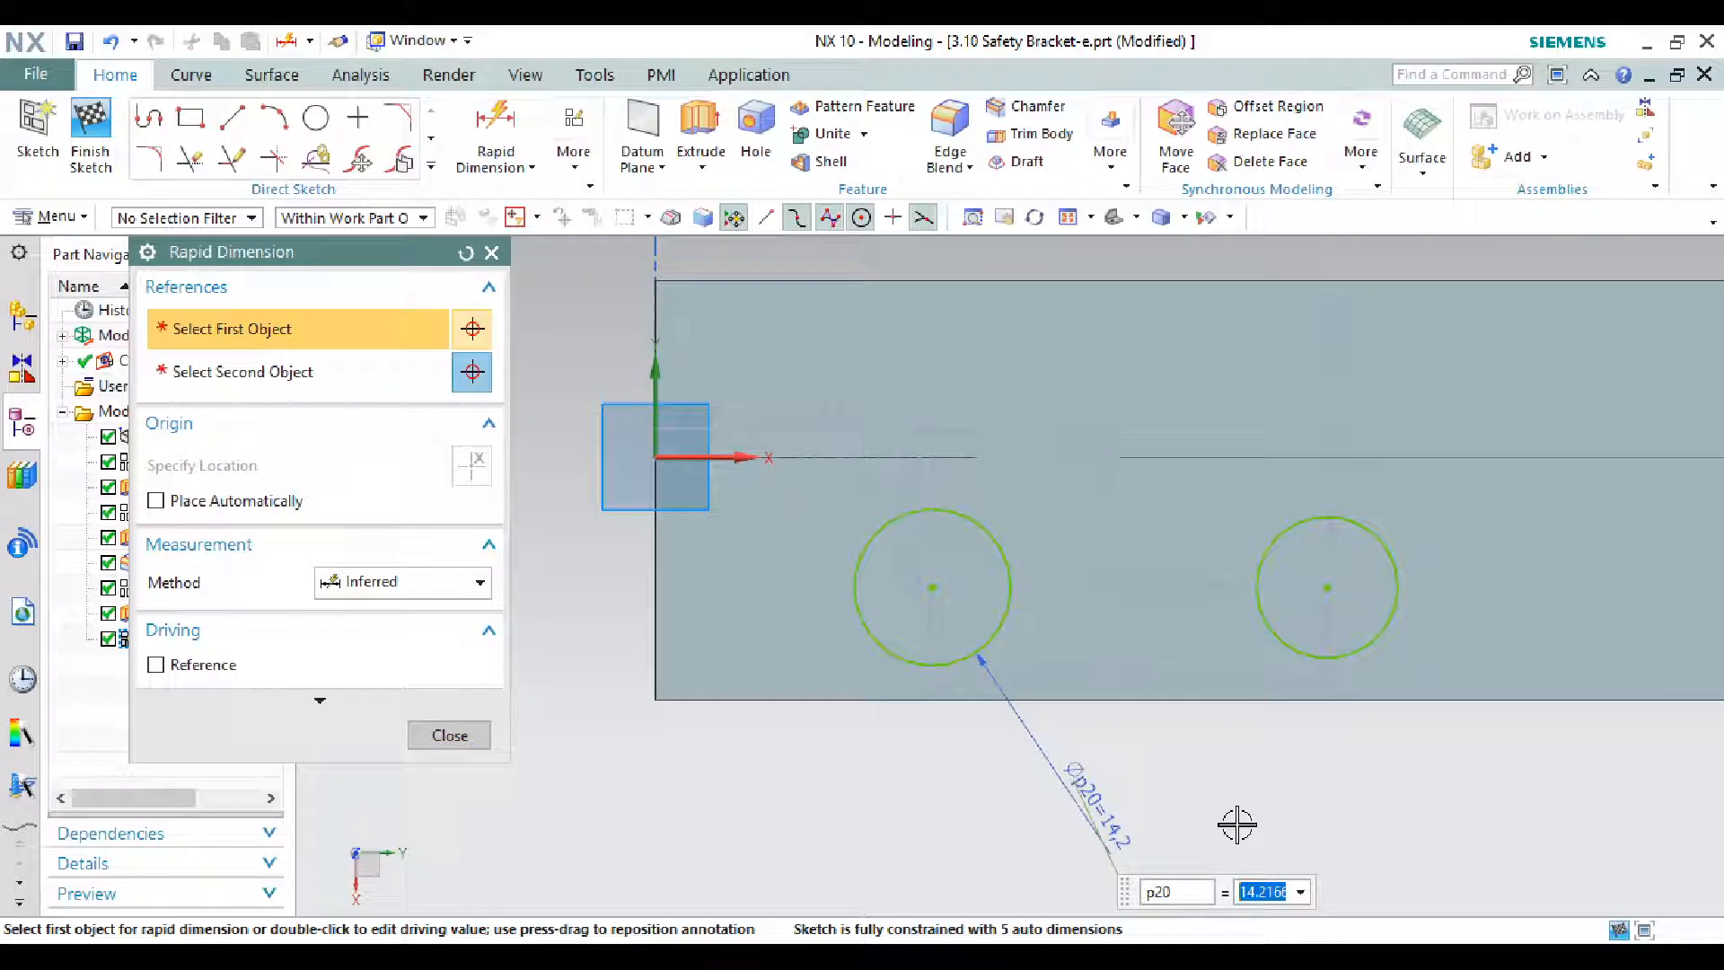
{"action": "type", "text": "13"}
{"action": "key", "text": "Return"}
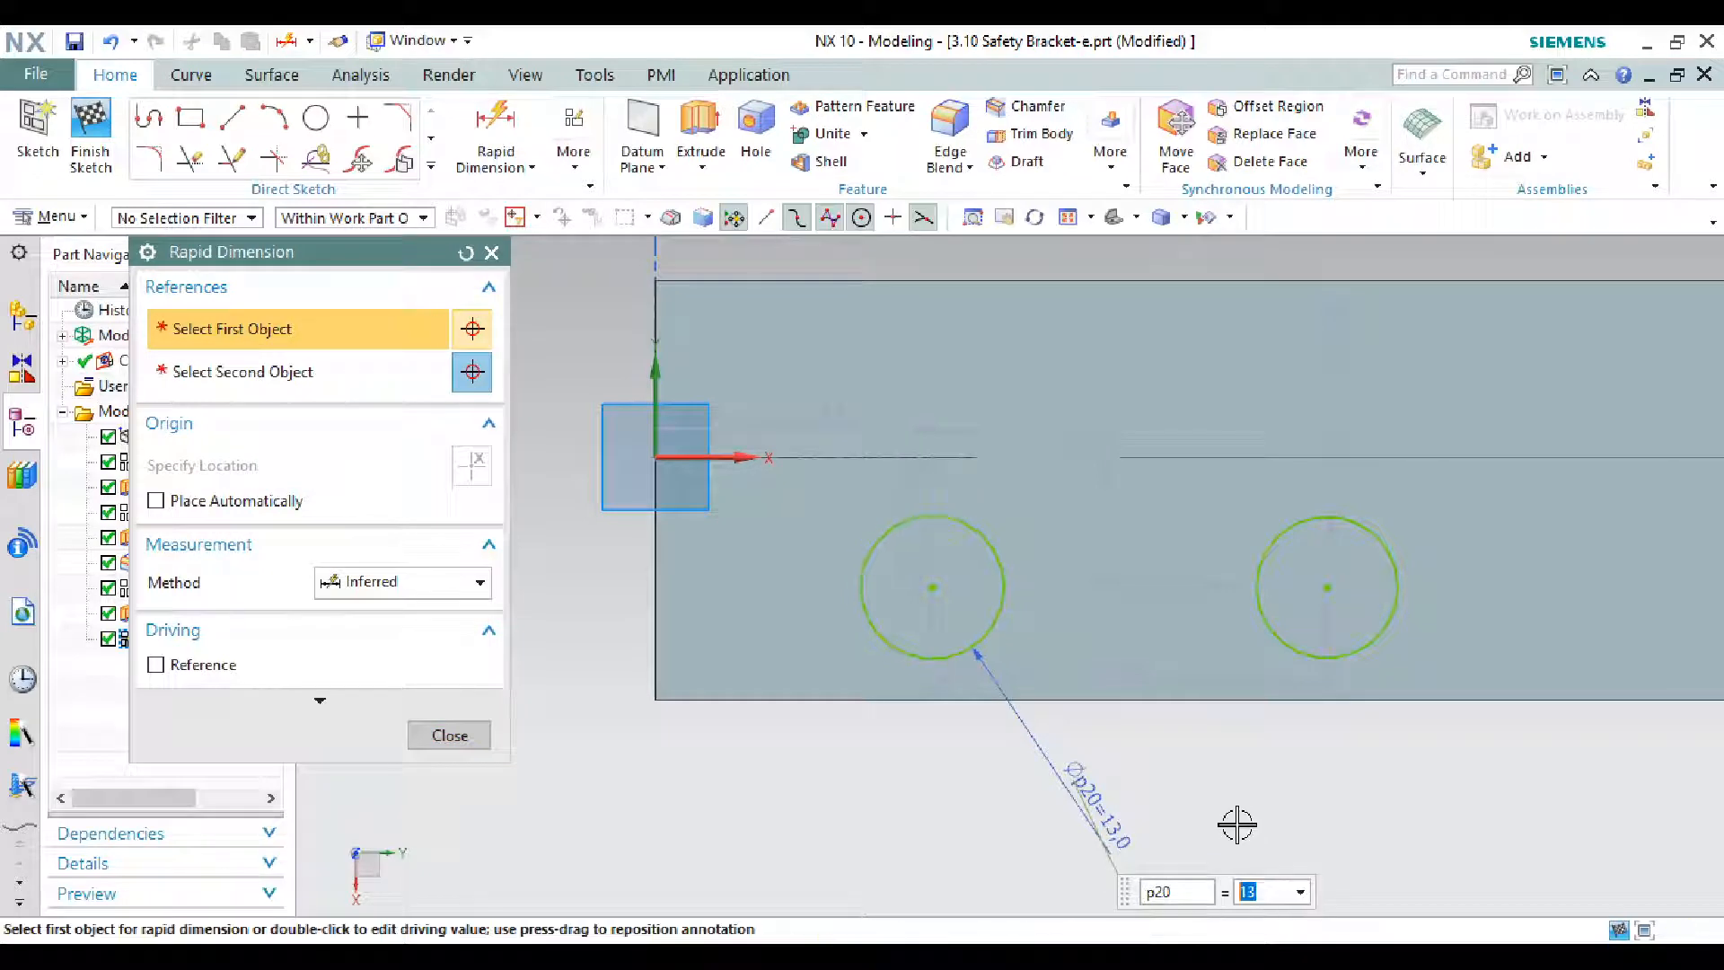
{"action": "left_click", "coordinate": [1391, 622]}
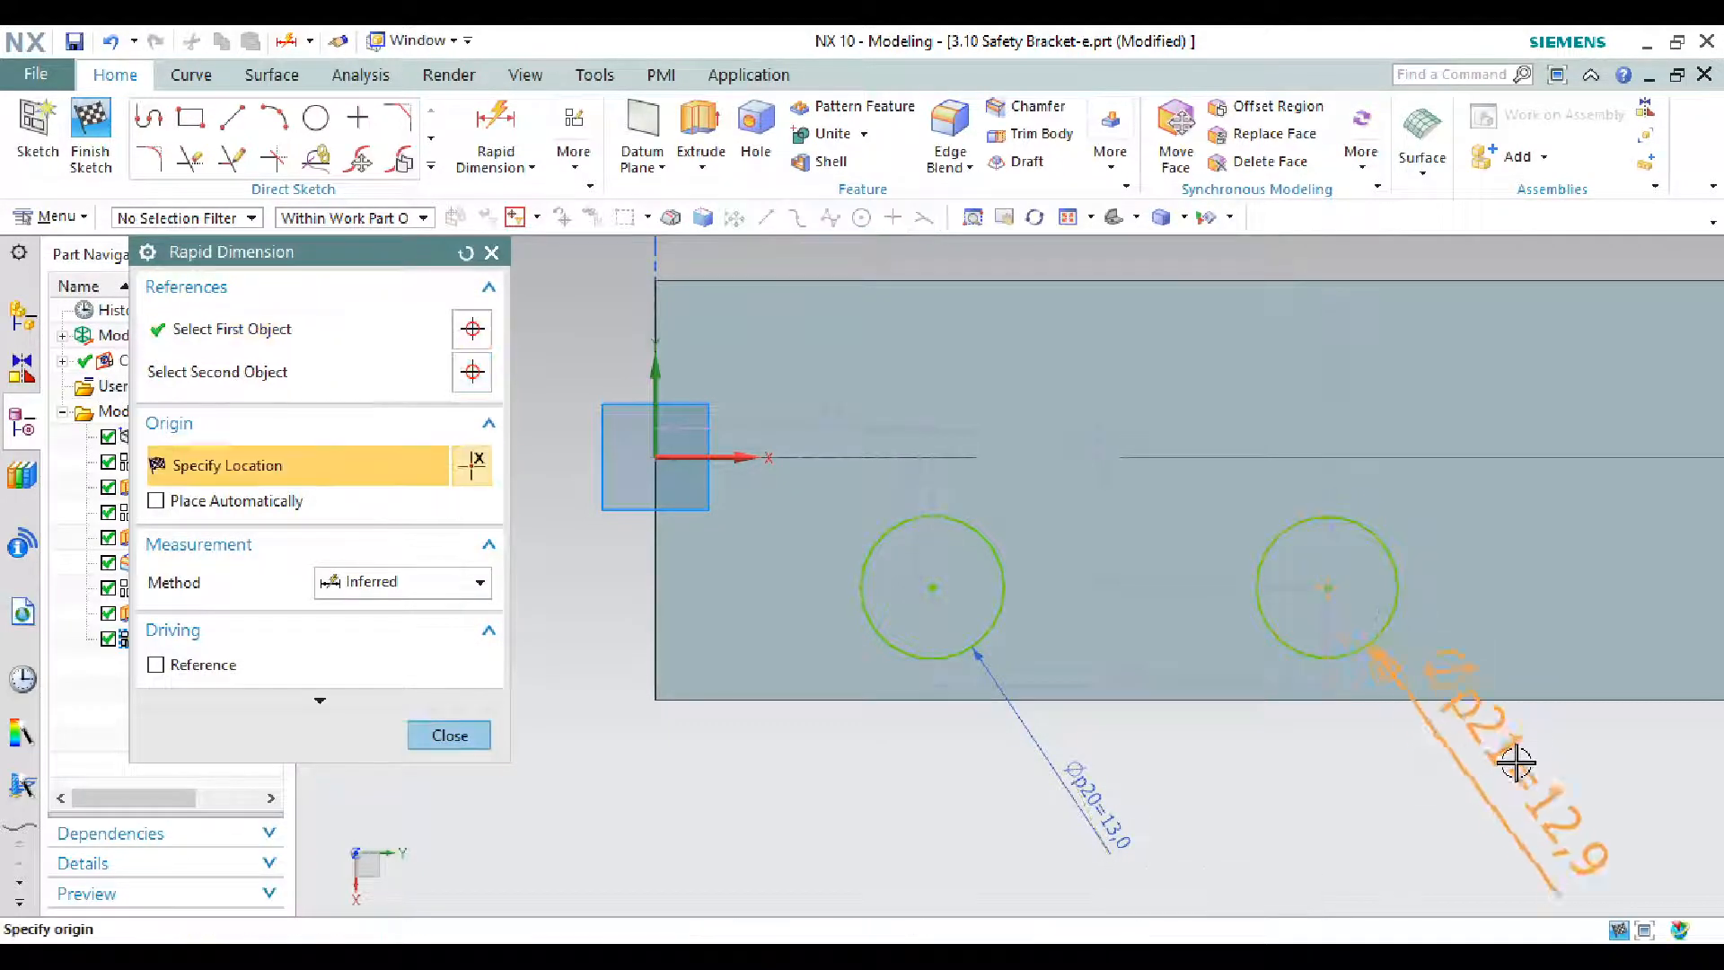
{"action": "left_click", "coordinate": [1517, 794]}
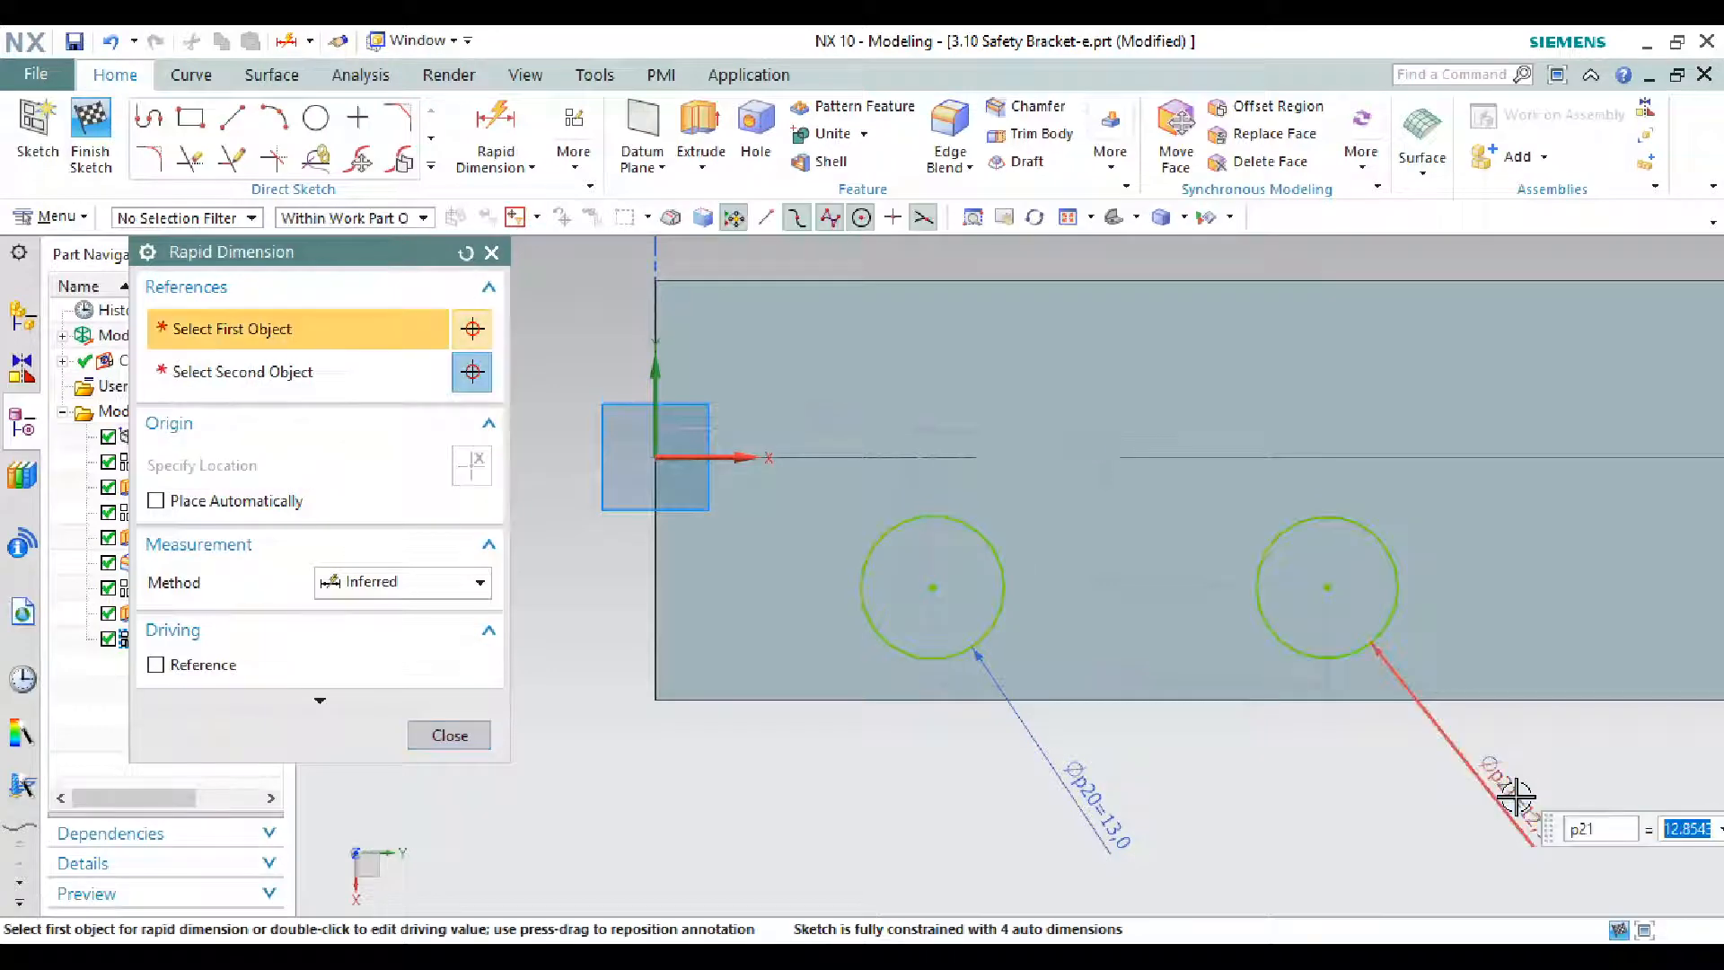
{"action": "type", "text": "13"}
{"action": "key", "text": "Return"}
{"action": "key", "text": "Escape"}
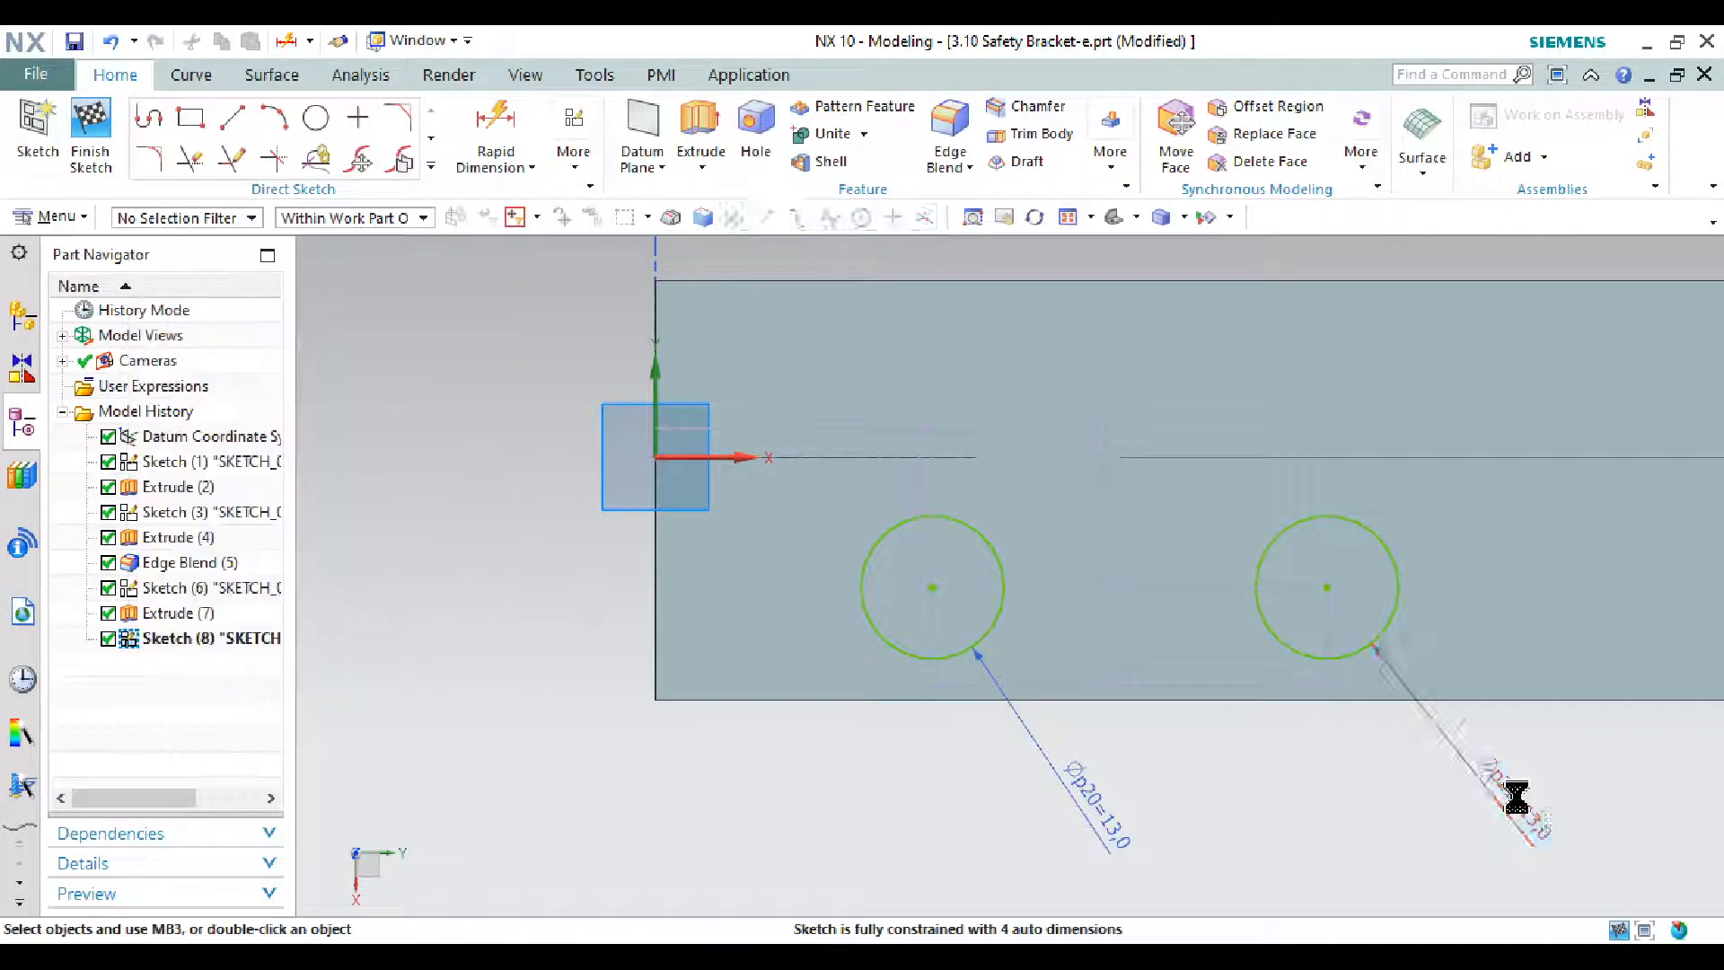
- Set the spacing between the two circle centres to 50 mm
{"action": "scroll", "coordinate": [1113, 606], "scroll_direction": "down", "scroll_amount": 1}
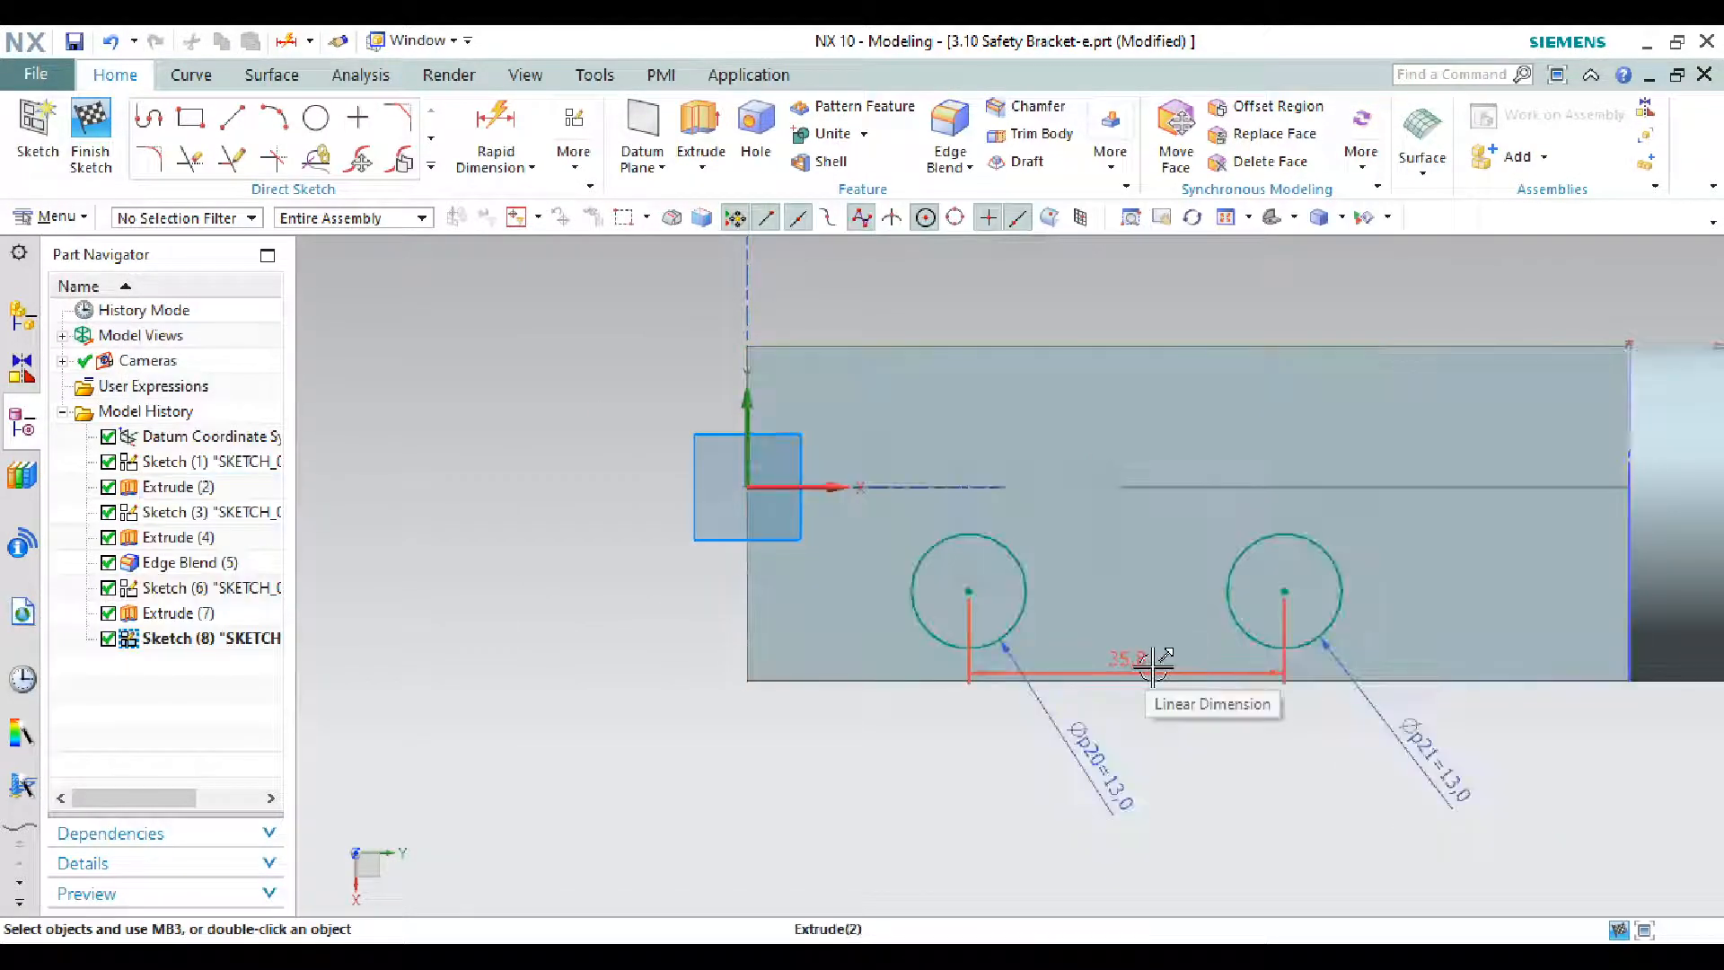
{"action": "left_click_drag", "start_coordinate": [1151, 670], "coordinate": [1150, 889]}
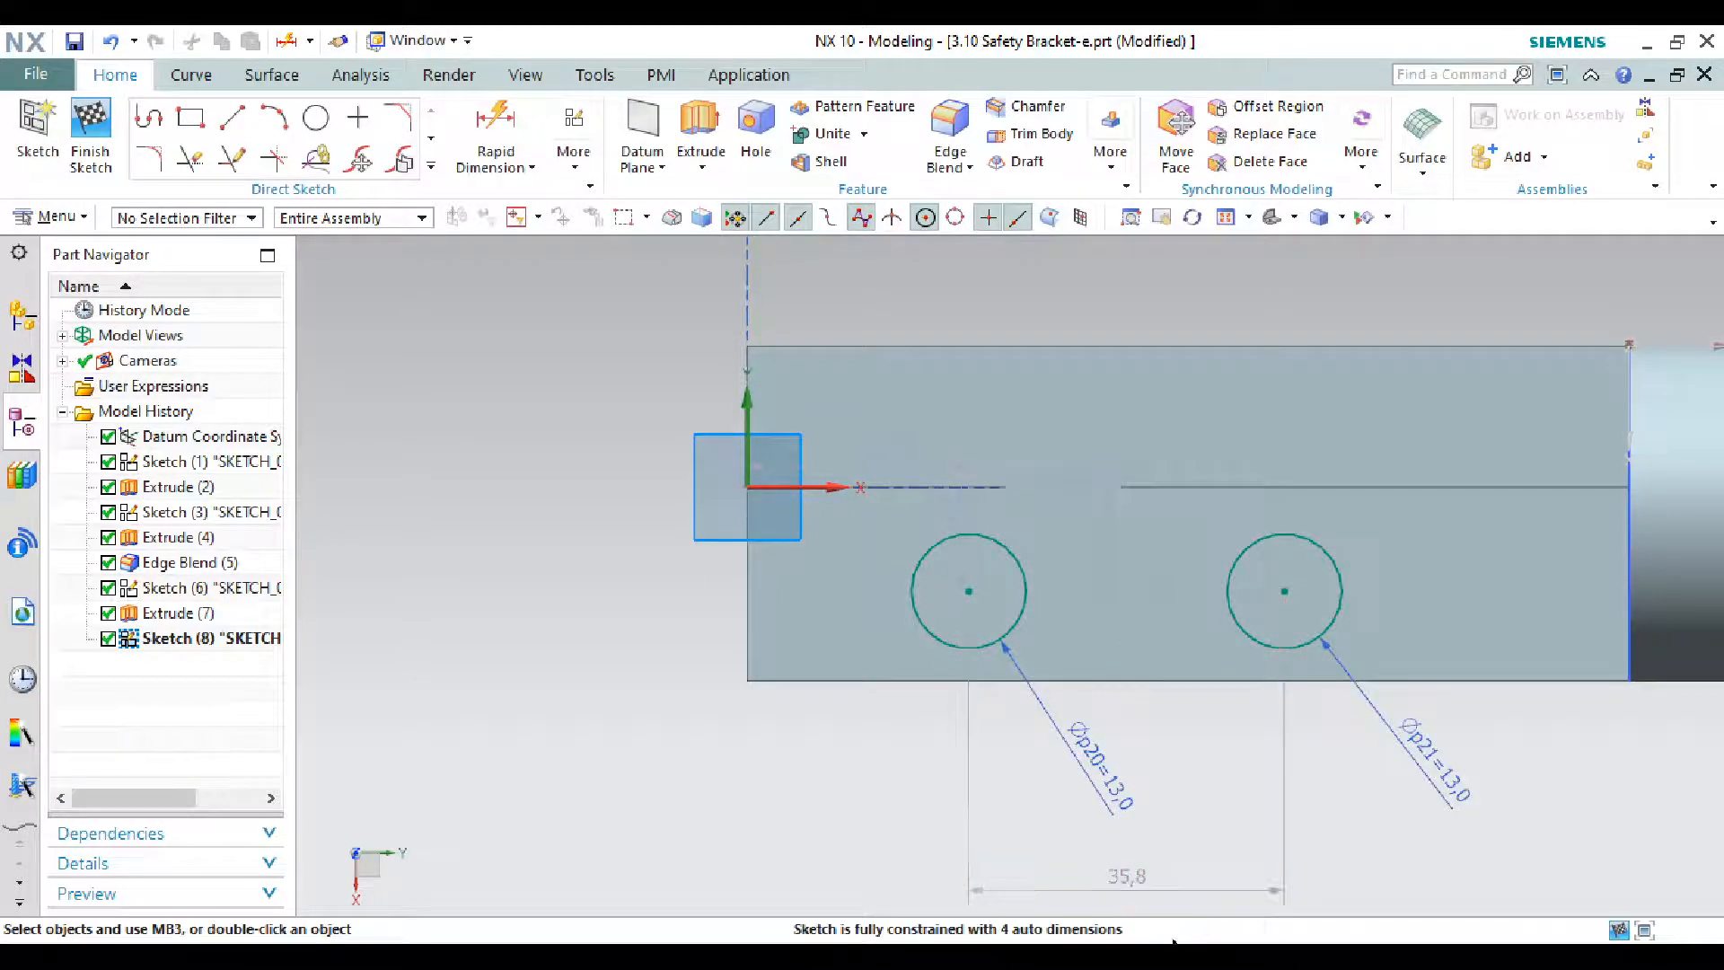
{"action": "left_click", "coordinate": [974, 957]}
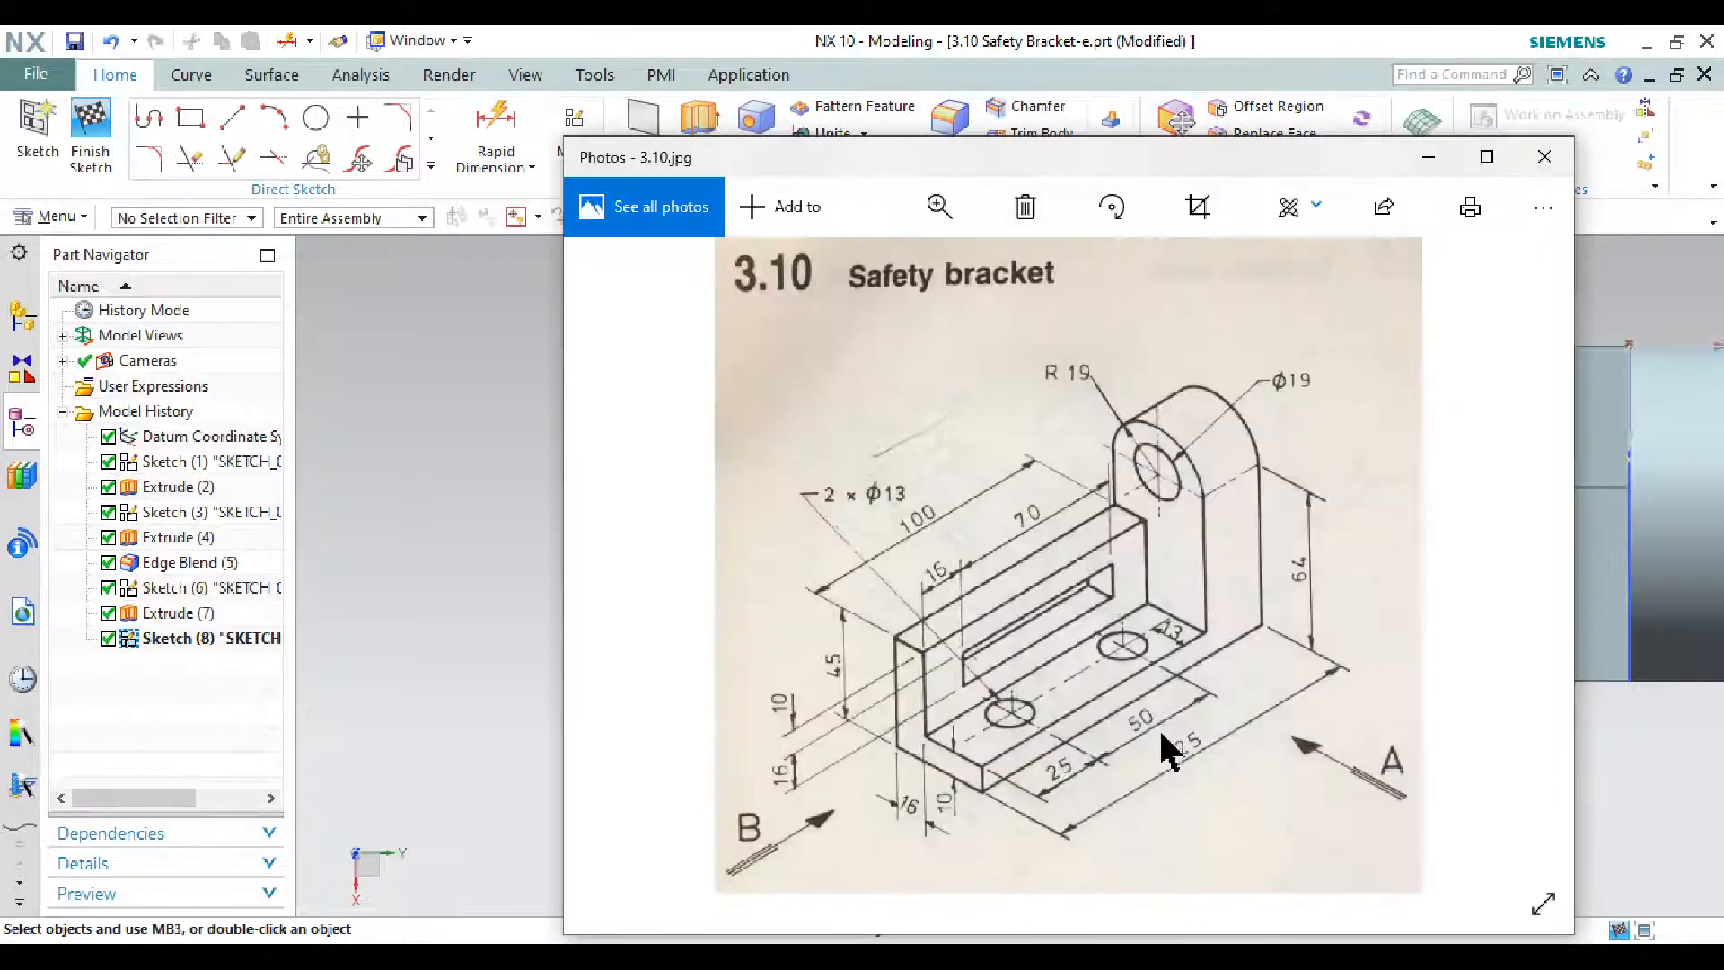
{"action": "left_click", "coordinate": [1430, 159]}
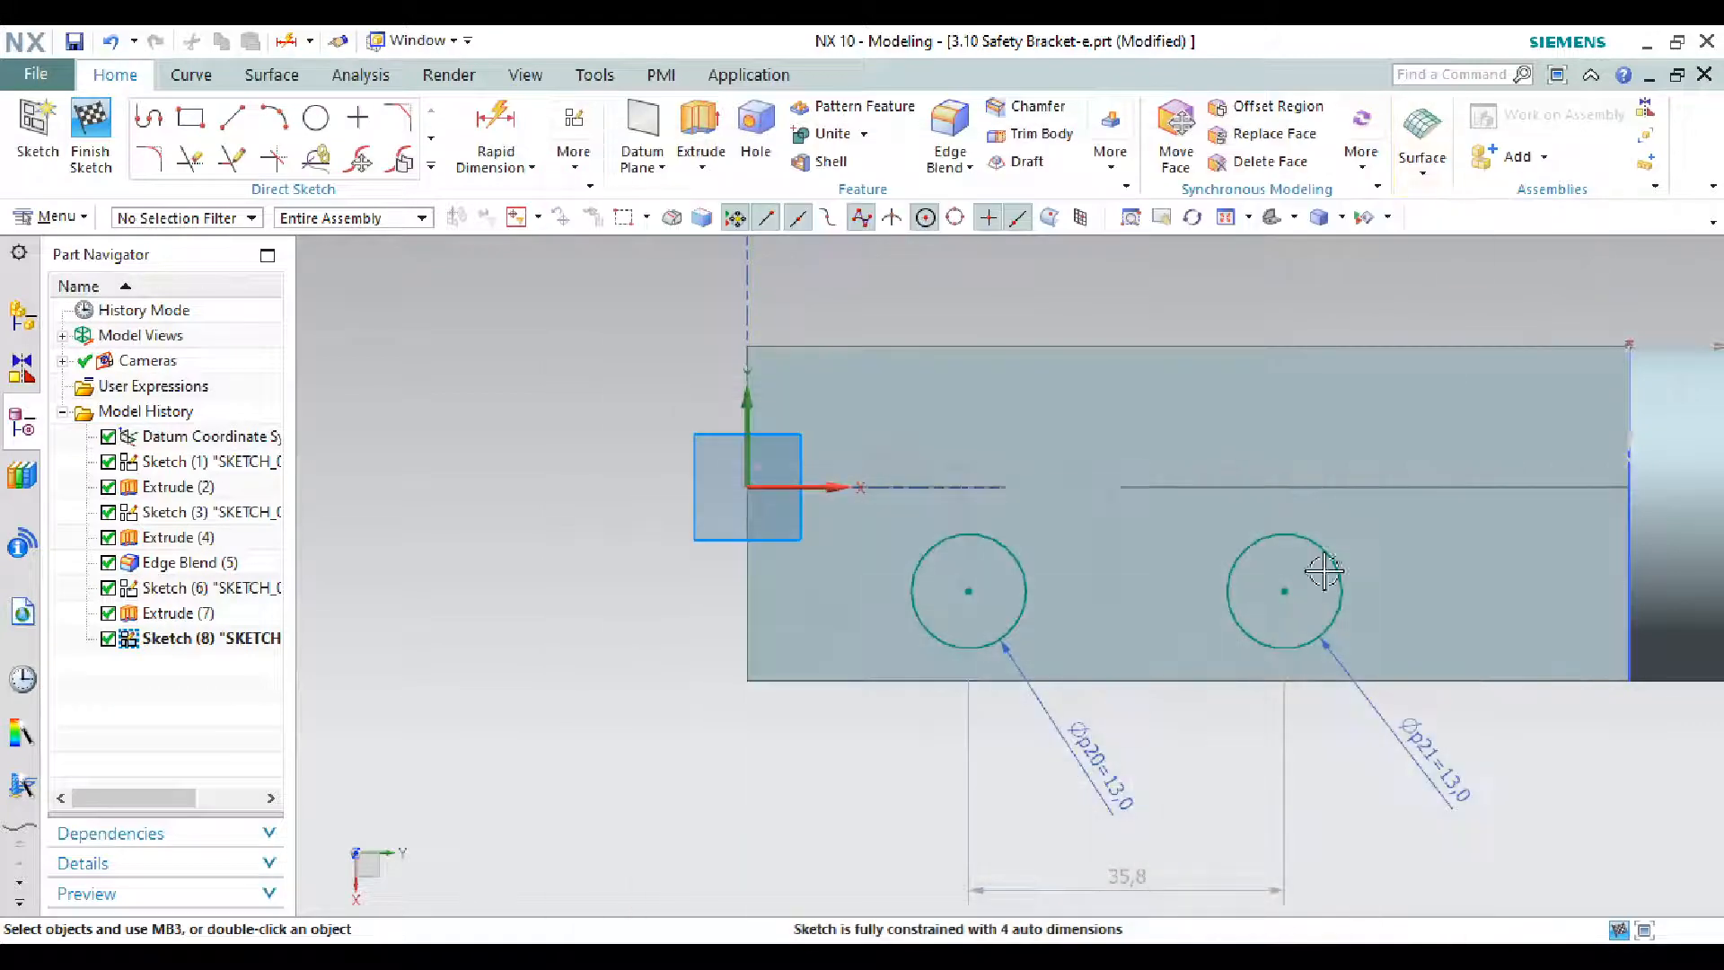
{"action": "double_click", "coordinate": [1135, 882]}
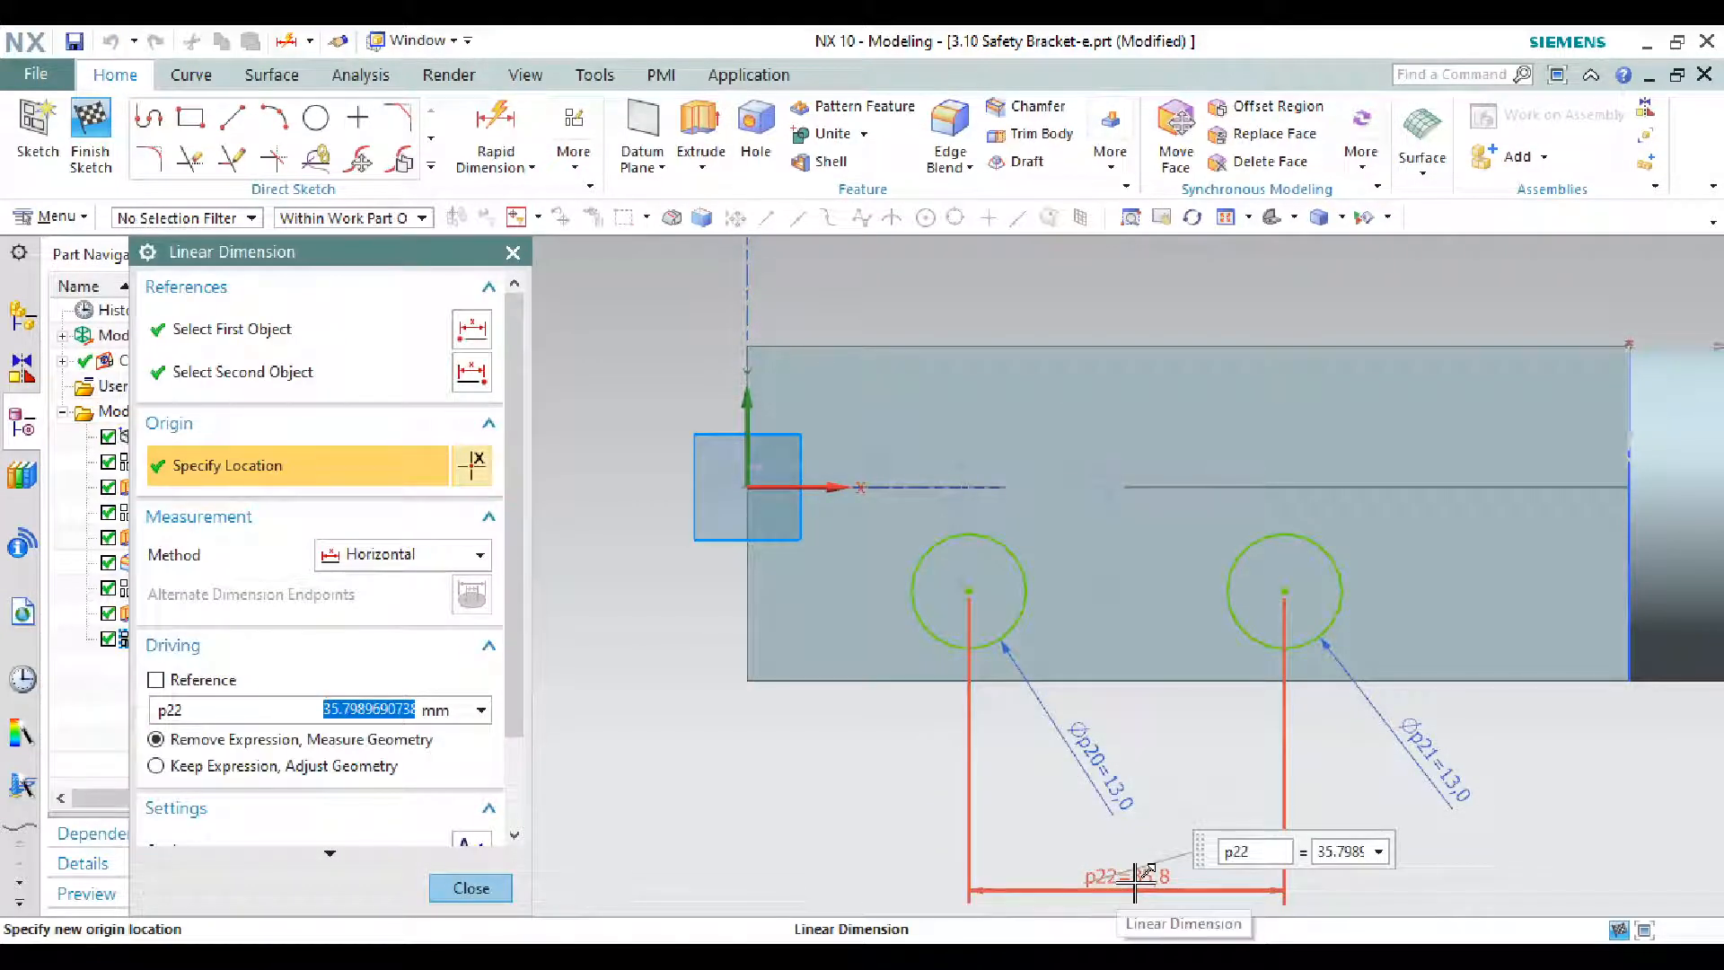
{"action": "key", "text": "Return"}
{"action": "key", "text": "Return"}
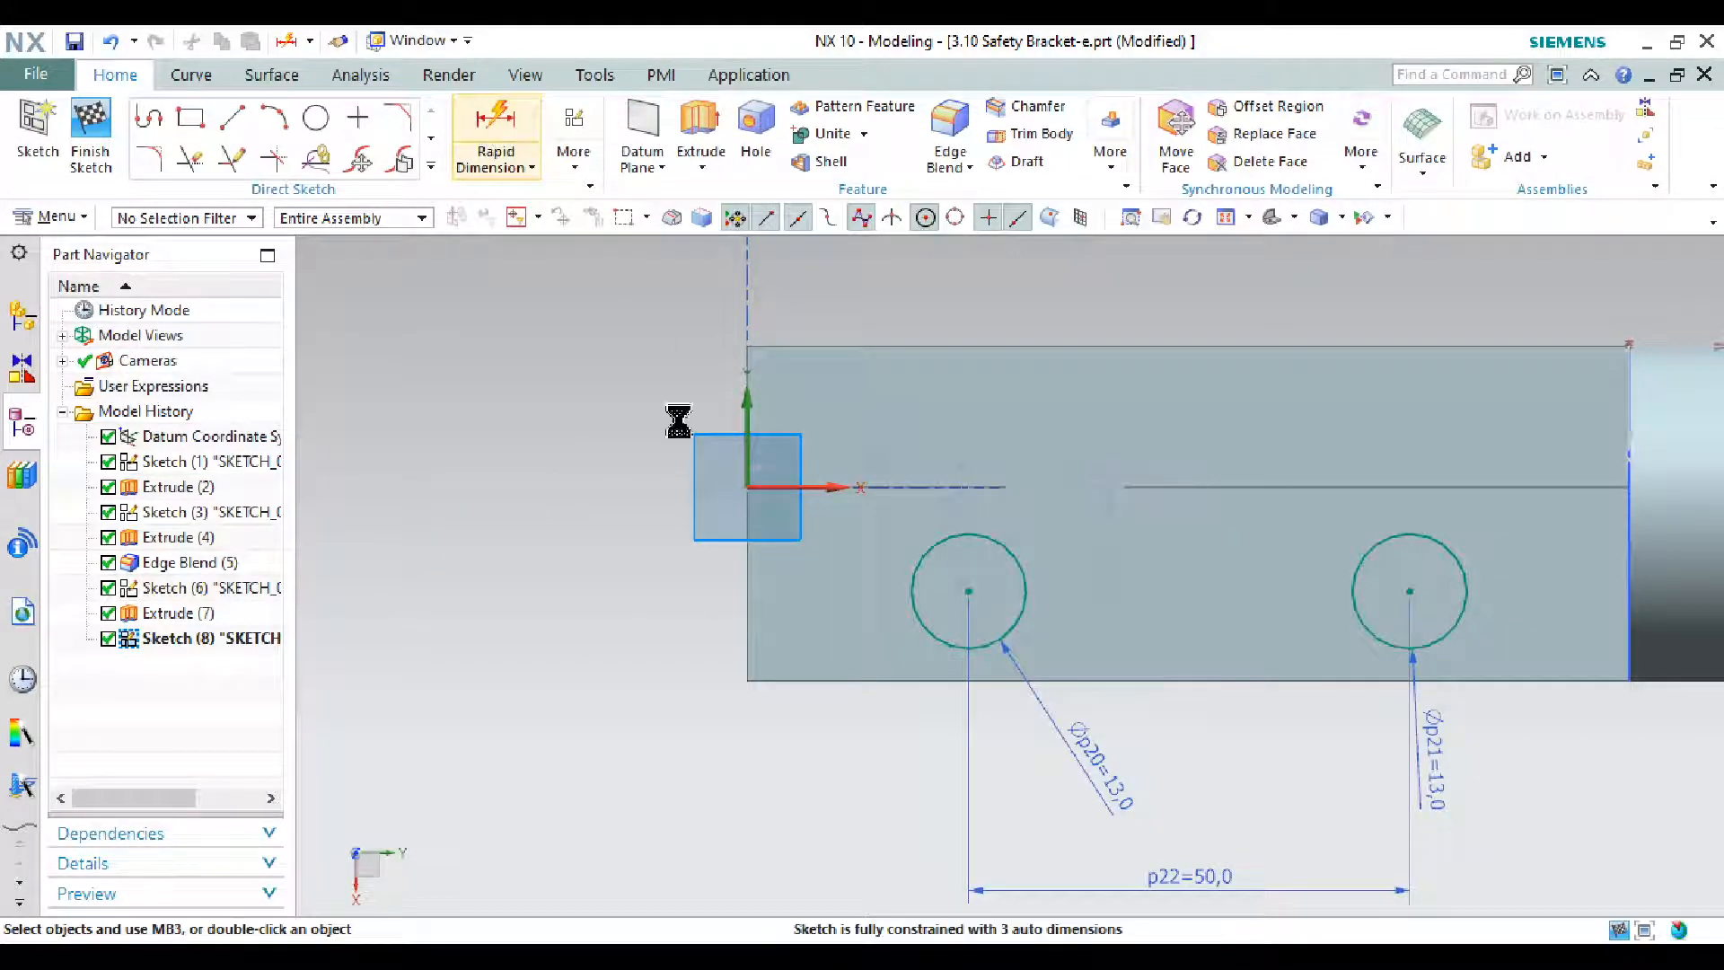
- Dimension the left circle's centre 25 mm from the base's left edge
{"action": "left_click", "coordinate": [942, 585]}
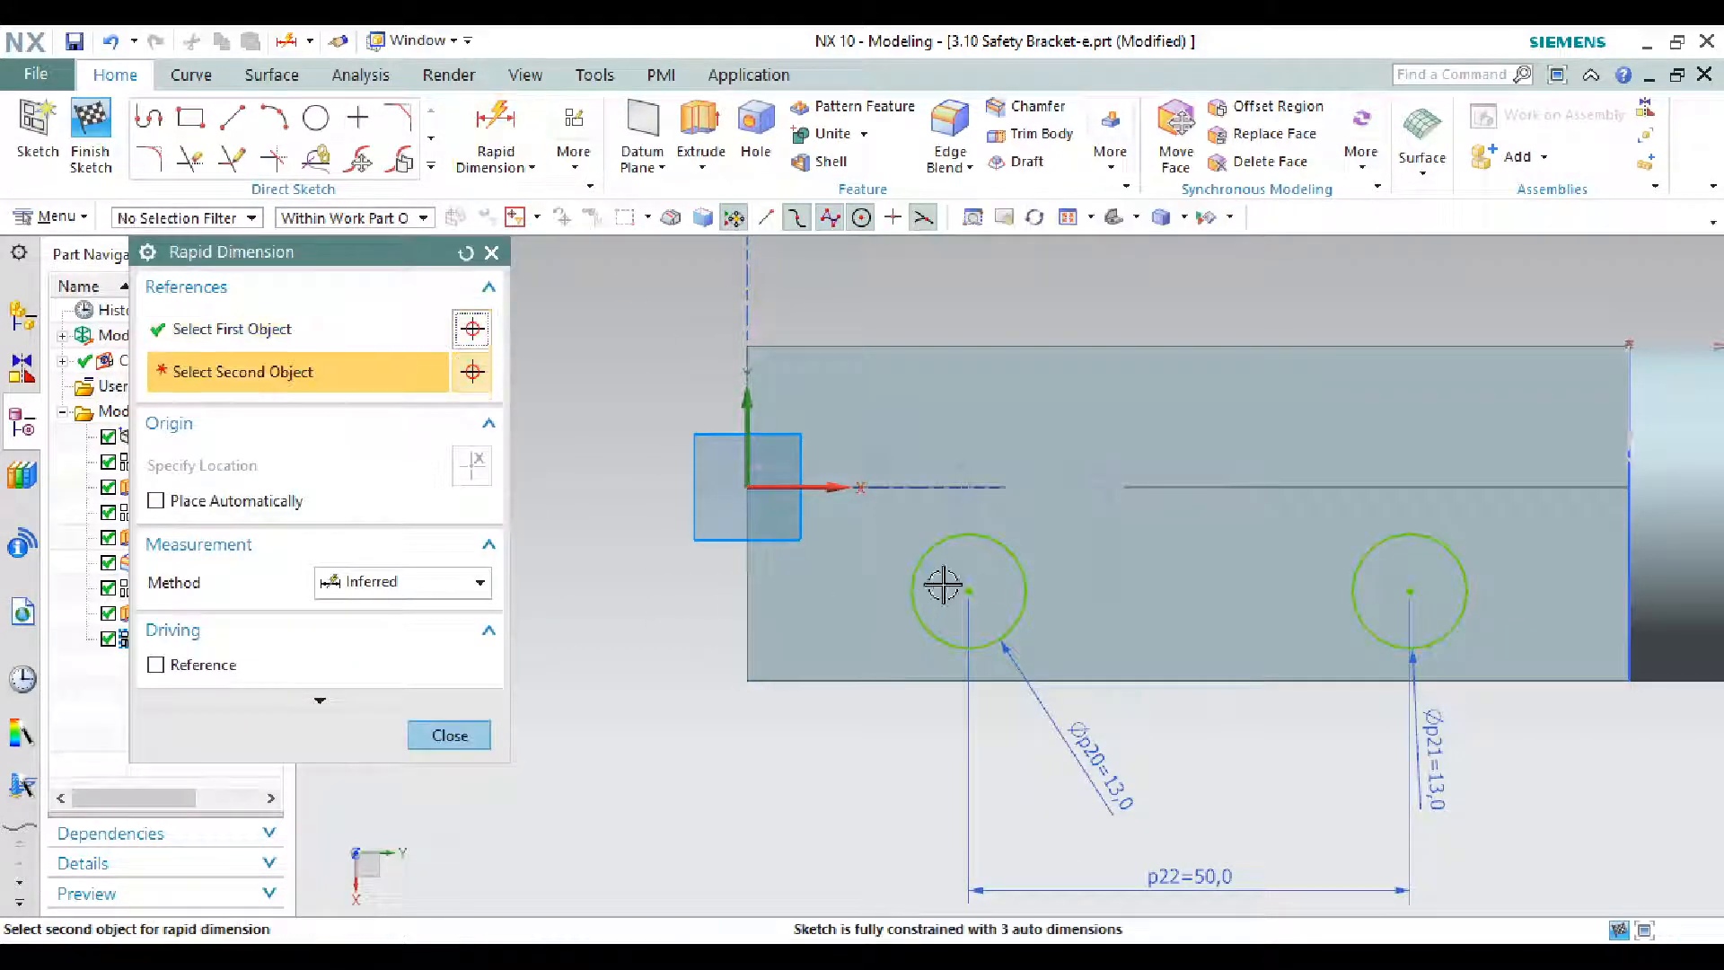
{"action": "left_click", "coordinate": [975, 595]}
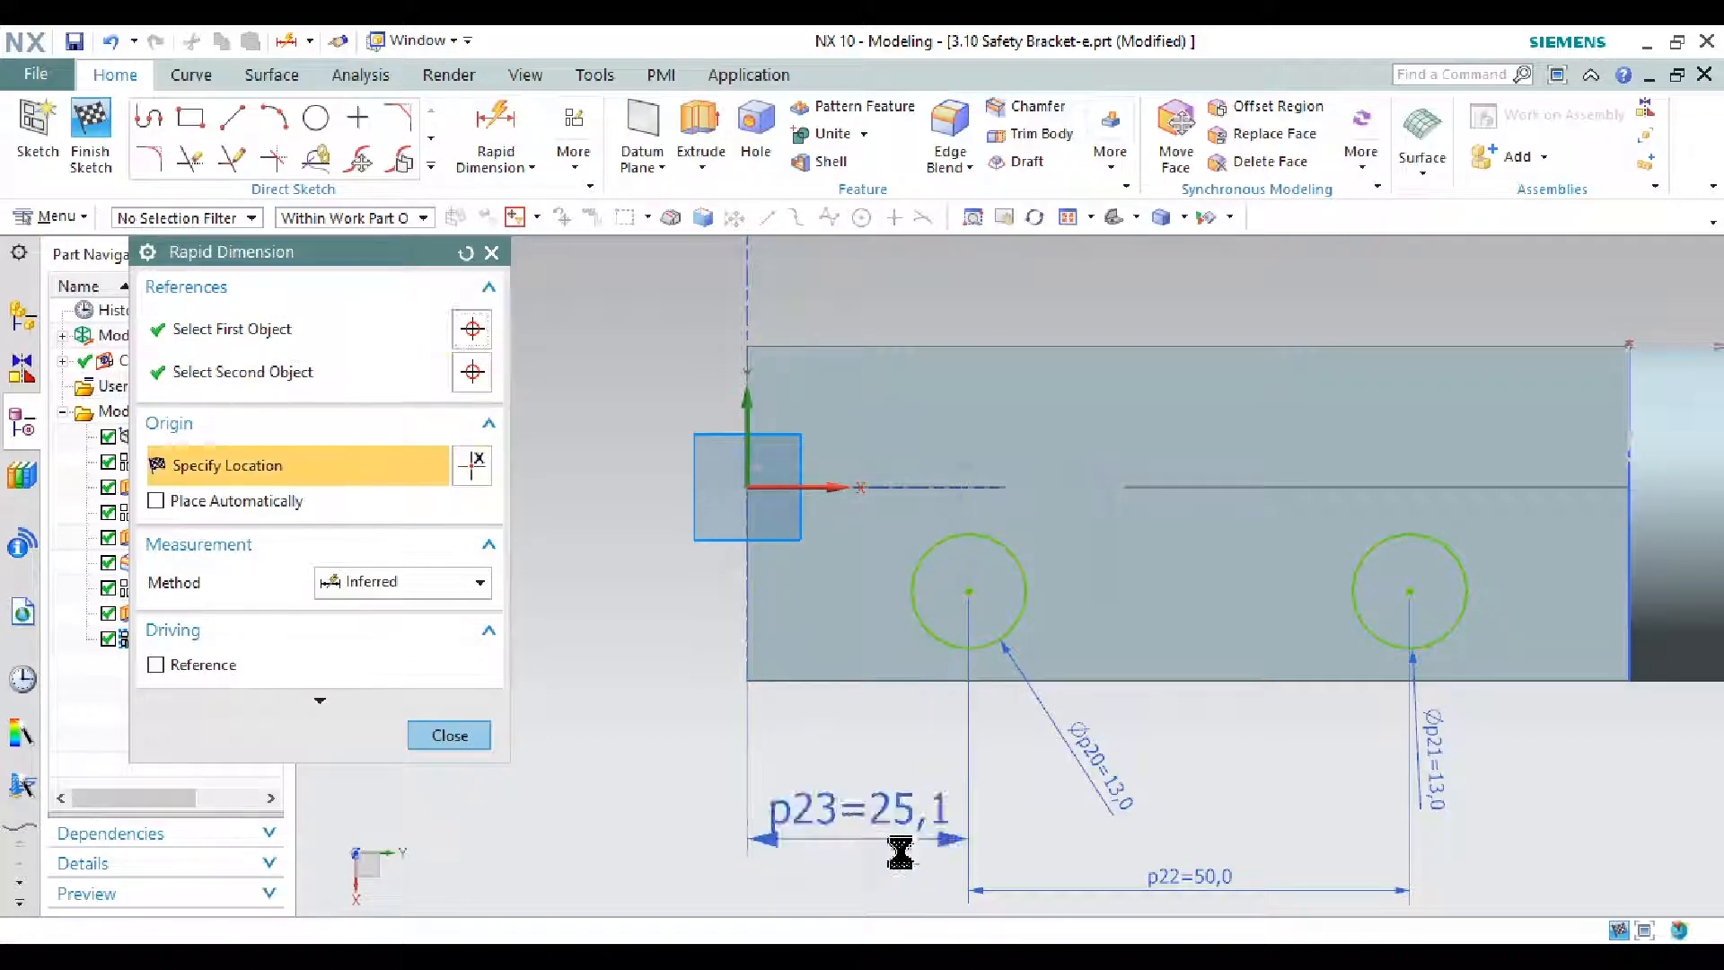
{"action": "left_click", "coordinate": [892, 848]}
{"action": "key", "text": "alt+Tab"}
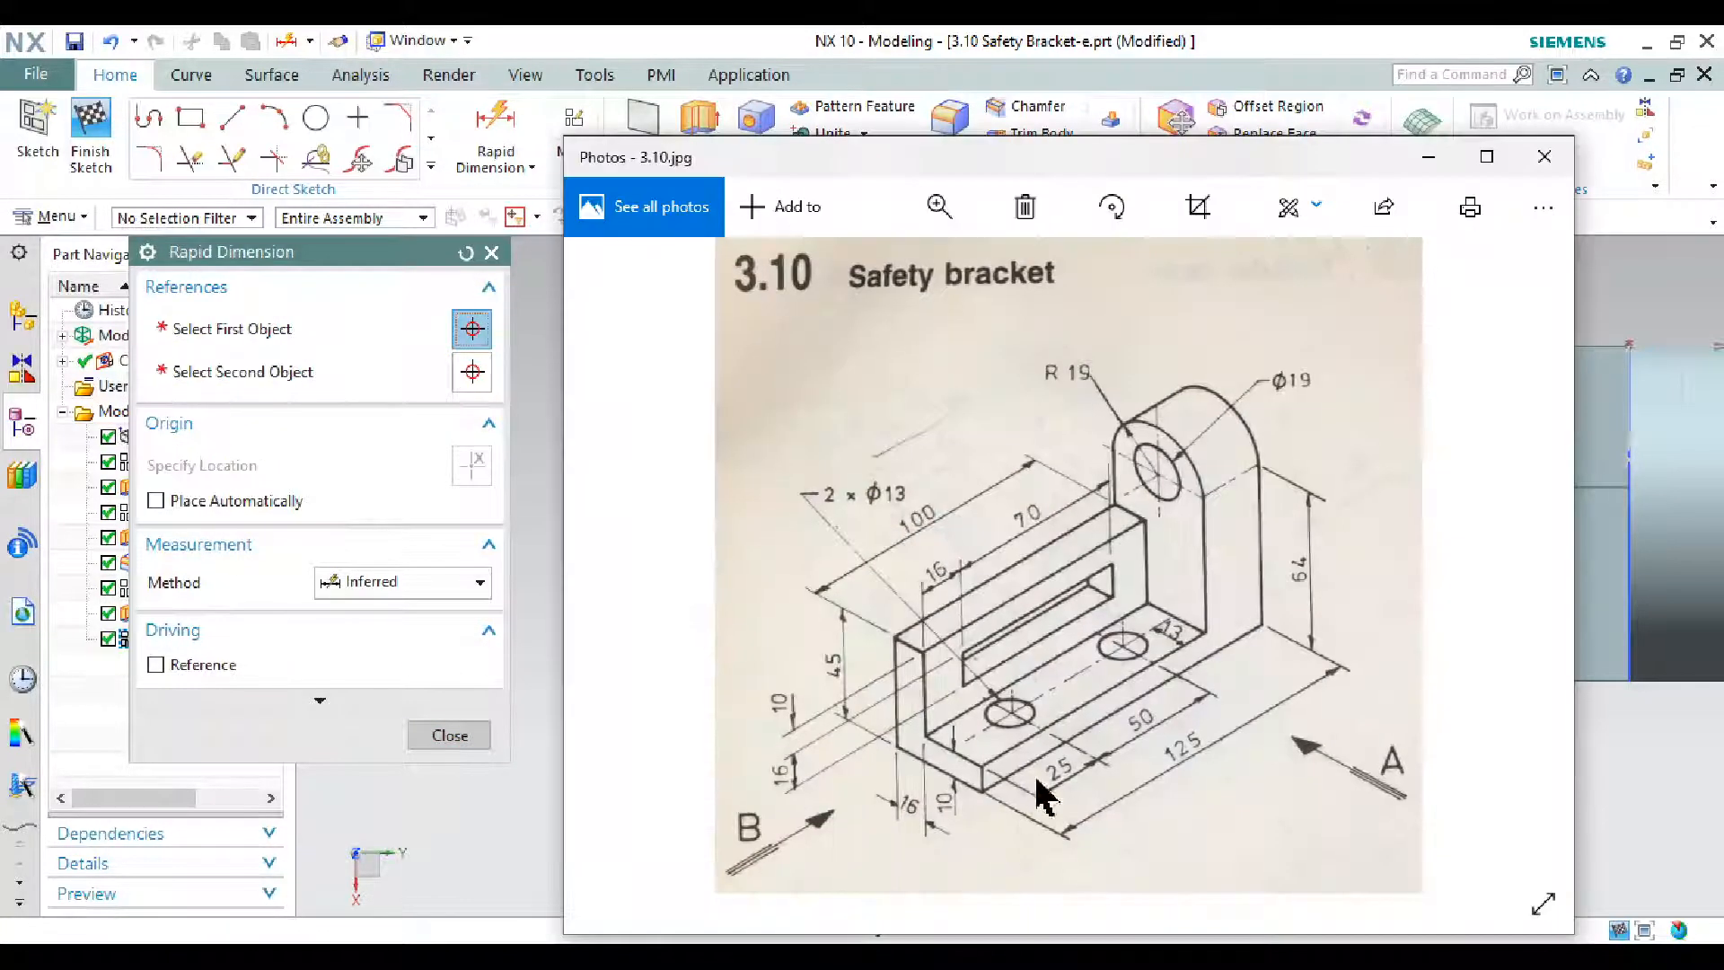
{"action": "left_click", "coordinate": [1428, 158]}
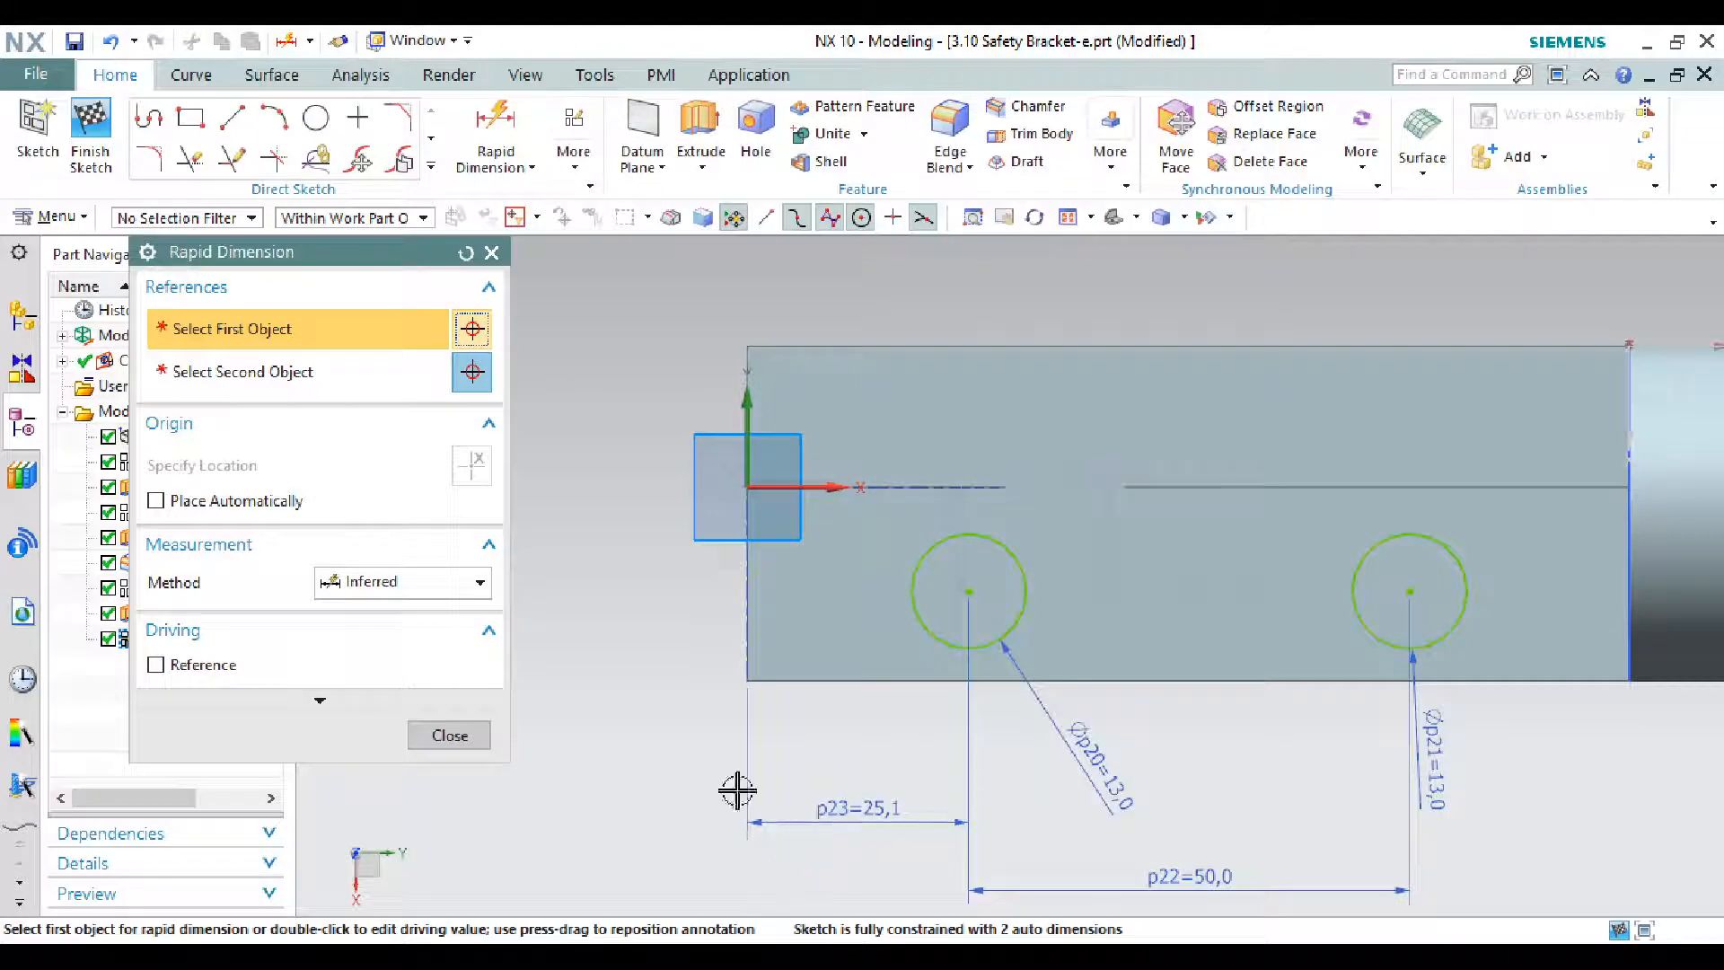
{"action": "double_click", "coordinate": [849, 811]}
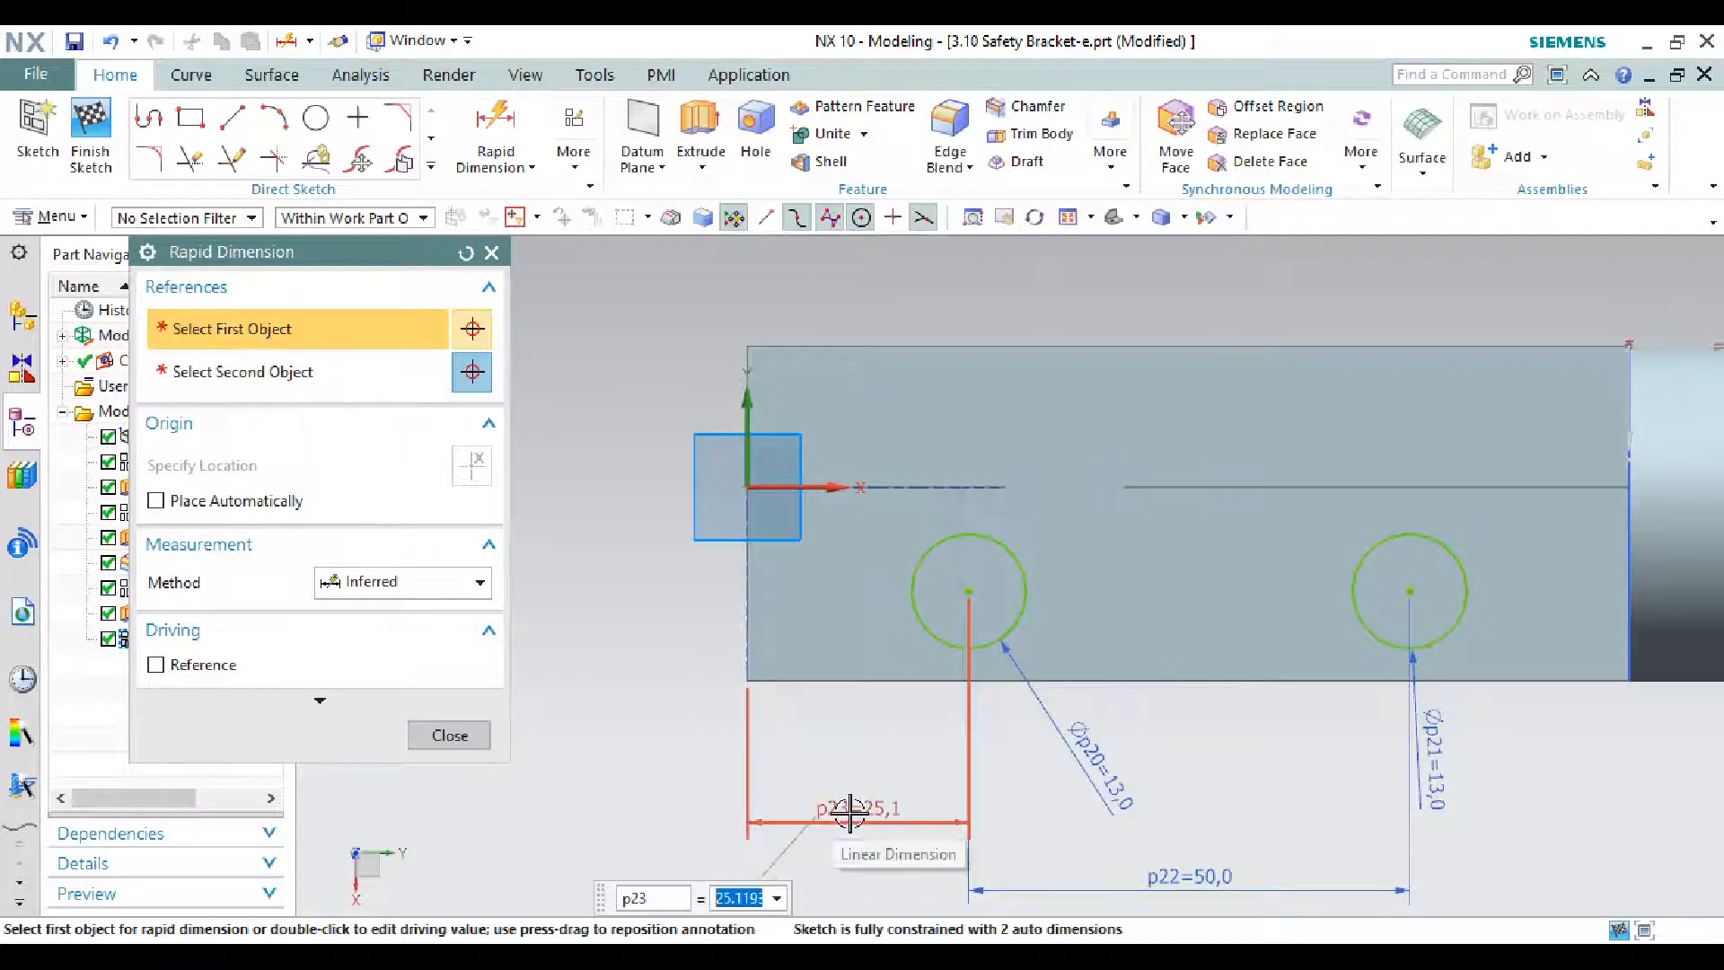
{"action": "type", "text": "25"}
{"action": "key", "text": "Return"}
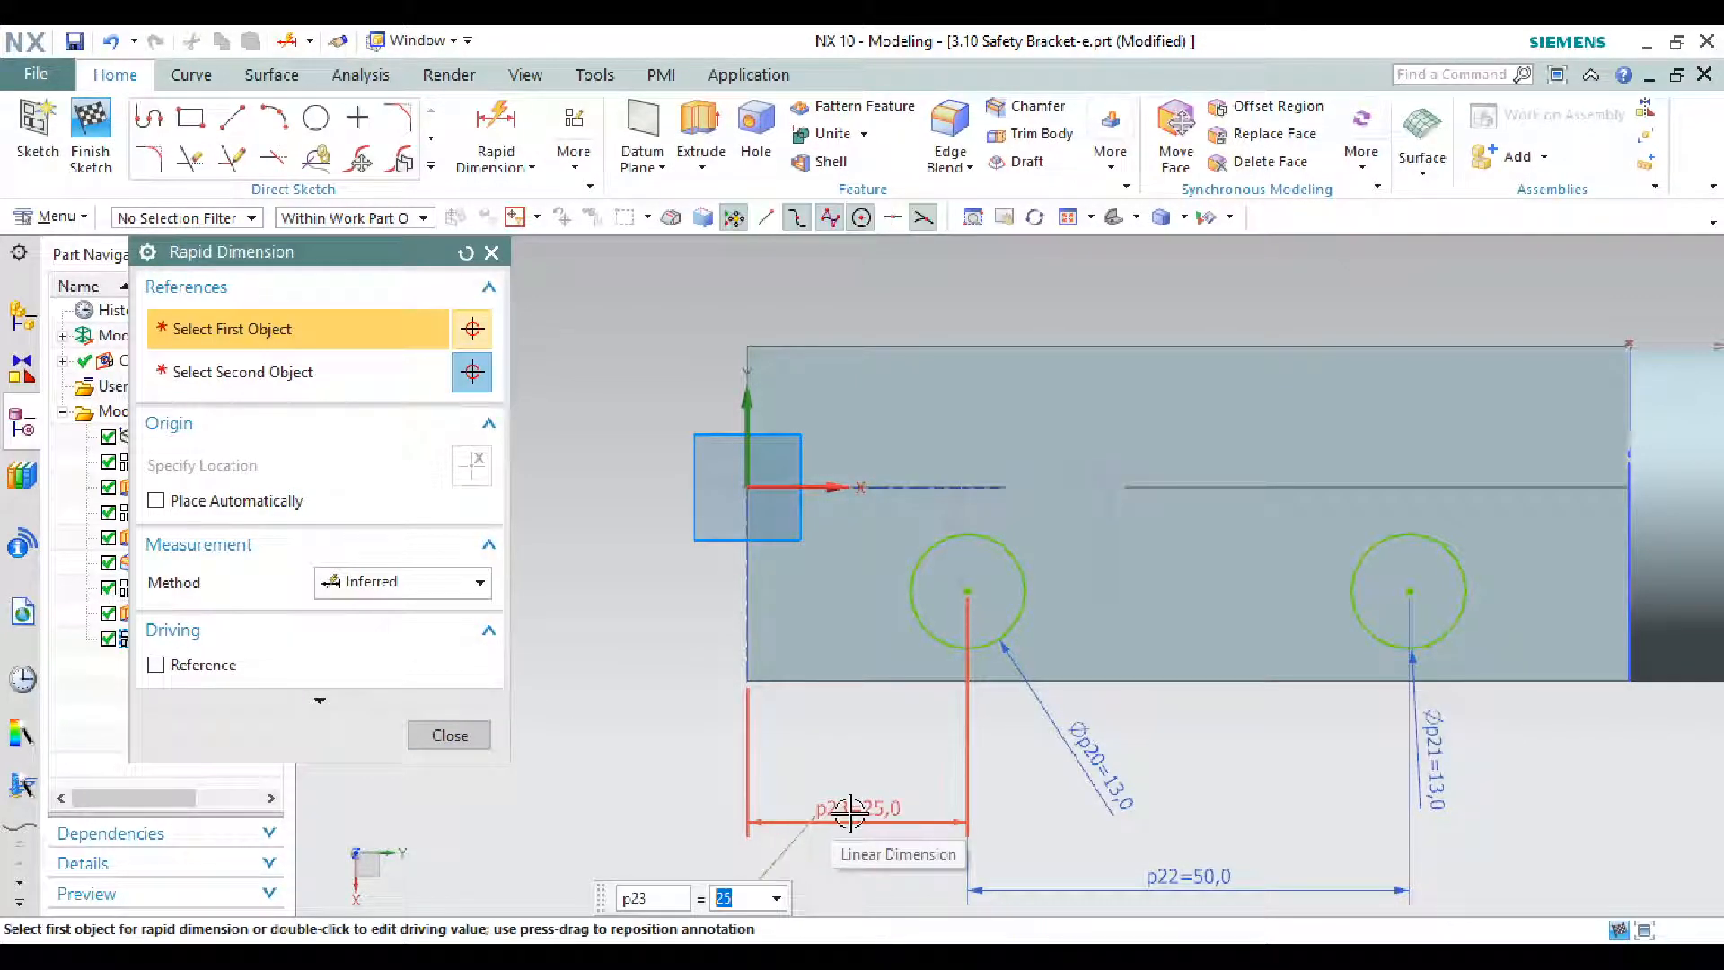
{"action": "key", "text": "Escape"}
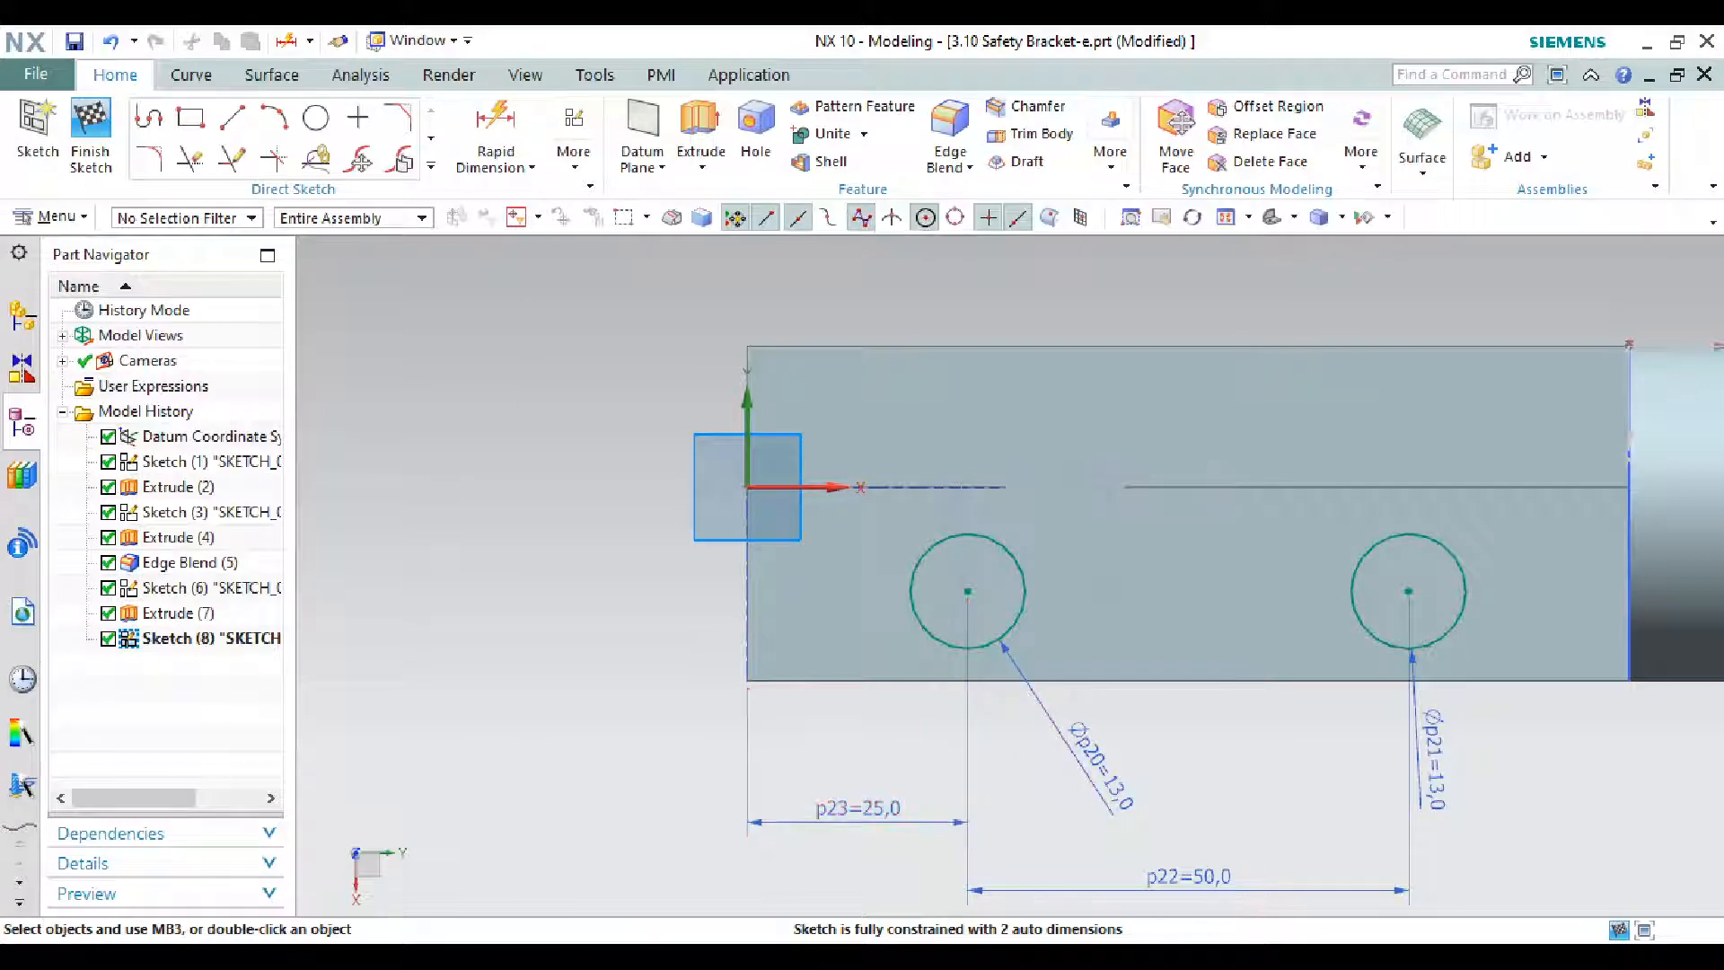
- Place the right circle's centre 13 mm above the bottom edge
{"action": "left_click", "coordinate": [970, 939]}
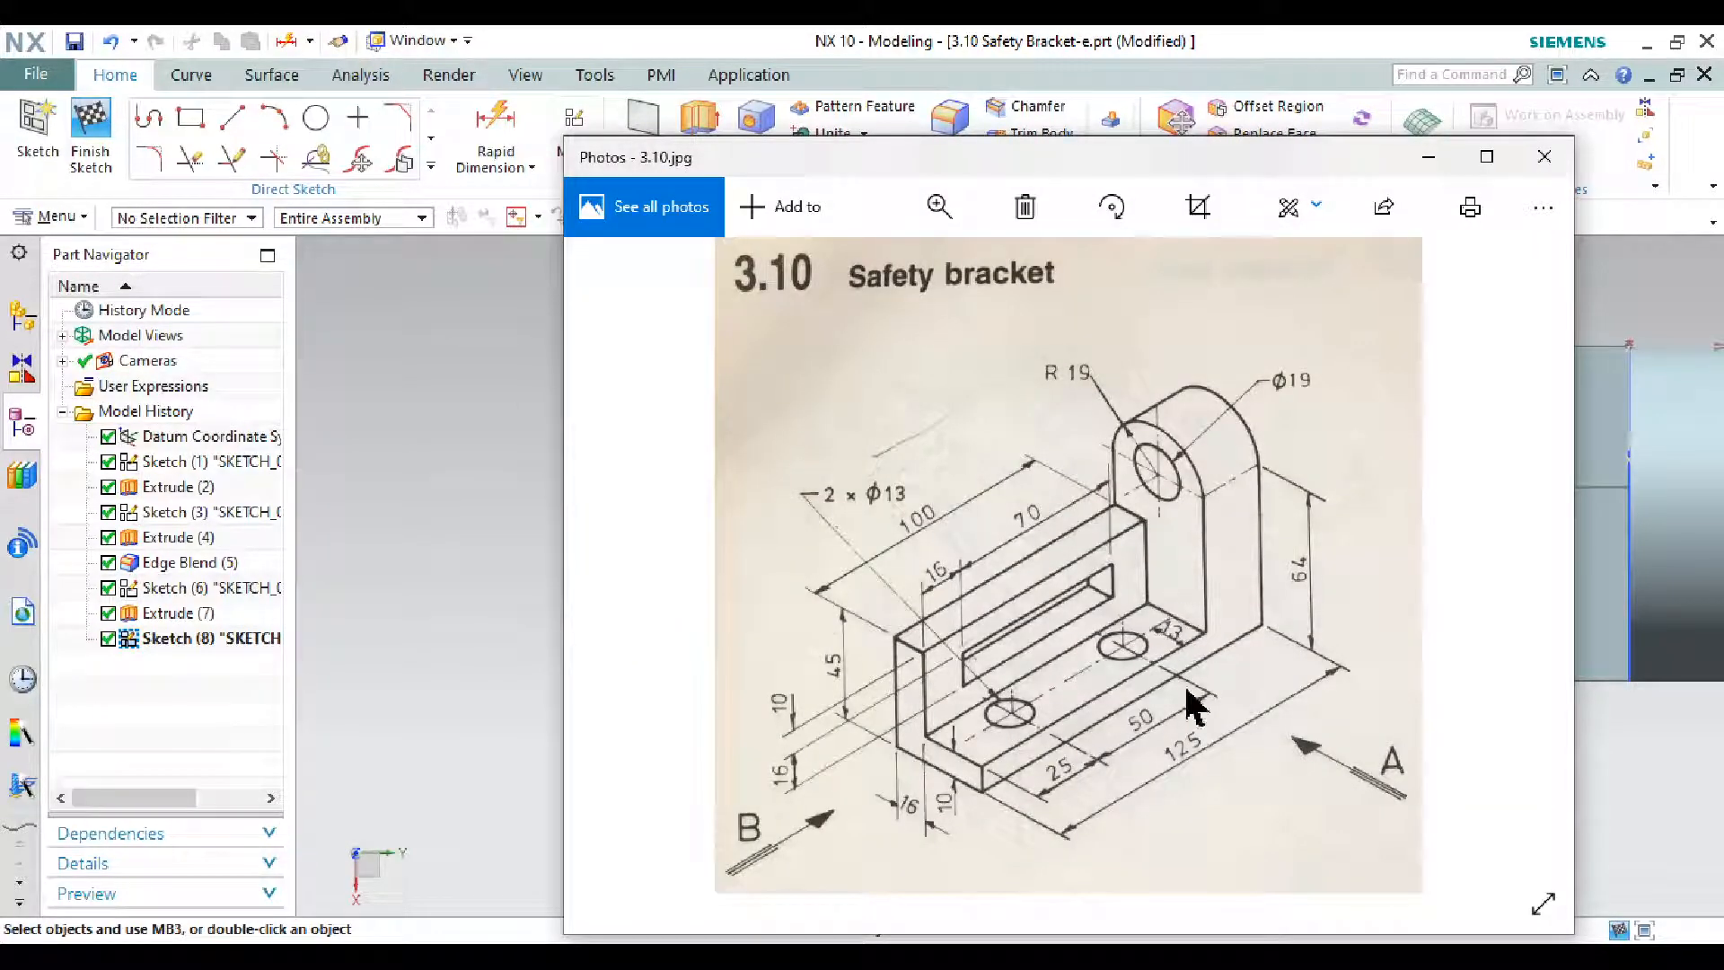
{"action": "left_click", "coordinate": [1428, 158]}
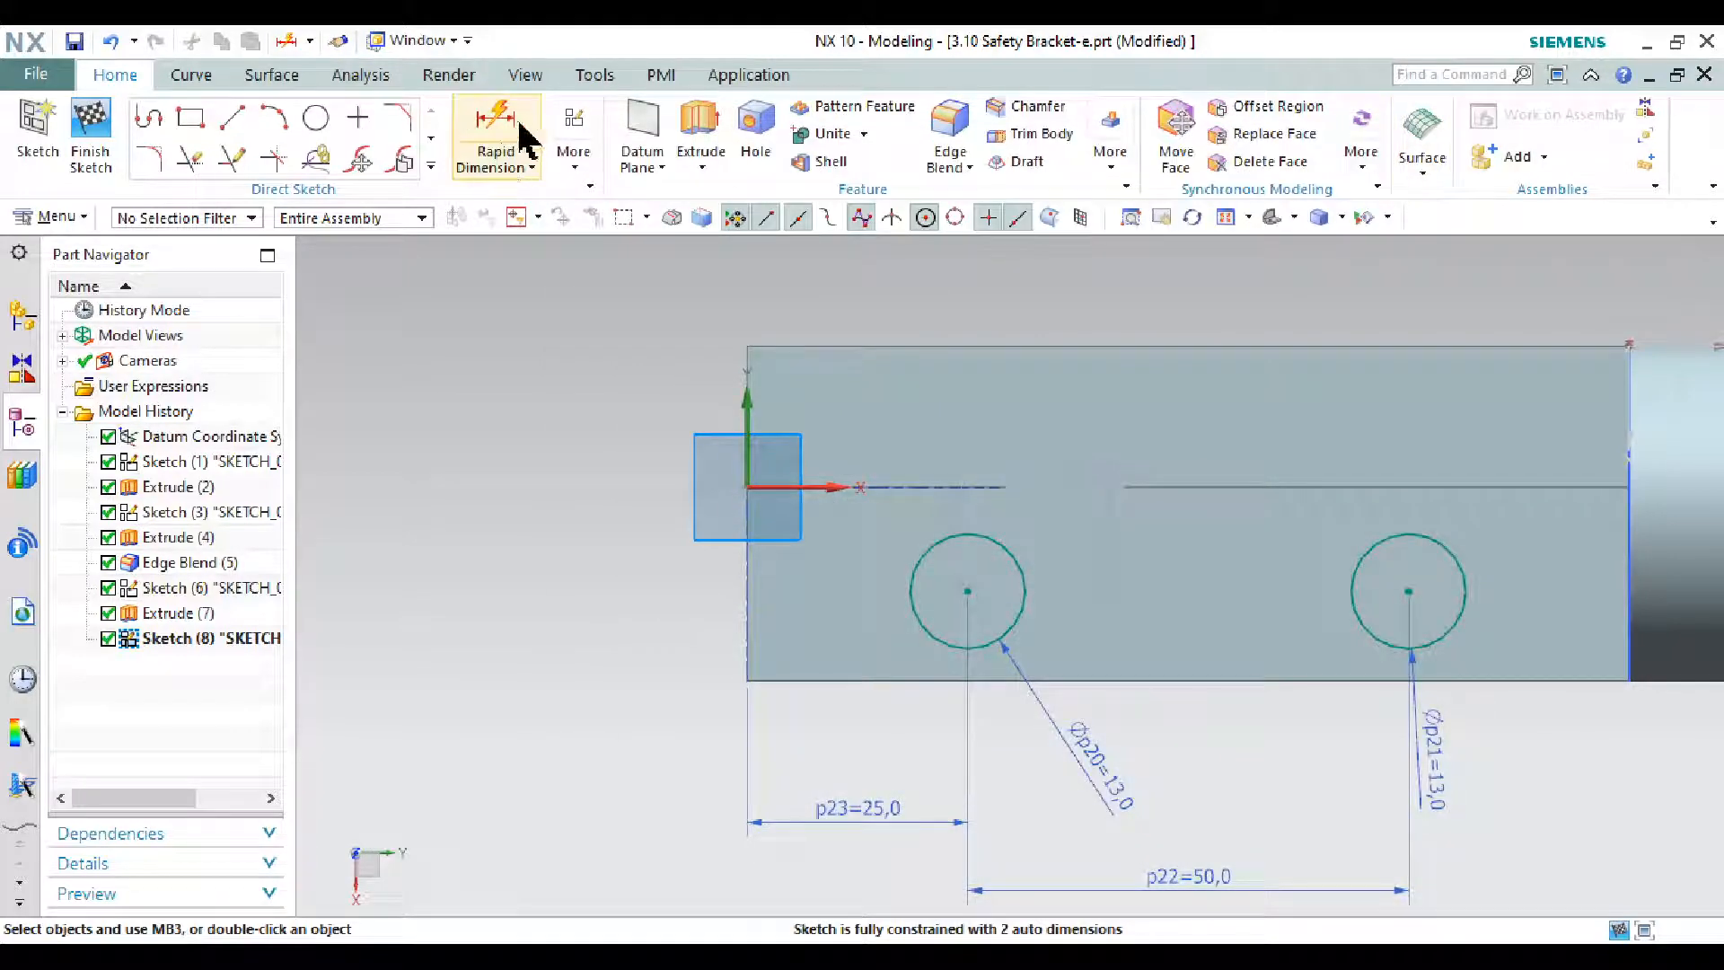
{"action": "scroll", "coordinate": [1418, 610], "scroll_direction": "down", "scroll_amount": 2}
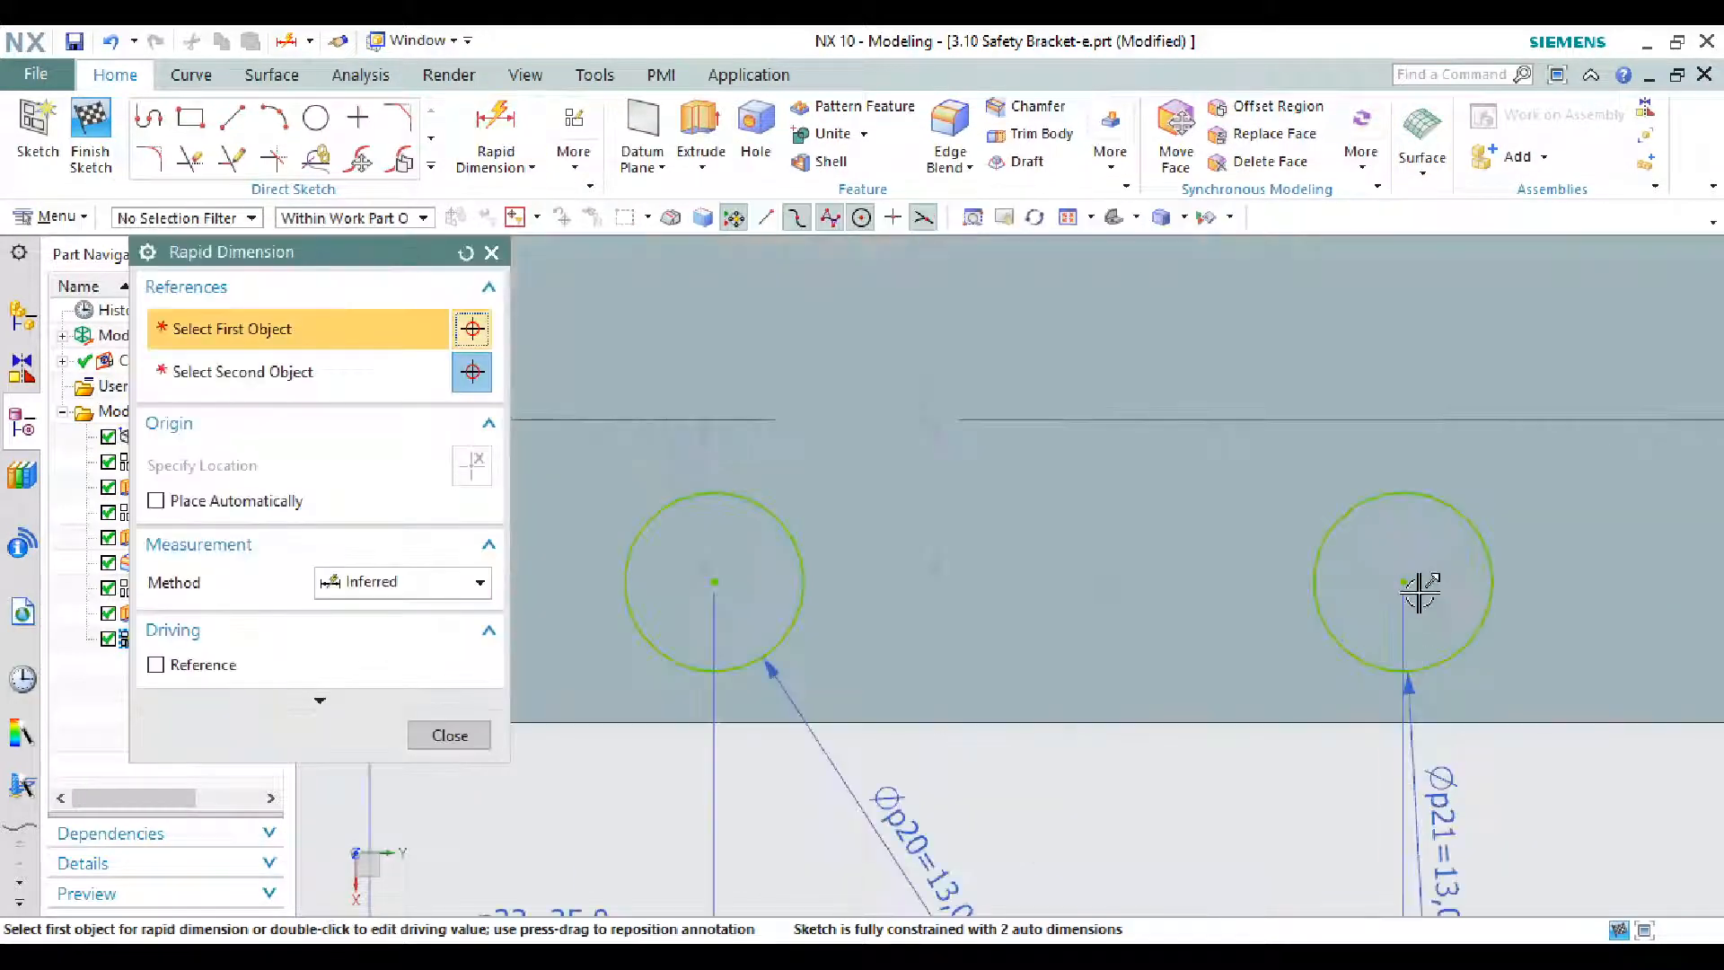
{"action": "left_click", "coordinate": [1364, 720]}
{"action": "left_click", "coordinate": [1188, 700]}
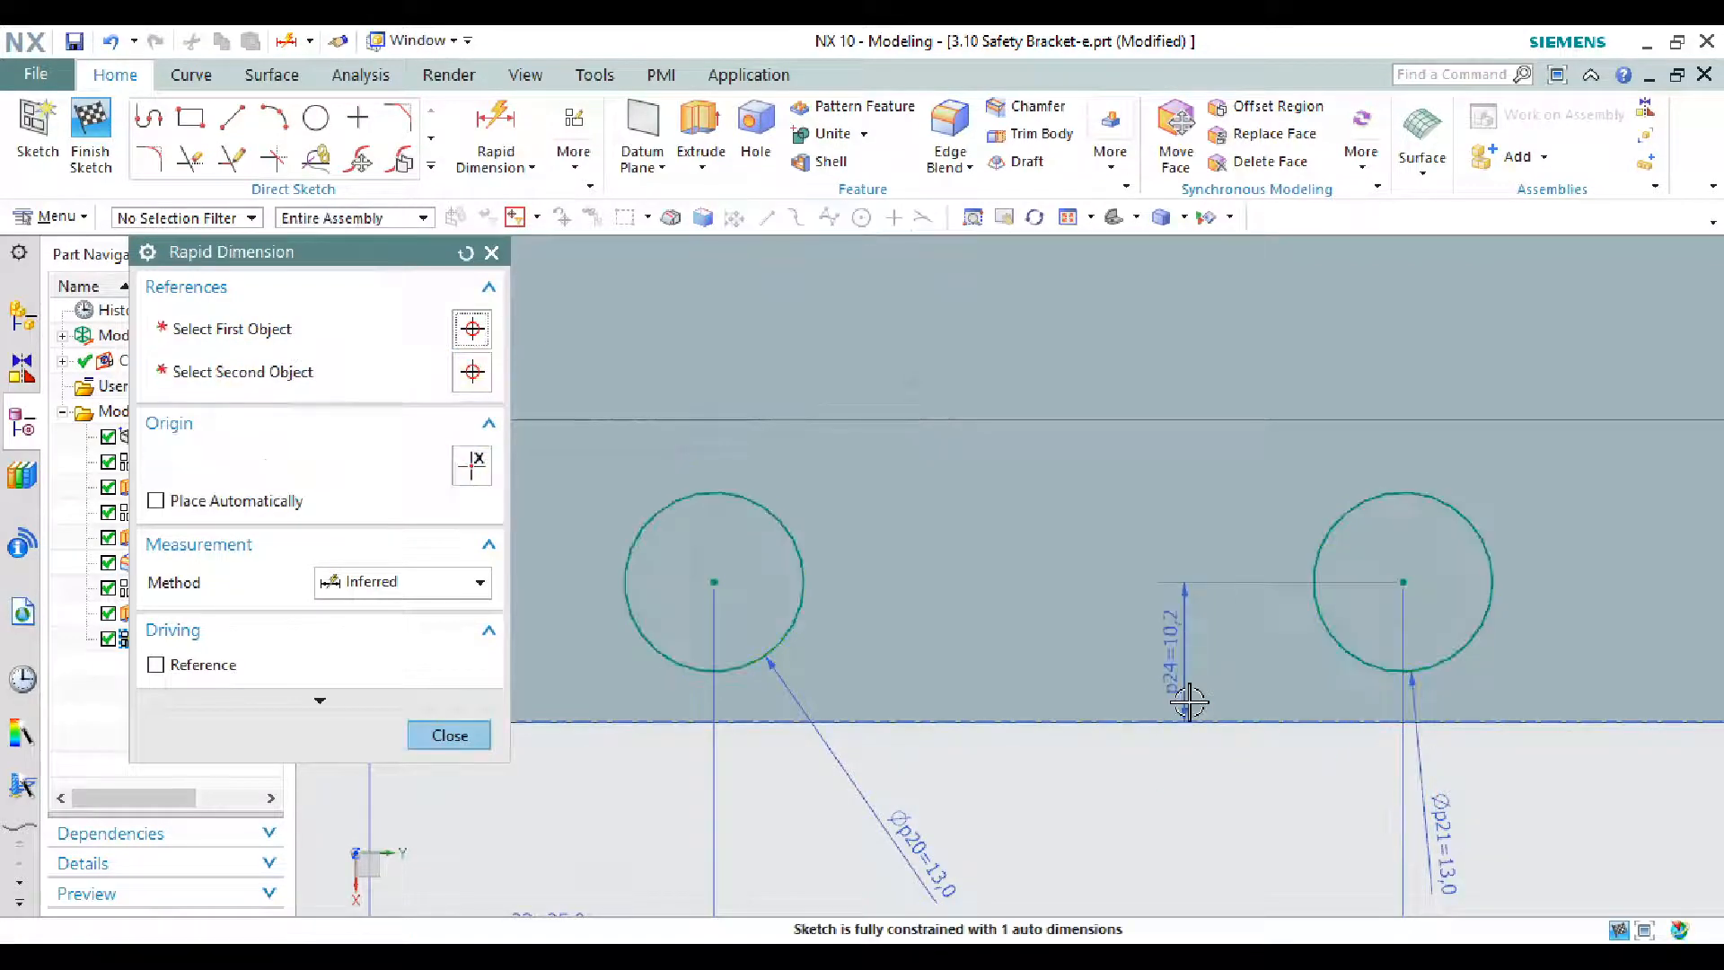
{"action": "type", "text": "13"}
{"action": "key", "text": "Return"}
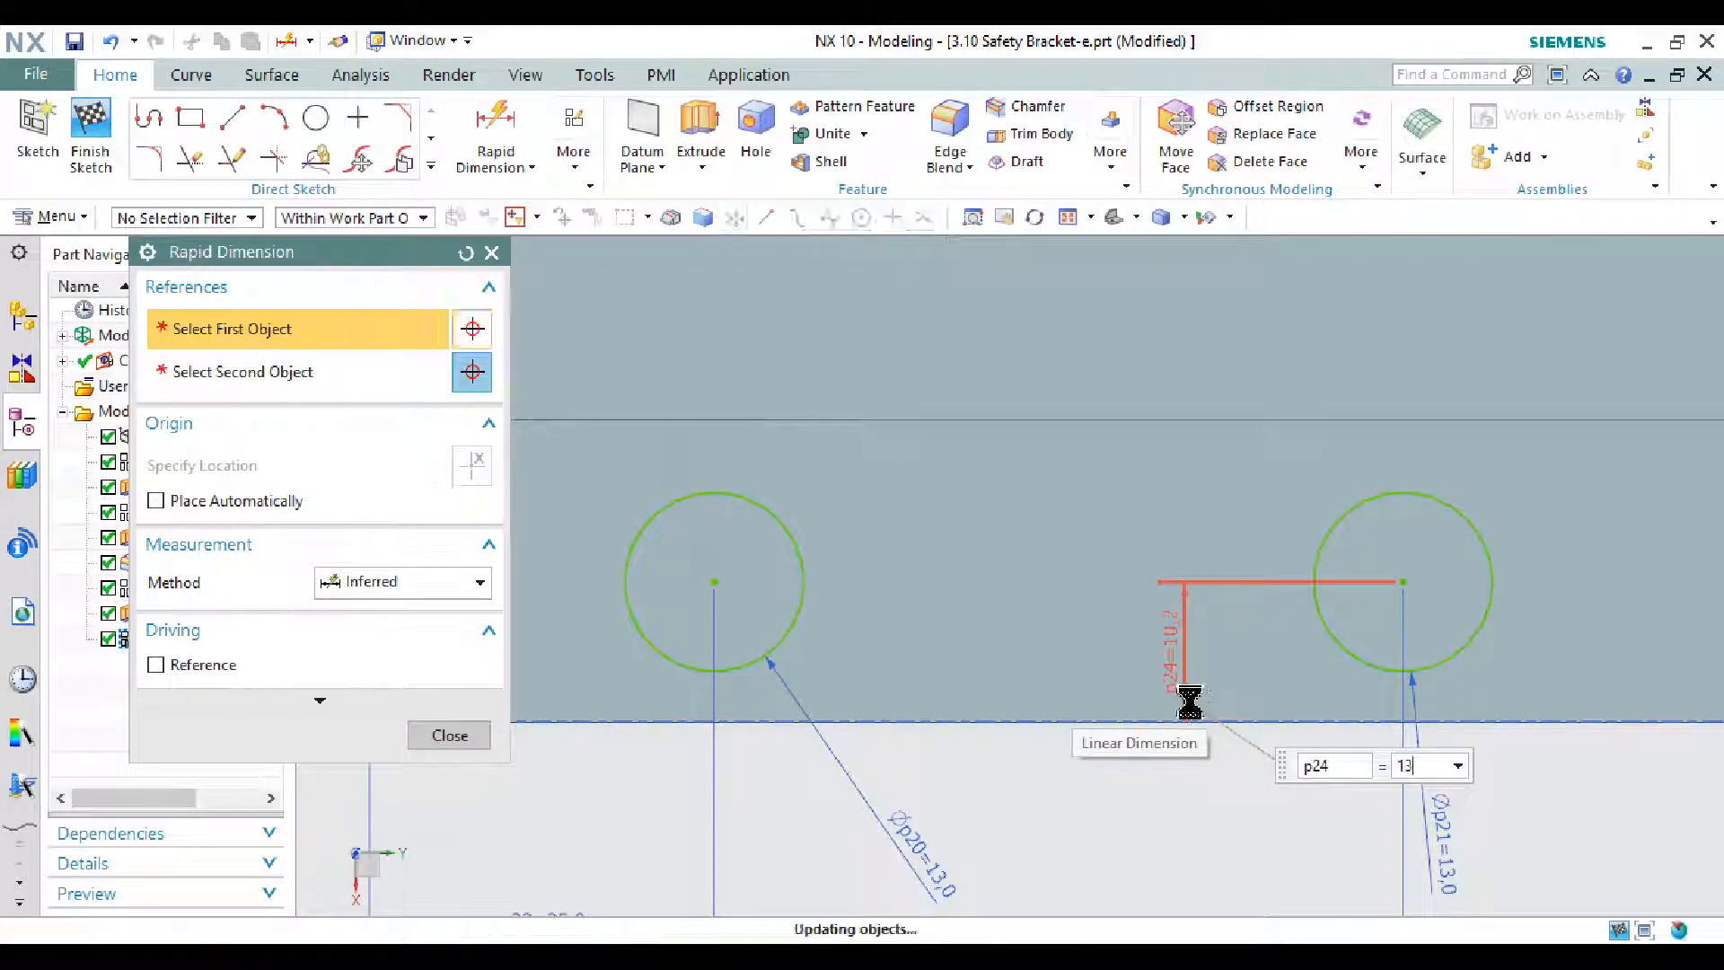
{"action": "key", "text": "Escape"}
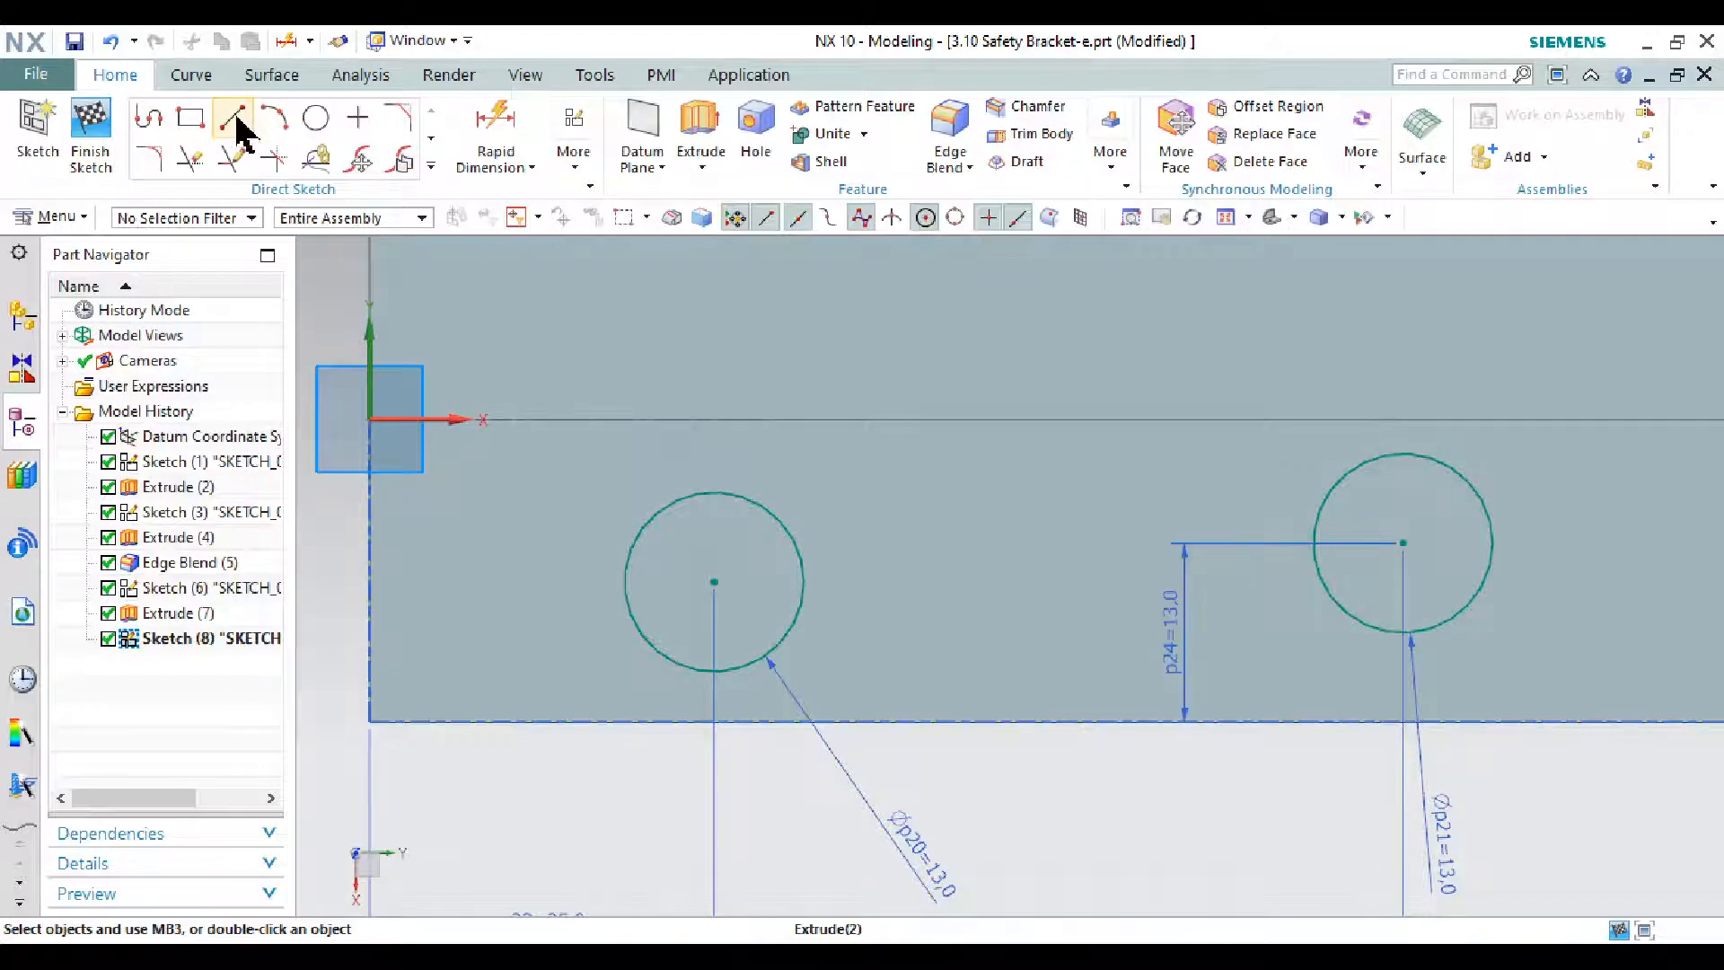
- Draw a horizontal reference line between the two hole centres and finish Sketch (8)
{"action": "left_click", "coordinate": [233, 117]}
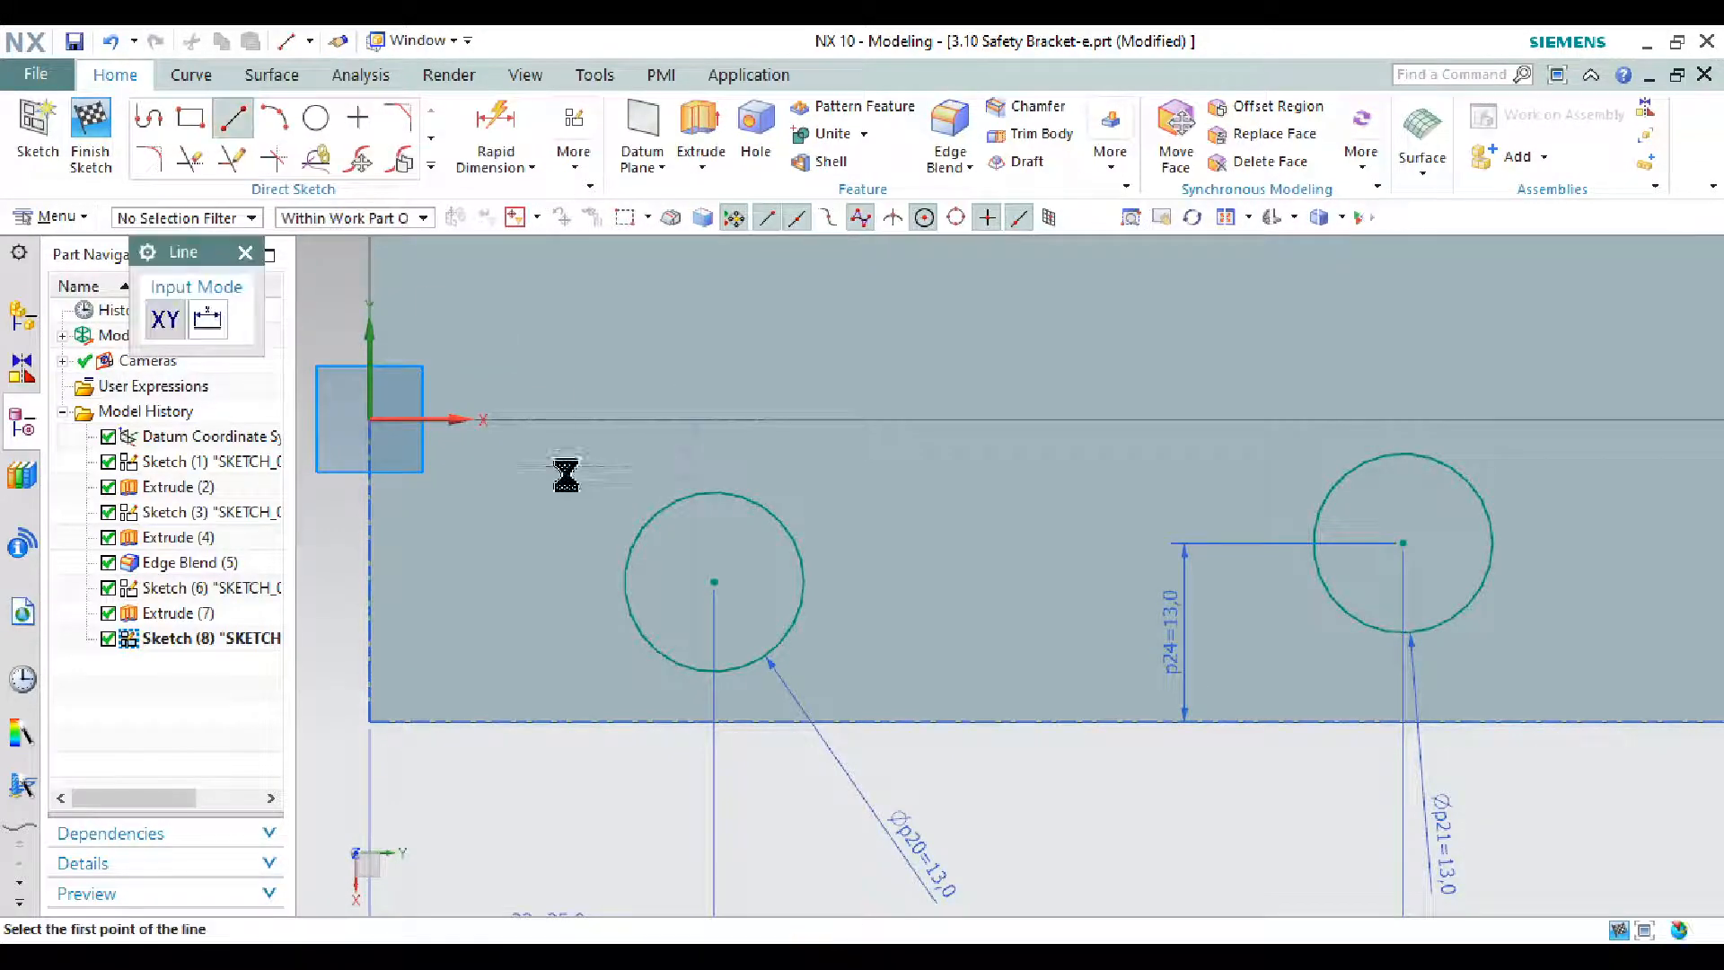
{"action": "left_click", "coordinate": [751, 596]}
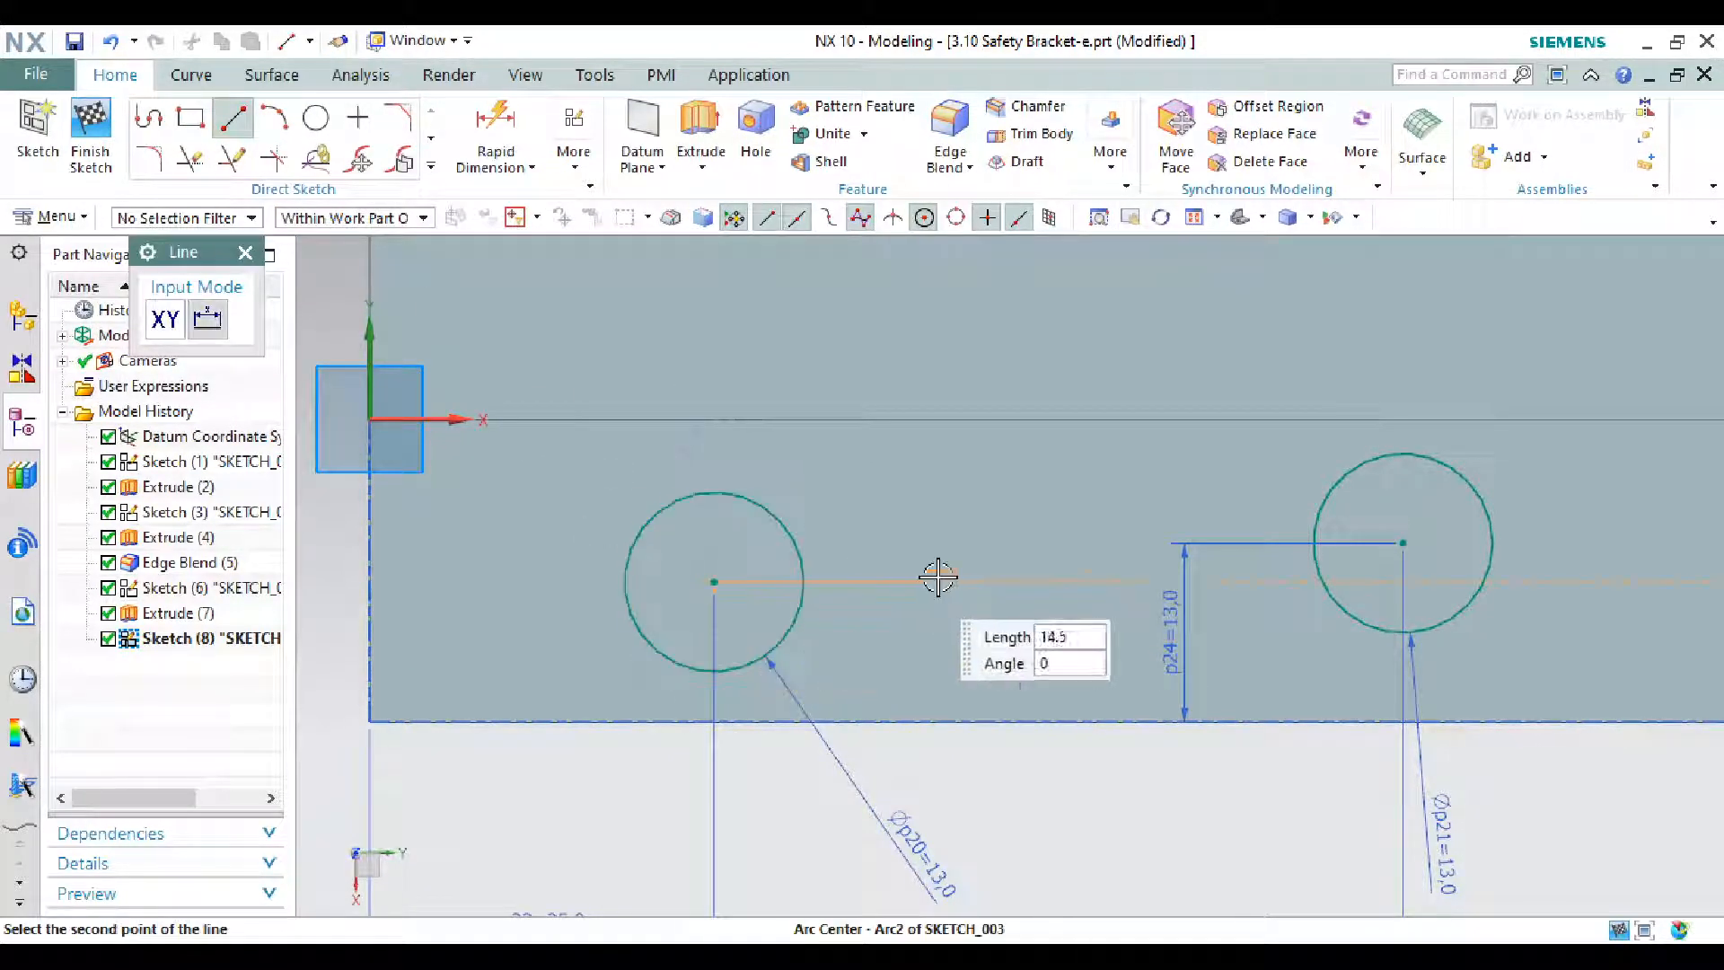
{"action": "left_click", "coordinate": [1403, 542]}
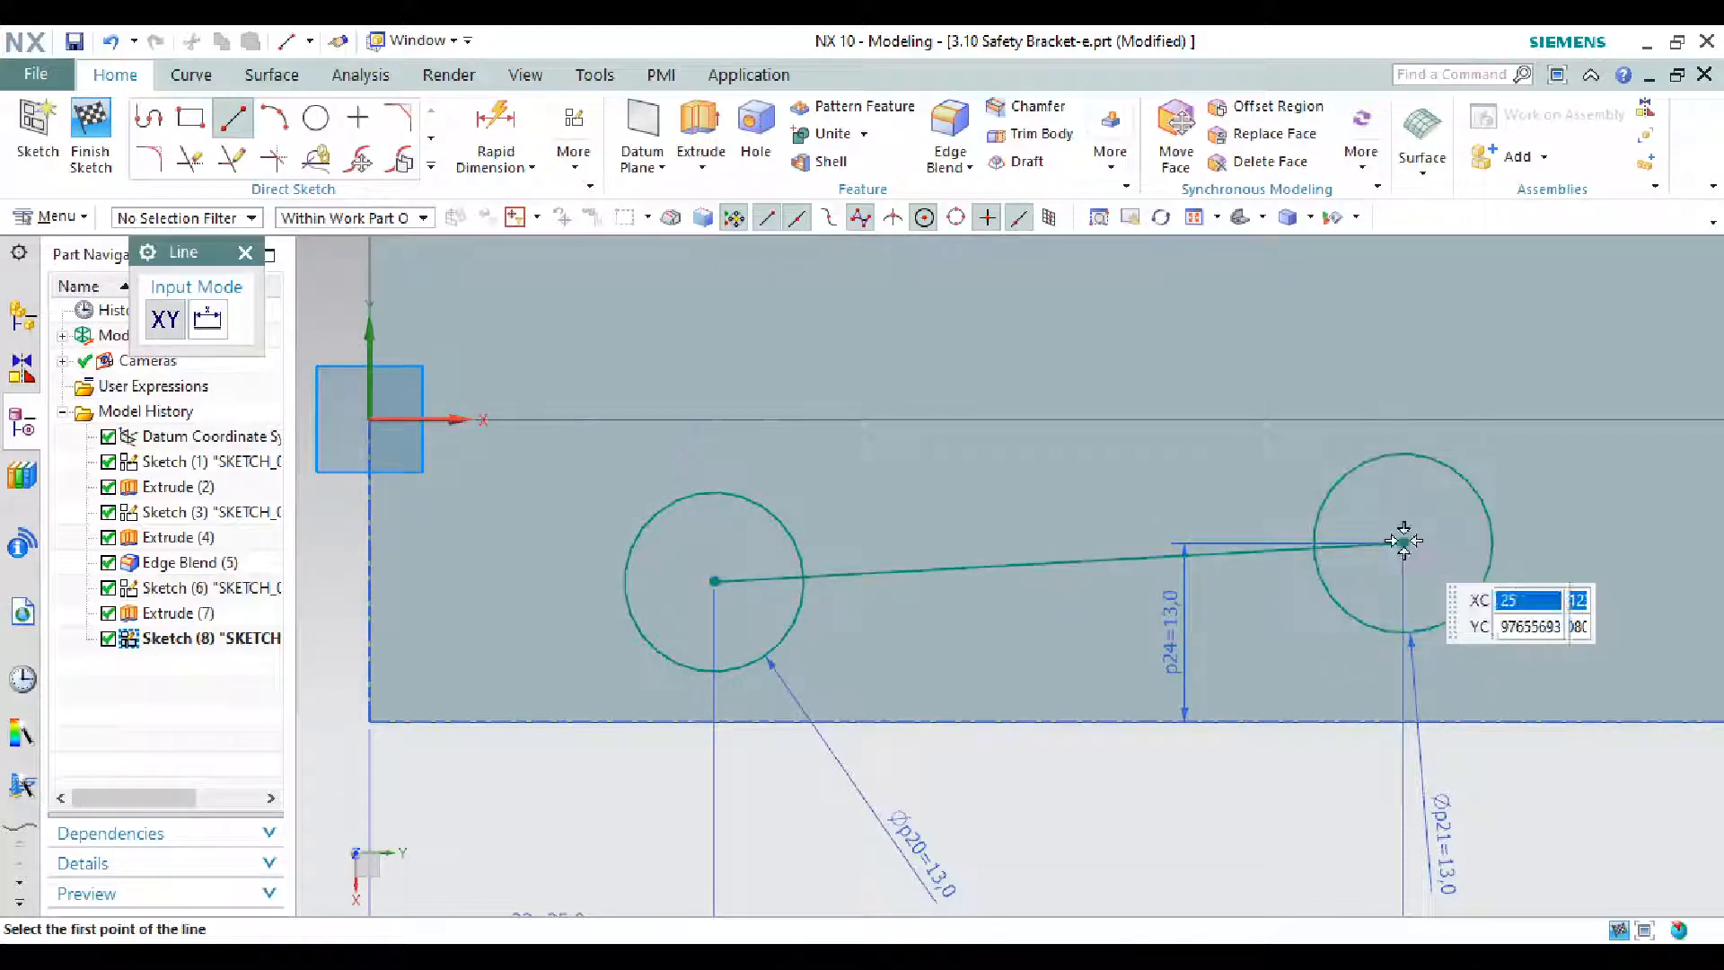
{"action": "key", "text": "Escape"}
{"action": "left_click", "coordinate": [954, 570]}
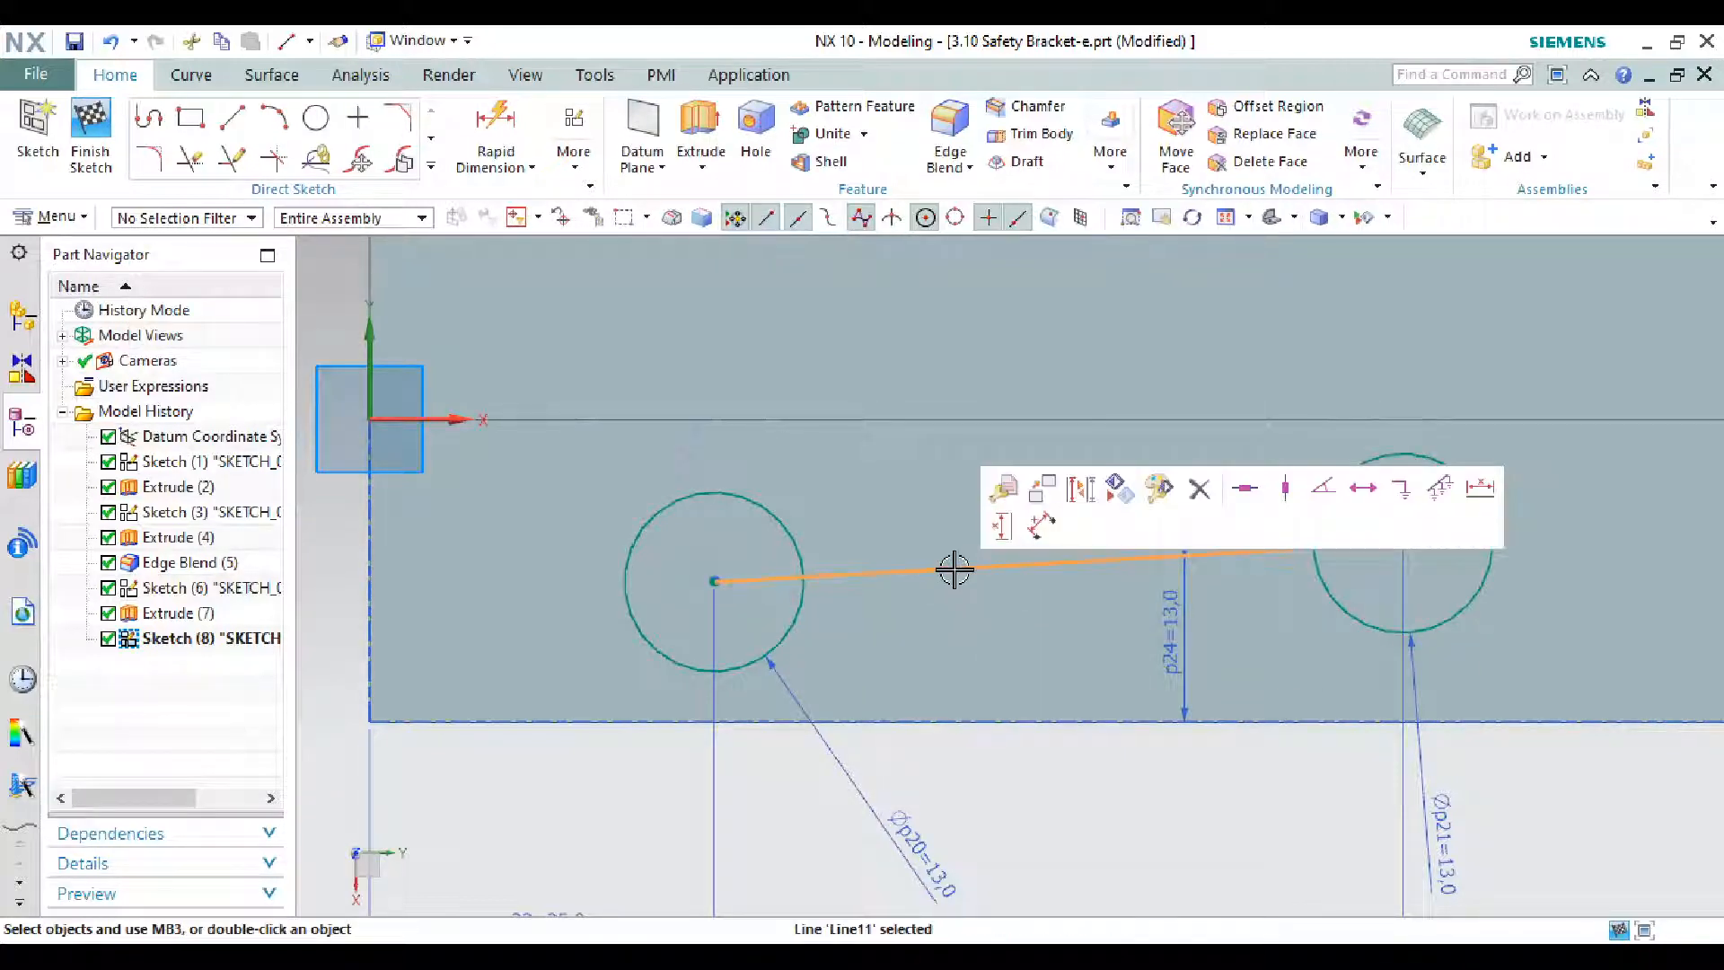
{"action": "left_click", "coordinate": [1246, 492]}
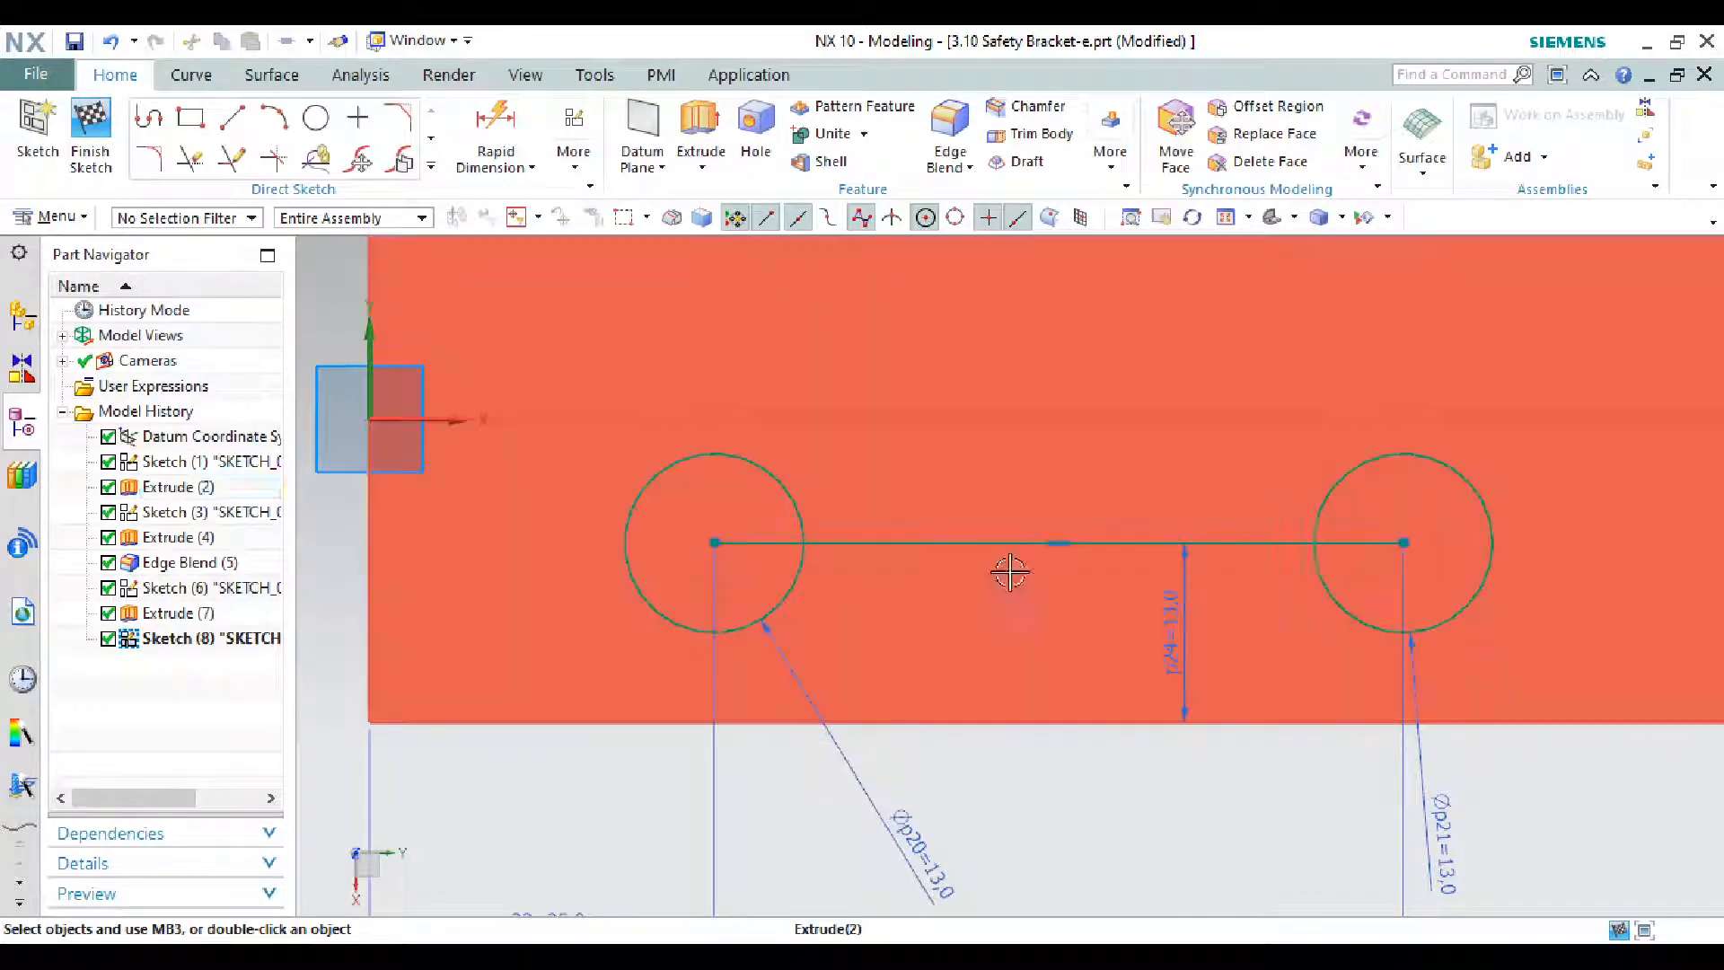
{"action": "scroll", "coordinate": [940, 558], "scroll_direction": "down", "scroll_amount": 3}
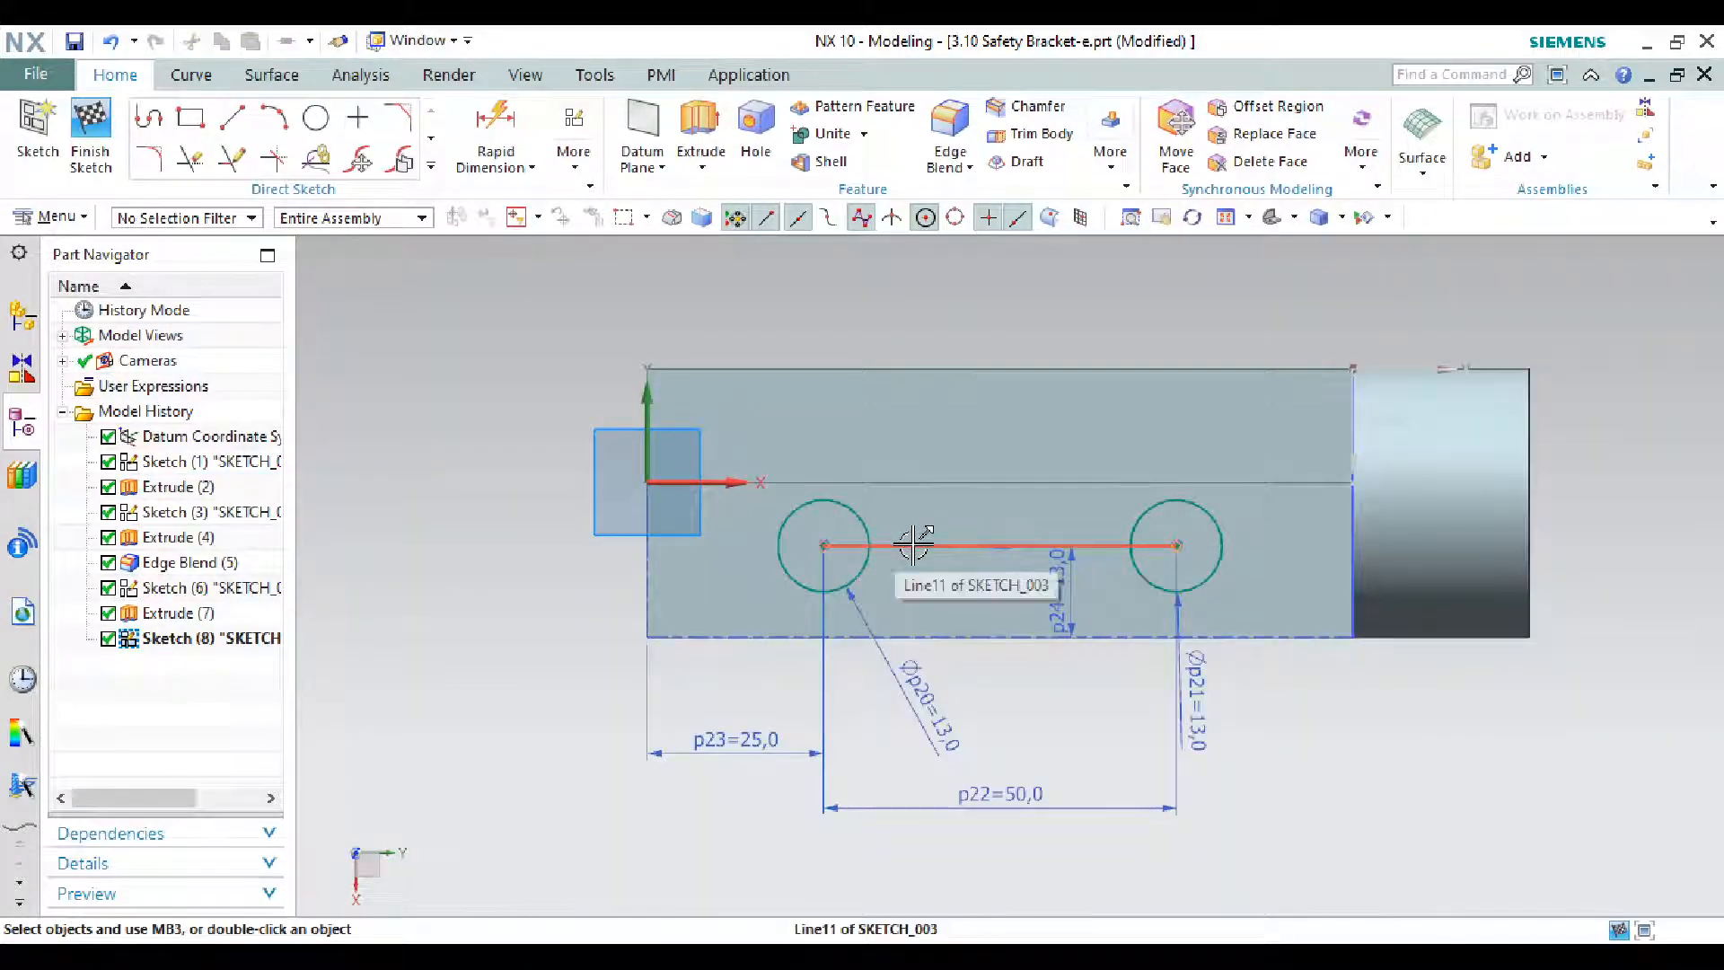
{"action": "left_click", "coordinate": [912, 544]}
{"action": "right_click", "coordinate": [912, 544]}
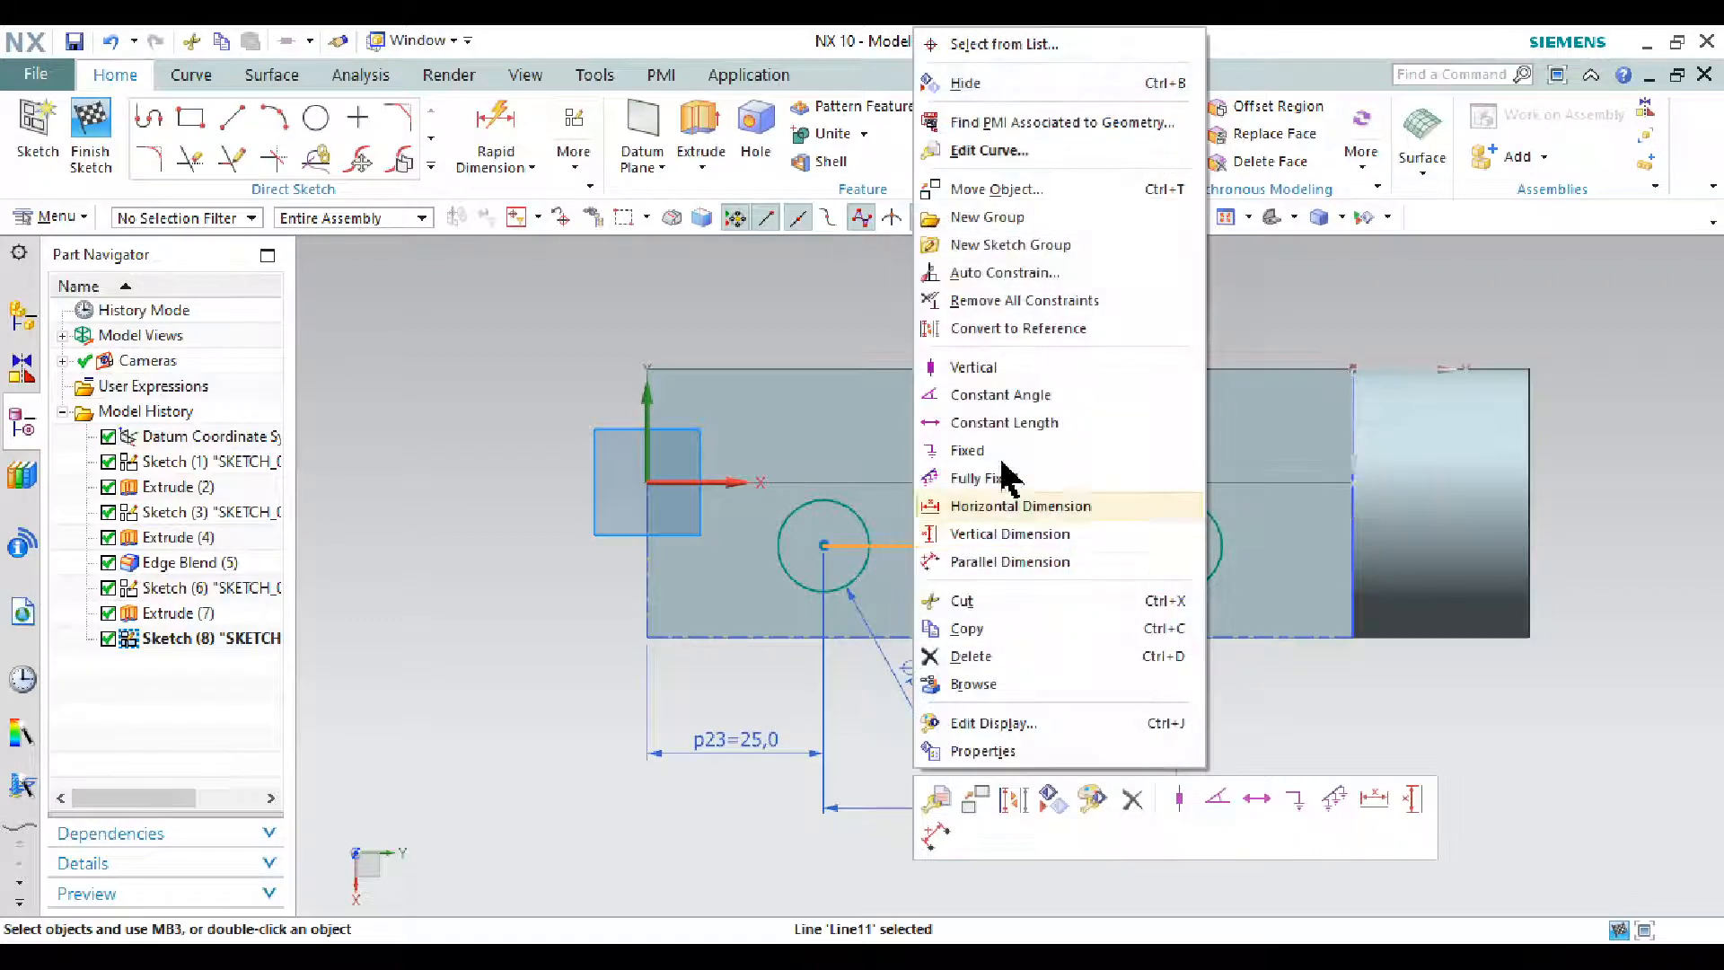
{"action": "left_click", "coordinate": [1031, 332]}
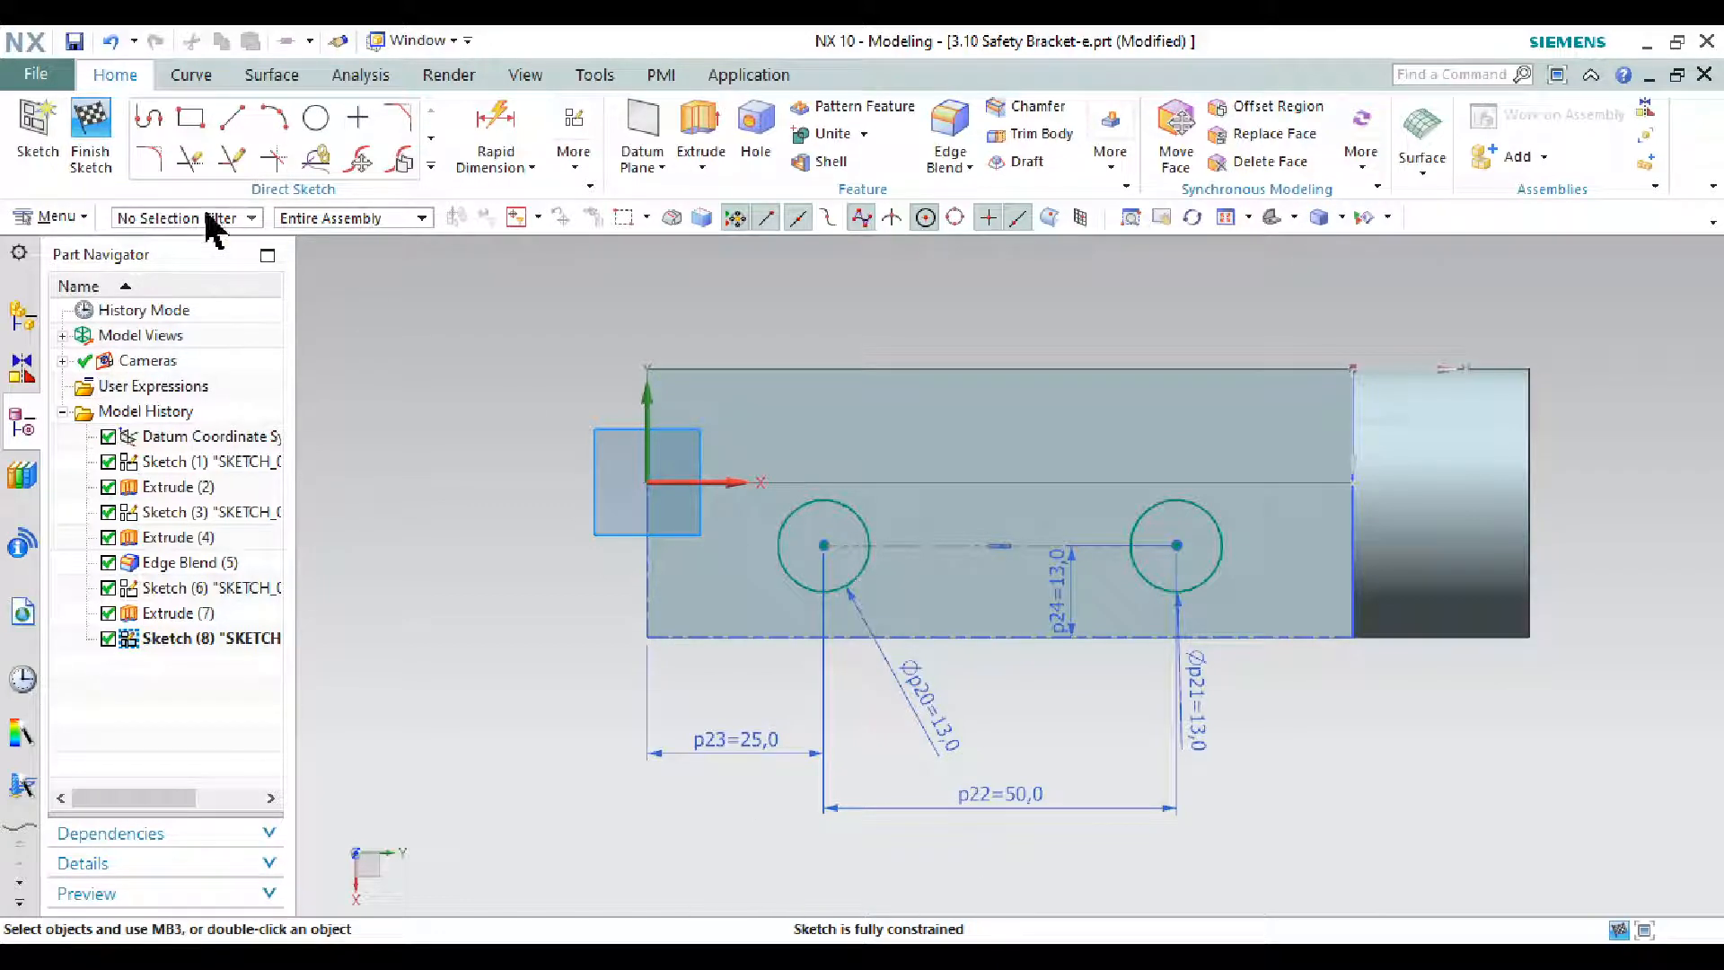
{"action": "left_click", "coordinate": [90, 135]}
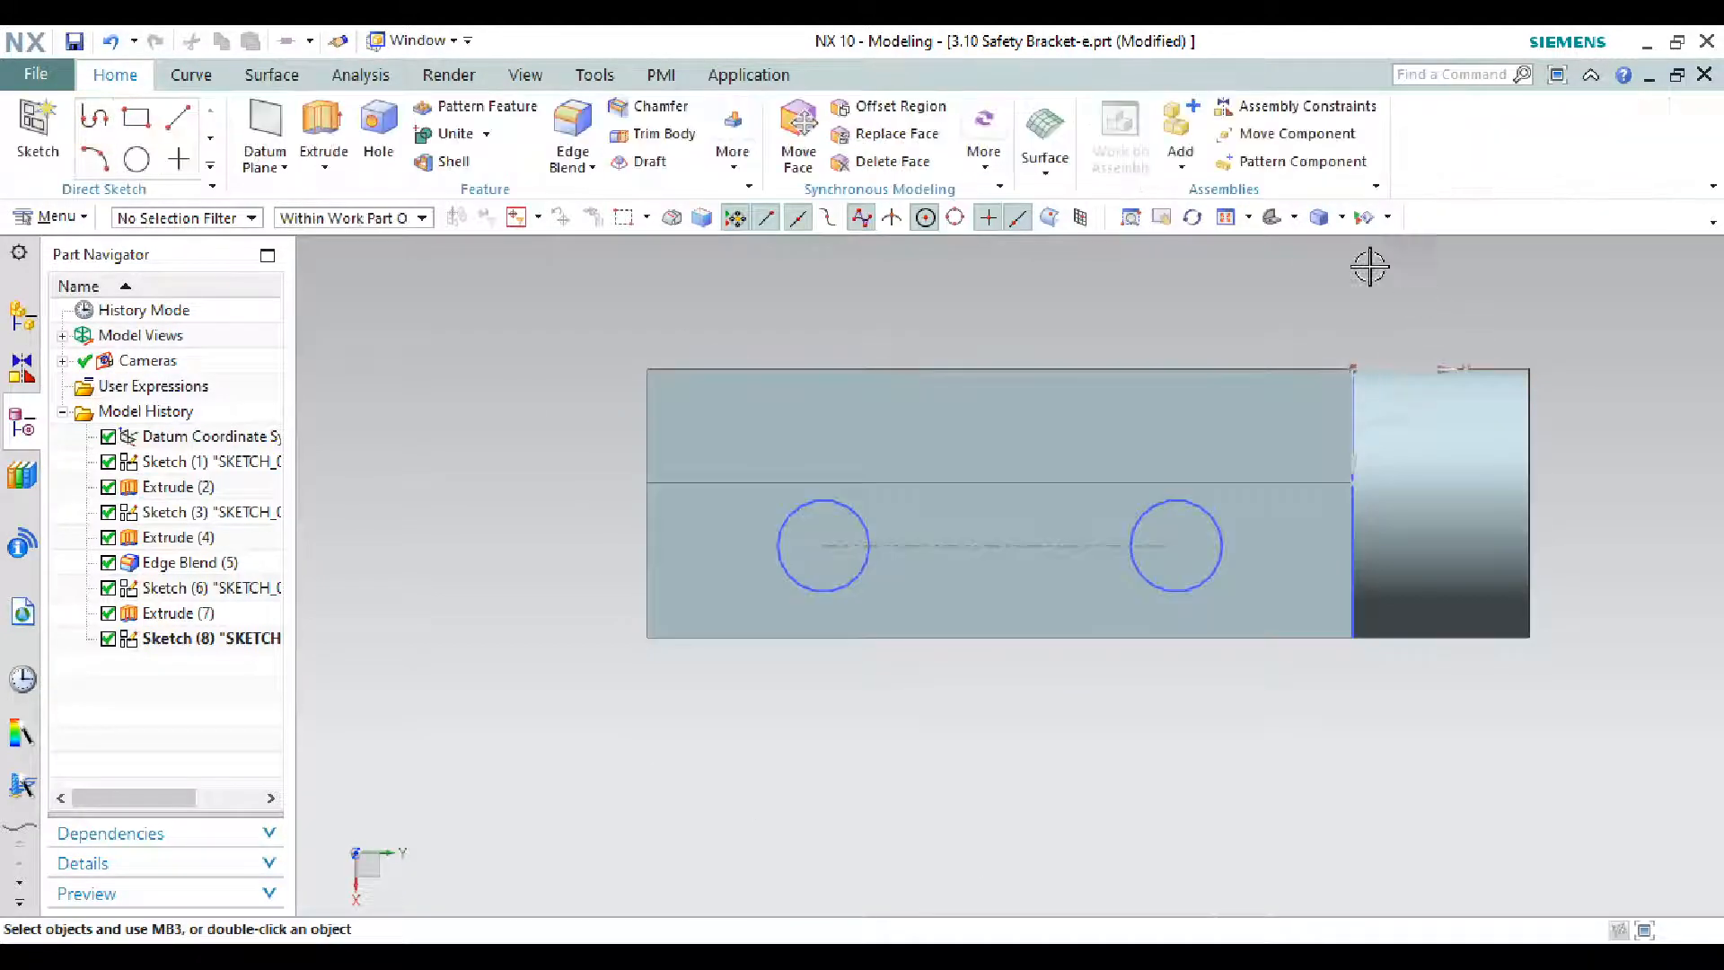
- Extrude both 13 mm circles downward 44 mm as a Subtract, cutting through the base
{"action": "left_click", "coordinate": [1272, 218]}
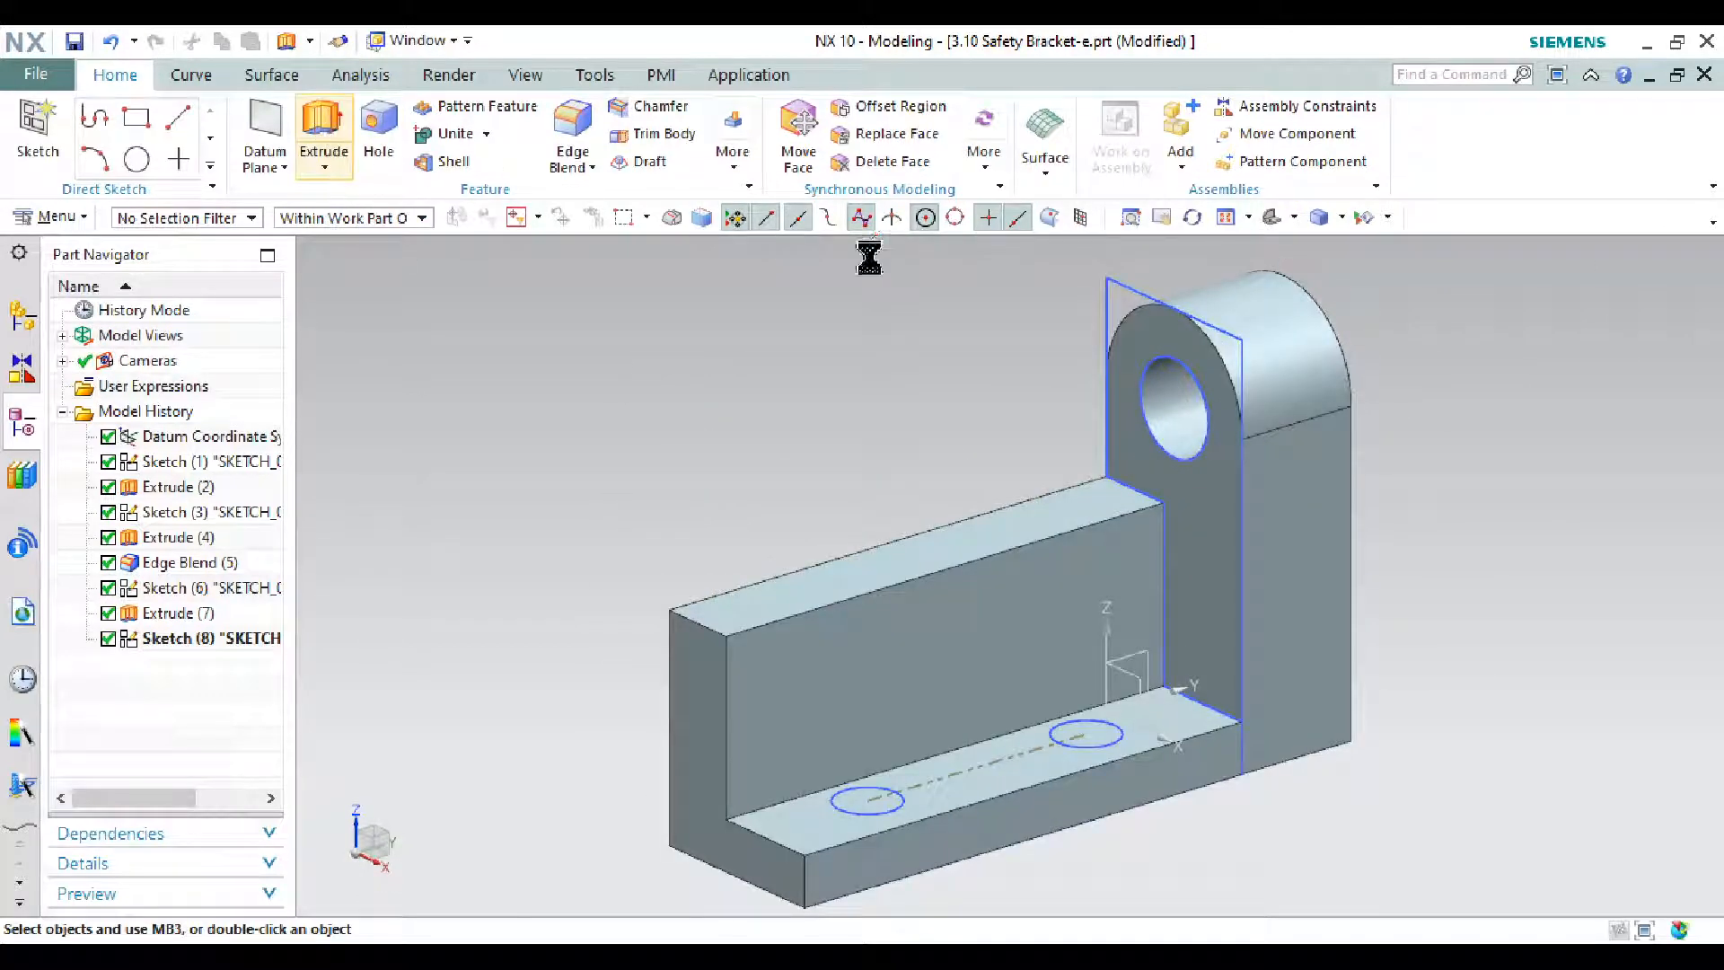
{"action": "scroll", "coordinate": [1077, 746], "scroll_direction": "up", "scroll_amount": 5}
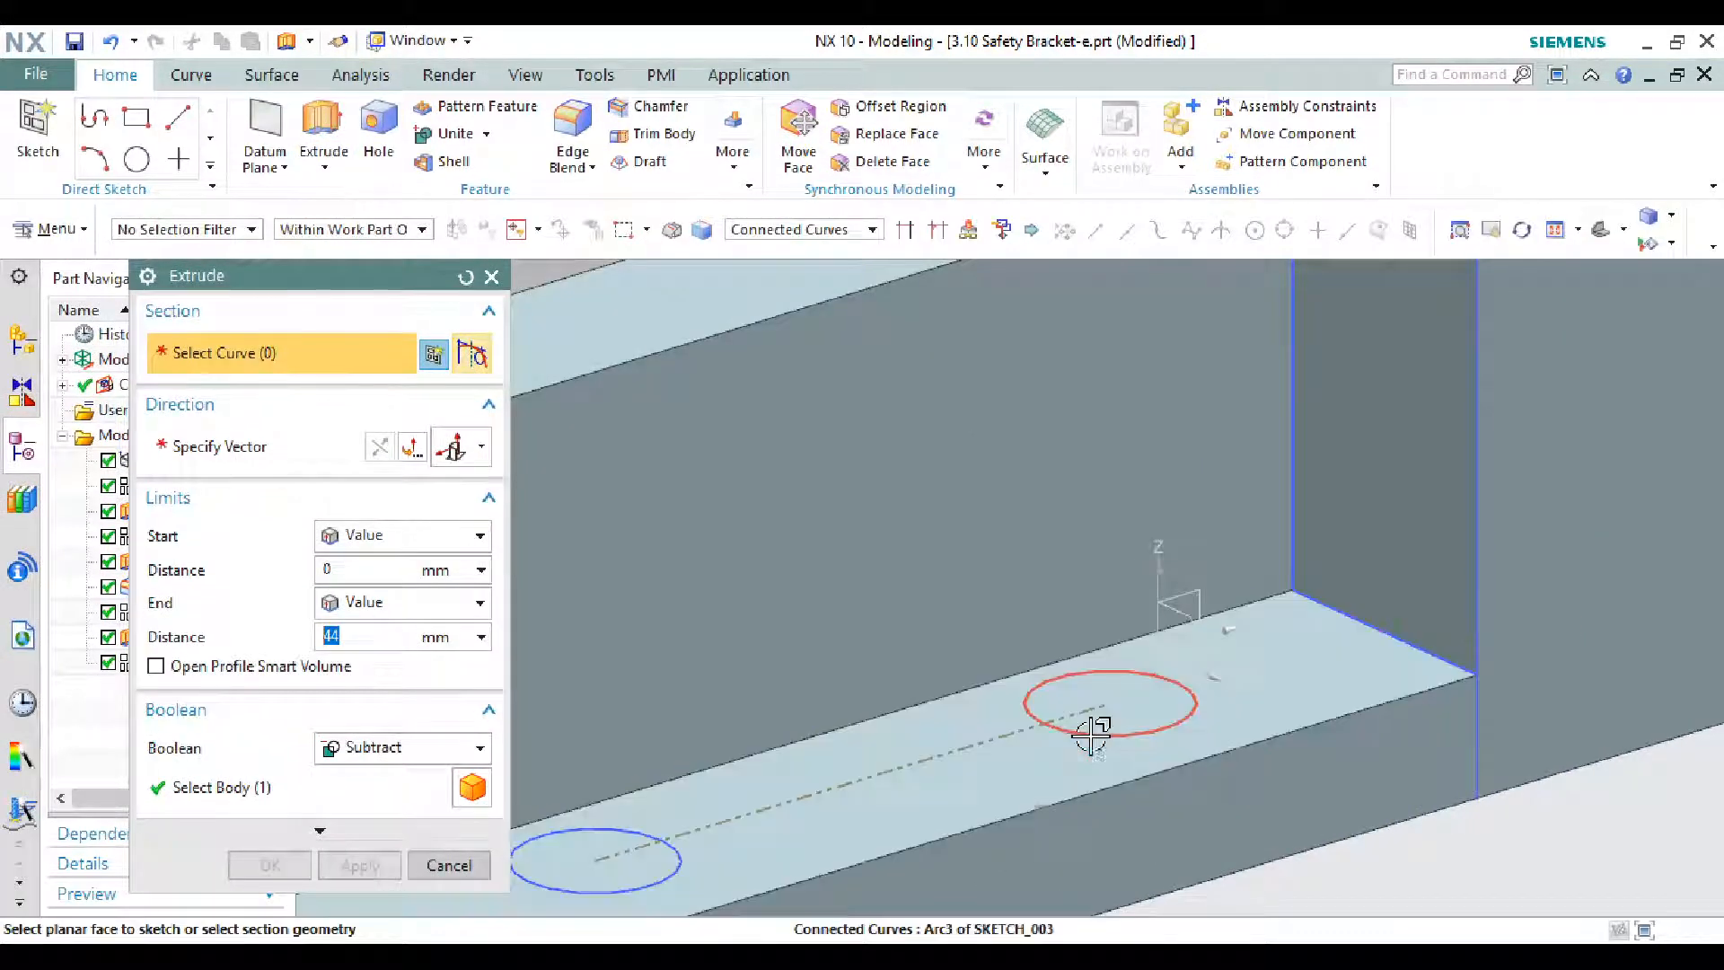
{"action": "left_click", "coordinate": [1091, 734]}
{"action": "scroll", "coordinate": [1095, 722], "scroll_direction": "down", "scroll_amount": 4}
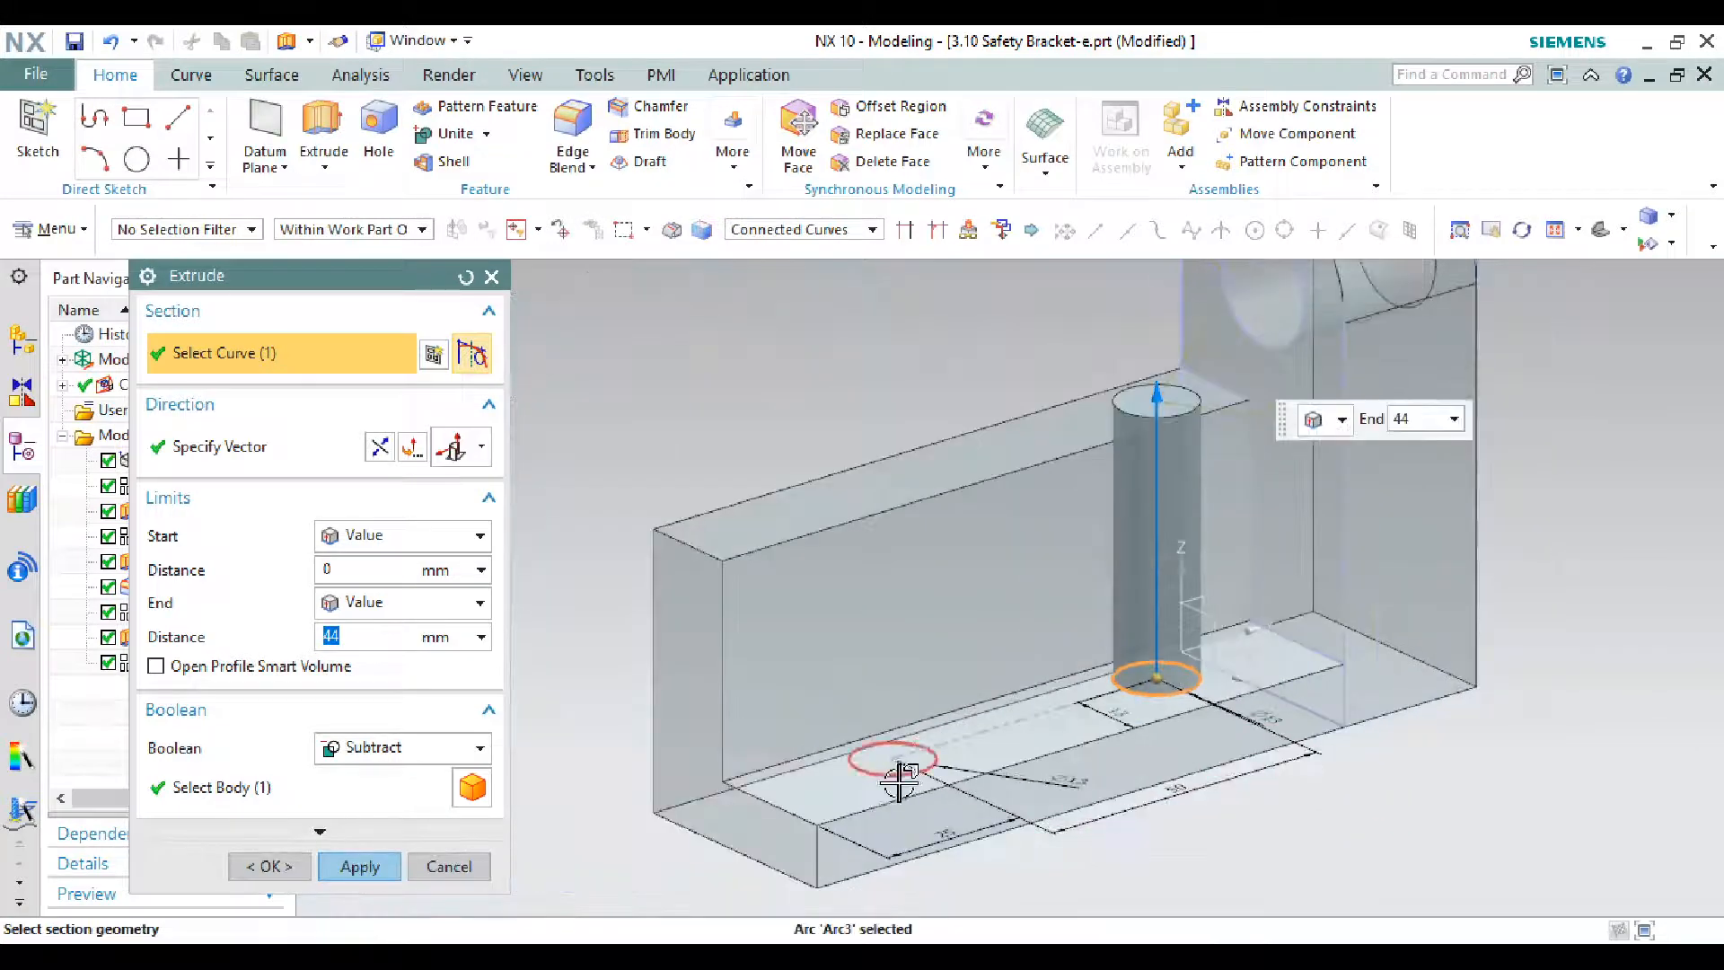
{"action": "left_click", "coordinate": [895, 777]}
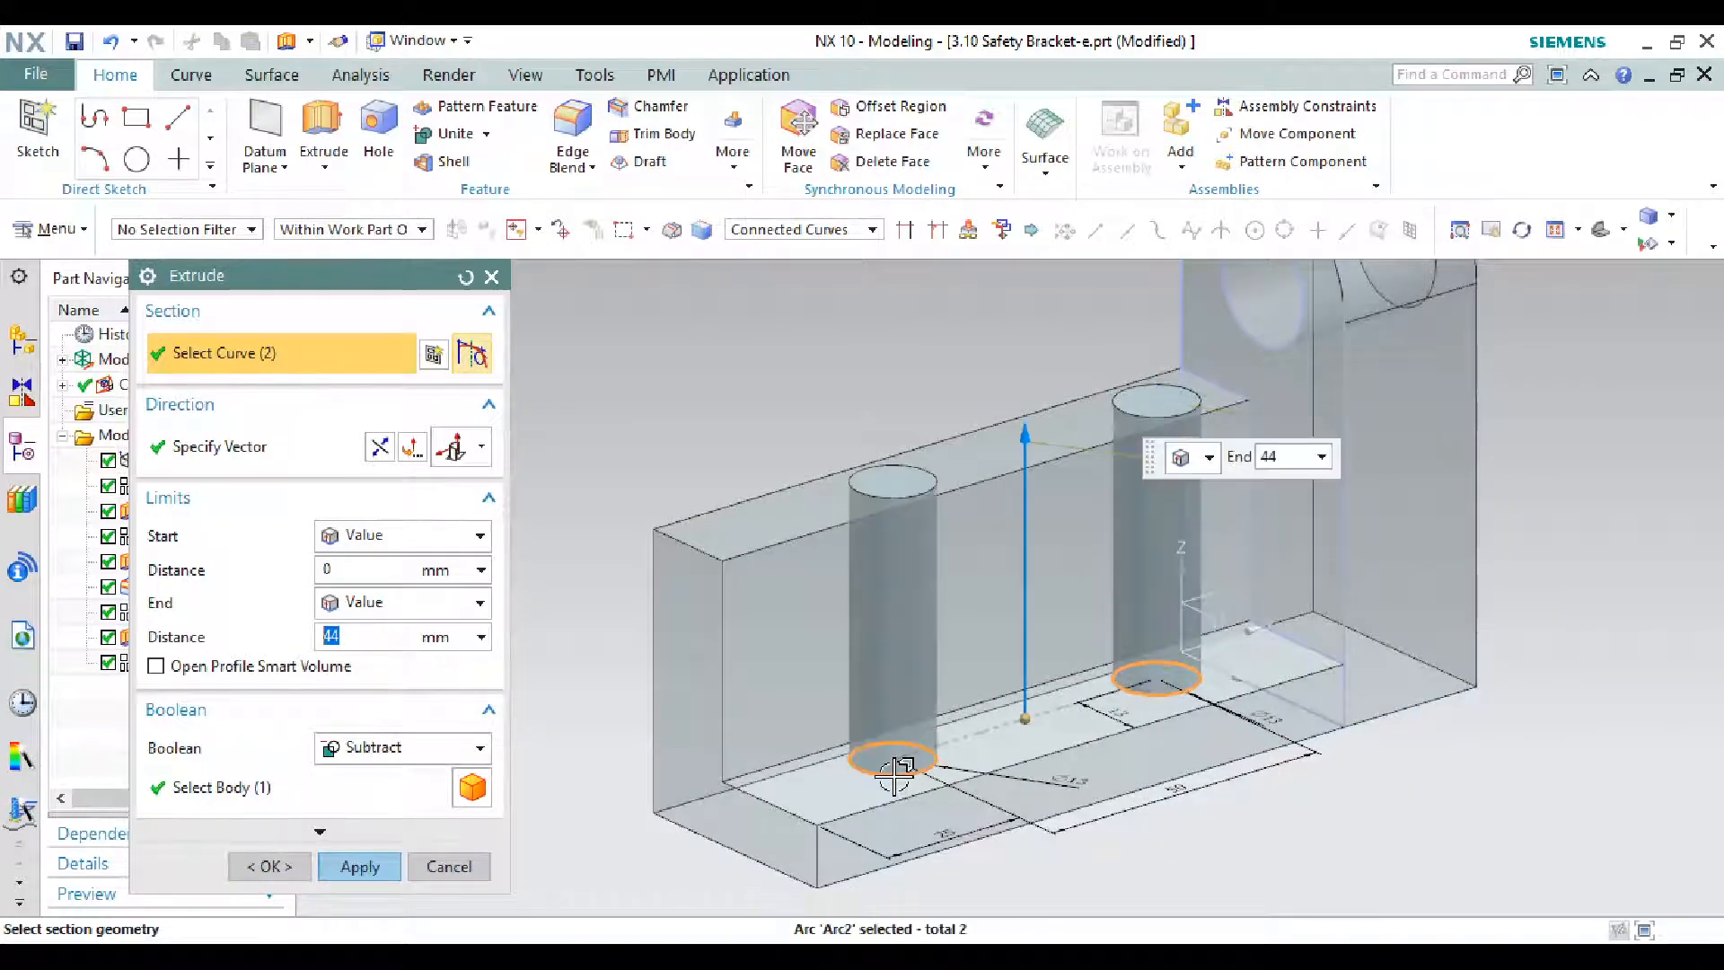
{"action": "left_click", "coordinate": [381, 447]}
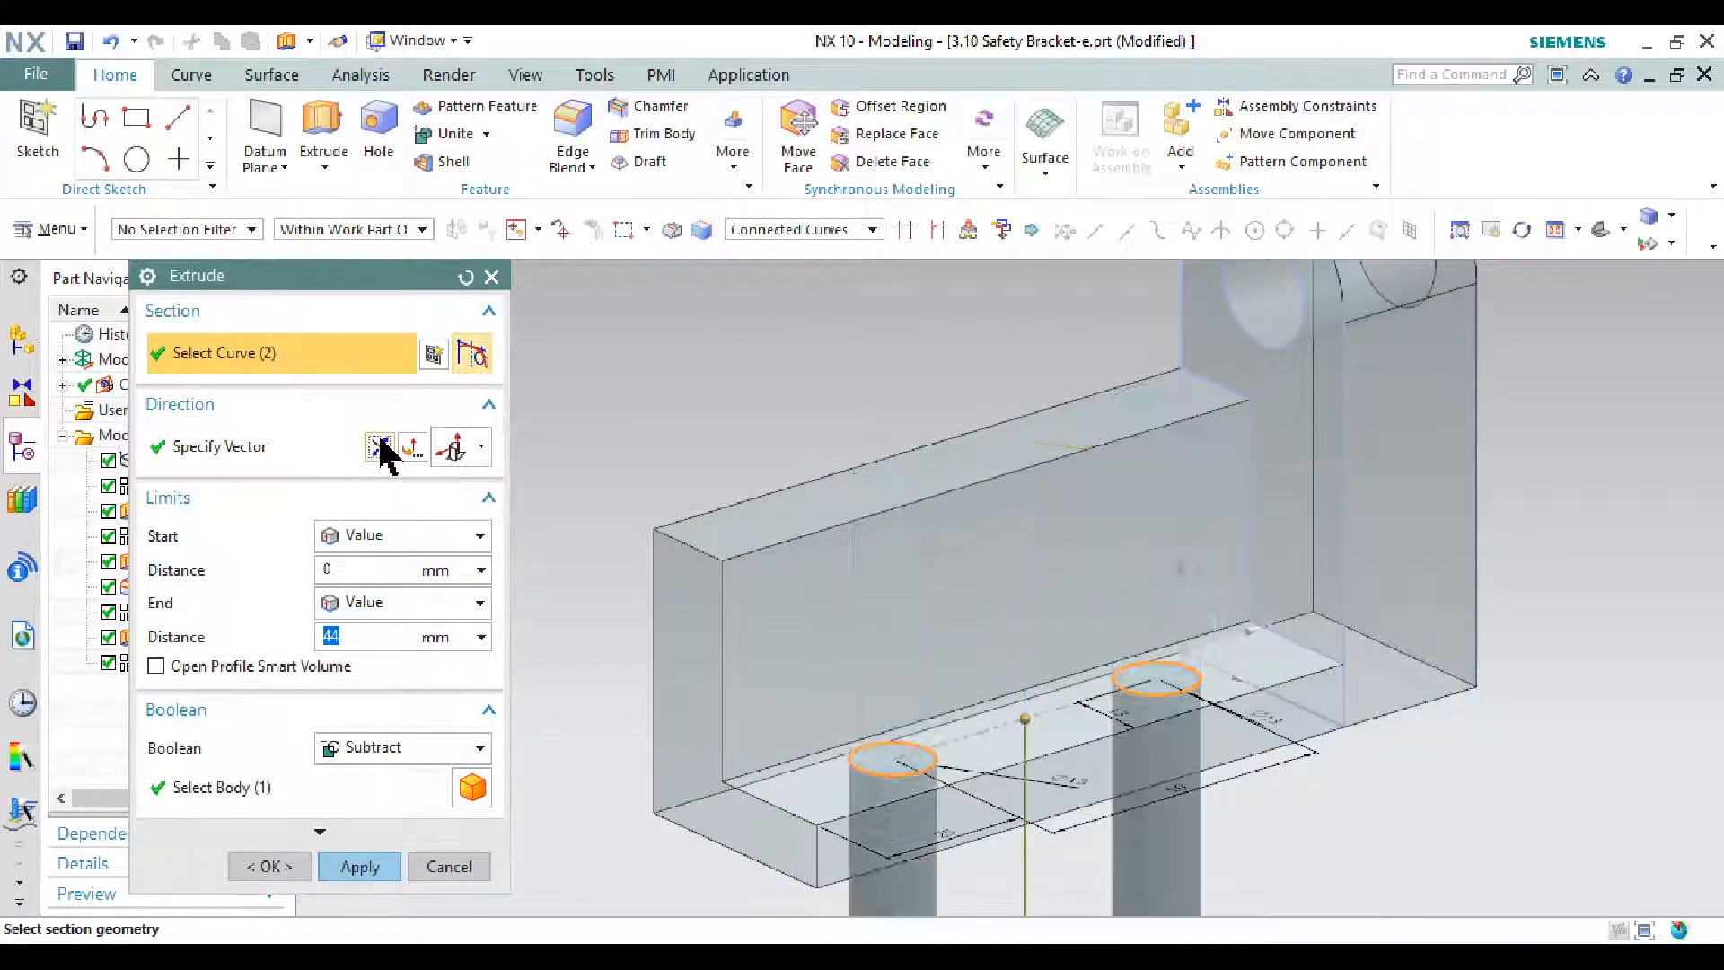
{"action": "left_click", "coordinate": [364, 867]}
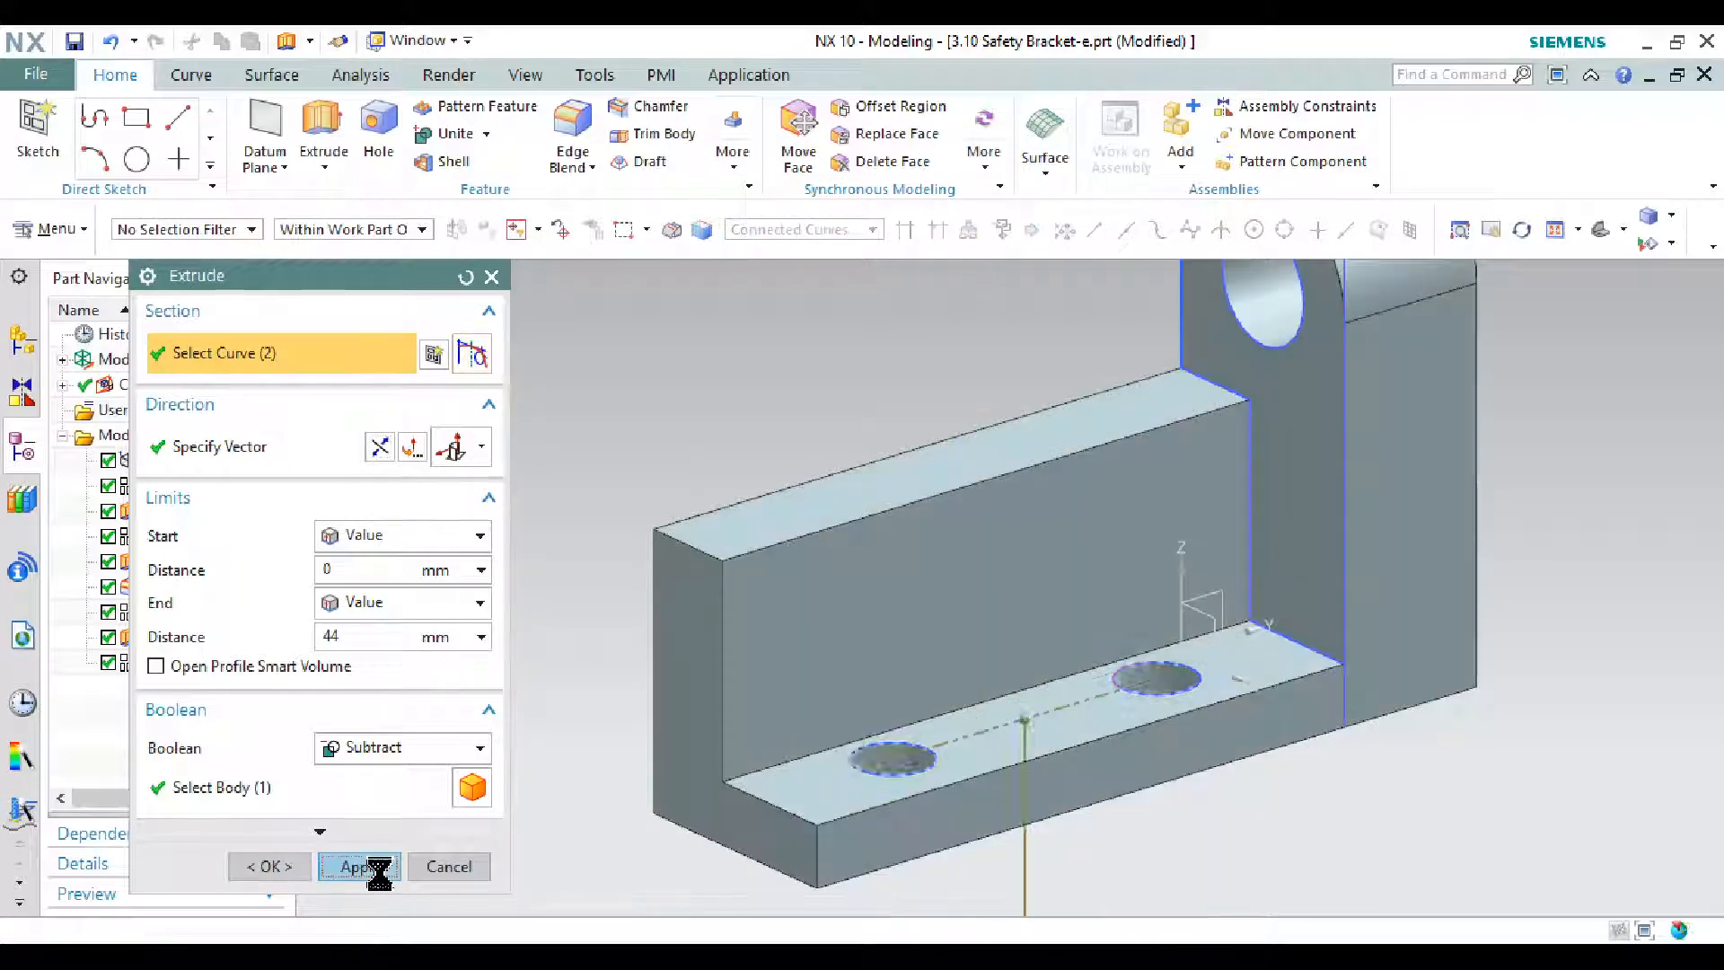
{"action": "left_click", "coordinate": [440, 865]}
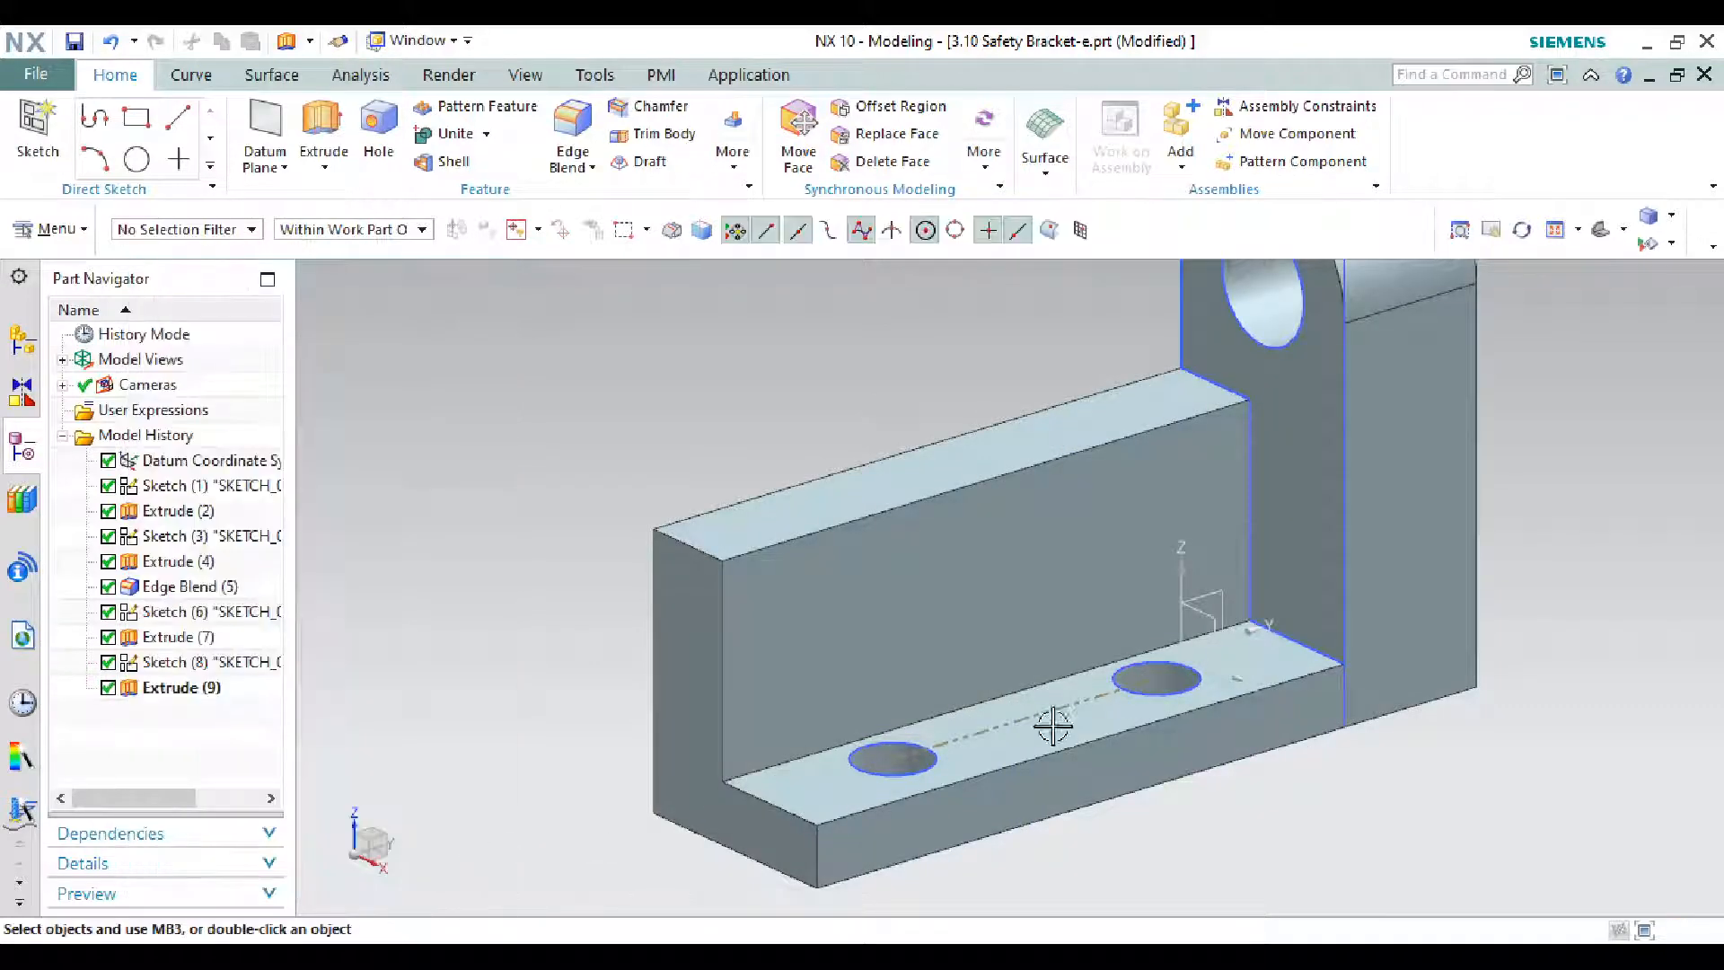
{"action": "key", "text": "alt+Tab"}
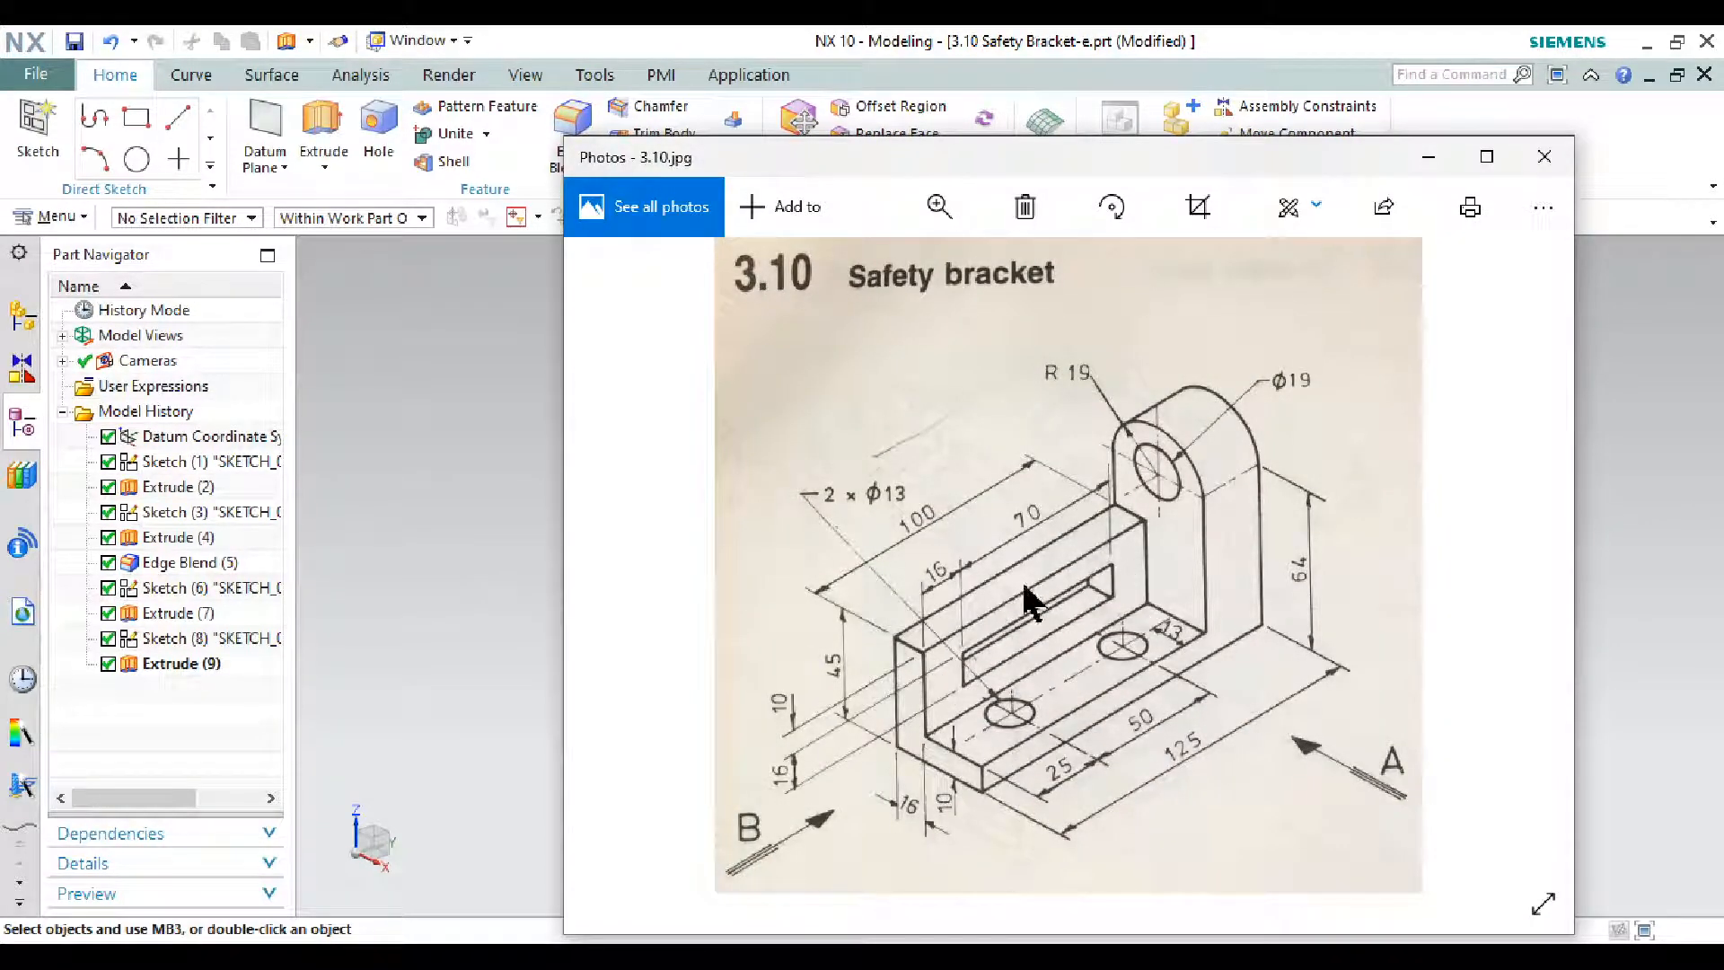
- Start a new sketch on the front face of the bracket's wall
{"action": "left_click", "coordinate": [1428, 156]}
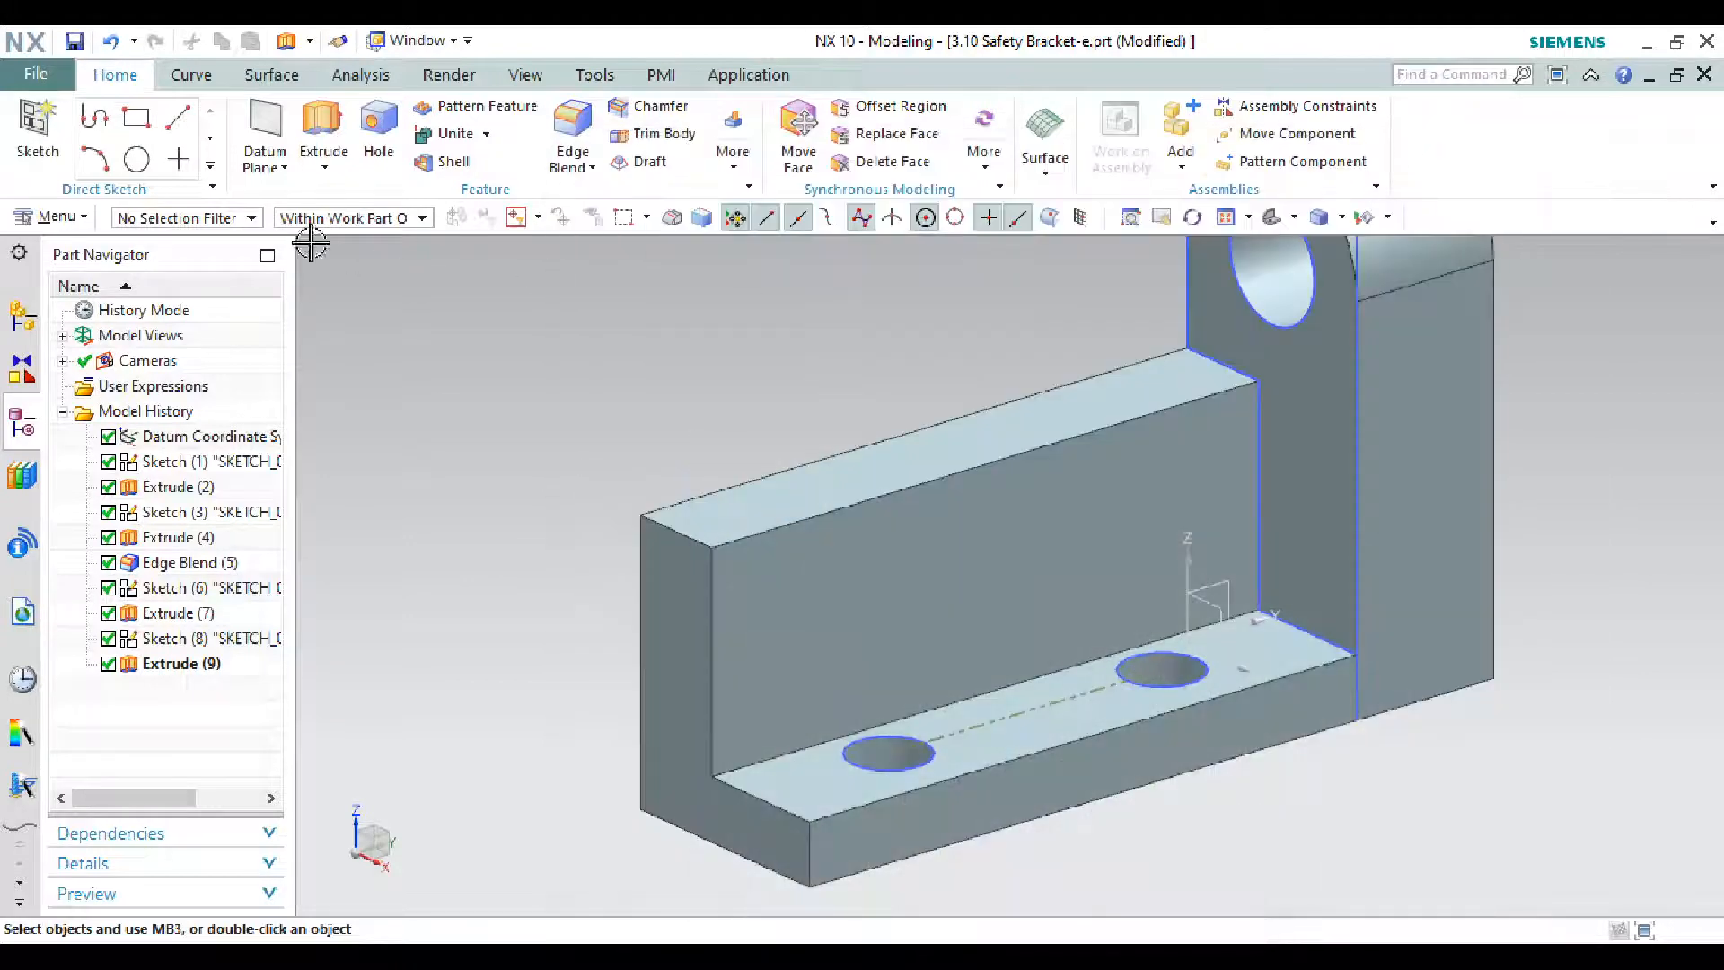
{"action": "left_click", "coordinate": [47, 133]}
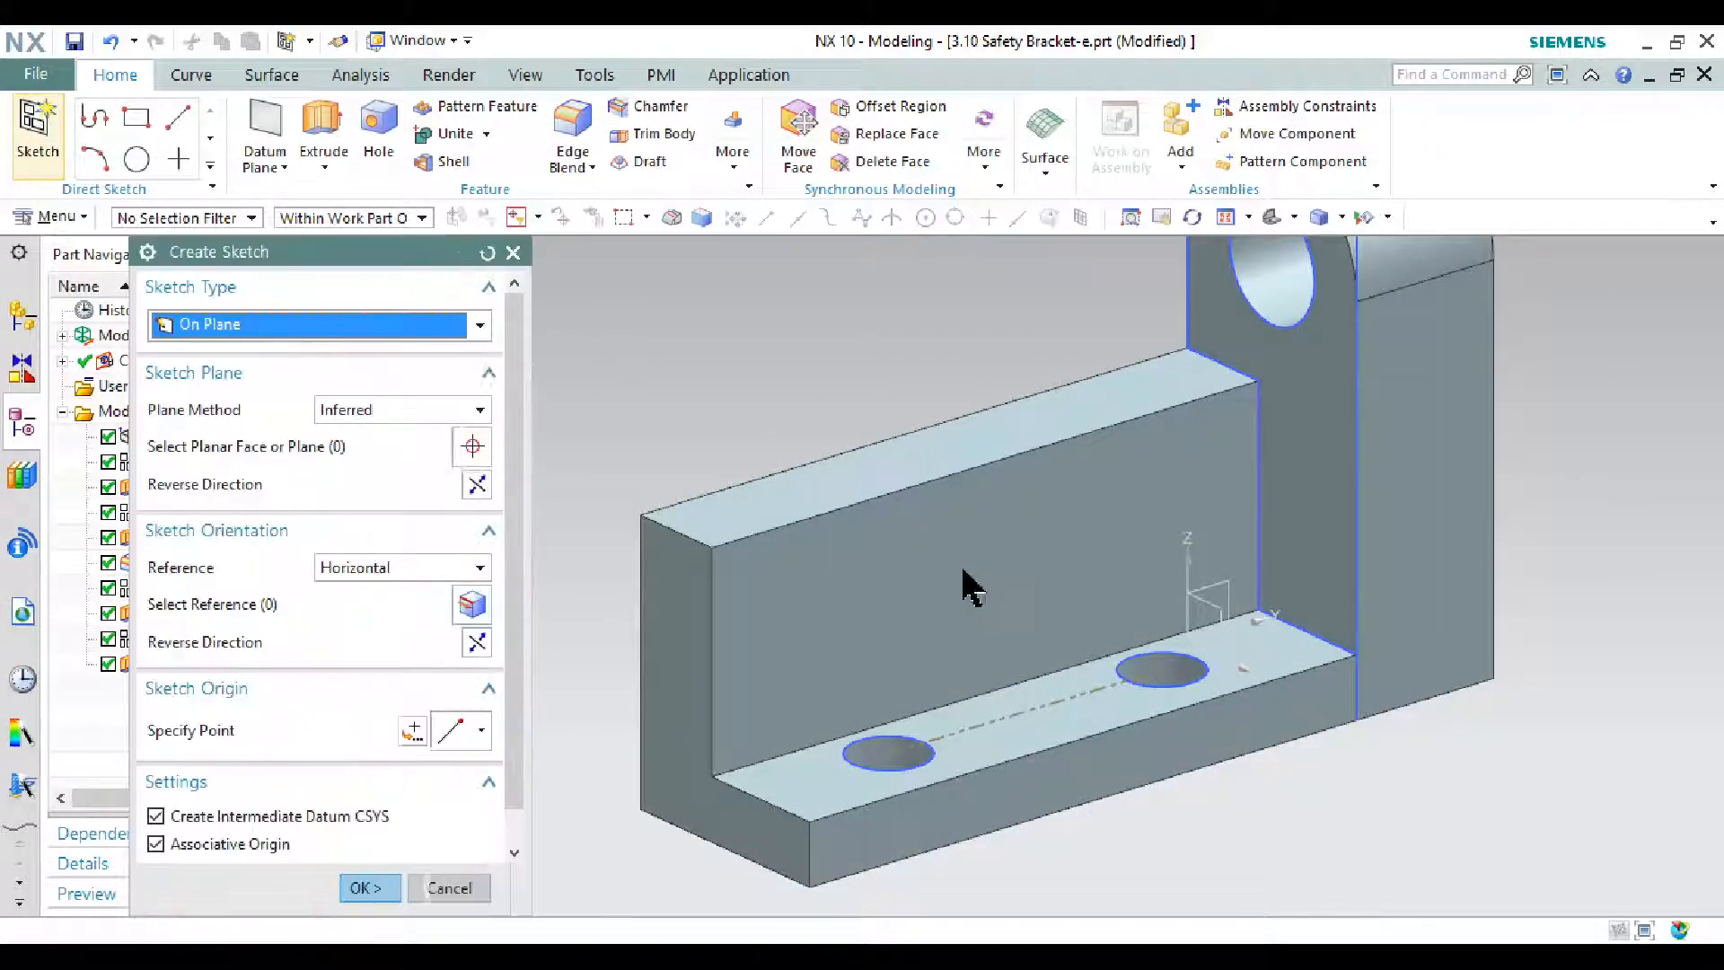
{"action": "left_click", "coordinate": [974, 542]}
{"action": "left_click", "coordinate": [408, 887]}
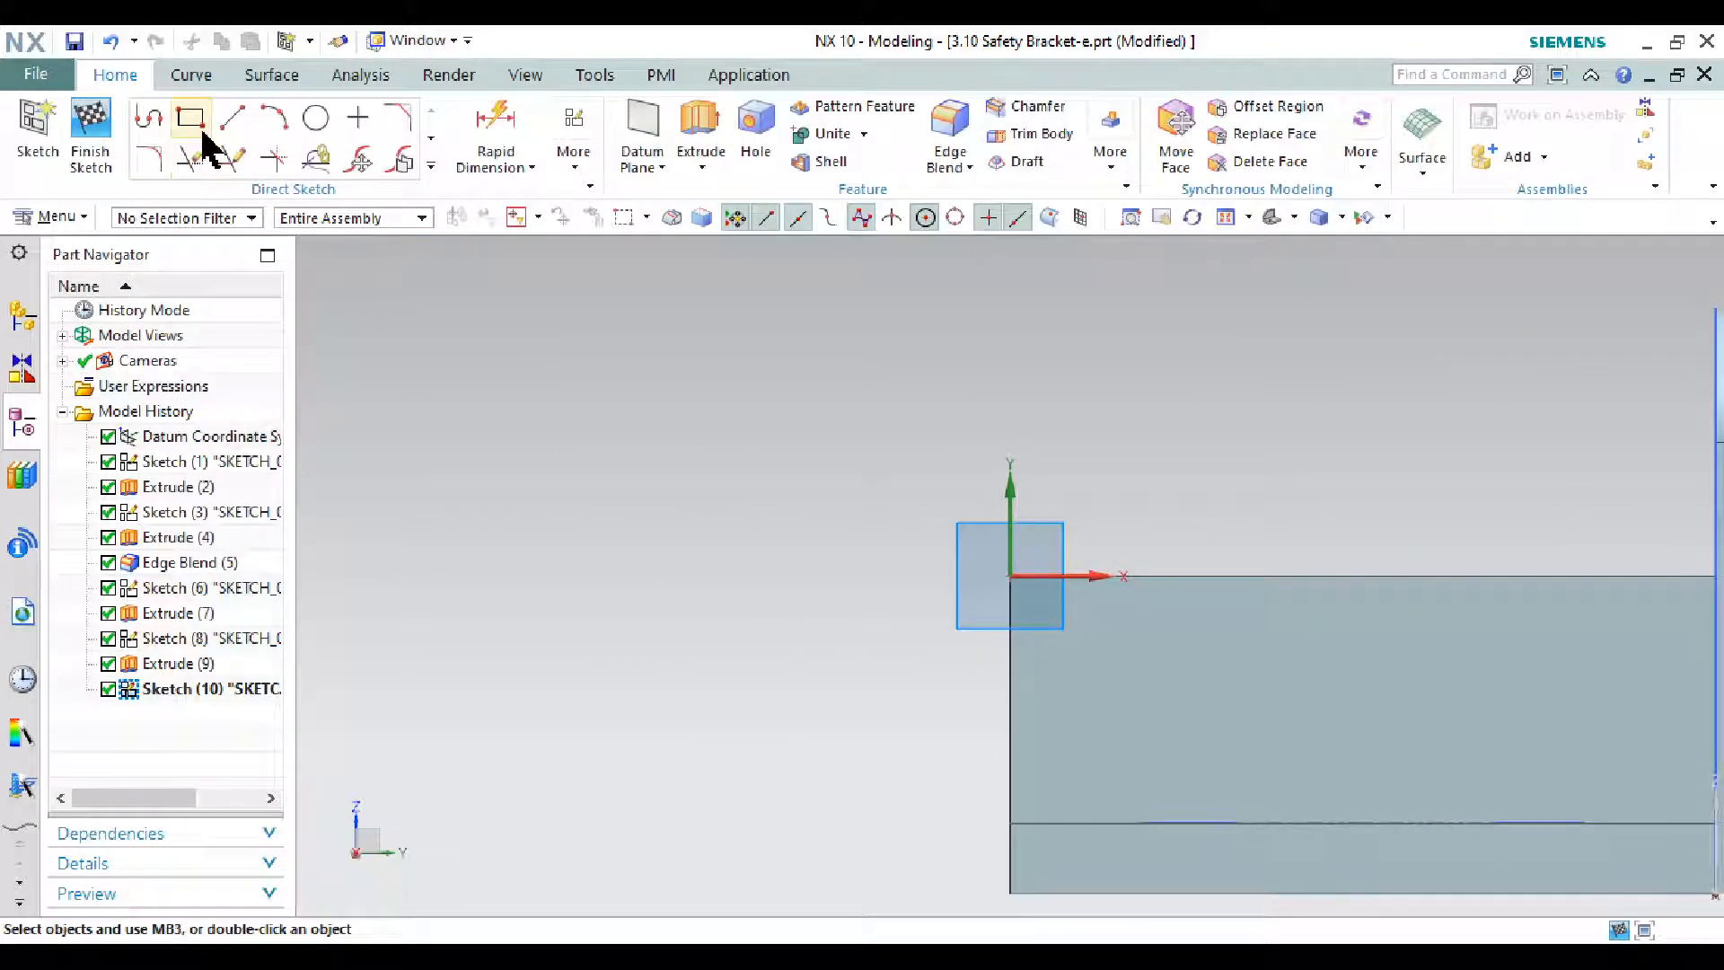
- Draw the slot rectangle on the wall face
{"action": "left_click", "coordinate": [192, 121]}
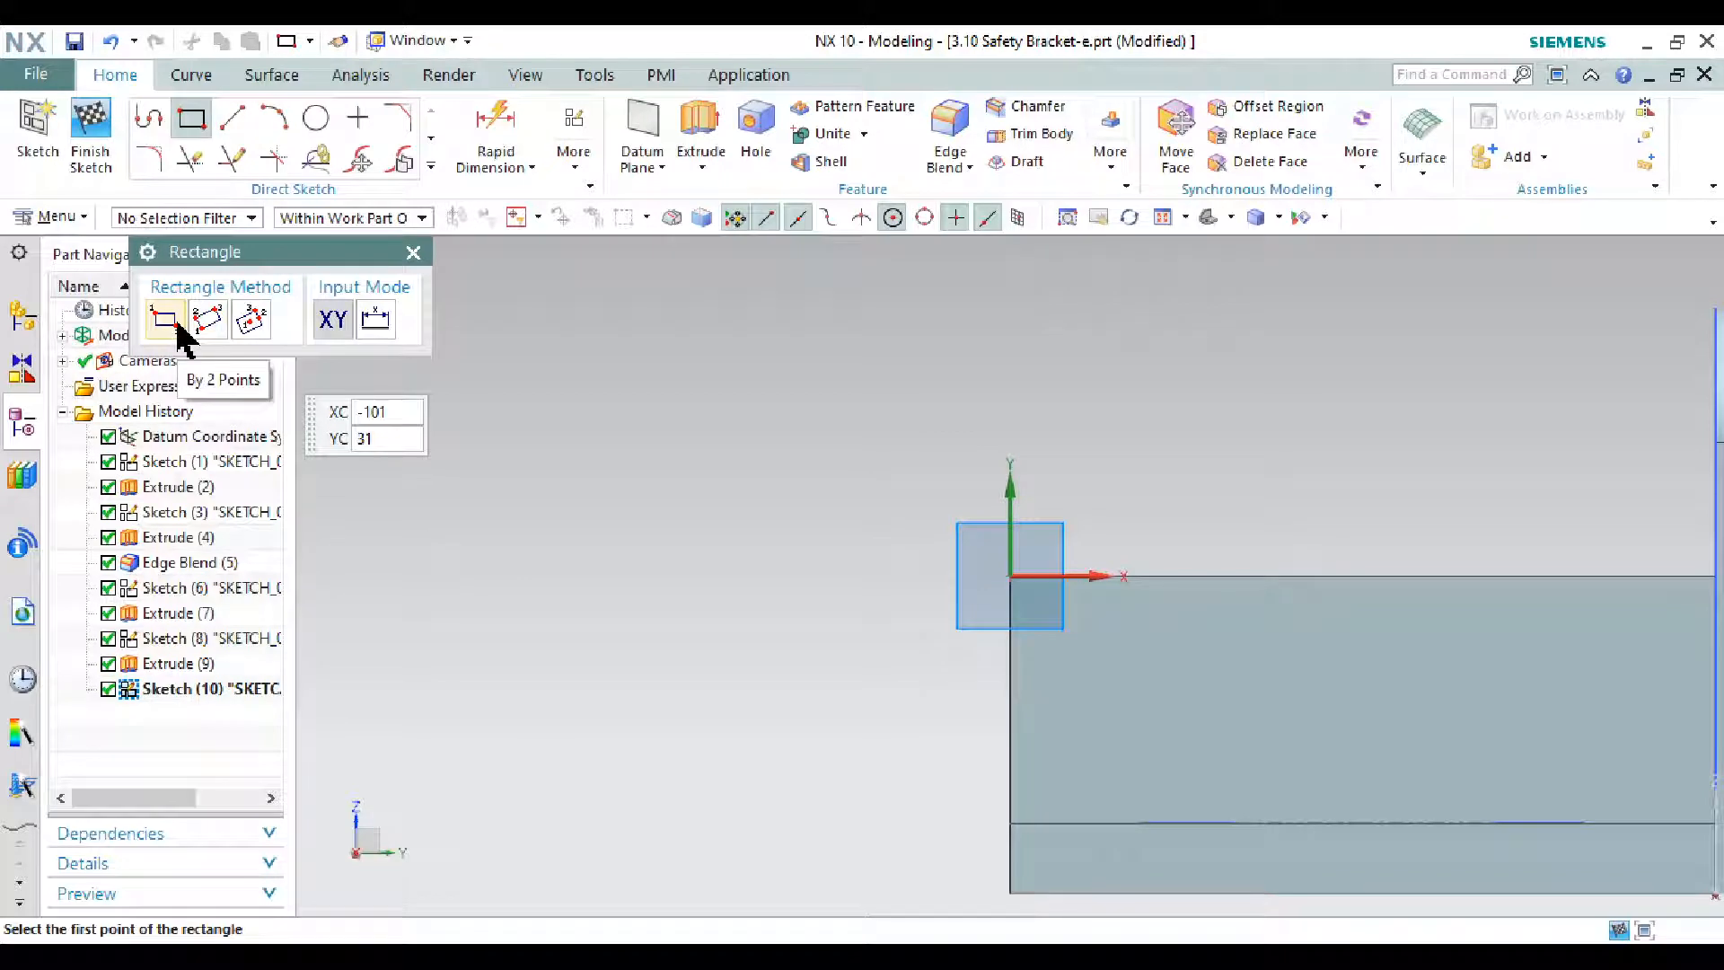
{"action": "scroll", "coordinate": [917, 510], "scroll_direction": "down", "scroll_amount": 2}
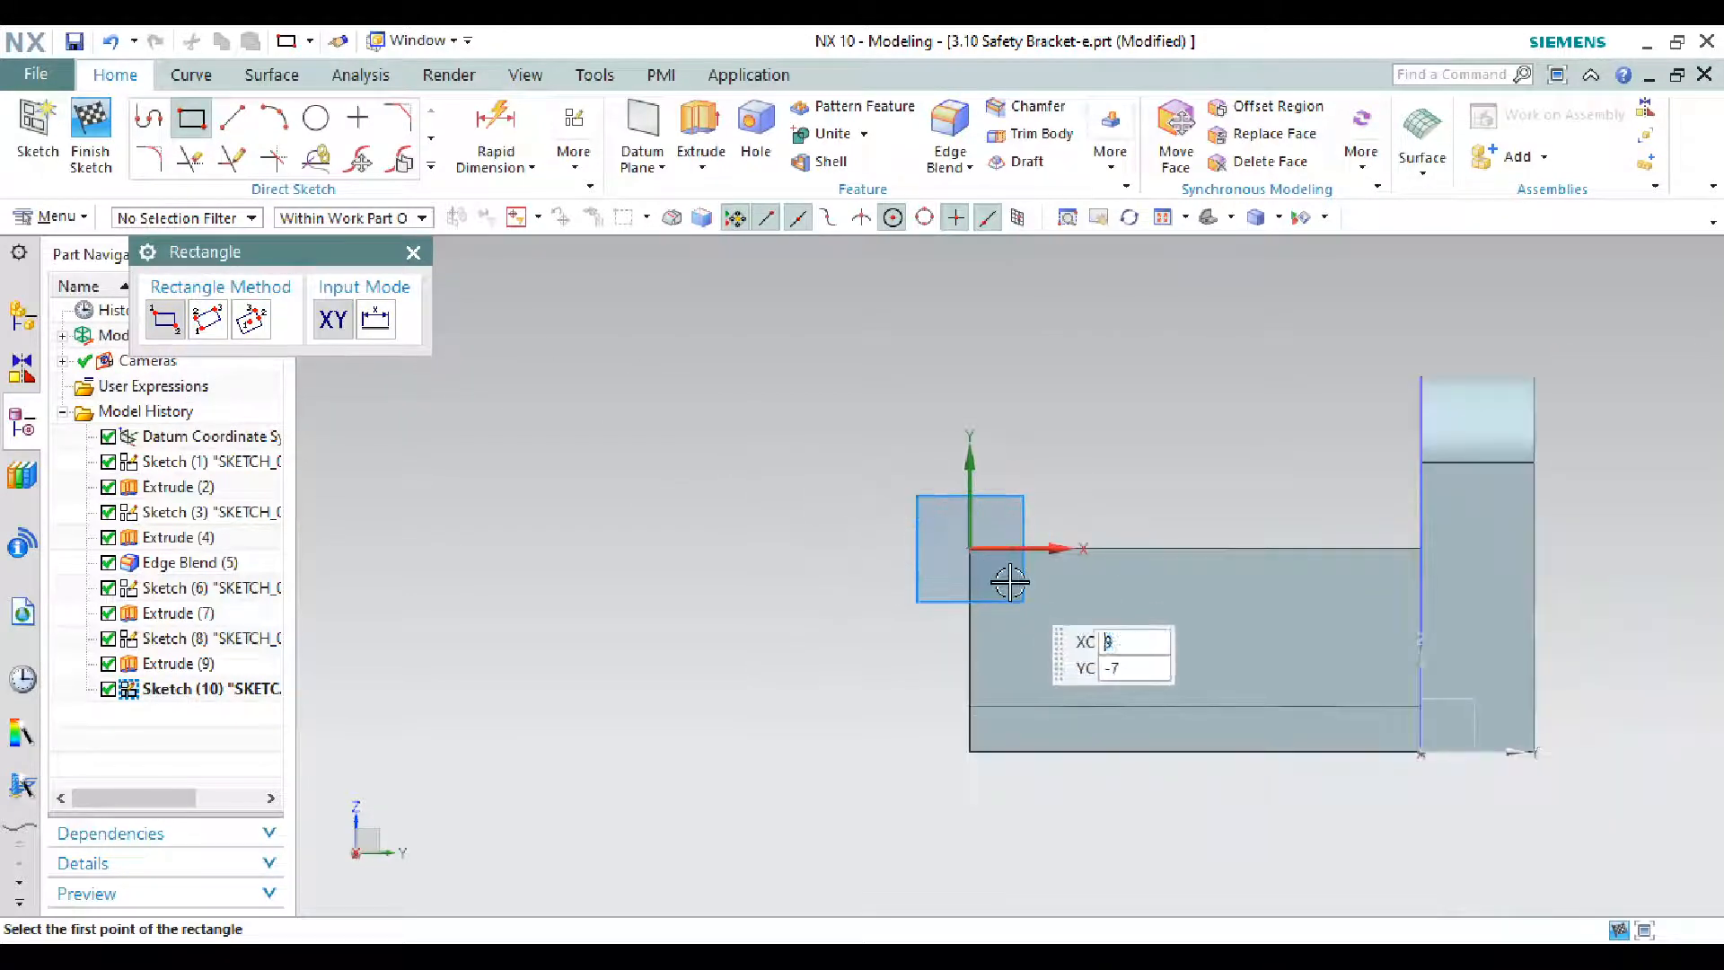
{"action": "scroll", "coordinate": [1009, 584], "scroll_direction": "up", "scroll_amount": 1}
{"action": "left_click", "coordinate": [1021, 578]}
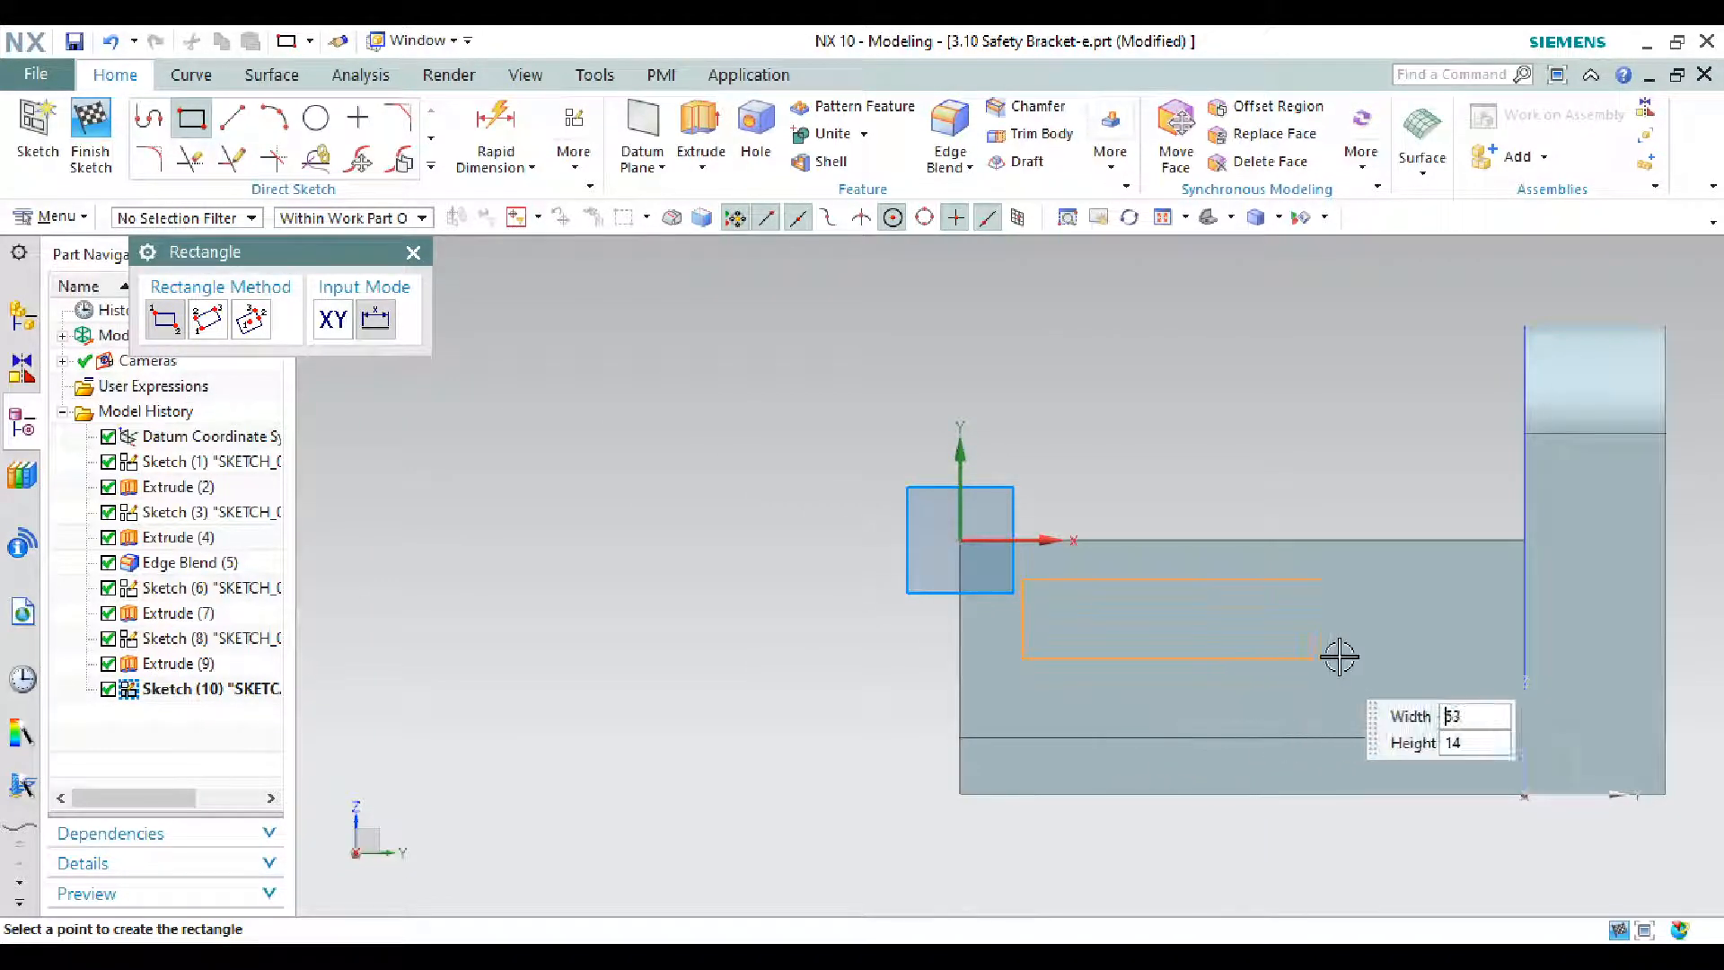
{"action": "left_click", "coordinate": [1467, 659]}
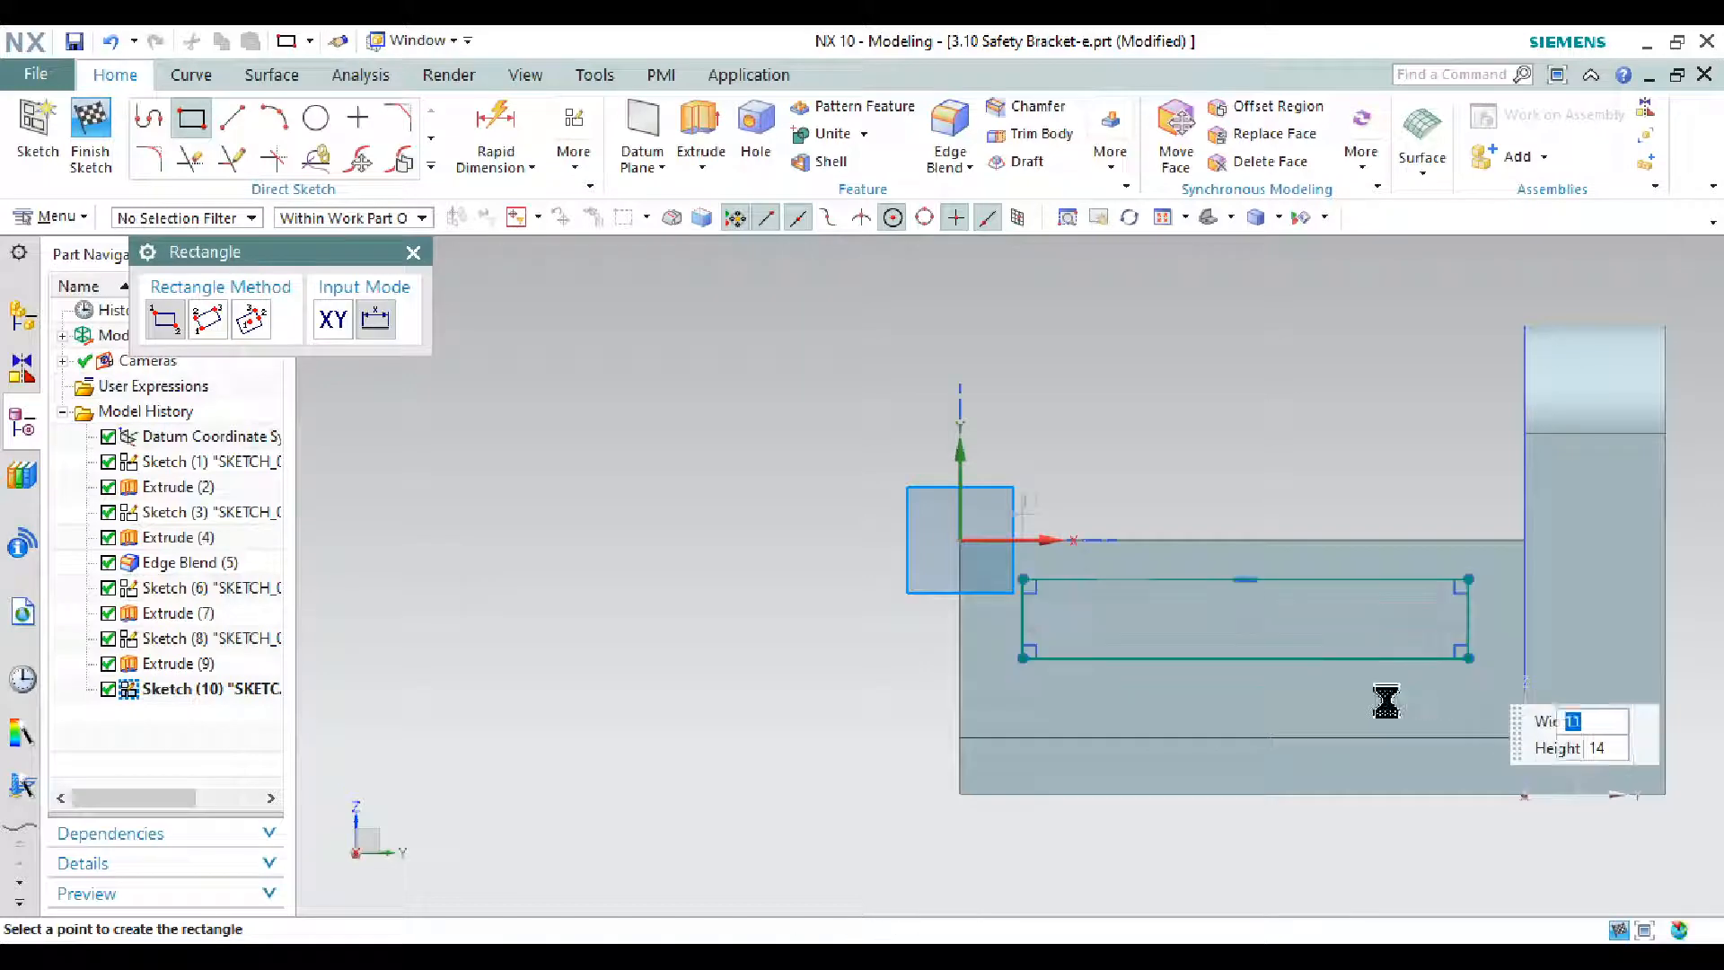
{"action": "left_click", "coordinate": [1199, 957]}
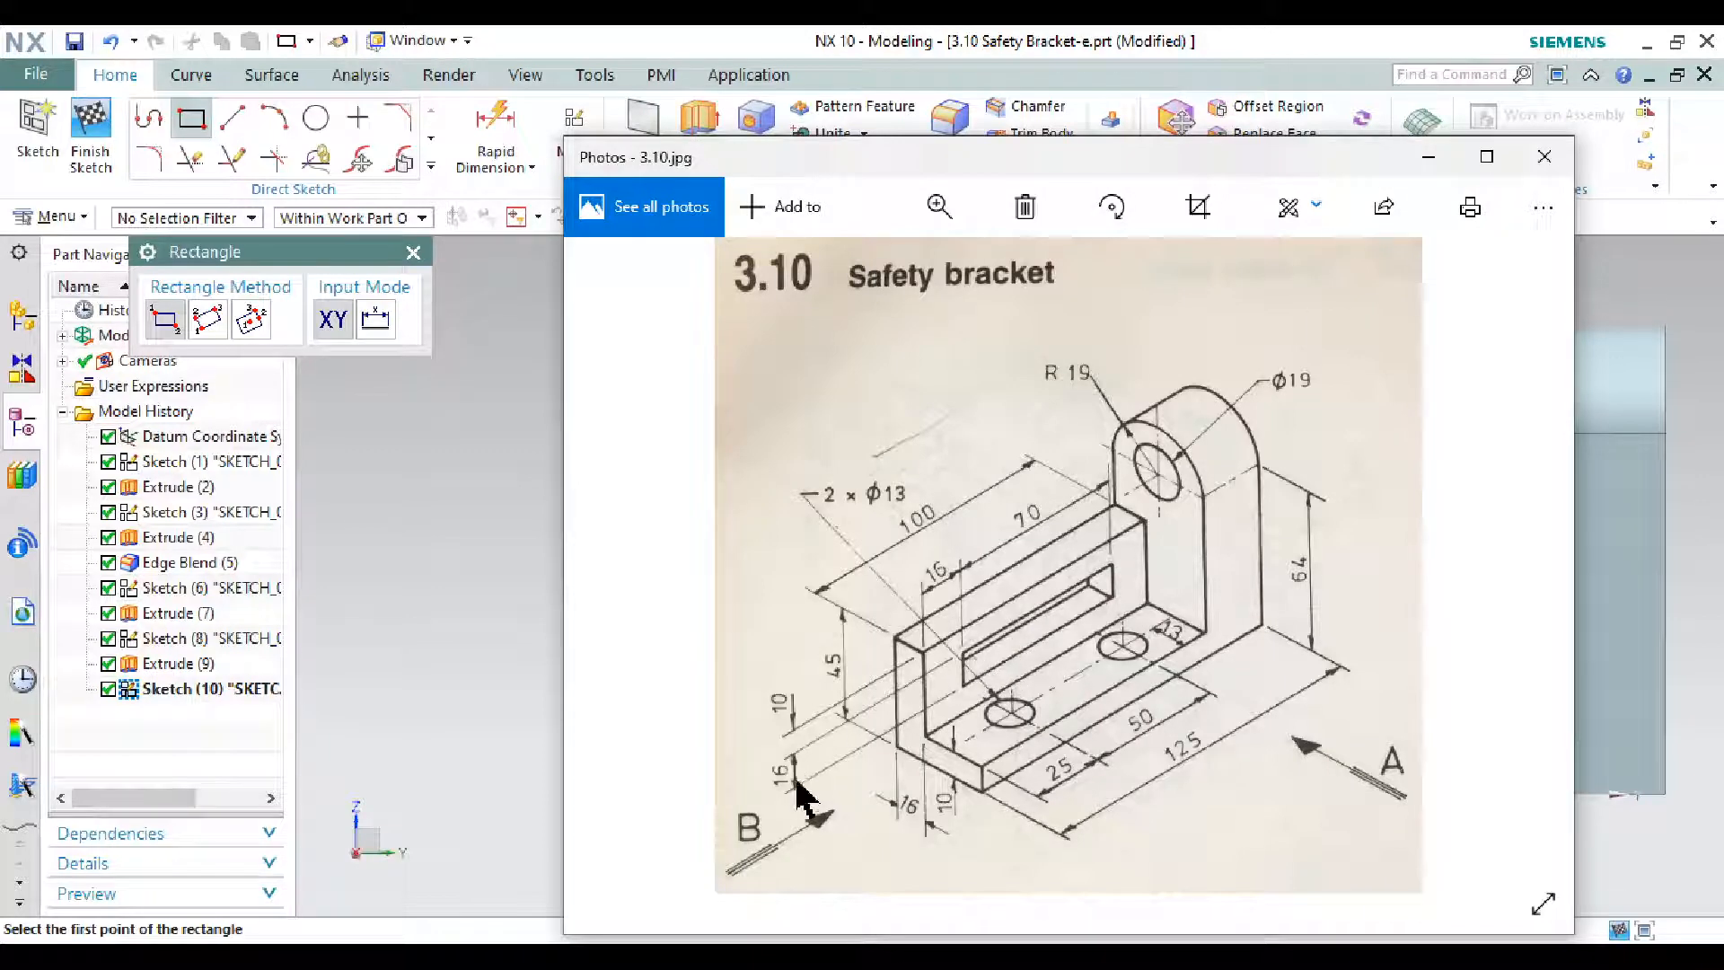
{"action": "left_click", "coordinate": [1429, 158]}
{"action": "key", "text": "Escape"}
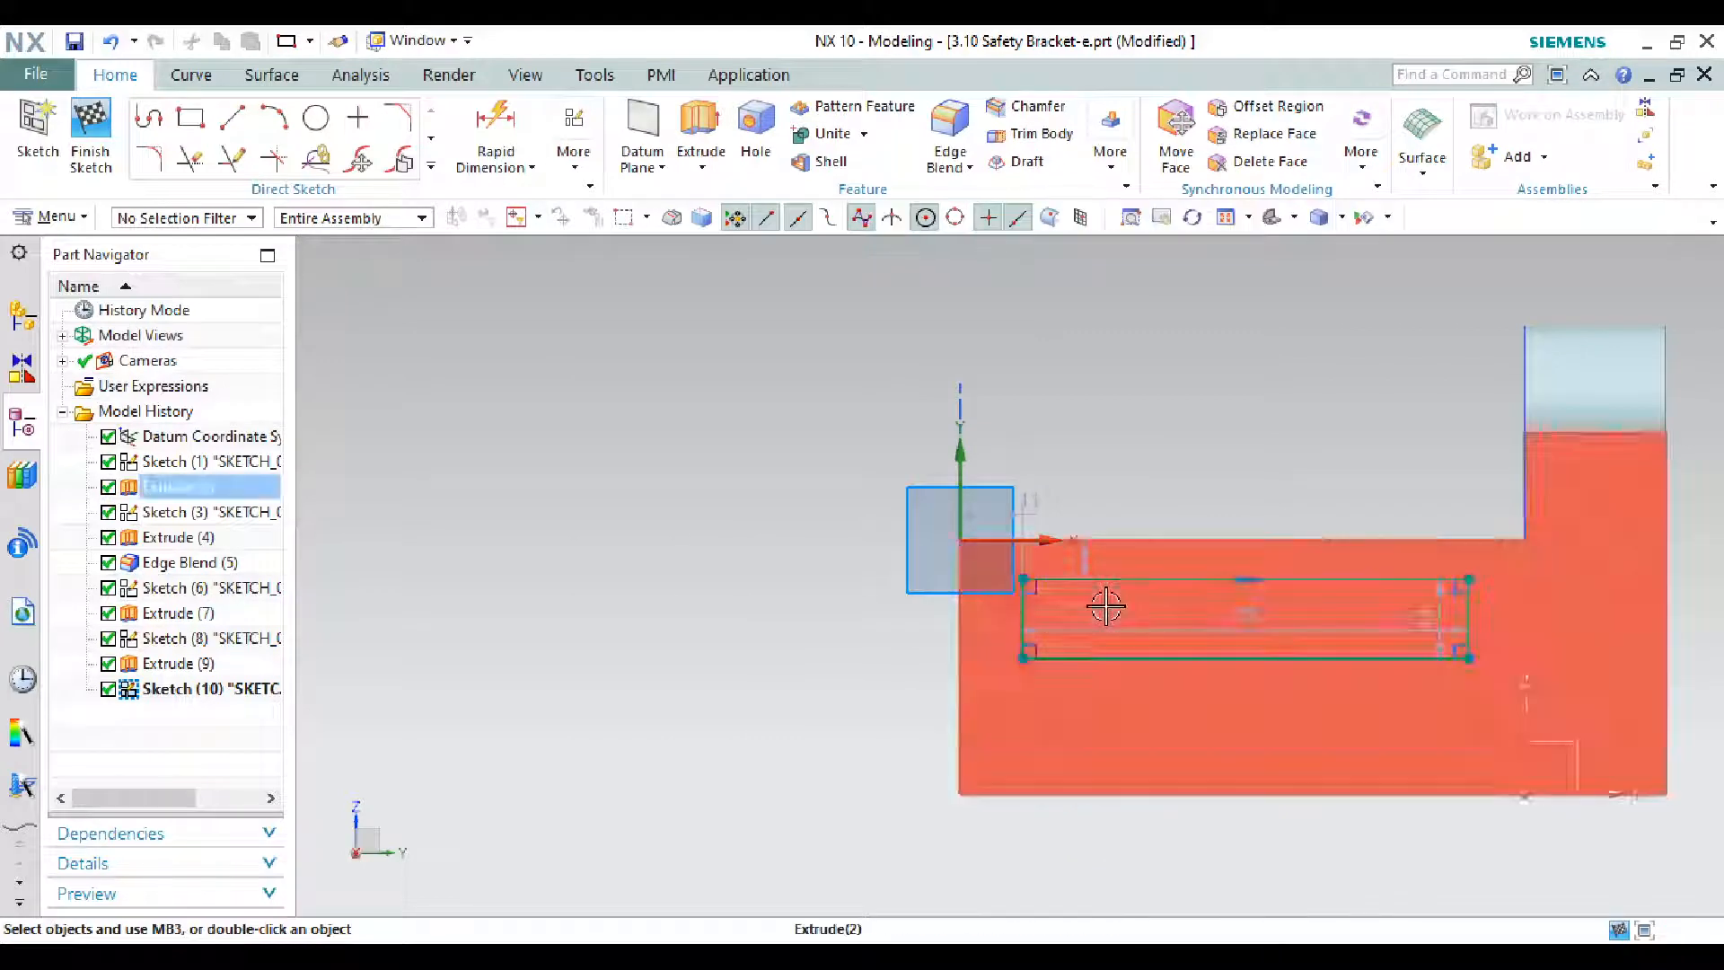
- Set the rectangle's width to 70
{"action": "left_click", "coordinate": [1174, 459]}
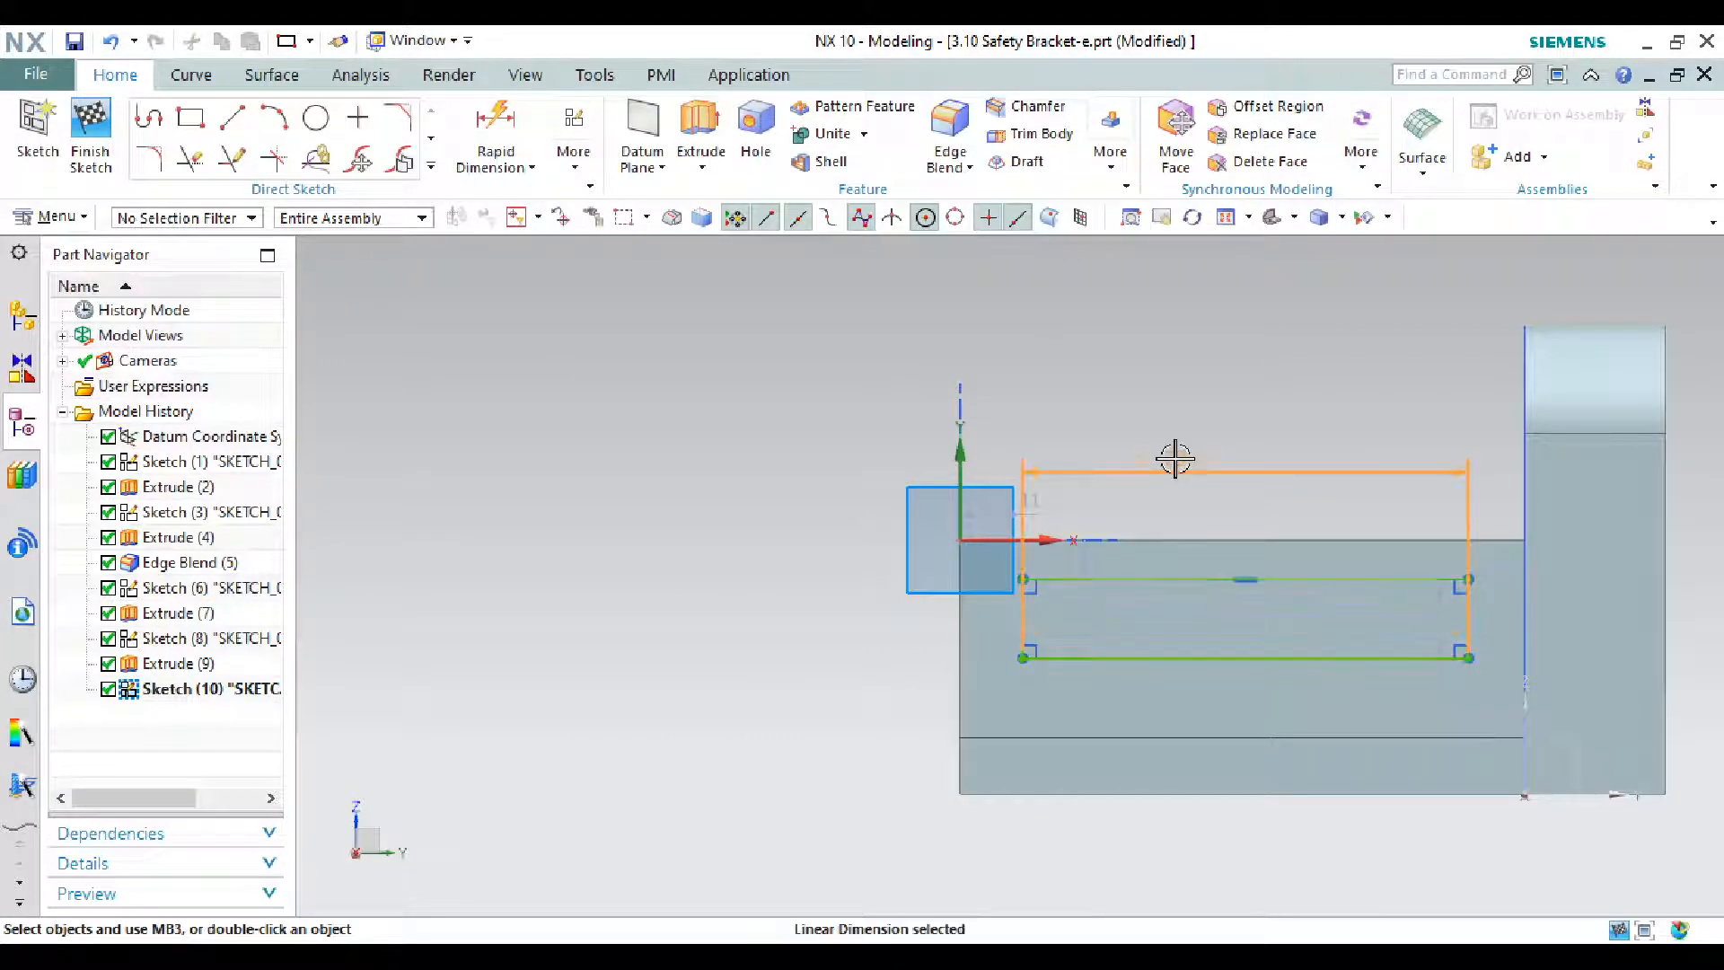
{"action": "double_click", "coordinate": [1174, 459]}
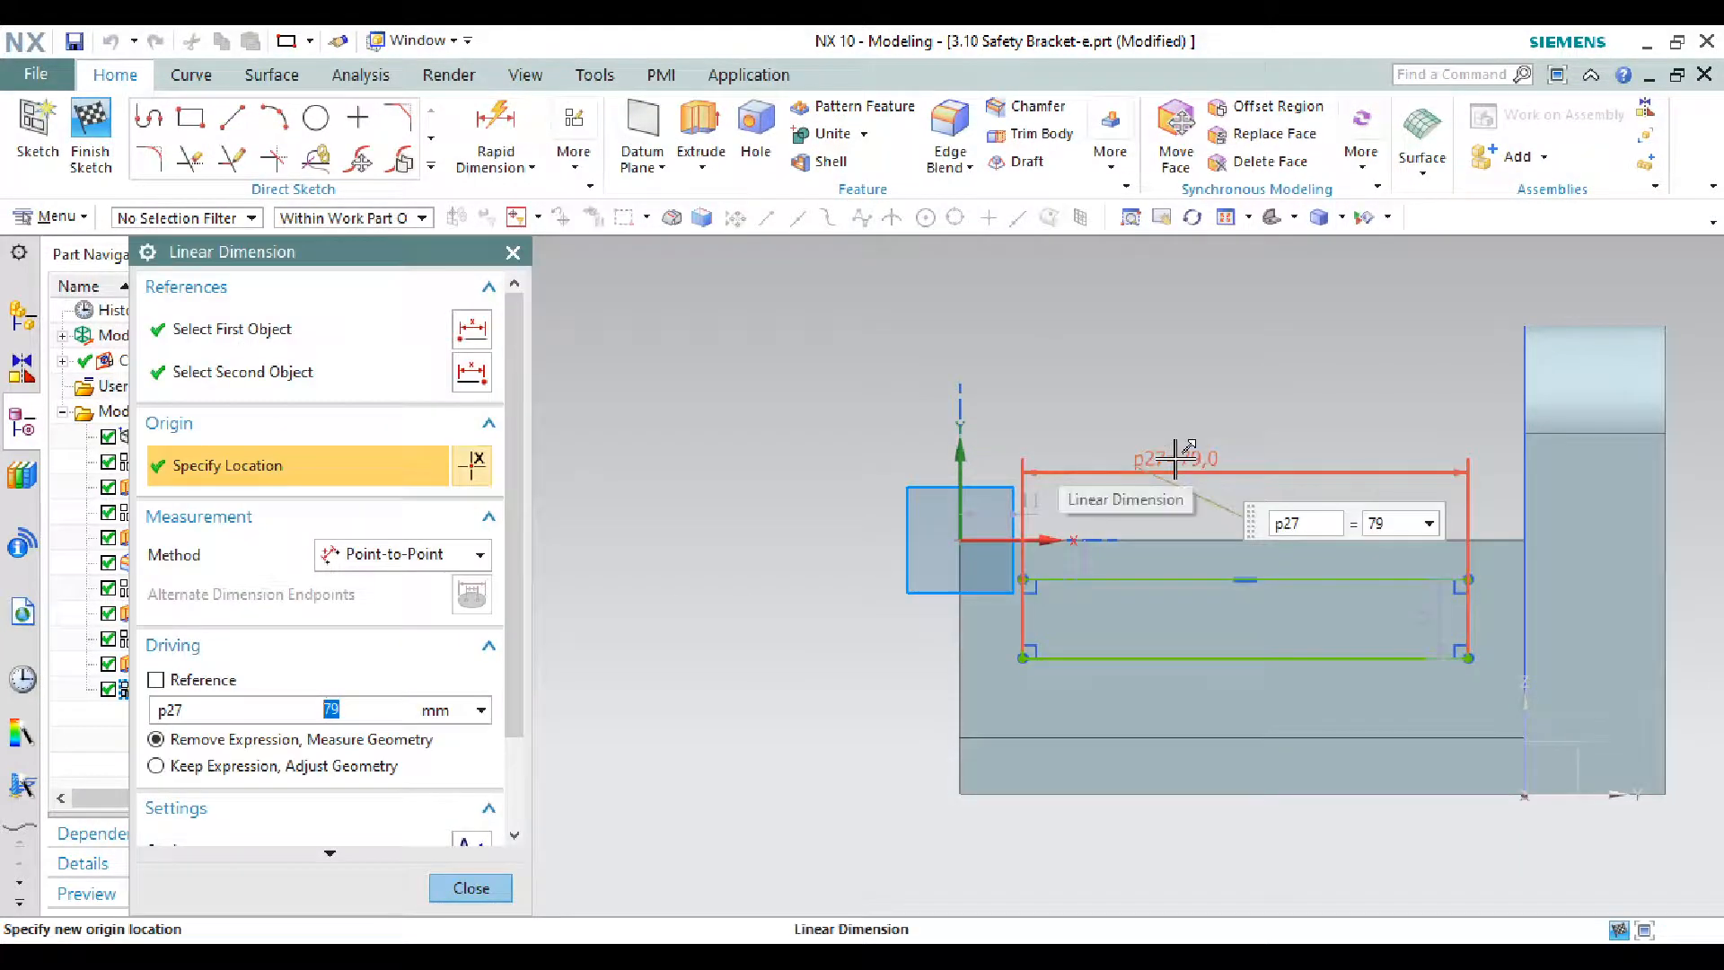
{"action": "type", "text": "70"}
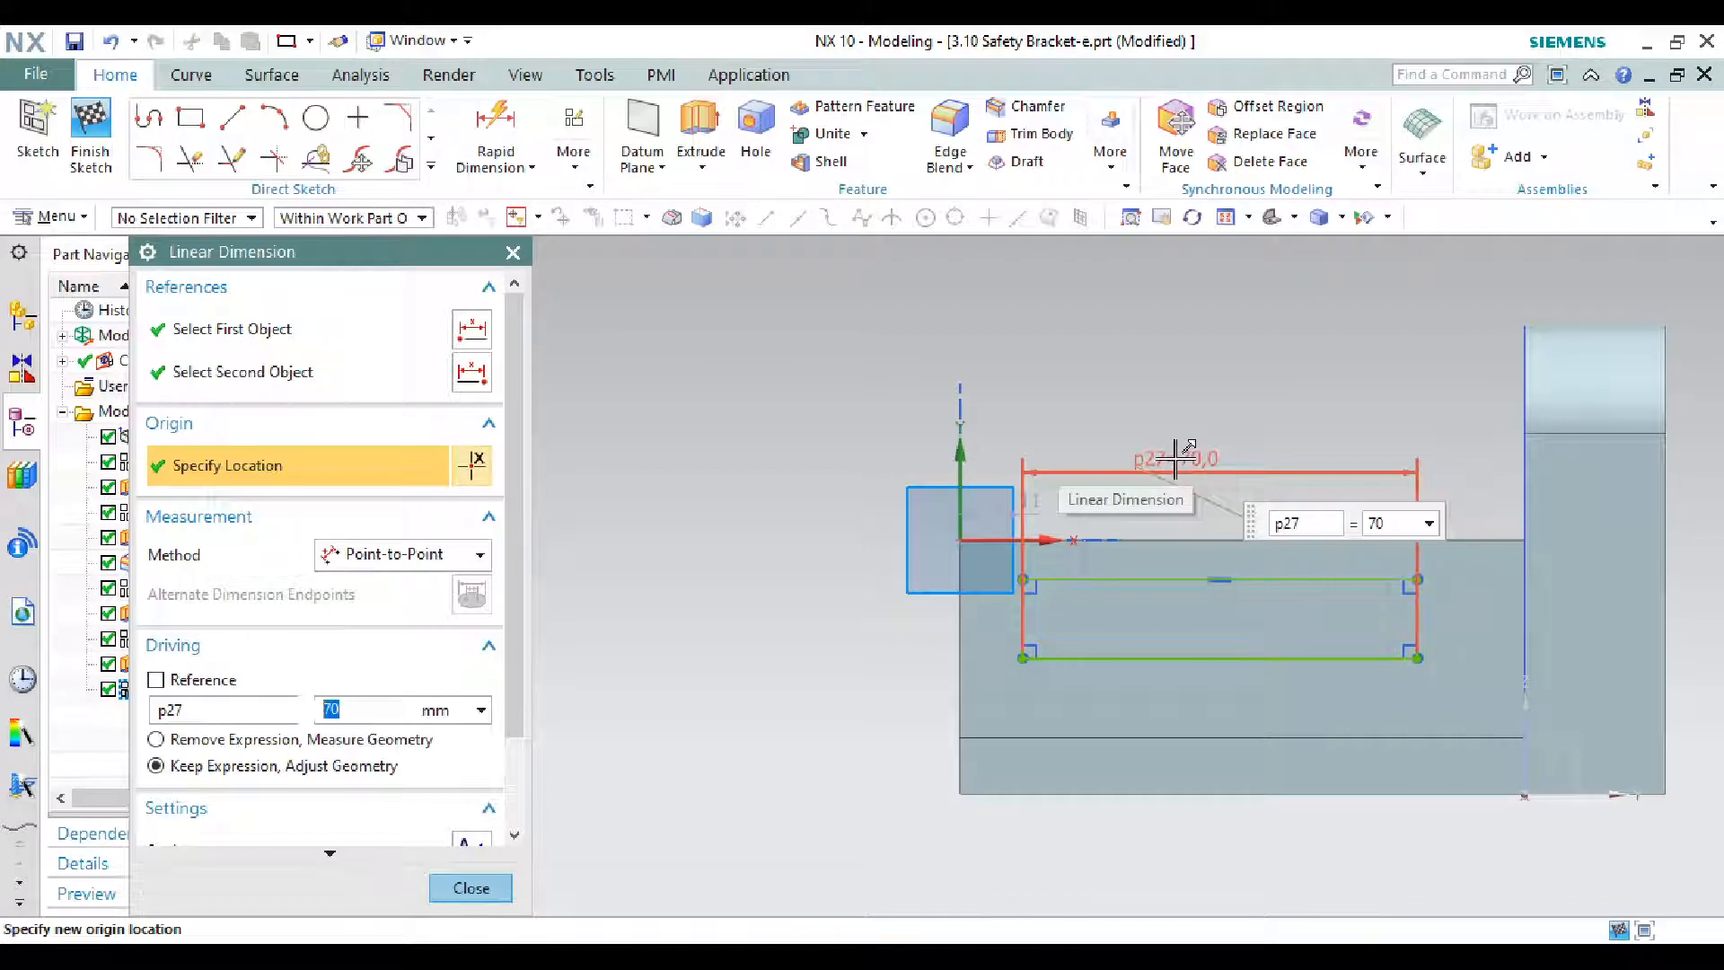
{"action": "key", "text": "Return"}
{"action": "scroll", "coordinate": [1100, 633], "scroll_direction": "down", "scroll_amount": 4}
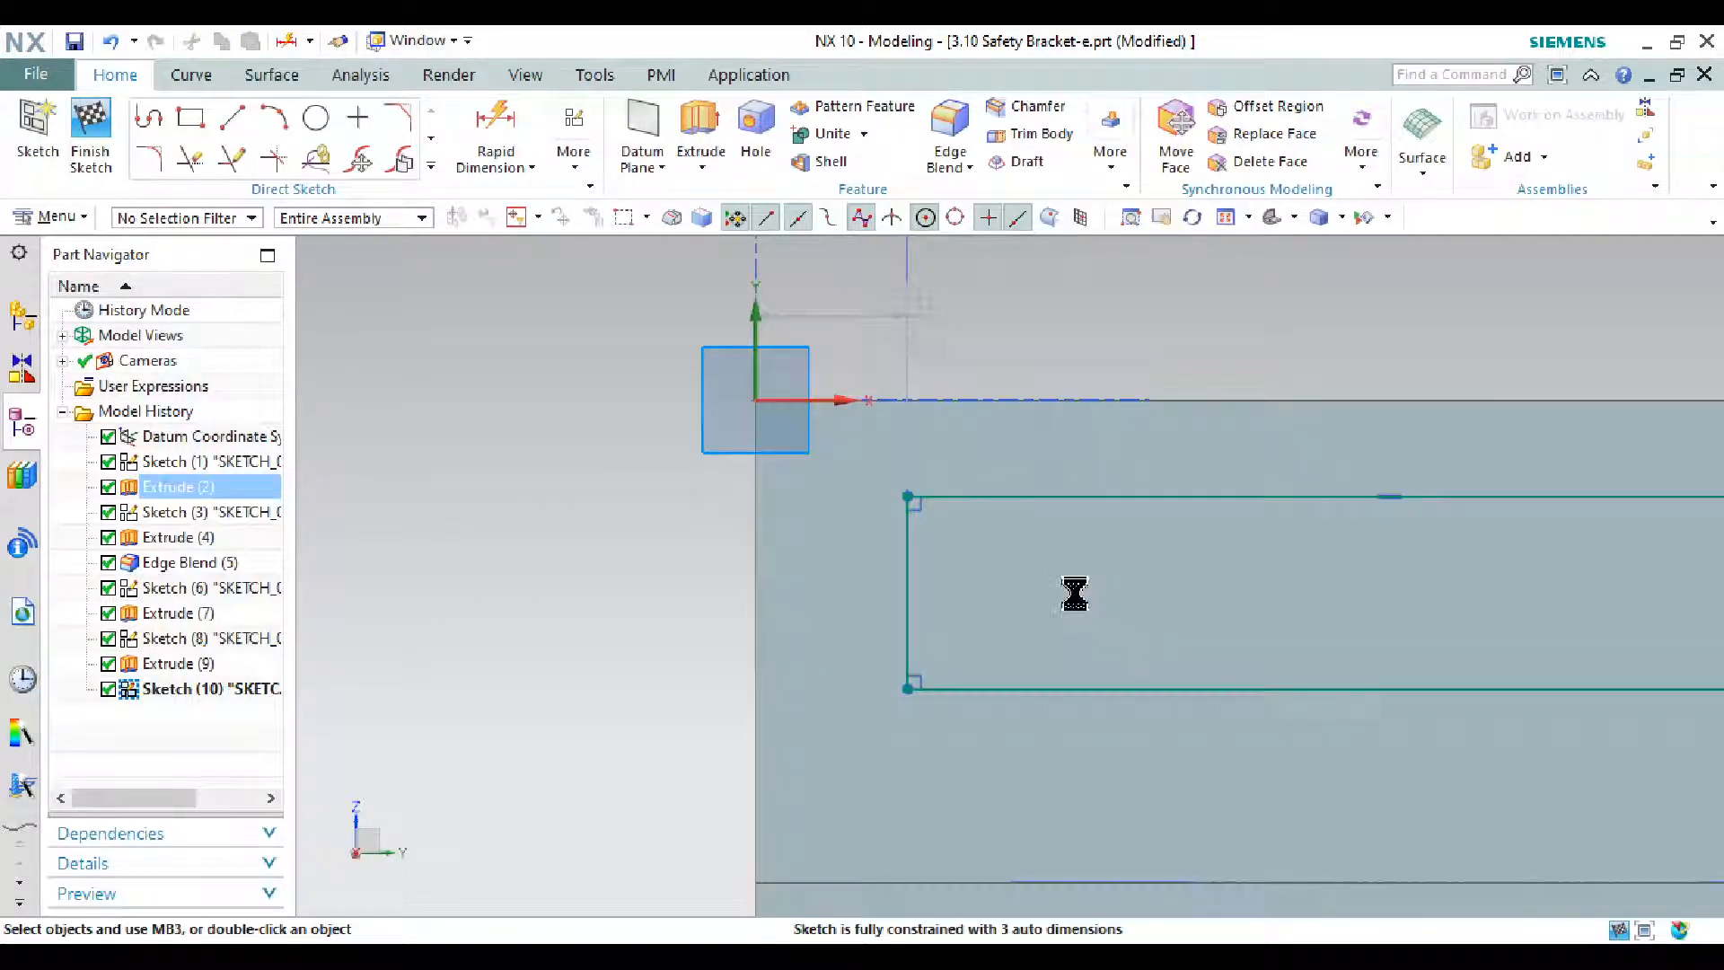
- Dimension the rectangle's height as 16
{"action": "key", "text": "d"}
{"action": "left_click", "coordinate": [911, 552]}
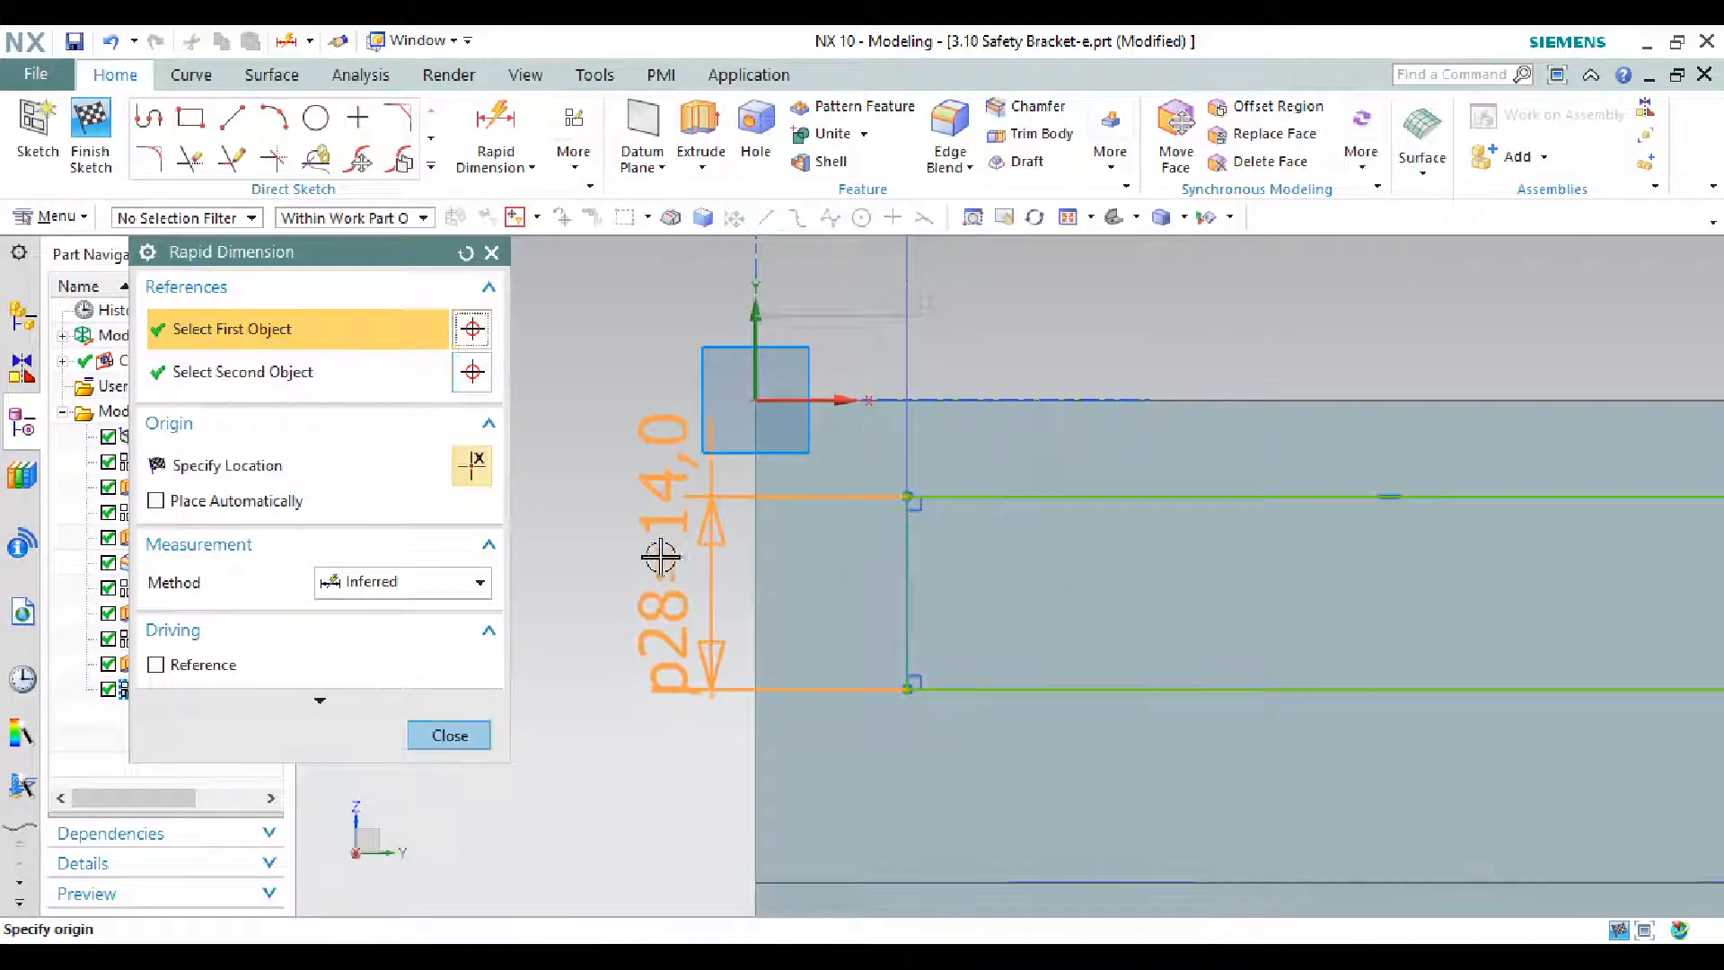
{"action": "left_click", "coordinate": [624, 567]}
{"action": "key", "text": "alt+Tab"}
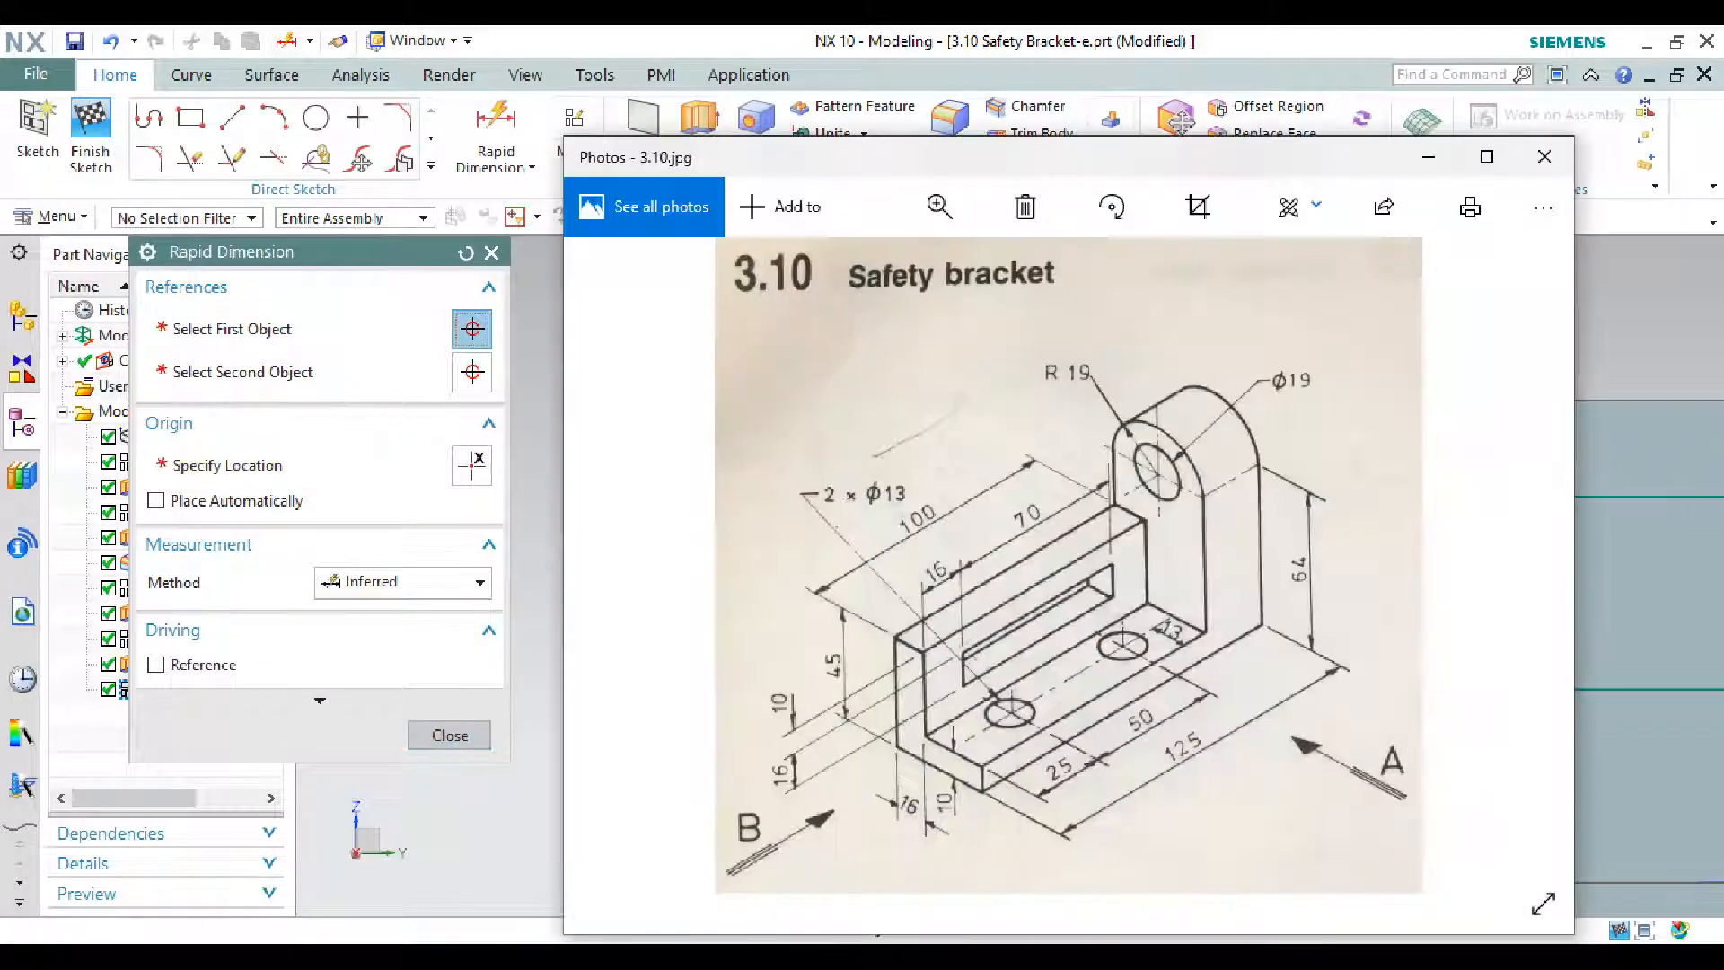
{"action": "key", "text": "alt+Tab"}
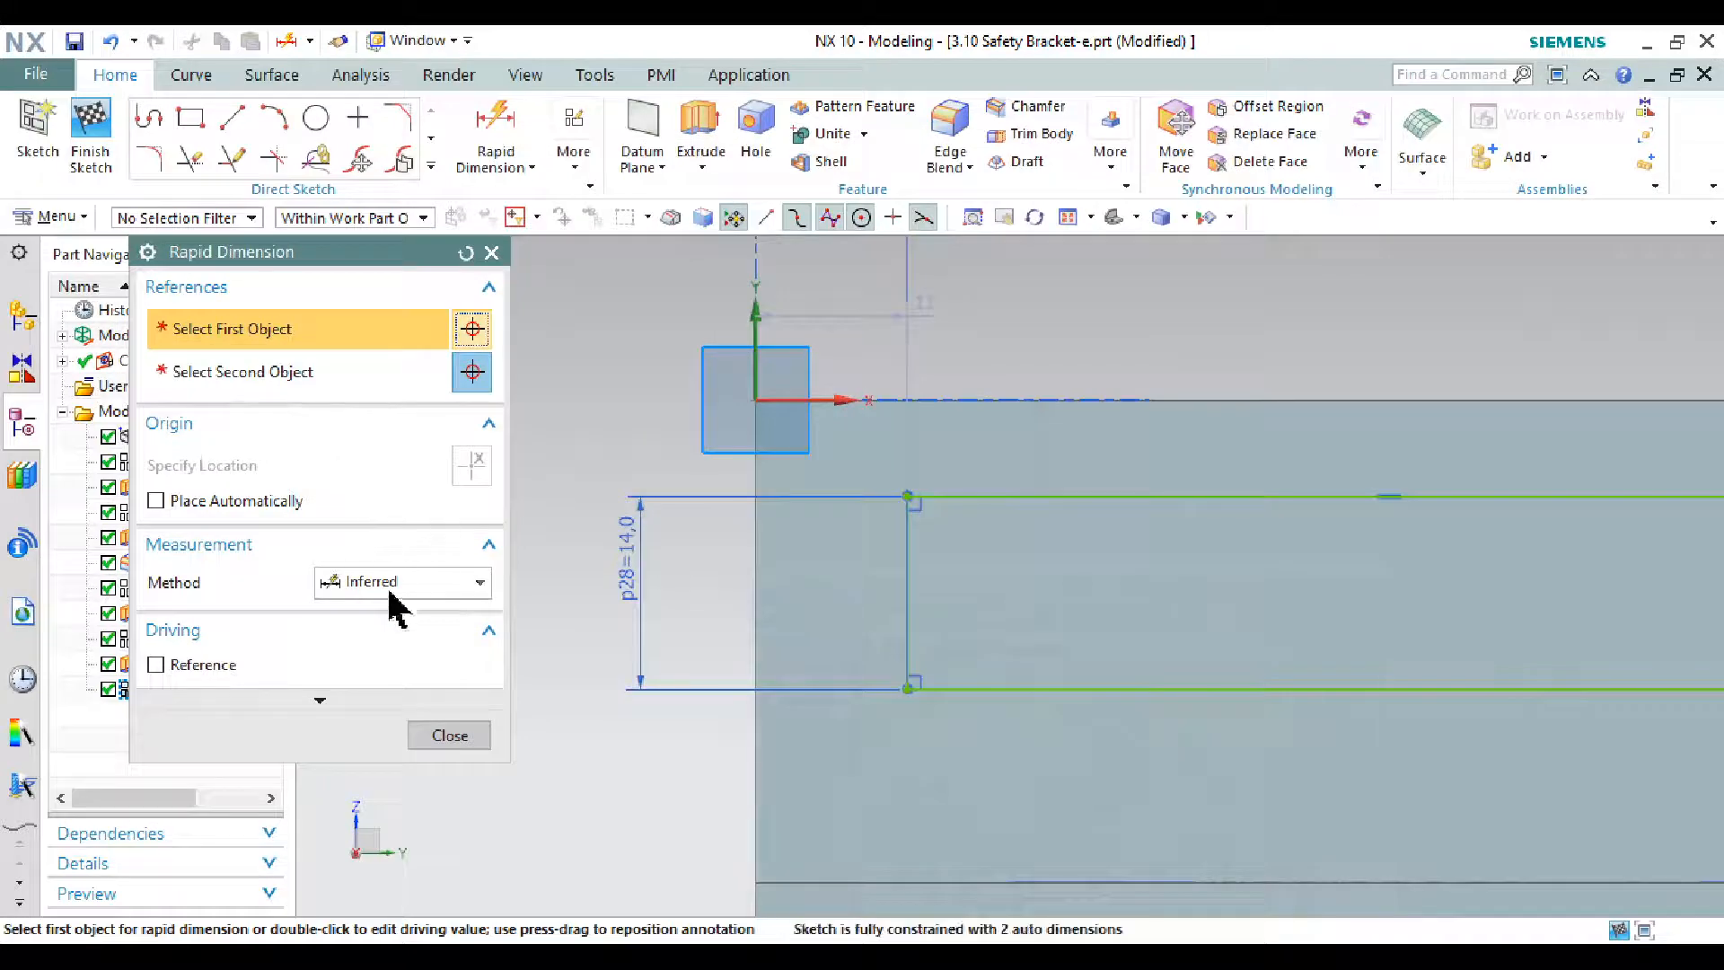
{"action": "double_click", "coordinate": [626, 558]}
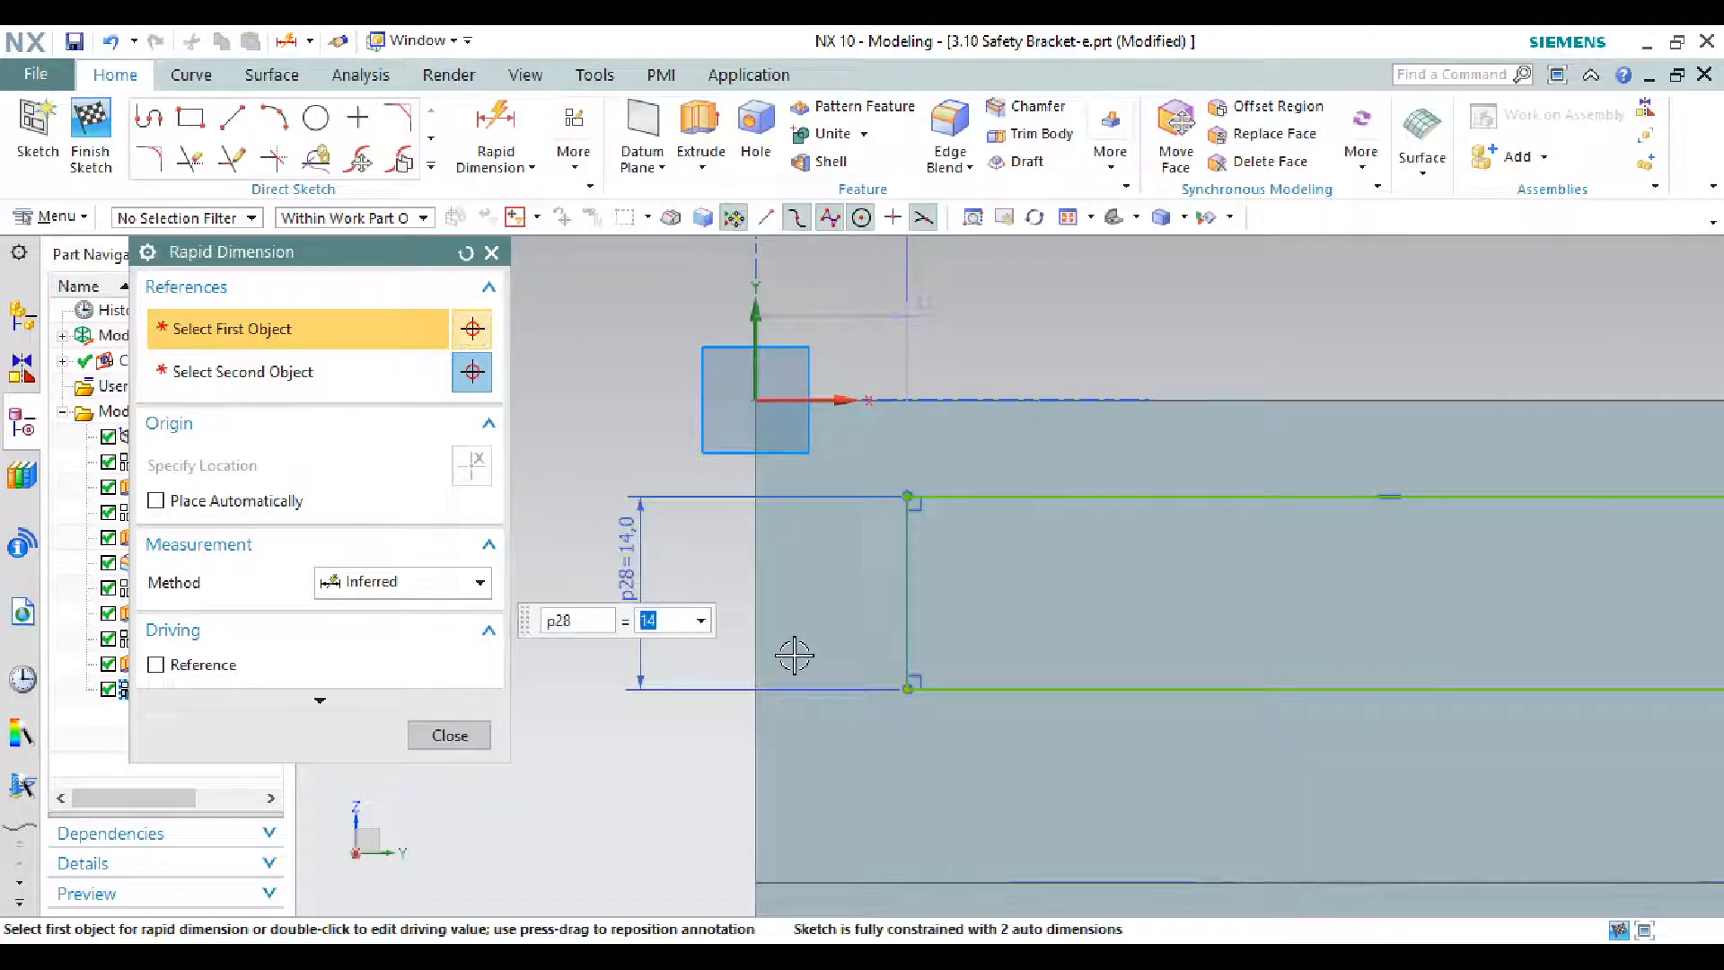
{"action": "key", "text": "Return"}
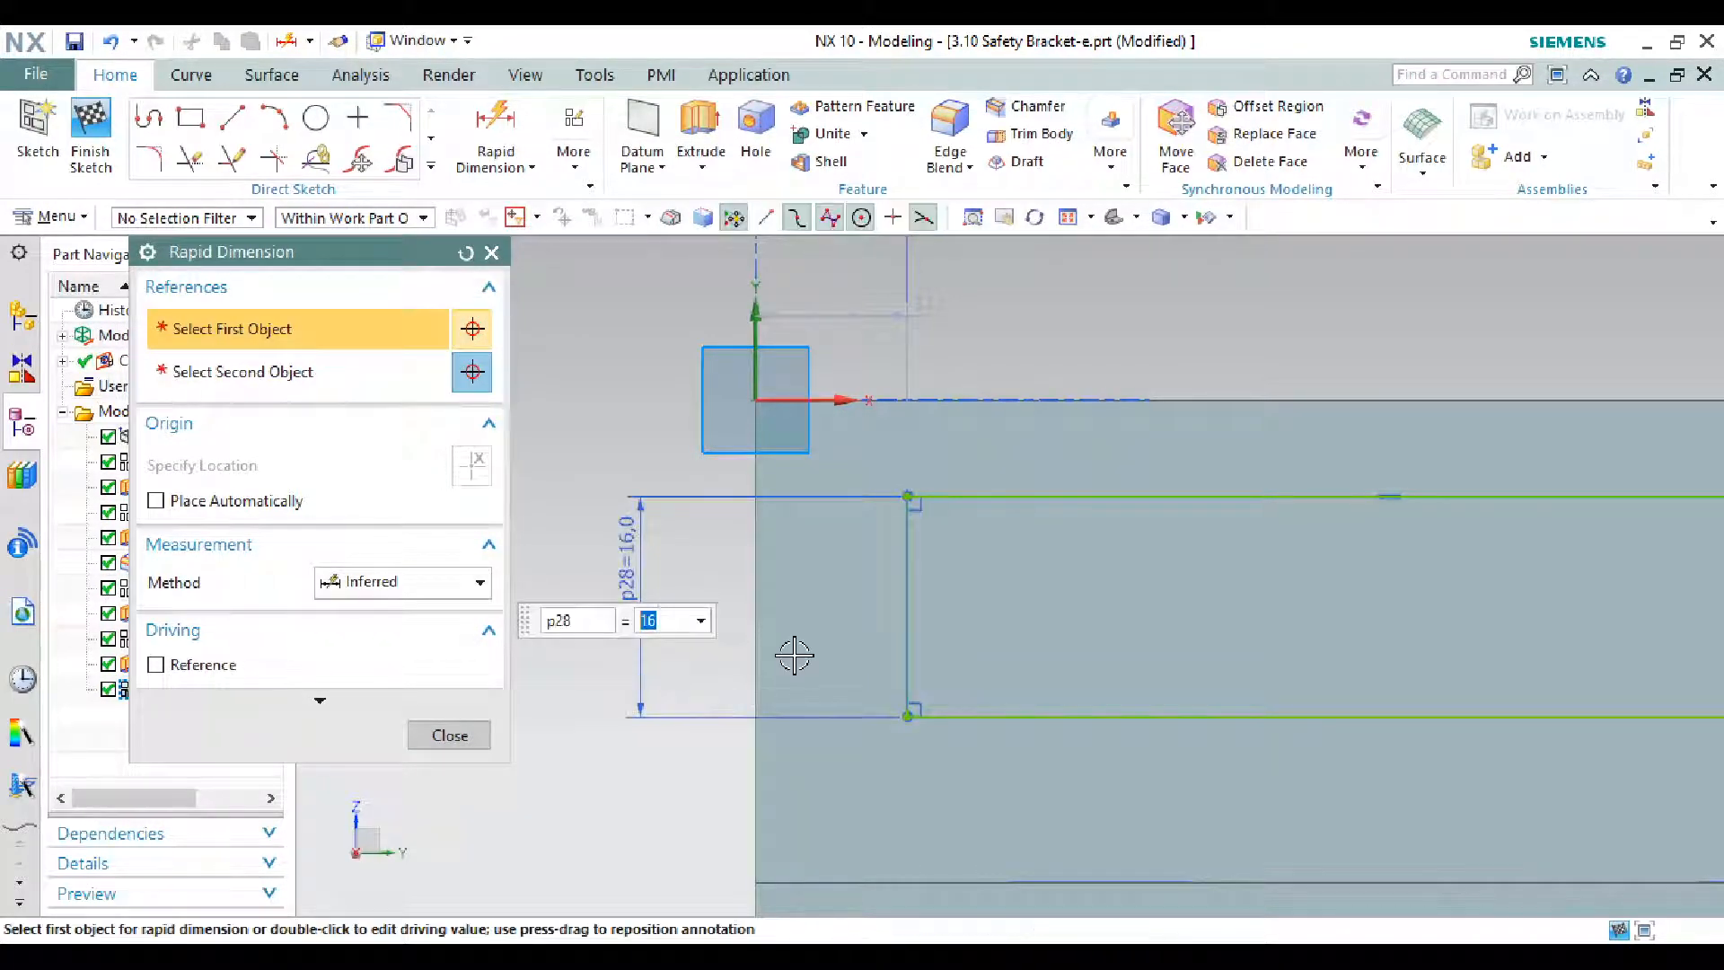
{"action": "key", "text": "Escape"}
{"action": "scroll", "coordinate": [757, 608], "scroll_direction": "down", "scroll_amount": 2}
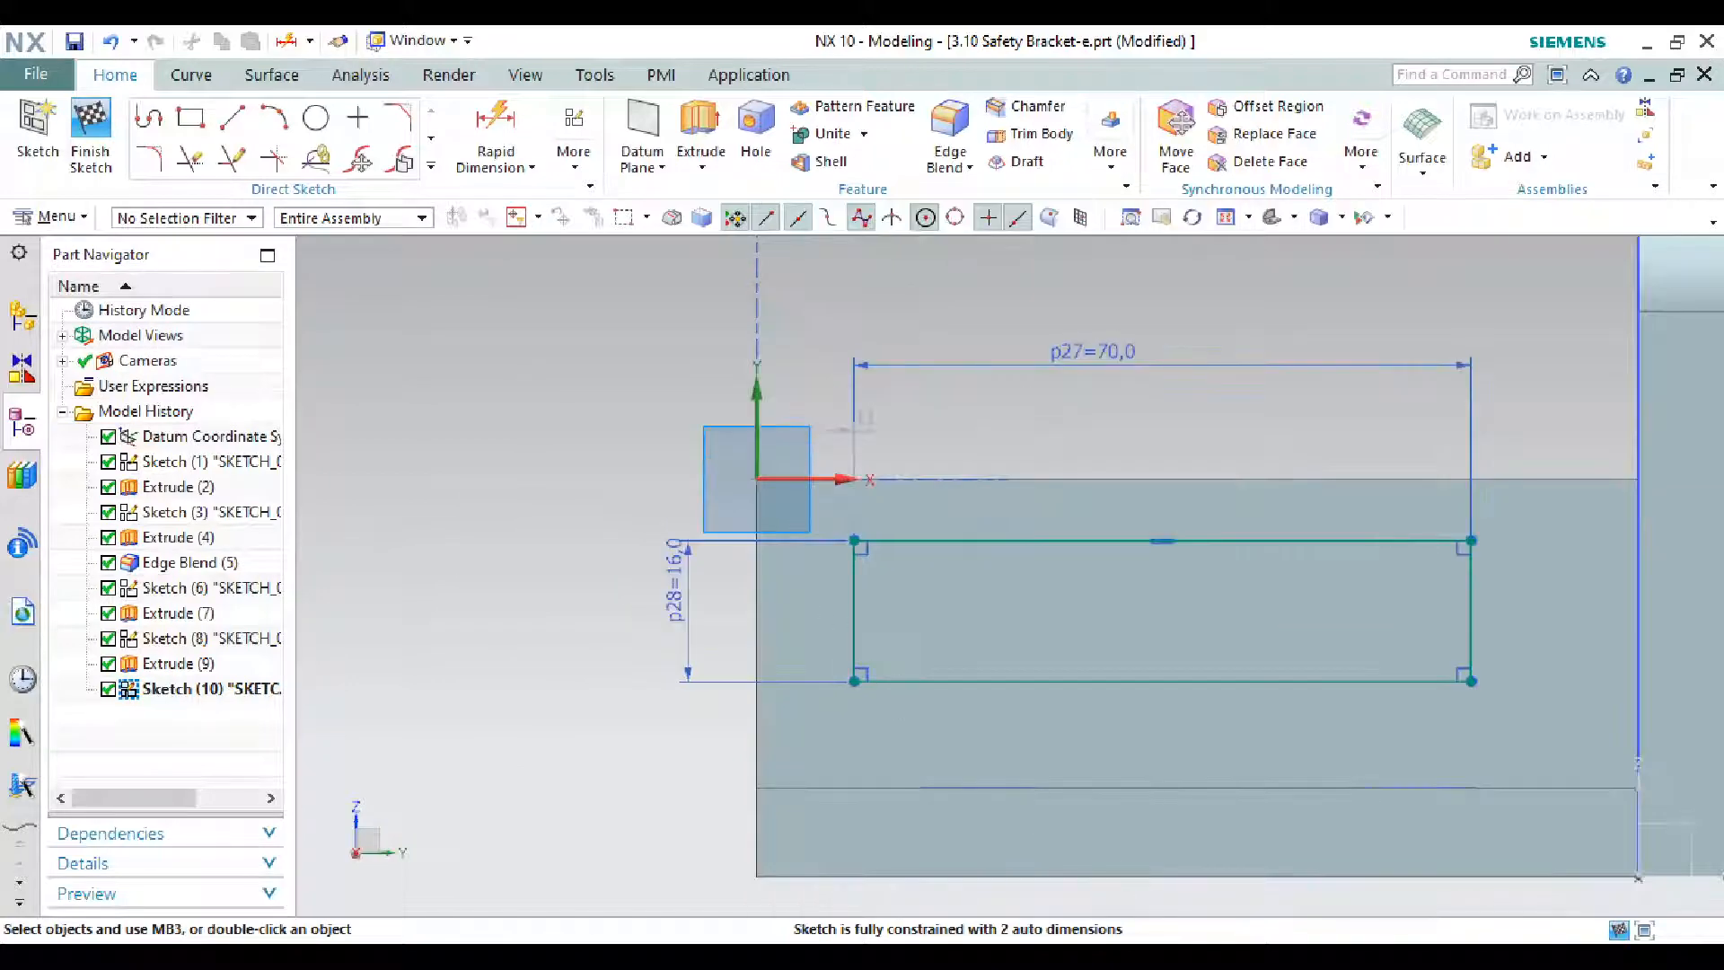
- Set the slot's horizontal offset from the origin to 16
{"action": "key", "text": "alt+Tab"}
{"action": "key", "text": "Right"}
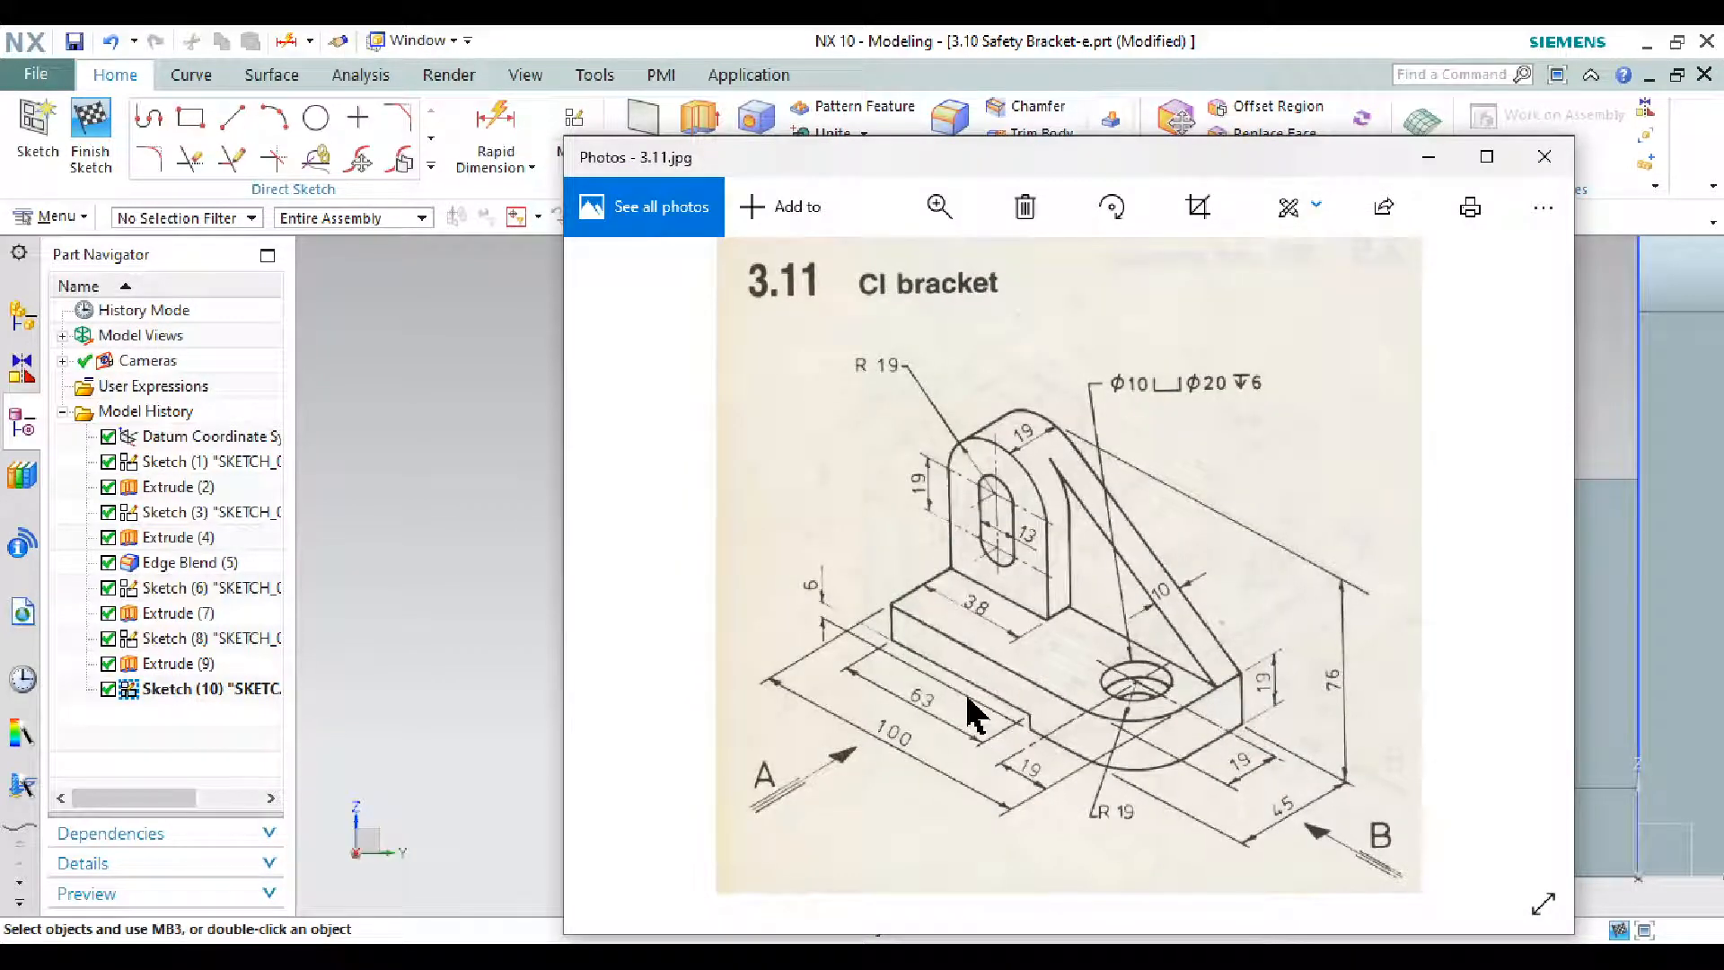
{"action": "key", "text": "Left"}
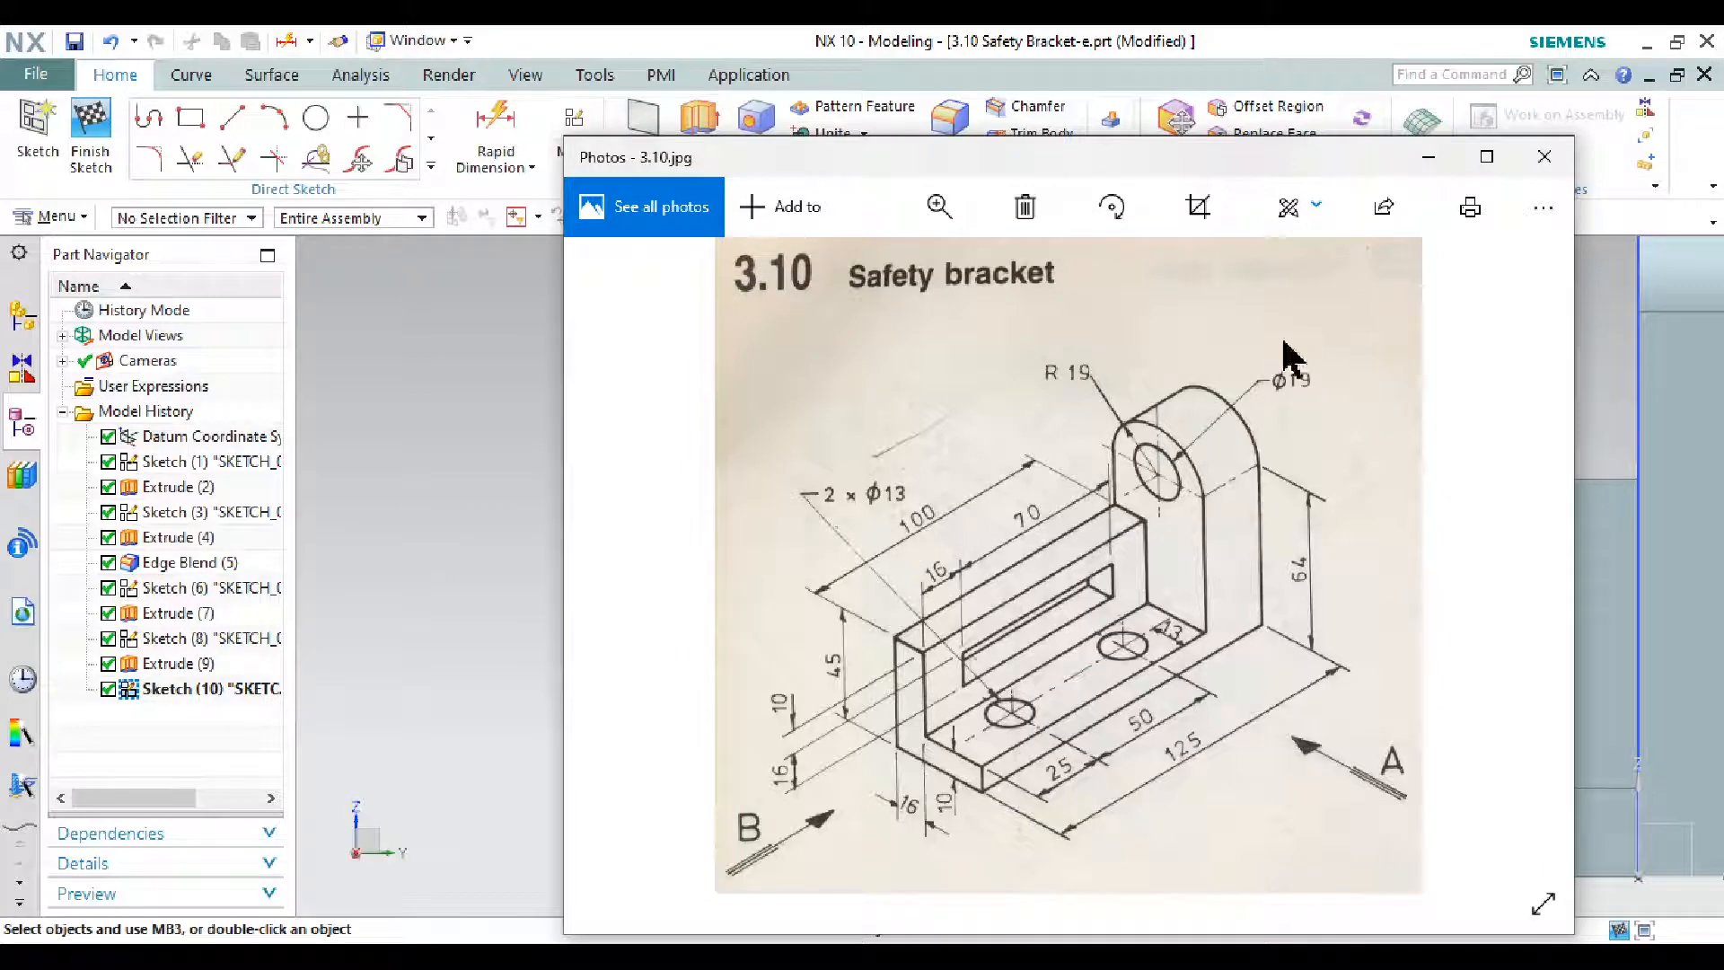
{"action": "left_click", "coordinate": [1427, 157]}
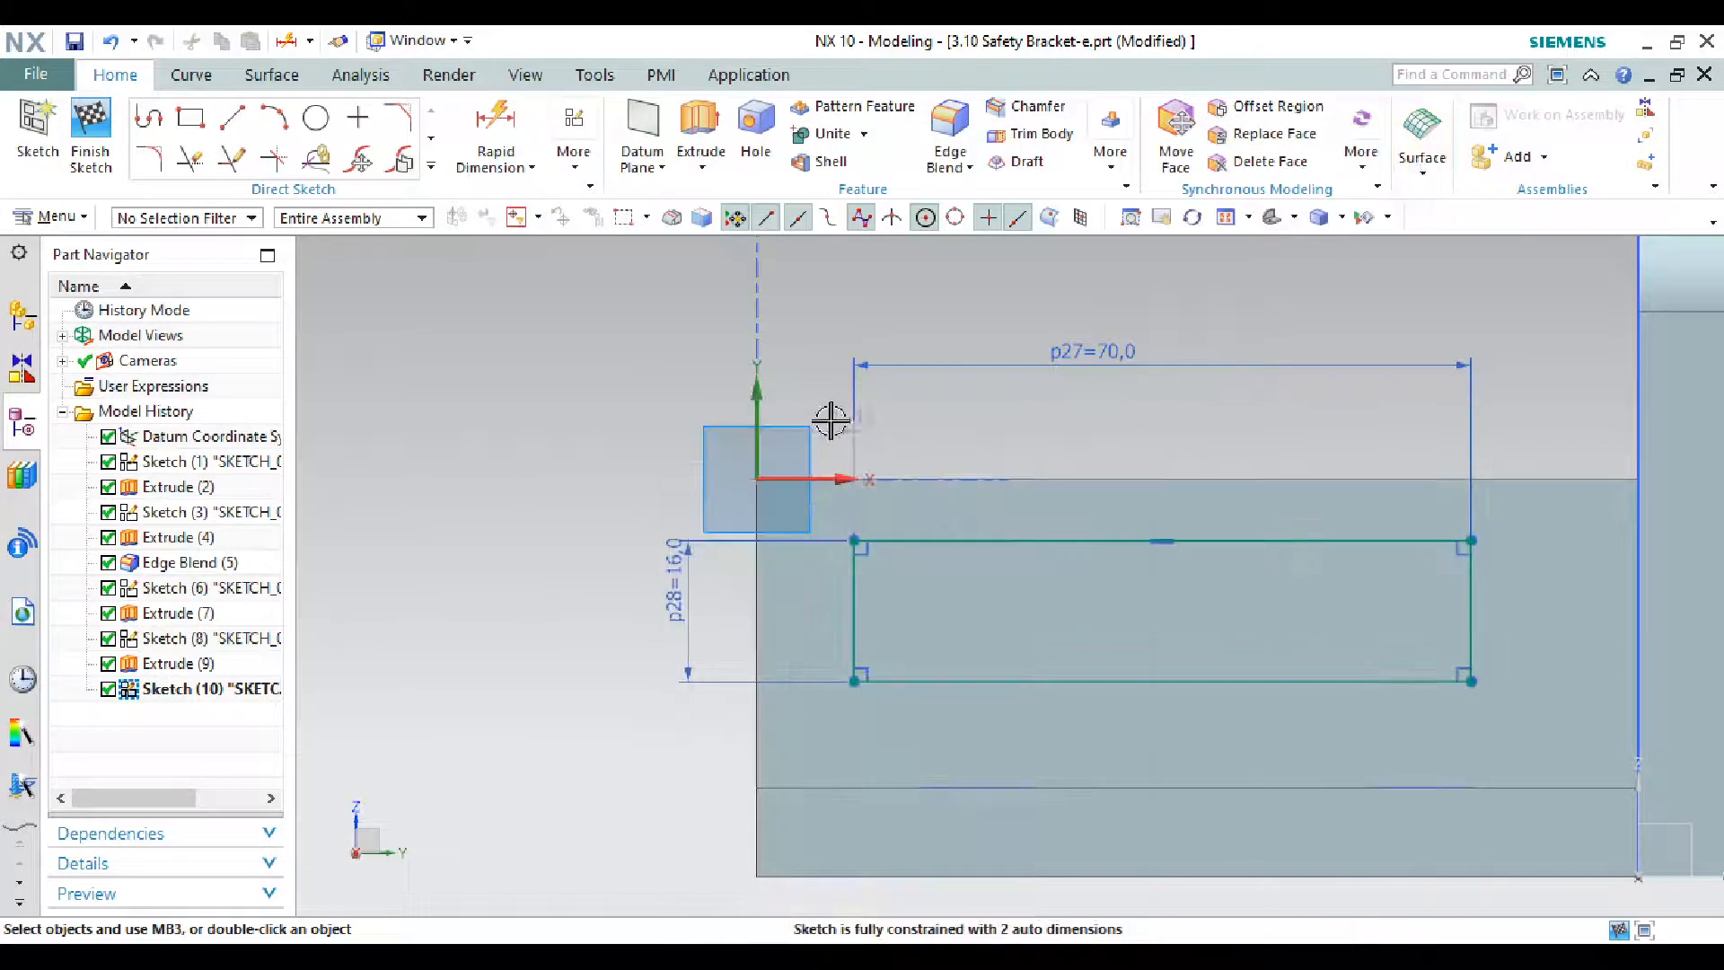
{"action": "double_click", "coordinate": [798, 395]}
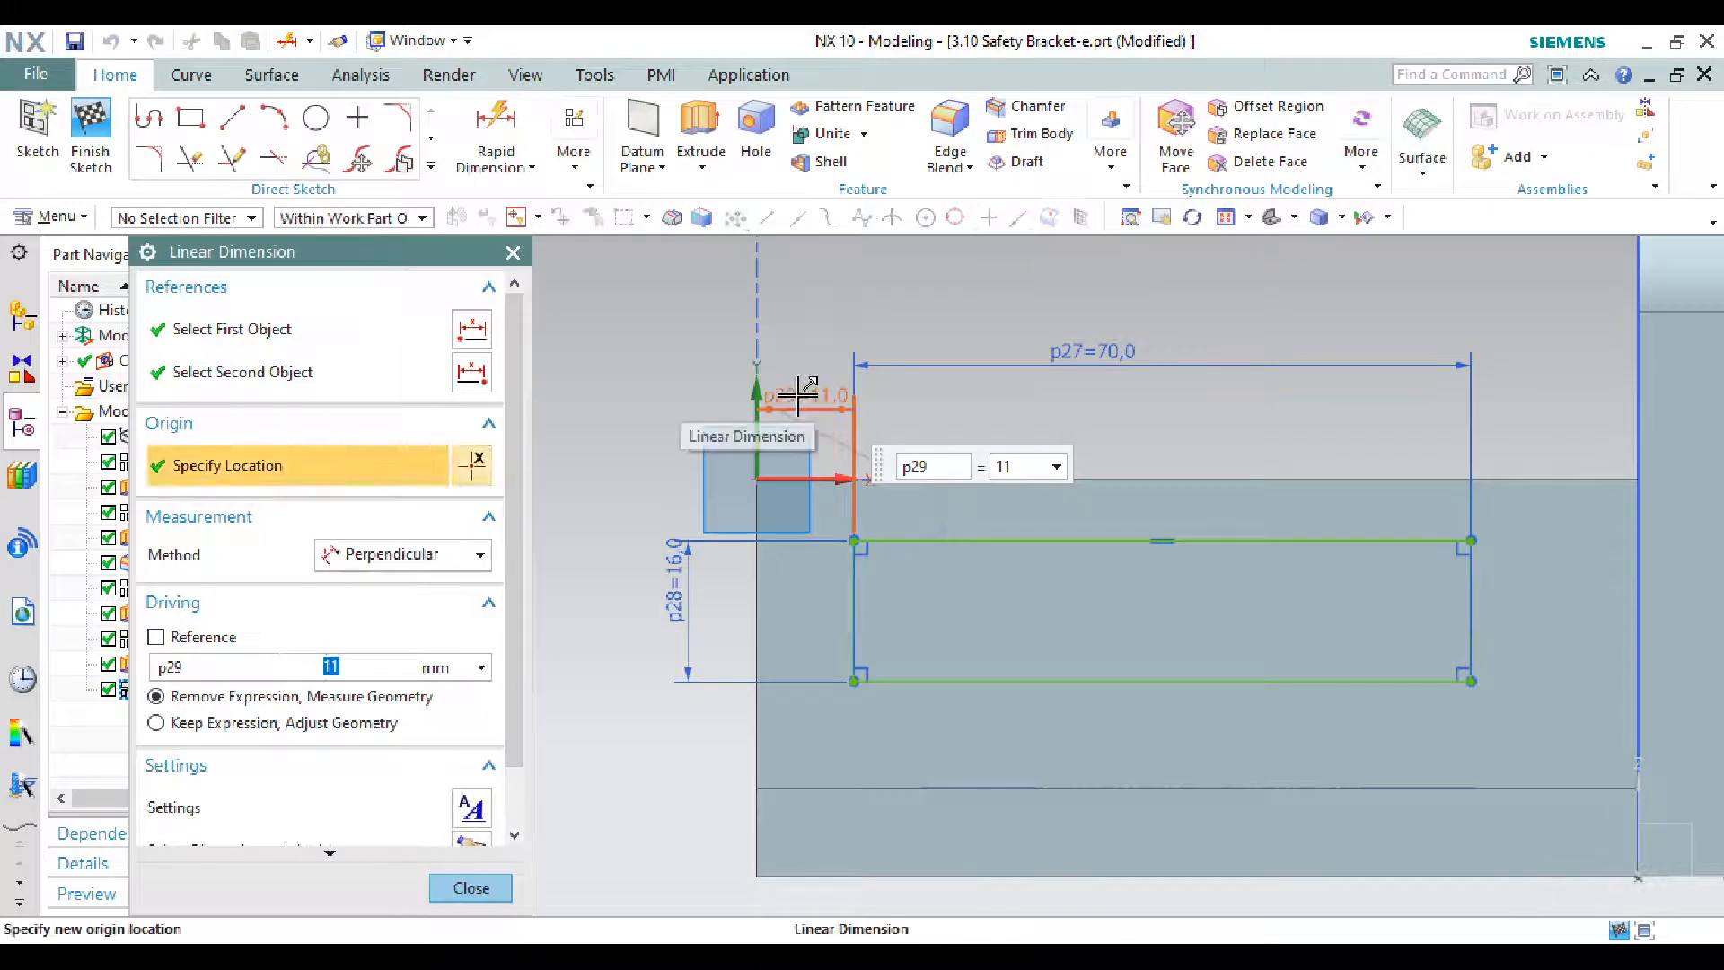
{"action": "key", "text": "Return"}
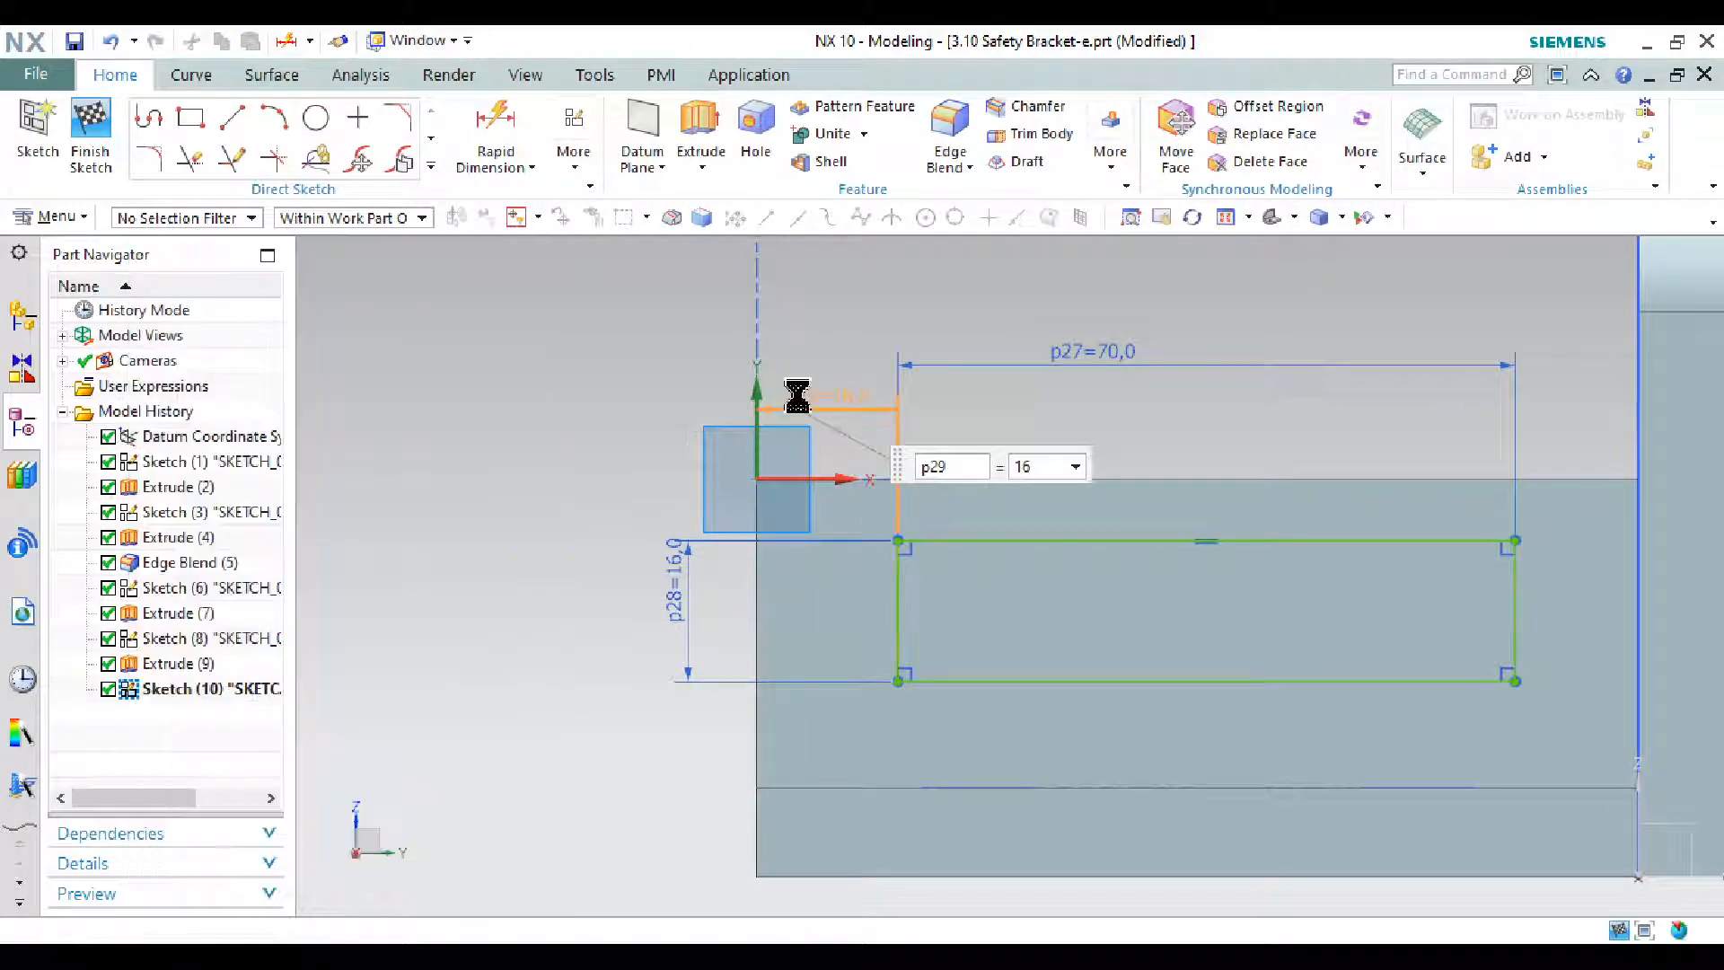
- Dimension the top edge 10 from the horizontal axis (p30) and finish the sketch
{"action": "key", "text": "alt+Tab"}
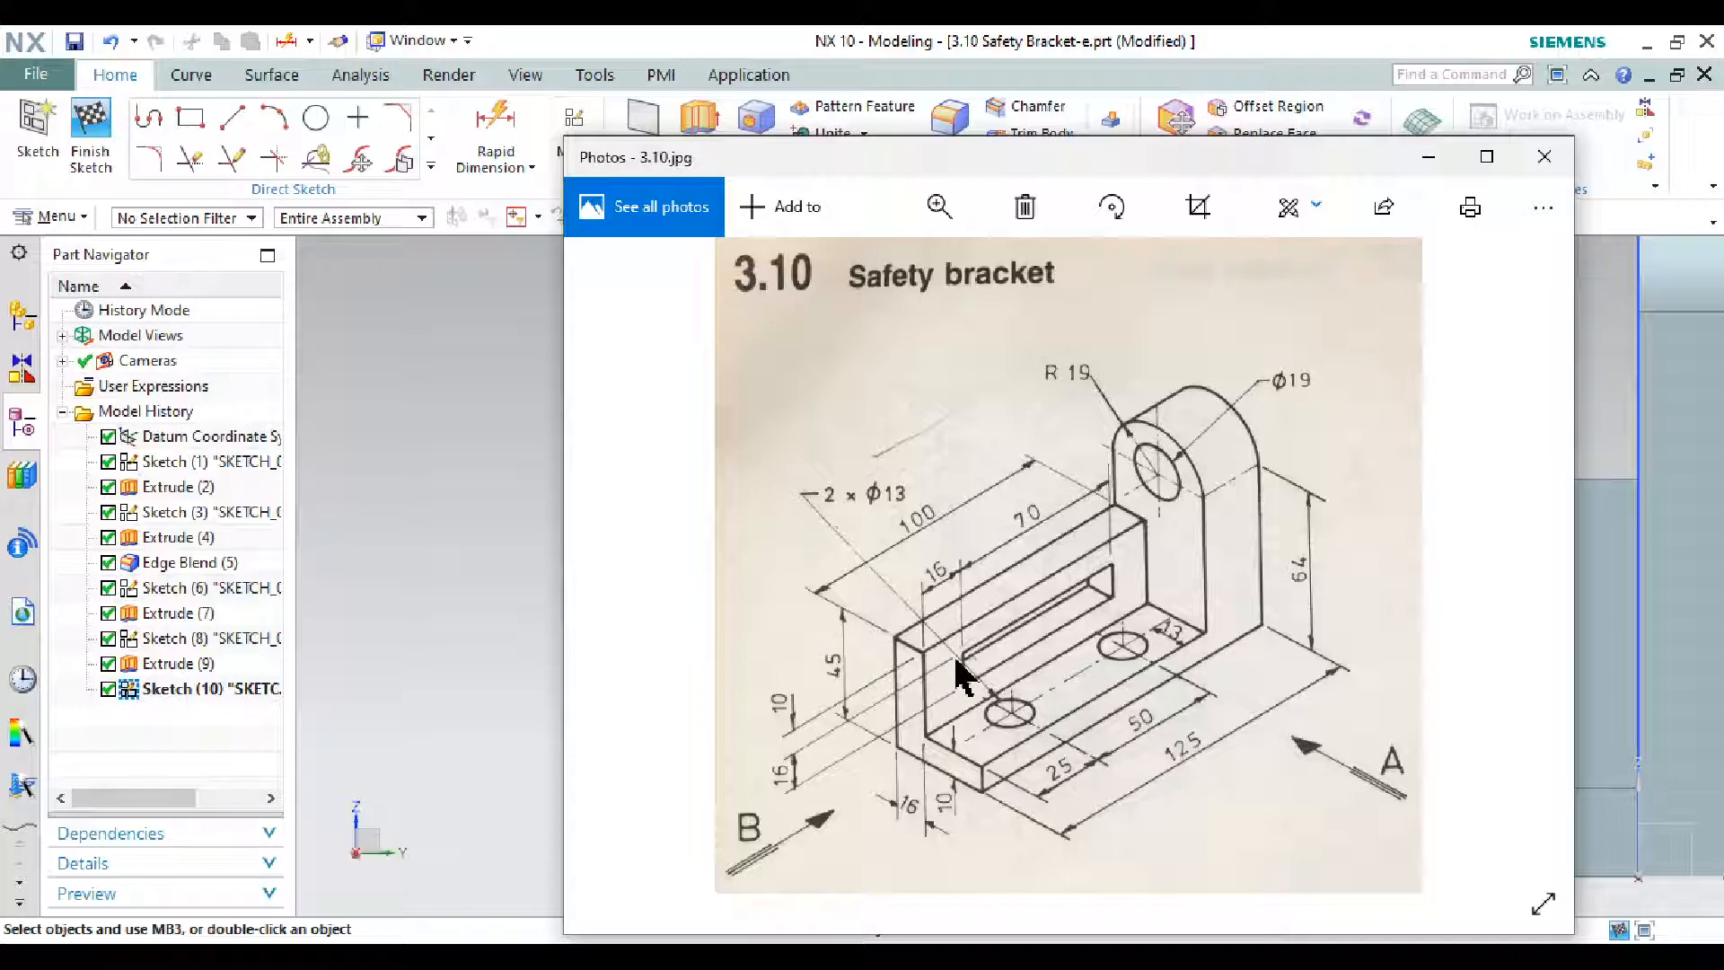
{"action": "left_click", "coordinate": [1428, 158]}
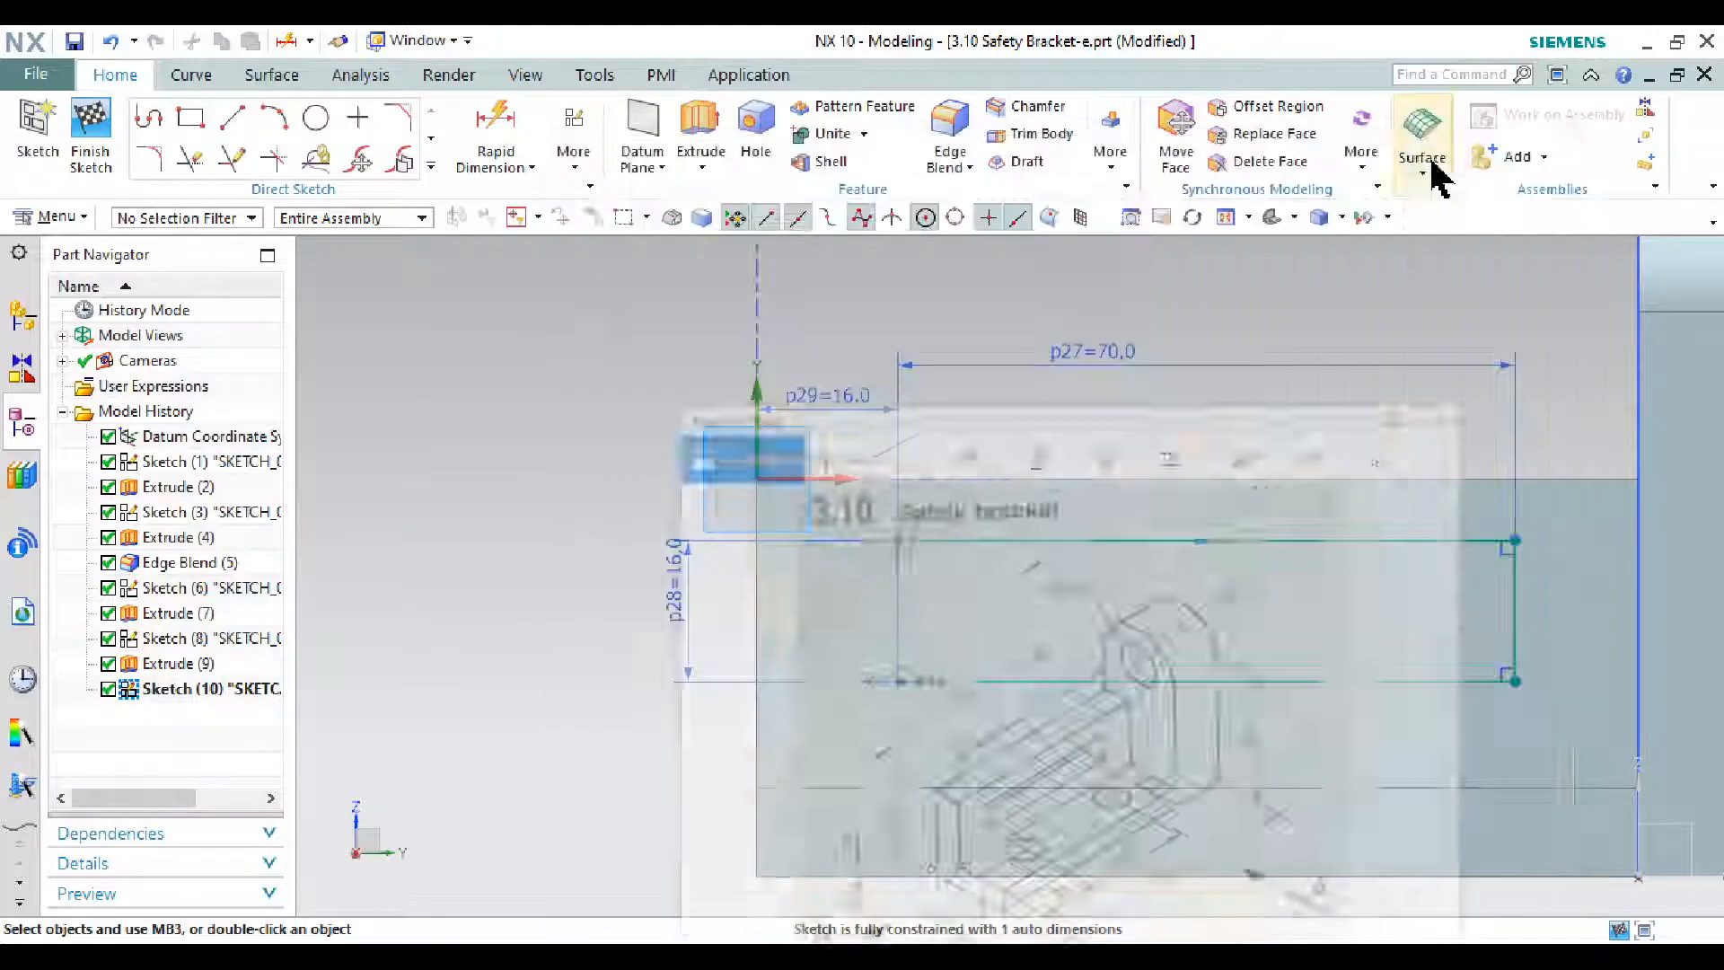
{"action": "left_click", "coordinate": [499, 125]}
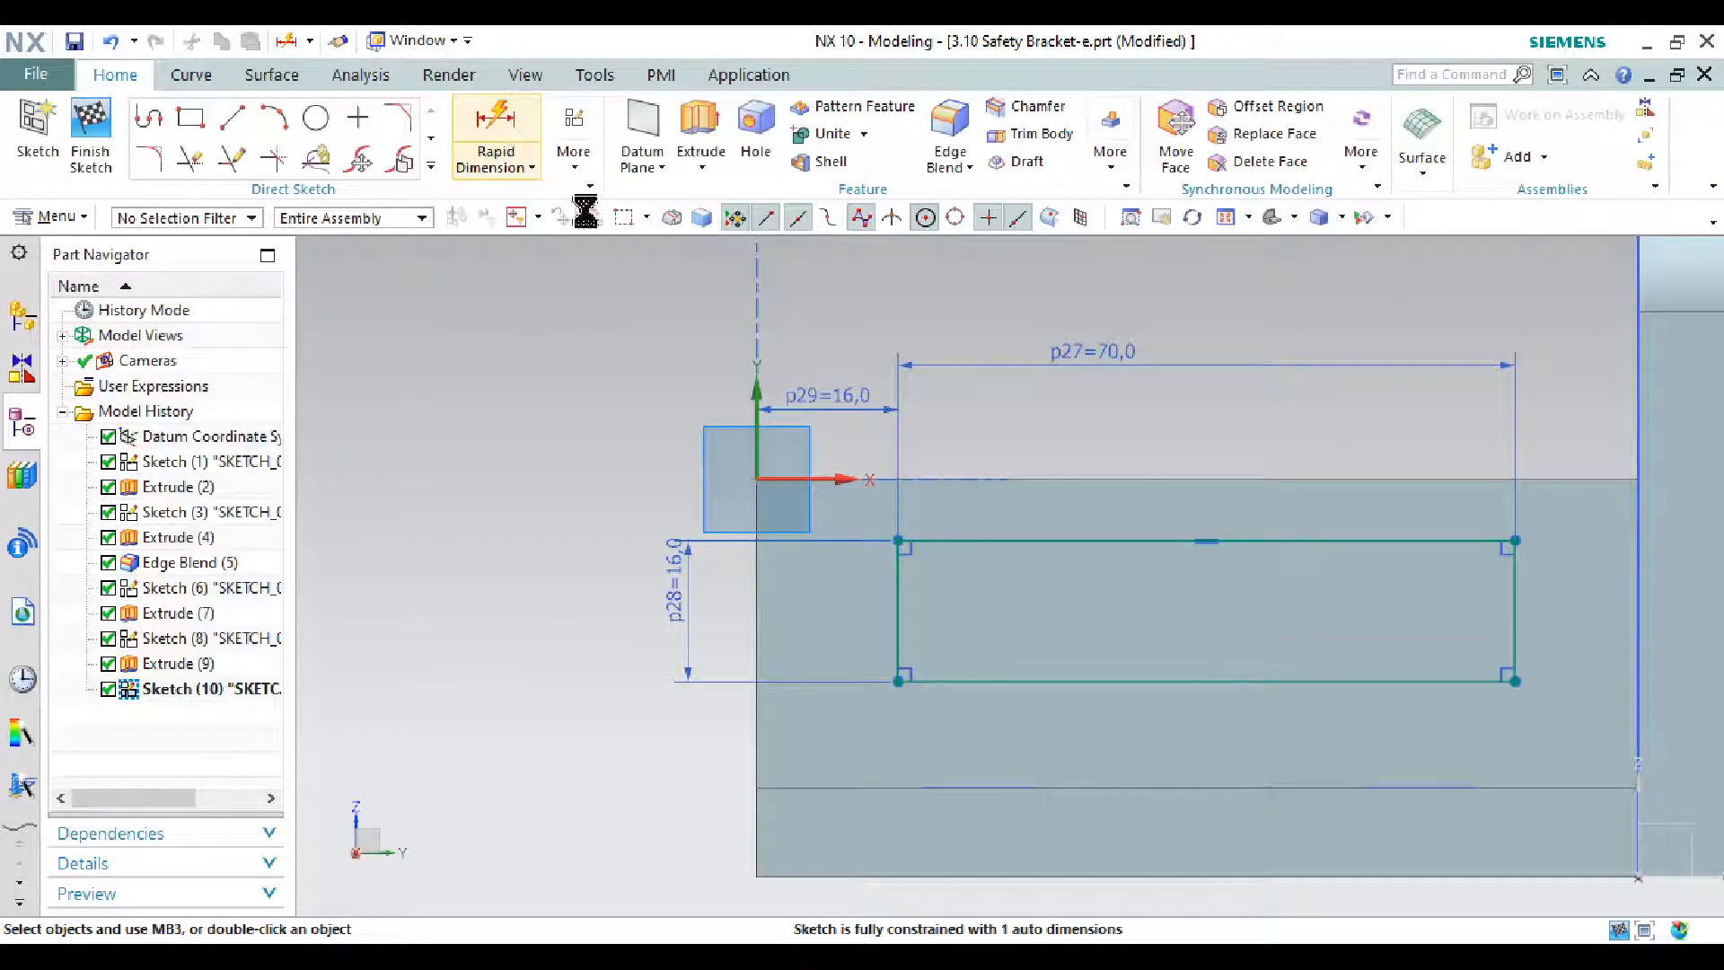
{"action": "left_click", "coordinate": [926, 485]}
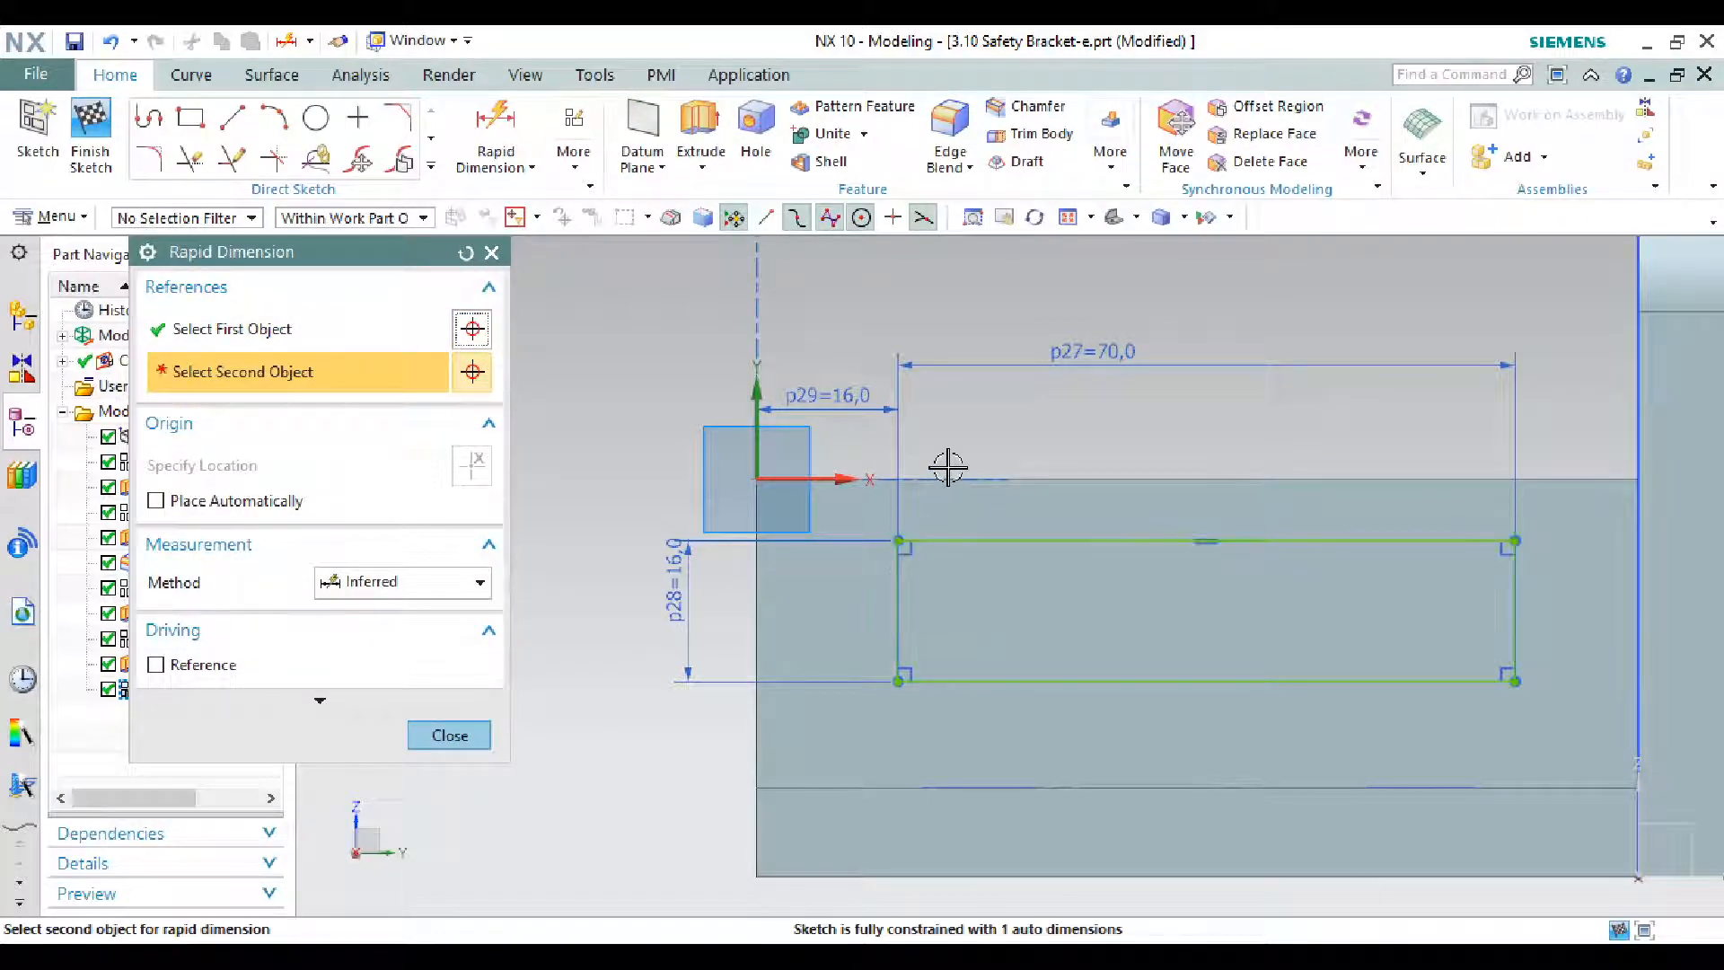
{"action": "left_click", "coordinate": [897, 549]}
{"action": "scroll", "coordinate": [1180, 493], "scroll_direction": "down", "scroll_amount": 2}
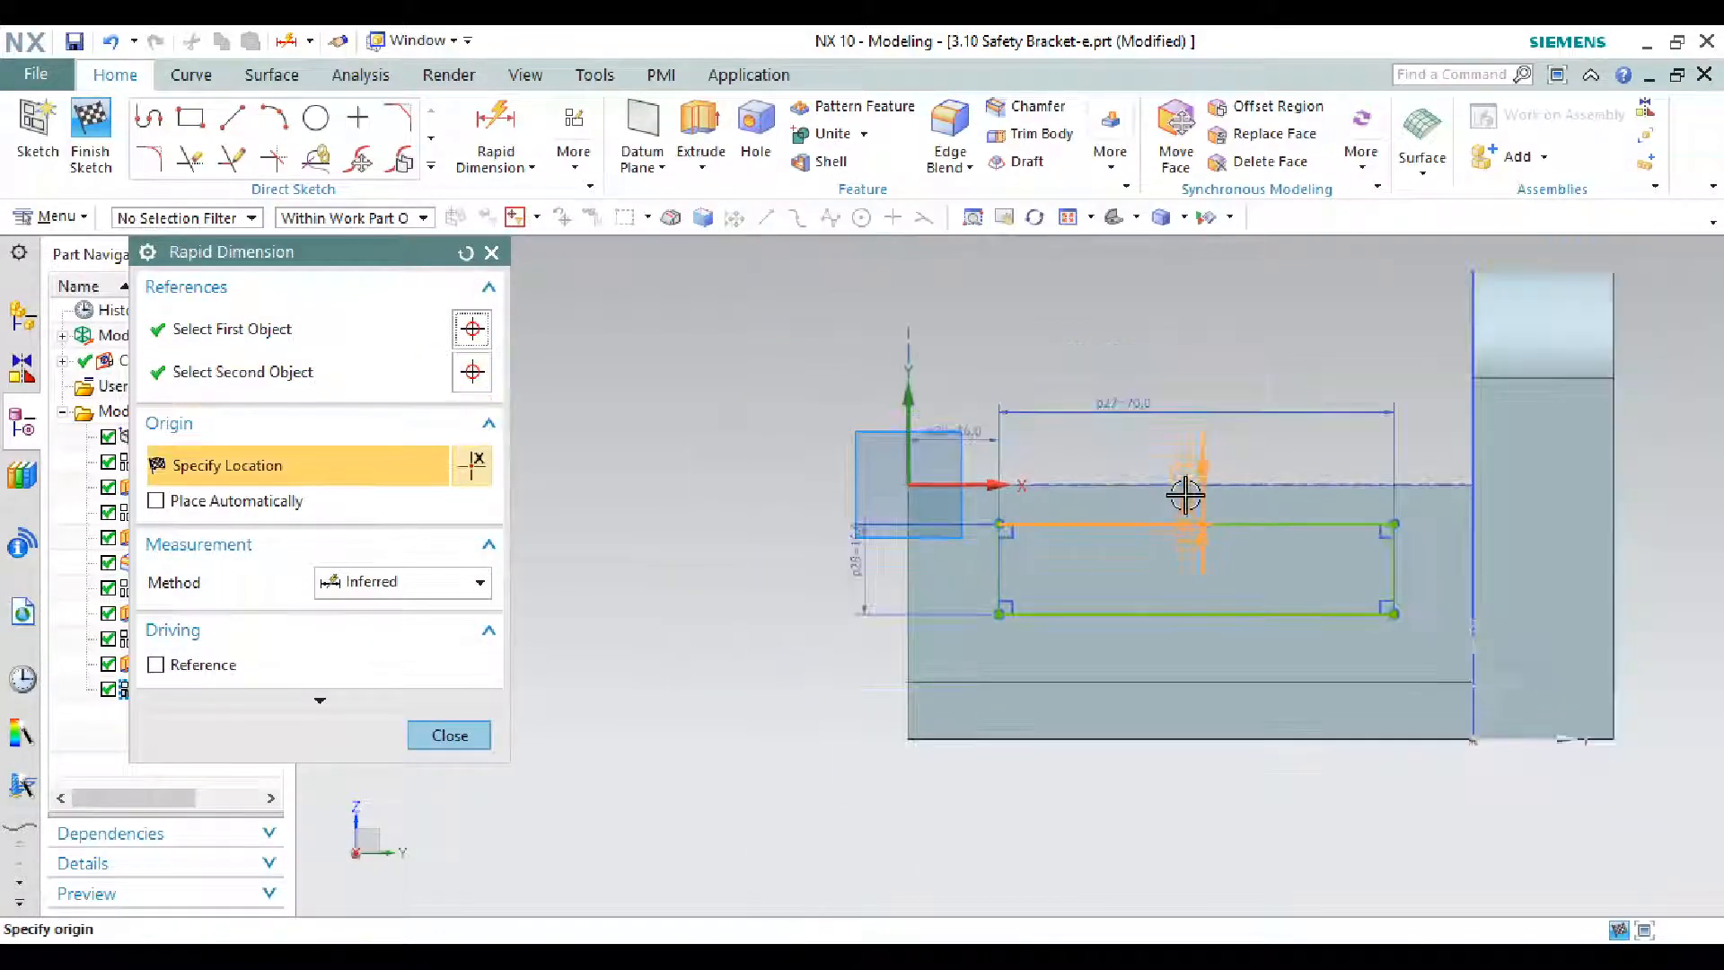
{"action": "left_click", "coordinate": [794, 492]}
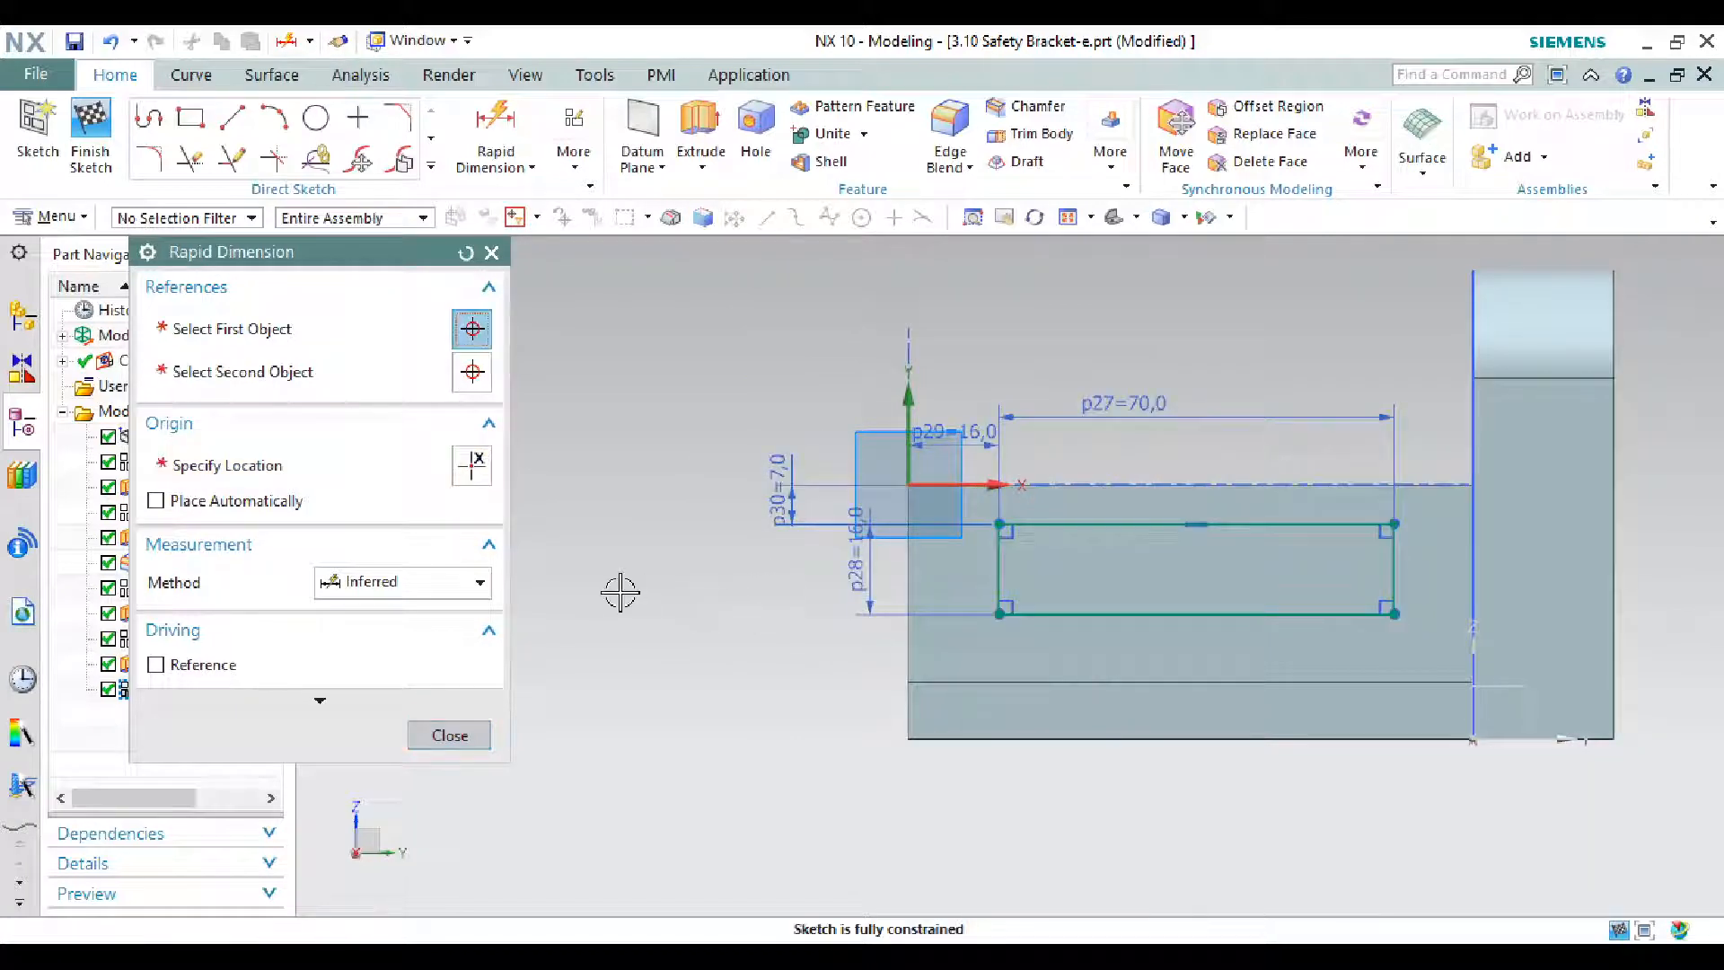
{"action": "type", "text": "10"}
{"action": "key", "text": "Return"}
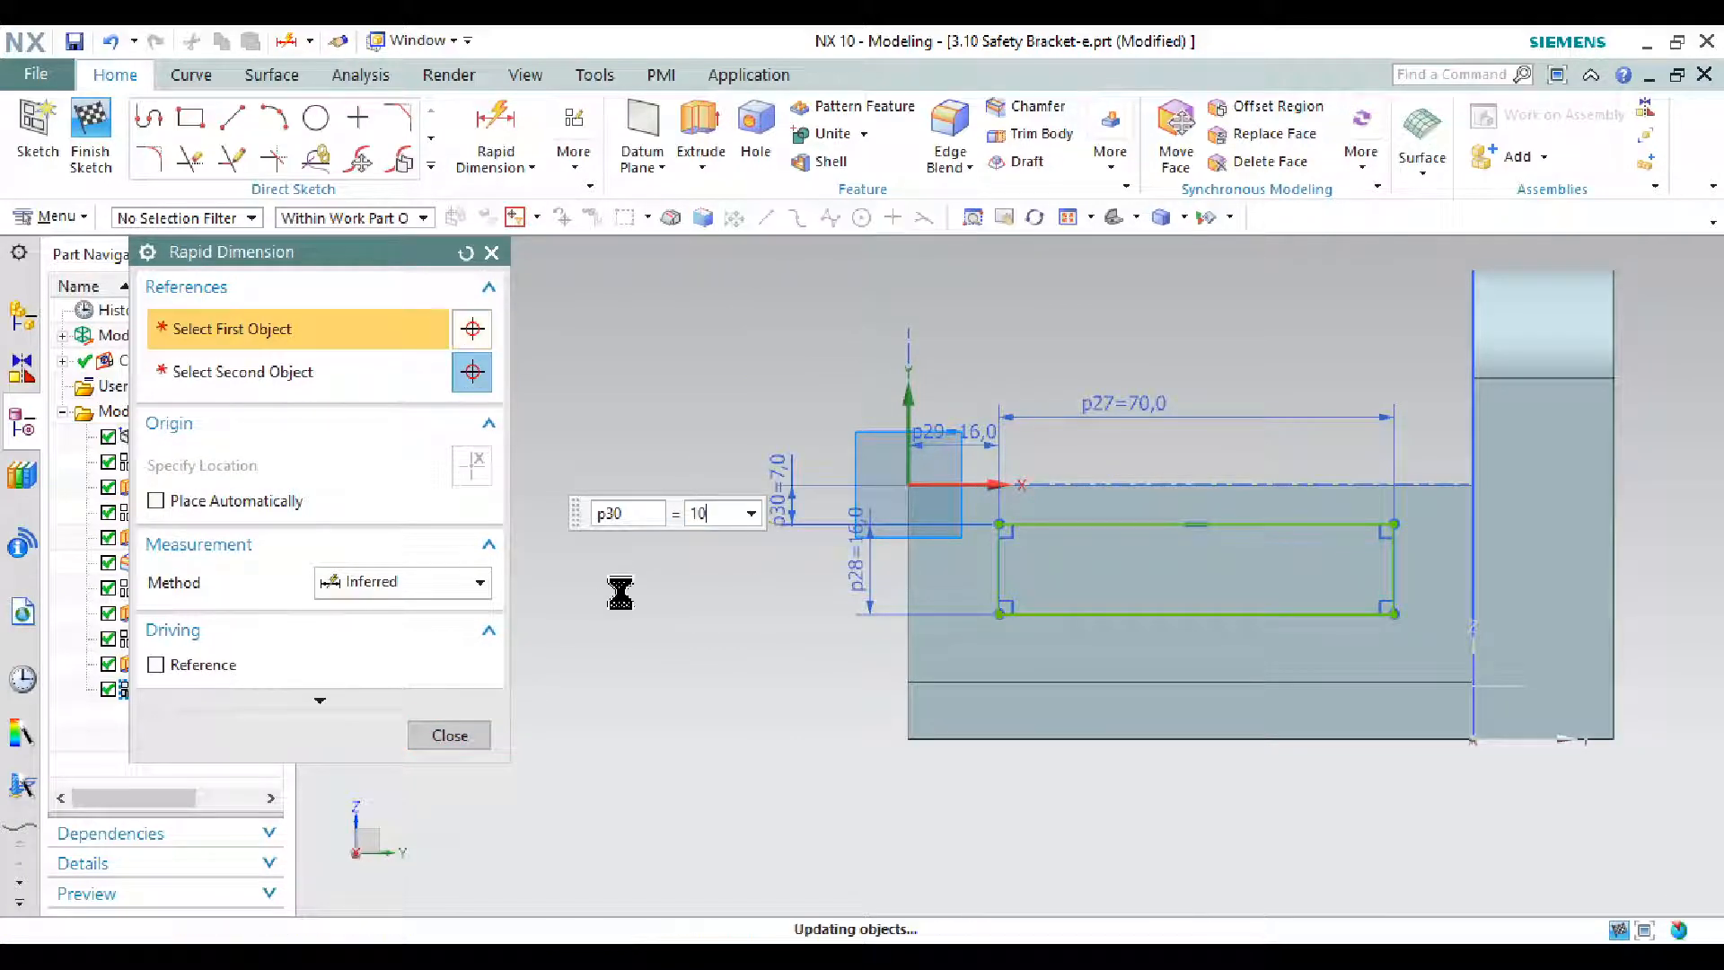
{"action": "middle_click", "coordinate": [616, 589]}
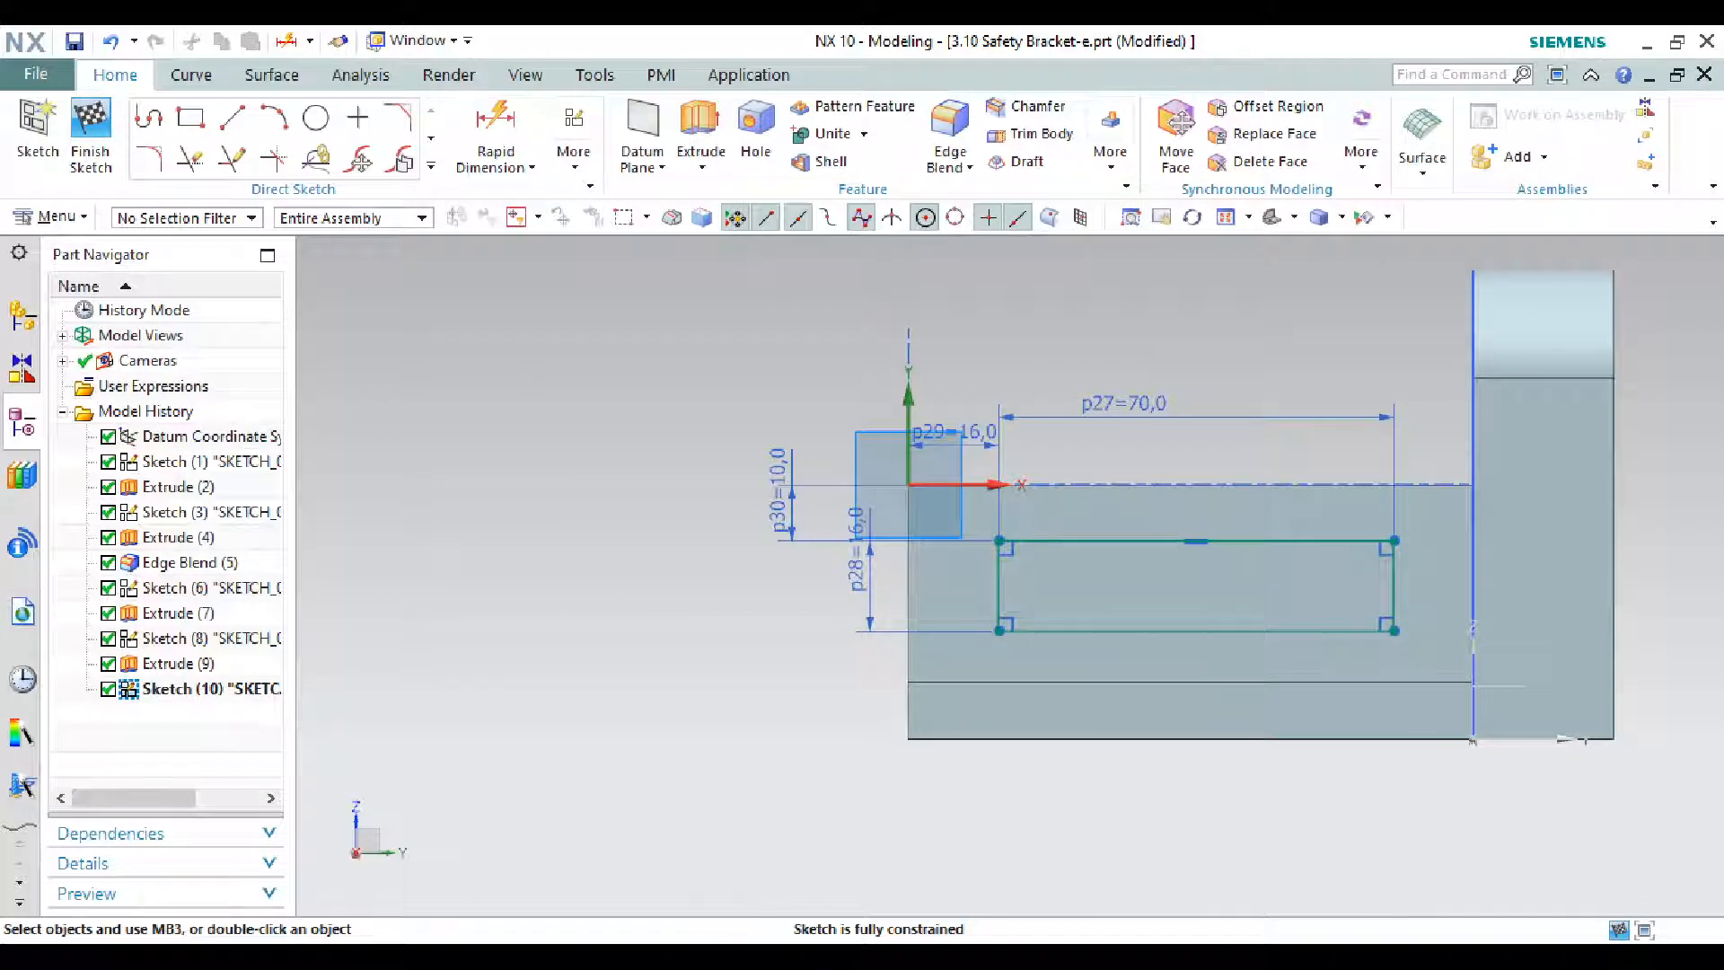
{"action": "left_click", "coordinate": [94, 157]}
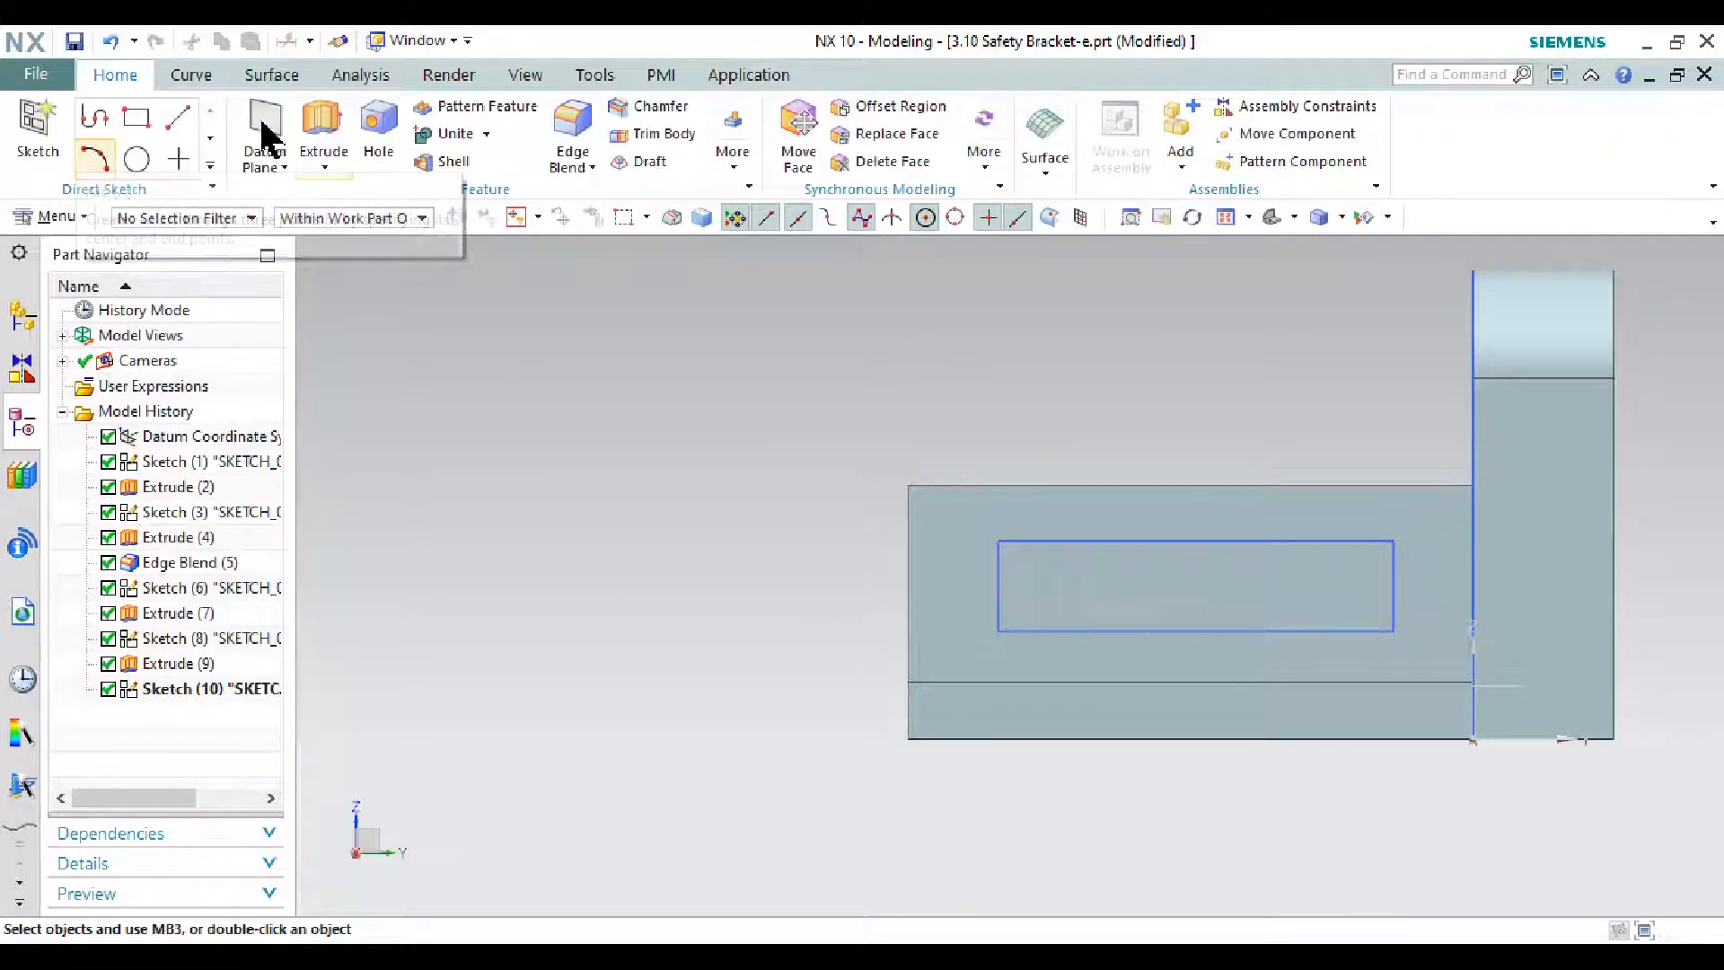
- Extrude the slot rectangle in the reversed direction with Boolean Subtract to cut the wall
{"action": "left_click", "coordinate": [320, 121]}
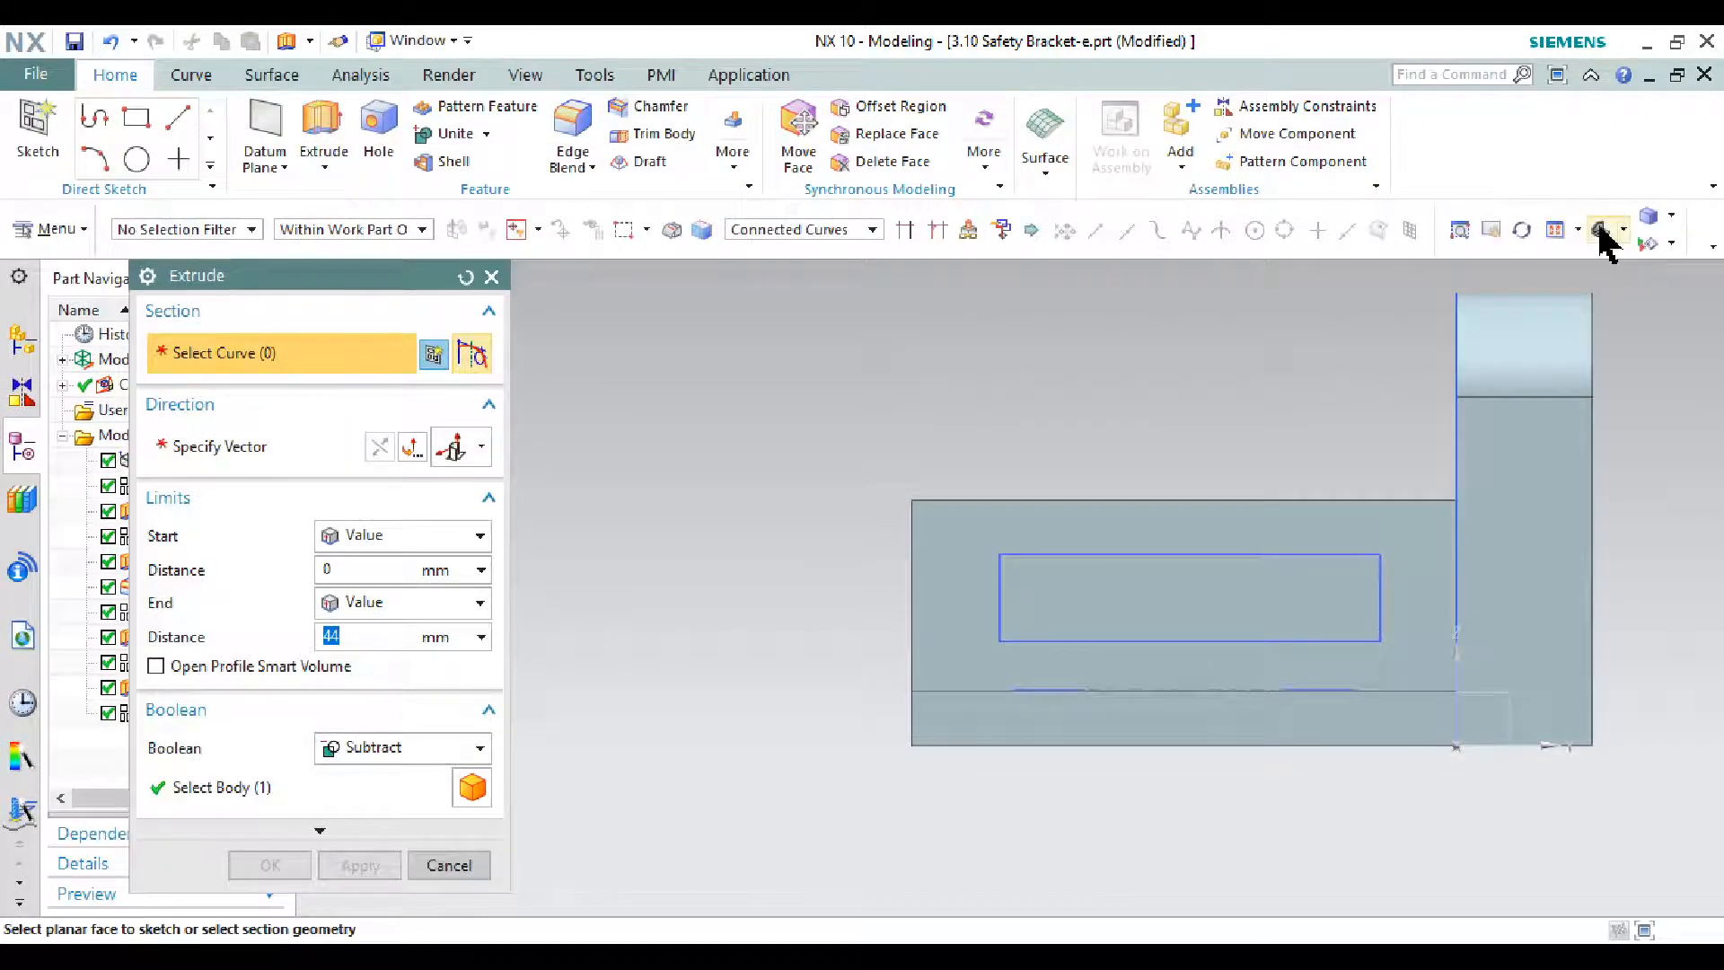
{"action": "left_click", "coordinate": [1599, 225]}
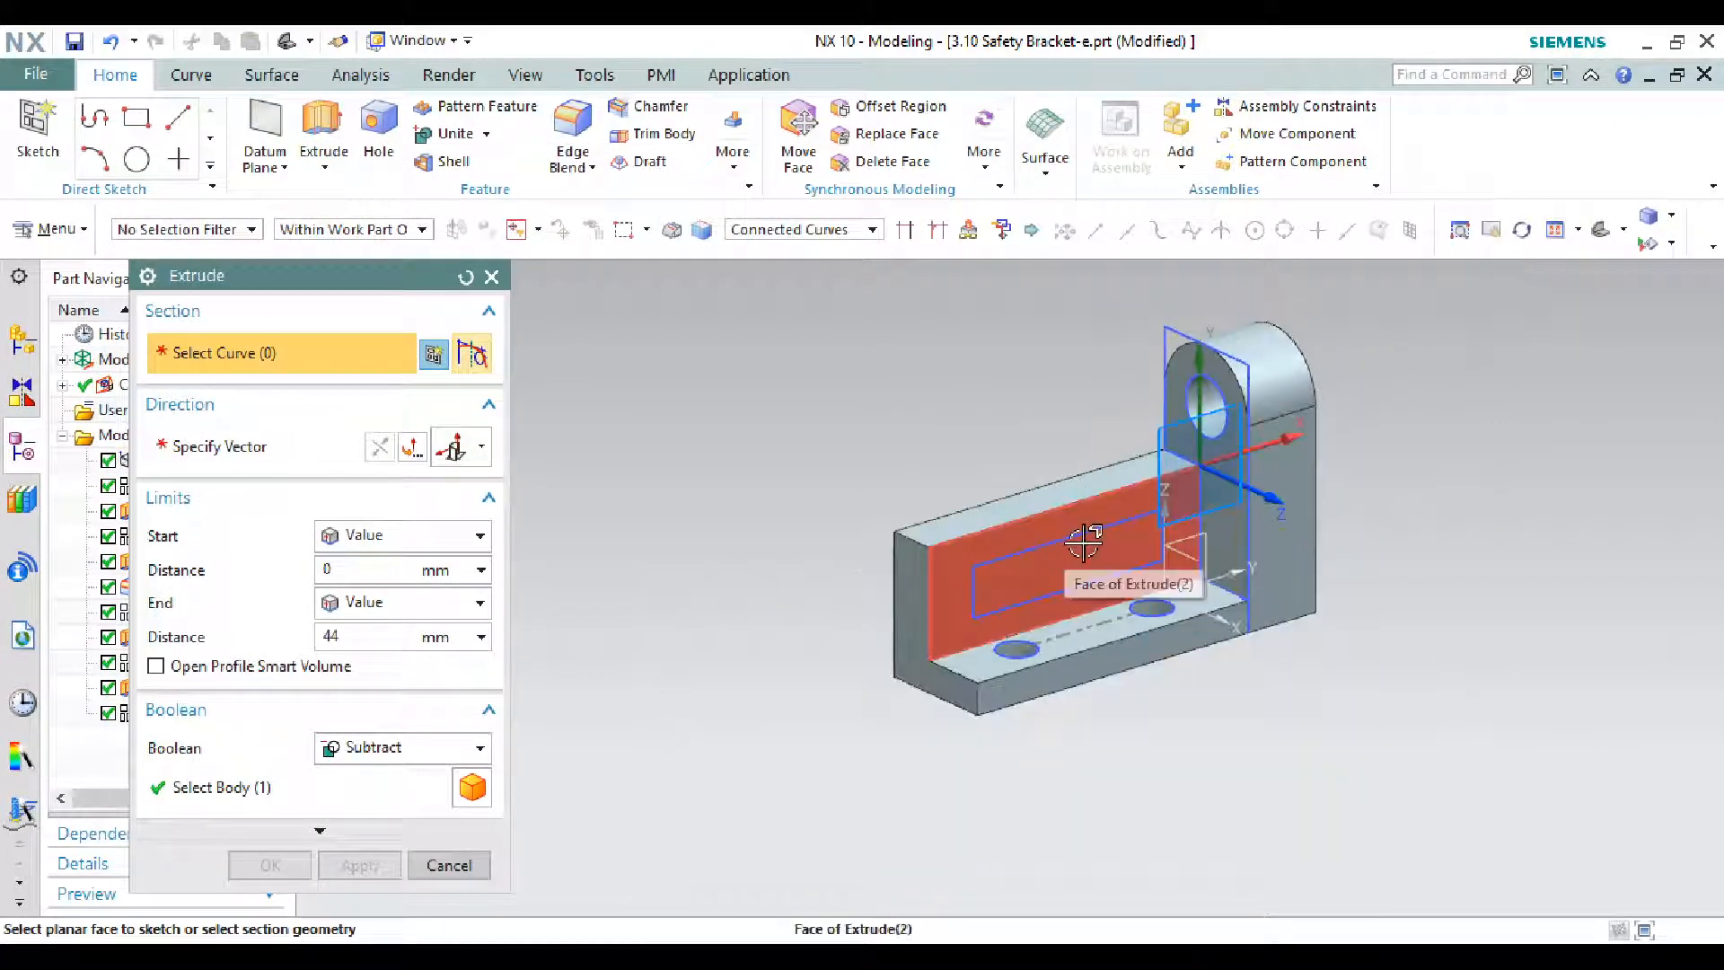
{"action": "left_click", "coordinate": [1085, 534]}
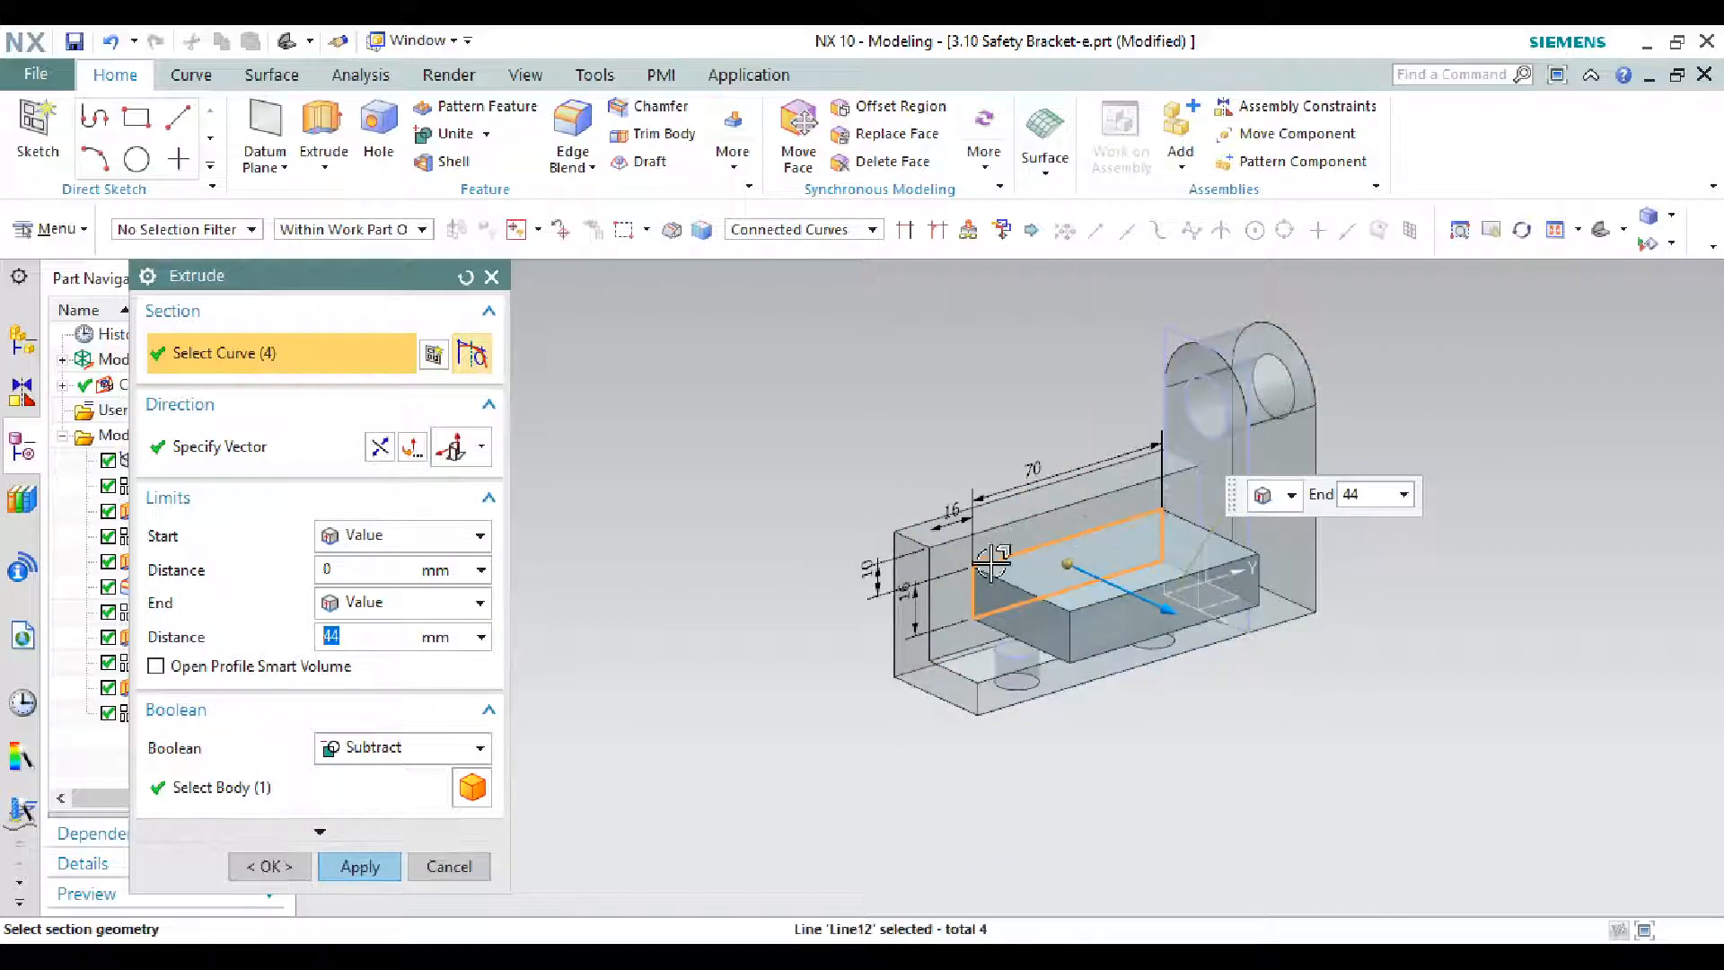
{"action": "left_click", "coordinate": [381, 447]}
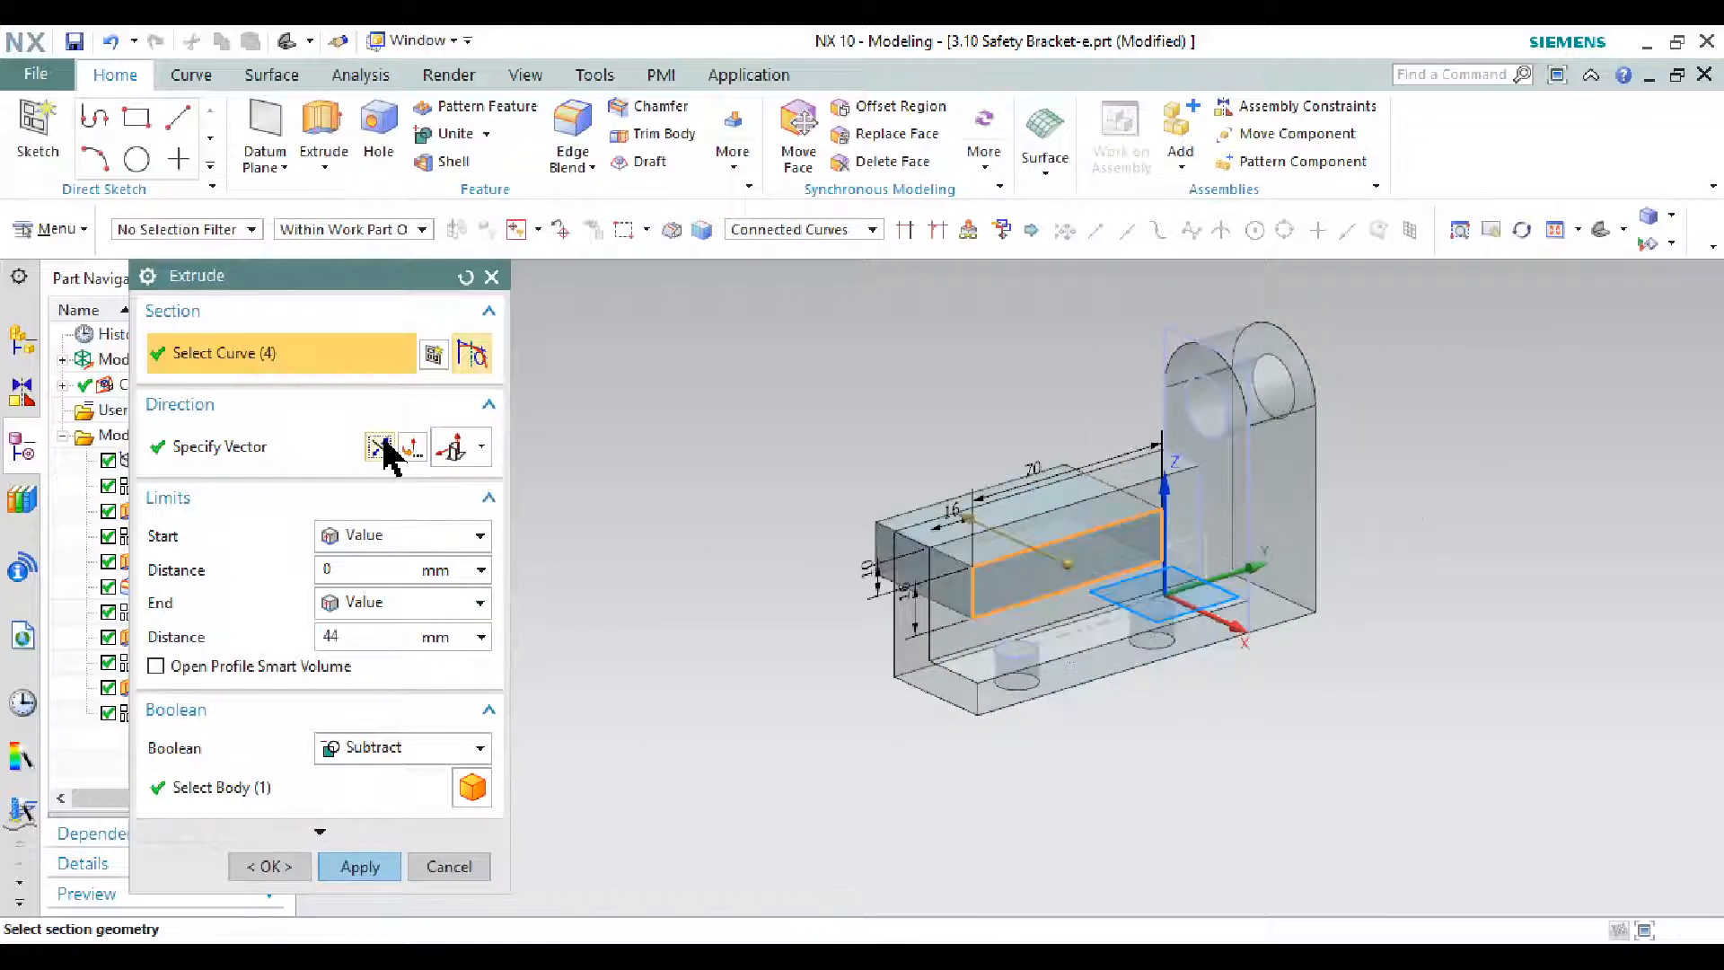
{"action": "left_click", "coordinate": [359, 866]}
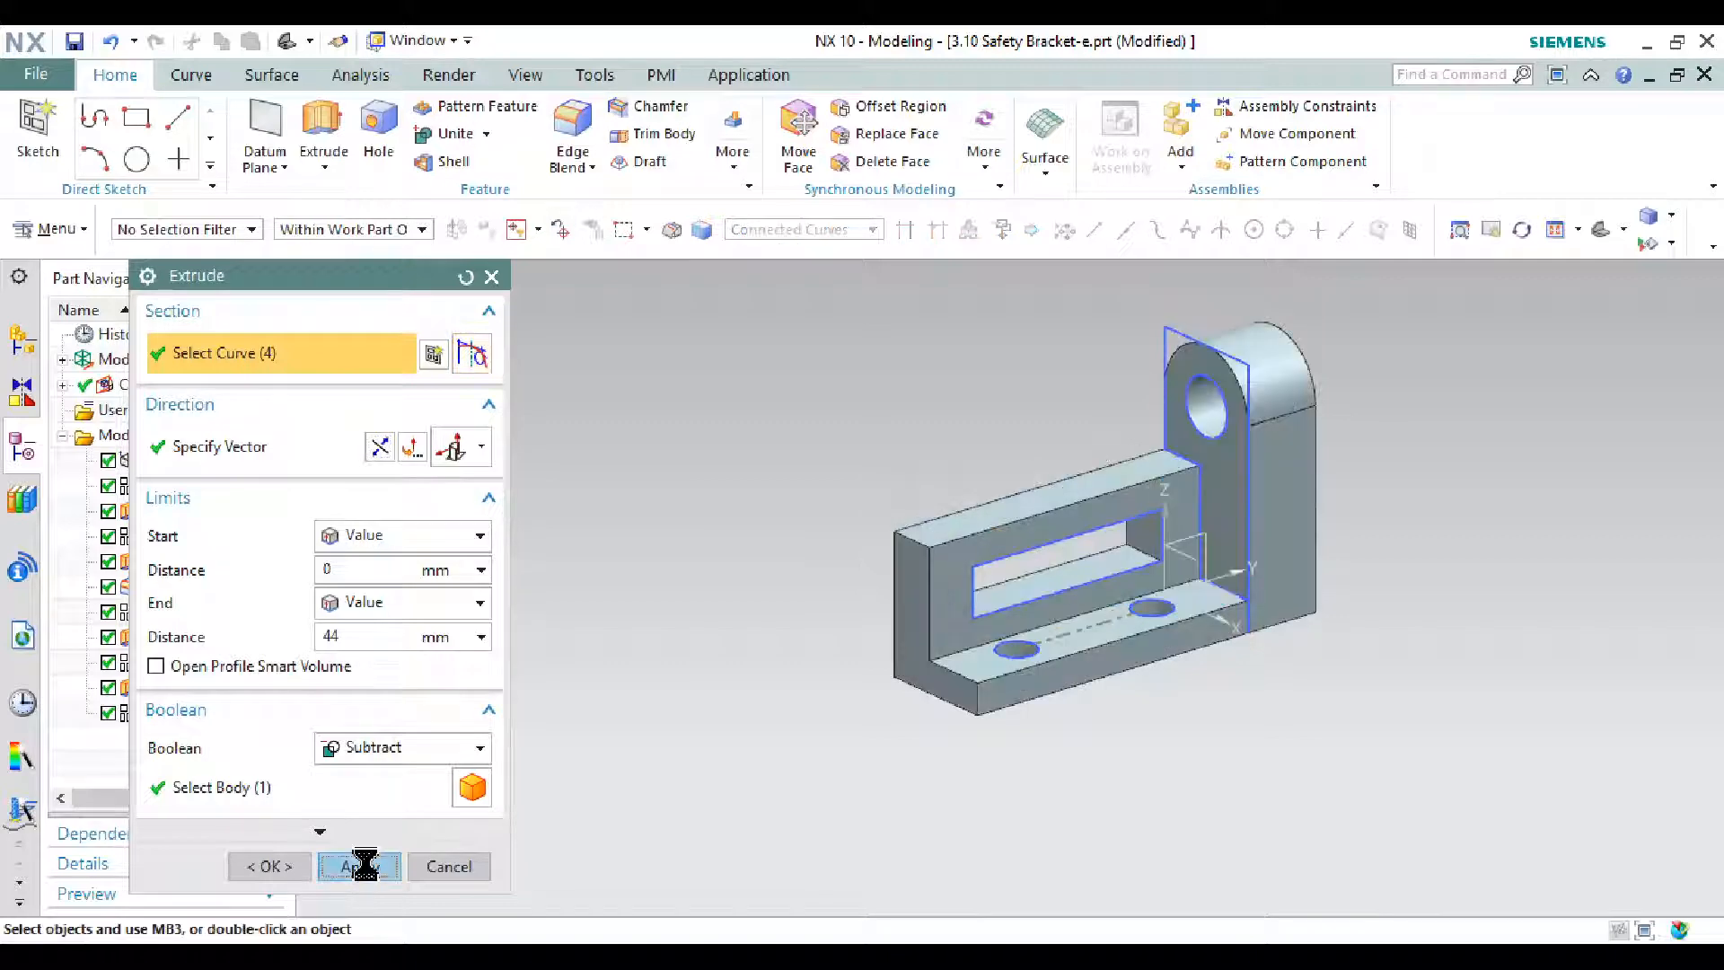
{"action": "key", "text": "alt+Tab"}
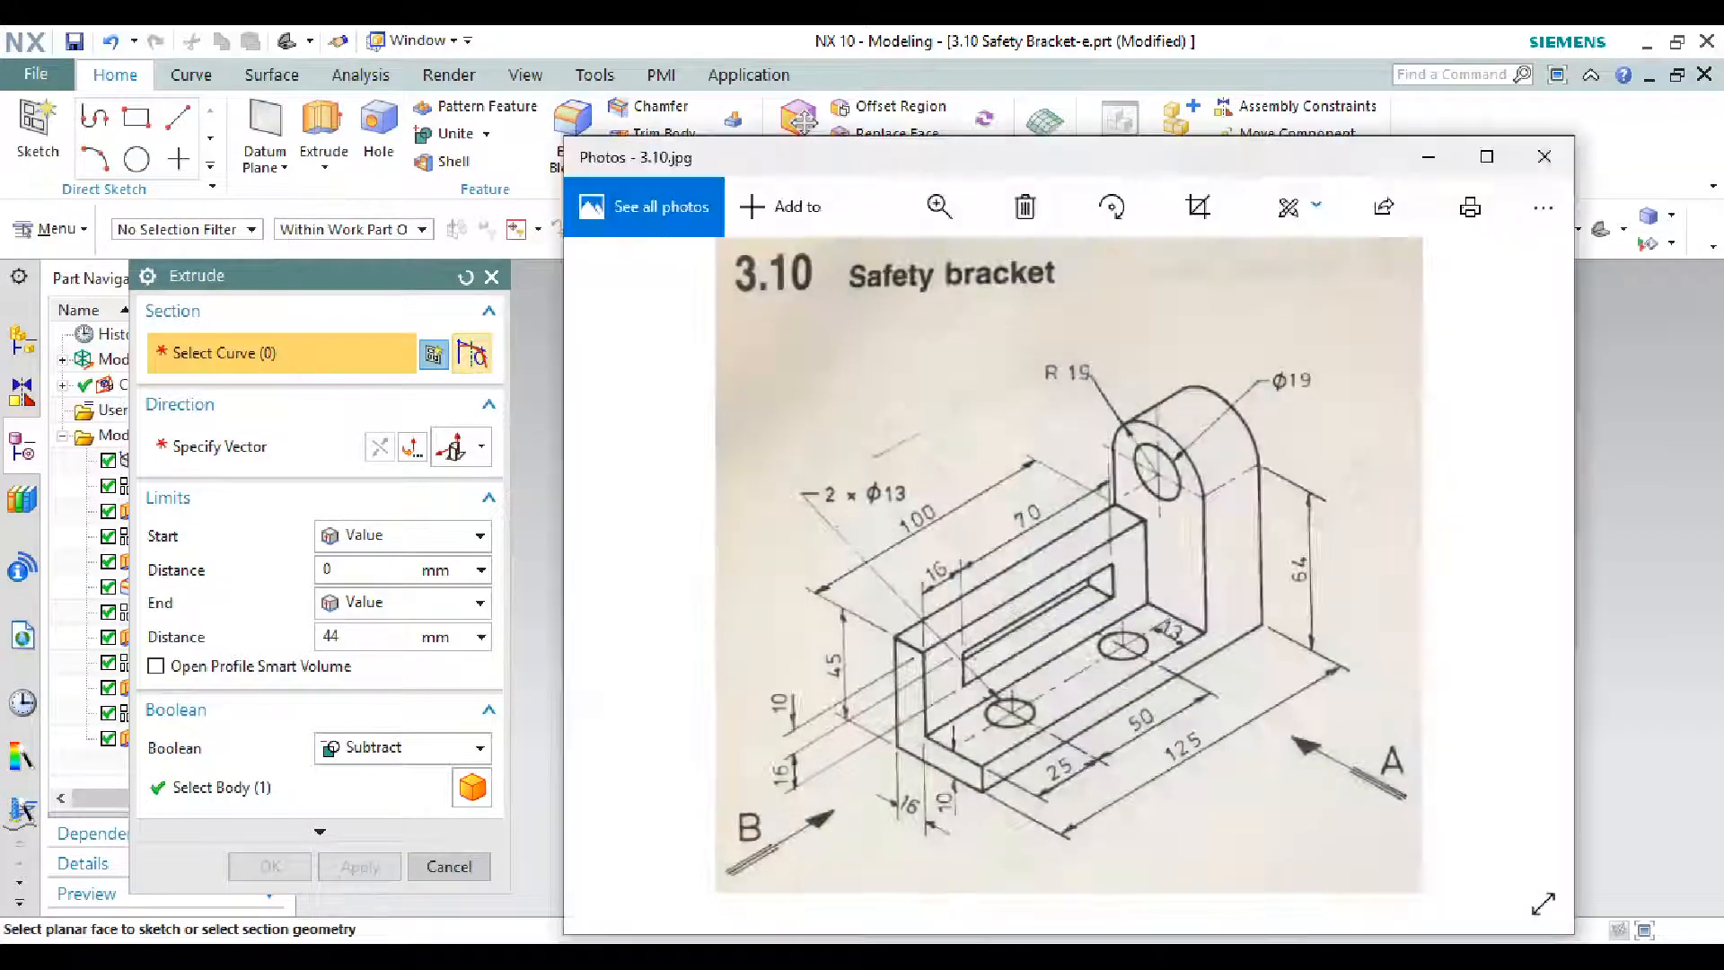
{"action": "key", "text": "alt+Tab"}
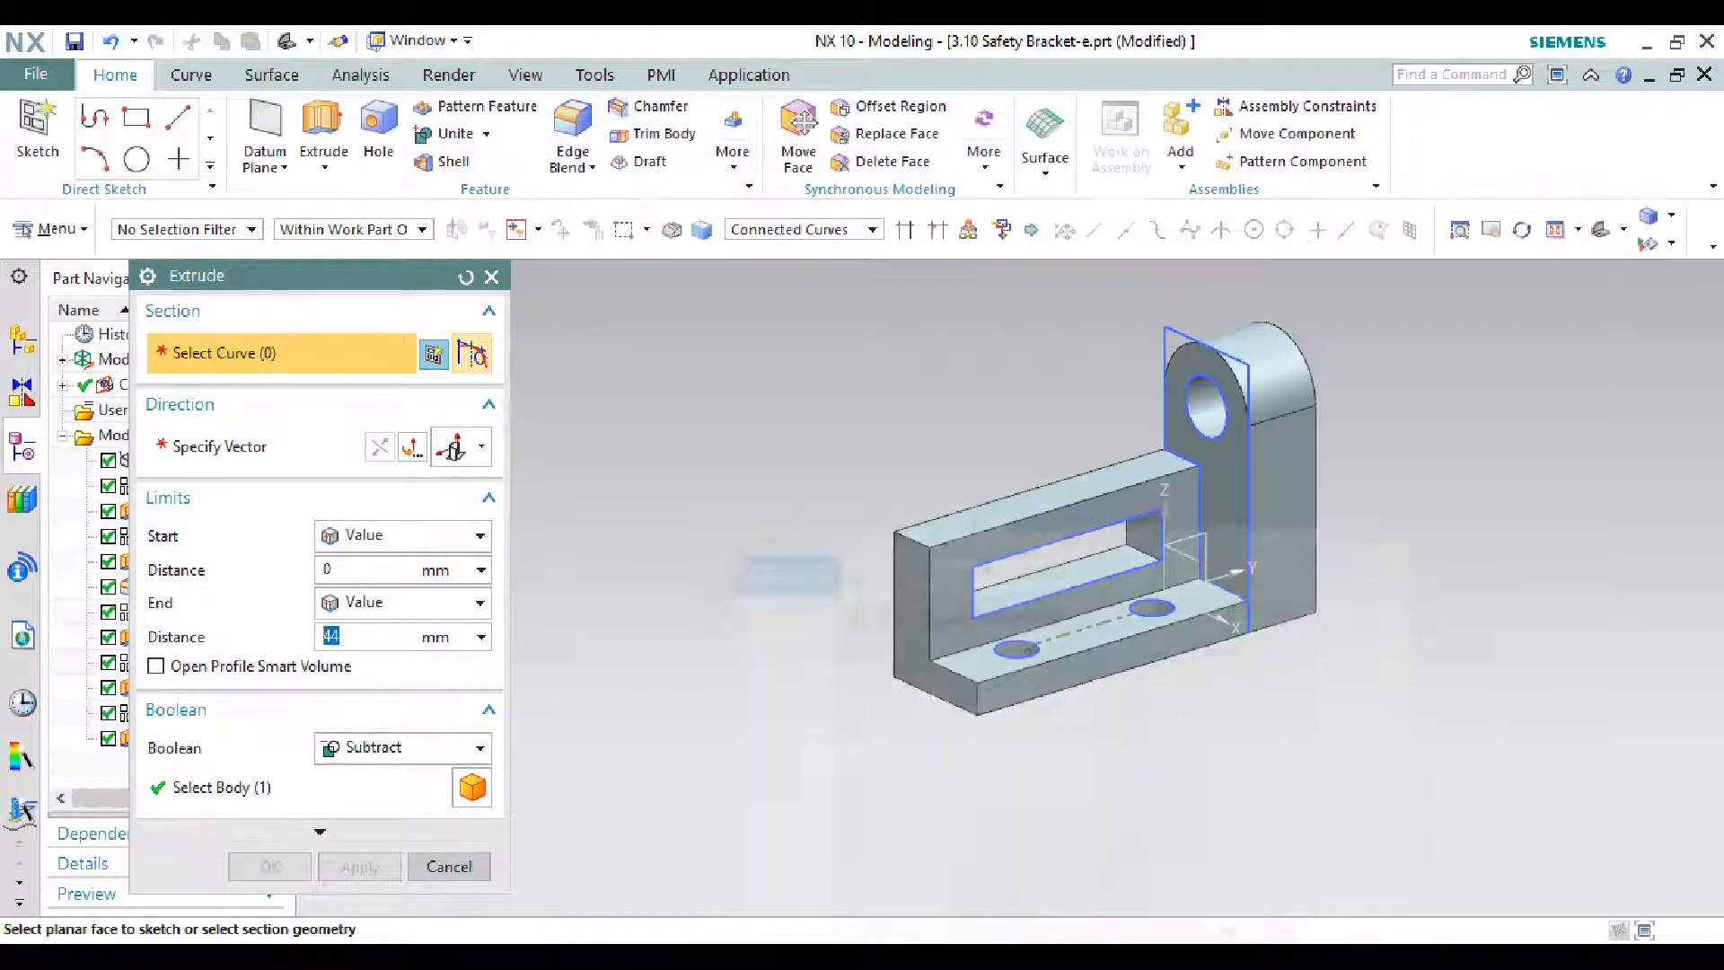
{"action": "left_click", "coordinate": [448, 867]}
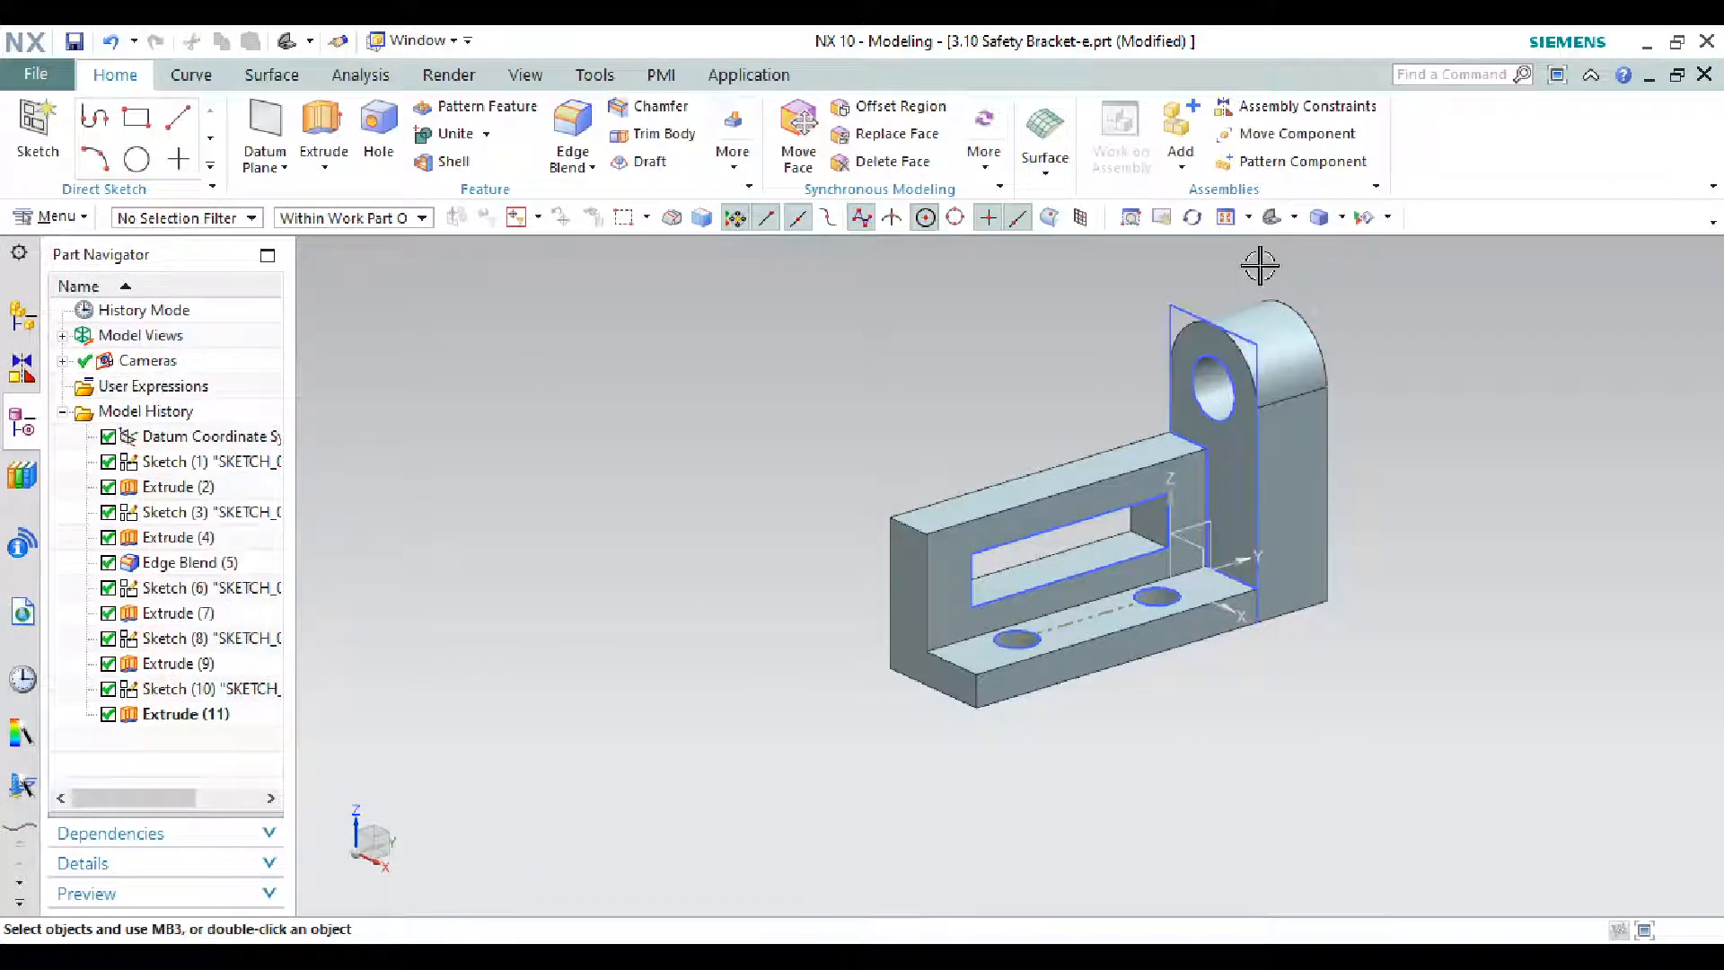
- Hide the wall, outer, slot, base-hole and lug-hole sketches with Ctrl+B
{"action": "left_click", "coordinate": [1191, 308]}
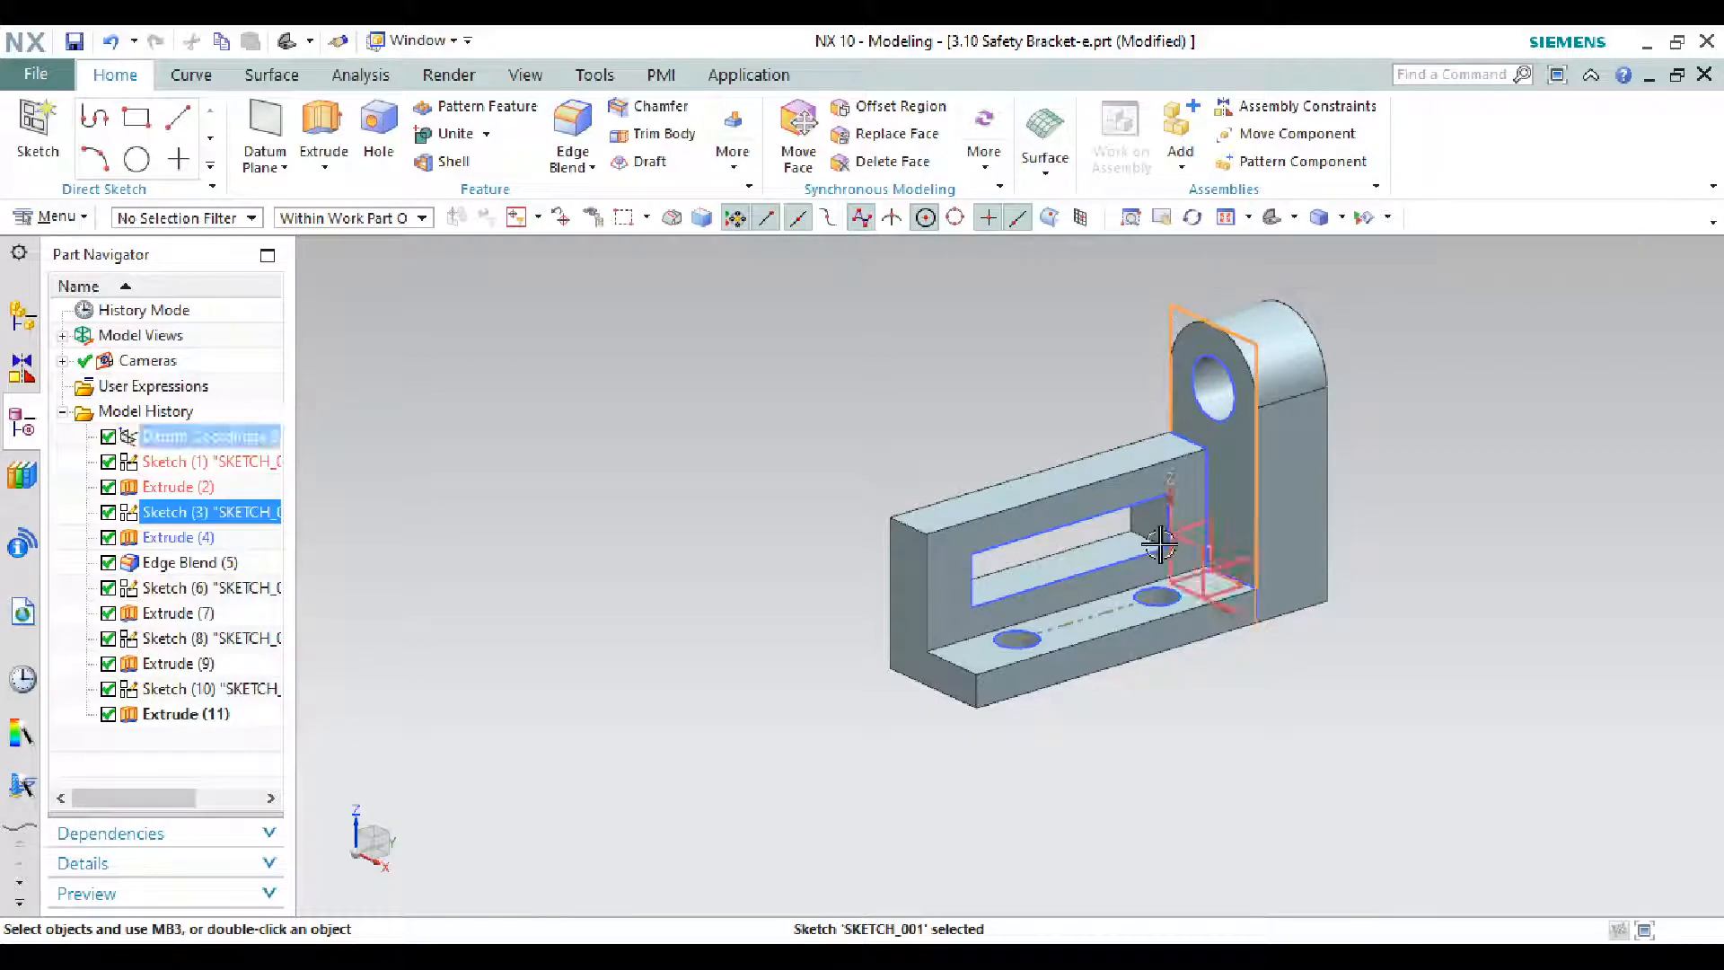
{"action": "scroll", "coordinate": [1215, 466], "scroll_direction": "up", "scroll_amount": 5}
{"action": "left_click", "coordinate": [1188, 451]}
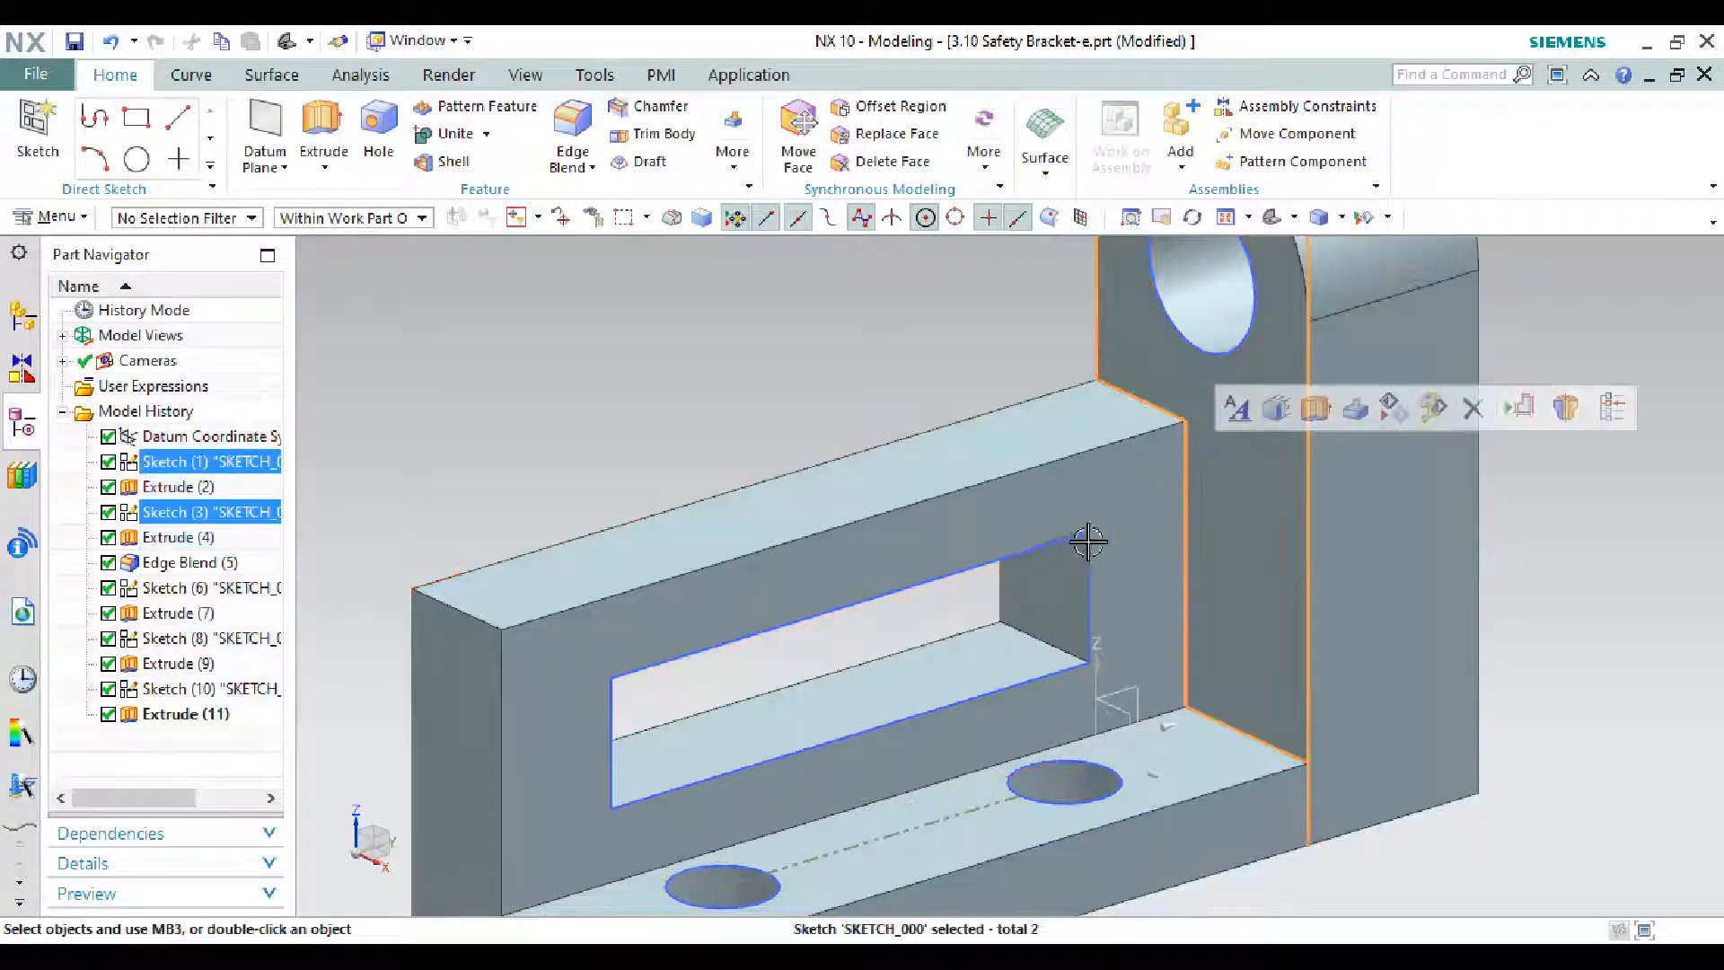
{"action": "left_click", "coordinate": [1068, 542]}
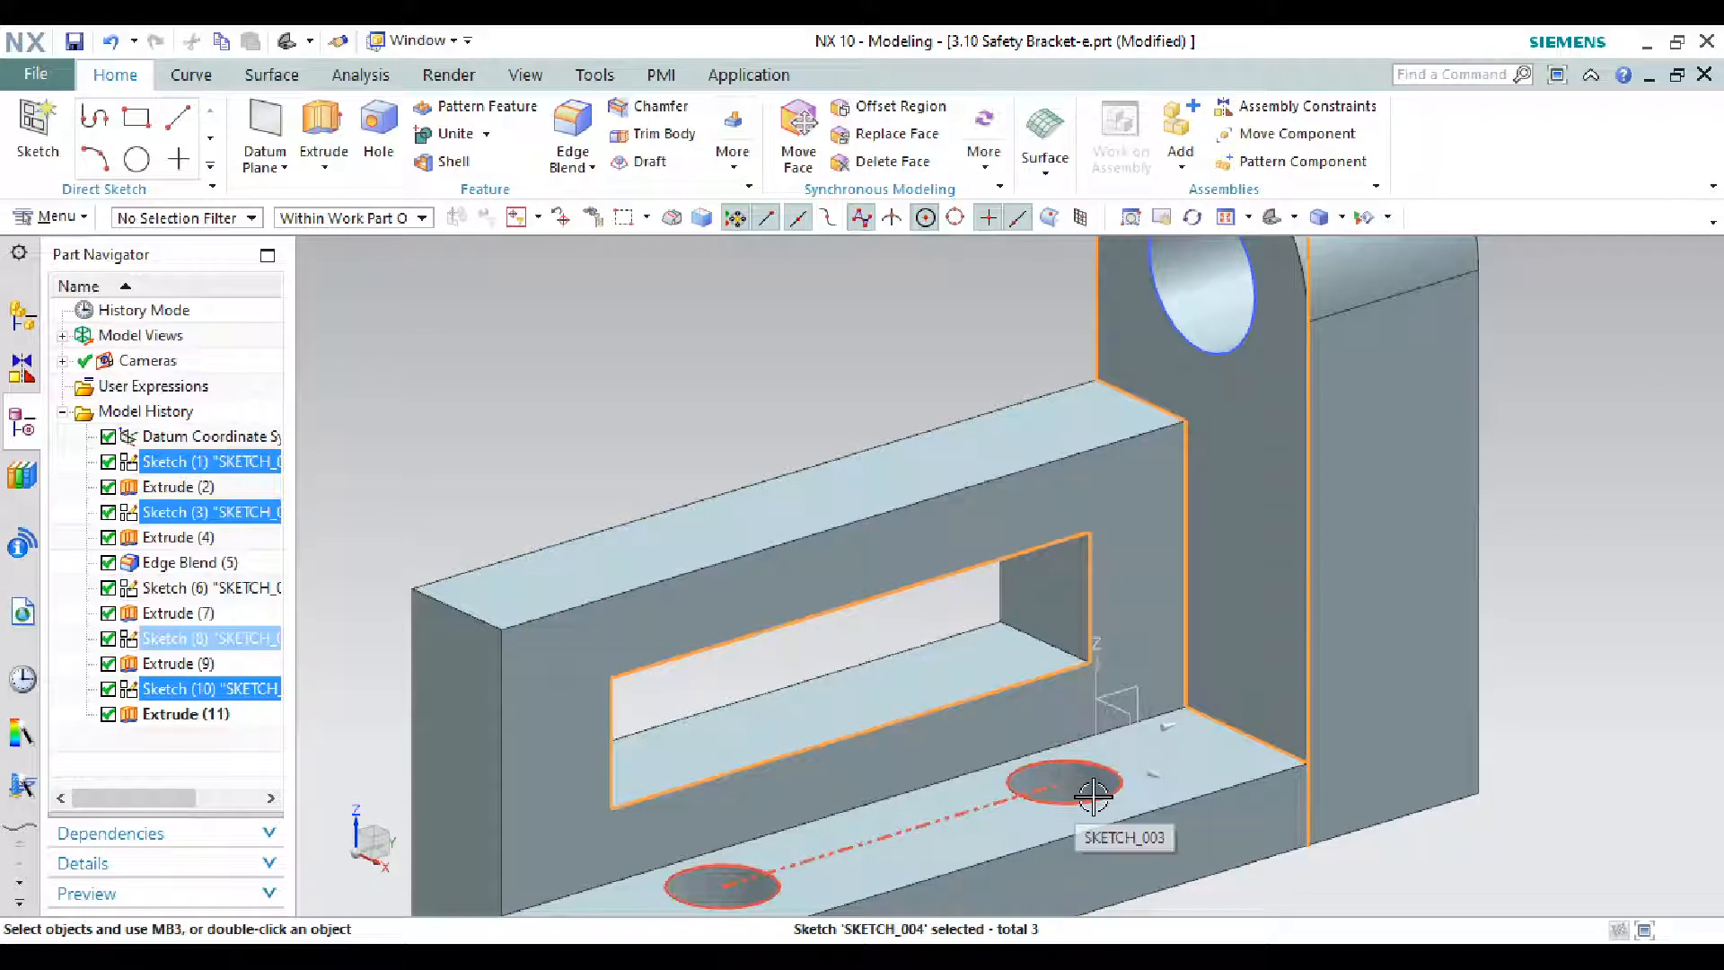
{"action": "left_click", "coordinate": [1064, 803]}
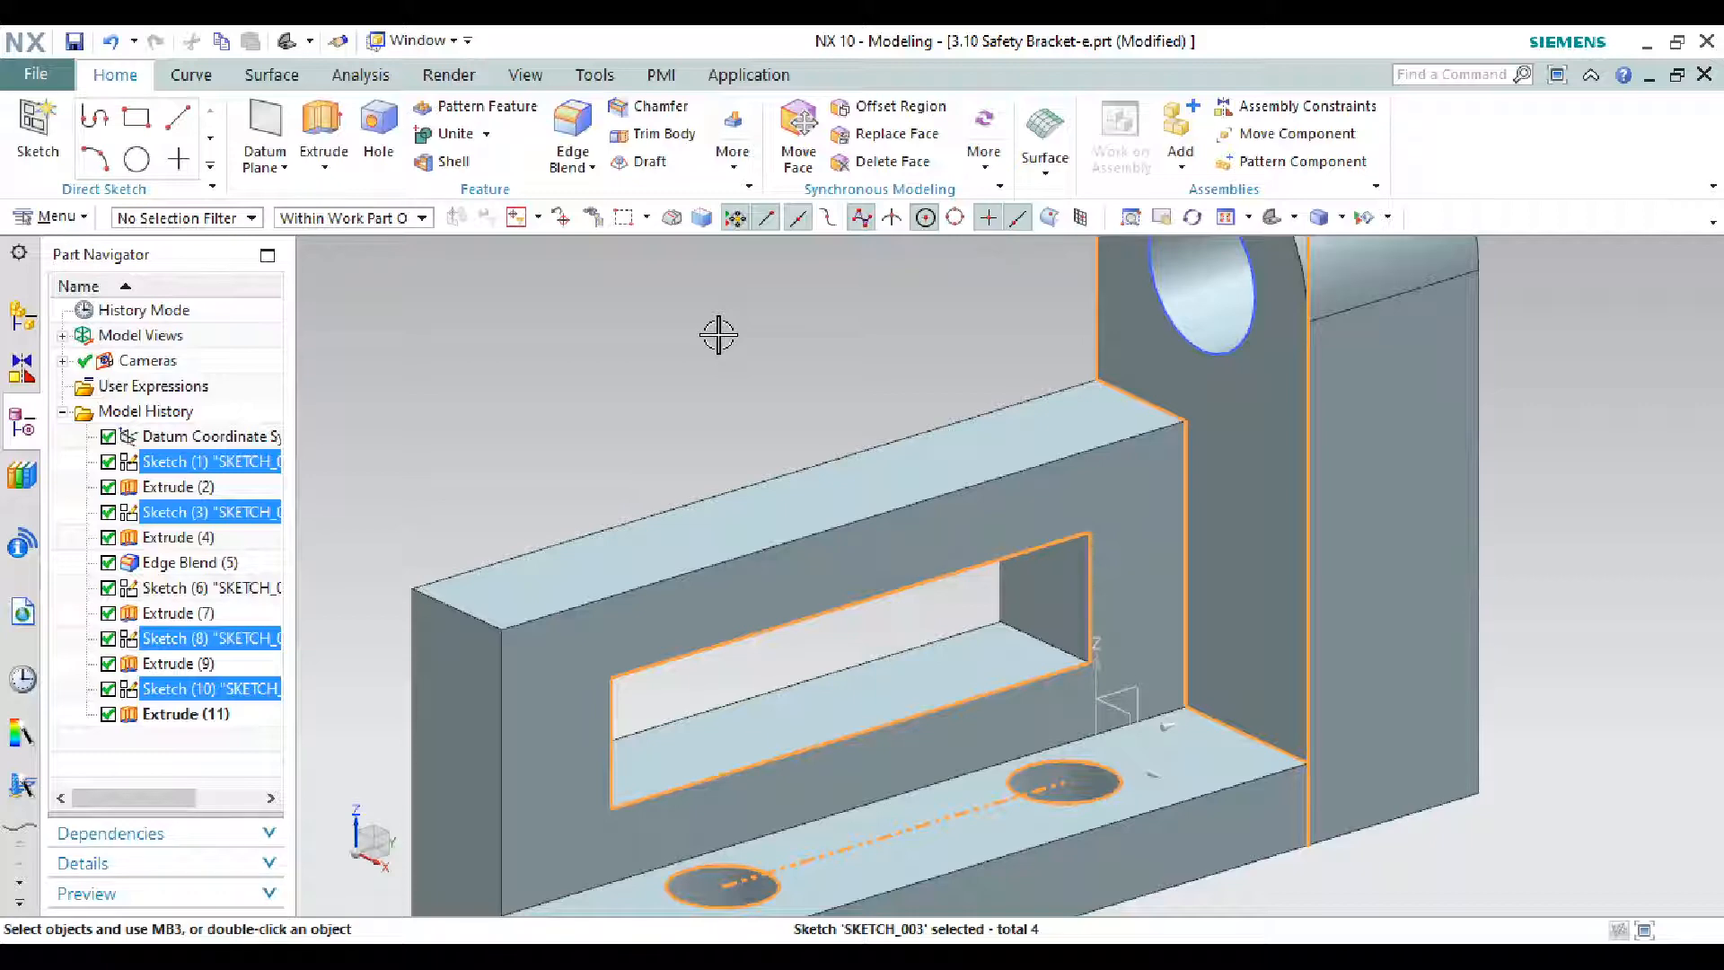
{"action": "key", "text": "ctrl+b"}
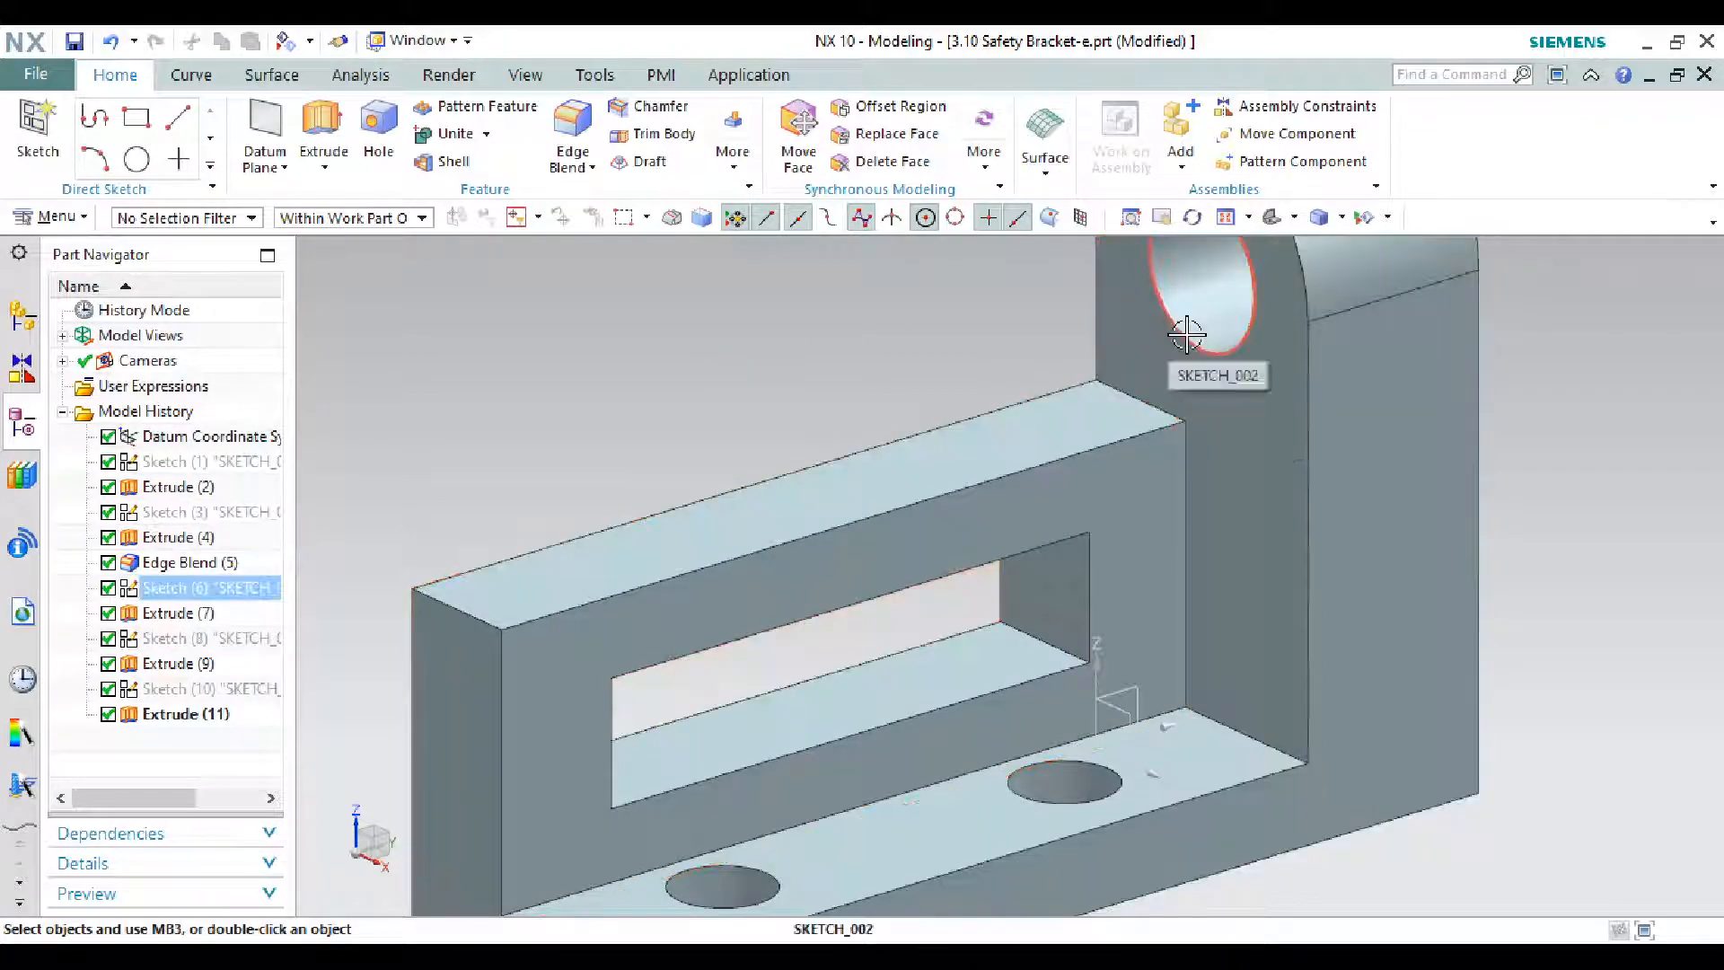
{"action": "left_click", "coordinate": [1186, 334]}
{"action": "key", "text": "ctrl+b"}
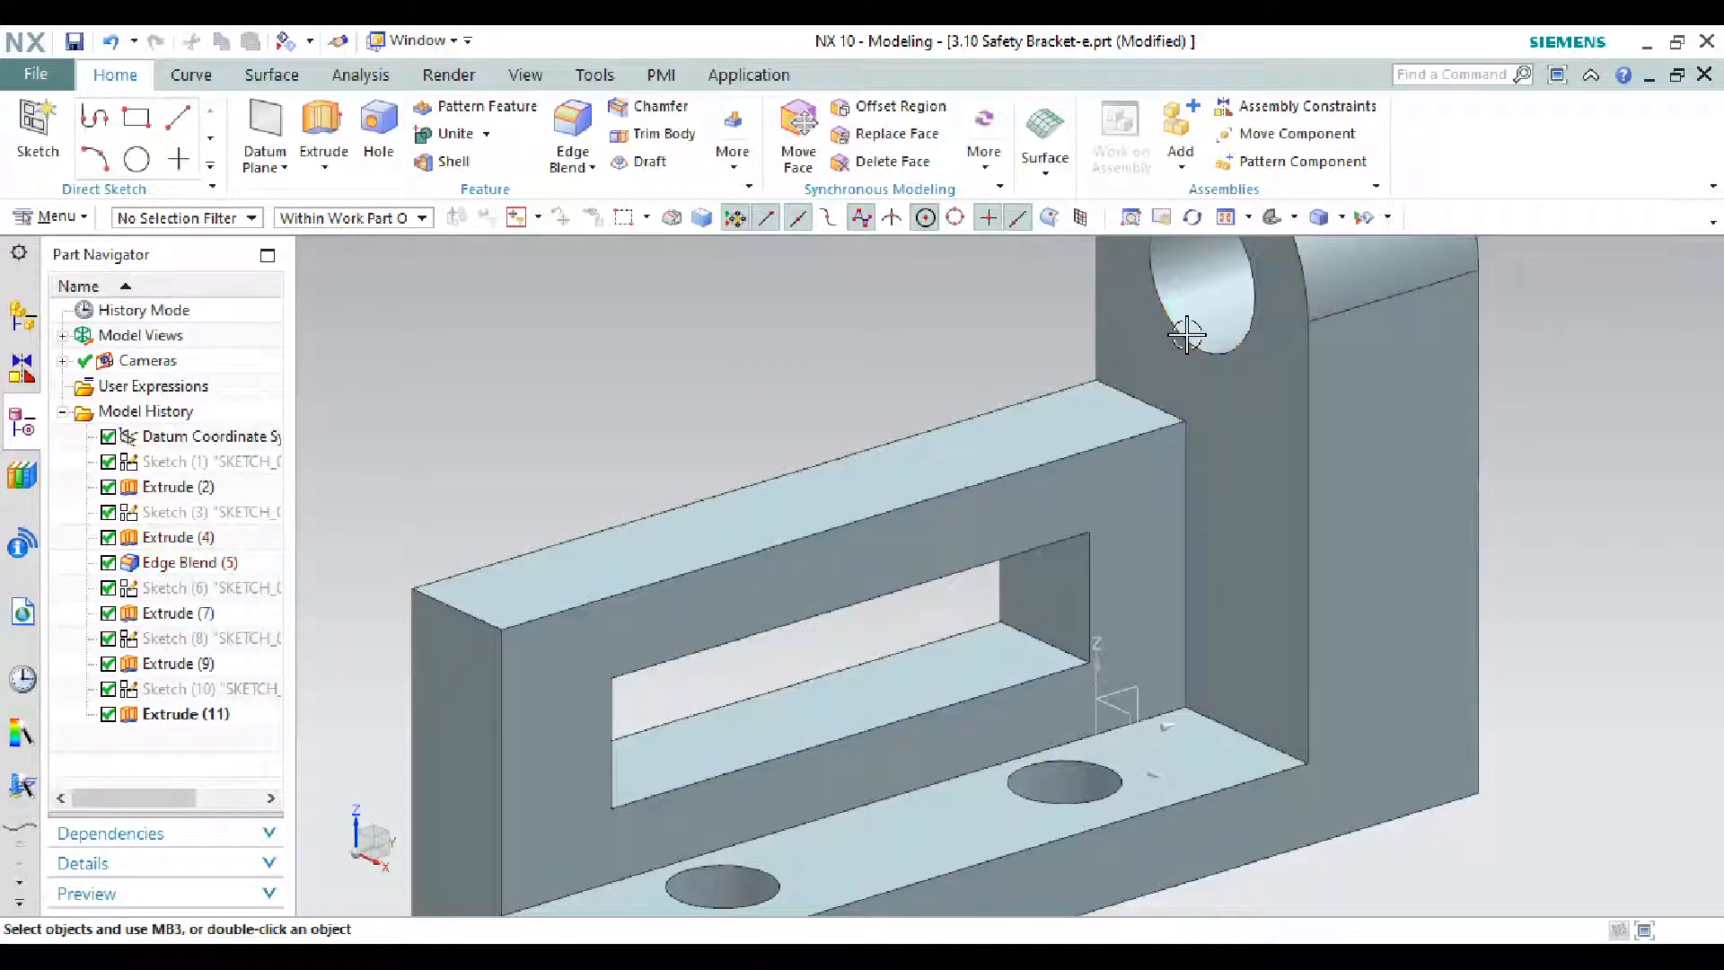
{"action": "scroll", "coordinate": [1202, 339], "scroll_direction": "down", "scroll_amount": 5}
{"action": "scroll", "coordinate": [1071, 304], "scroll_direction": "up", "scroll_amount": 2}
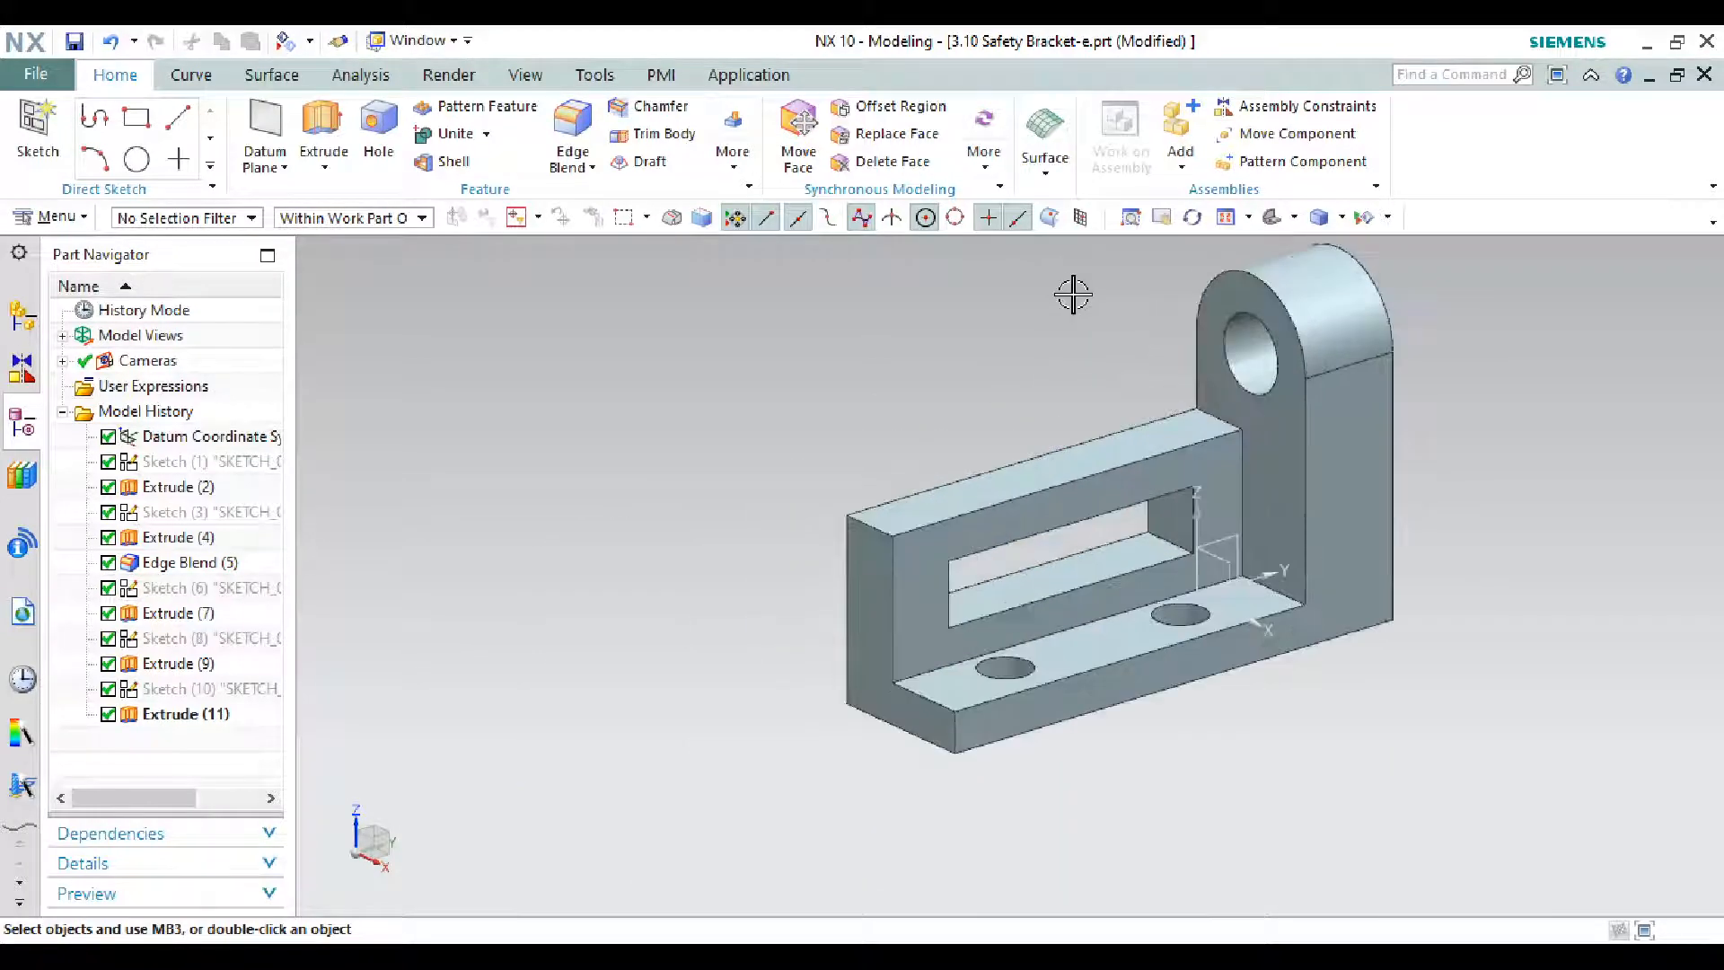
- Turn on True Shading and try a teal glossy plastic global material
{"action": "left_click", "coordinate": [449, 76]}
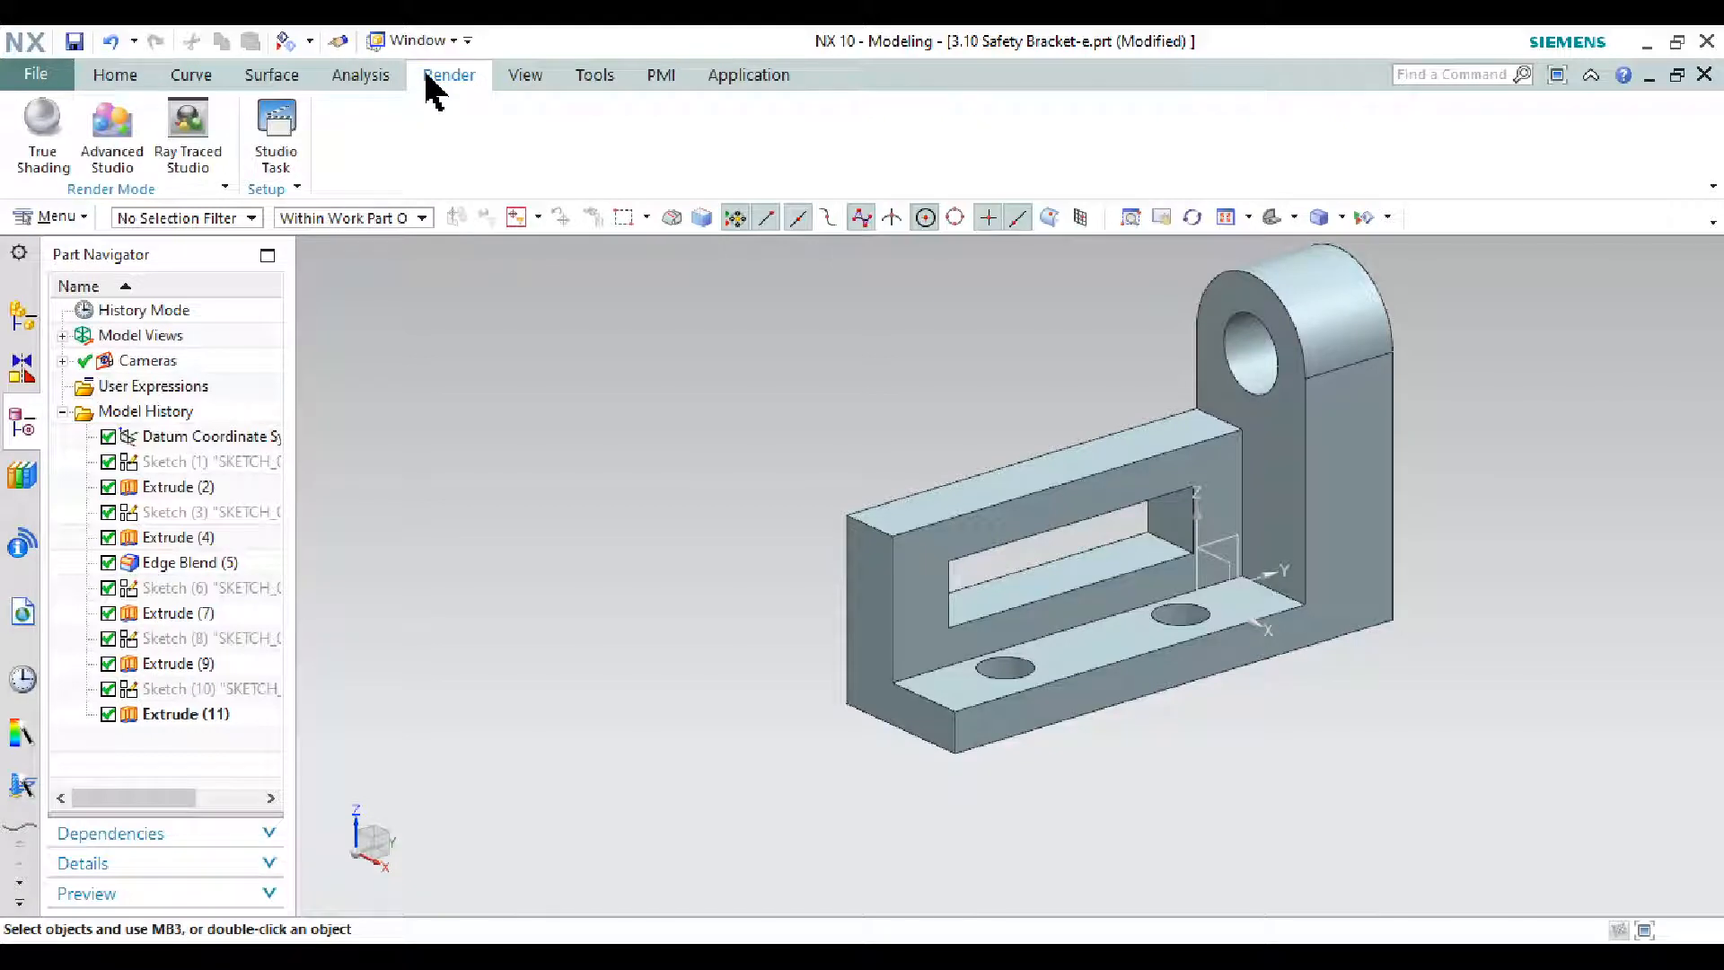
{"action": "left_click", "coordinate": [50, 126]}
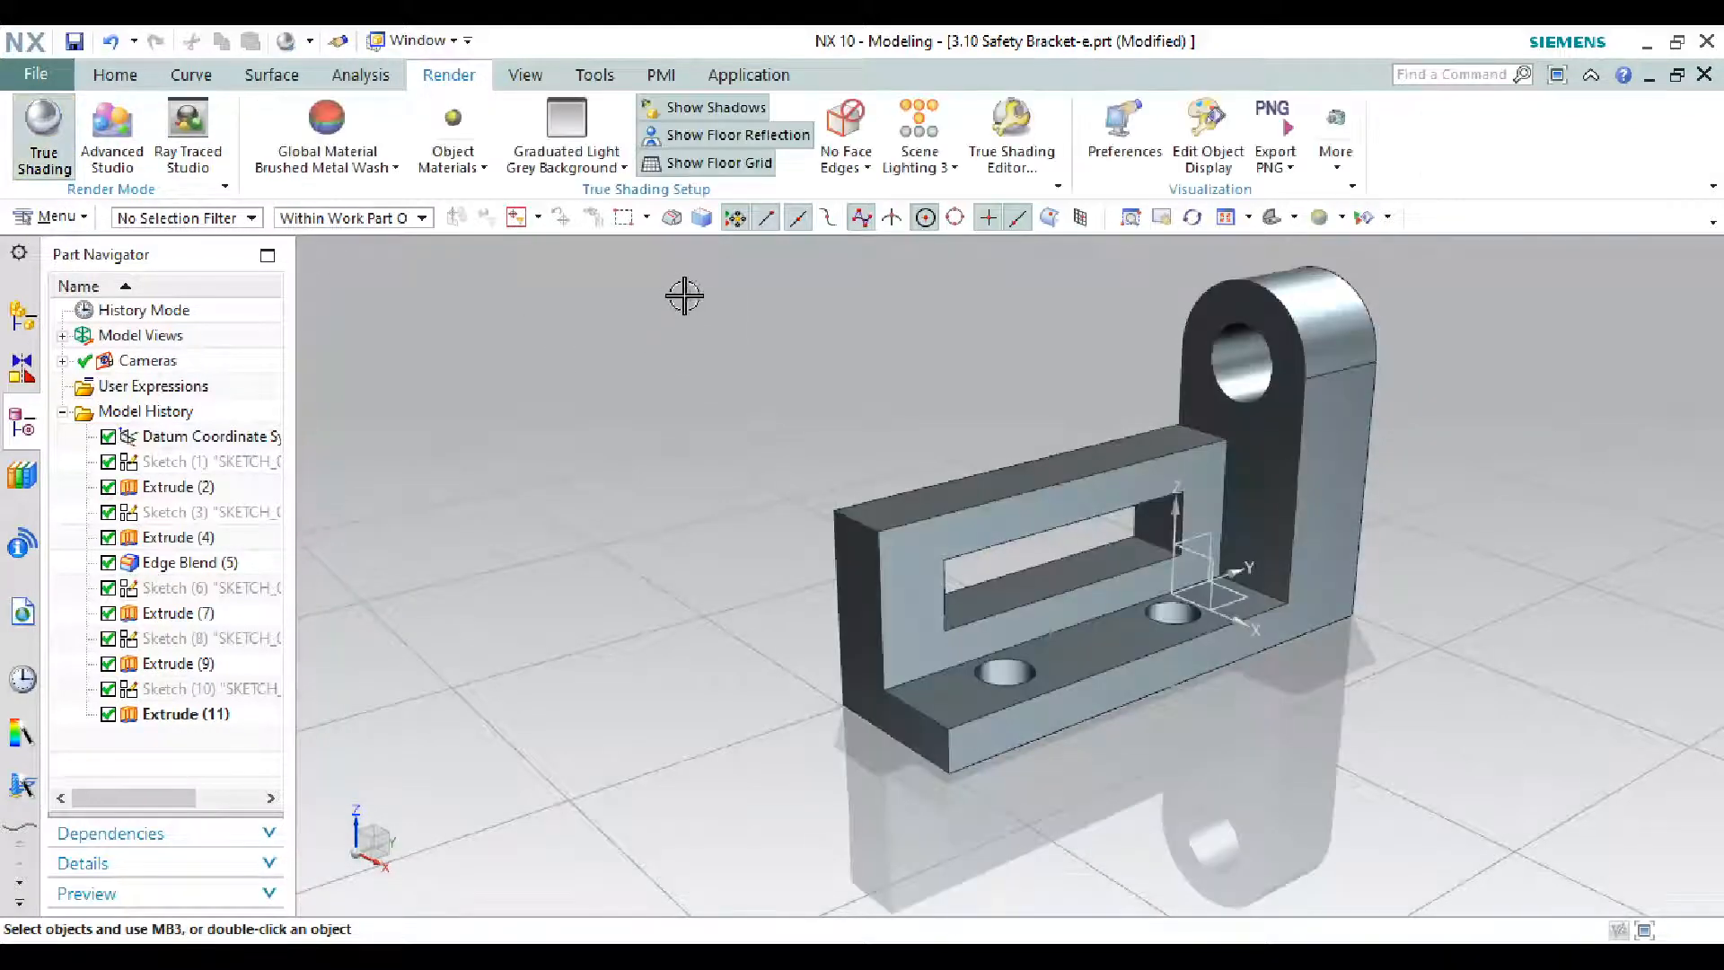
{"action": "left_click", "coordinate": [327, 177]}
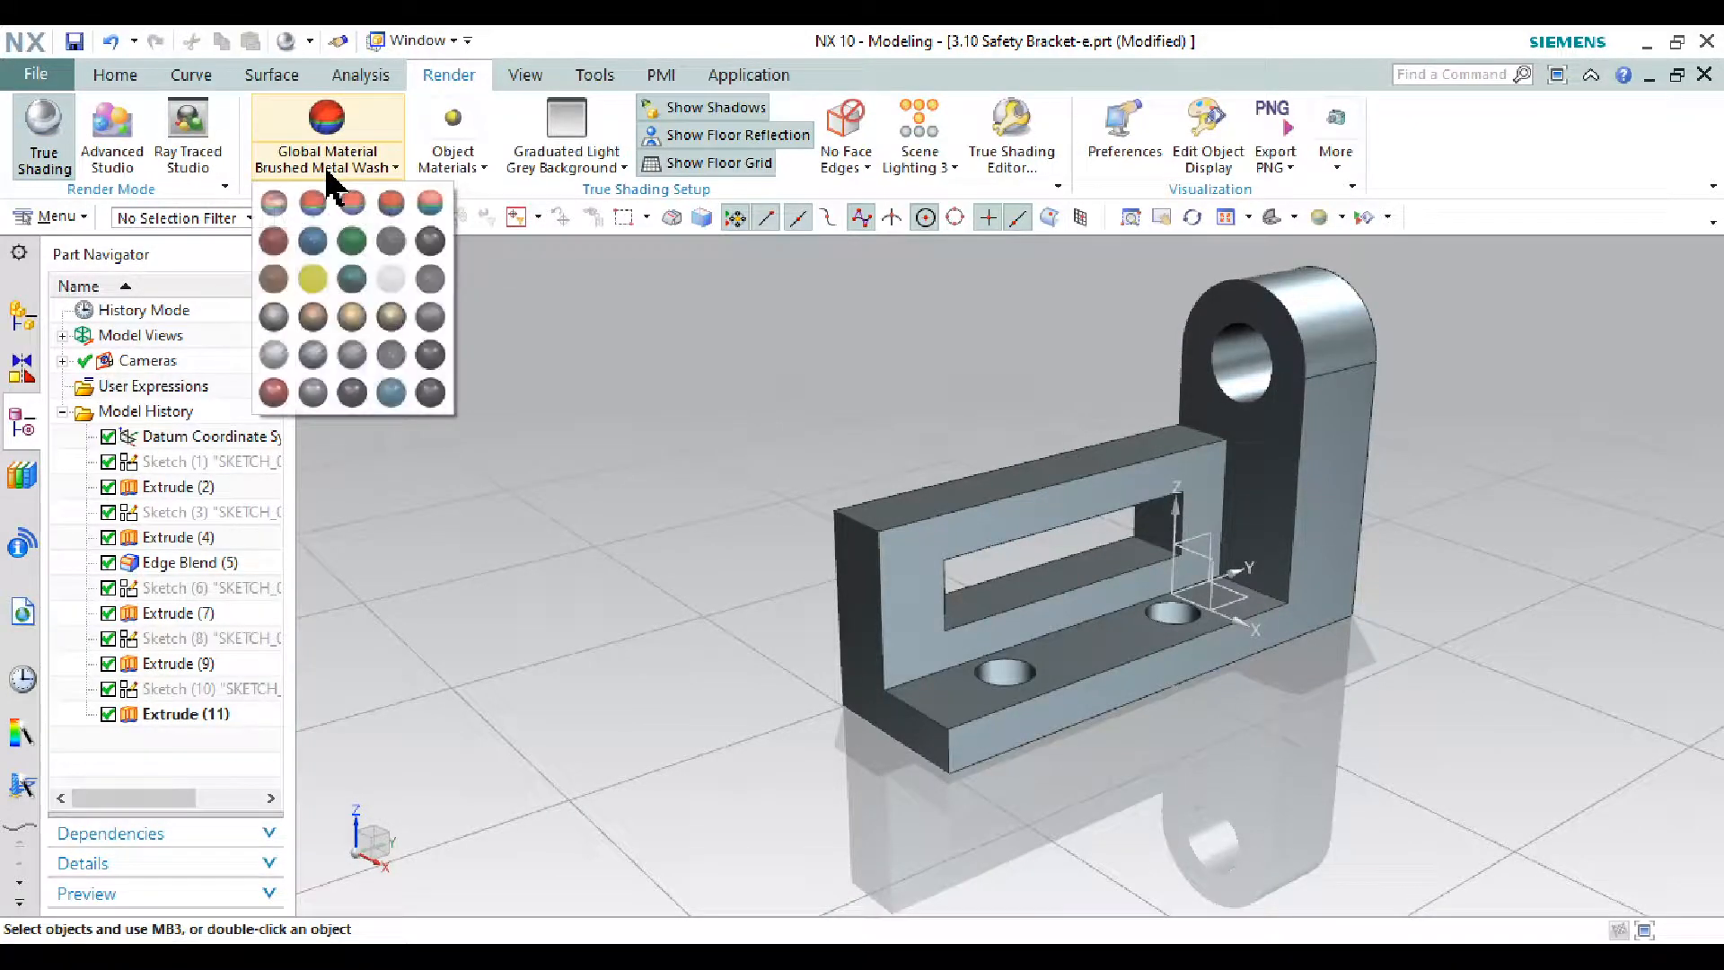
{"action": "left_click", "coordinate": [353, 280]}
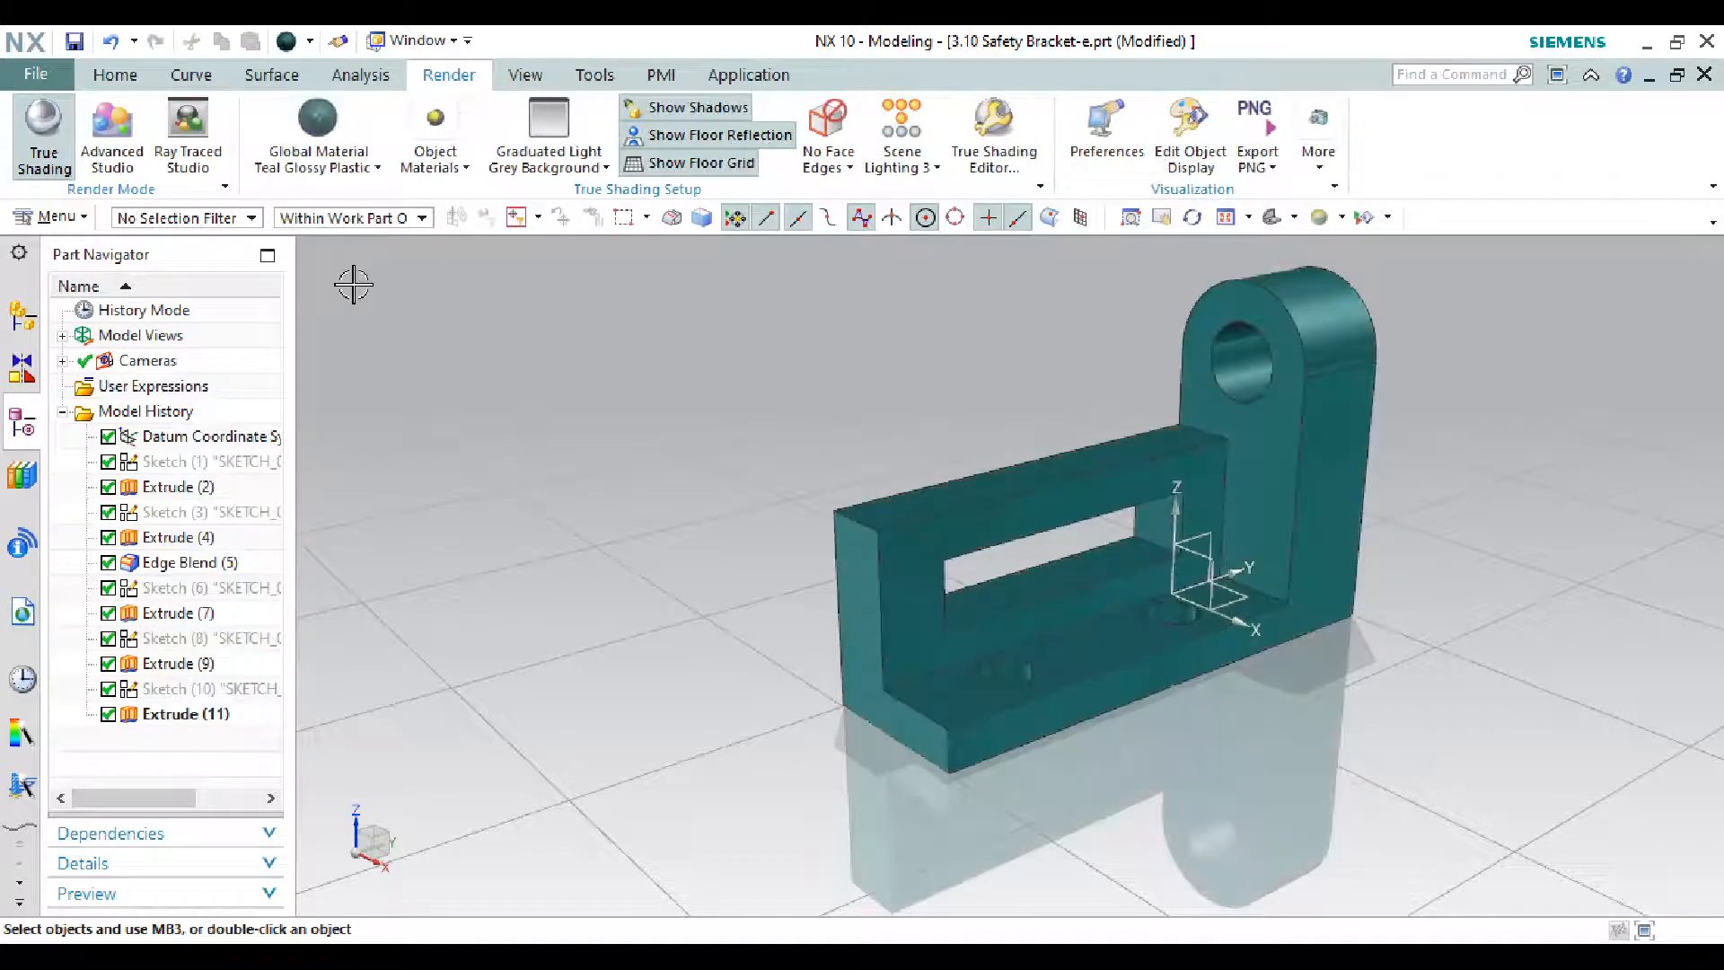
- Try black glossy and low sheen plastic materials, then settle on Chrome
{"action": "middle_click_drag", "start_coordinate": [1205, 327], "coordinate": [742, 274]}
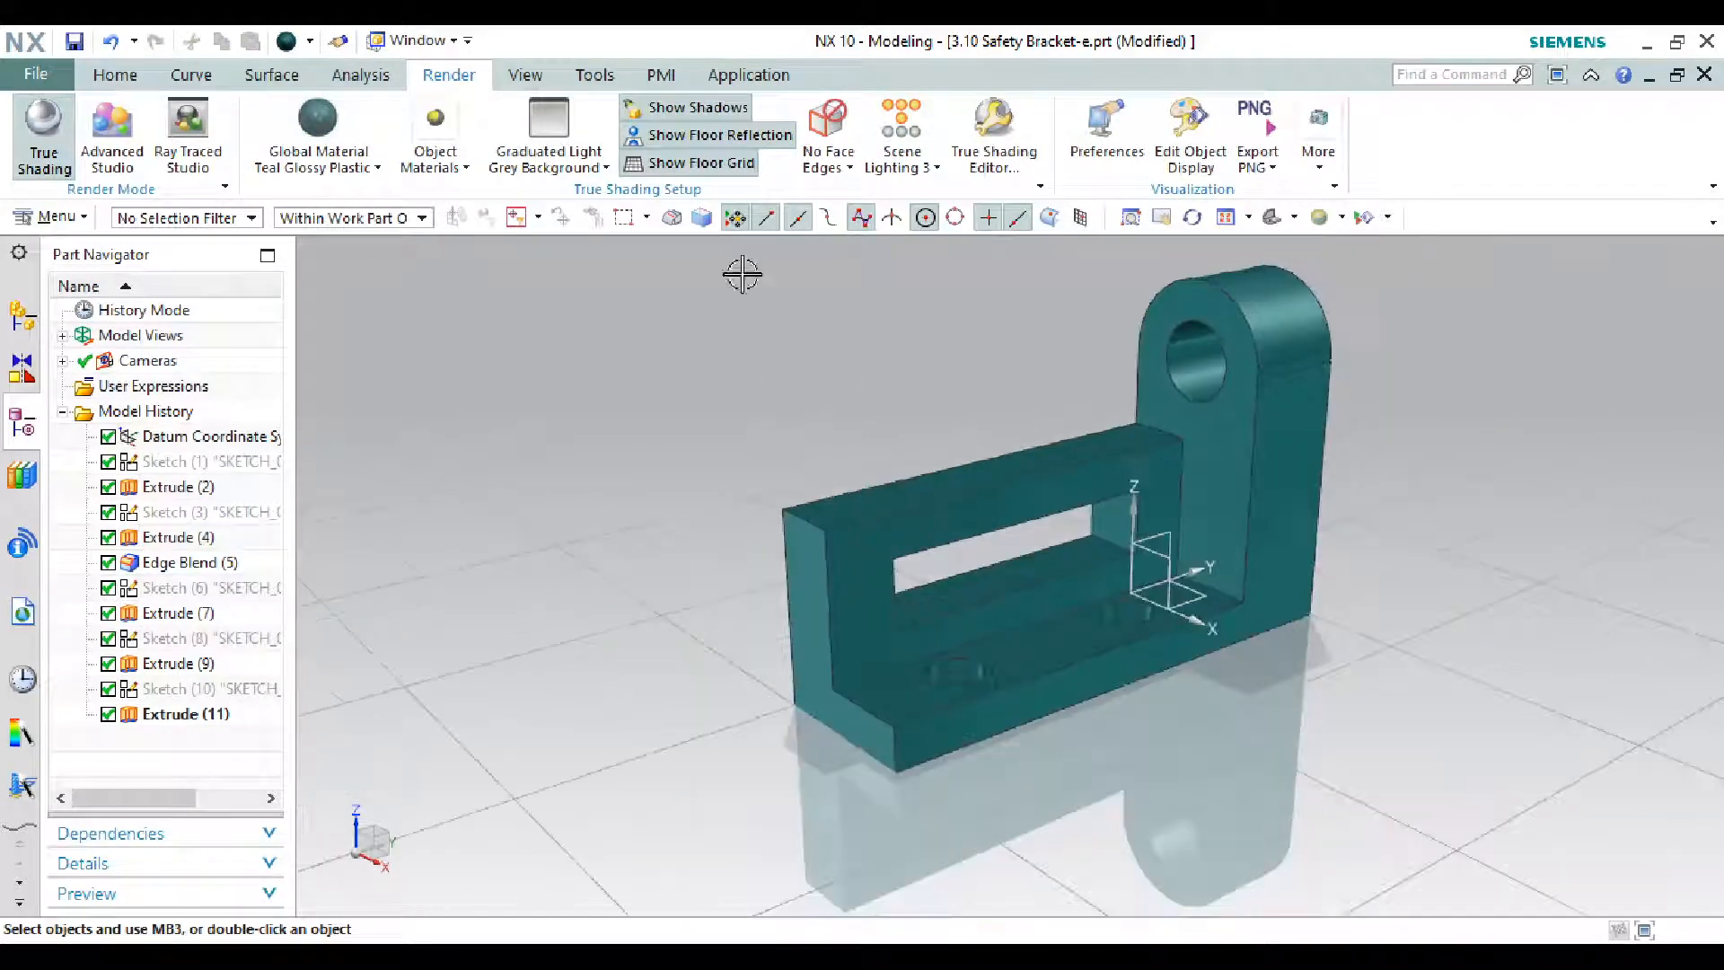
{"action": "left_click", "coordinate": [343, 165]}
{"action": "left_click", "coordinate": [433, 235]}
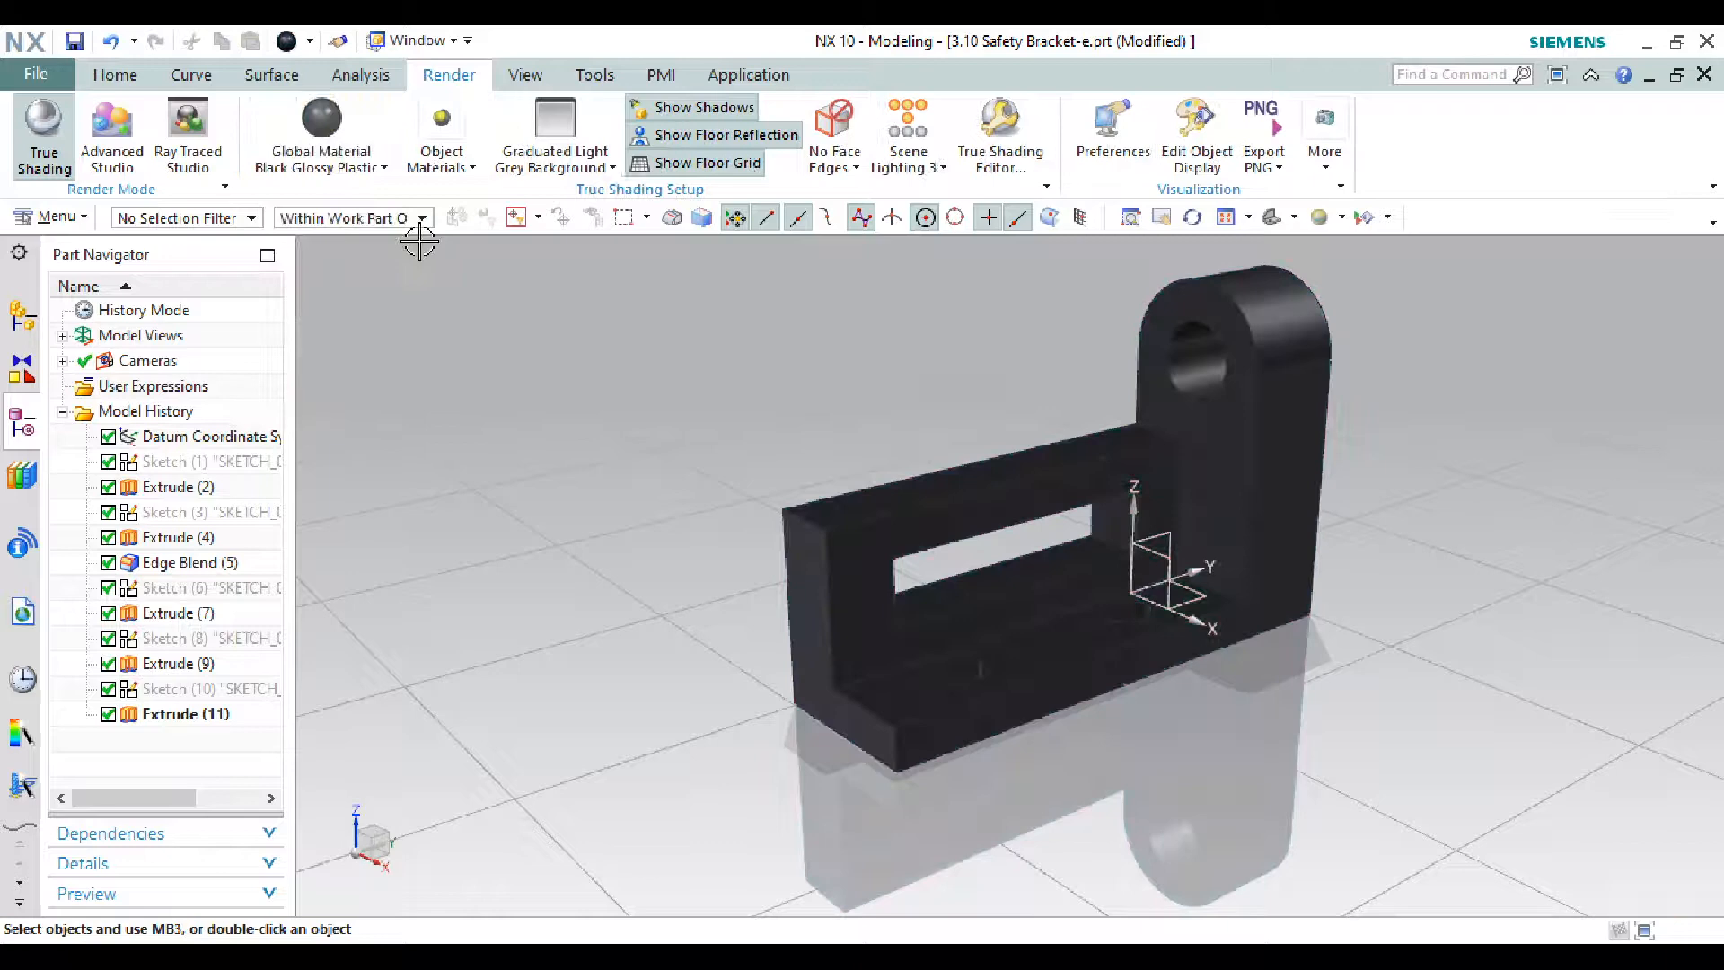
{"action": "left_click", "coordinate": [359, 184]}
{"action": "left_click", "coordinate": [426, 206]}
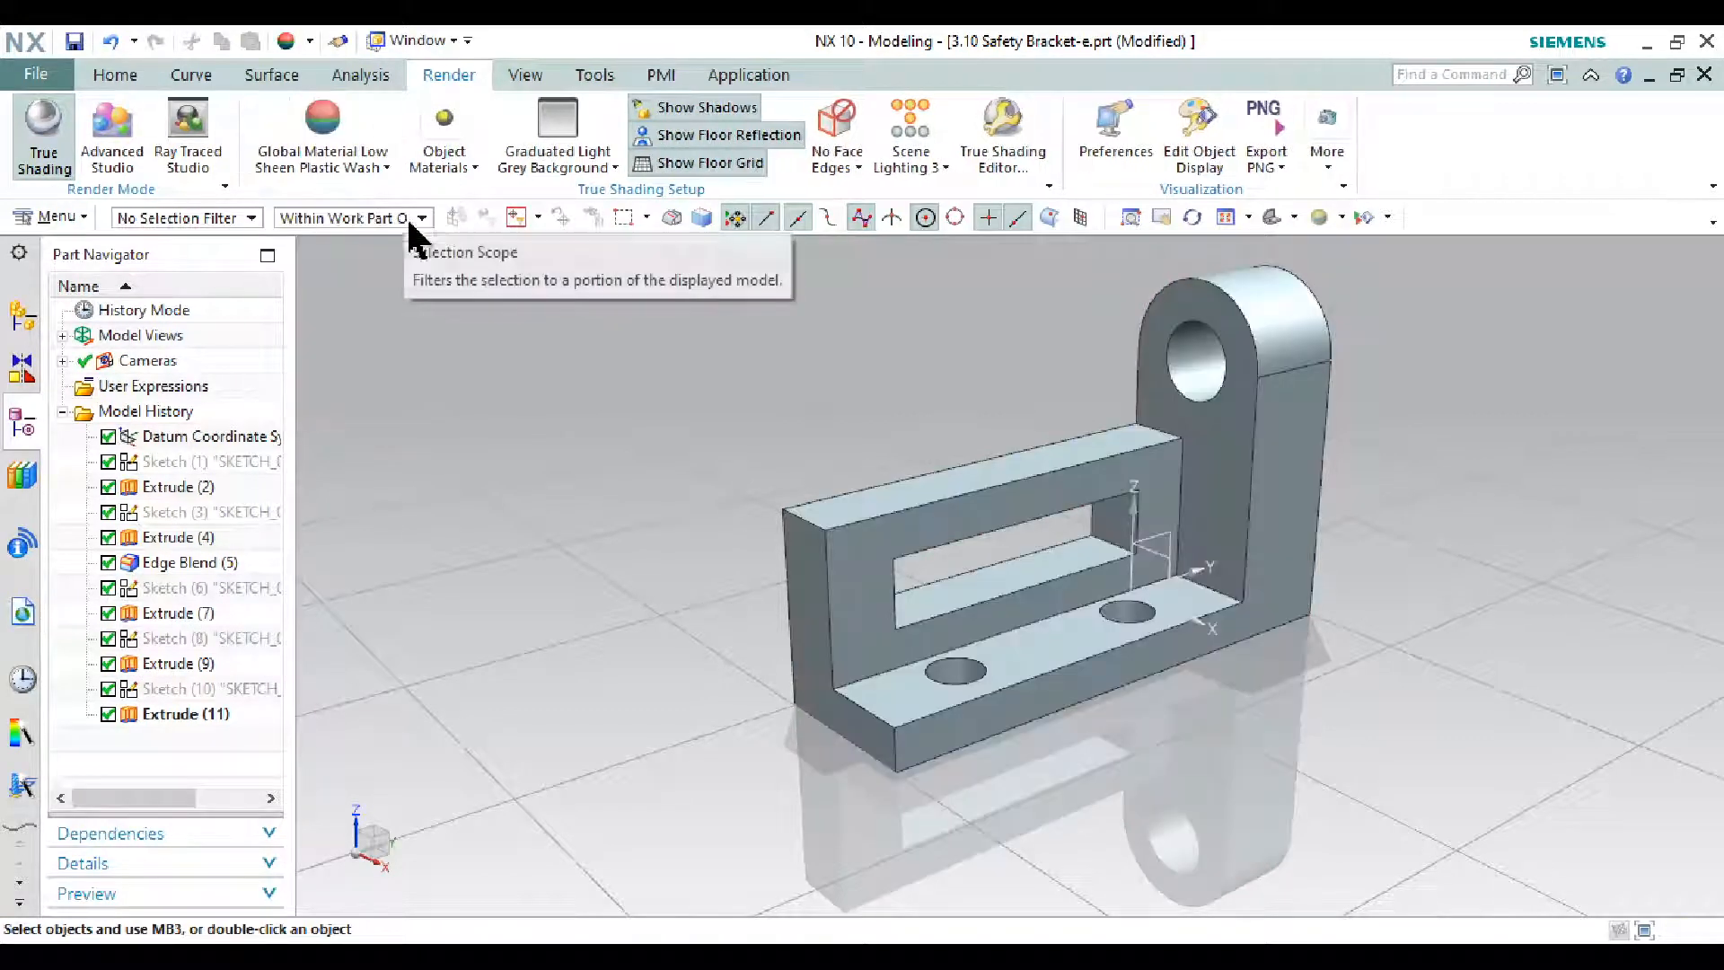
{"action": "left_click", "coordinate": [358, 165]}
{"action": "left_click", "coordinate": [285, 314]}
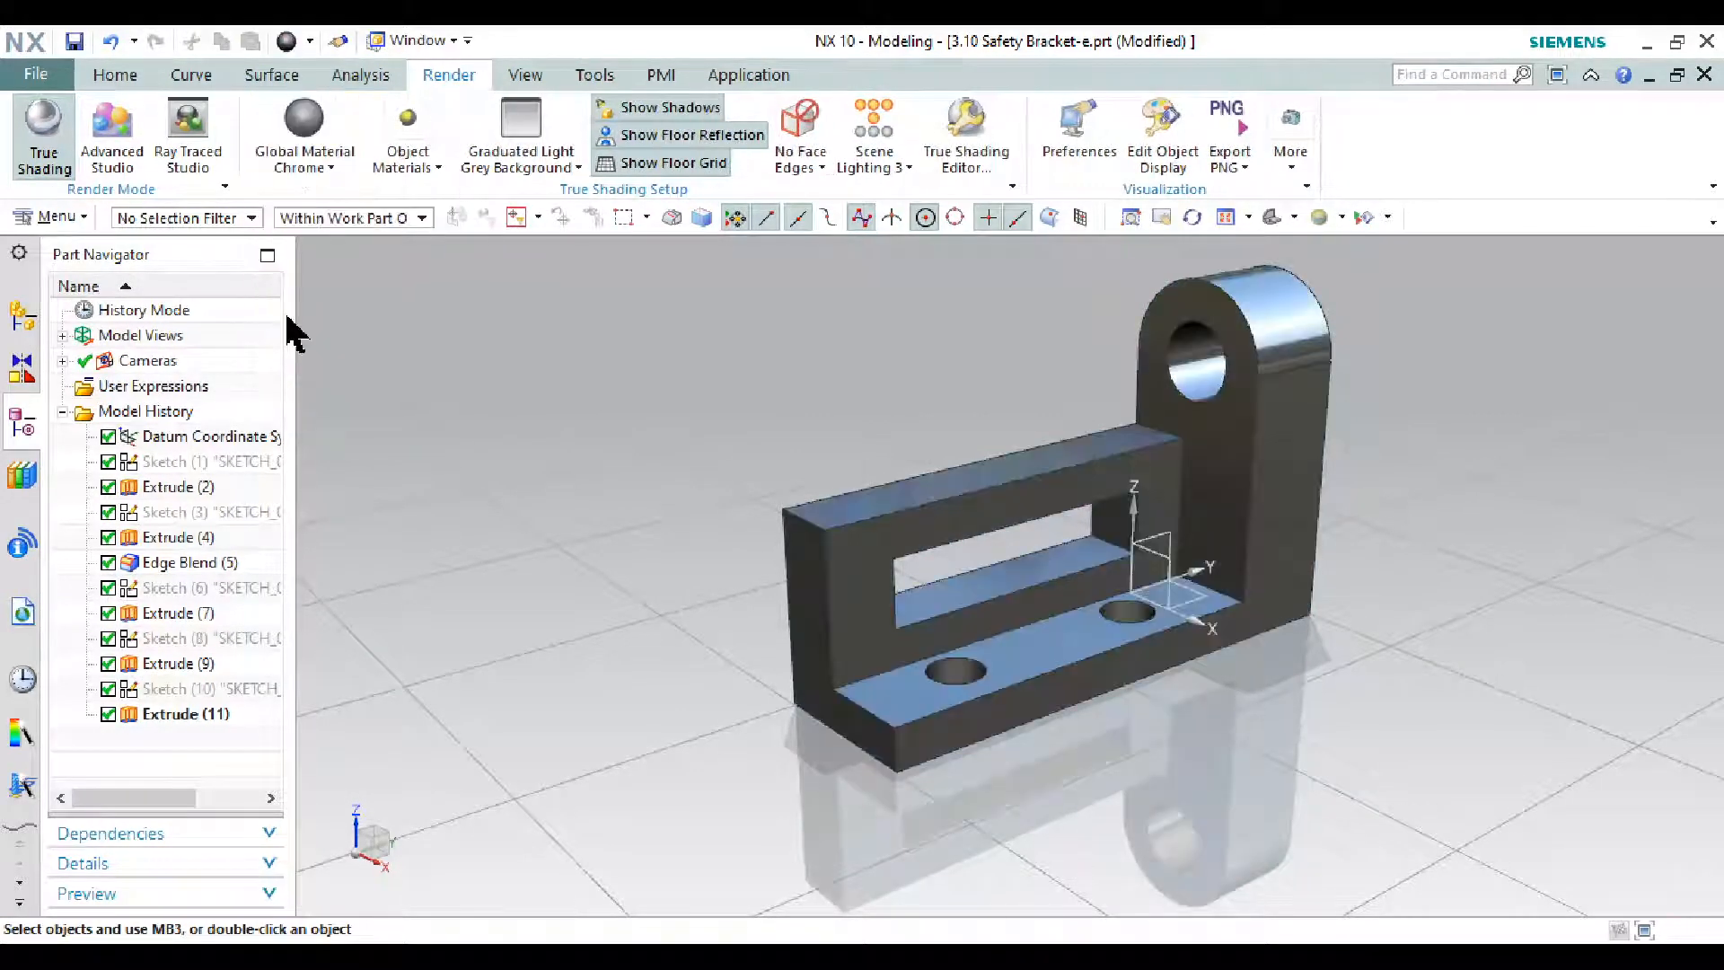
{"action": "scroll", "coordinate": [734, 410], "scroll_direction": "up", "scroll_amount": 1}
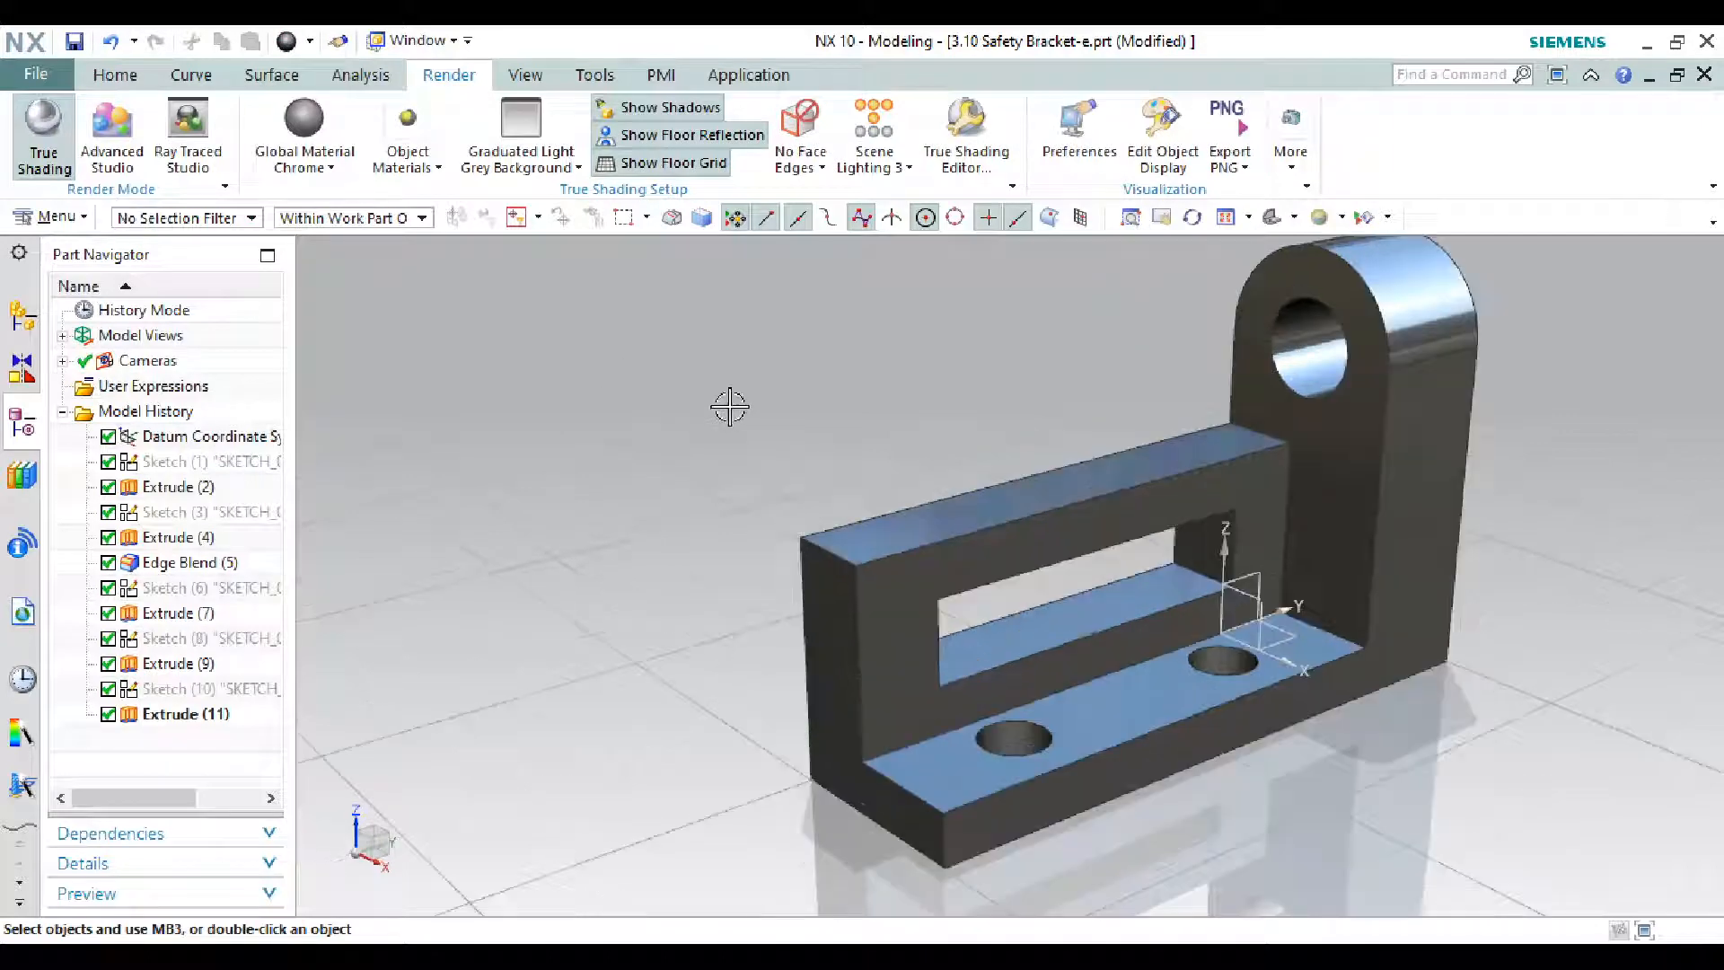
{"action": "scroll", "coordinate": [729, 406], "scroll_direction": "down", "scroll_amount": 3}
{"action": "scroll", "coordinate": [1084, 286], "scroll_direction": "up", "scroll_amount": 2}
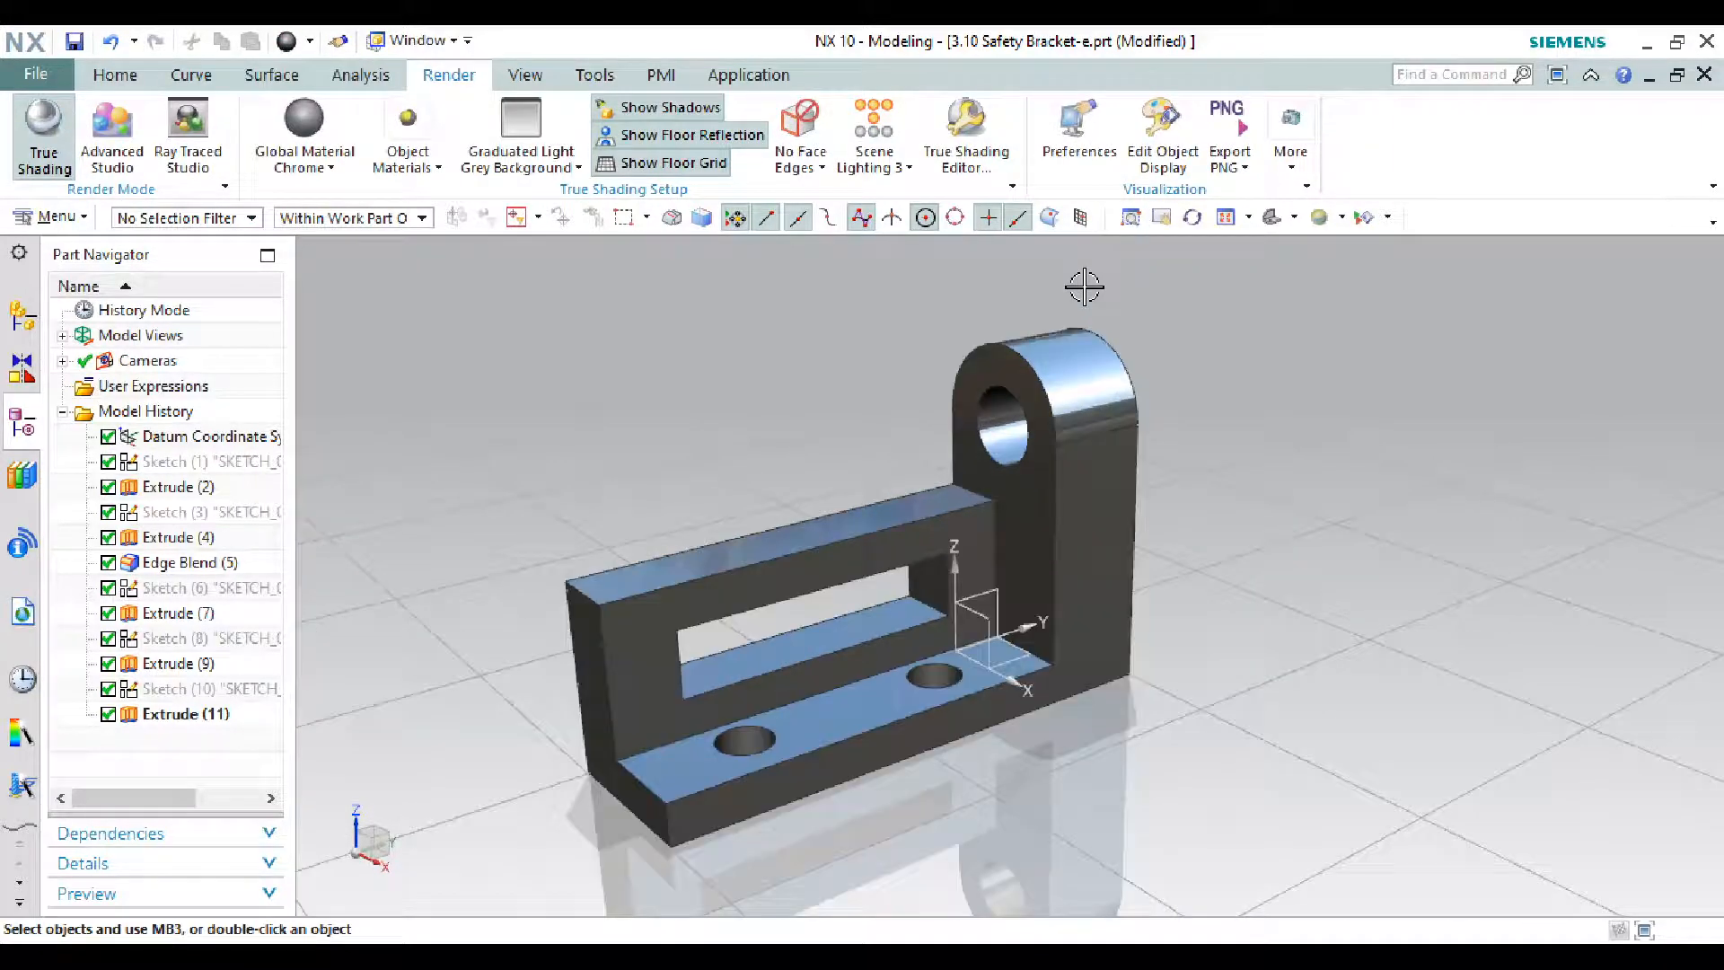